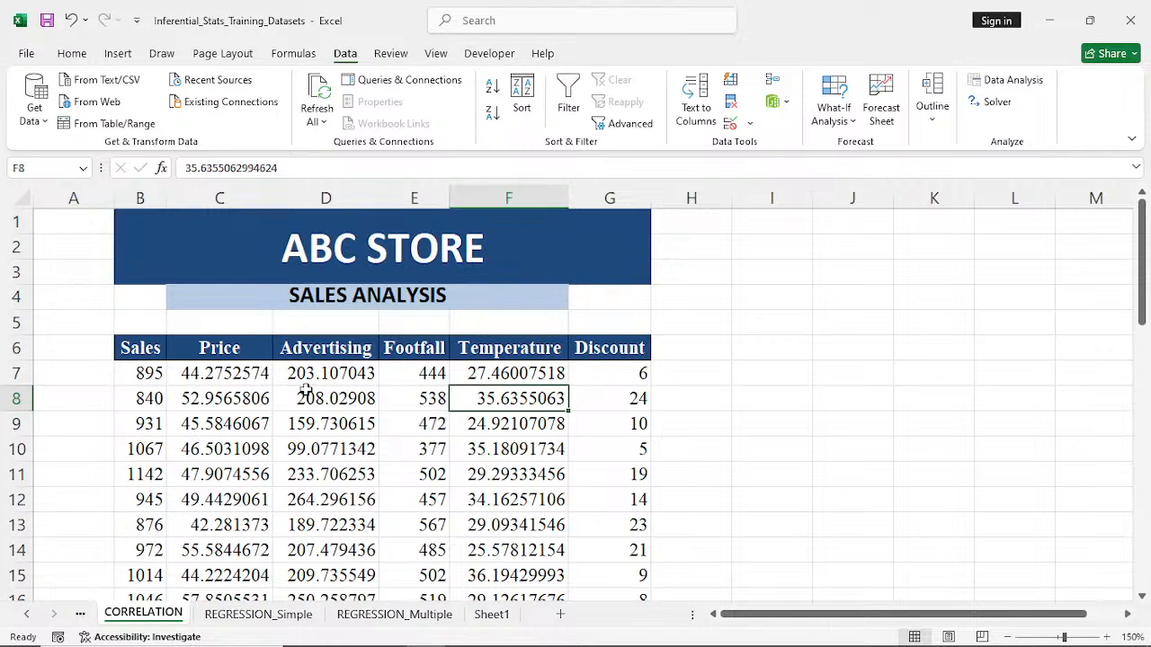
# - Examine the Sales, Price and Advertising columns as variable pairs in the sales analysis table
pyautogui.moveTo(127, 350); pyautogui.dragTo(183, 544)
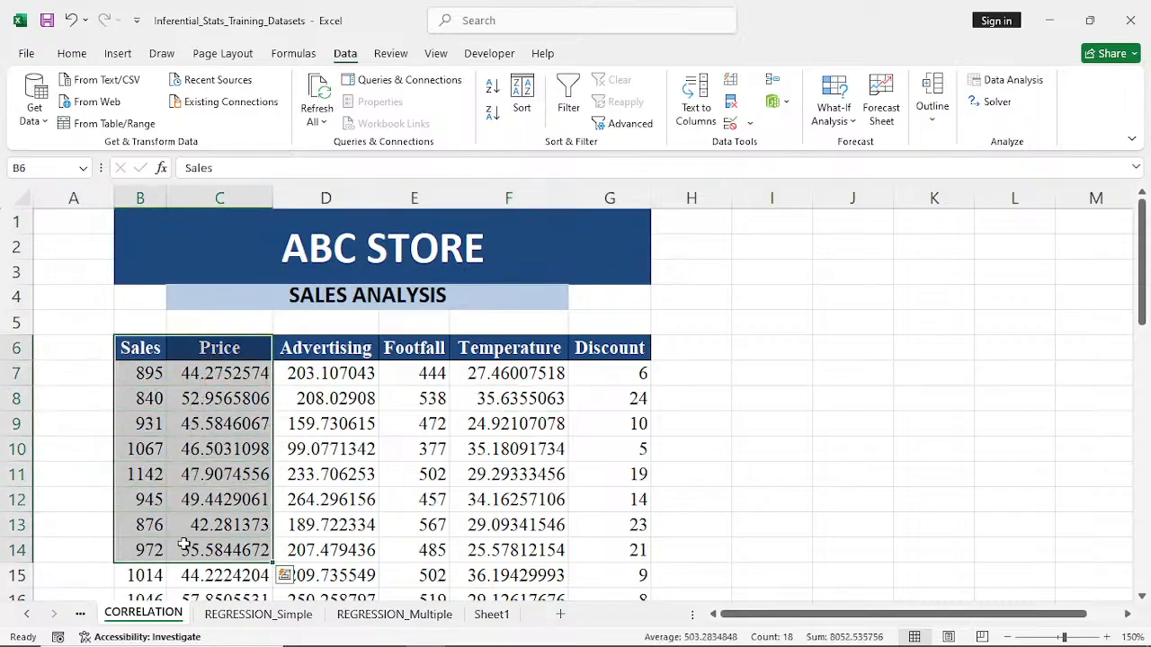
pyautogui.scroll(-1, 183, 544)
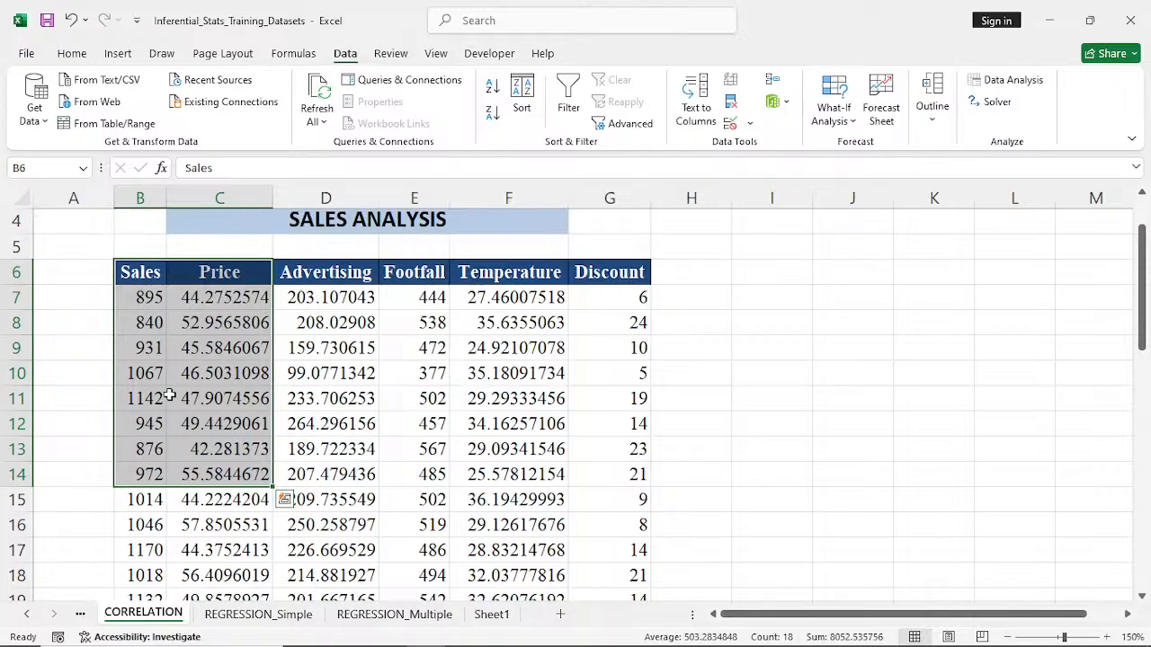
pyautogui.click(141, 273)
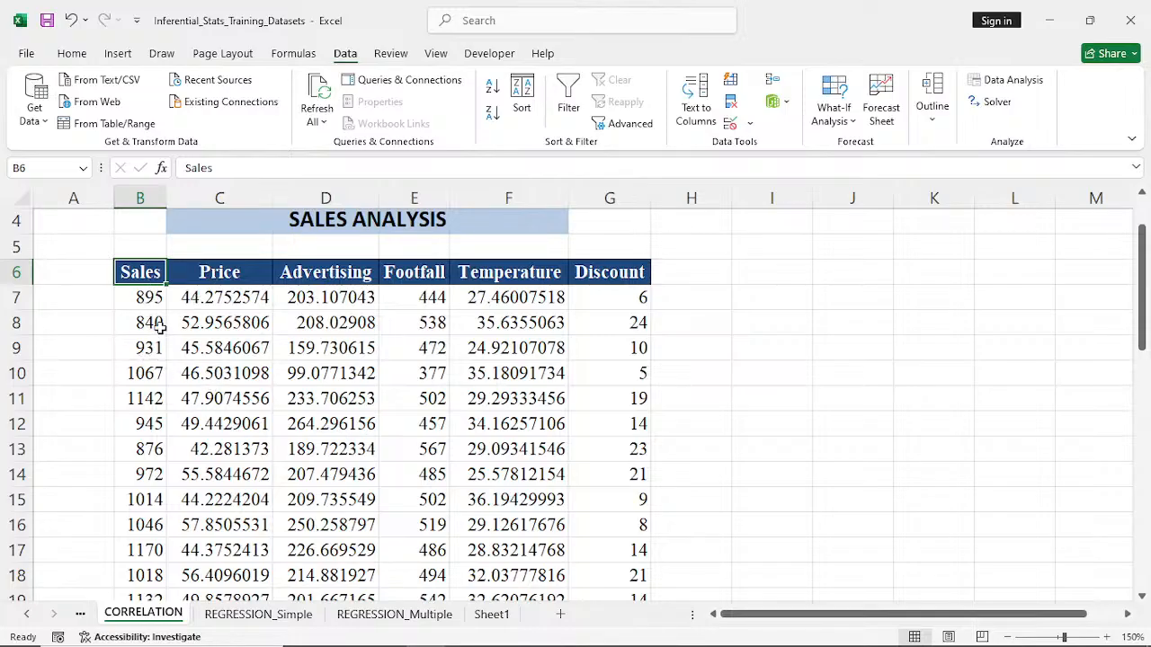
pyautogui.moveTo(139, 271); pyautogui.dragTo(205, 462)
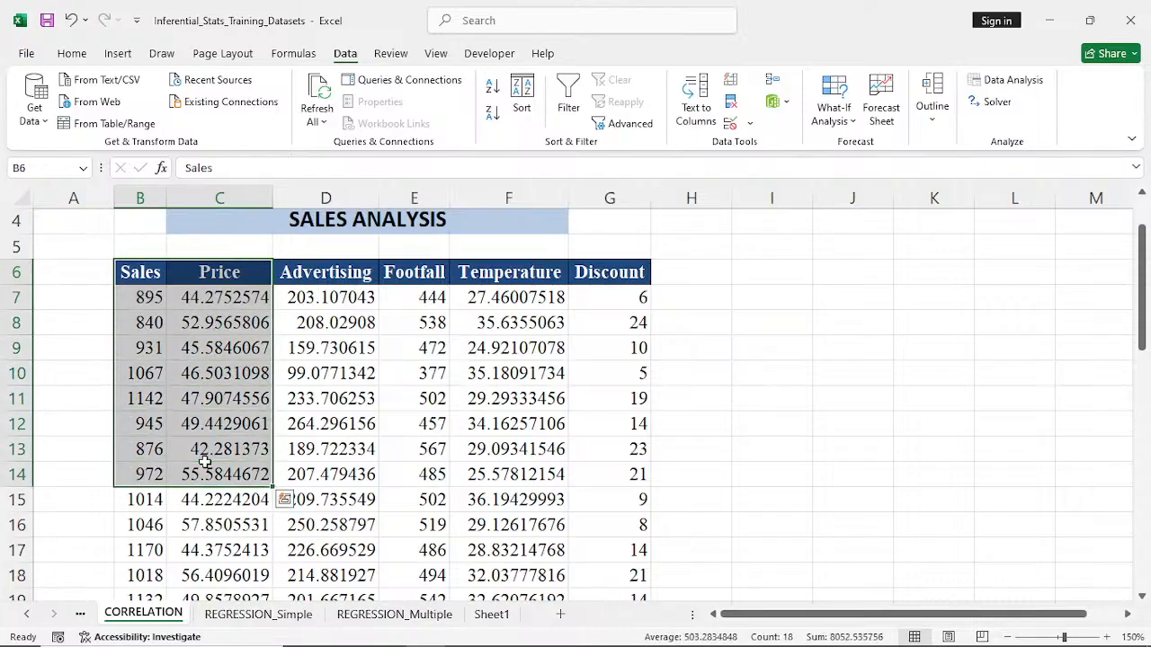
pyautogui.click(325, 275)
pyautogui.moveTo(214, 273); pyautogui.dragTo(292, 454)
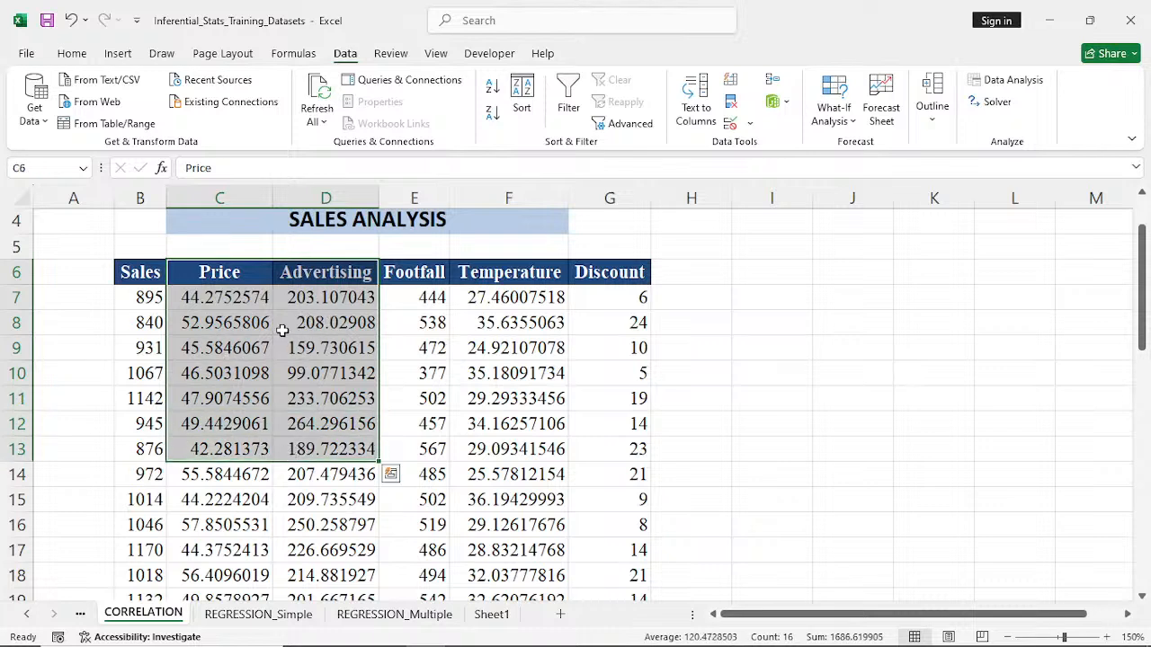
pyautogui.click(237, 318)
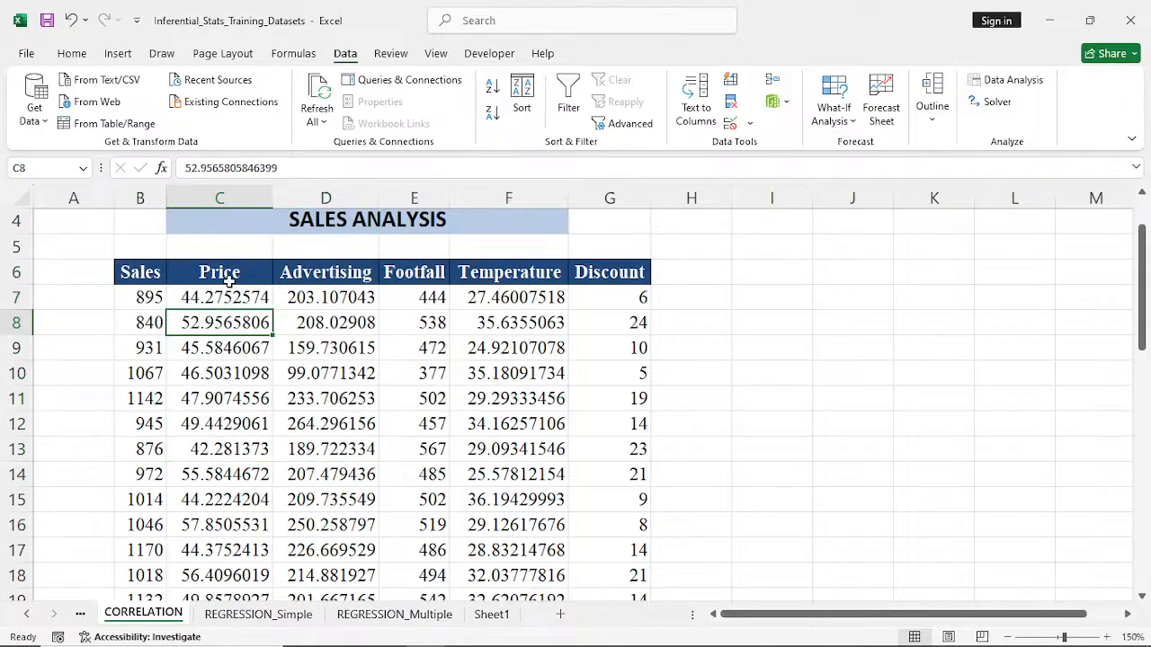
pyautogui.moveTo(229, 272); pyautogui.dragTo(373, 322)
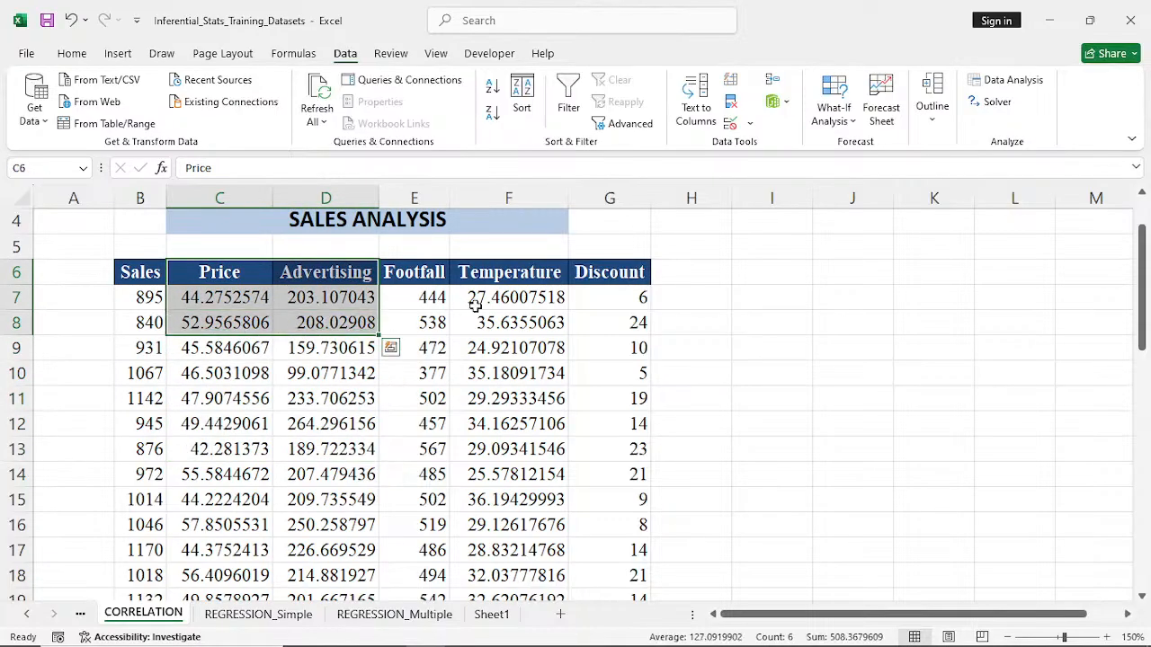
pyautogui.click(544, 353)
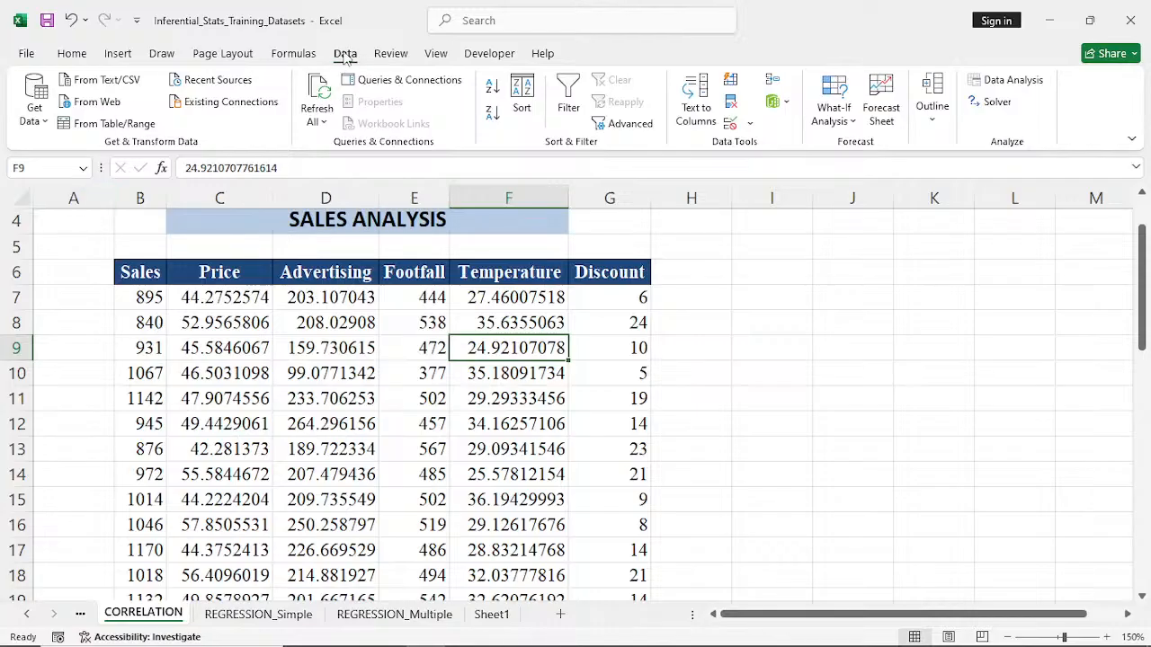
# - Start a Correlation data analysis and set its input range to the Sales and Price columns, B6:C46
pyautogui.click(1011, 88)
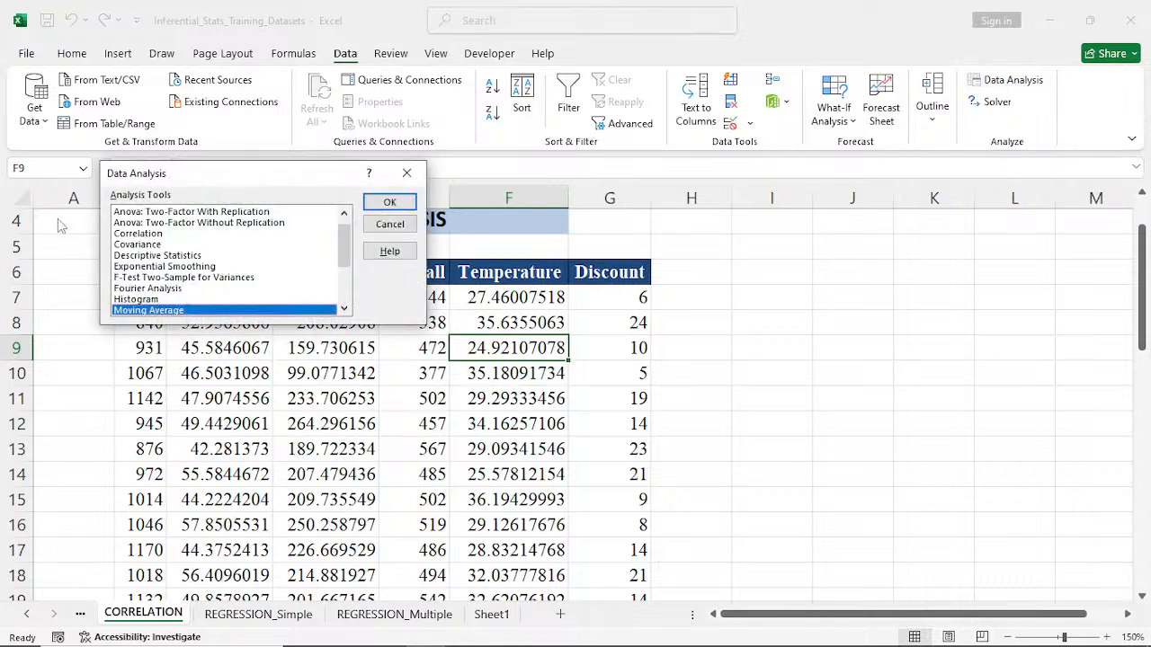
pyautogui.moveTo(186, 177); pyautogui.dragTo(751, 199)
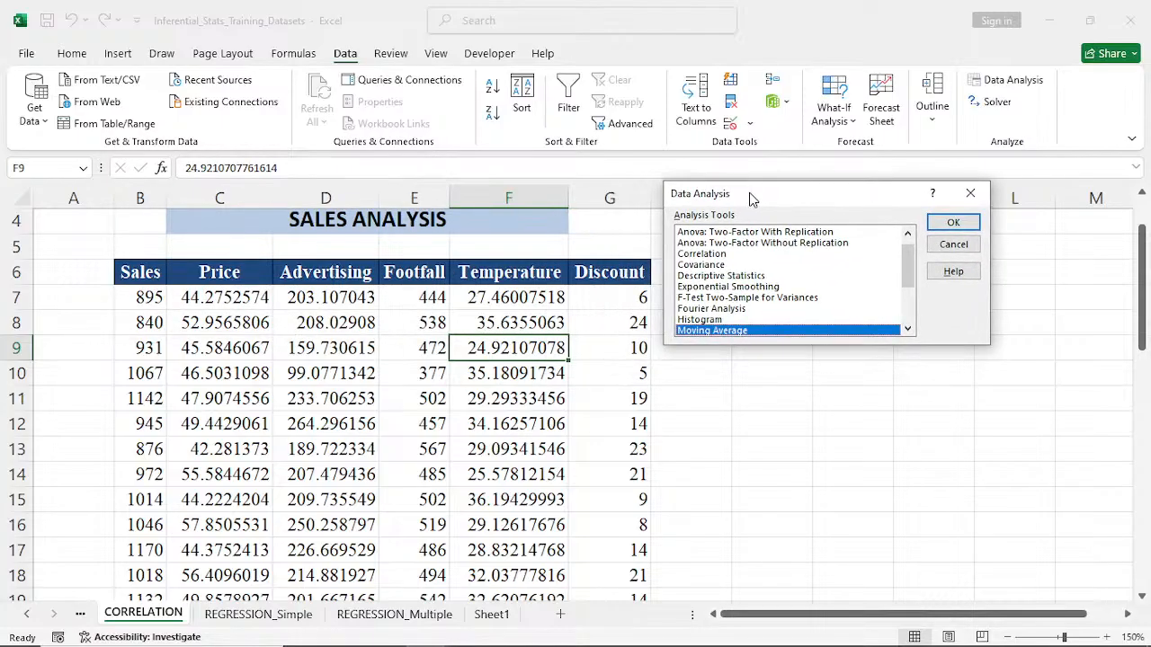
pyautogui.click(703, 256)
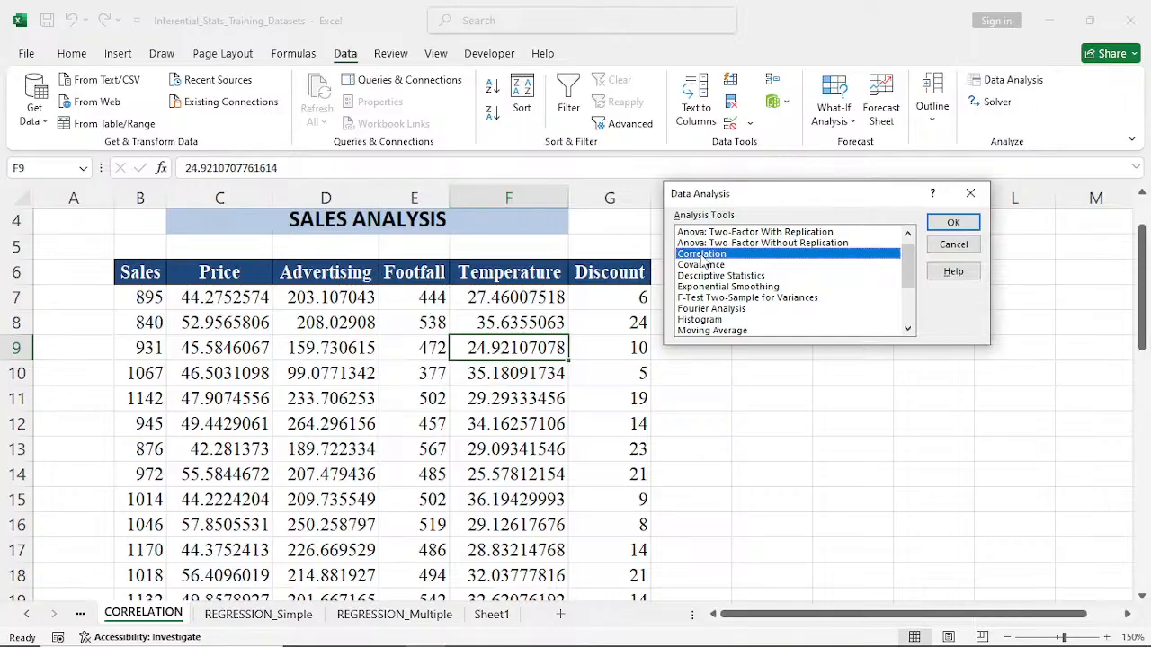
pyautogui.click(951, 223)
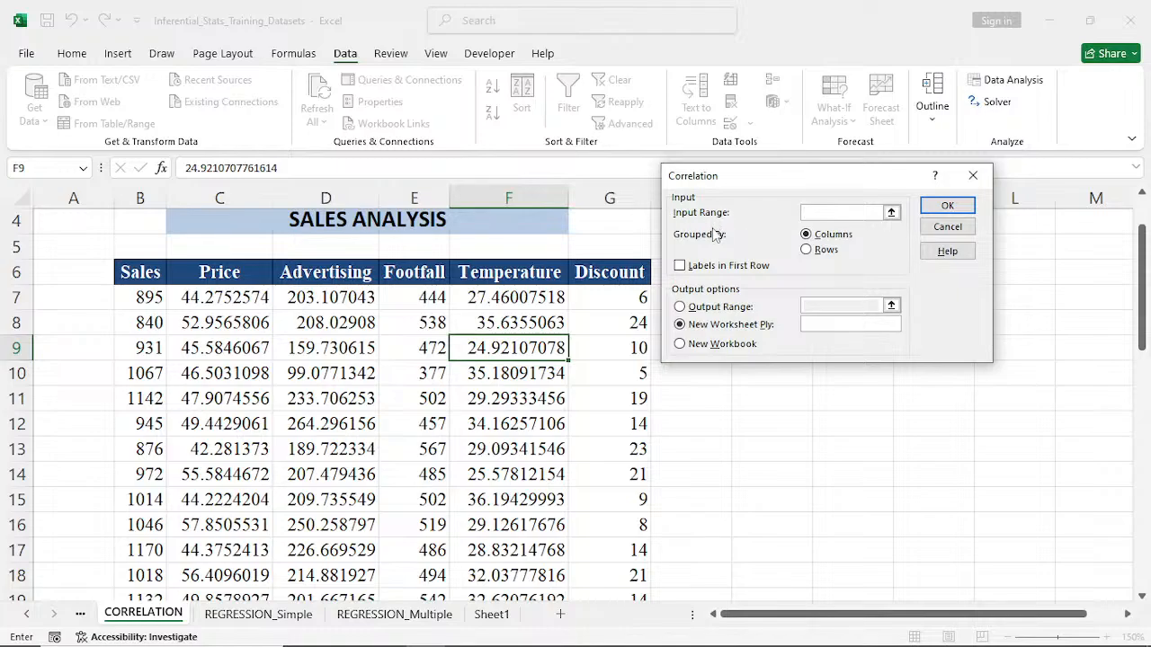
pyautogui.click(135, 269)
pyautogui.moveTo(135, 270); pyautogui.dragTo(216, 272)
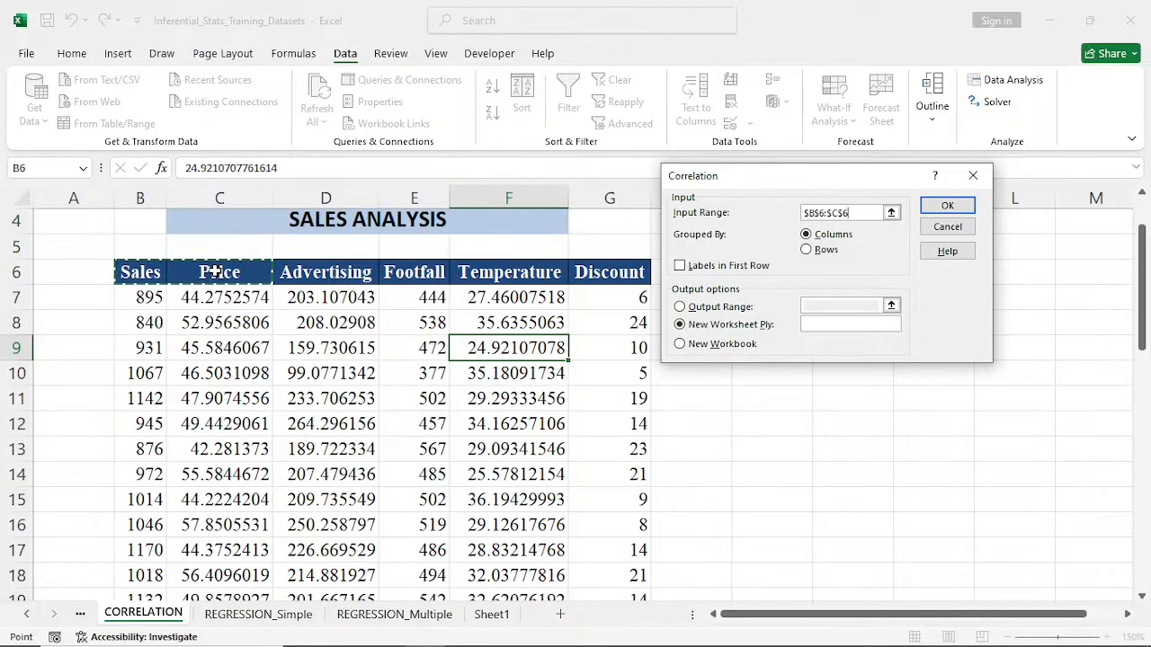
pyautogui.hotkey('ctrl', 'shift', 'Down')
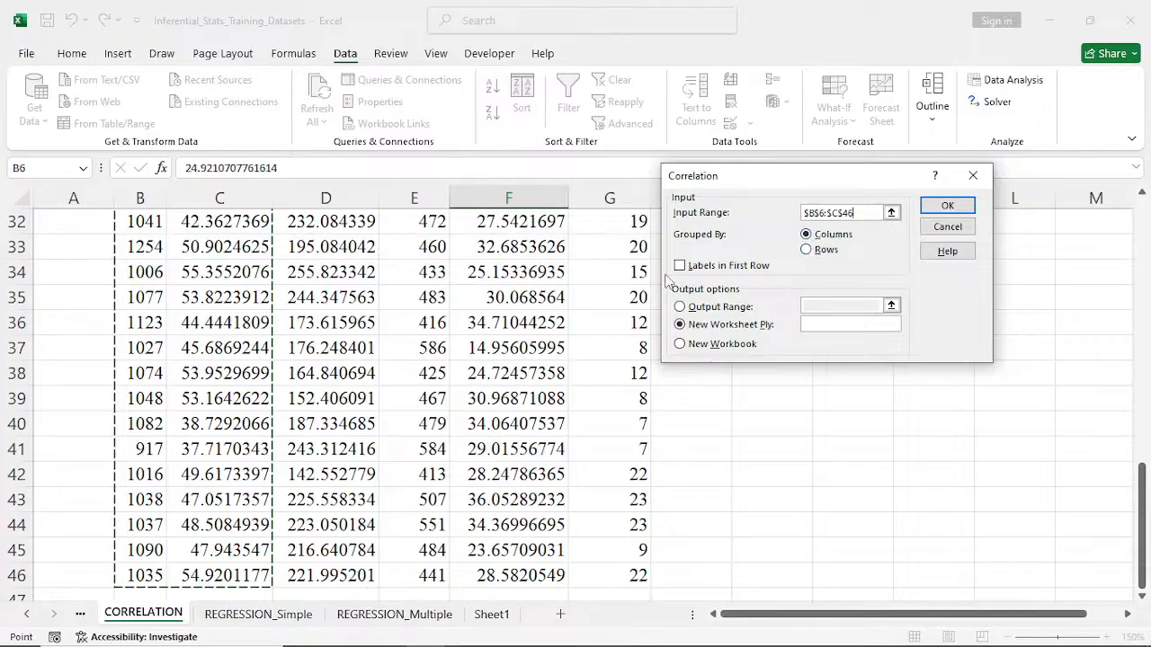
pyautogui.scroll(7, 667, 282)
pyautogui.scroll(4, 668, 282)
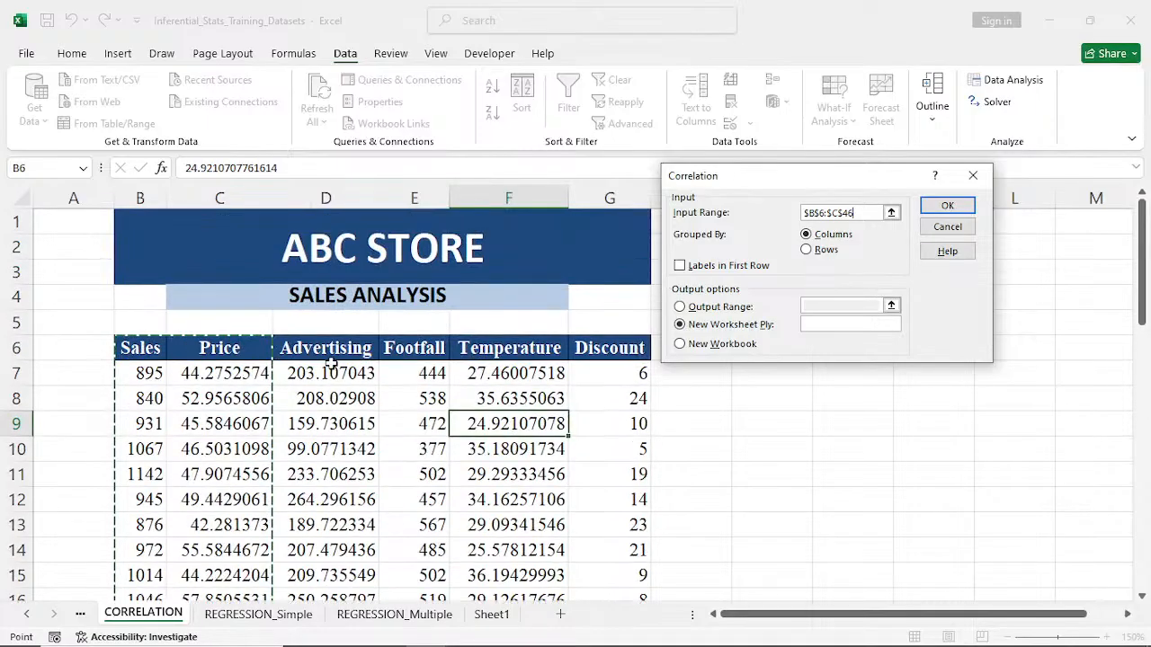
# - Treat the first row as labels, set the output range to cell I6, and run the correlation
pyautogui.click(679, 266)
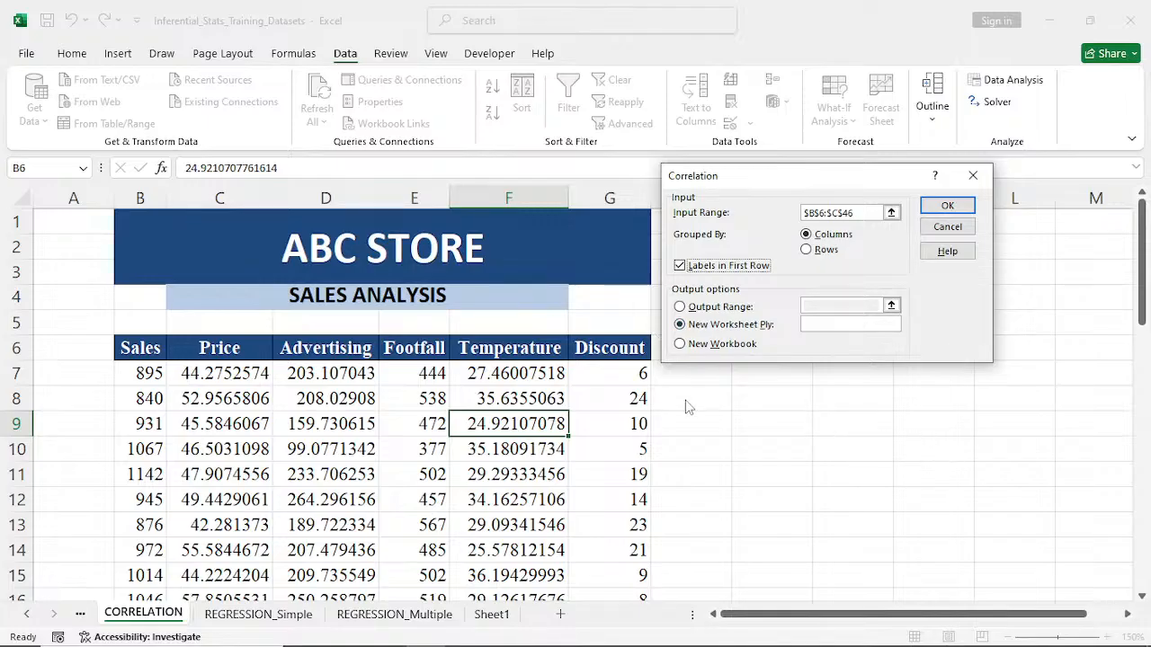
pyautogui.click(681, 307)
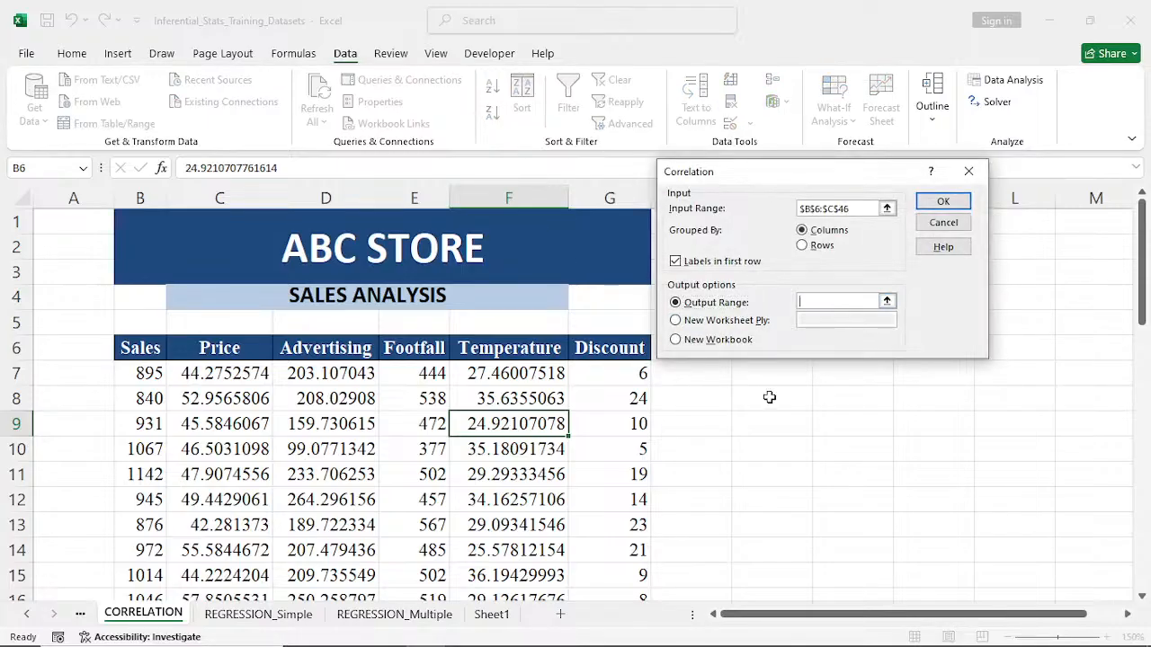
pyautogui.moveTo(763, 171); pyautogui.dragTo(779, 62)
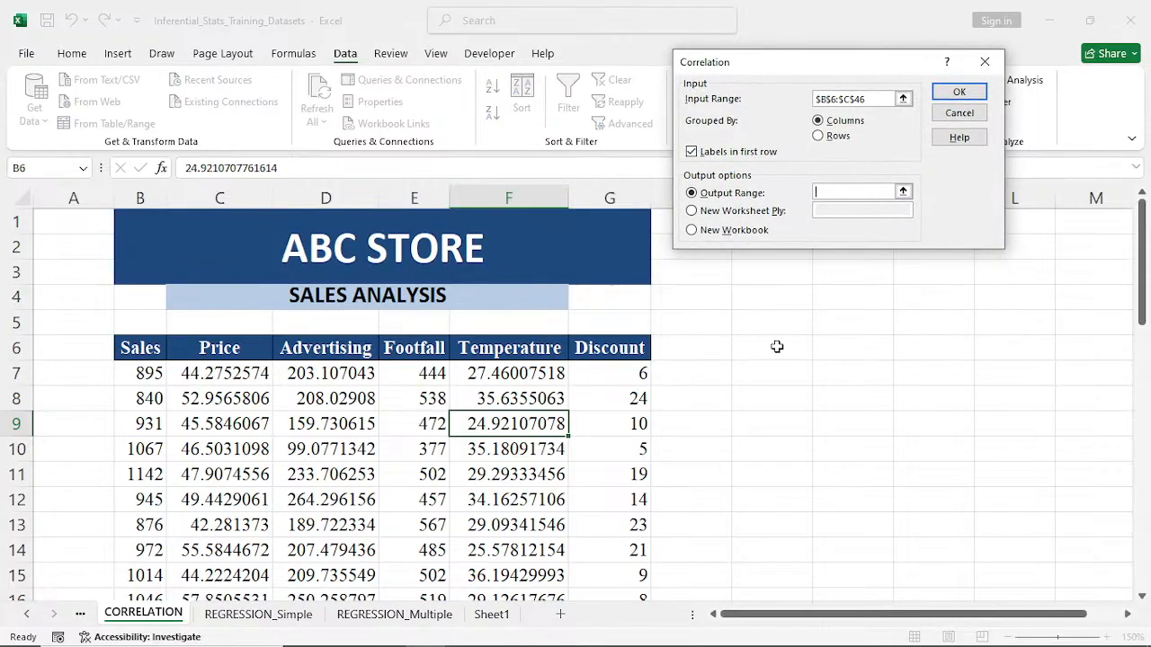
pyautogui.click(777, 347)
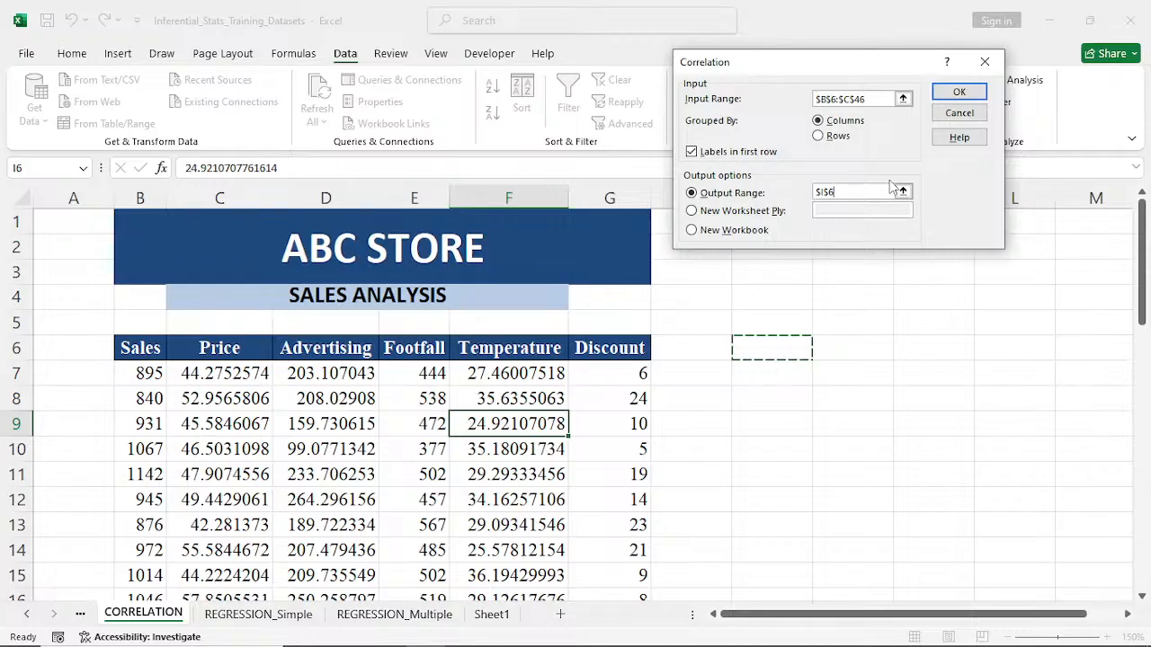
pyautogui.click(957, 93)
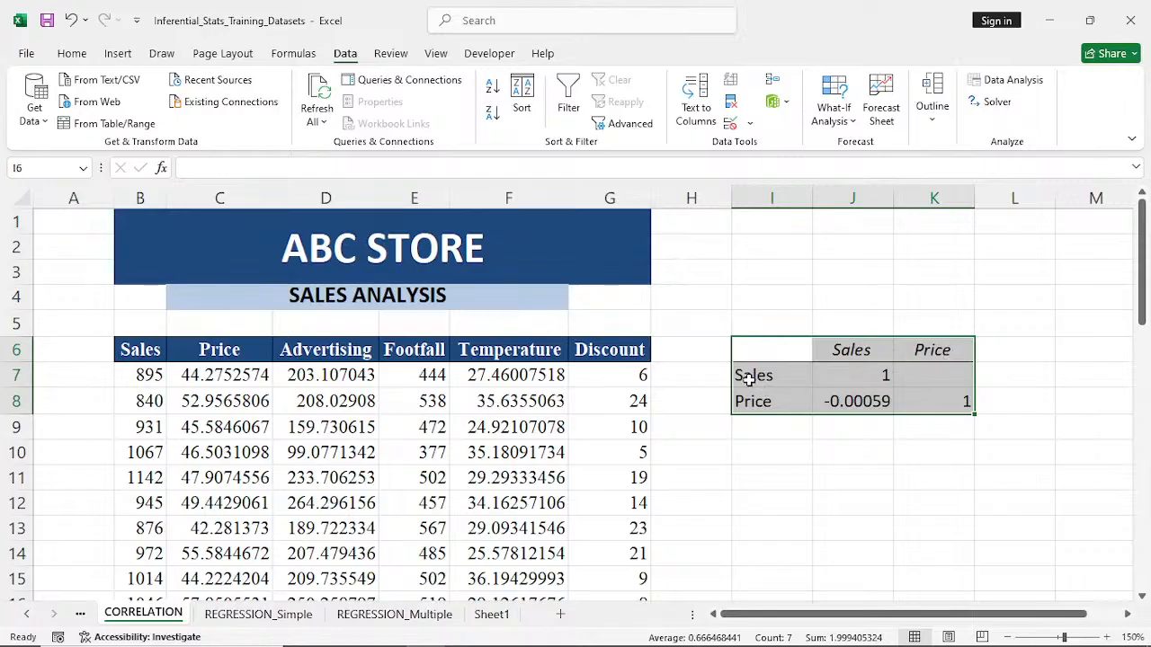
# - Examine the Sales and Price rows of the correlation matrix beside the data table
pyautogui.click(799, 446)
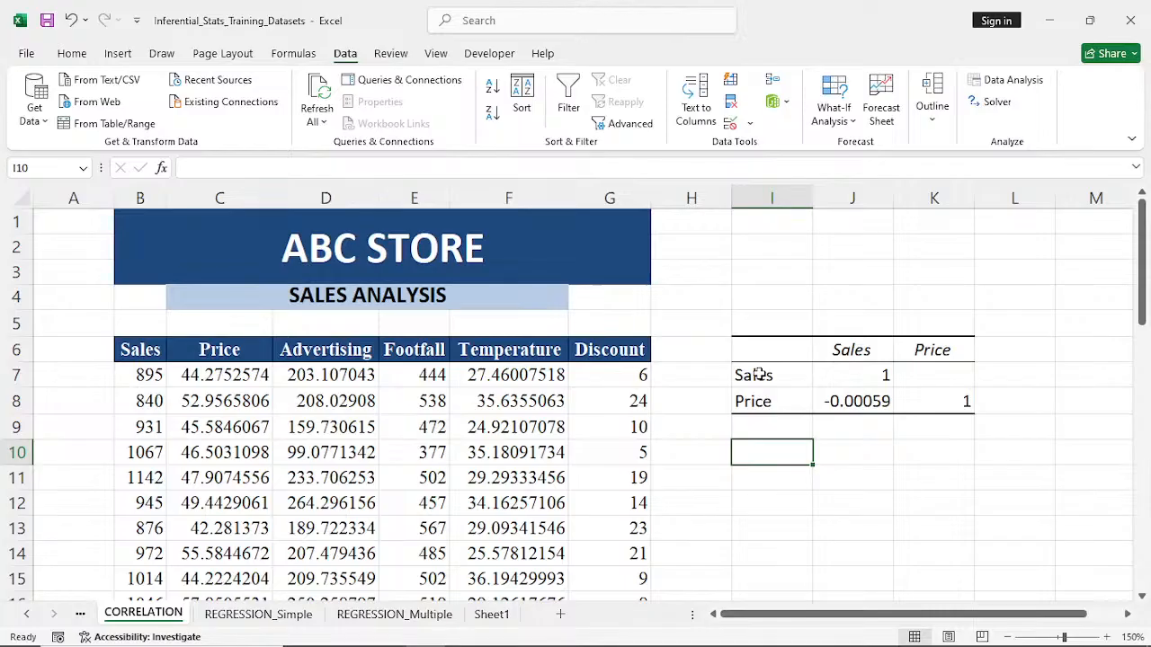
pyautogui.click(759, 376)
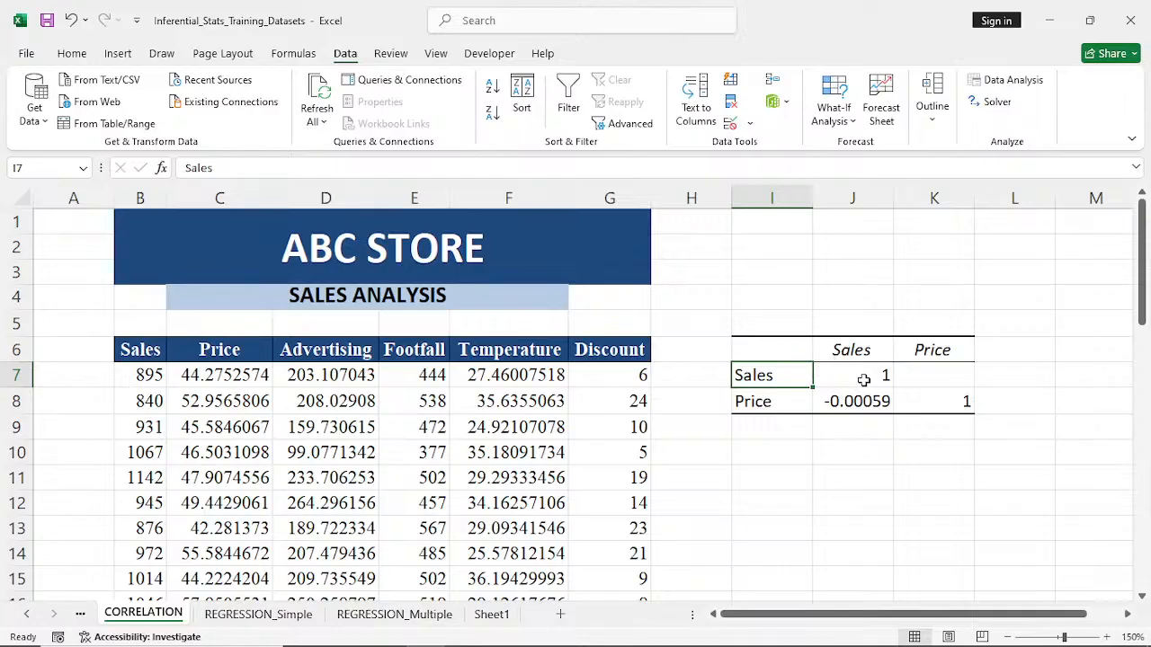
pyautogui.click(758, 406)
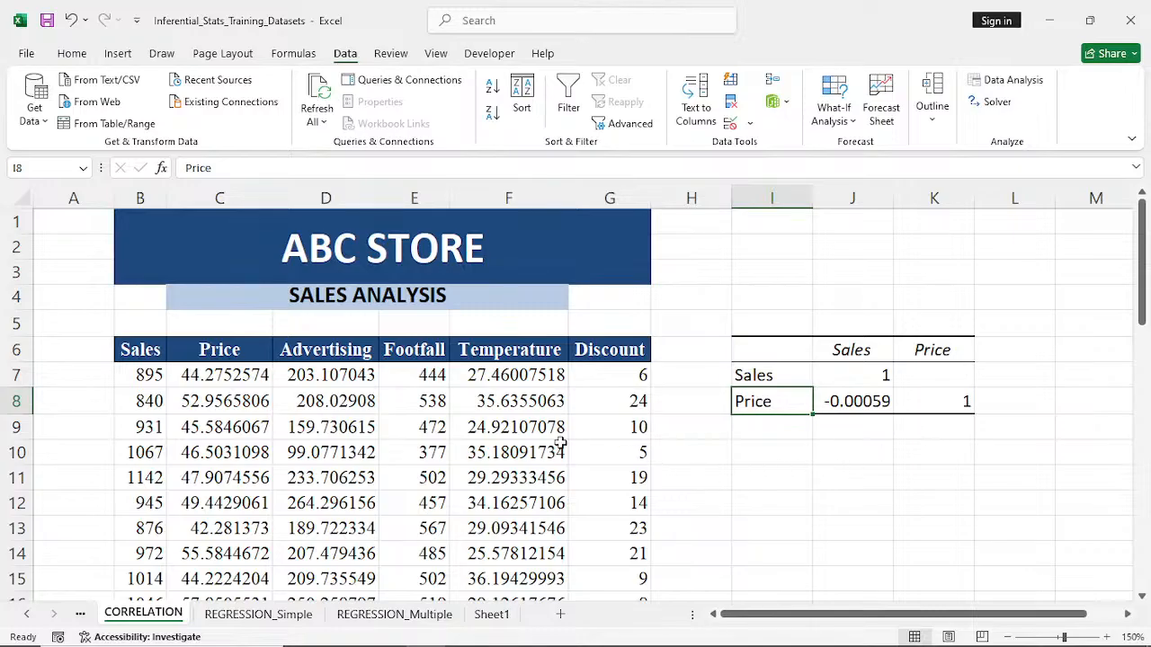
pyautogui.click(304, 433)
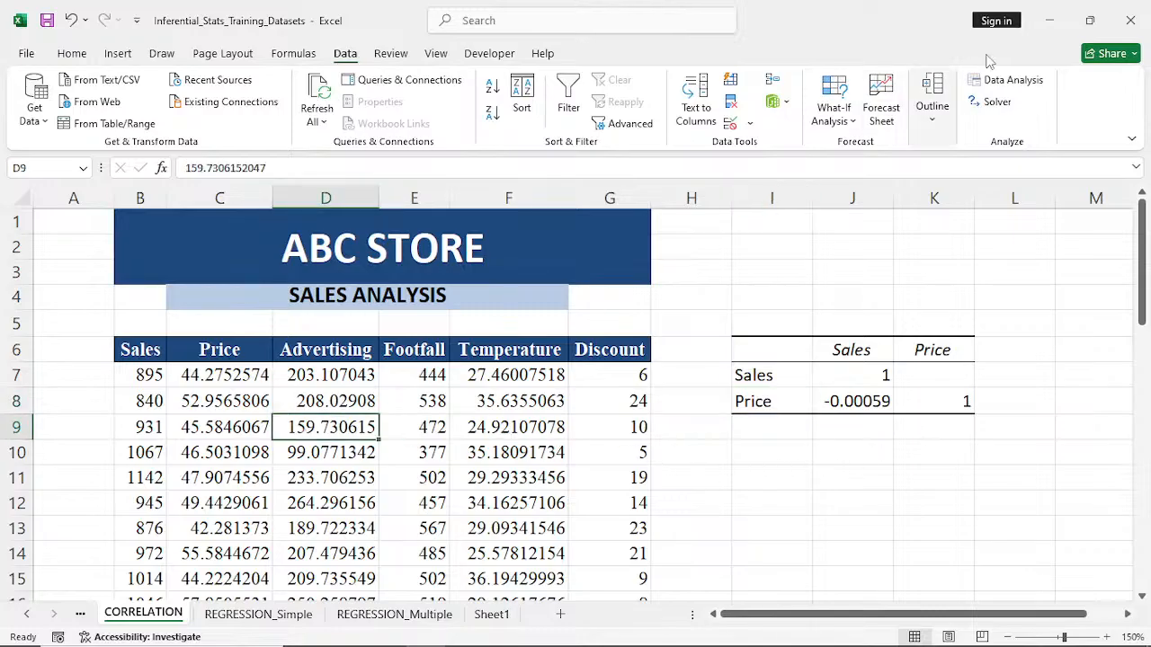
# - Start another Correlation analysis and set its input range to all six variable columns, Sales to Discount, B6:G46
pyautogui.click(1014, 80)
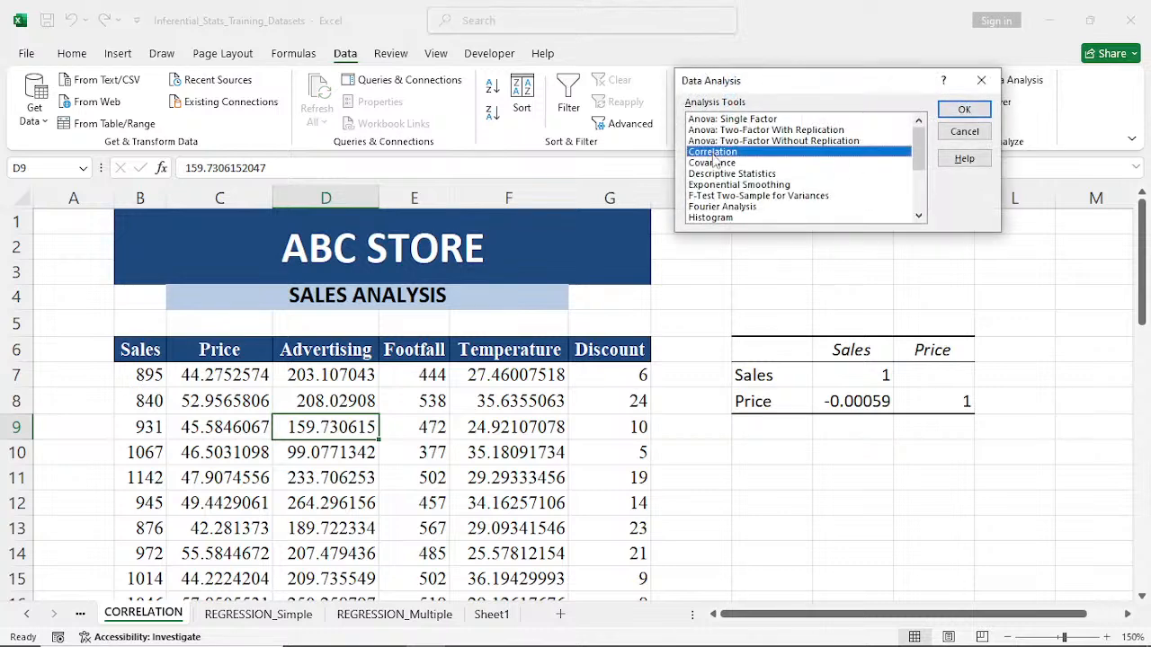
pyautogui.click(963, 109)
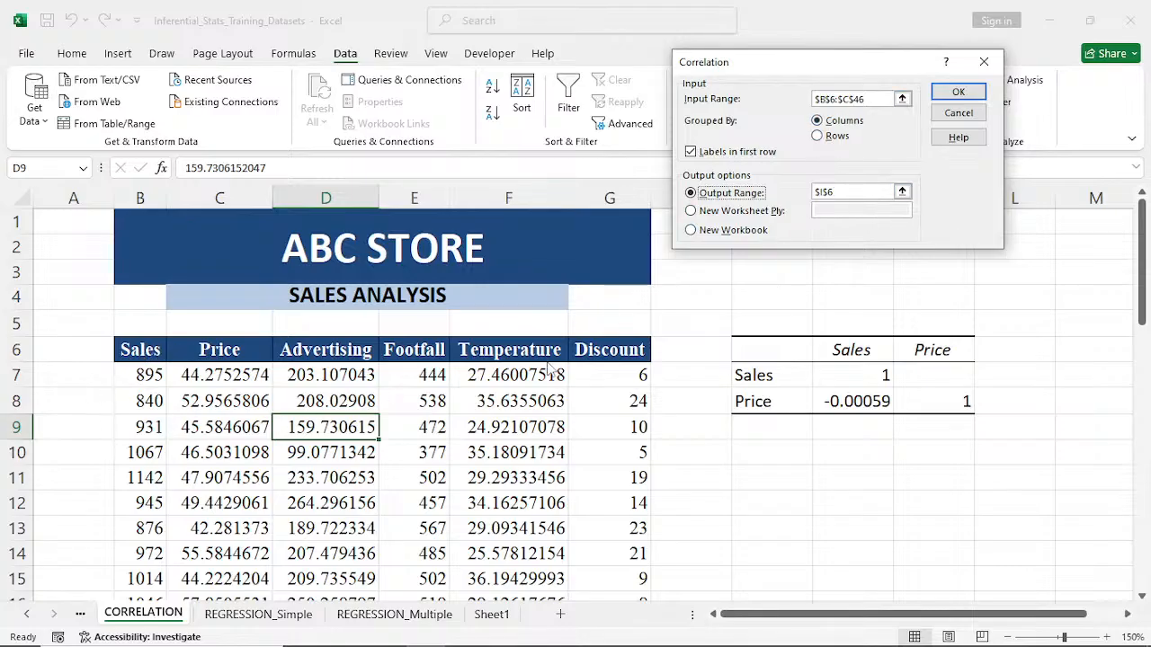
pyautogui.click(877, 98)
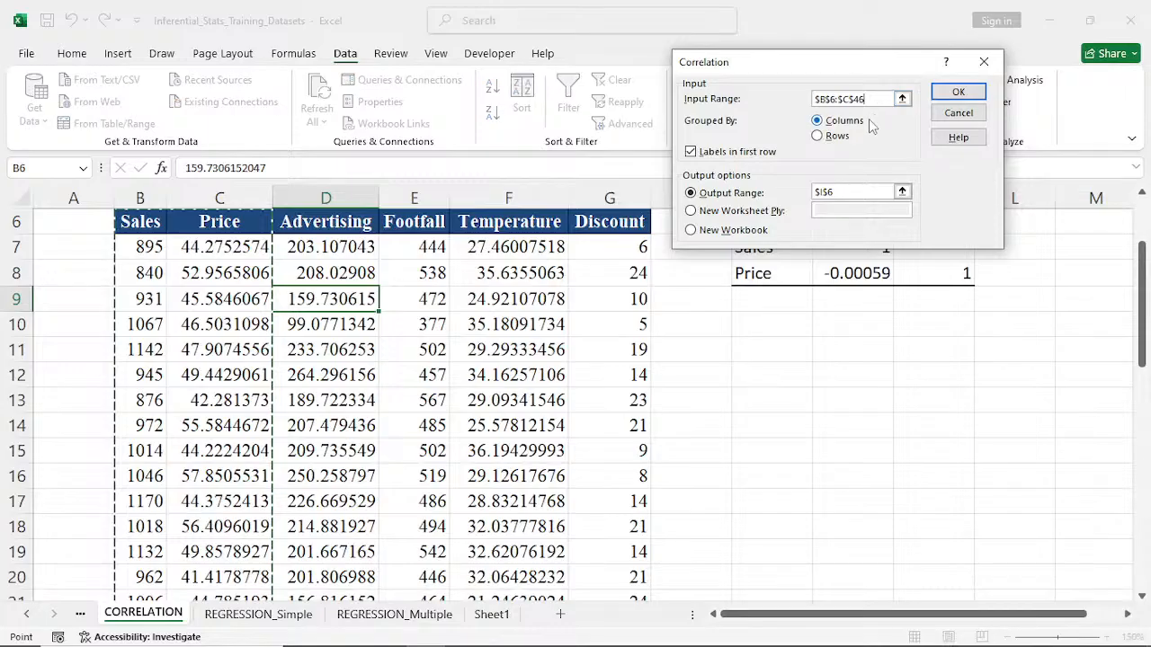
pyautogui.click(903, 100)
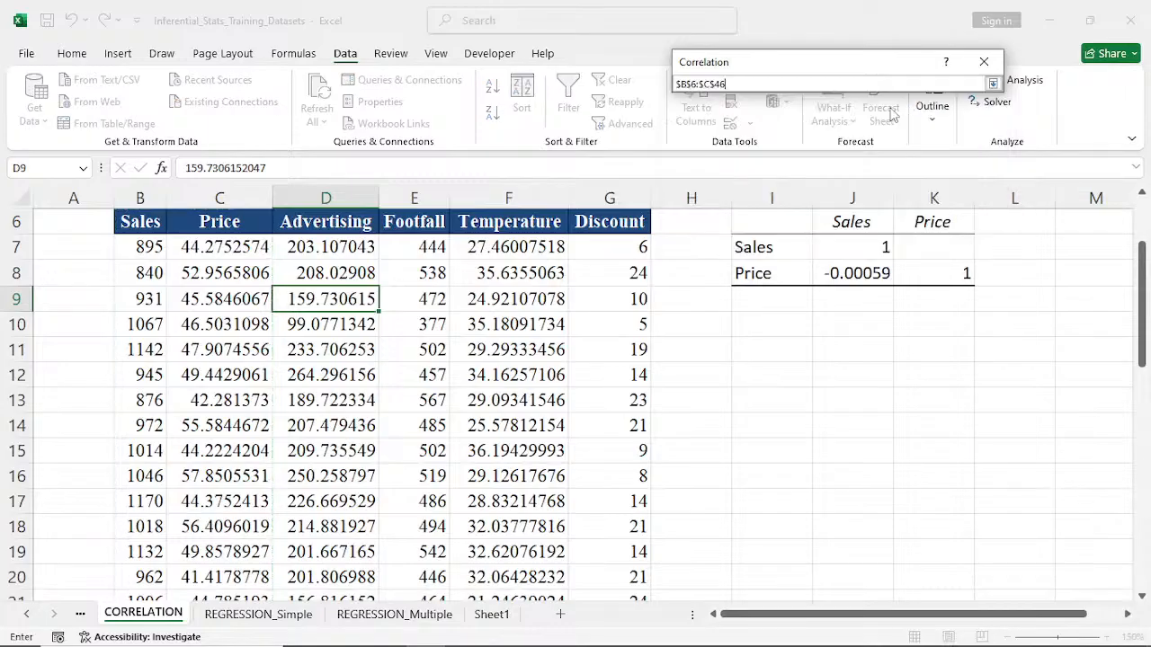
pyautogui.moveTo(135, 222); pyautogui.dragTo(580, 296)
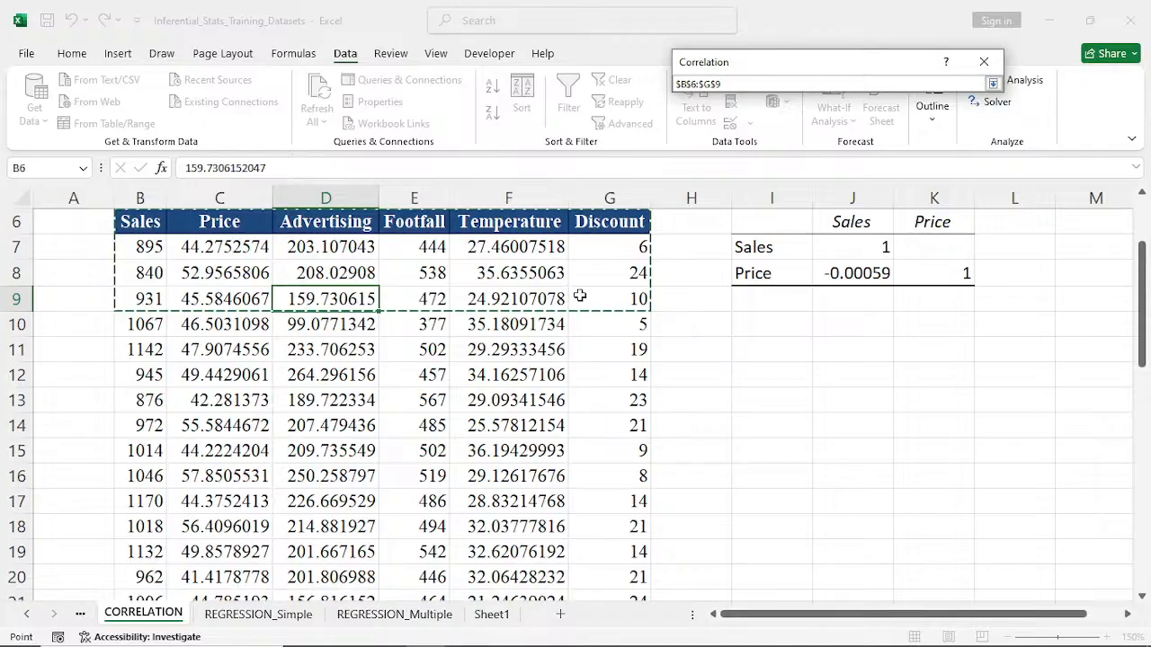
pyautogui.hotkey('ctrl', 'shift', 'Down')
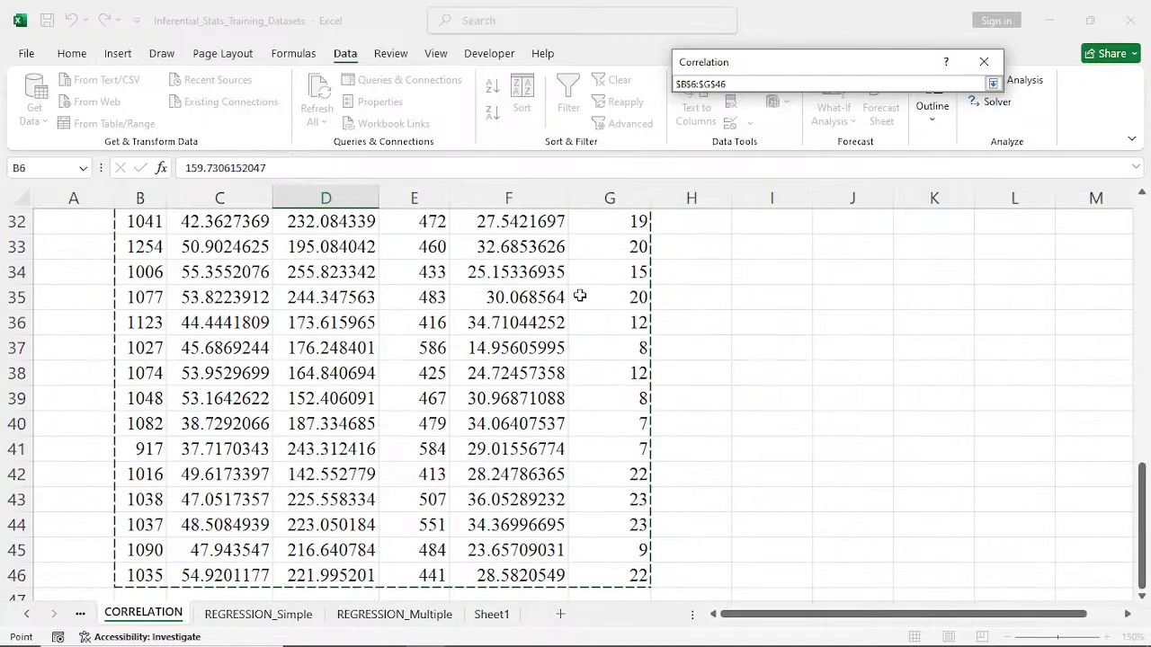
pyautogui.moveTo(1142, 418); pyautogui.dragTo(1147, 261)
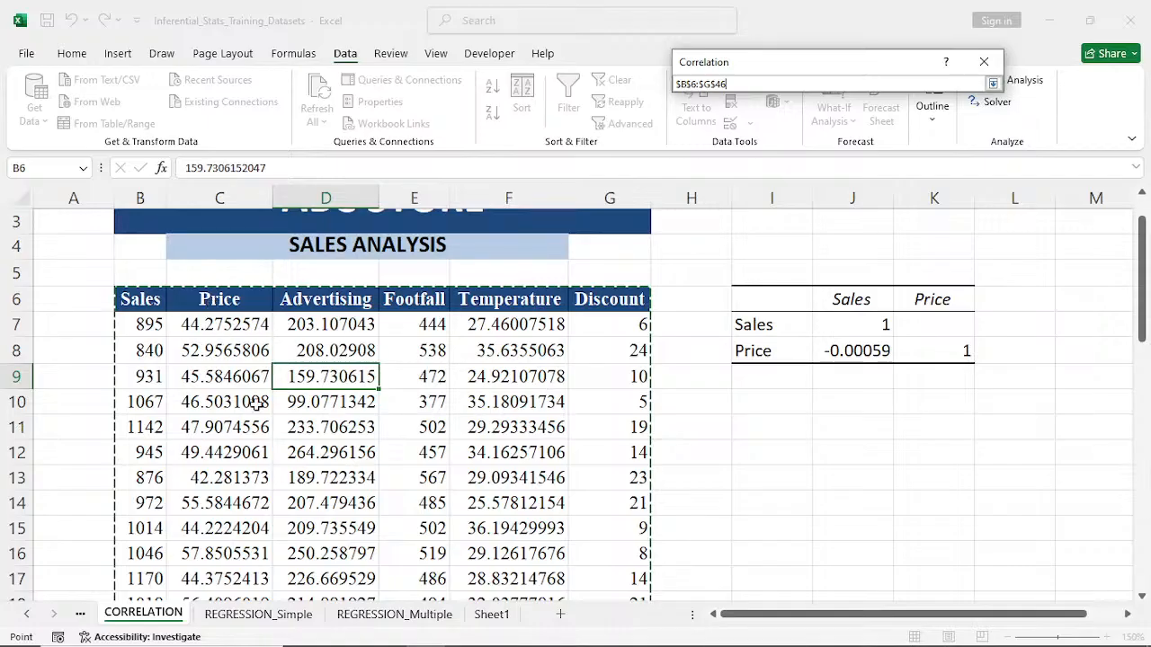
pyautogui.click(993, 83)
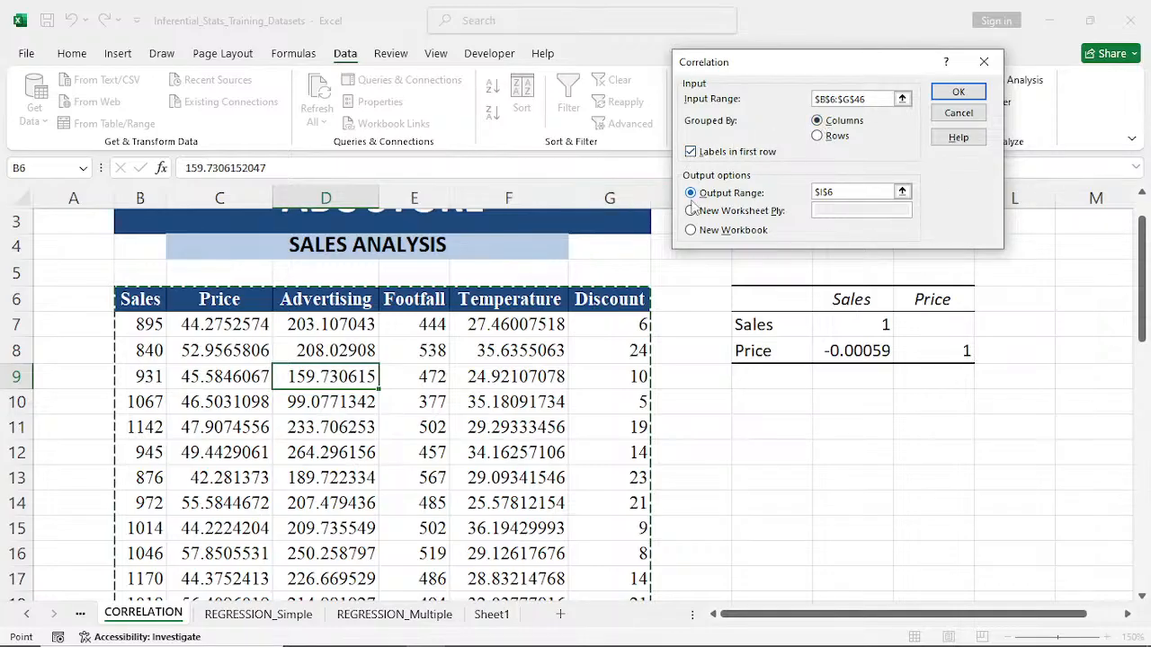
# - Try to run the correlation with the output range set to cell I11
pyautogui.click(773, 403)
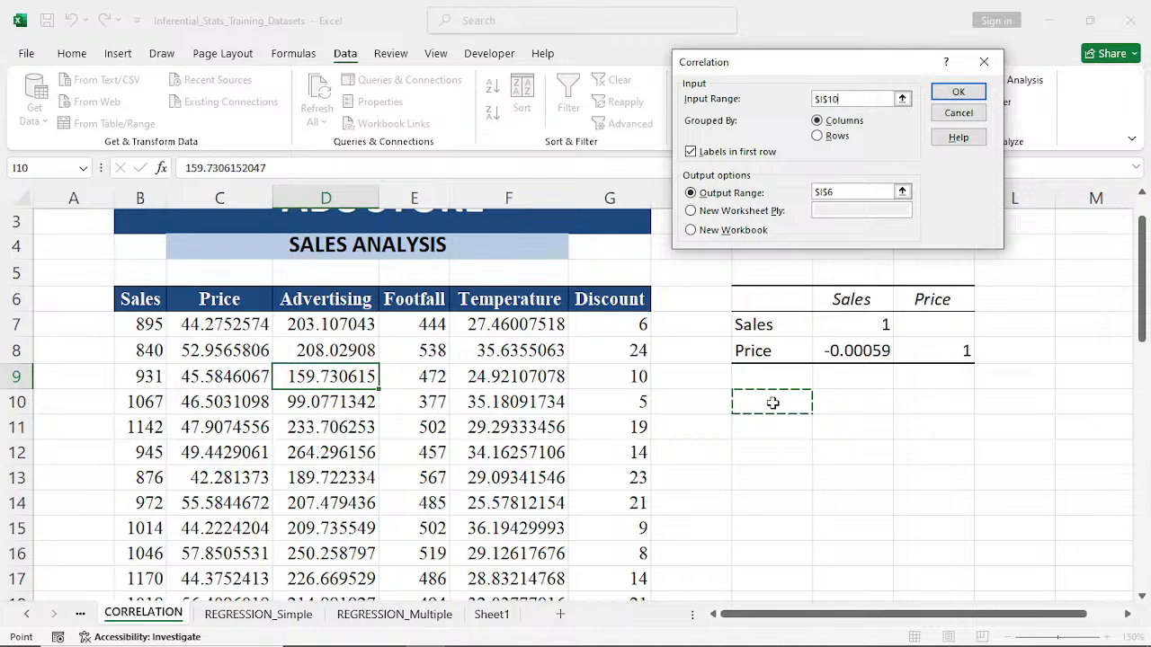
pyautogui.click(837, 192)
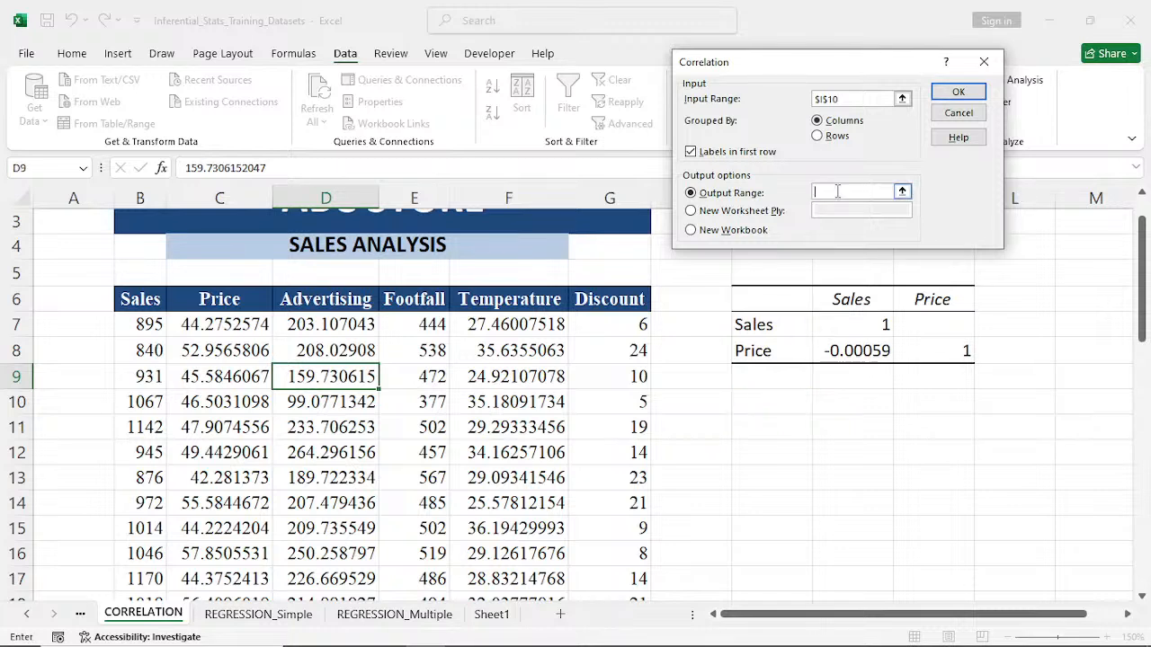
pyautogui.click(759, 411)
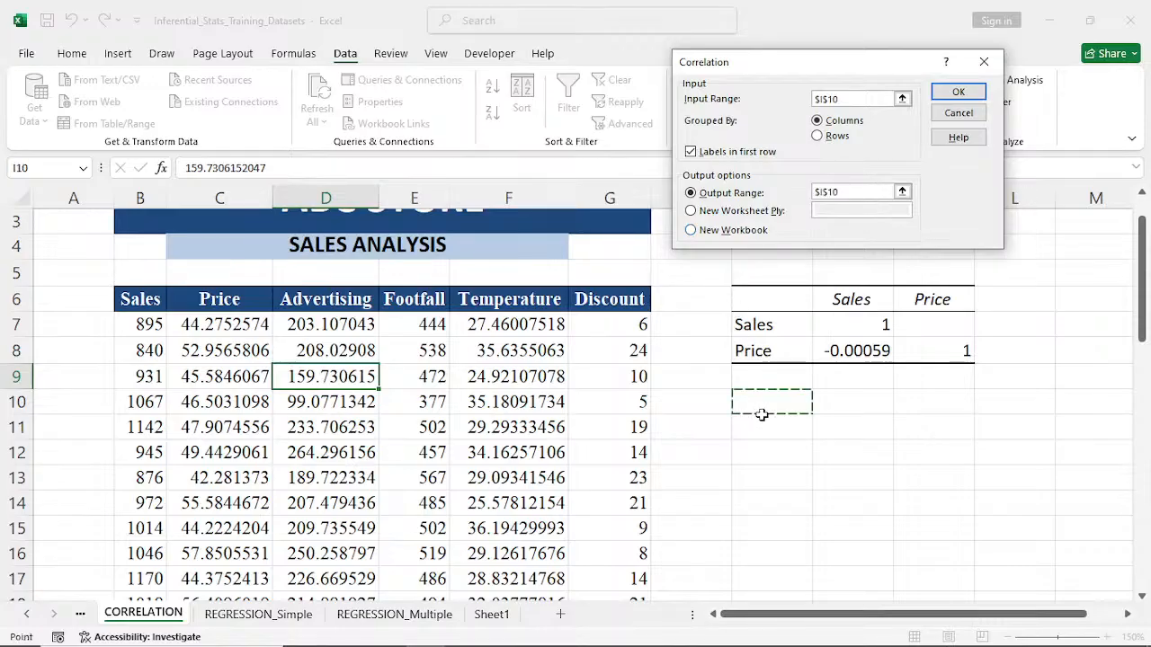
pyautogui.click(765, 431)
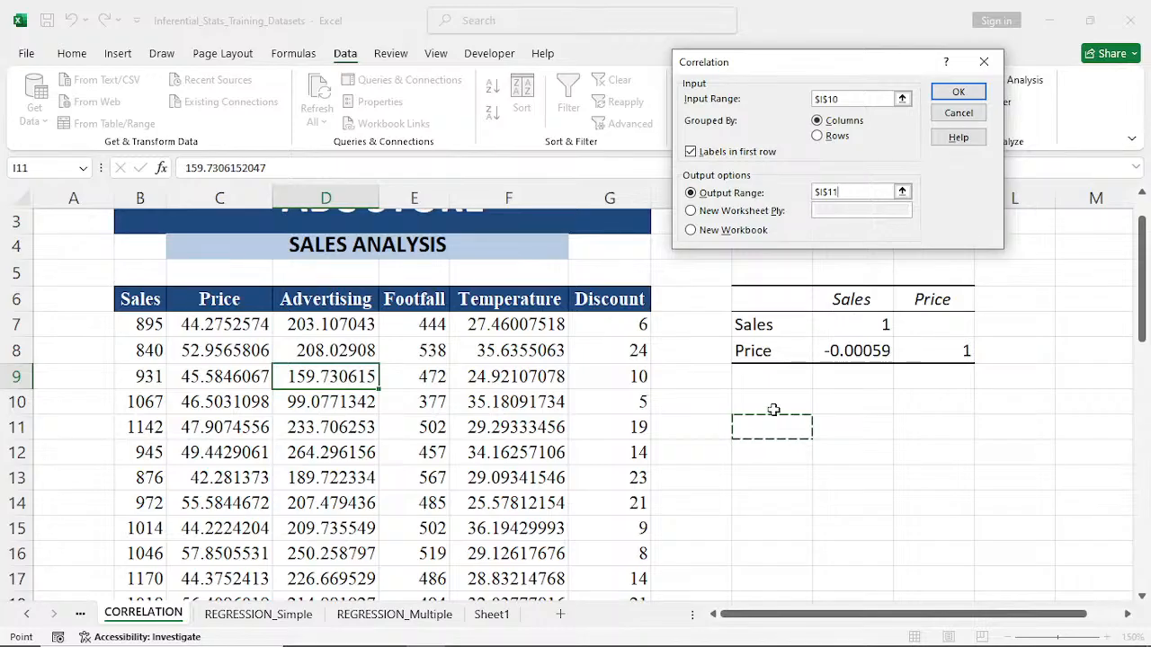
pyautogui.click(958, 93)
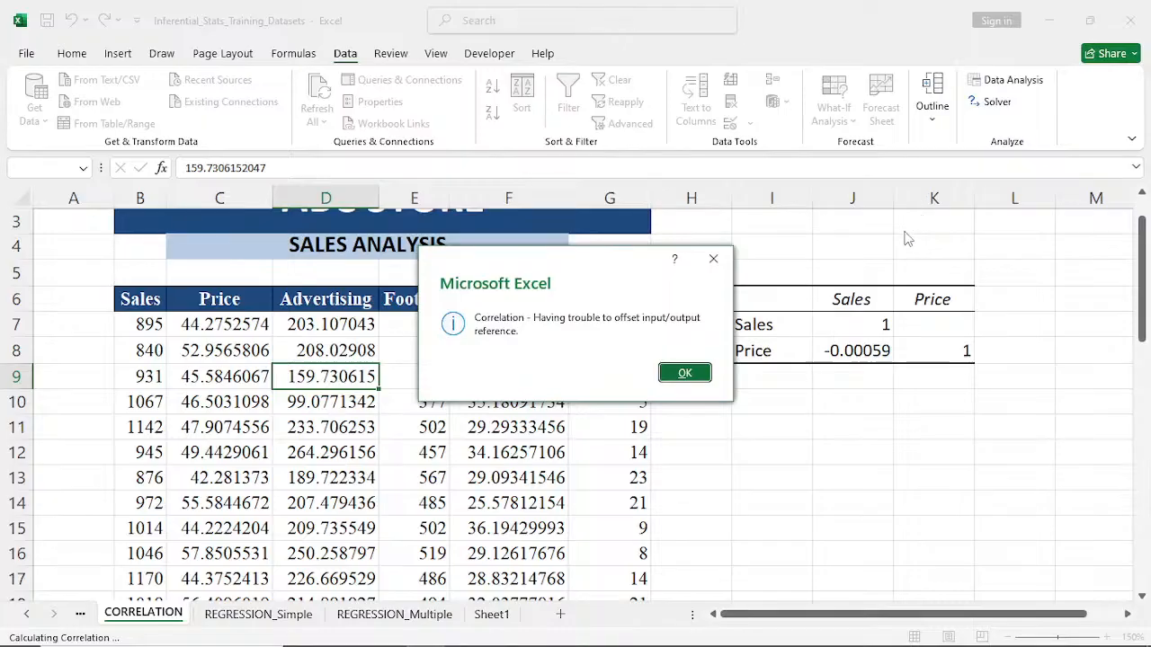
pyautogui.click(679, 376)
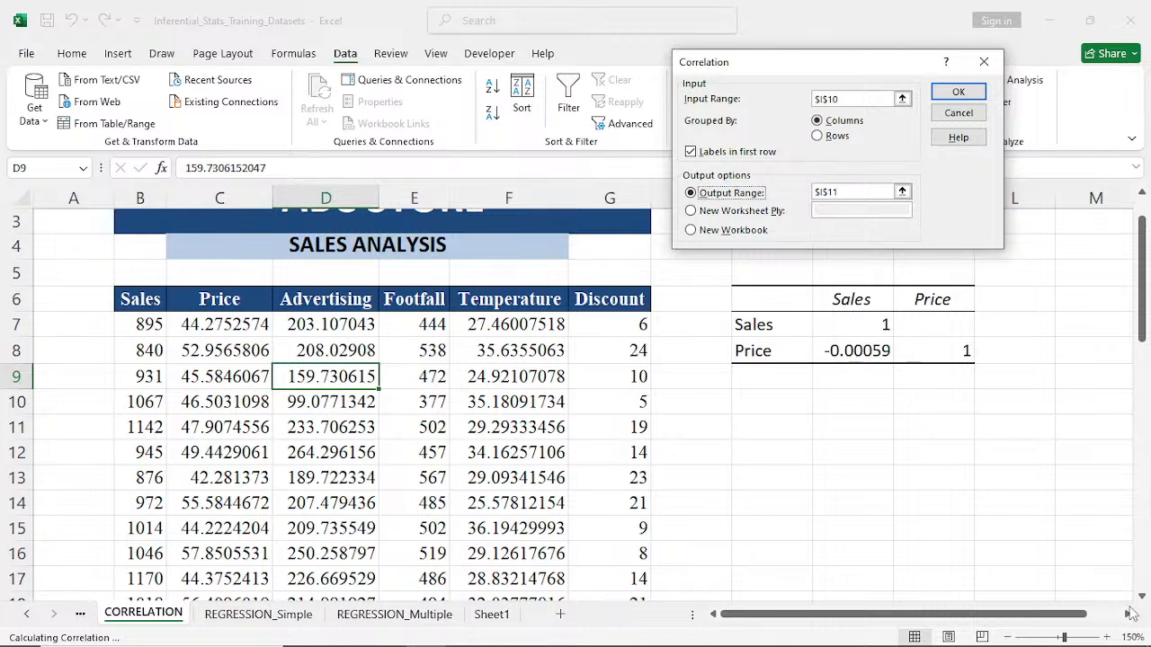
# - Replace the Correlation output range with cell M6
pyautogui.click(861, 191)
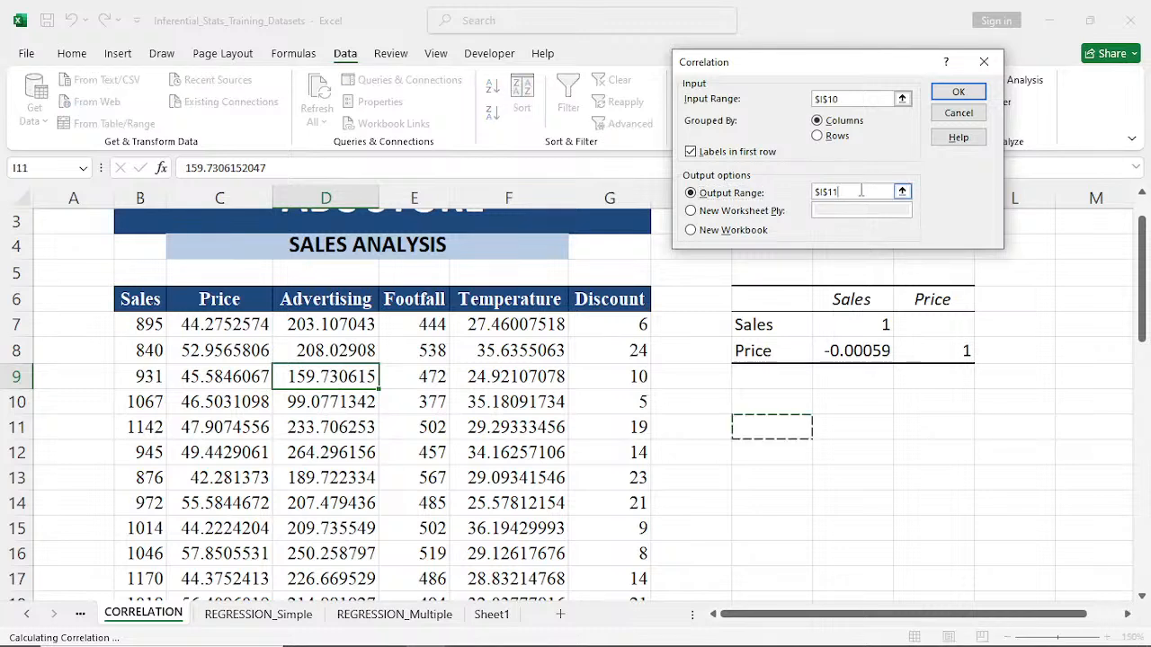
pyautogui.press('BackSpace')
pyautogui.press('BackSpace')
pyautogui.press('BackSpace')
pyautogui.press('BackSpace')
pyautogui.press('BackSpace')
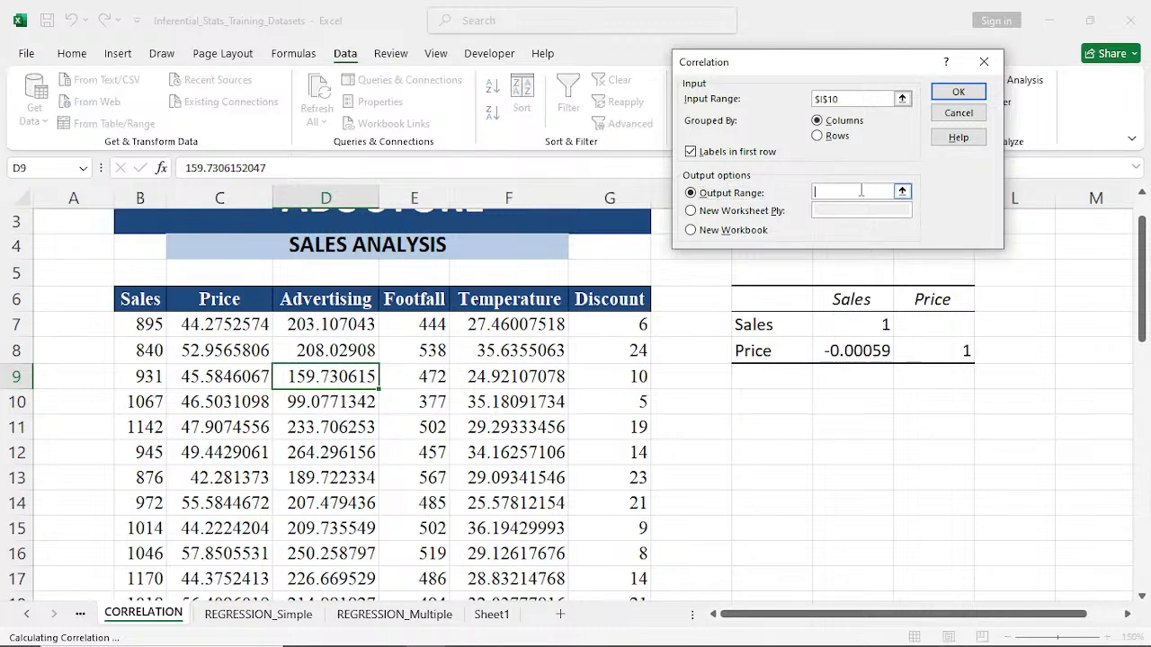
pyautogui.click(1075, 299)
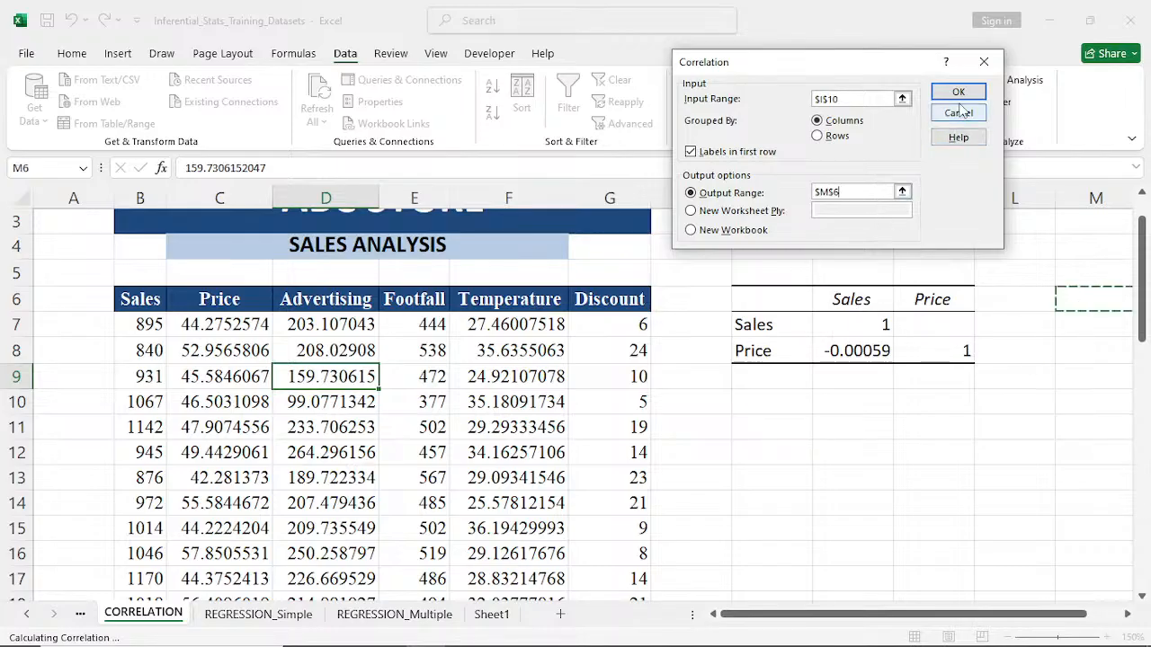
# - Reset the Correlation input range to all six variable columns with their headers, B6:G46
pyautogui.click(859, 98)
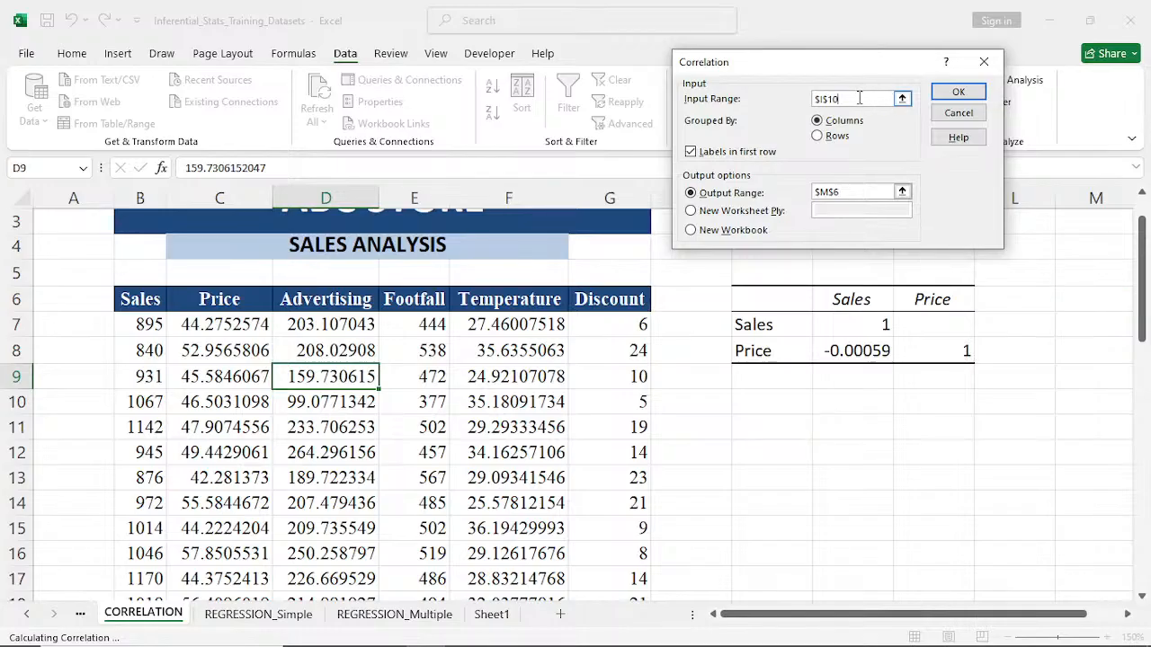
pyautogui.press('BackSpace')
pyautogui.press('BackSpace')
pyautogui.press('BackSpace')
pyautogui.press('BackSpace')
pyautogui.click(142, 302)
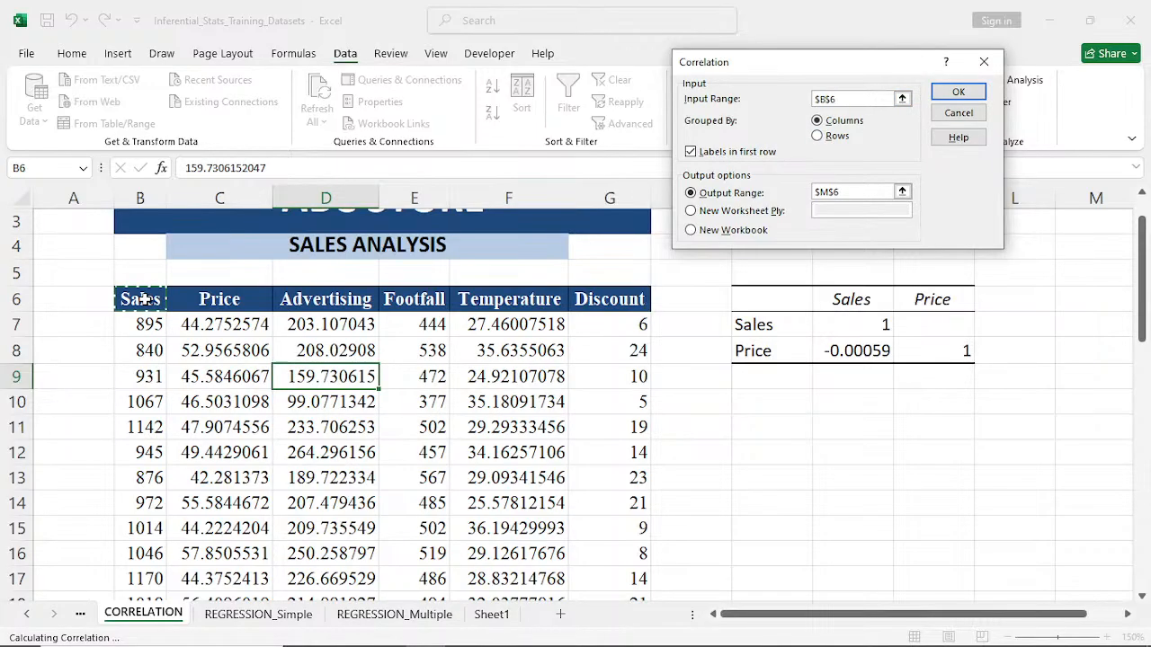
pyautogui.hotkey('ctrl', 'shift', 'Right')
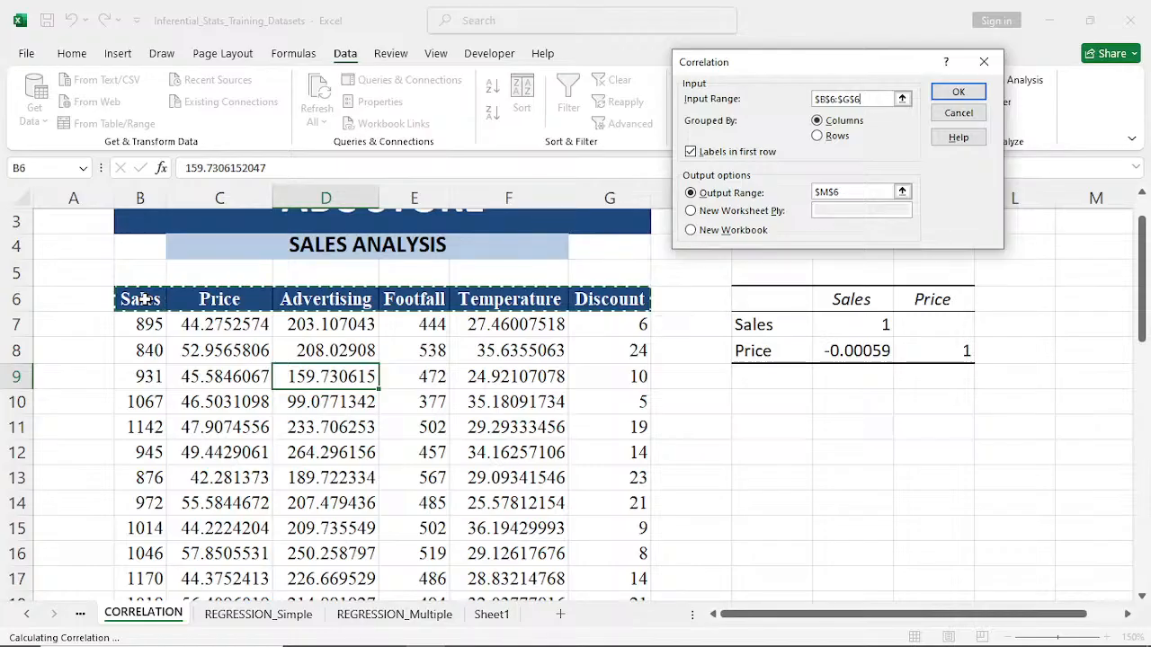
pyautogui.hotkey('ctrl', 'shift', 'Down')
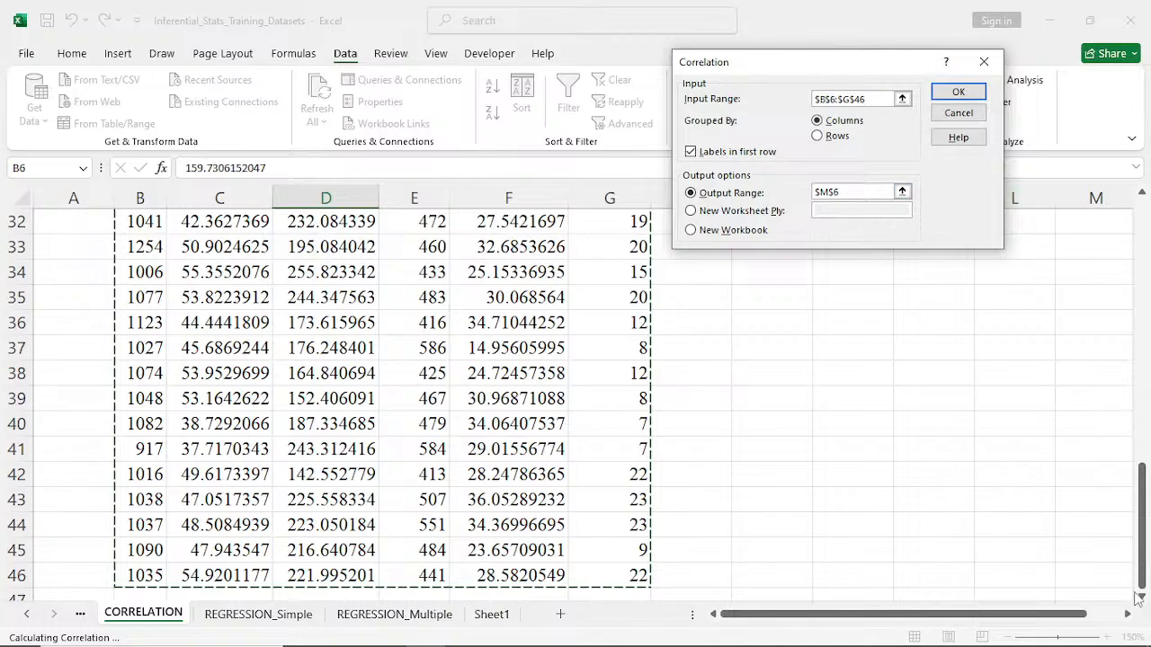
# - Set the output range to cell I11, below the Sales and Price matrix, and run the correlation
pyautogui.moveTo(1142, 475); pyautogui.dragTo(1143, 221)
pyautogui.click(850, 191)
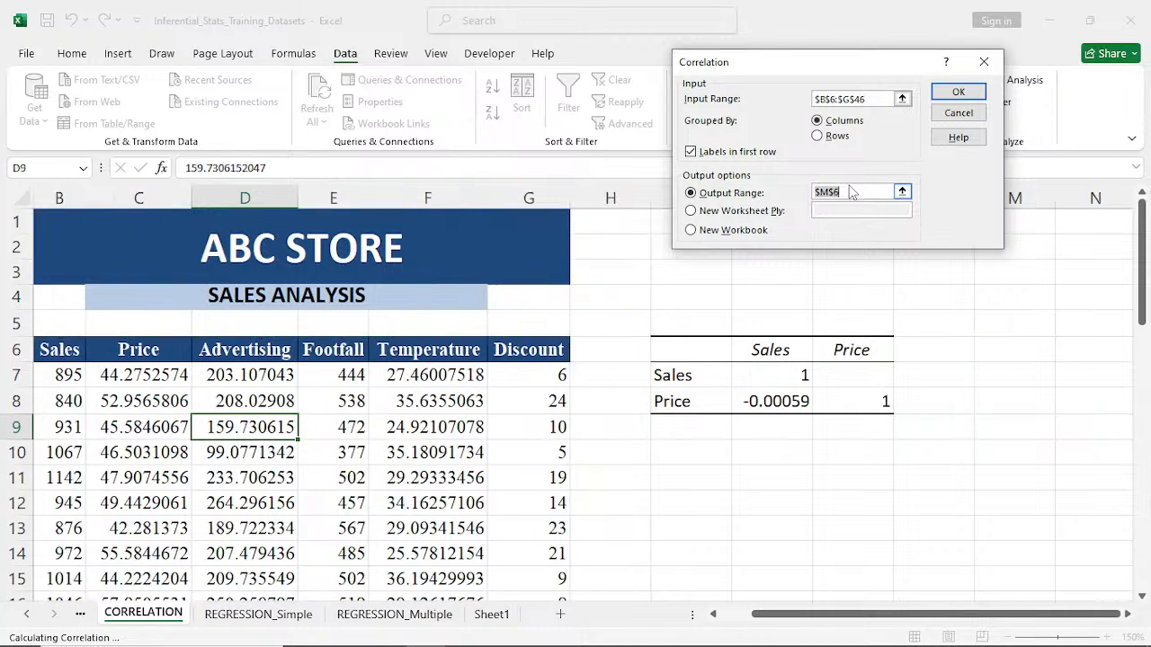
pyautogui.press('BackSpace')
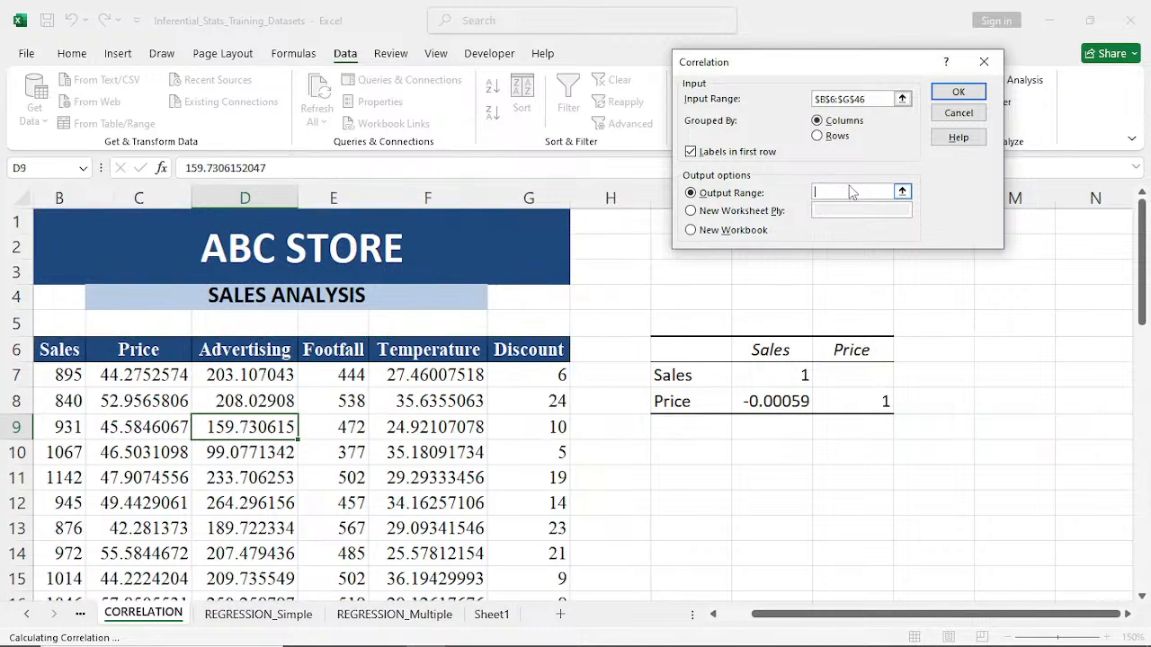
pyautogui.click(682, 473)
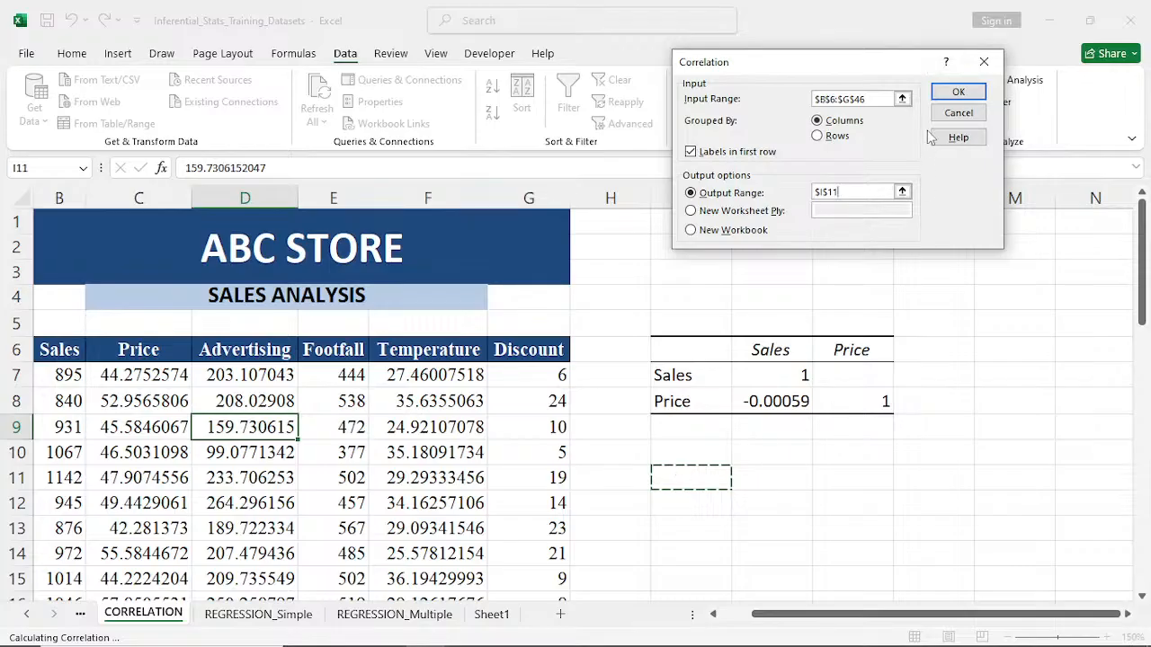
pyautogui.click(947, 95)
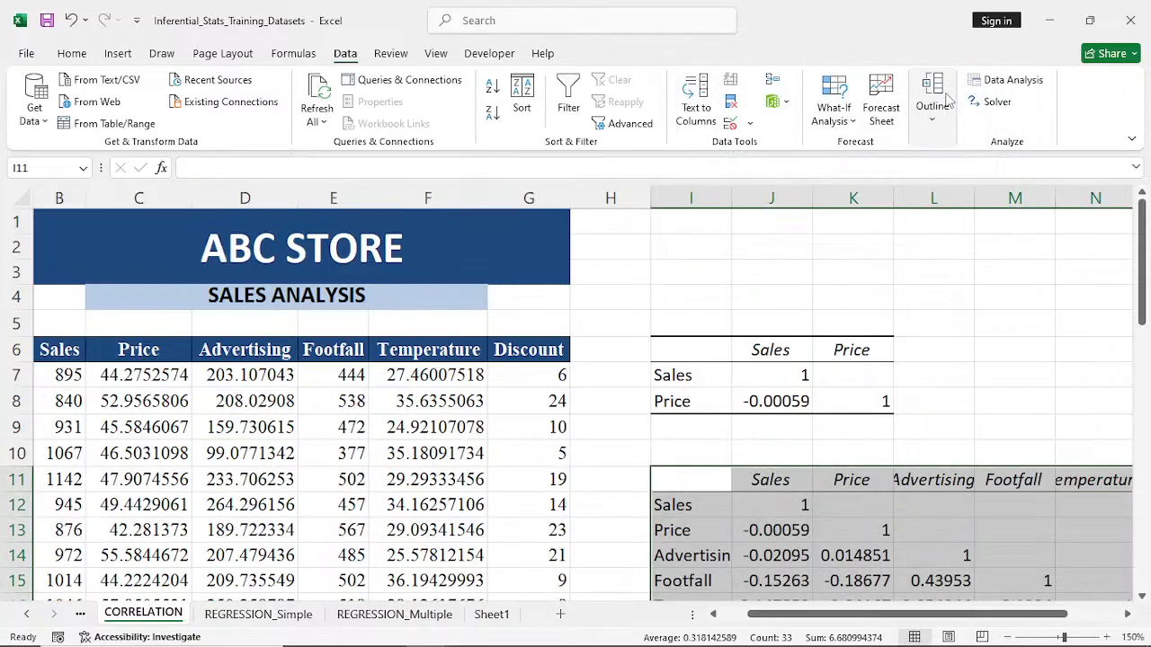
# - Deselect the six-variable correlation matrix and widen columns I, L and N to make room for the variable names
pyautogui.click(1130, 614)
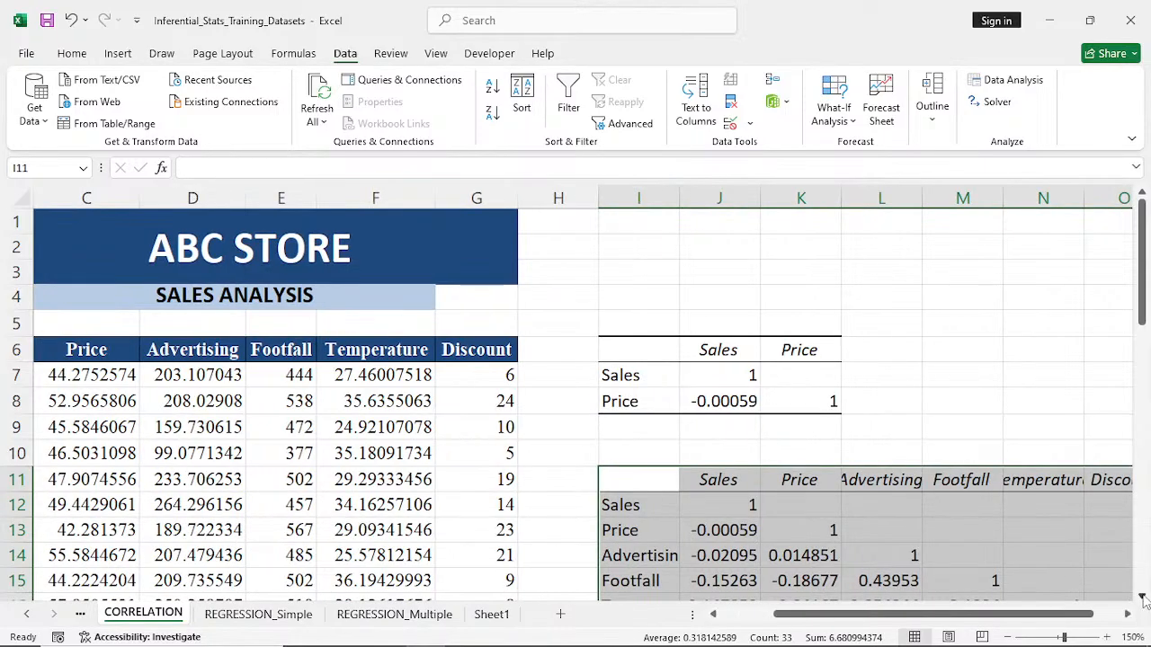
pyautogui.click(1142, 598)
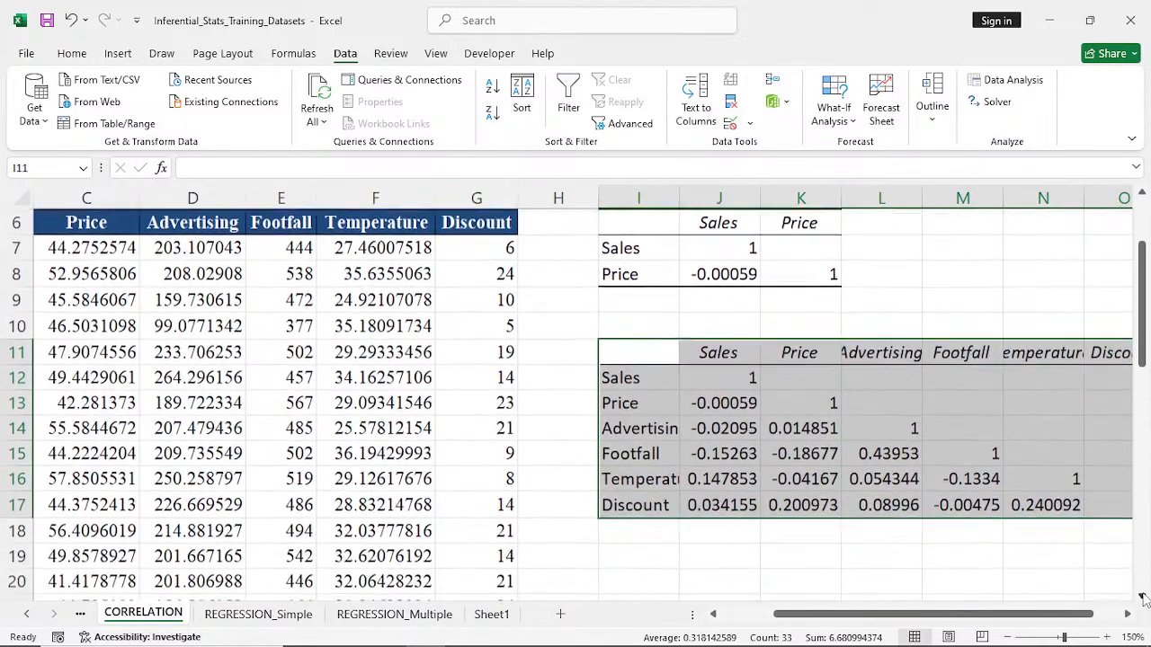
pyautogui.click(1142, 598)
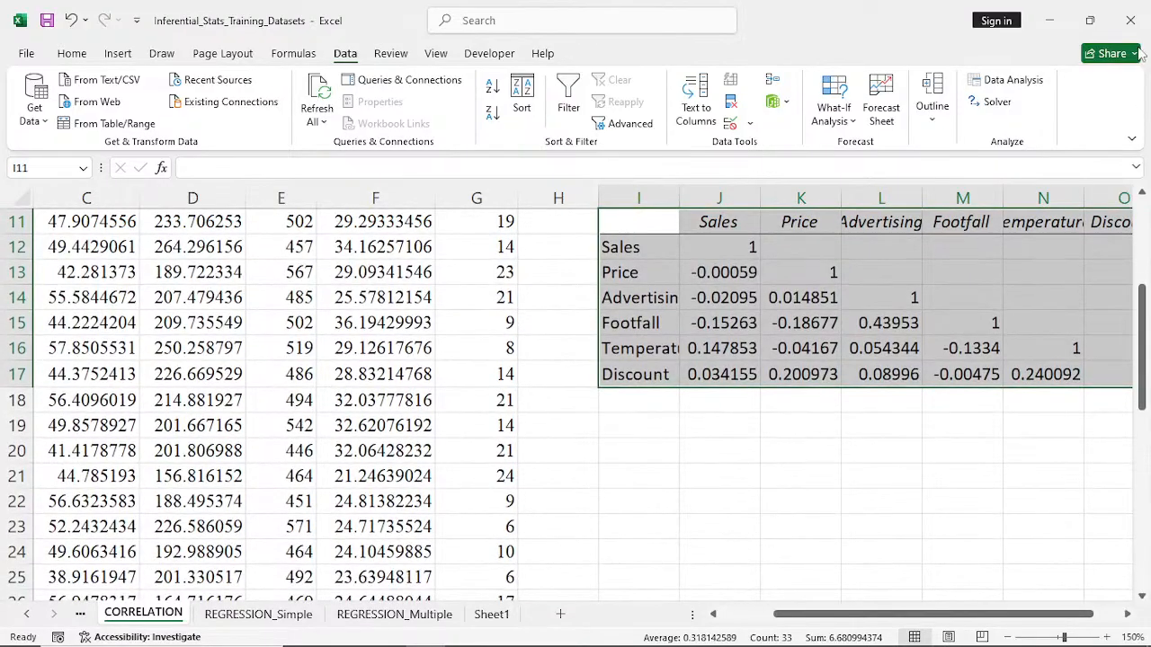
pyautogui.click(1142, 192)
pyautogui.click(1142, 193)
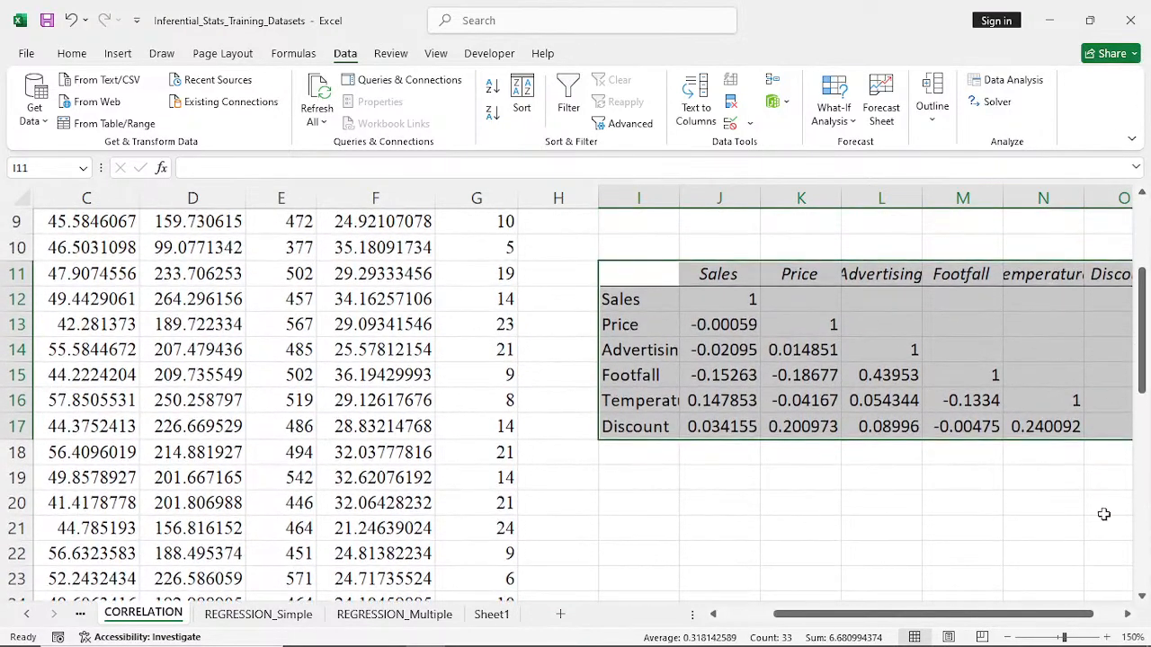
pyautogui.click(1127, 615)
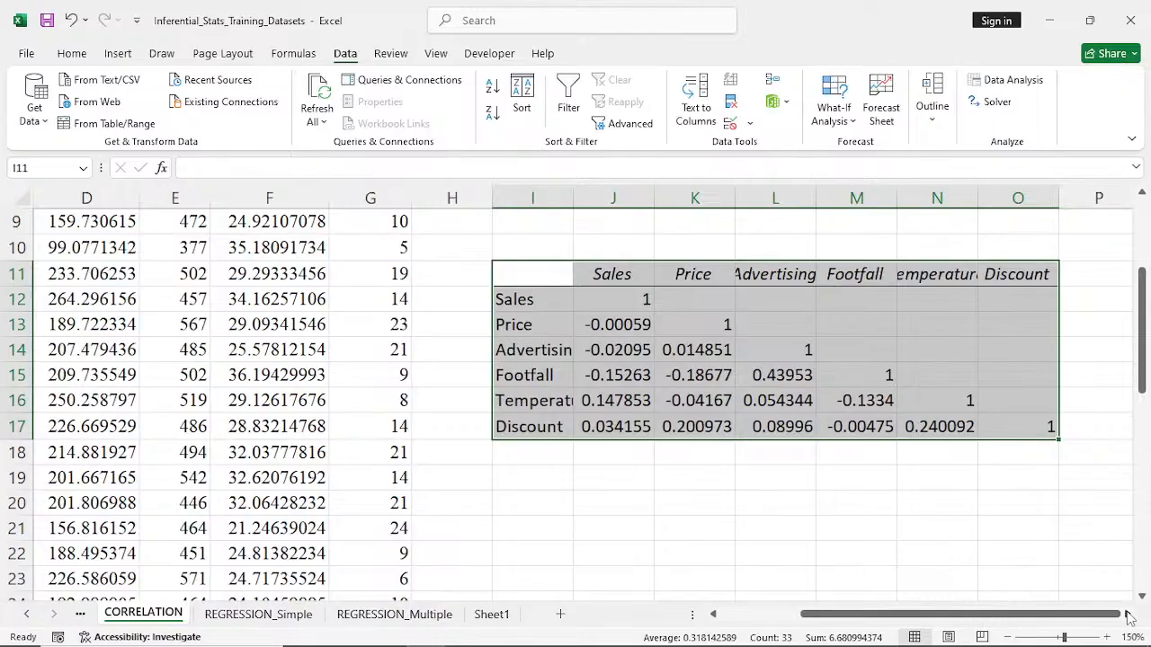
pyautogui.click(723, 500)
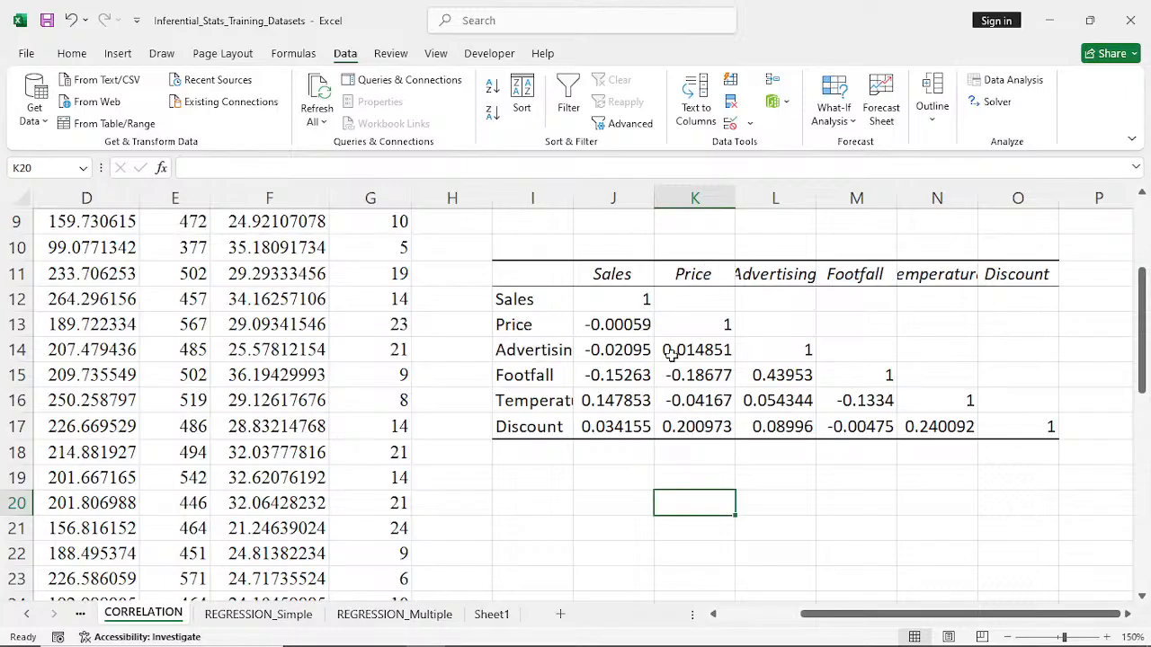
pyautogui.moveTo(574, 196); pyautogui.dragTo(585, 196)
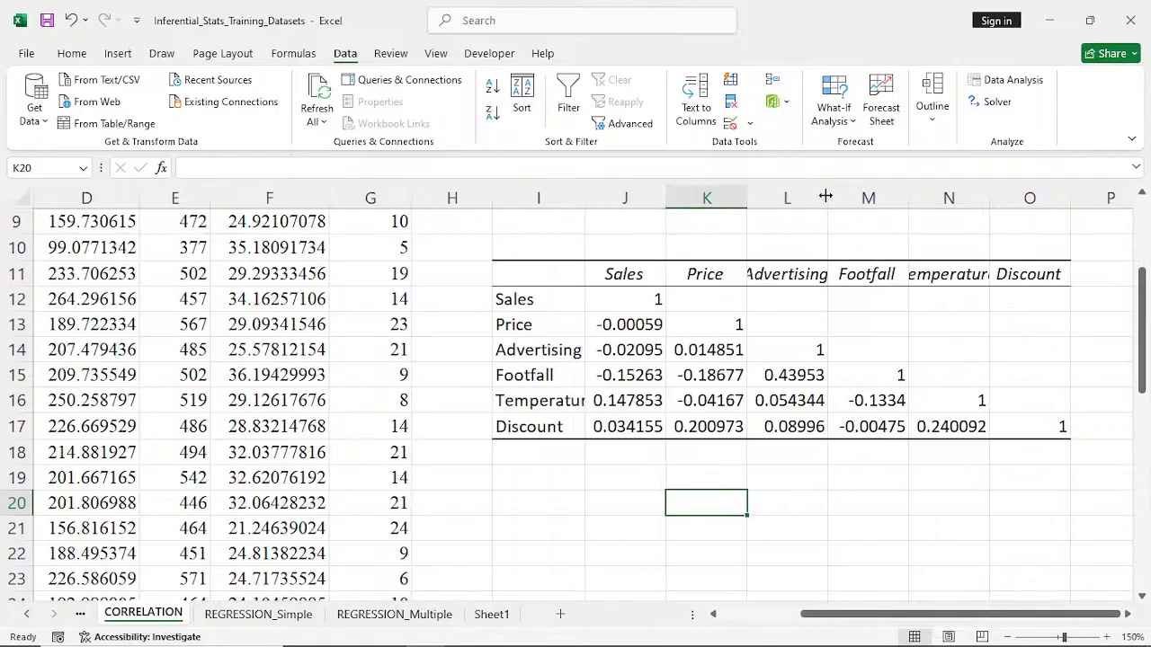
pyautogui.moveTo(827, 196); pyautogui.dragTo(835, 196)
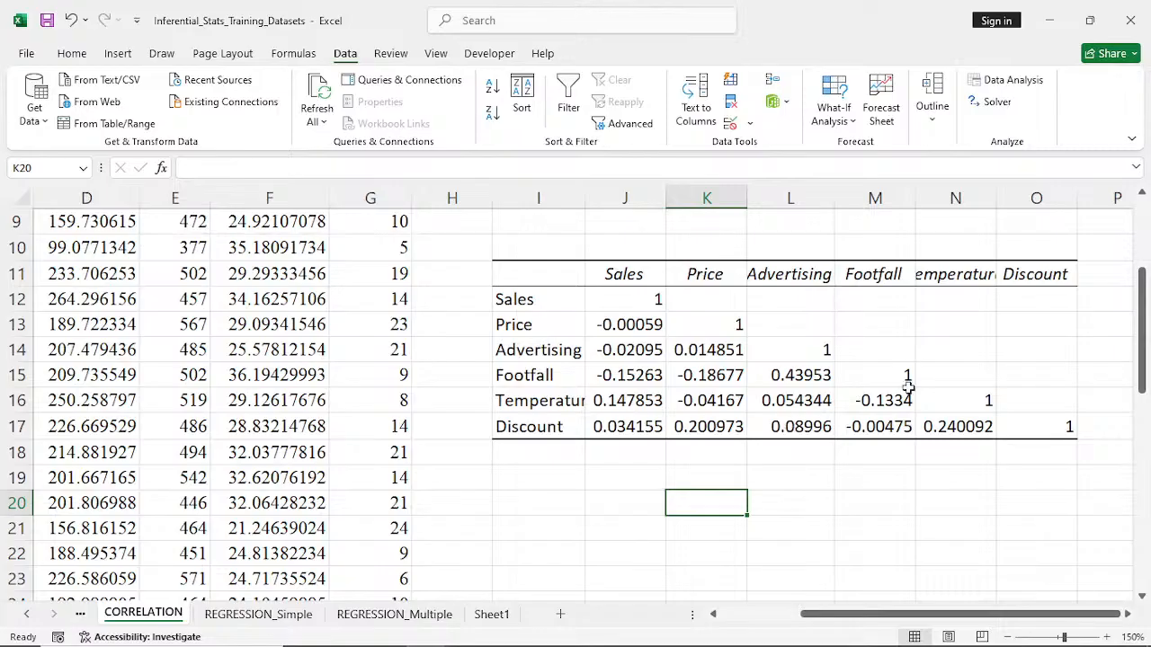
pyautogui.moveTo(995, 197); pyautogui.dragTo(1034, 199)
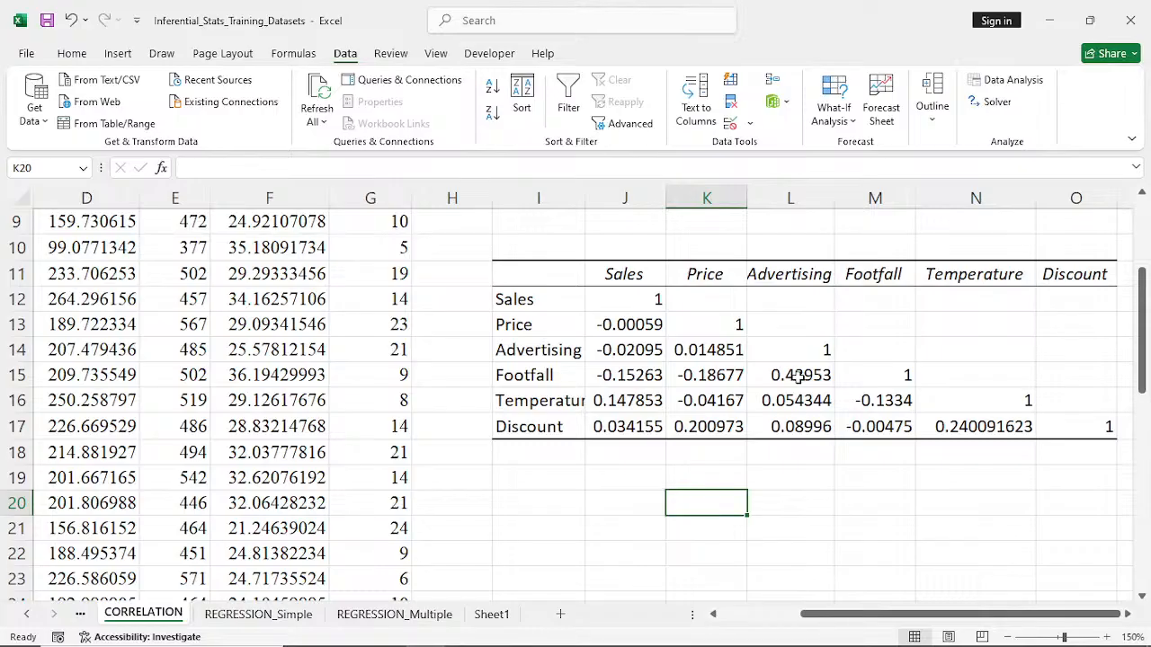
# - Examine the six-variable correlation matrix together with the Sales and Price matrix and the source data columns
pyautogui.moveTo(958, 617); pyautogui.dragTo(959, 586)
pyautogui.scroll(2, 951, 498)
pyautogui.scroll(-1, 951, 498)
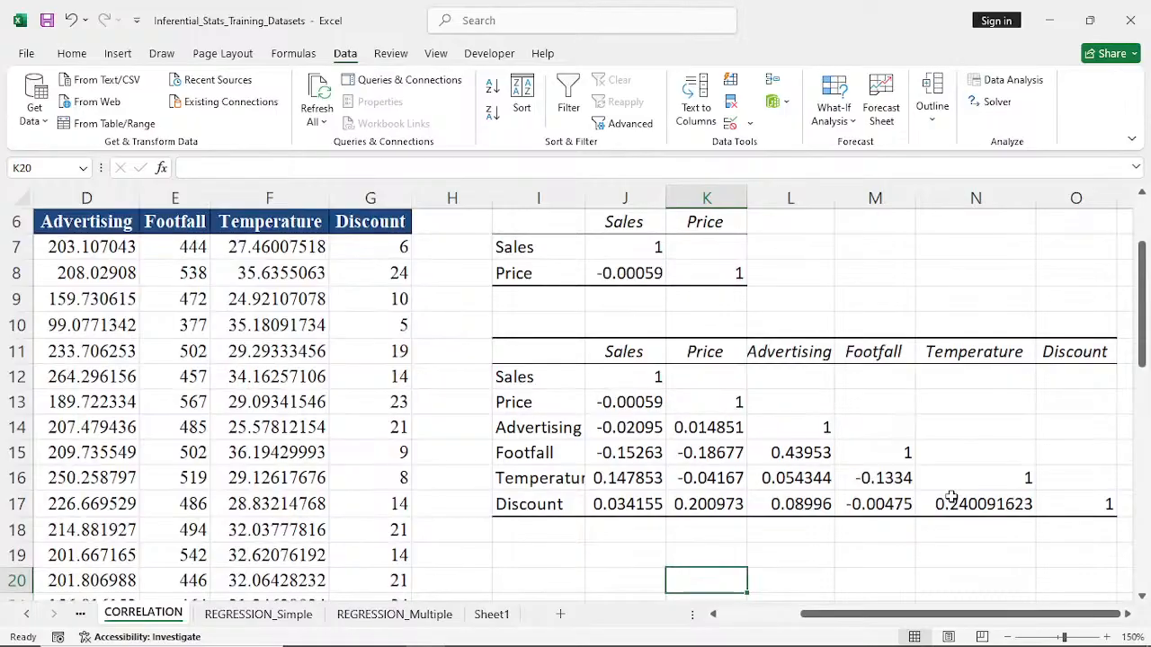
pyautogui.scroll(1, 951, 498)
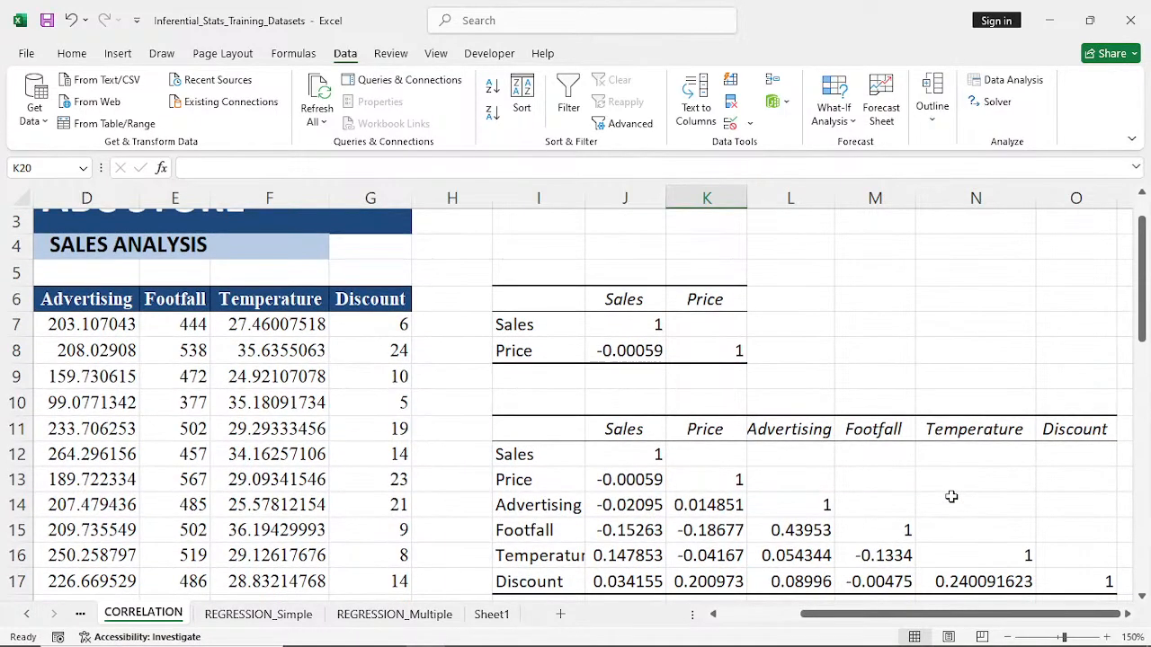
pyautogui.click(1129, 616)
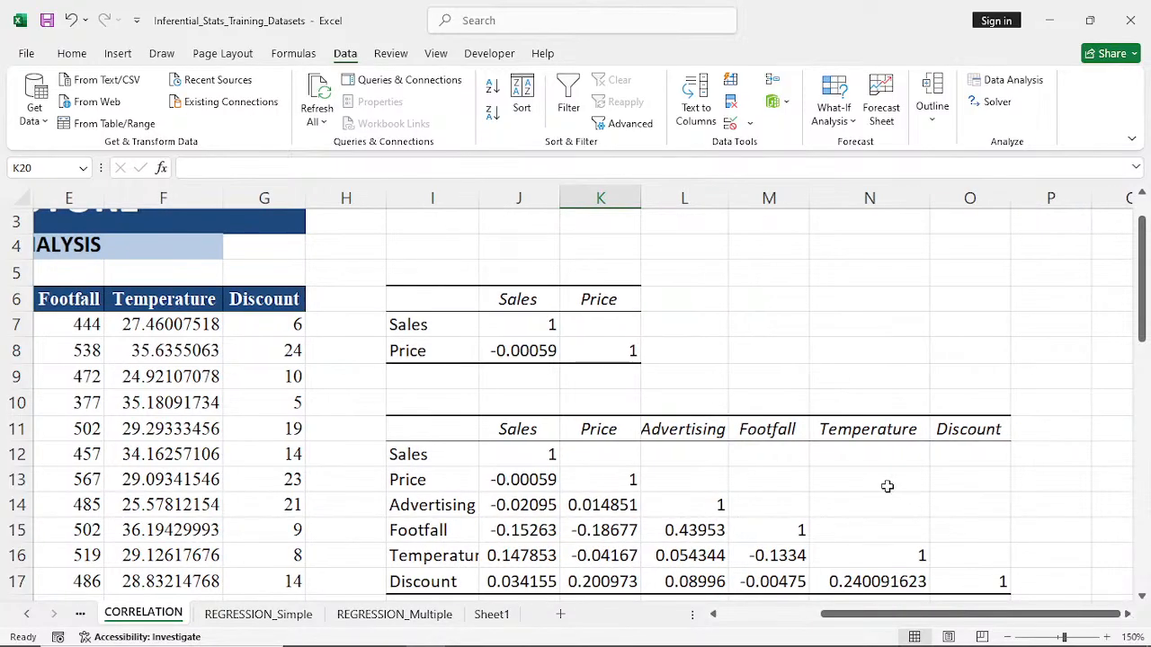
pyautogui.scroll(-1, 839, 461)
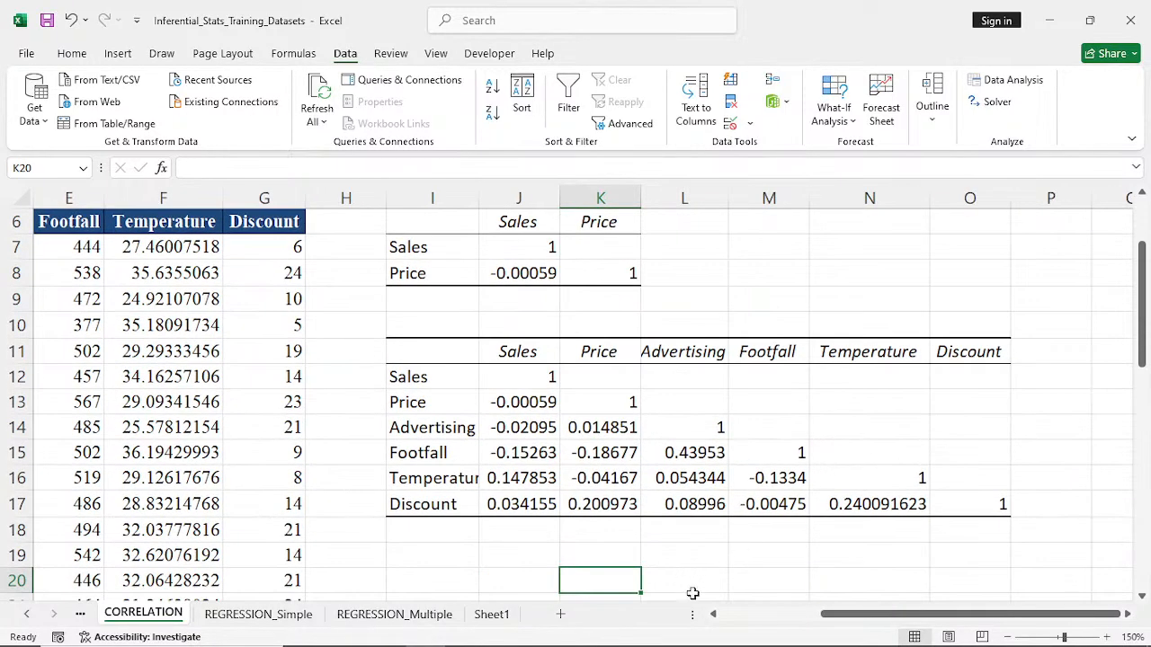
pyautogui.click(714, 615)
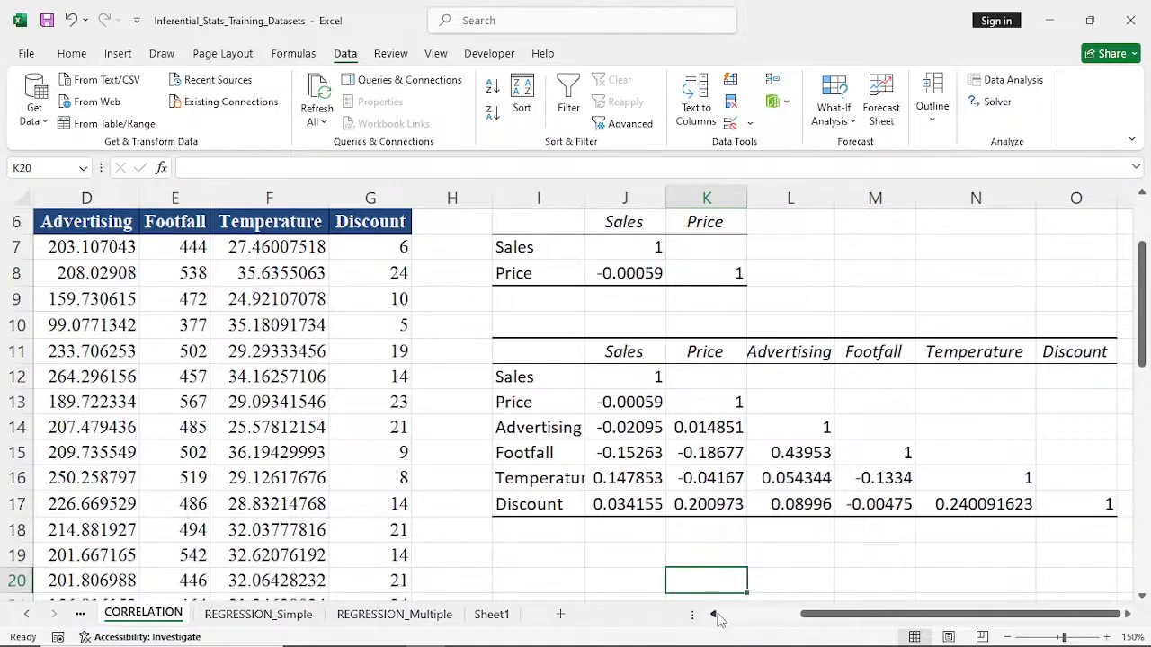
pyautogui.click(714, 615)
pyautogui.click(713, 615)
pyautogui.click(713, 615)
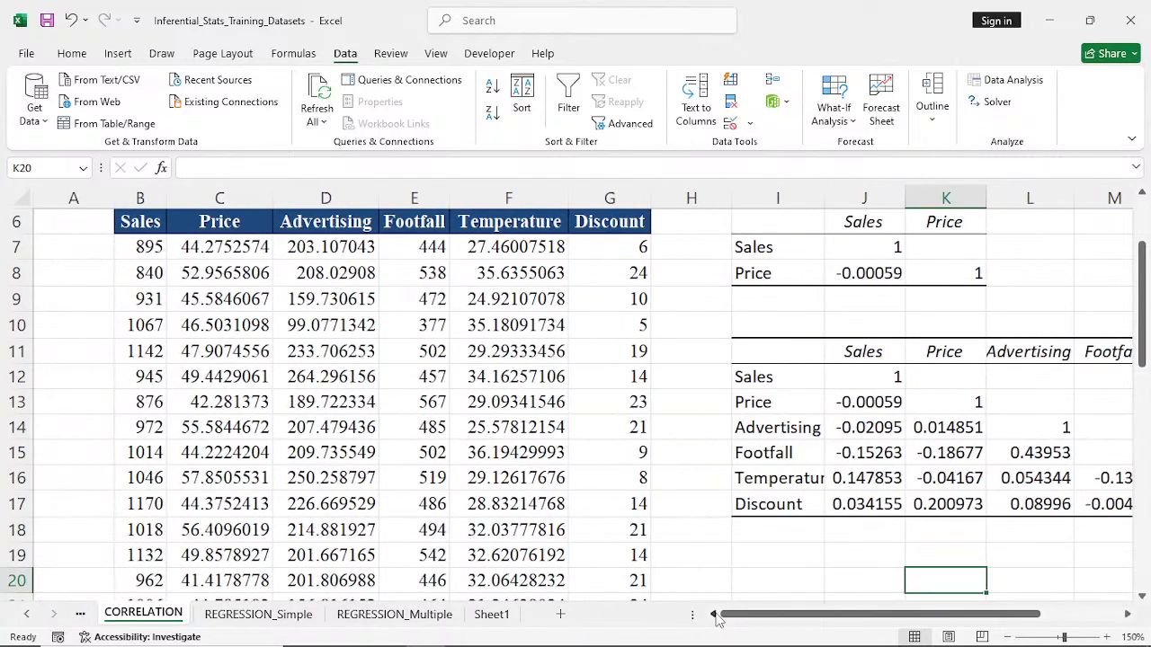
# - Sort the sales data table by the Discount column from smallest to largest
pyautogui.click(623, 250)
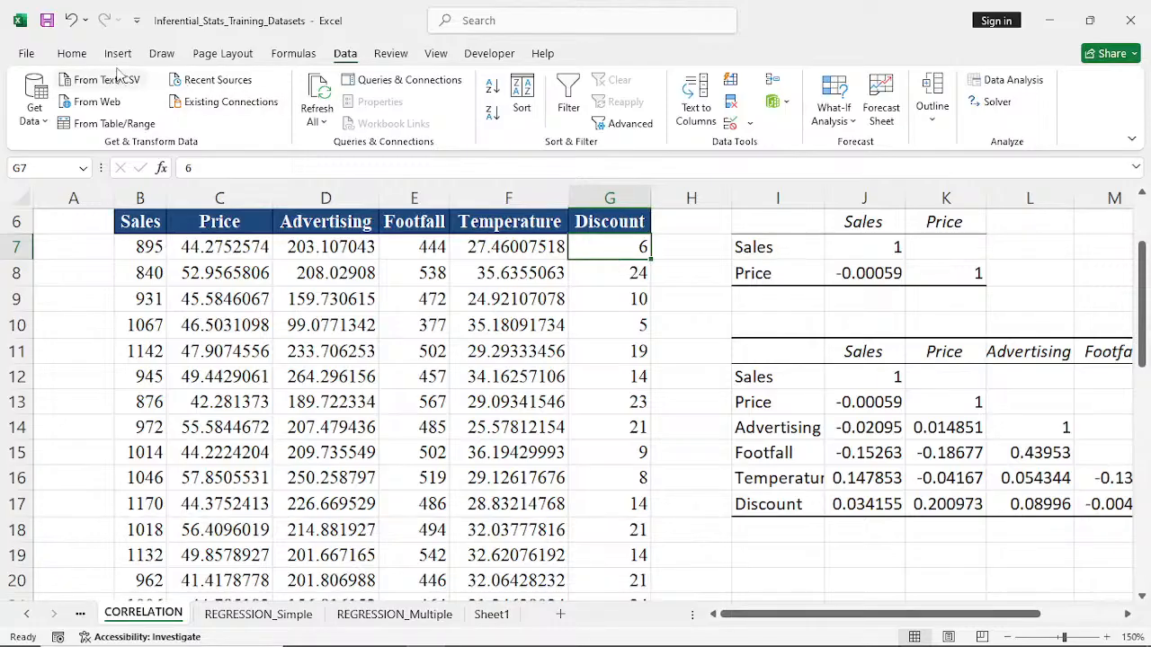
pyautogui.click(74, 56)
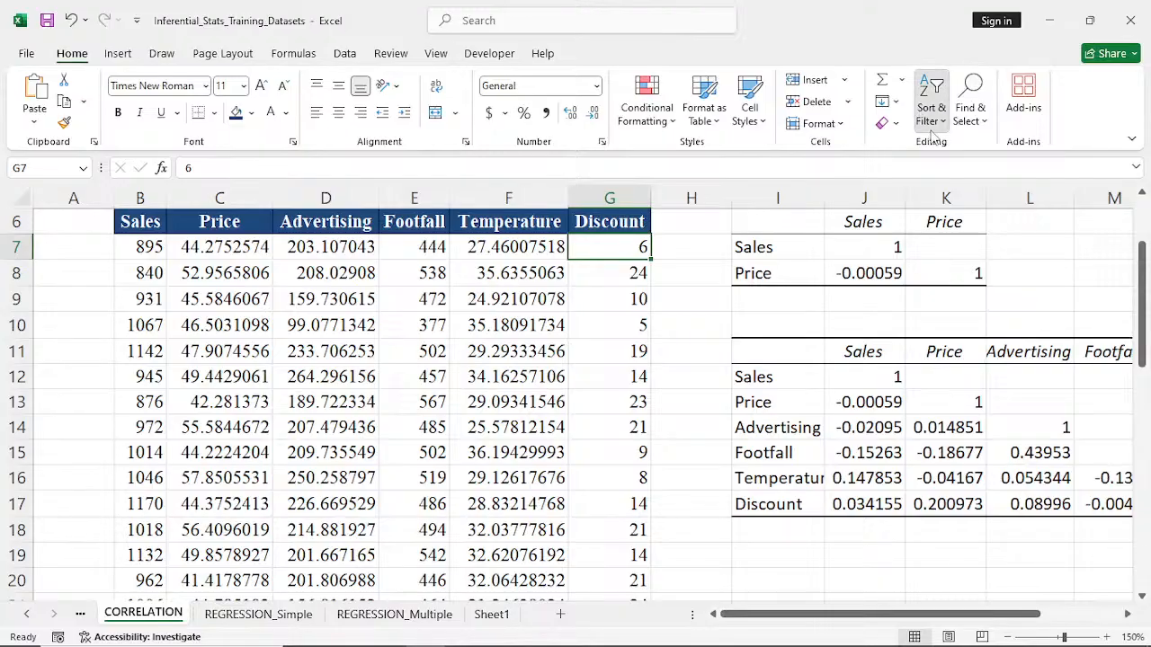
pyautogui.click(932, 101)
pyautogui.click(997, 147)
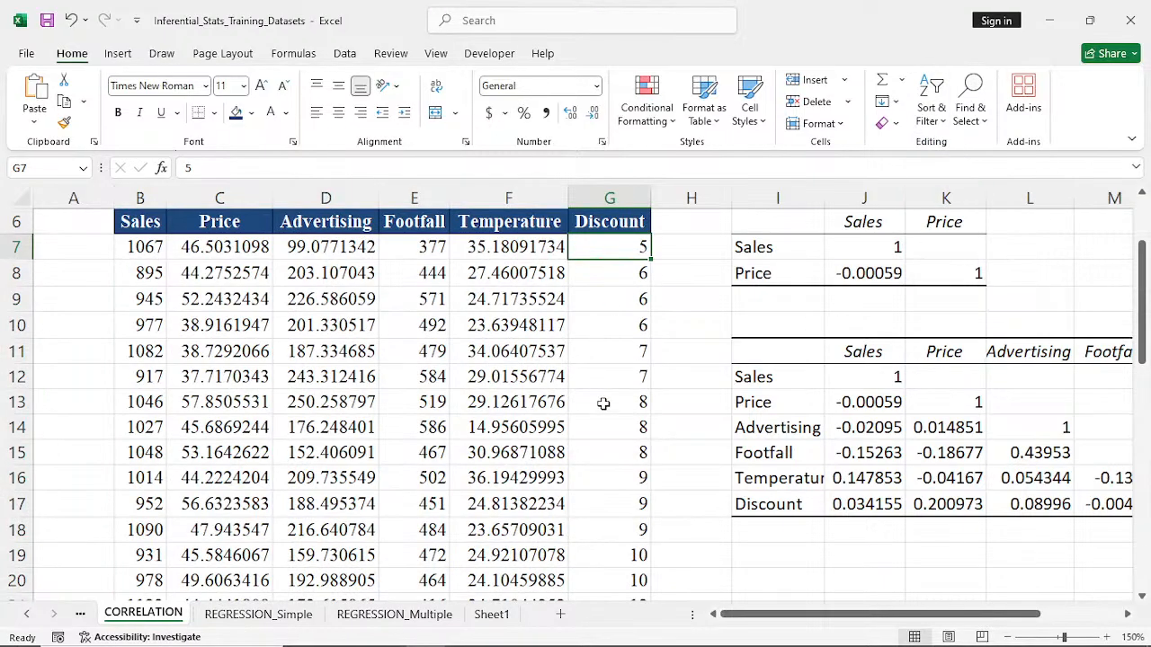
# - Enter rank 1 in H7 and rank 2 in H8 beside the Discount column, and copy the 2 down to H10
pyautogui.click(676, 247)
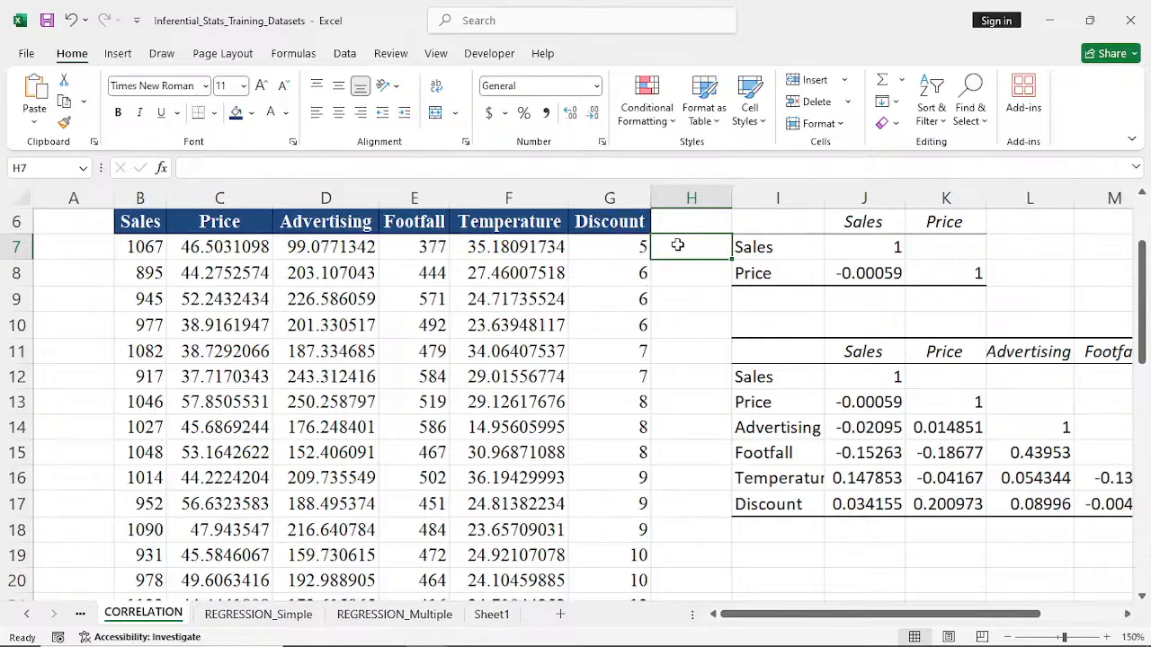
pyautogui.write('1')
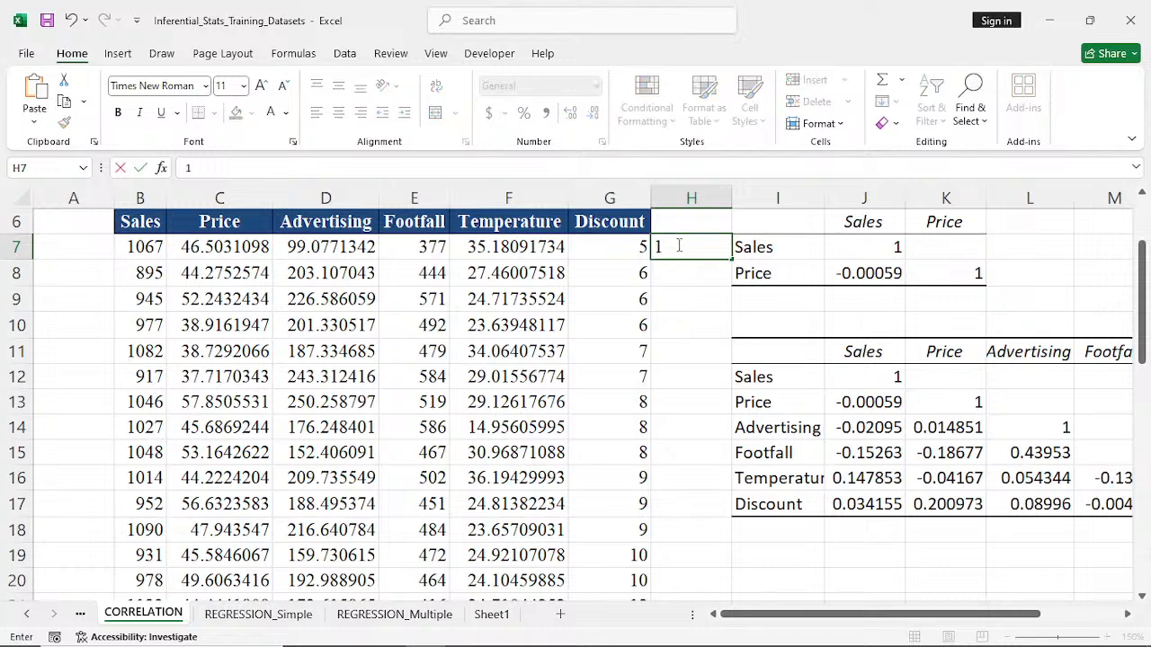
pyautogui.press('Return')
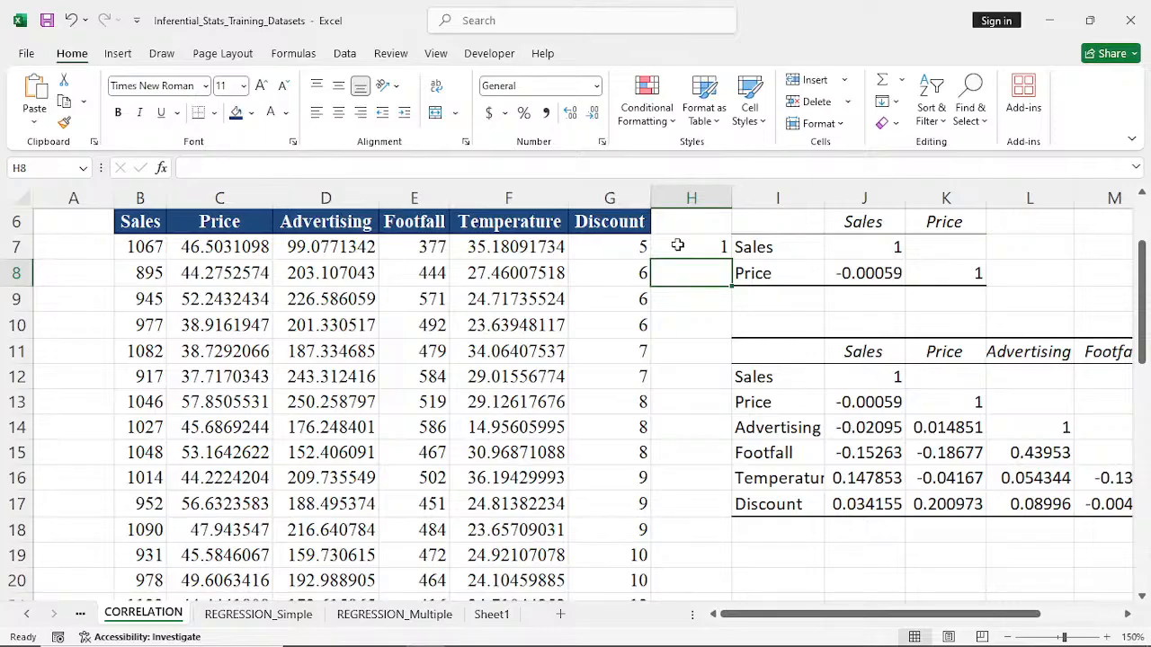
pyautogui.write('2')
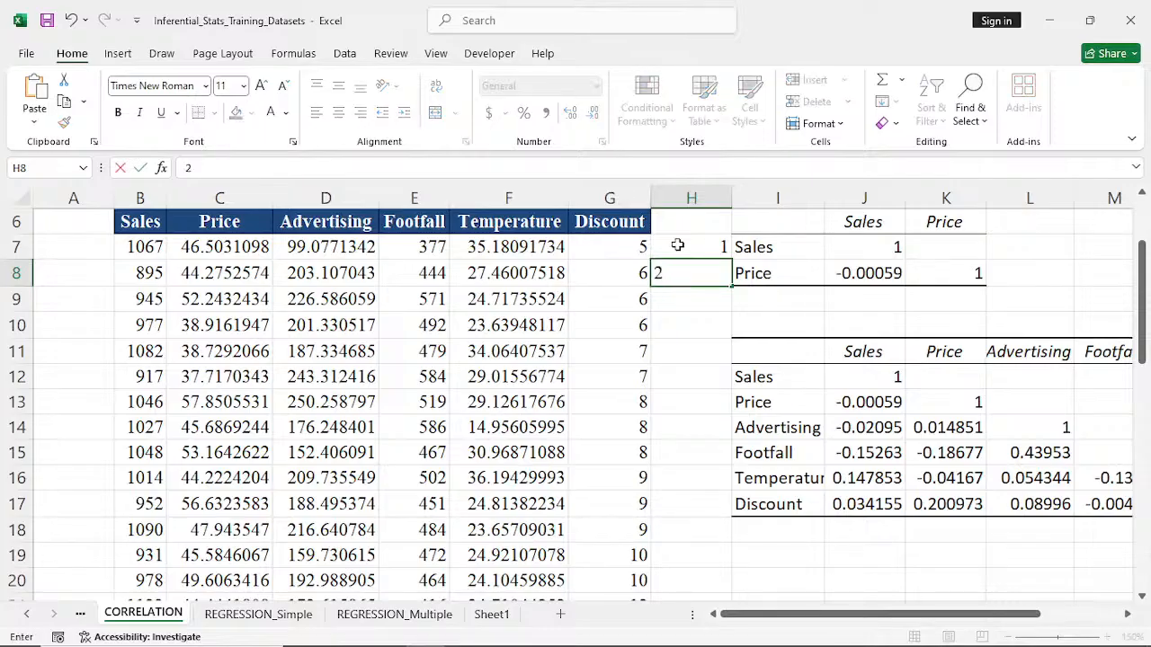
pyautogui.press('Return')
pyautogui.click(679, 265)
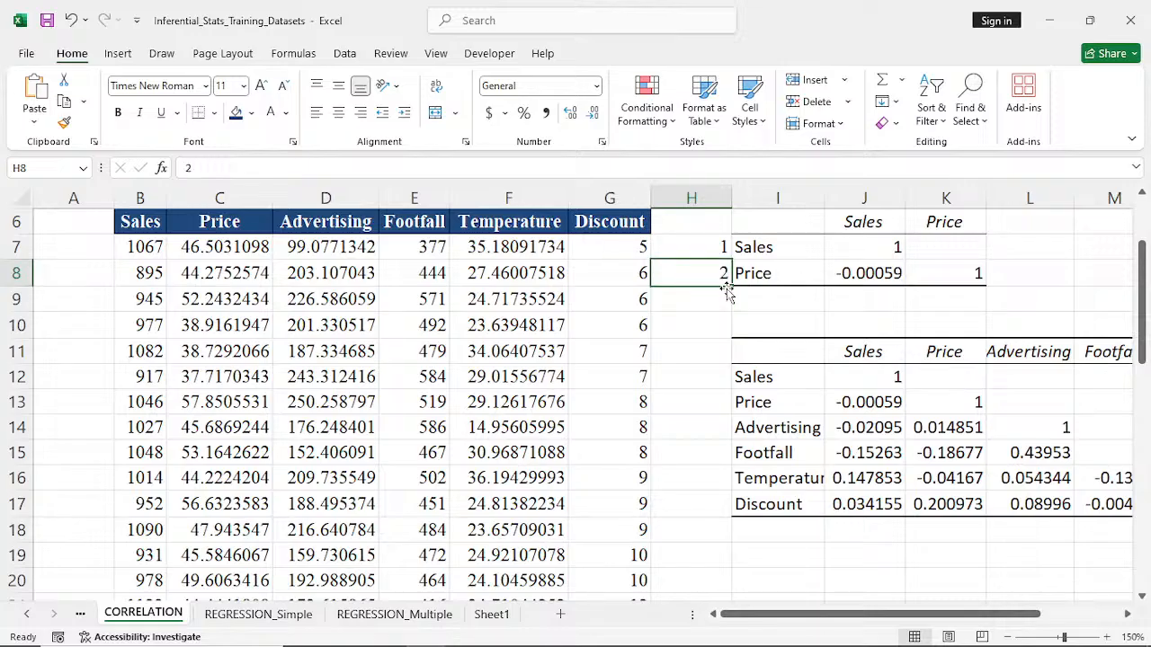
pyautogui.moveTo(728, 288); pyautogui.dragTo(724, 334)
# - Enter rank 3 in H11:H12 and rank 4 in H13:H15 beside the matching Discount values
pyautogui.click(715, 354)
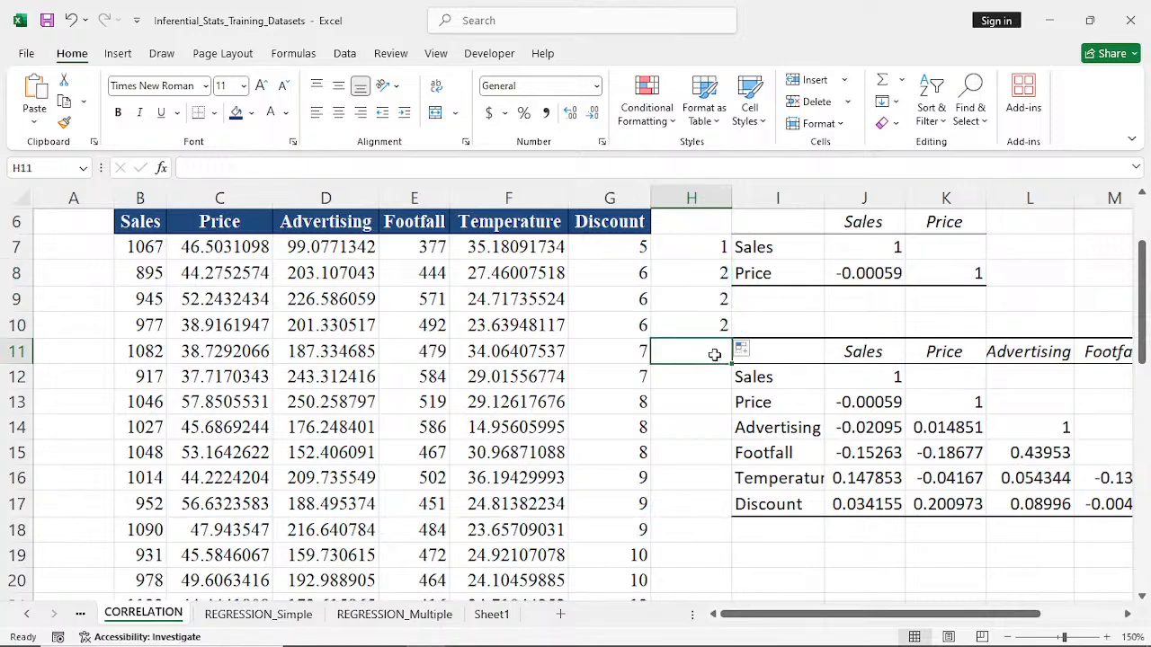
pyautogui.write('3')
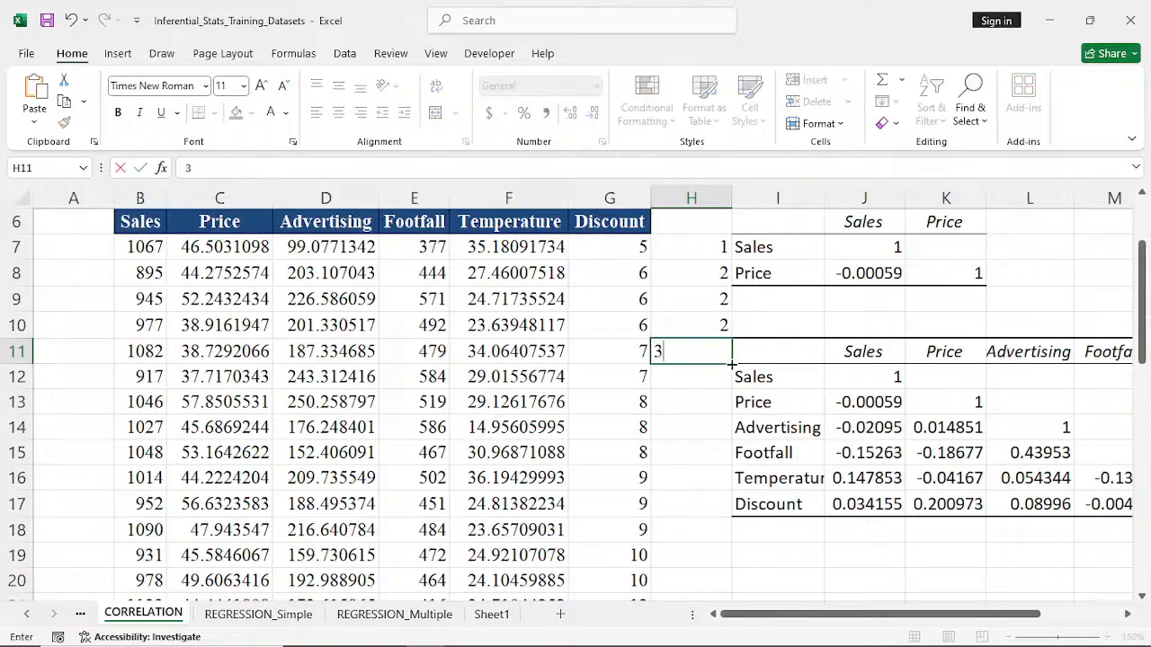
pyautogui.moveTo(731, 367); pyautogui.dragTo(730, 389)
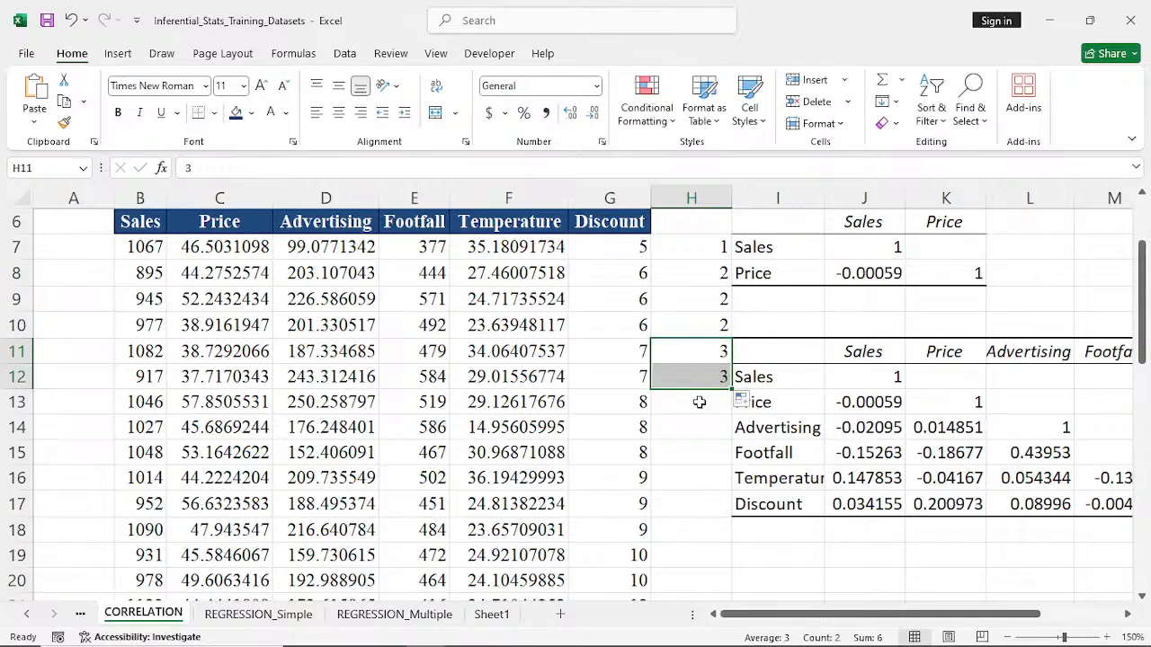
pyautogui.click(700, 402)
pyautogui.write('4')
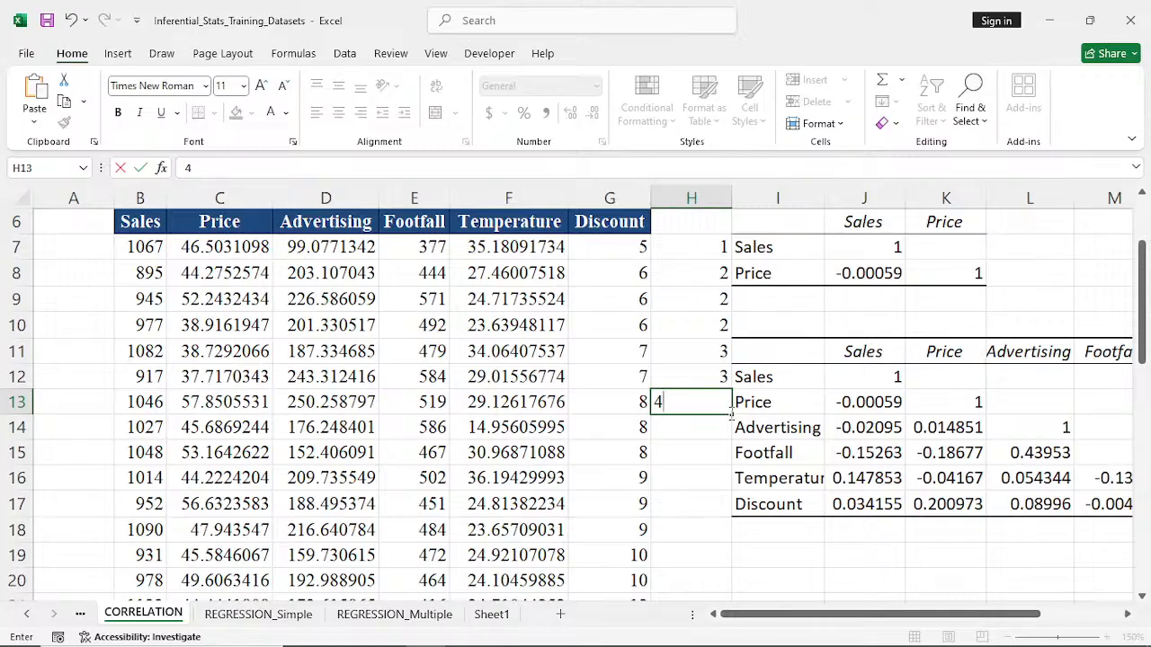
pyautogui.moveTo(732, 415); pyautogui.dragTo(730, 466)
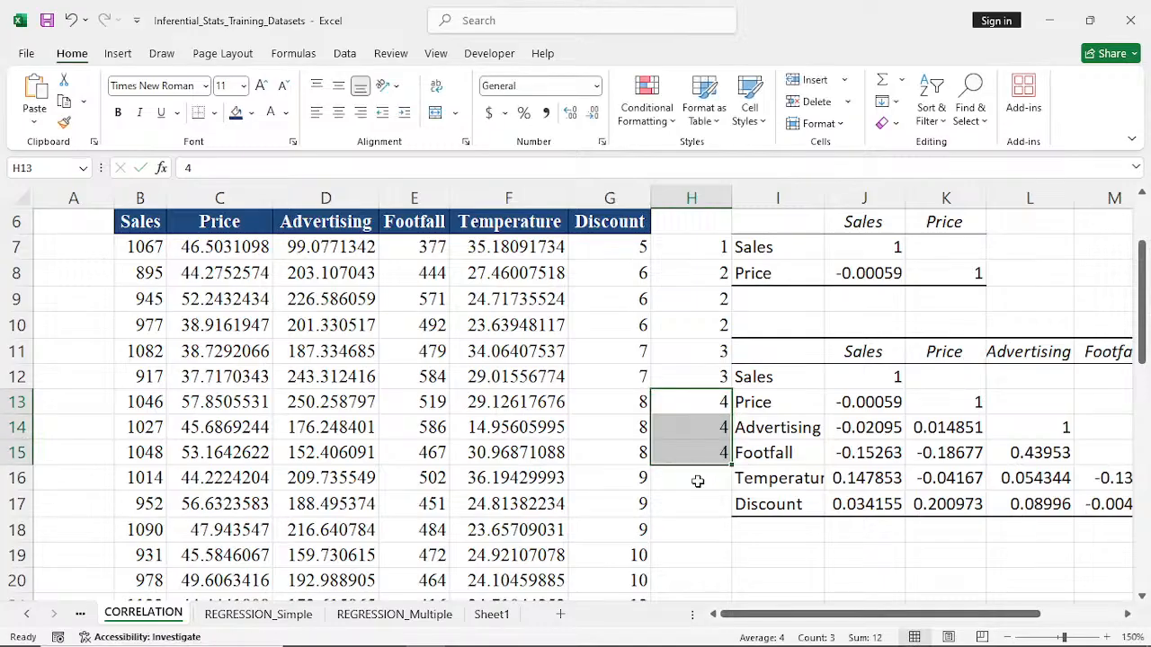
pyautogui.scroll(-5, 699, 480)
pyautogui.scroll(-5, 698, 481)
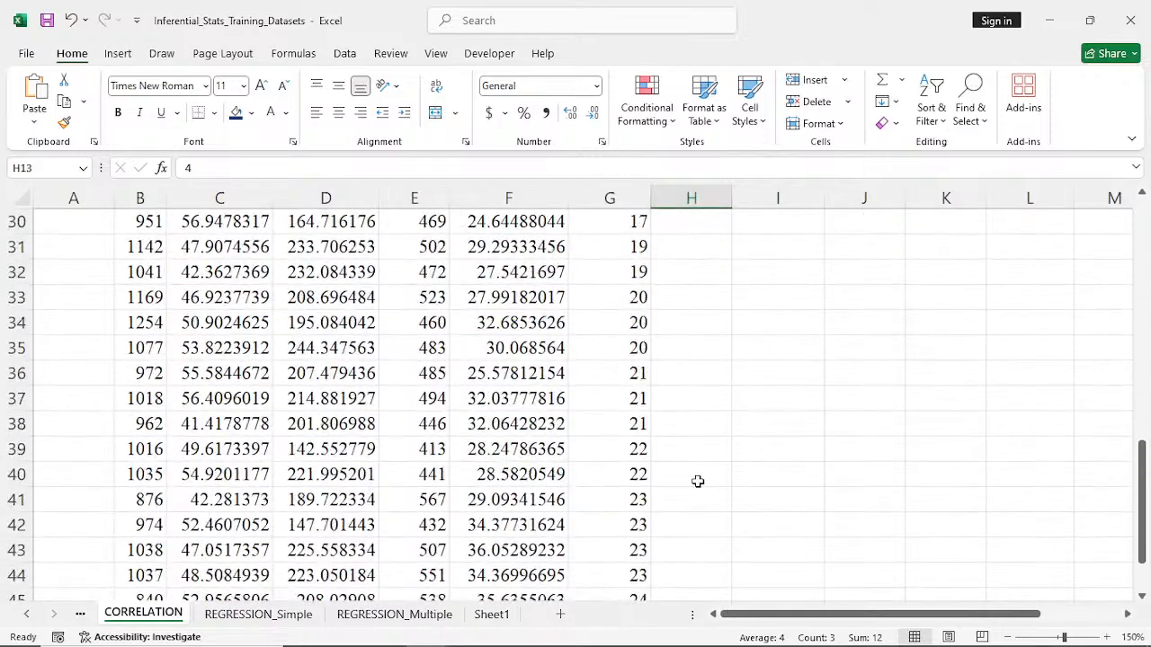
pyautogui.click(698, 480)
pyautogui.scroll(11, 698, 481)
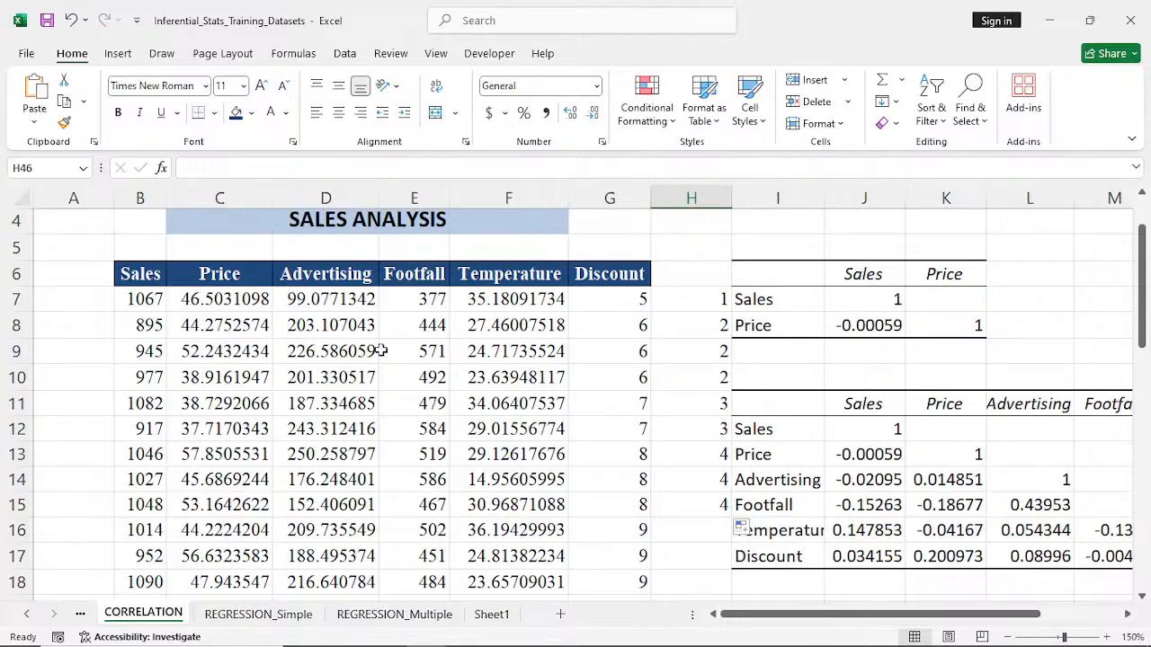
pyautogui.click(692, 198)
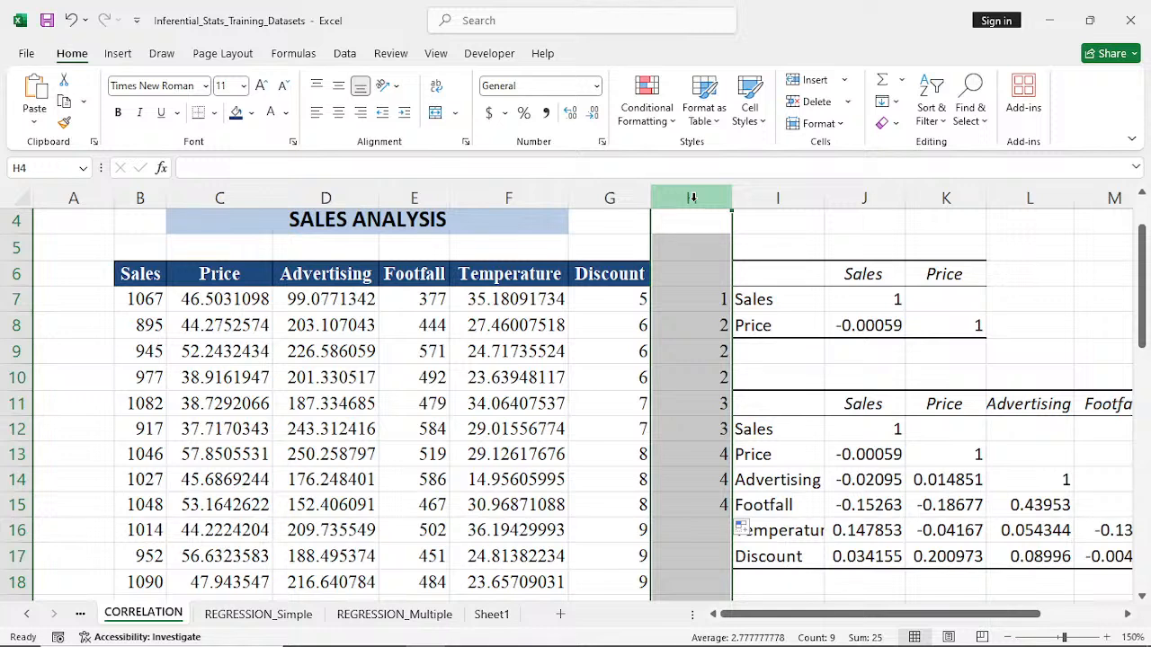
# - Enter the note "pearson correlation --- raw data" in cell I4 above the correlation matrices
pyautogui.click(782, 226)
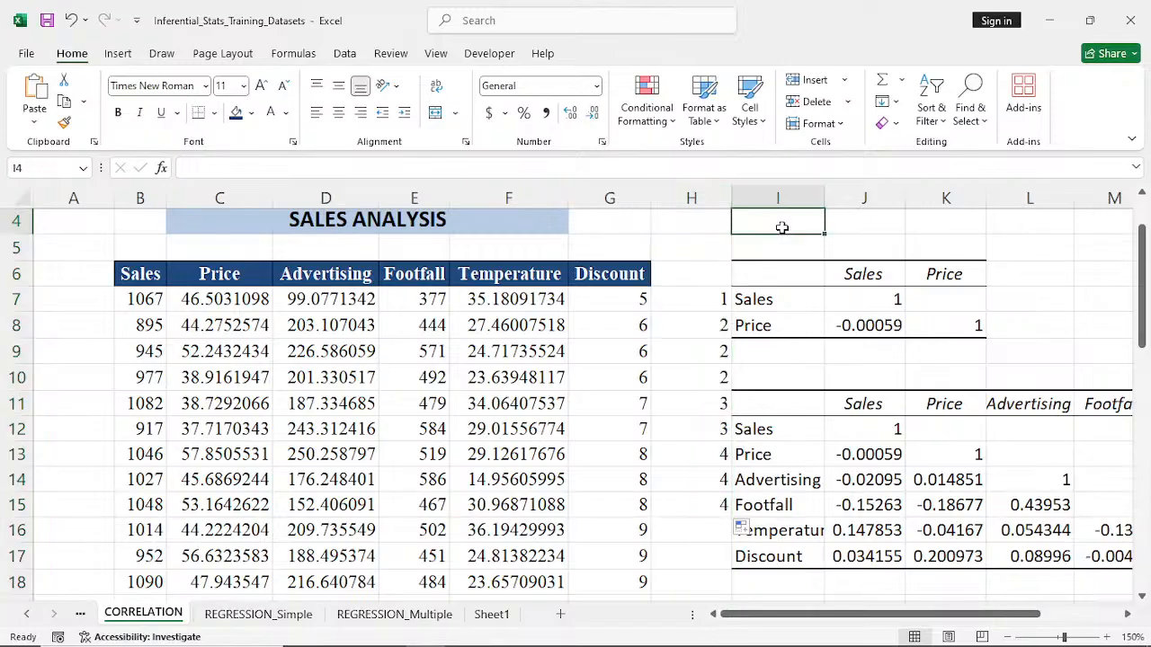
pyautogui.write('pearso')
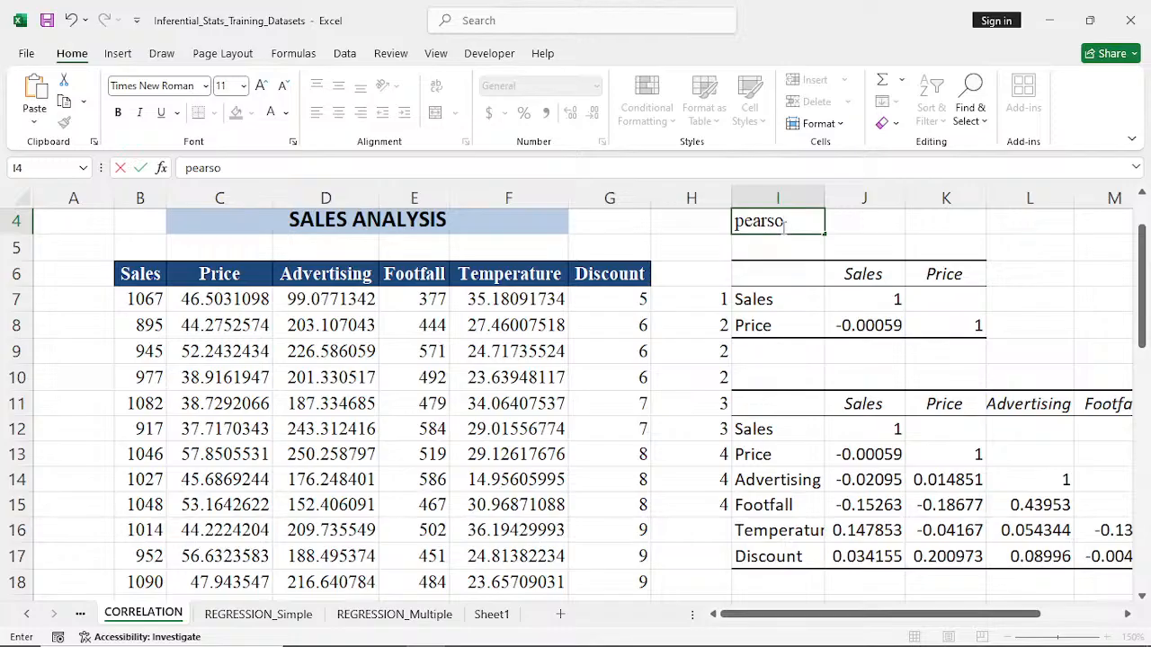
pyautogui.write('n correlation')
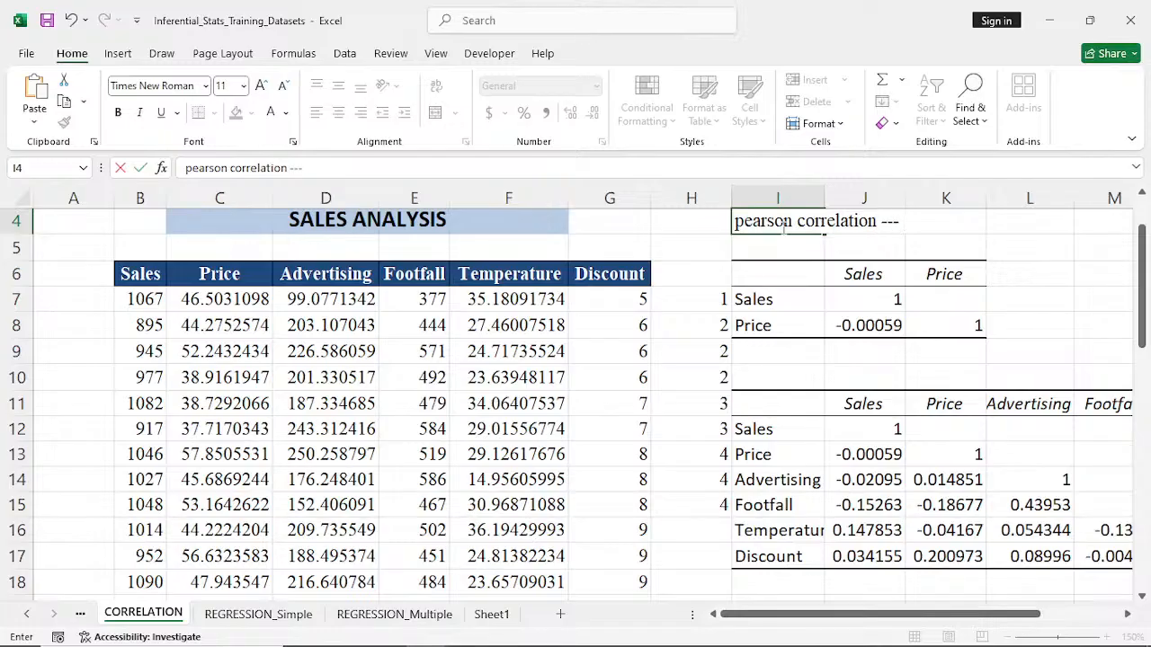
pyautogui.write('--- raw data')
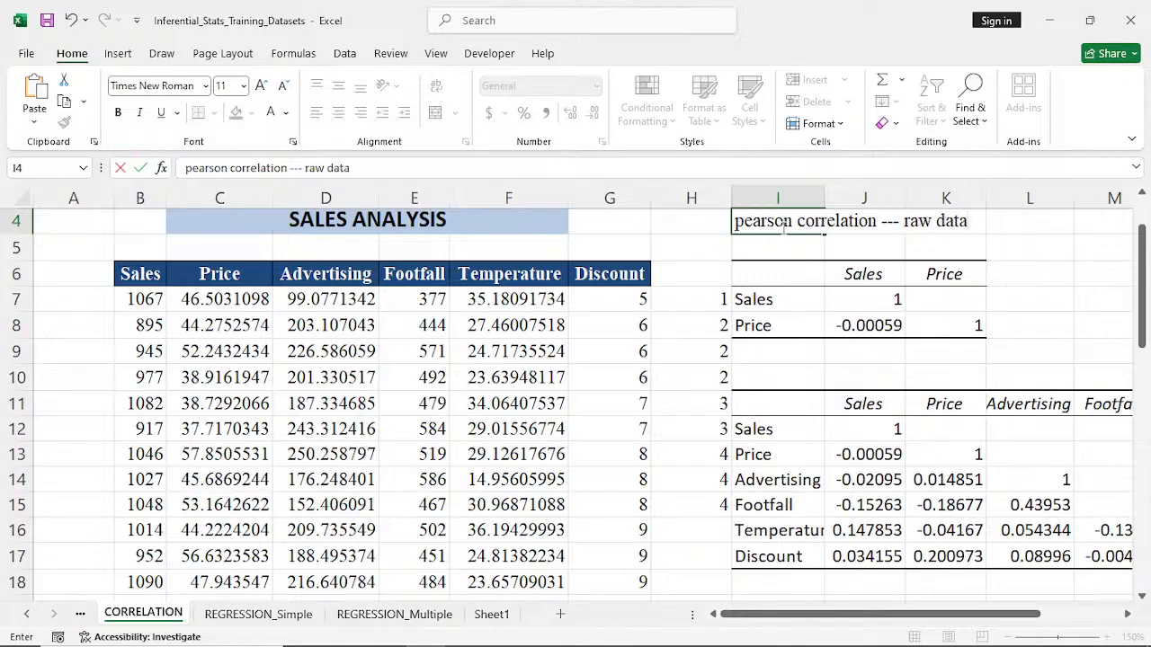
# - Enter the note "spearman or Kendall --- ranks" in cell I5, under the Pearson note
pyautogui.click(781, 250)
pyautogui.write('spearm')
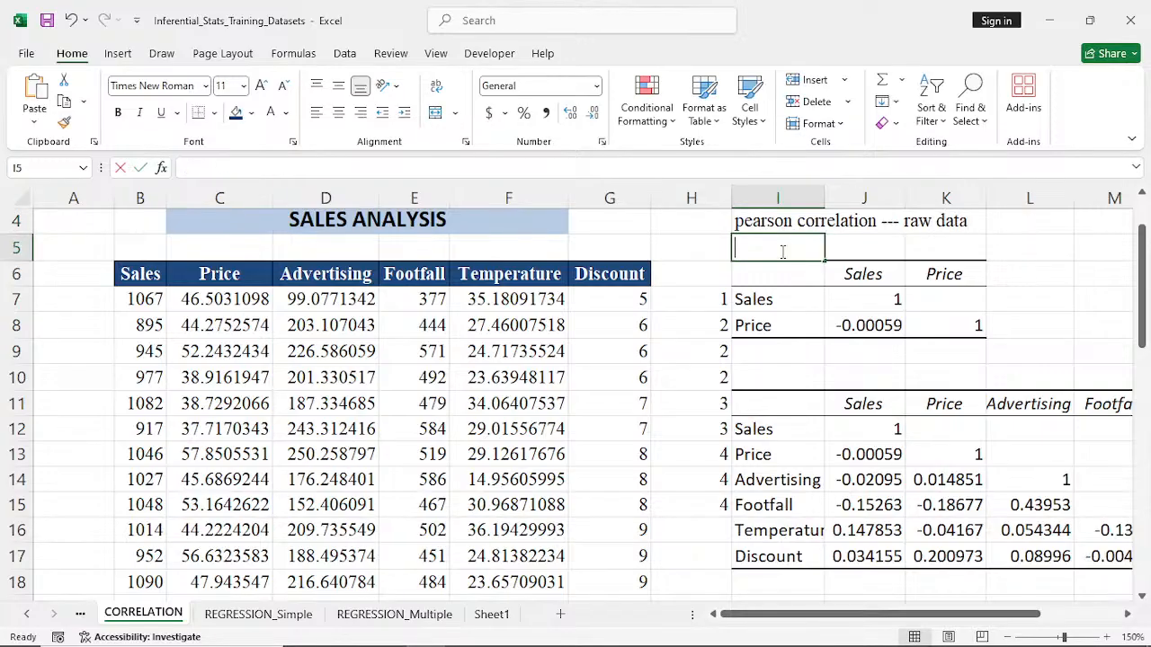
pyautogui.write('an')
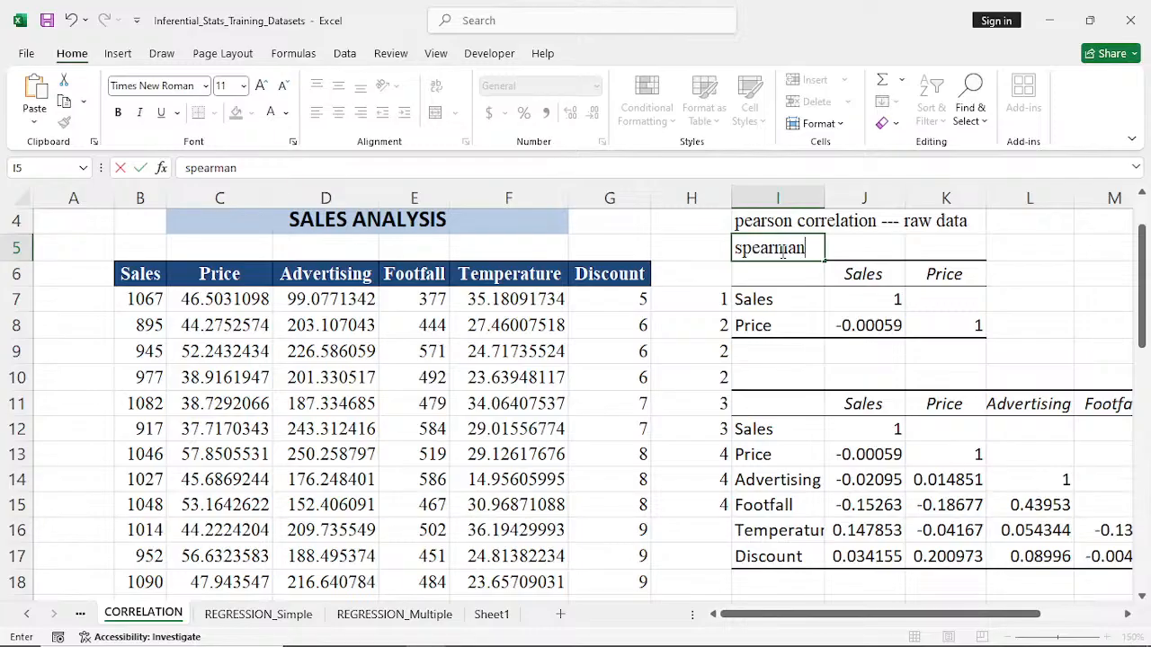
pyautogui.write(' or Ken')
pyautogui.write('dall')
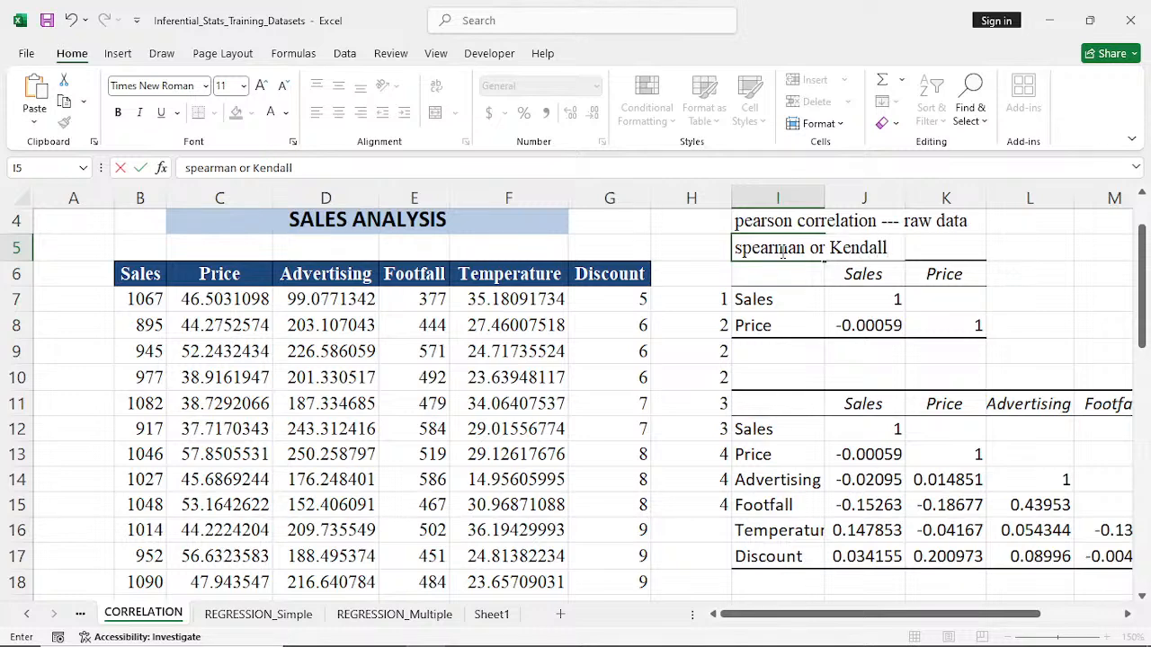
pyautogui.write(' --- ranks')
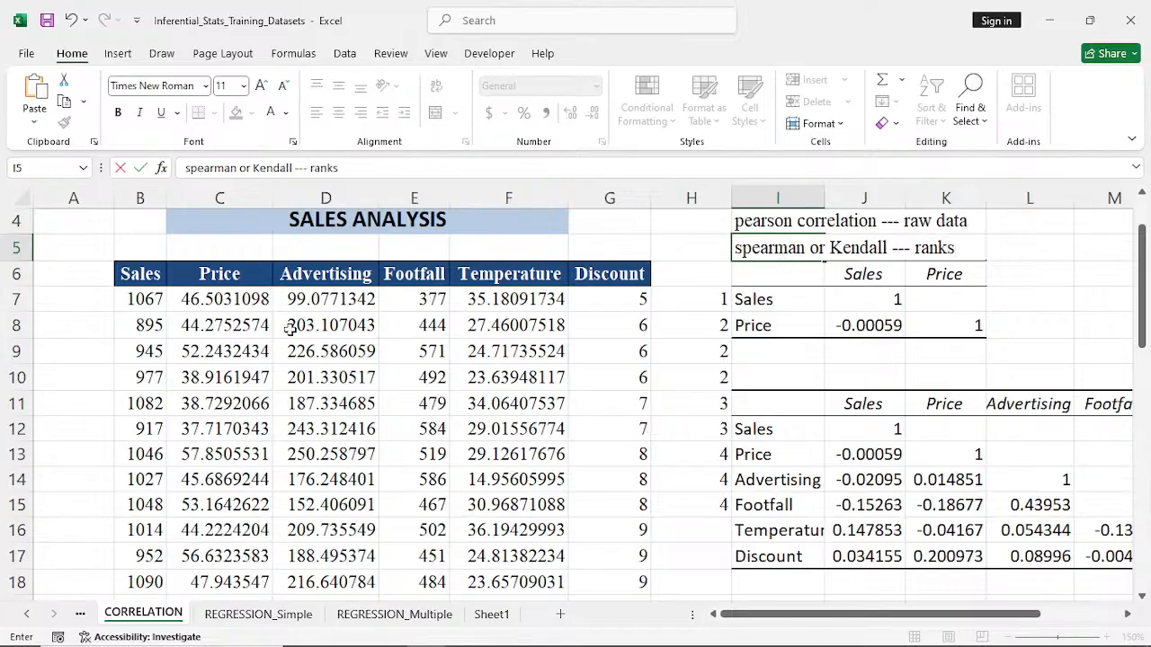
pyautogui.click(733, 224)
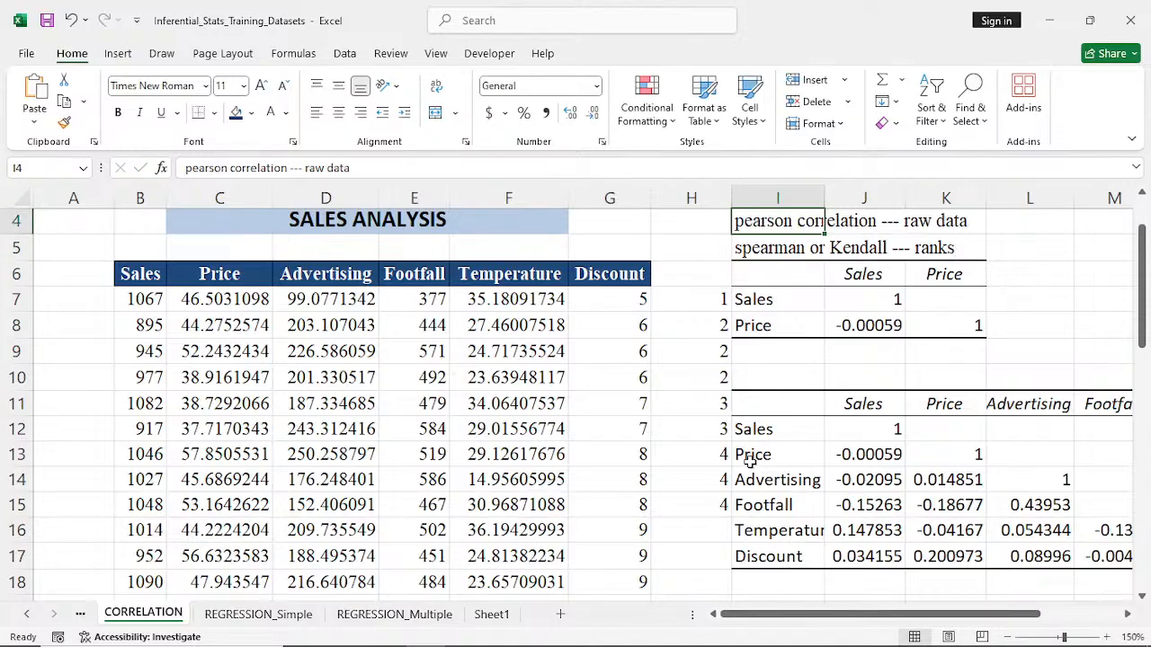
# - Clear all the rank numbers from column H
pyautogui.click(690, 199)
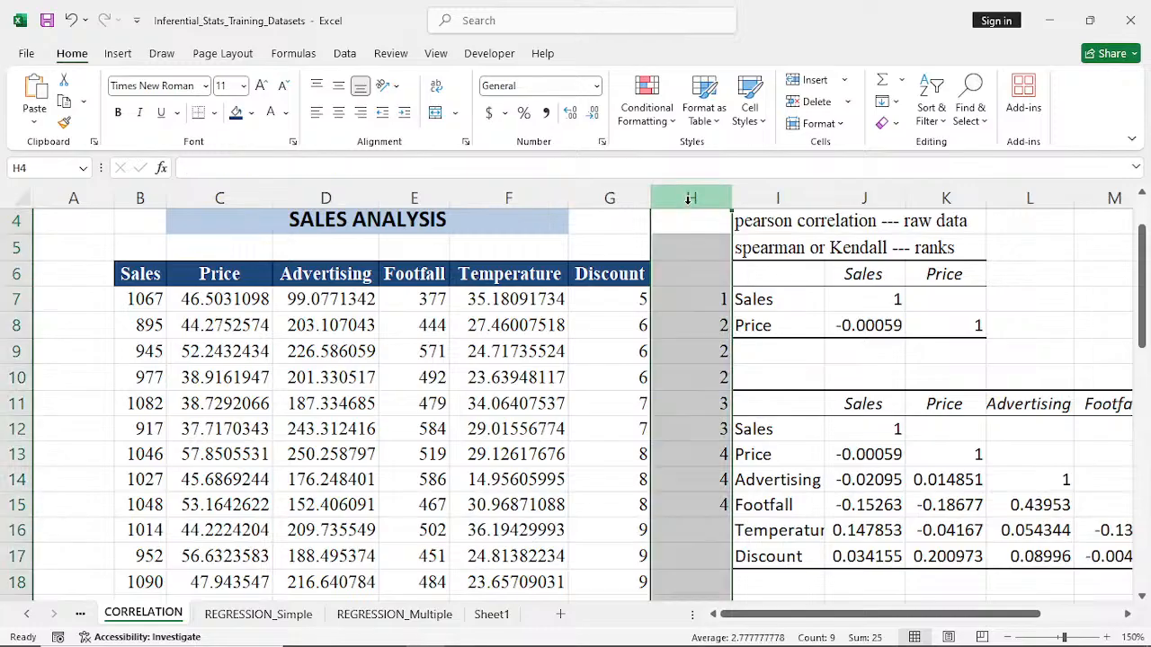
pyautogui.press('Delete')
pyautogui.click(810, 486)
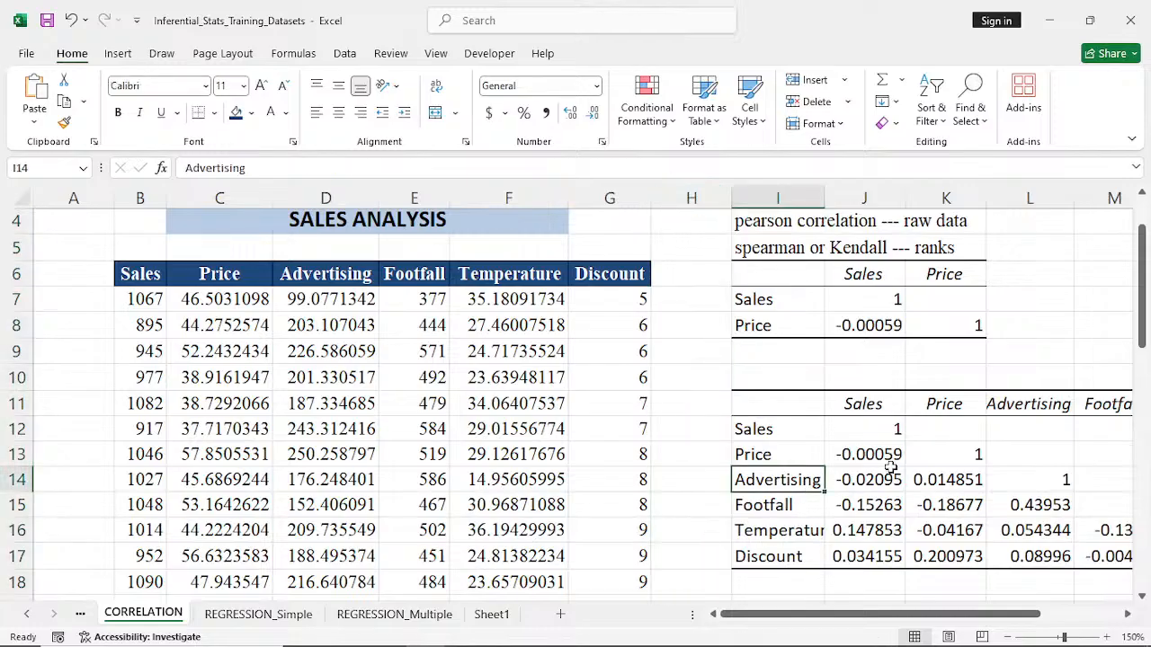
# - Examine the coefficients of Sales with Price, Advertising and Footfall in the six-variable correlation matrix
pyautogui.click(891, 475)
pyautogui.click(854, 456)
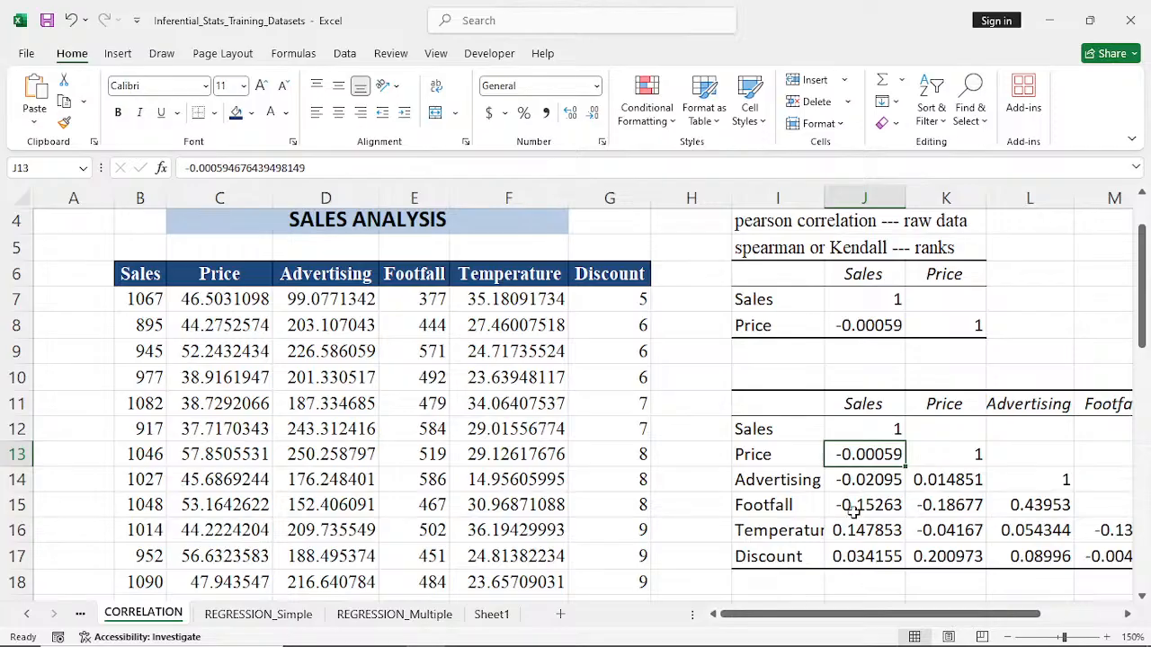
pyautogui.click(854, 507)
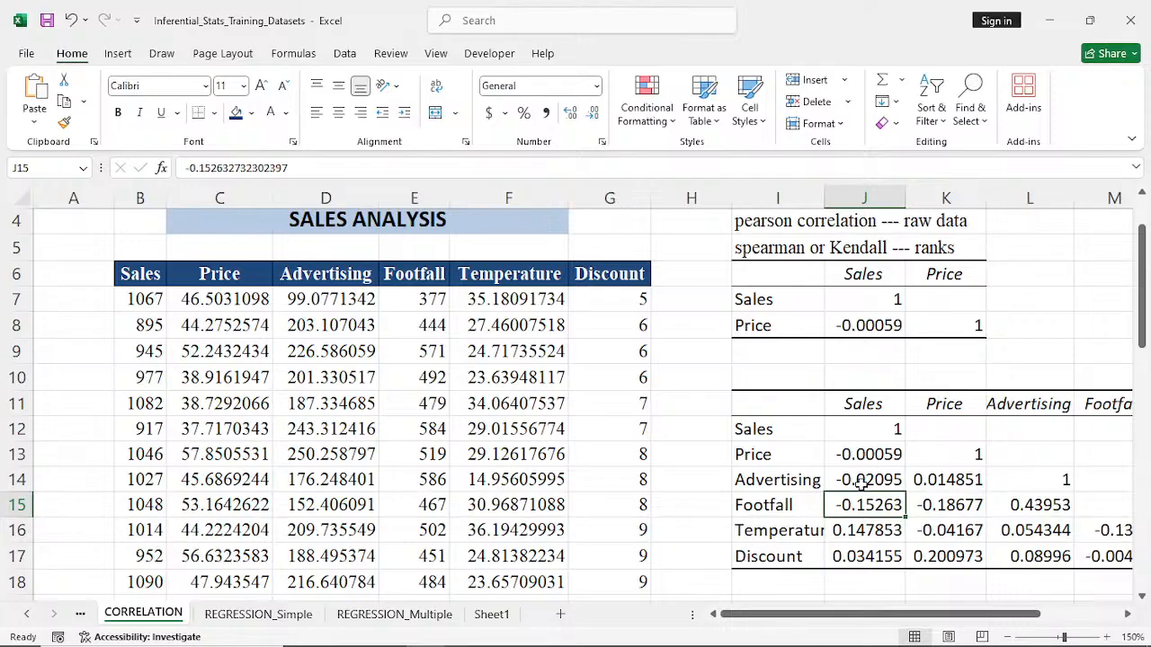
pyautogui.scroll(1, 862, 484)
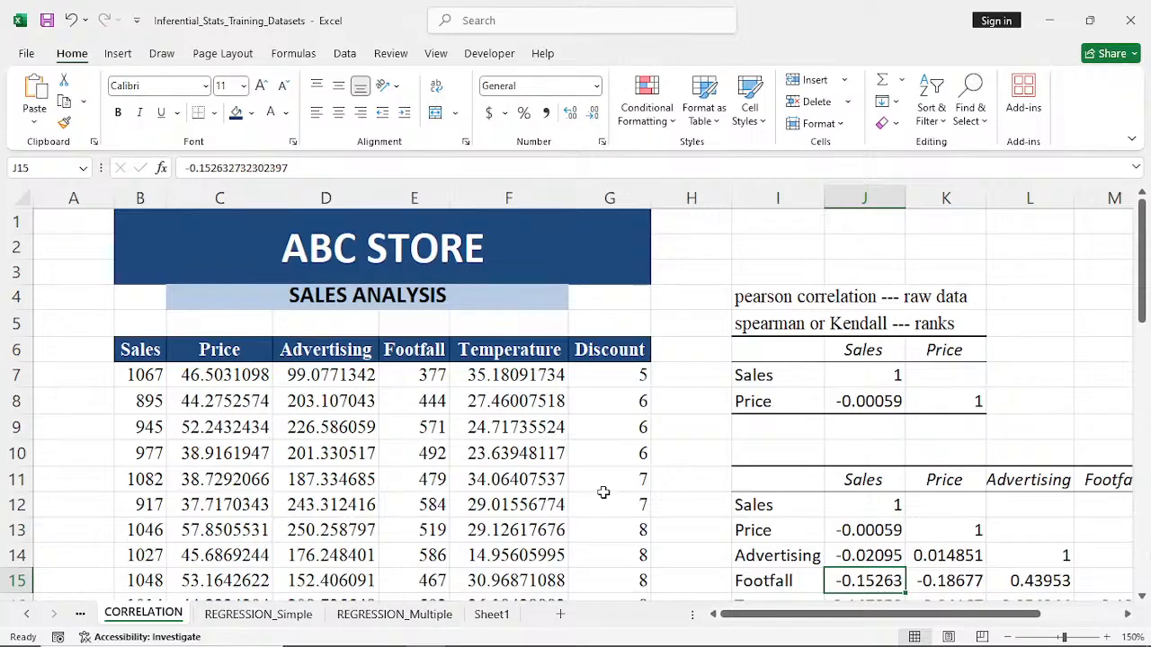
# - On the REGRESSION_Simple sheet, enter the note "independent --- factors or predictors" in cell I2
pyautogui.click(243, 615)
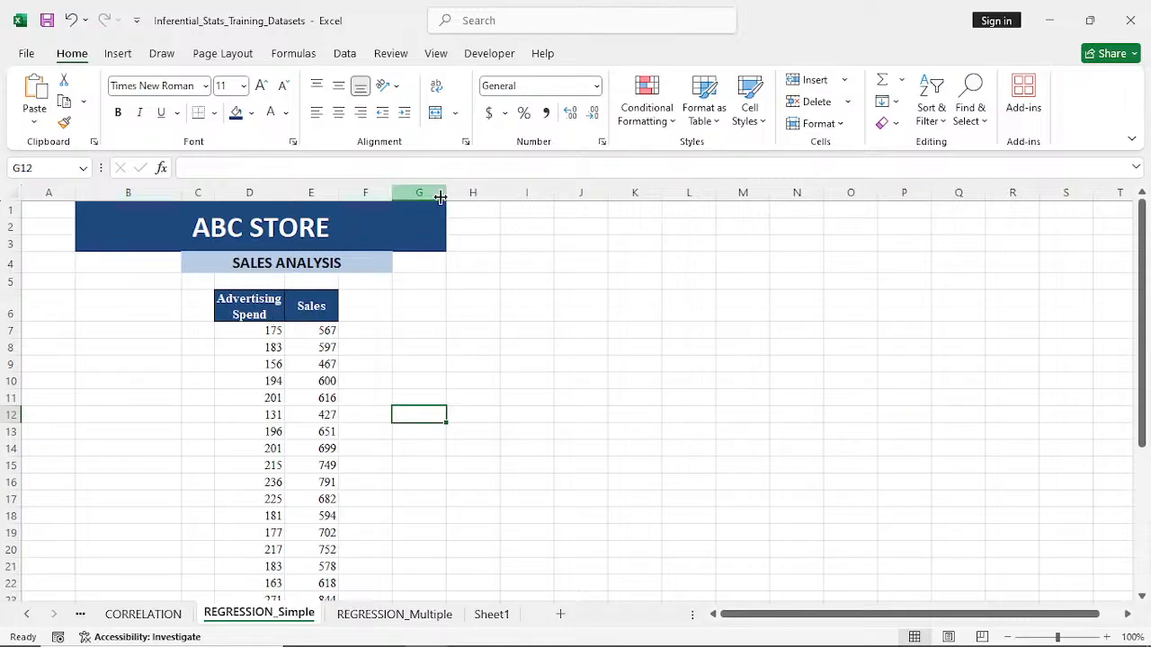
pyautogui.click(514, 231)
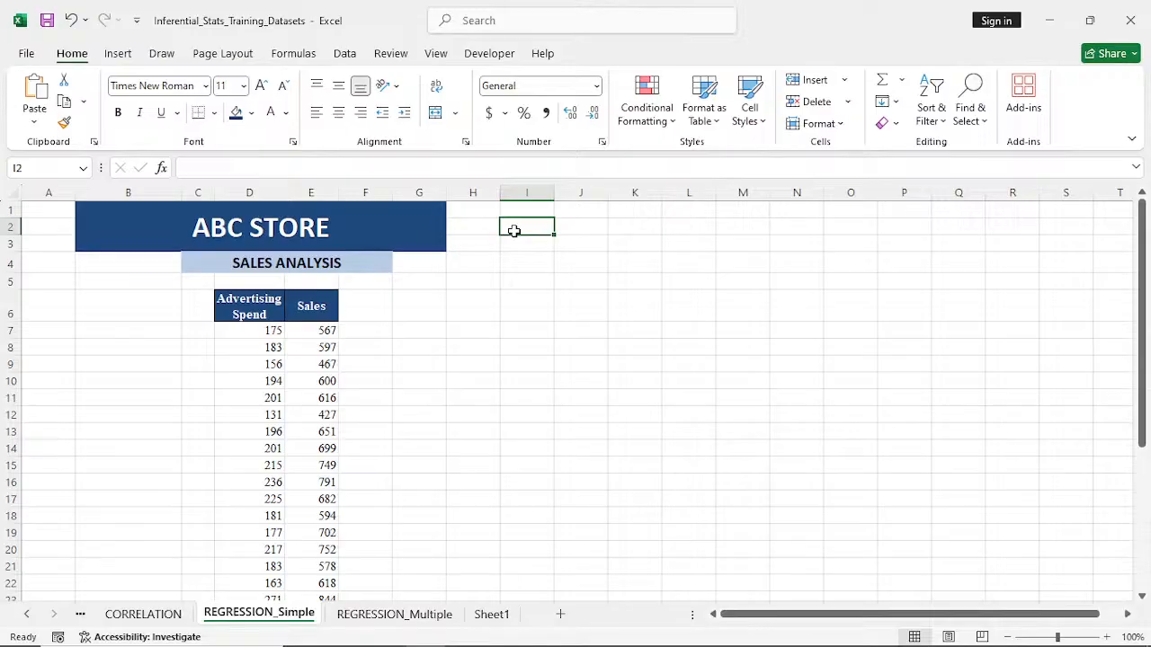
pyautogui.write('indep')
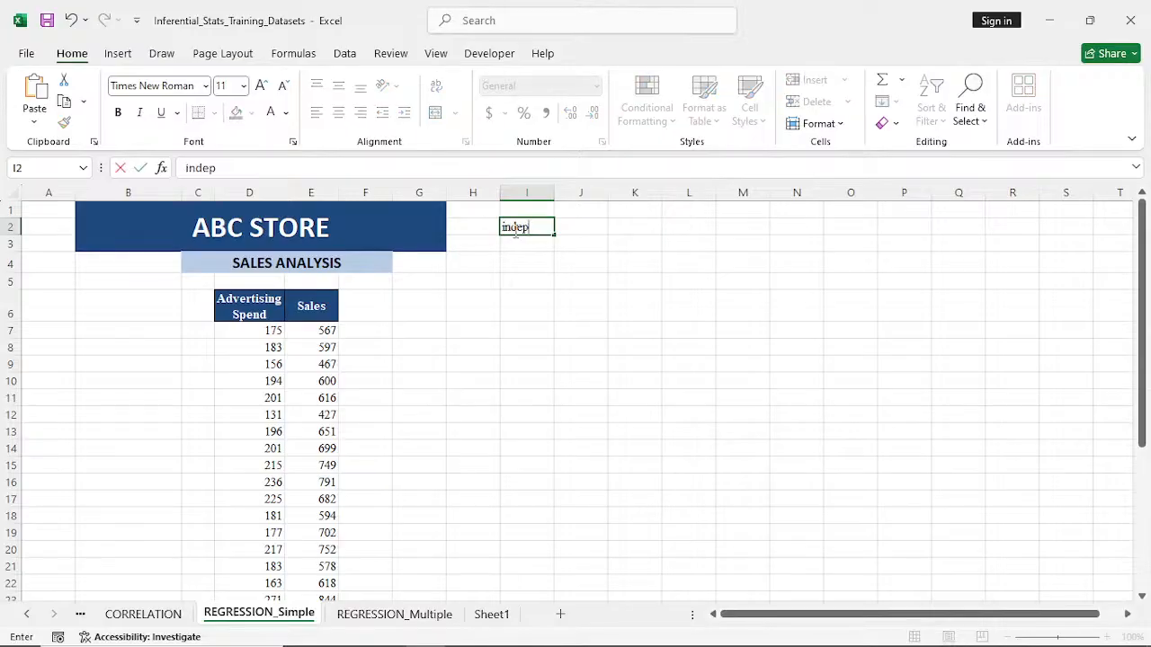
pyautogui.write('endent')
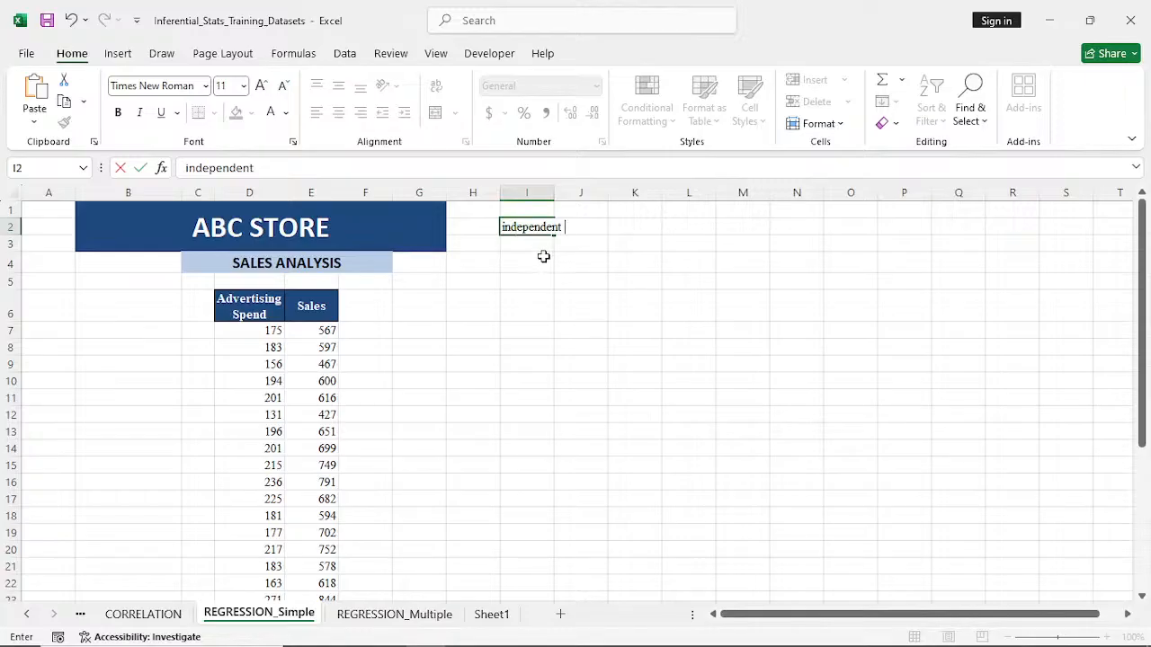
pyautogui.write('--- factors or pt')
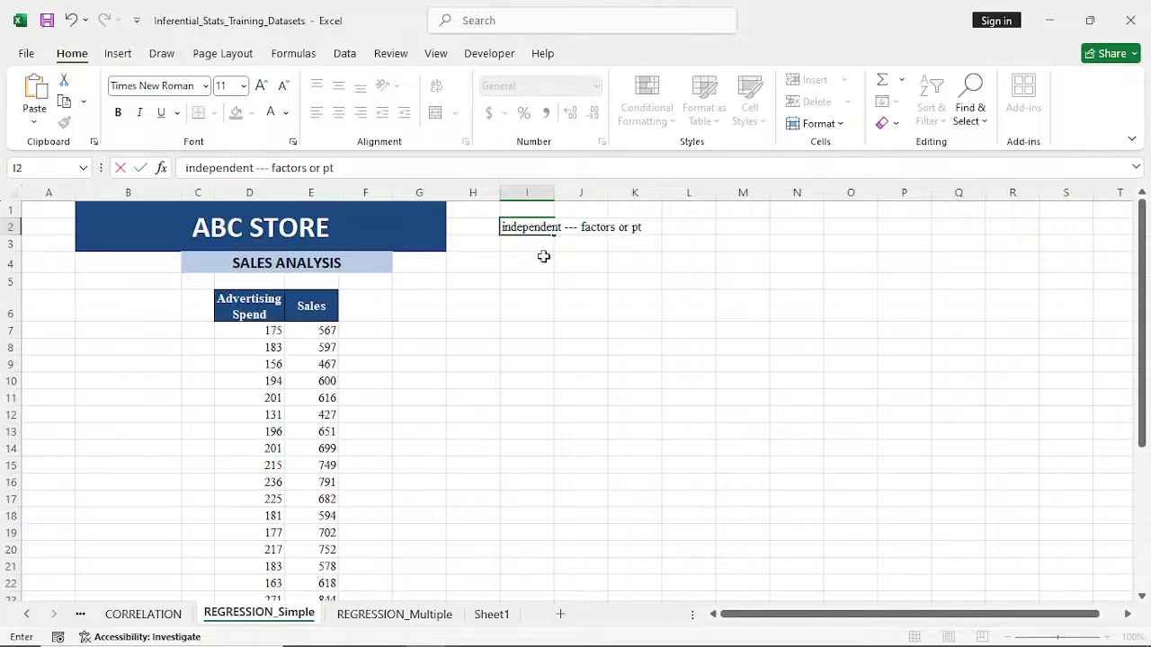
pyautogui.press('BackSpace')
pyautogui.write('redictors')
pyautogui.click(533, 374)
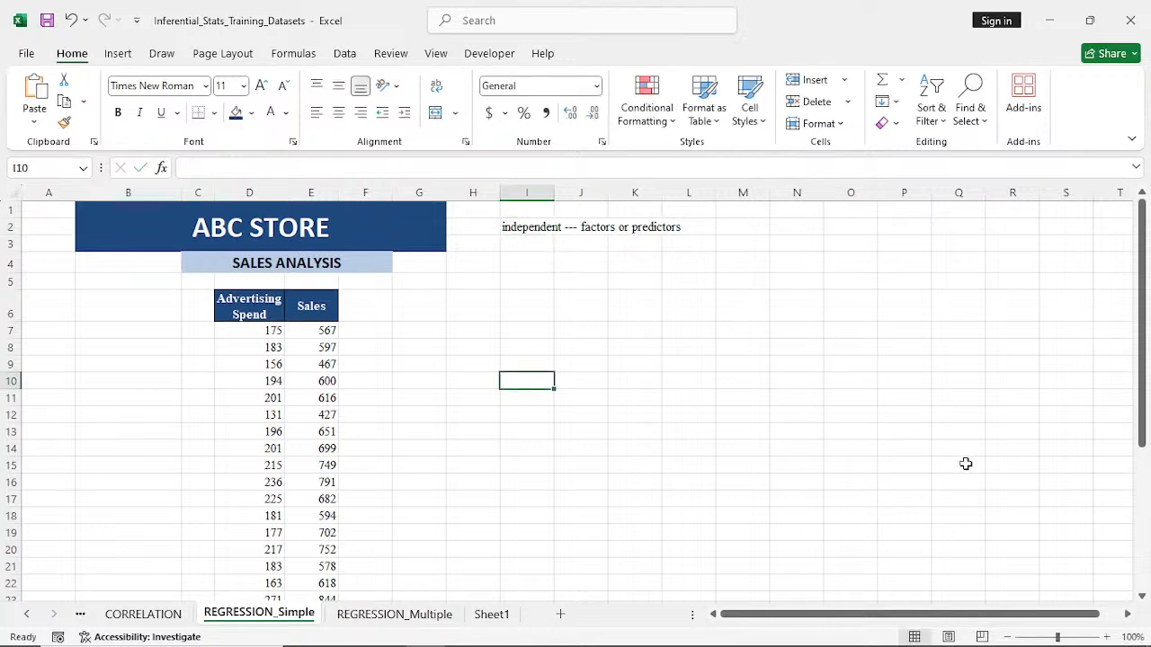
# - Enlarge the view of the REGRESSION_Simple sheet to 140%
pyautogui.click(1108, 638)
pyautogui.click(1108, 638)
pyautogui.click(1108, 637)
pyautogui.click(1108, 637)
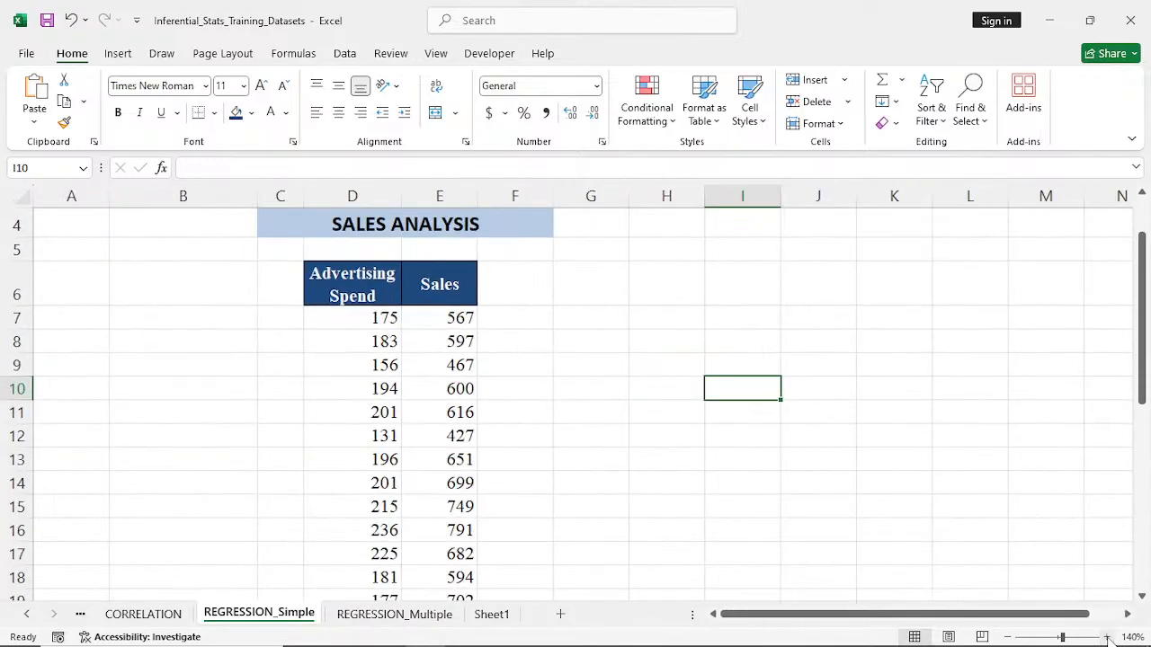
# - Enter the note "dependent --- outcomes" in cell I3, directly below the note on independent variables
pyautogui.click(1107, 637)
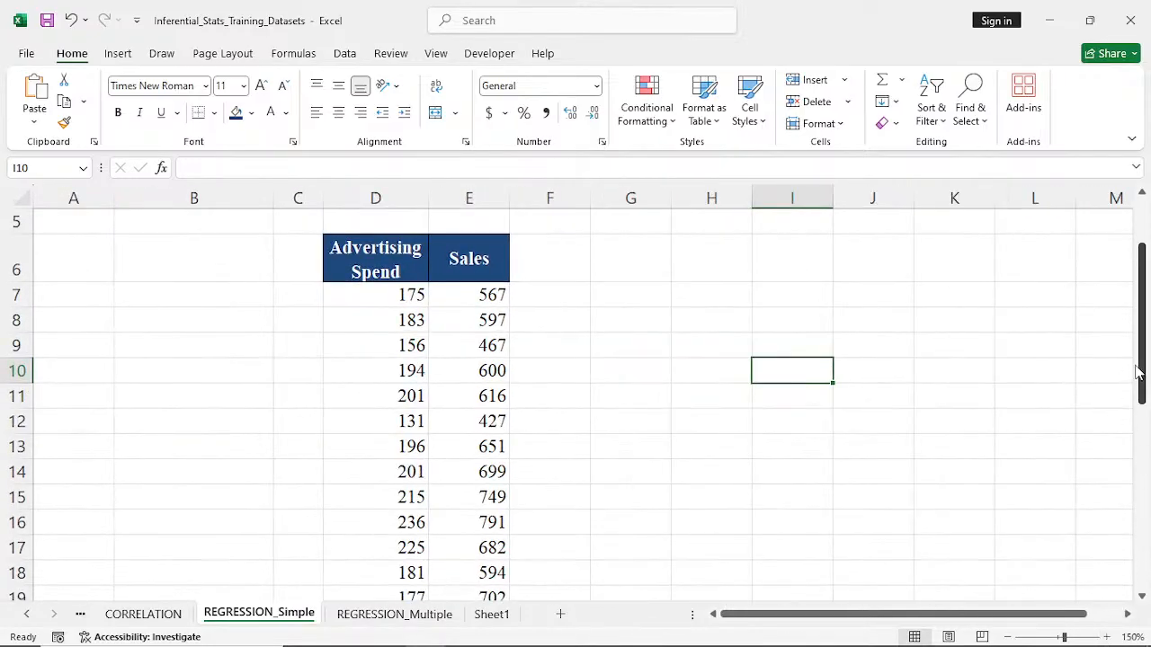
pyautogui.moveTo(1138, 372); pyautogui.dragTo(1137, 330)
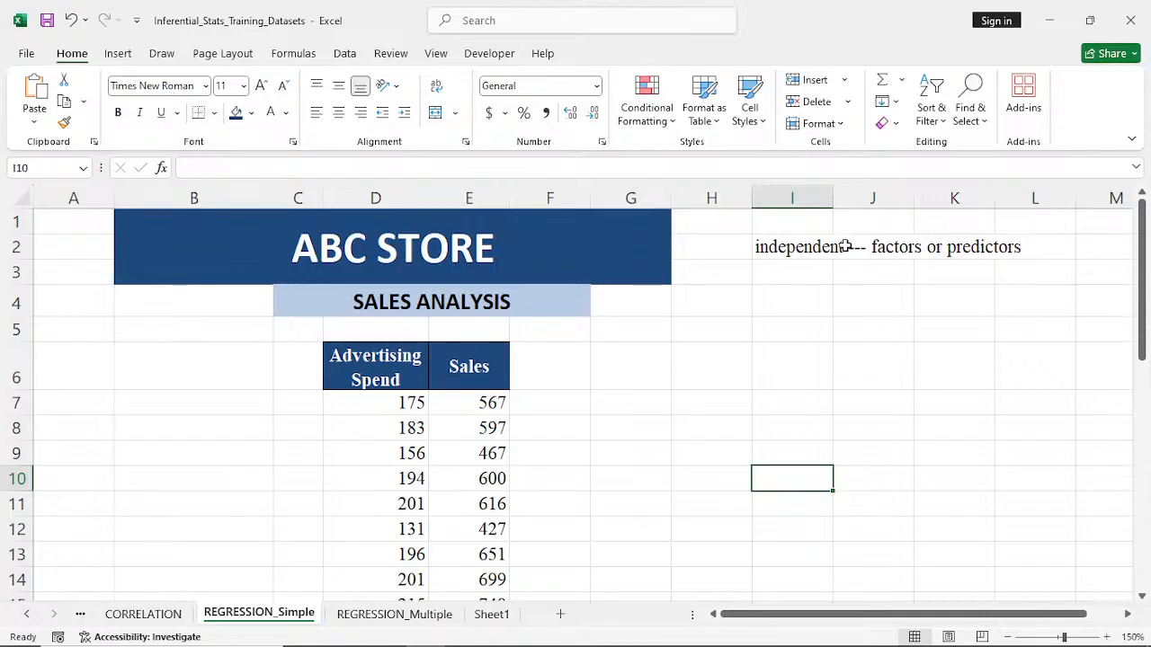
pyautogui.click(786, 282)
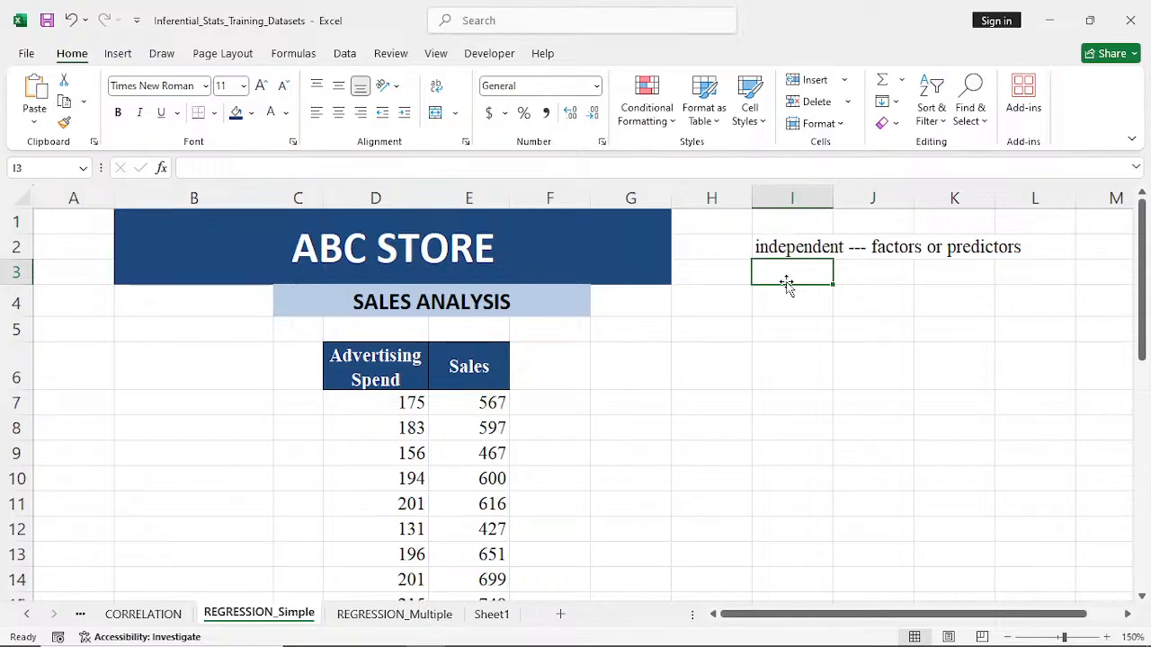
pyautogui.write('depe')
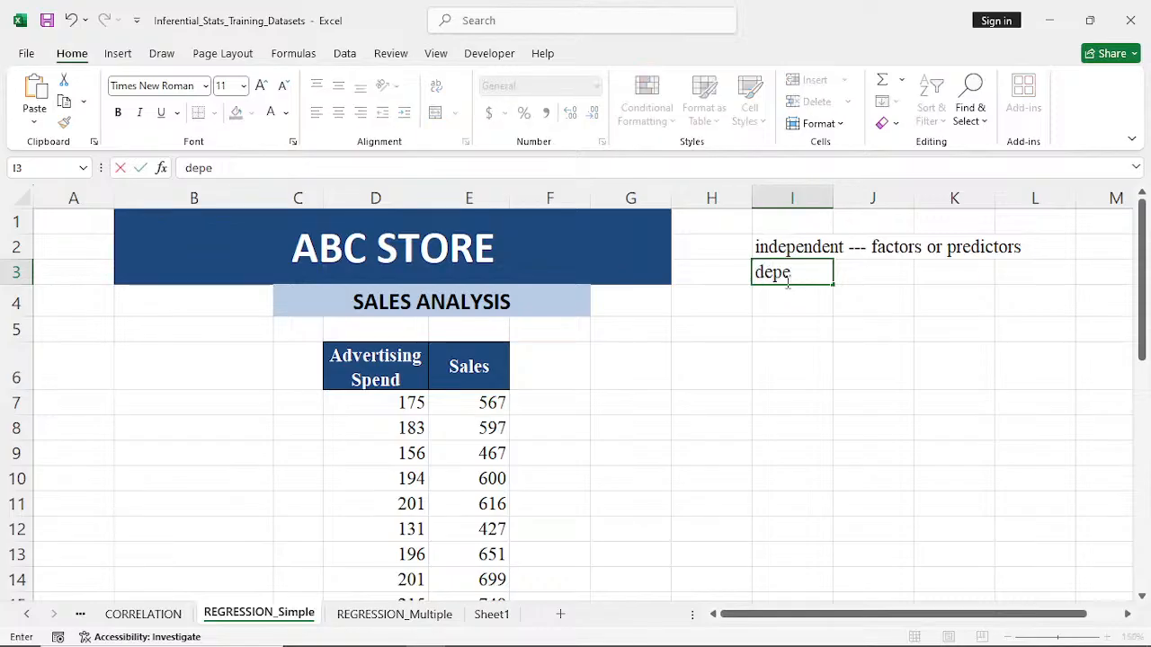
pyautogui.write('ndent --- ')
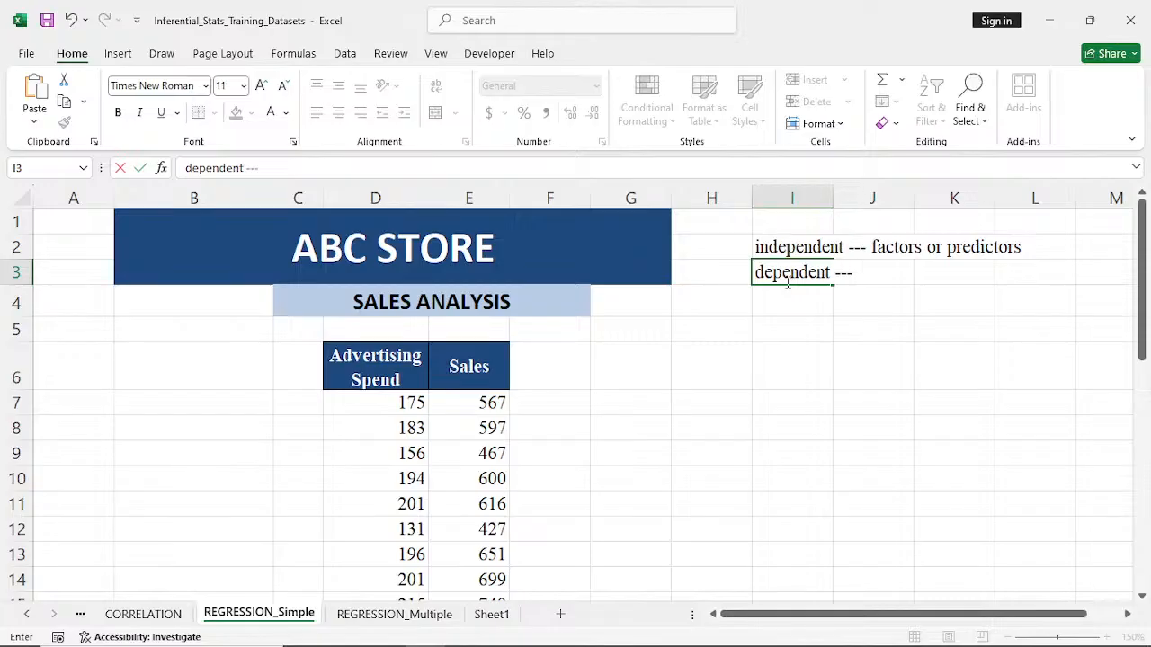
pyautogui.write('outcomes')
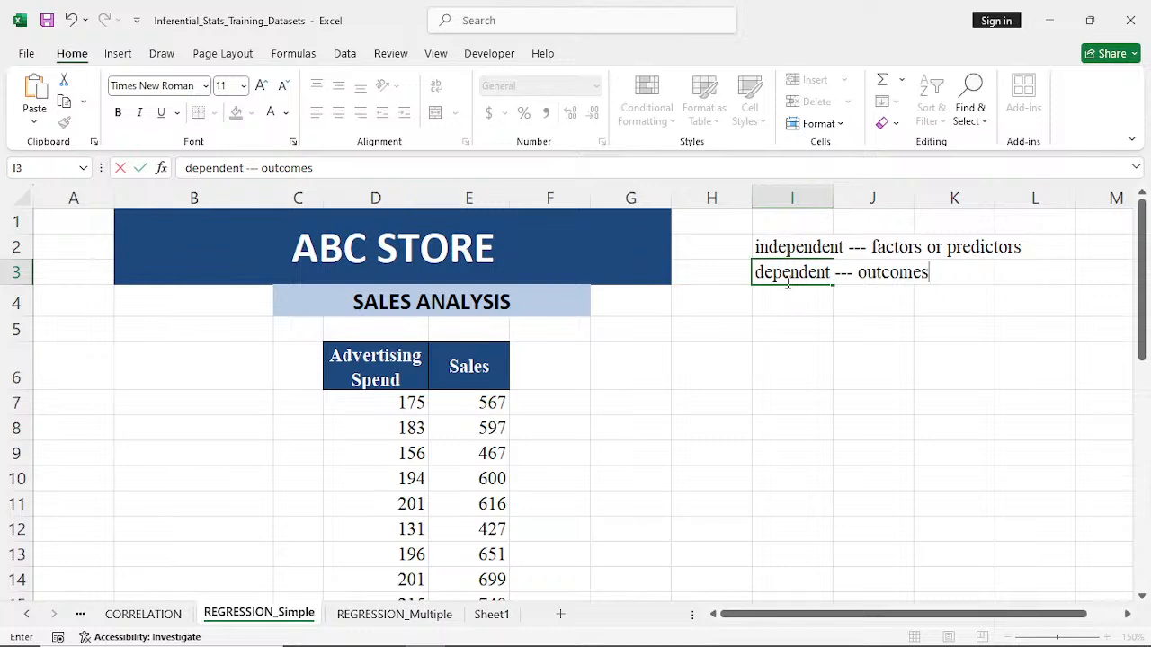
pyautogui.click(780, 302)
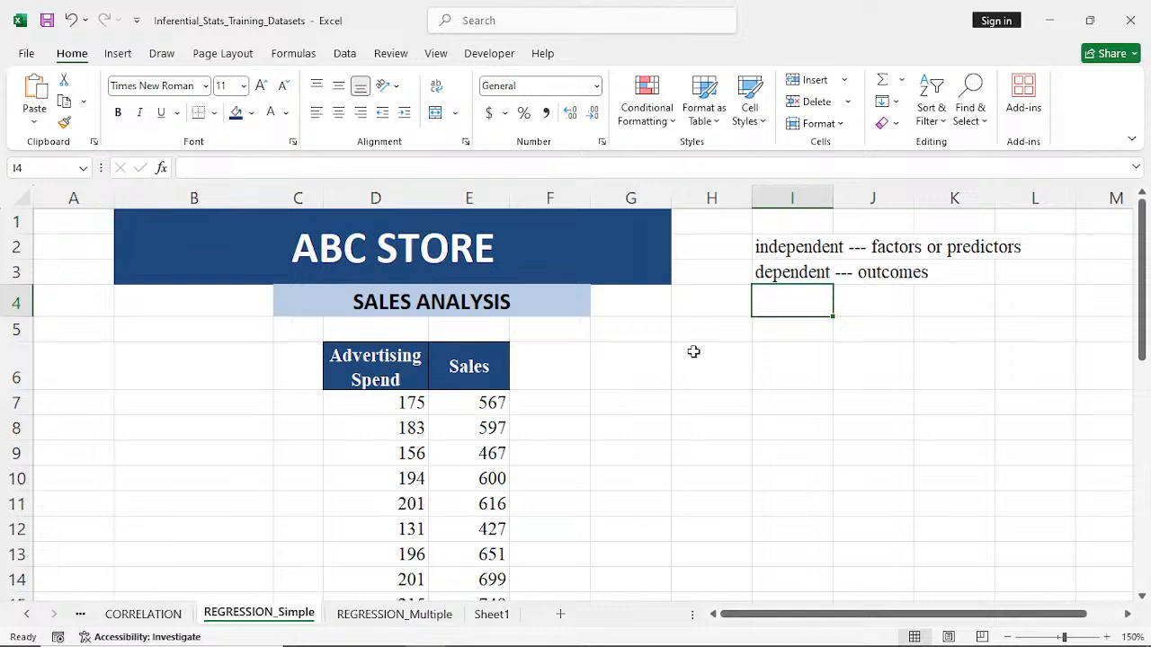
# - Enter the note "independent variable --- Adversting Spend" in cell I5
pyautogui.click(782, 330)
pyautogui.write('i')
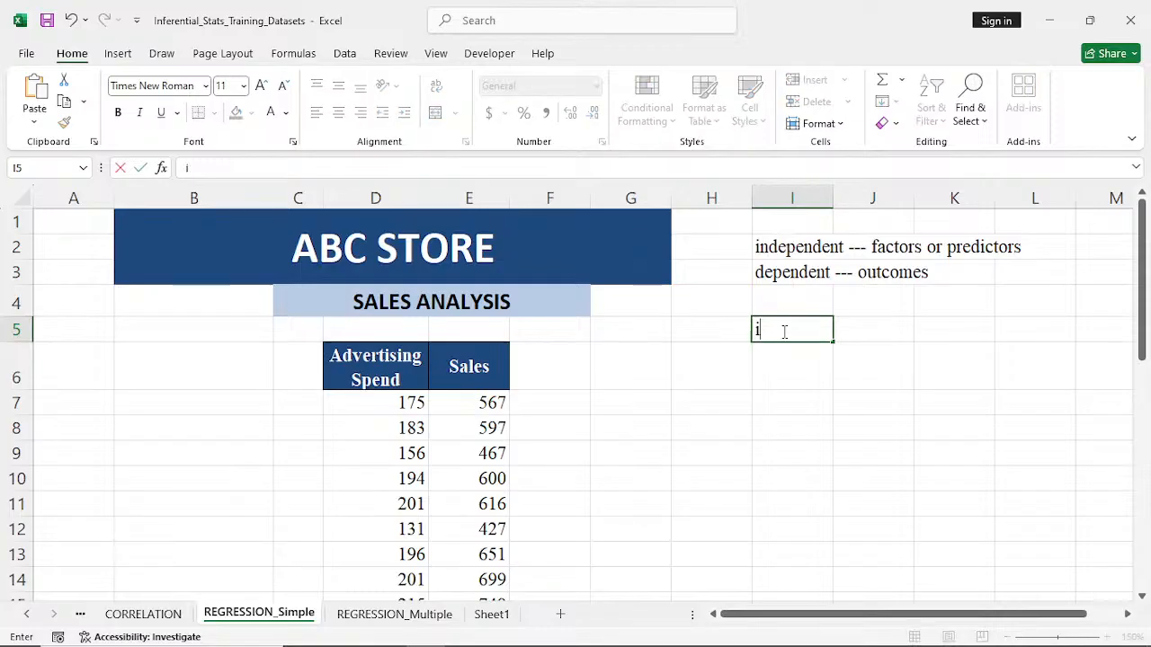
pyautogui.write('ndependen')
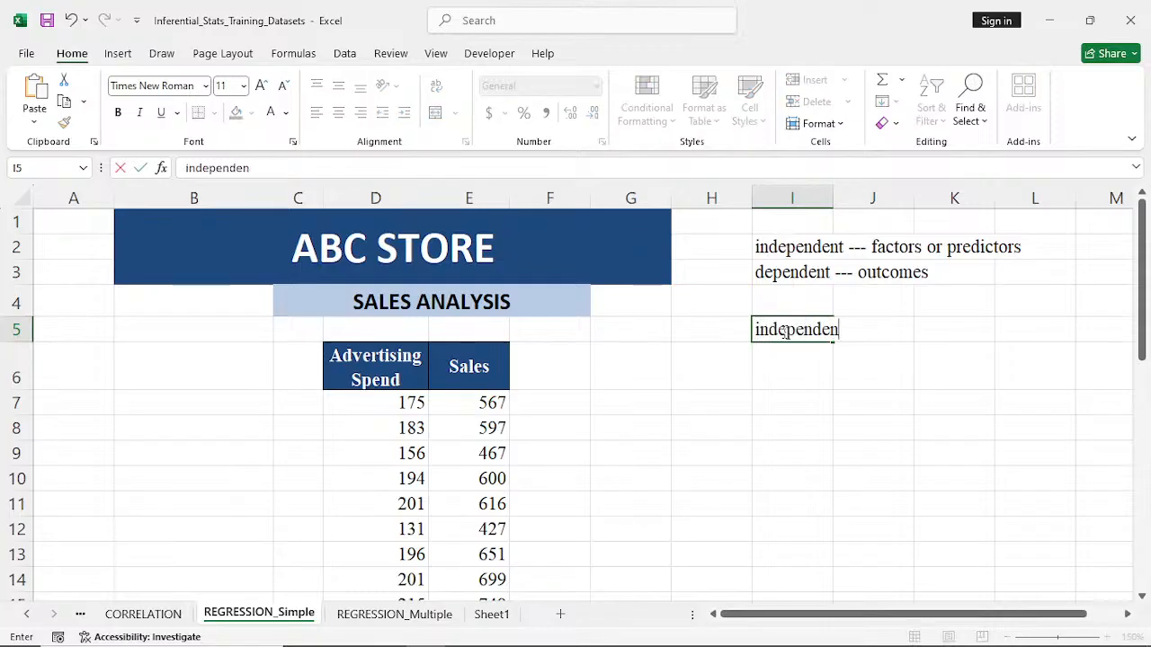
pyautogui.write('t variab')
pyautogui.write('le')
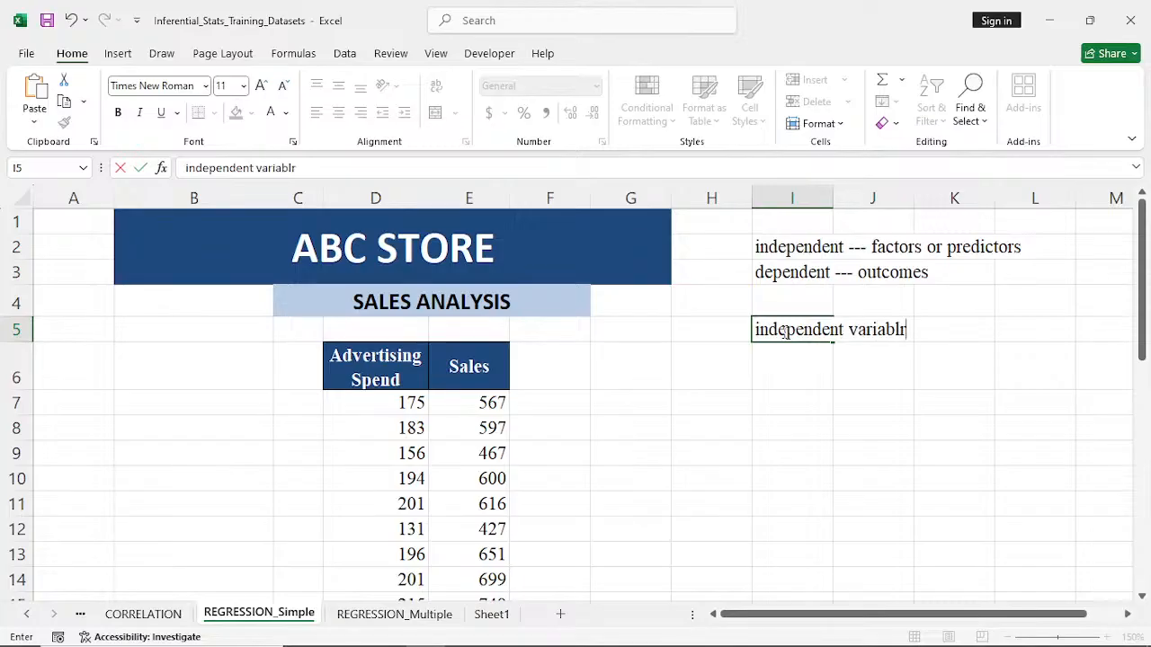
pyautogui.write(' --- Adversti')
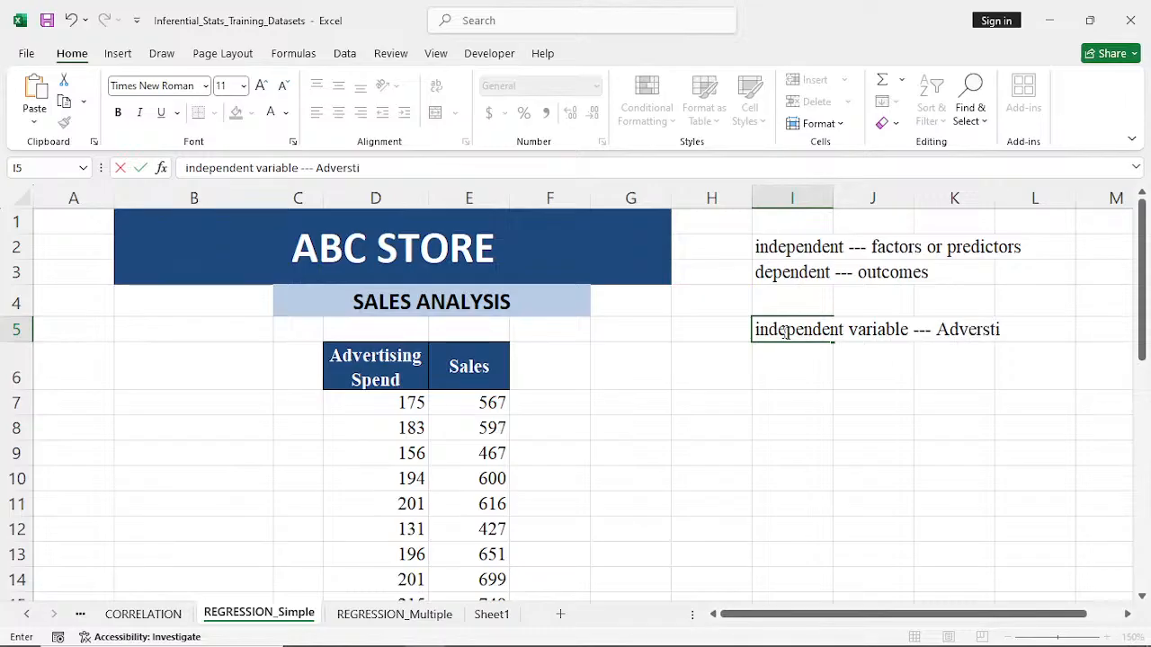
pyautogui.write('ng Sprn')
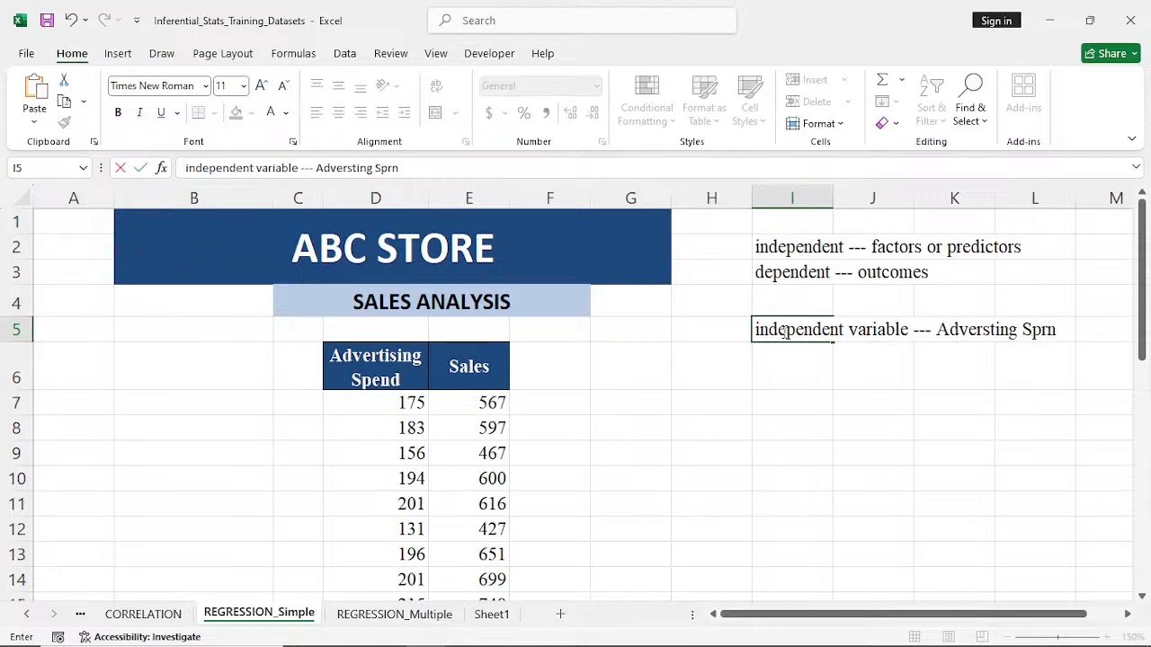
pyautogui.write('d')
pyautogui.press('BackSpace')
pyautogui.press('BackSpace')
pyautogui.press('BackSpace')
pyautogui.write('end')
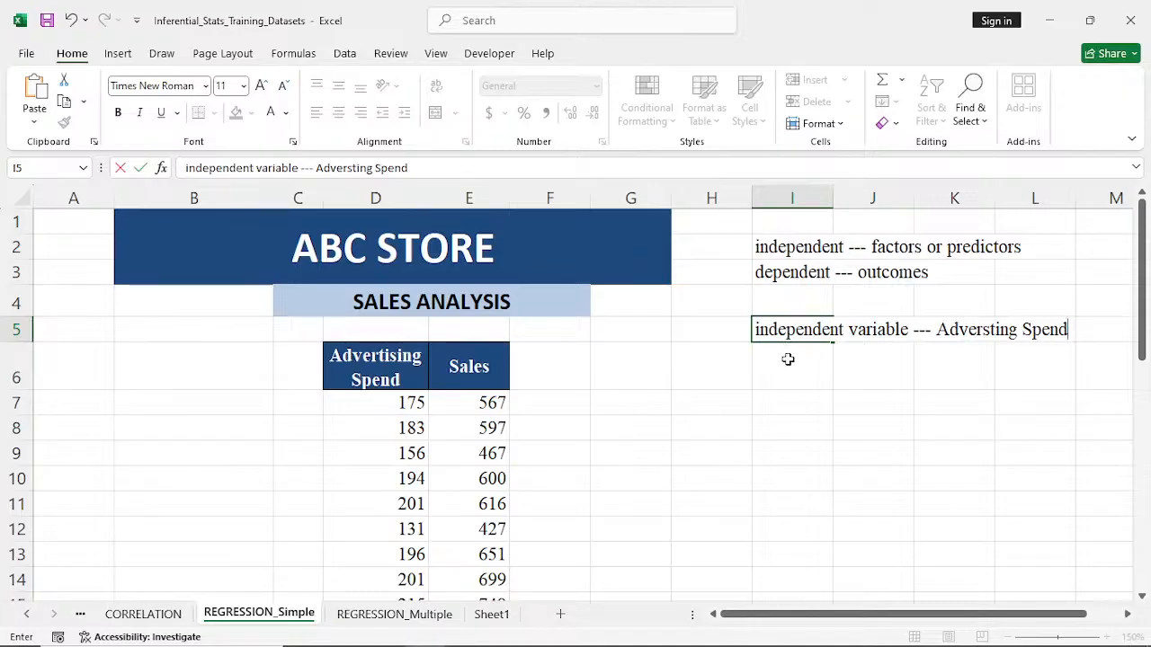
# - Enter the note "dependent variable --- sales" in cell I6
pyautogui.click(787, 360)
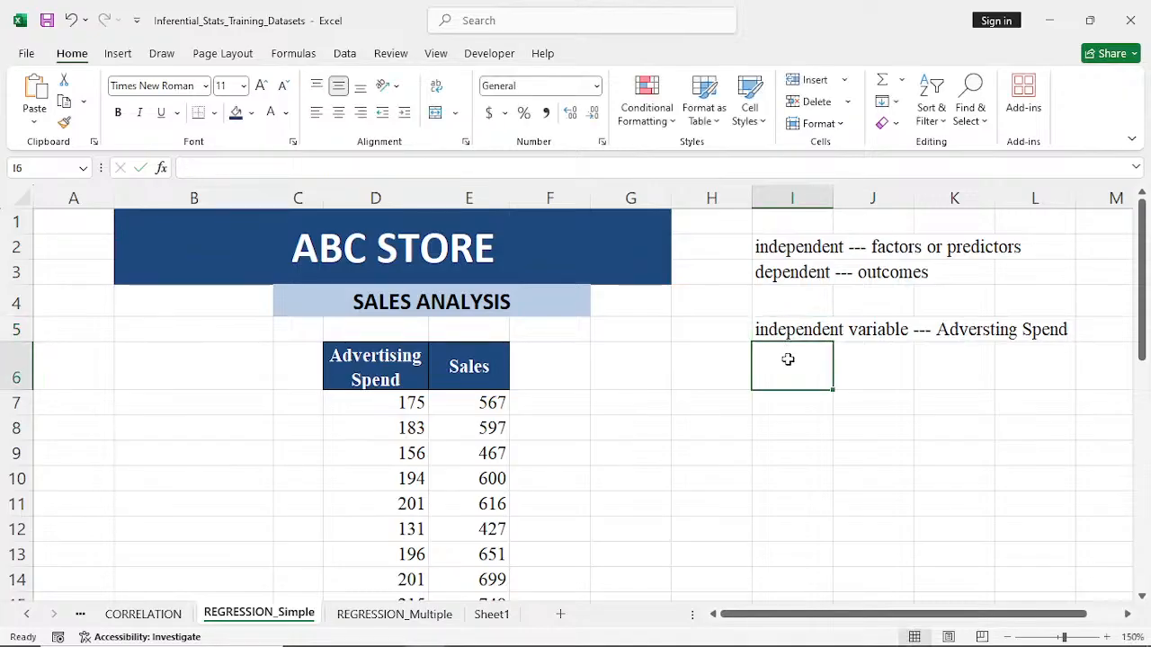
pyautogui.write('dependen')
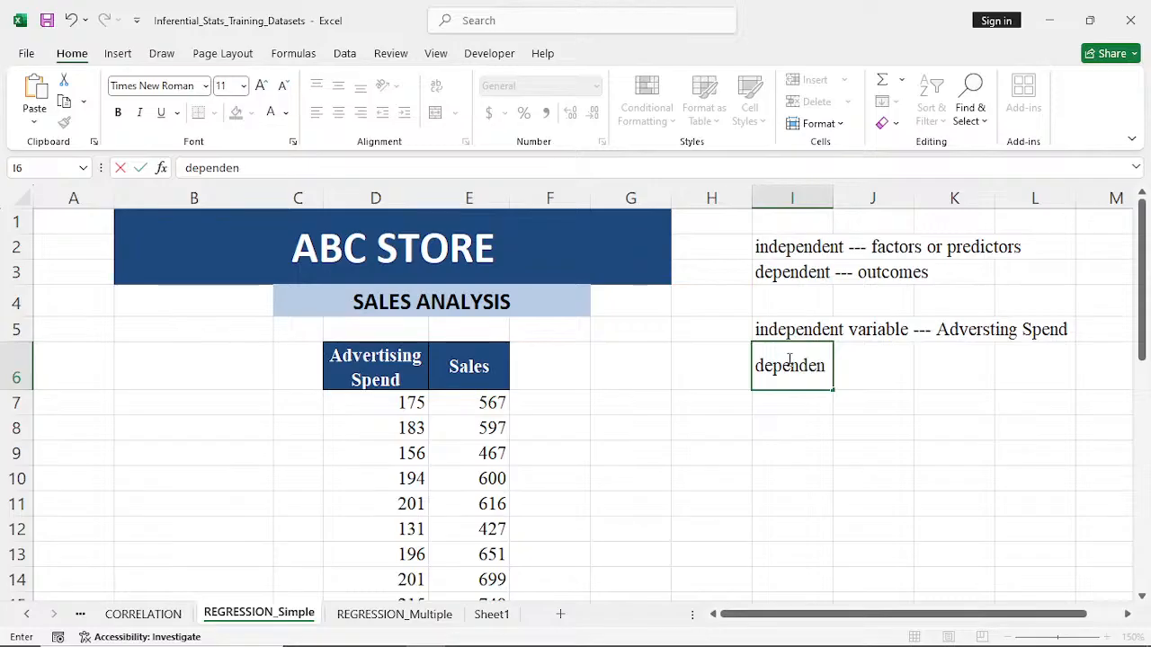
pyautogui.write('t variables')
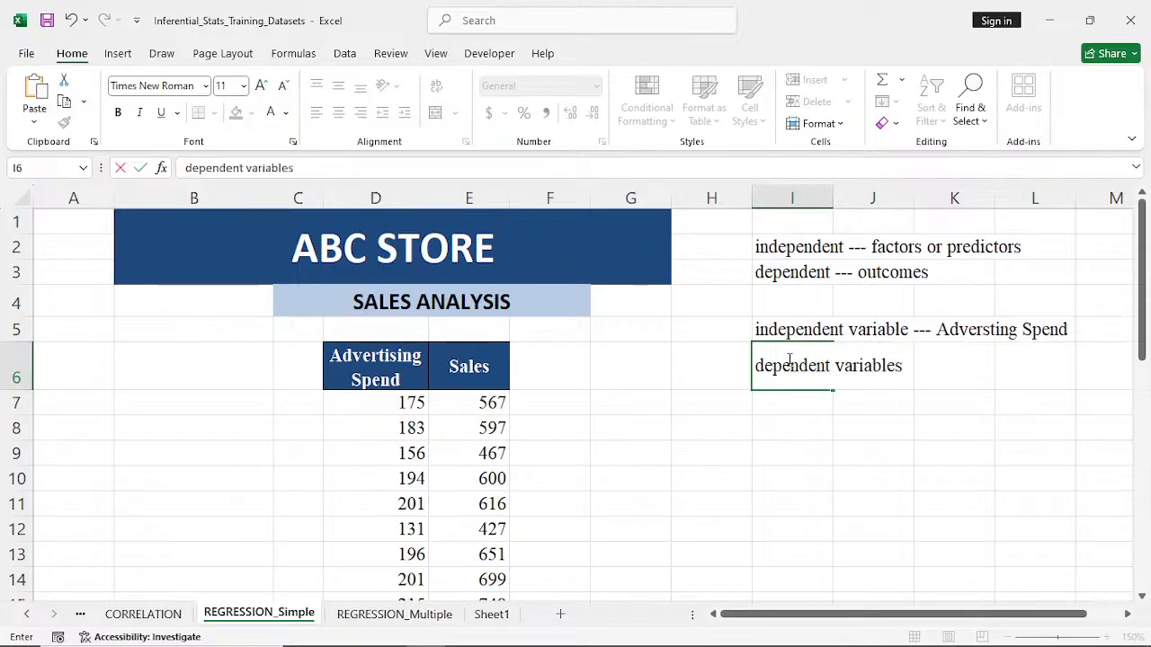
pyautogui.press('BackSpace')
pyautogui.write('----')
pyautogui.press('BackSpace')
pyautogui.write('sales')
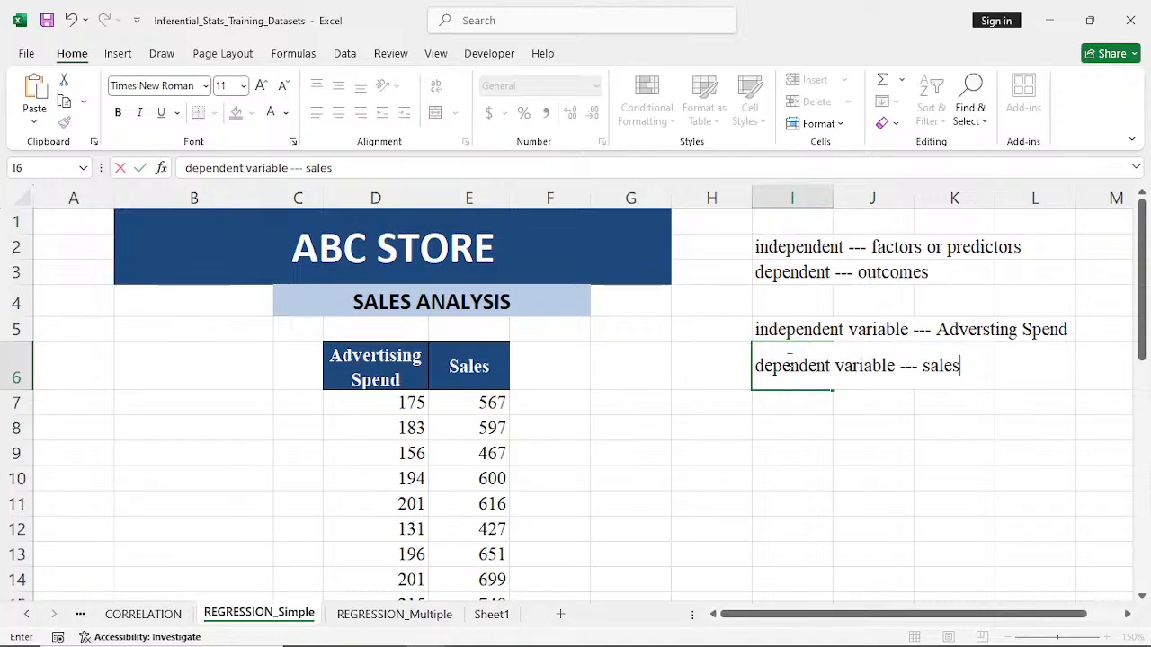
pyautogui.click(809, 455)
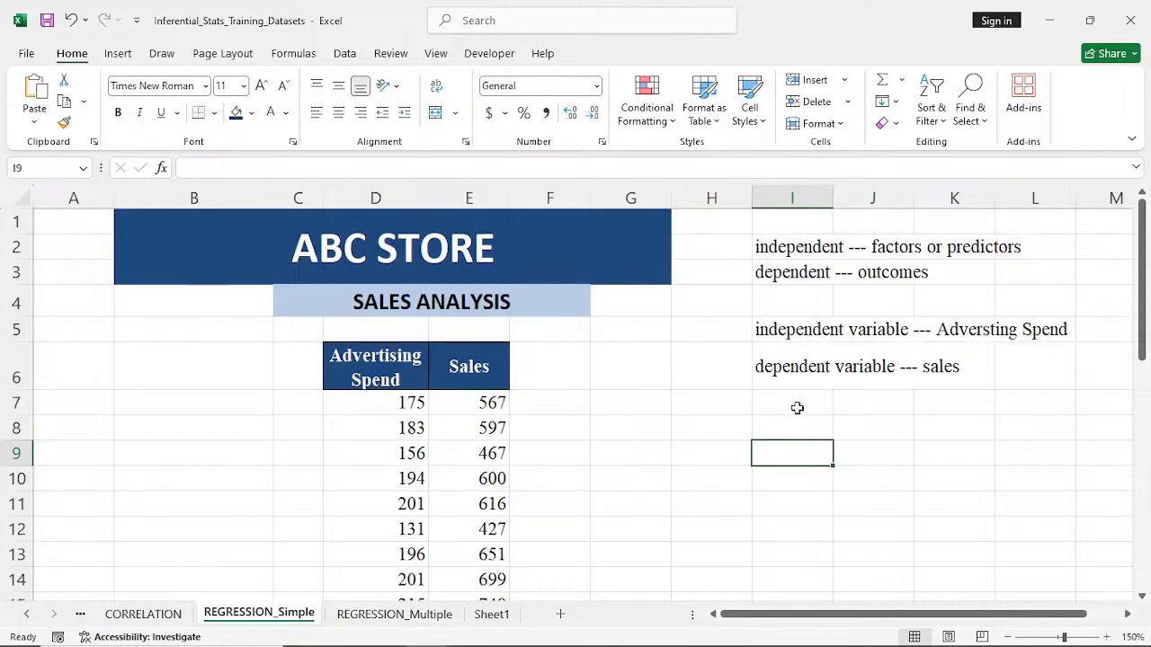
# - Enter the definition "one dependent against one or more independent variable(s)" in cell I8
pyautogui.click(797, 409)
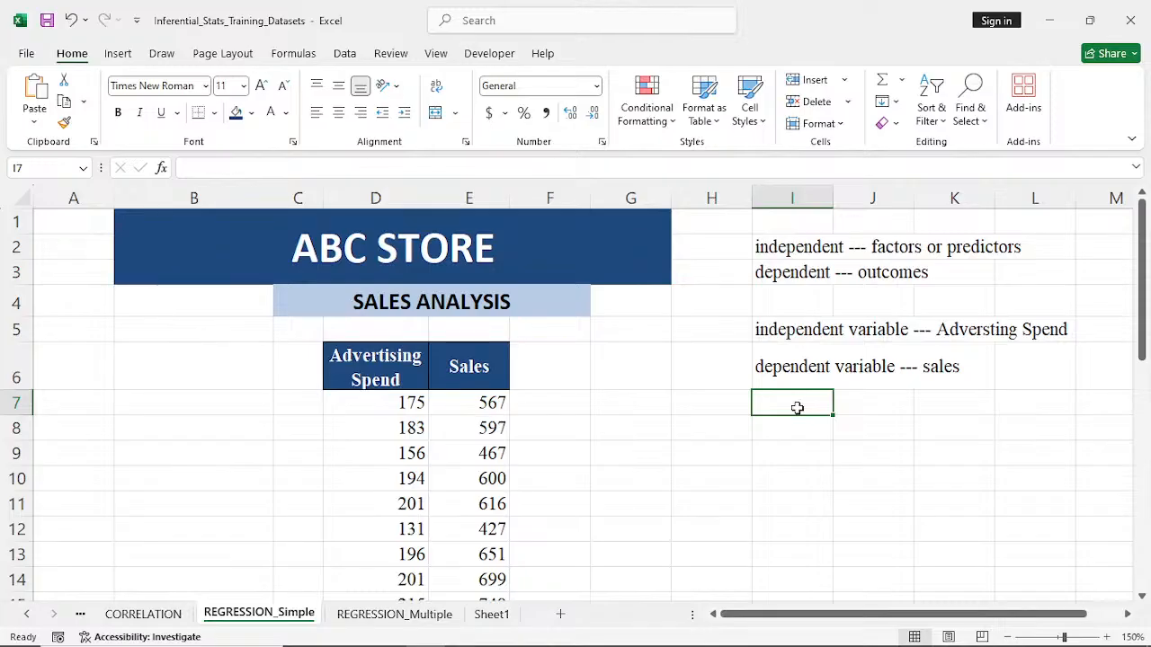
pyautogui.click(783, 435)
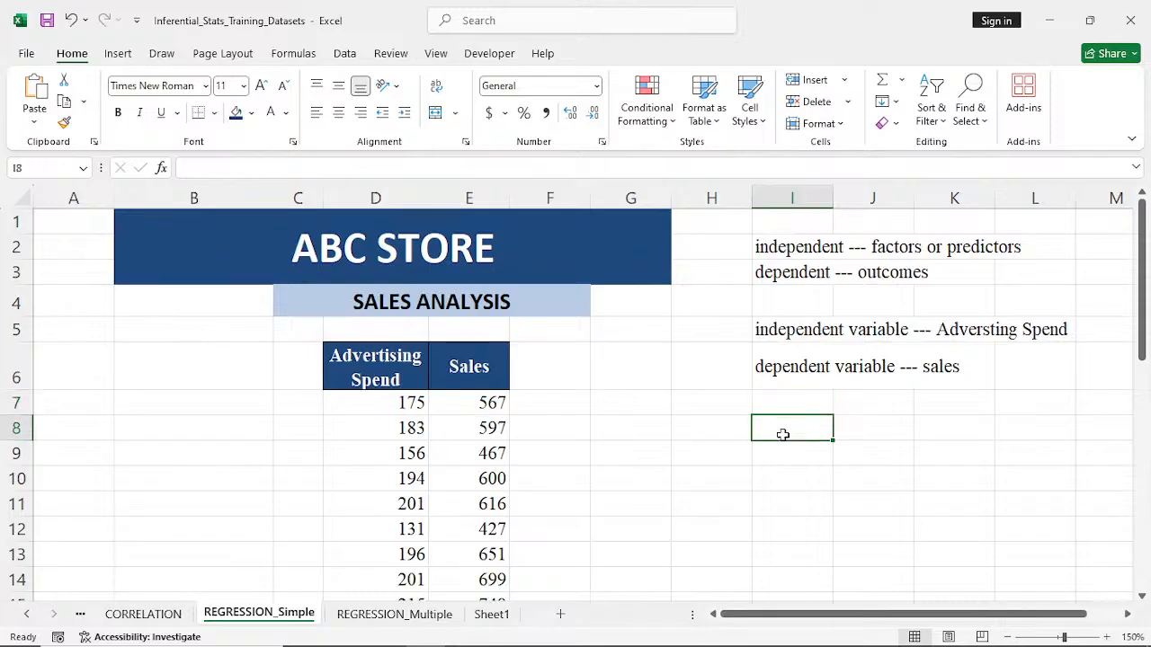
pyautogui.write('one')
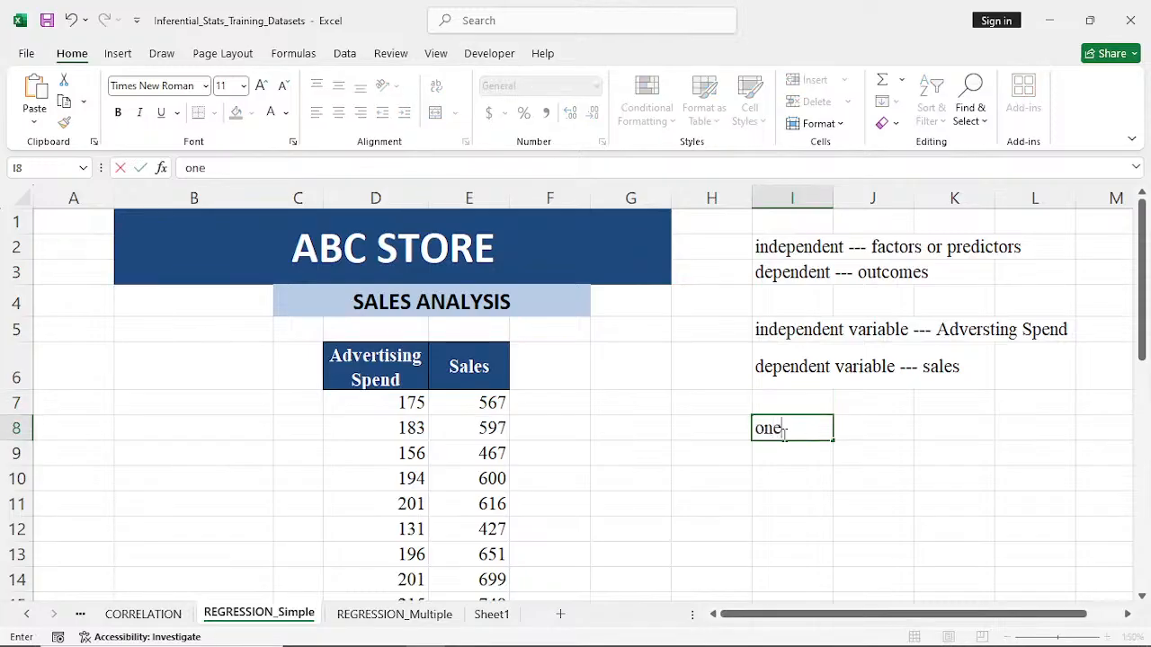
pyautogui.write(' dependent')
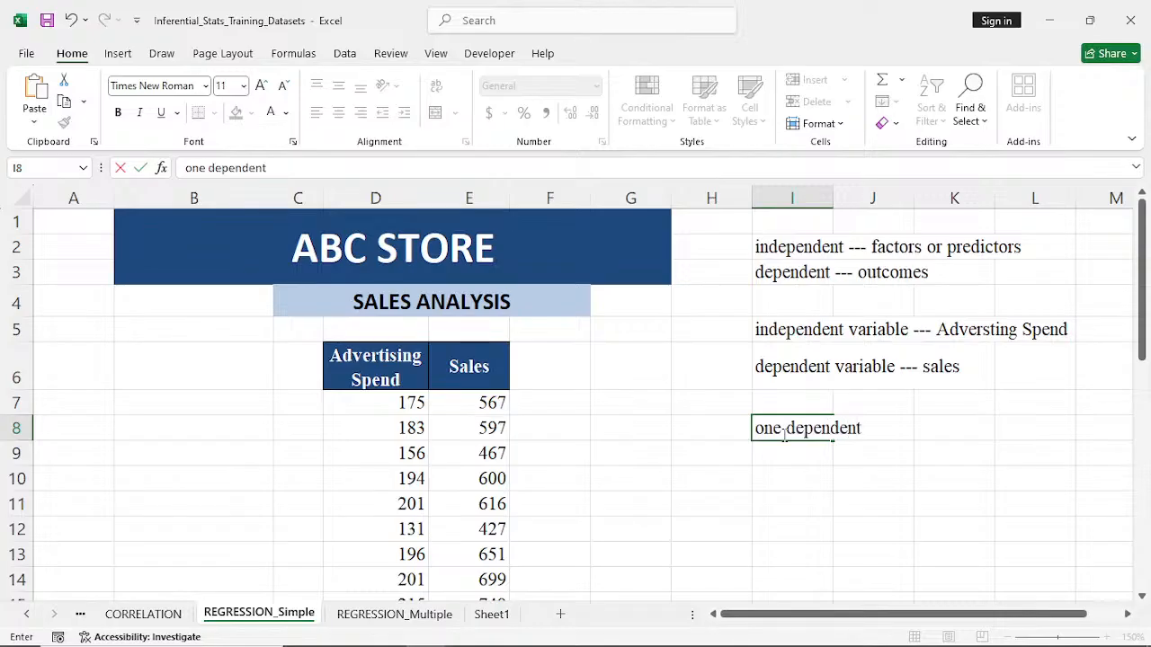
pyautogui.write(' agains')
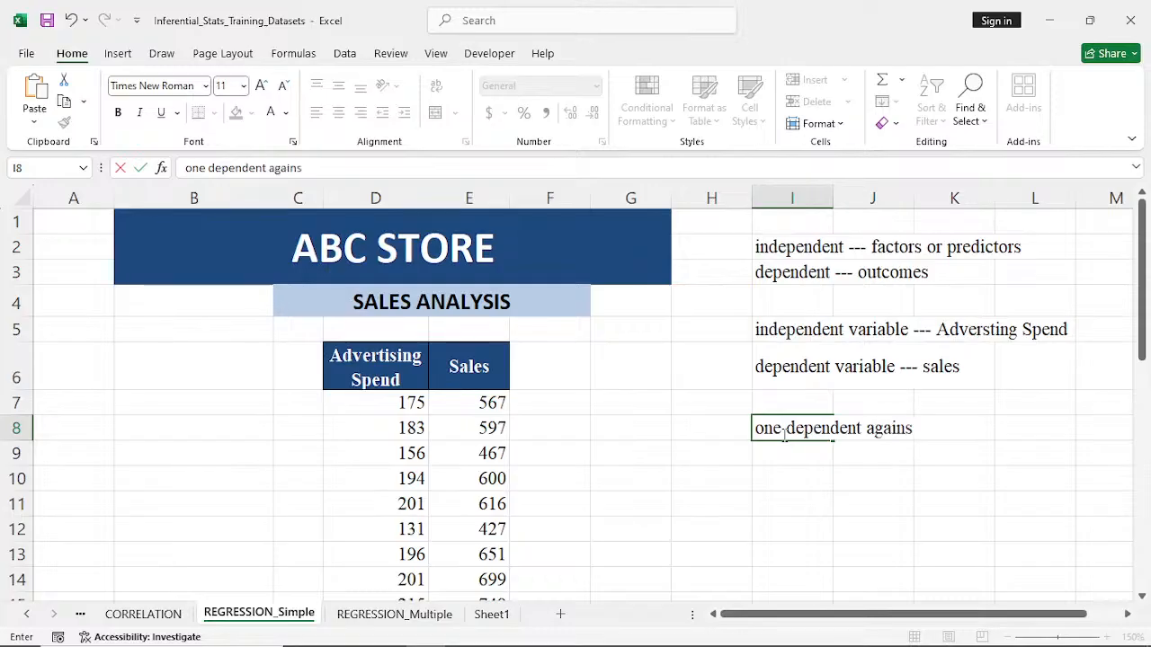
pyautogui.write('t one or more ')
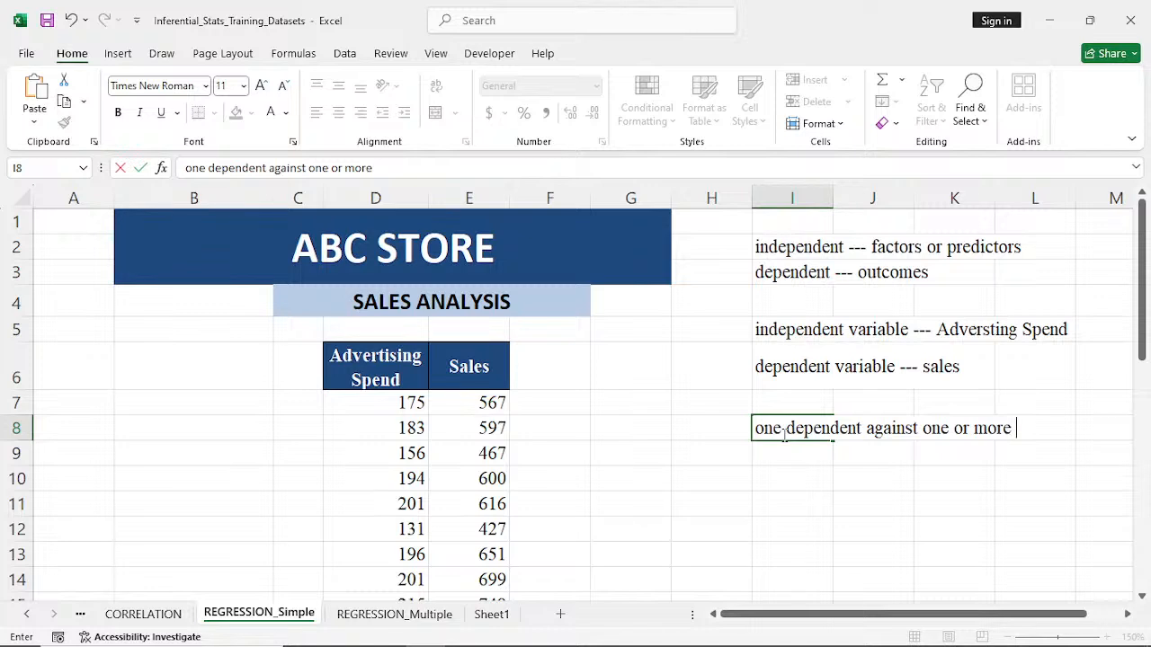
pyautogui.write('independe')
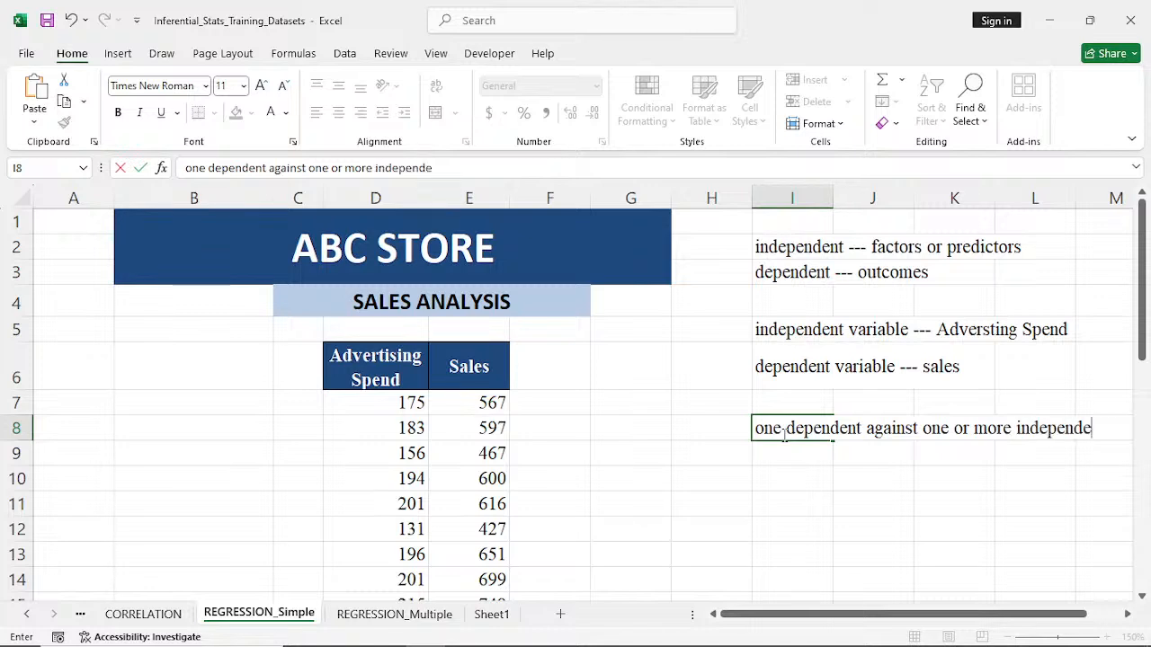
pyautogui.write('nt var')
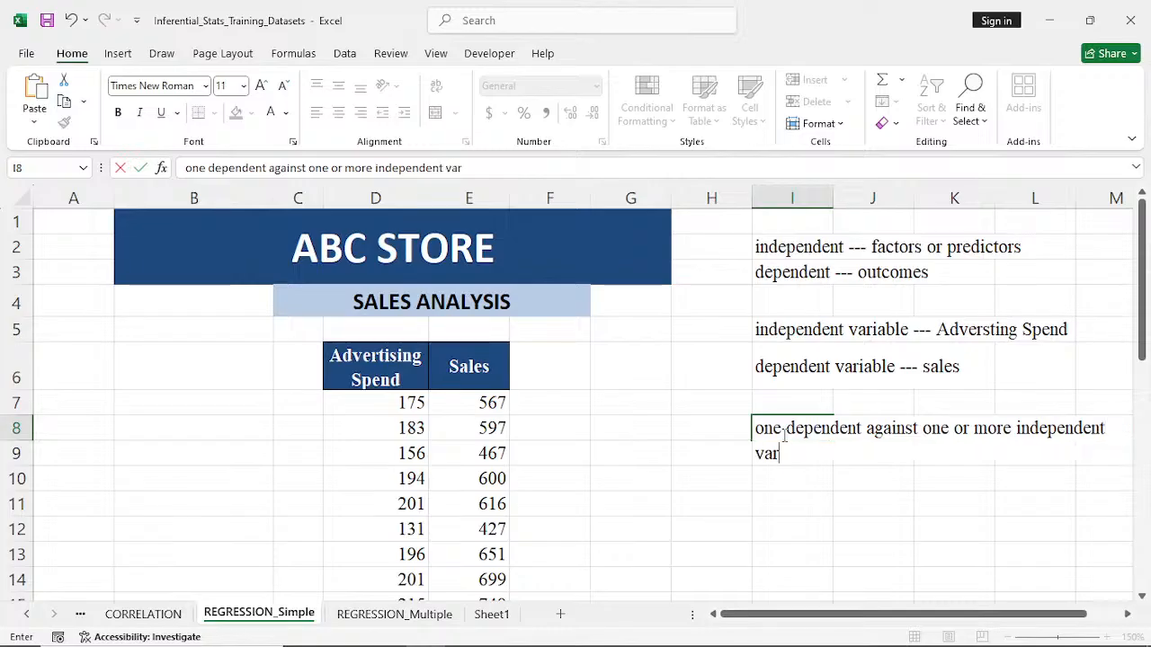
pyautogui.write('iable')
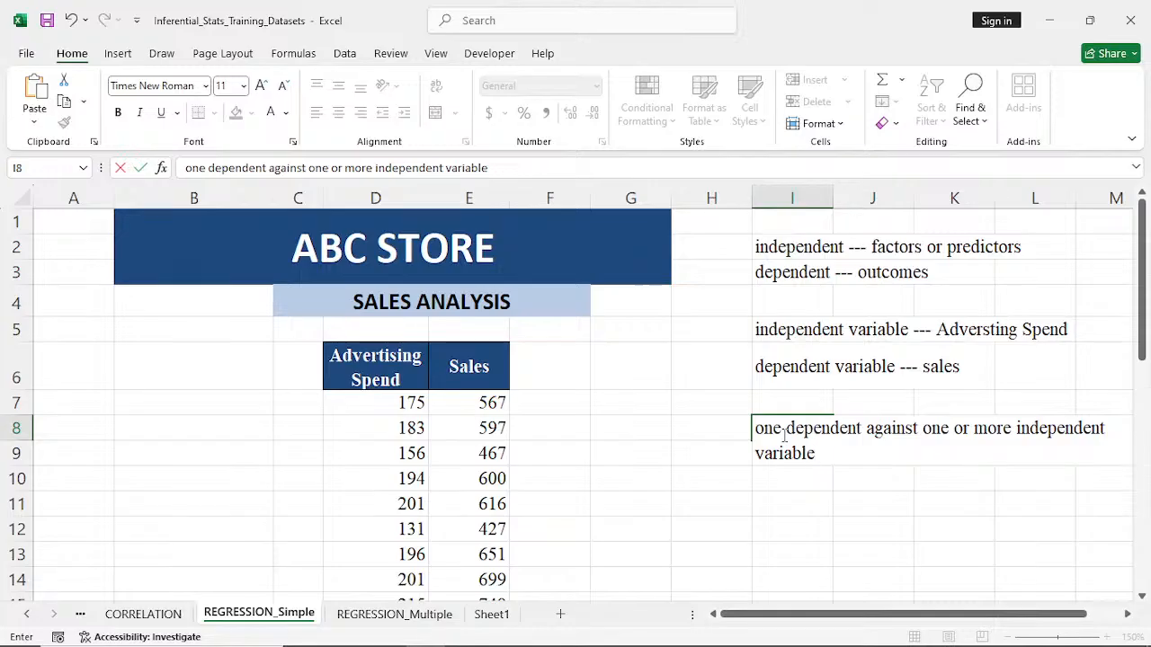
pyautogui.write('(s)')
# - Label the definition "Regression---" in cell H8 and widen column H so the whole label fits
pyautogui.click(694, 433)
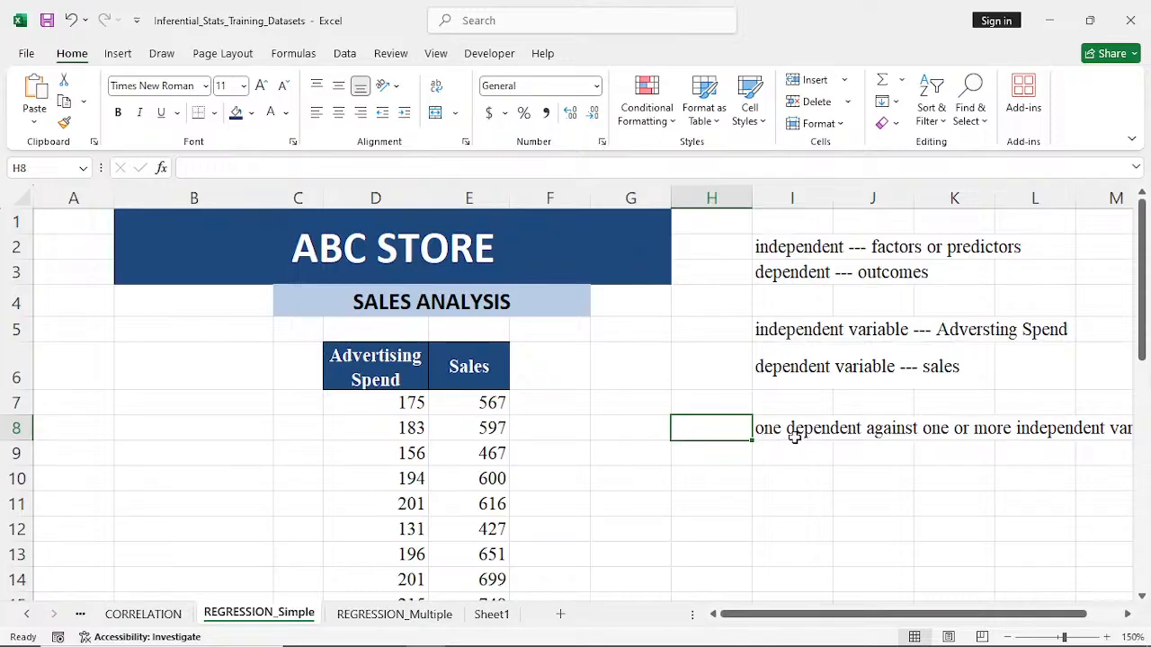
pyautogui.write('R')
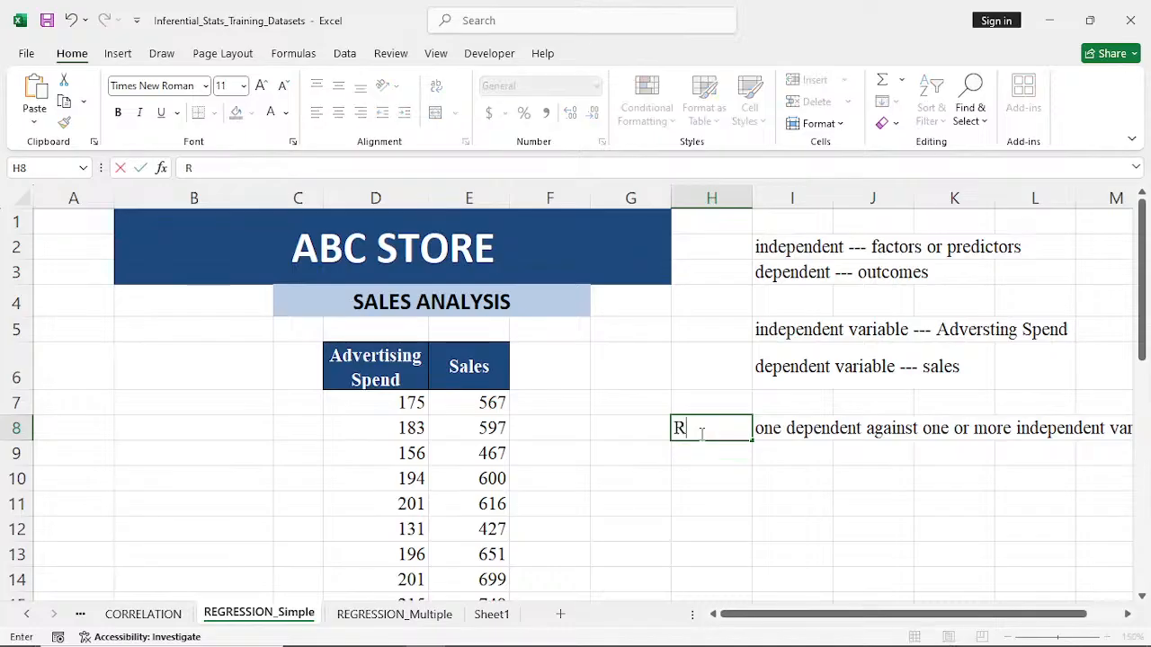
pyautogui.write('egressi')
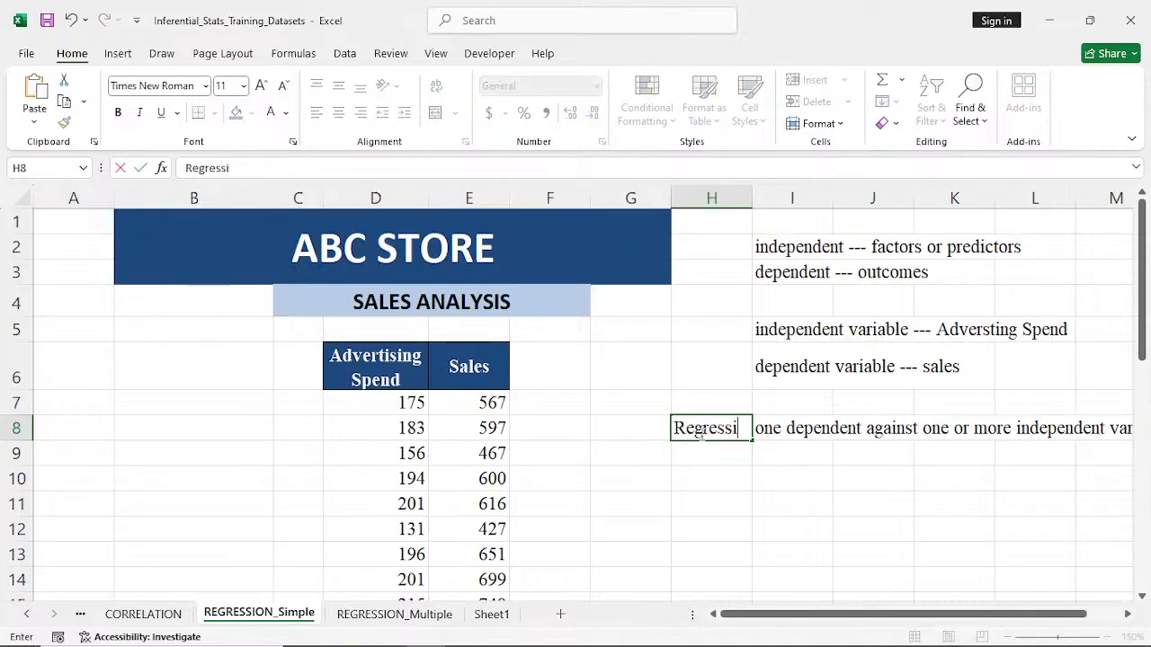
pyautogui.write('on ---')
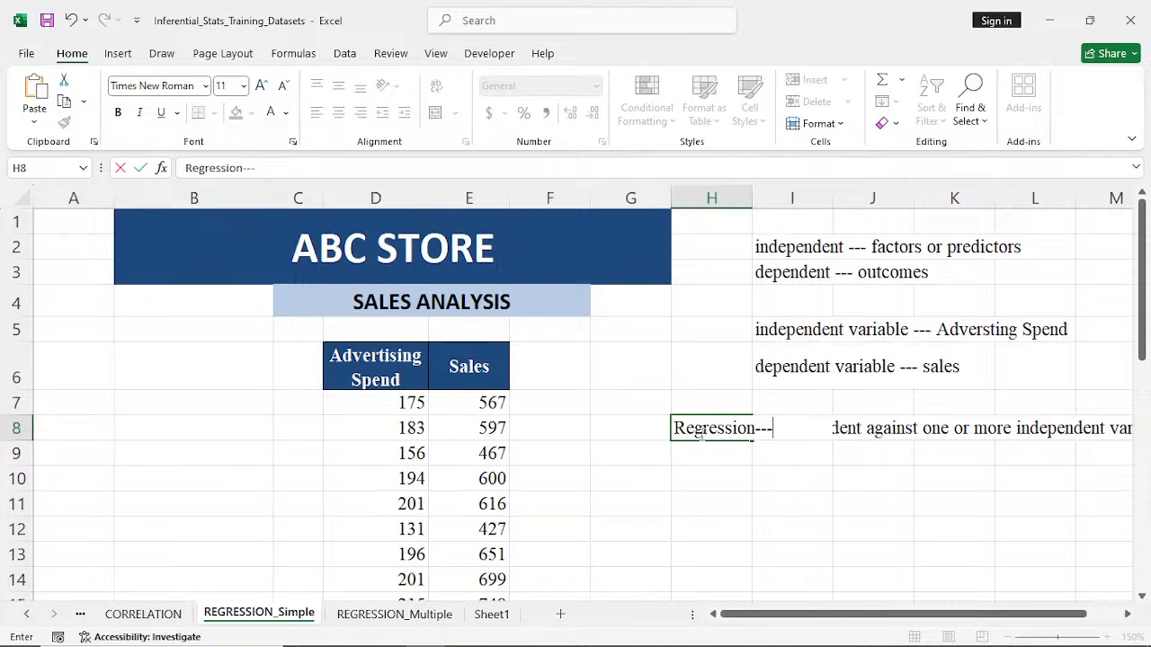
pyautogui.press('Return')
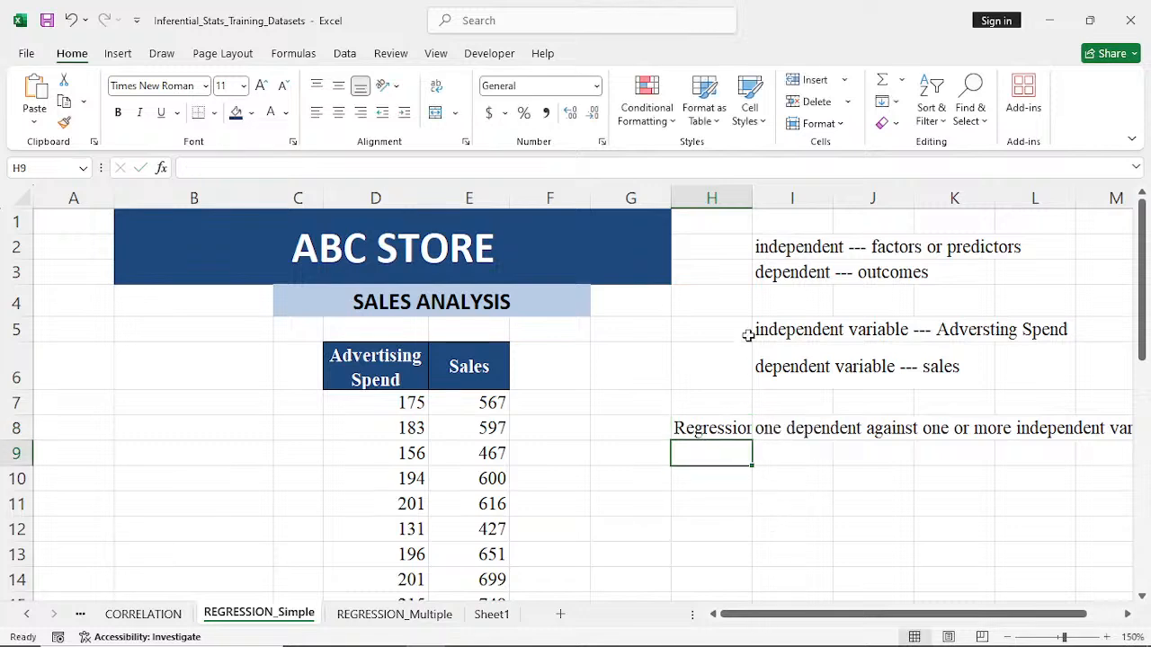
pyautogui.moveTo(752, 194); pyautogui.dragTo(780, 192)
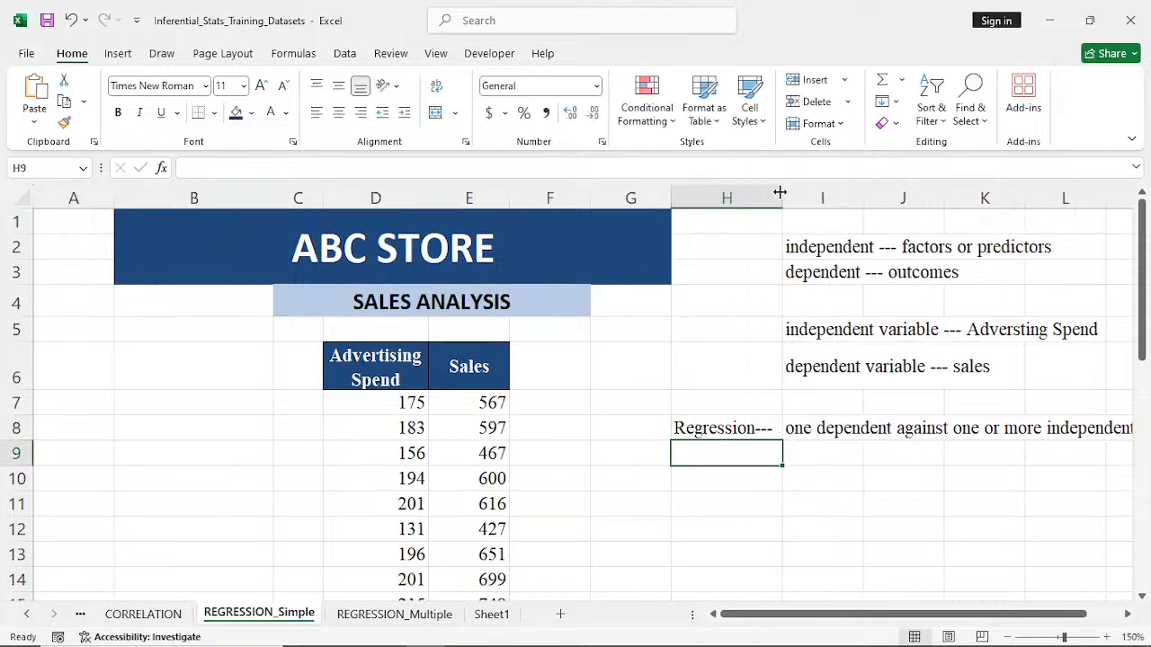
pyautogui.click(801, 504)
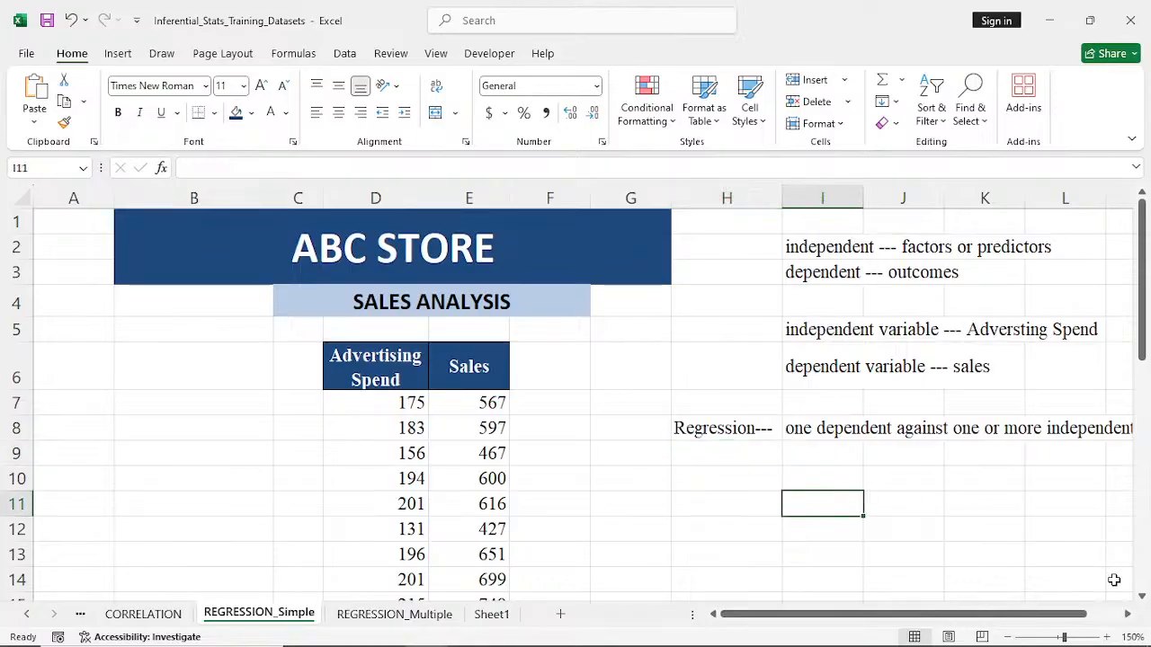
pyautogui.click(1128, 614)
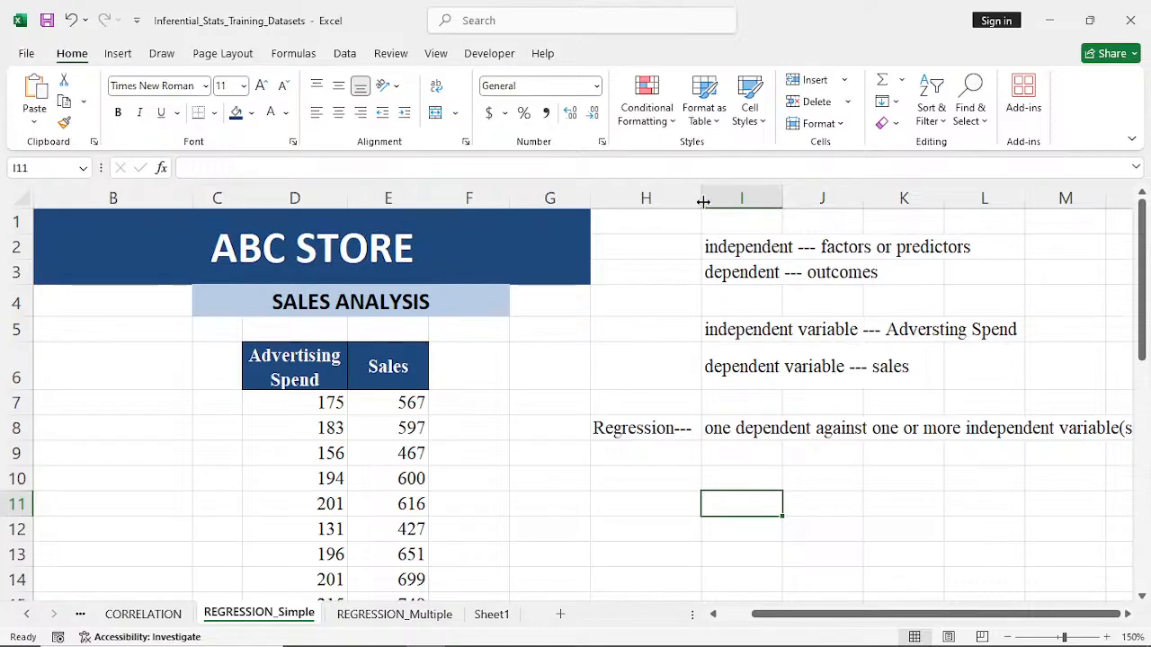
# - Narrow column H slightly so the whole regression definition in row 8 fits in view
pyautogui.moveTo(701, 202); pyautogui.dragTo(691, 200)
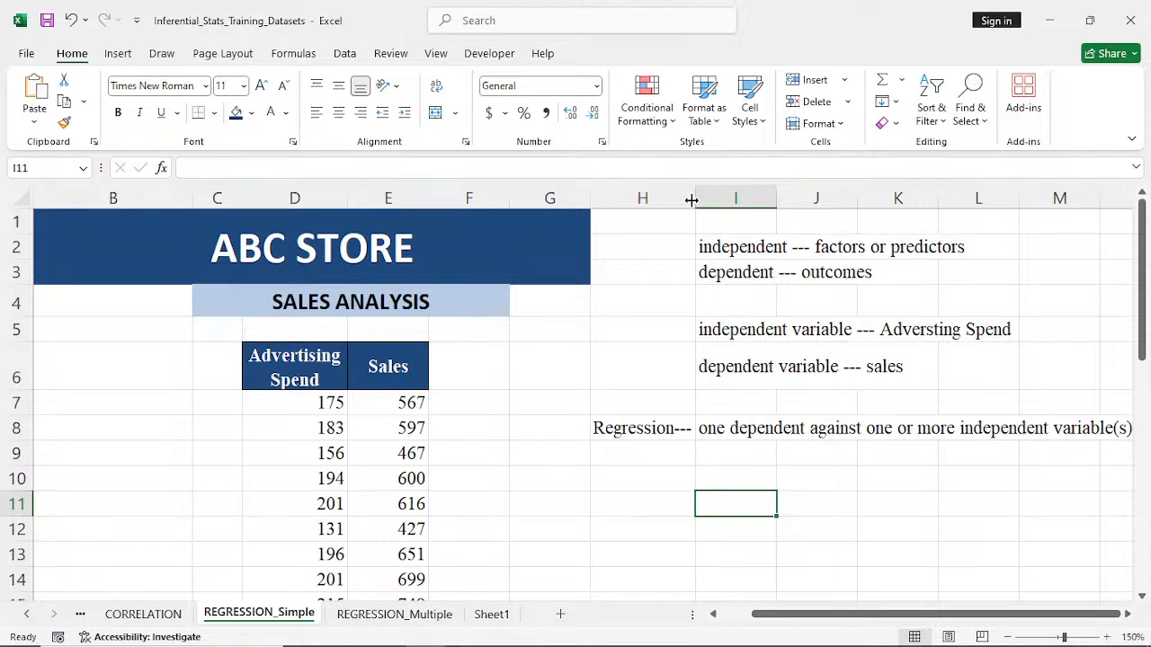
pyautogui.click(285, 385)
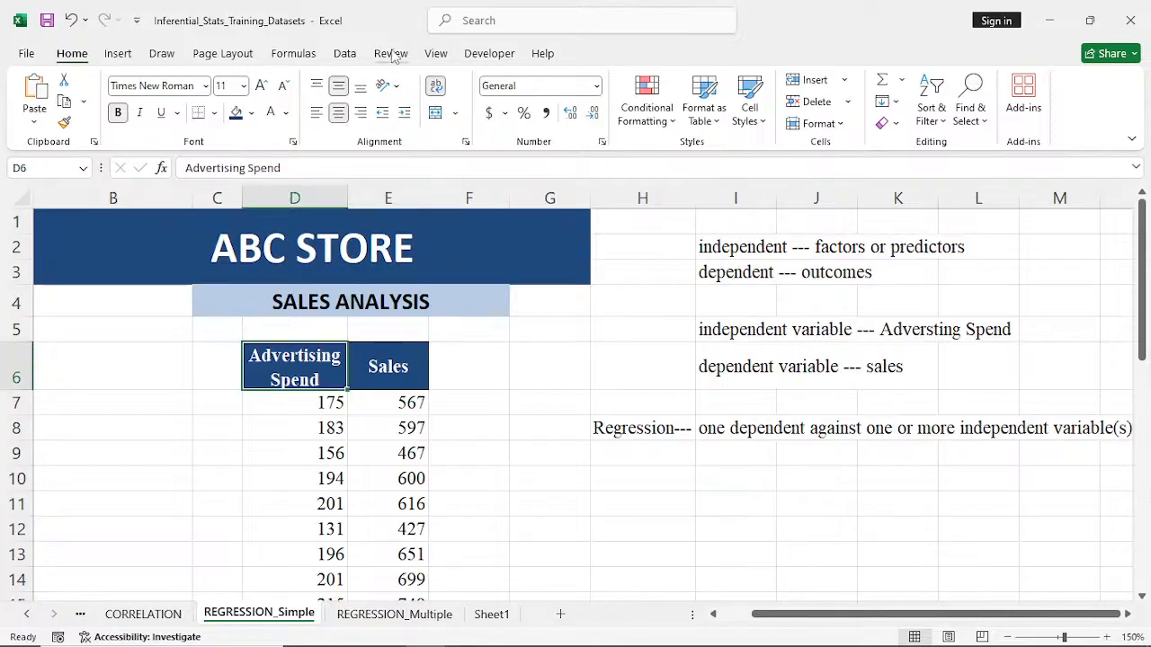
pyautogui.click(345, 54)
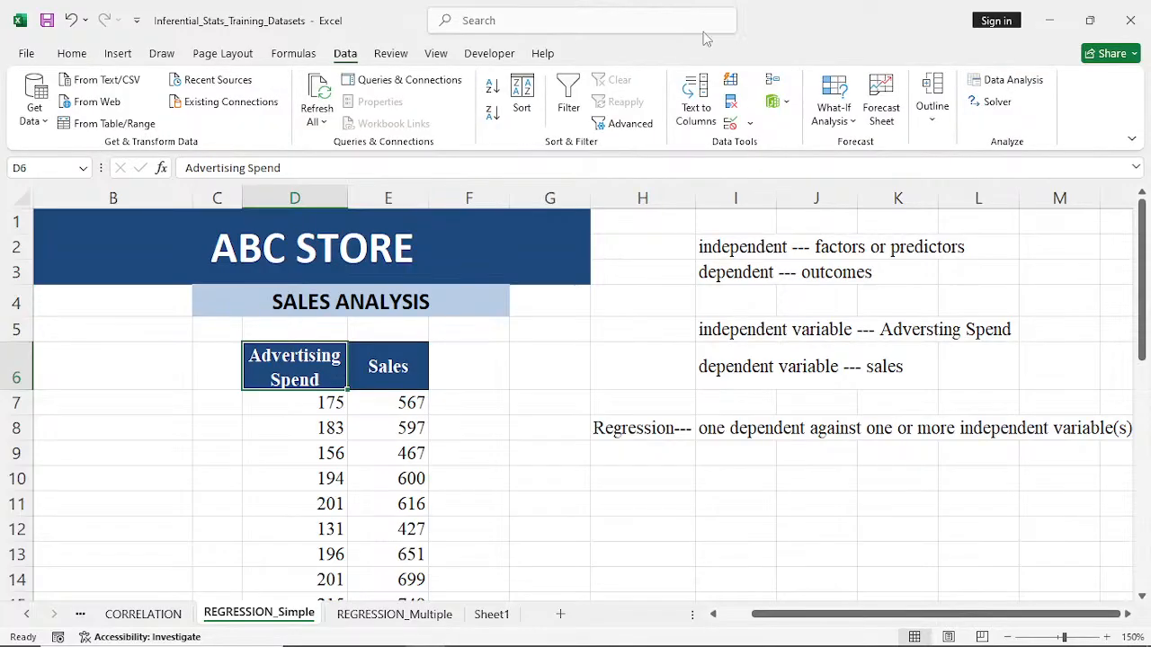
pyautogui.click(1008, 82)
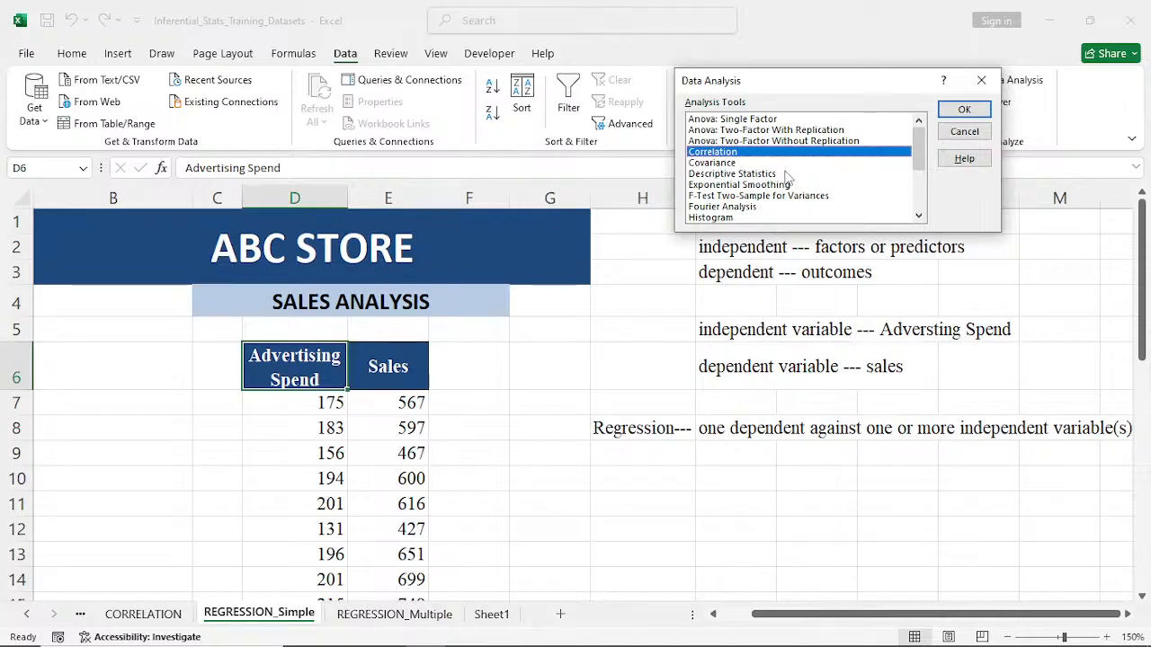
pyautogui.scroll(-2, 786, 177)
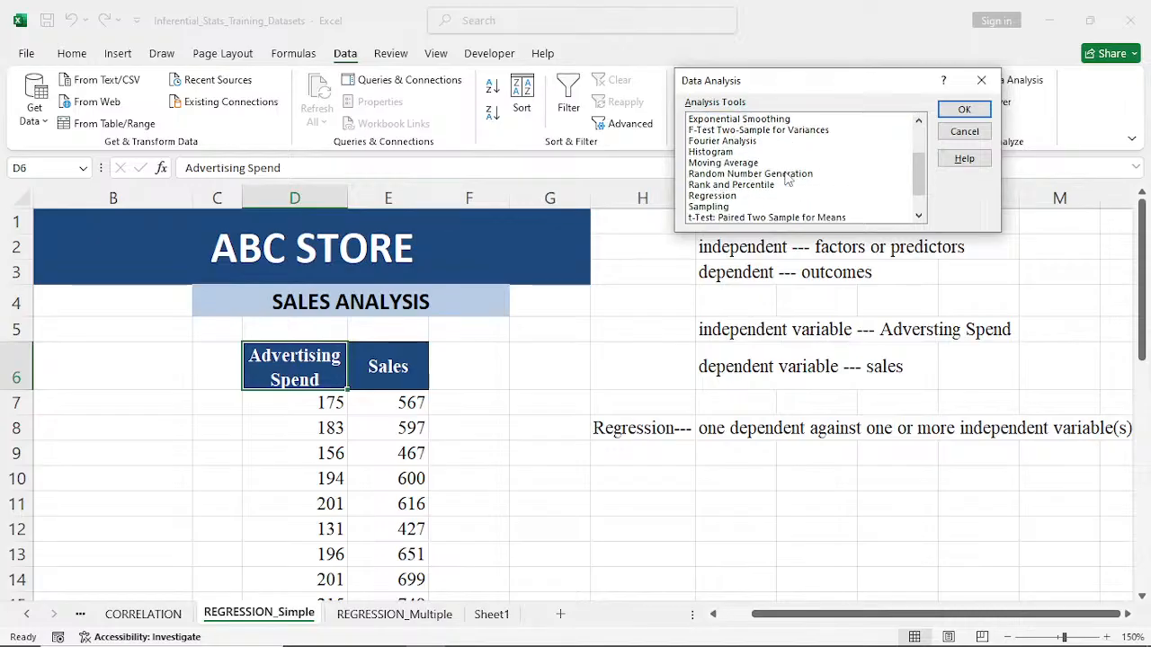
pyautogui.click(708, 197)
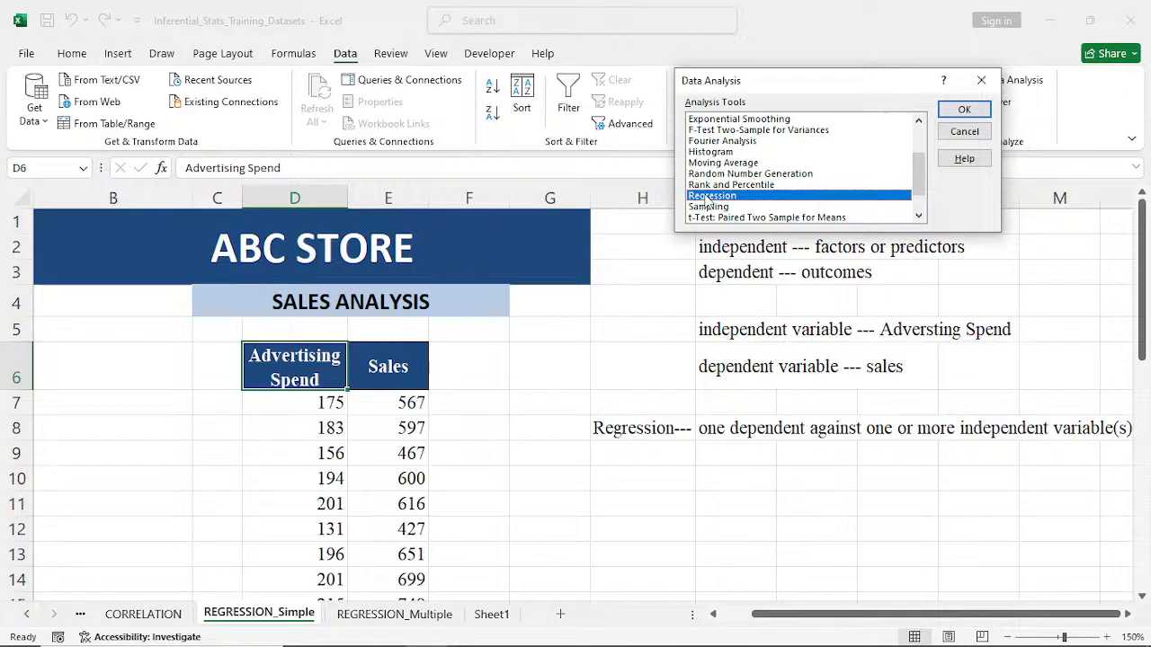
pyautogui.click(964, 110)
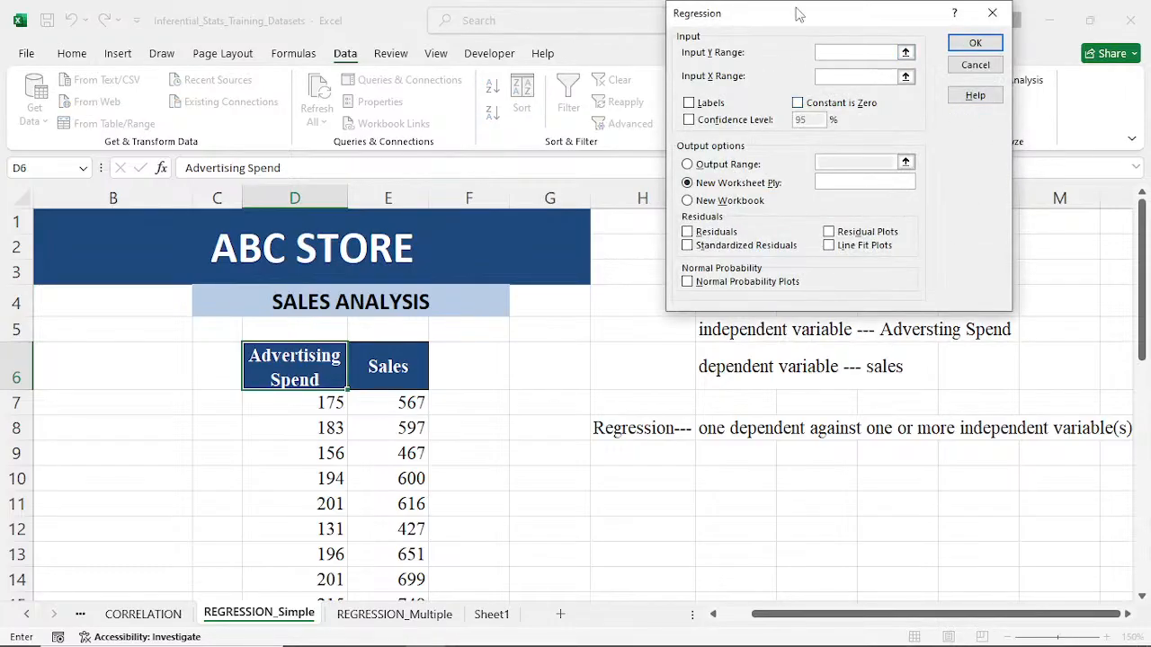
pyautogui.moveTo(798, 13); pyautogui.dragTo(775, 117)
pyautogui.moveTo(772, 126); pyautogui.dragTo(736, 164)
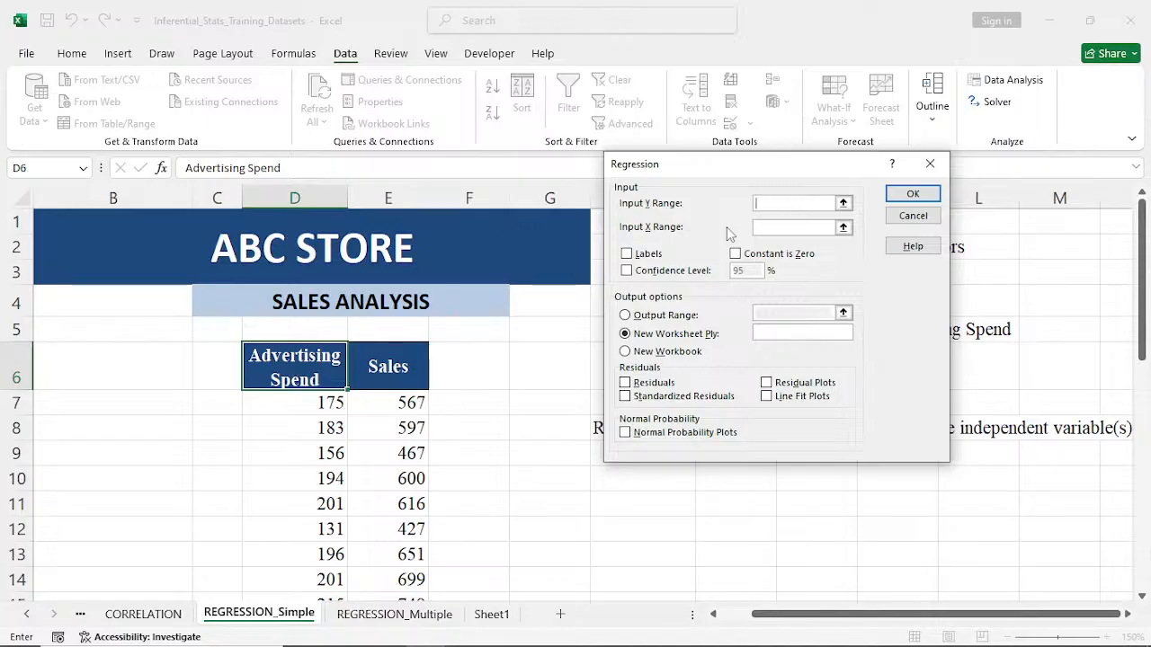
pyautogui.click(930, 164)
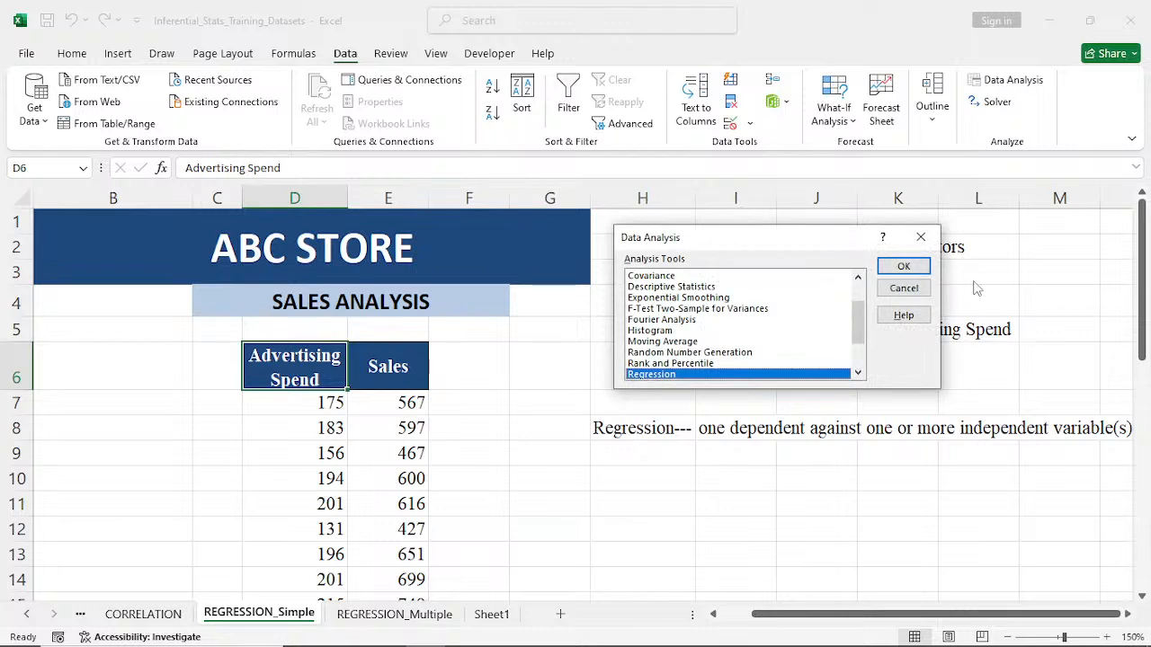
pyautogui.click(920, 237)
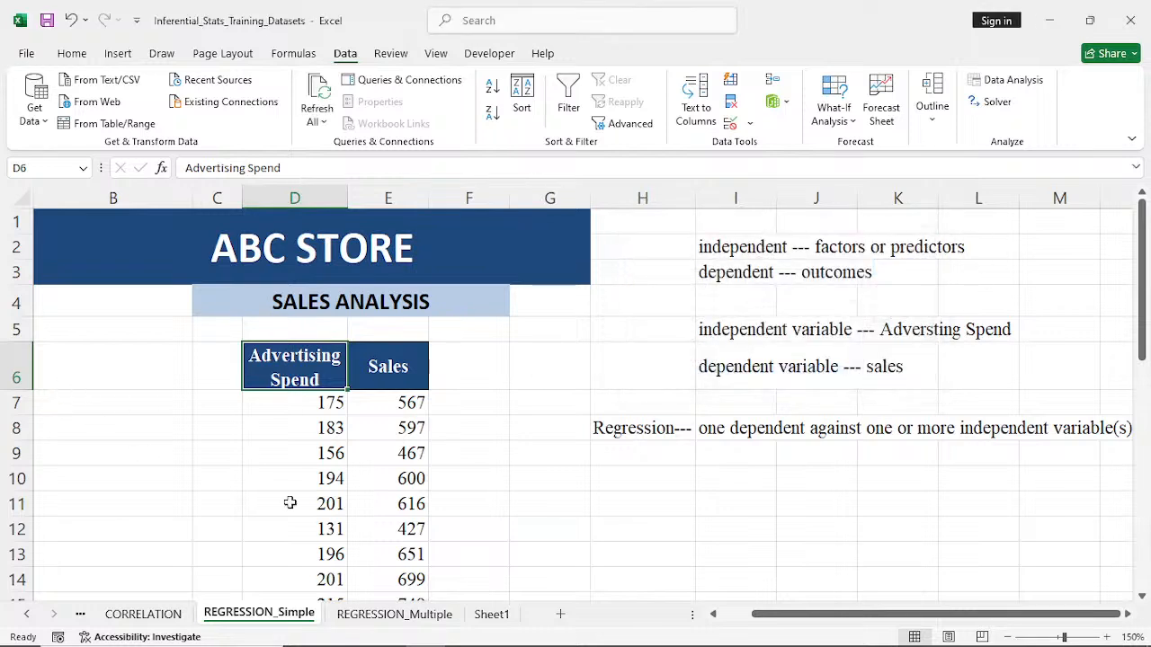
# - Enter the regression equation "y = Mx + C" as text in cell H9
pyautogui.click(630, 459)
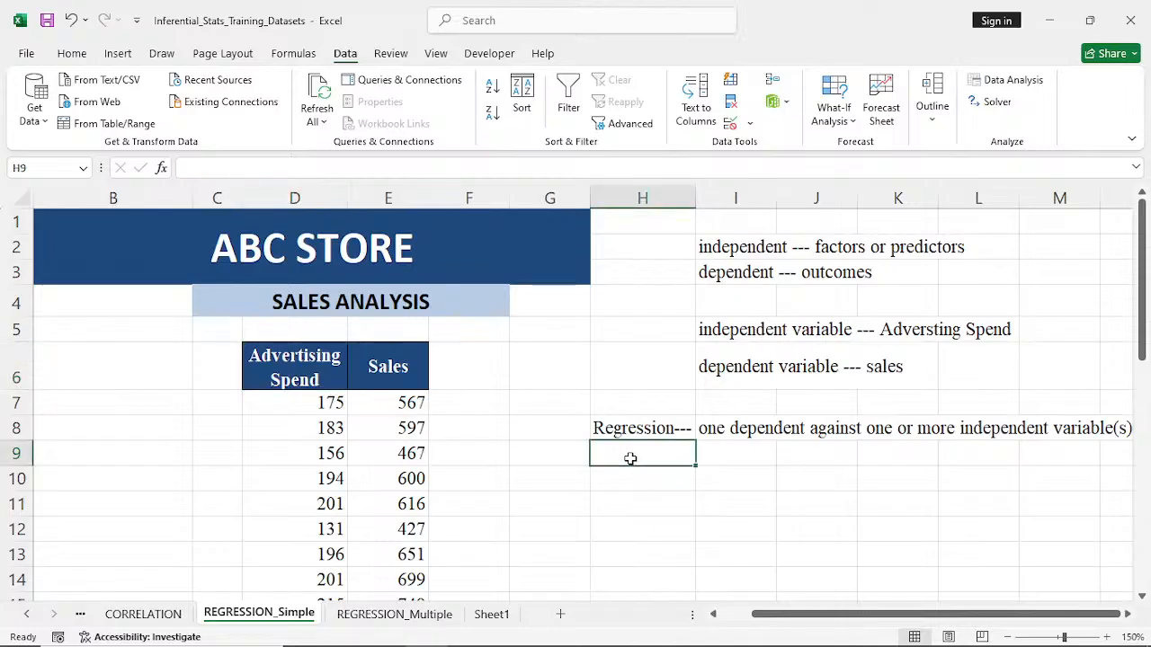
pyautogui.write('y')
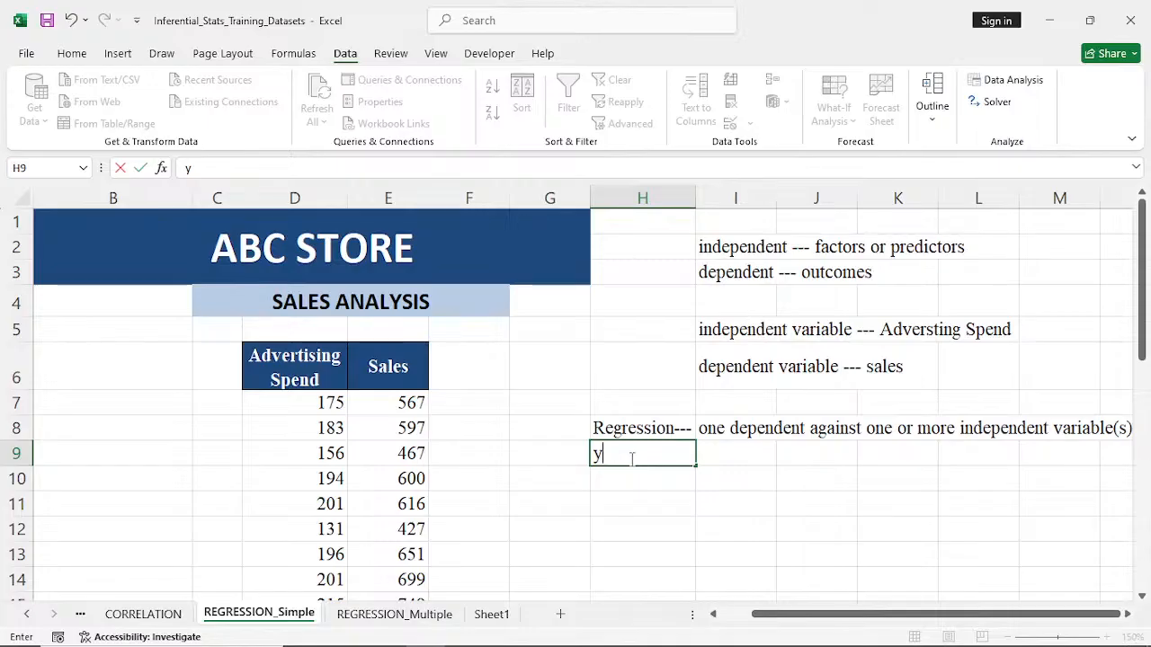
pyautogui.write('= m')
pyautogui.press('BackSpace')
pyautogui.write('Mx')
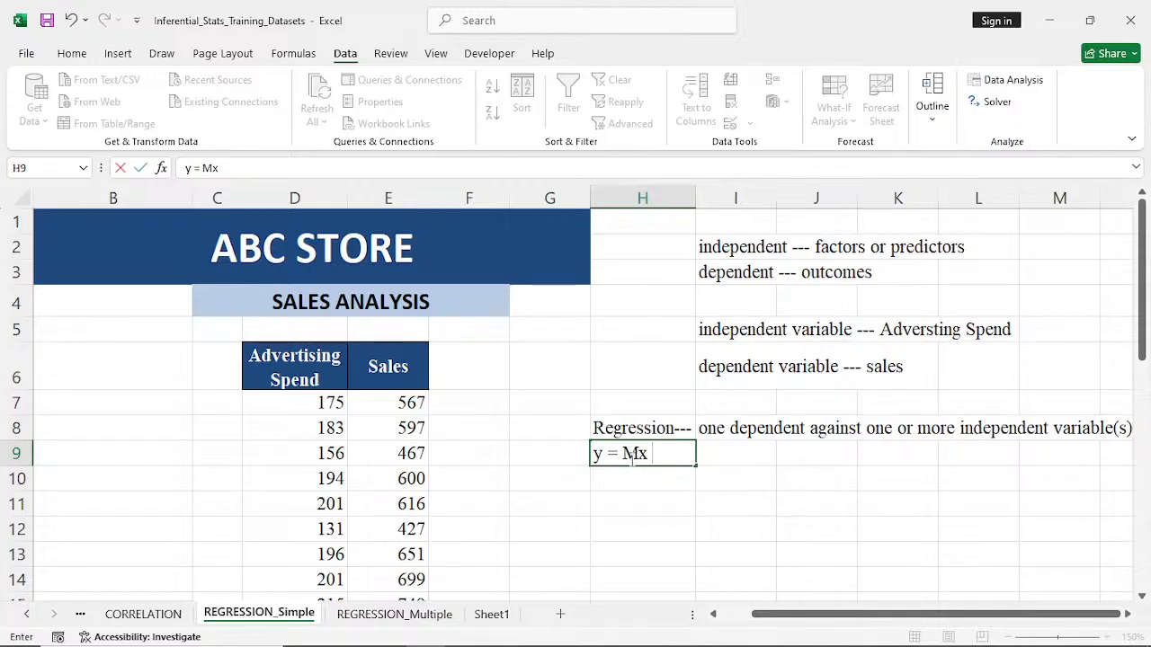
pyautogui.write(' _')
pyautogui.press('BackSpace')
pyautogui.write('+ c')
pyautogui.press('BackSpace')
pyautogui.write('c')
pyautogui.press('BackSpace')
pyautogui.write('C')
pyautogui.click(736, 470)
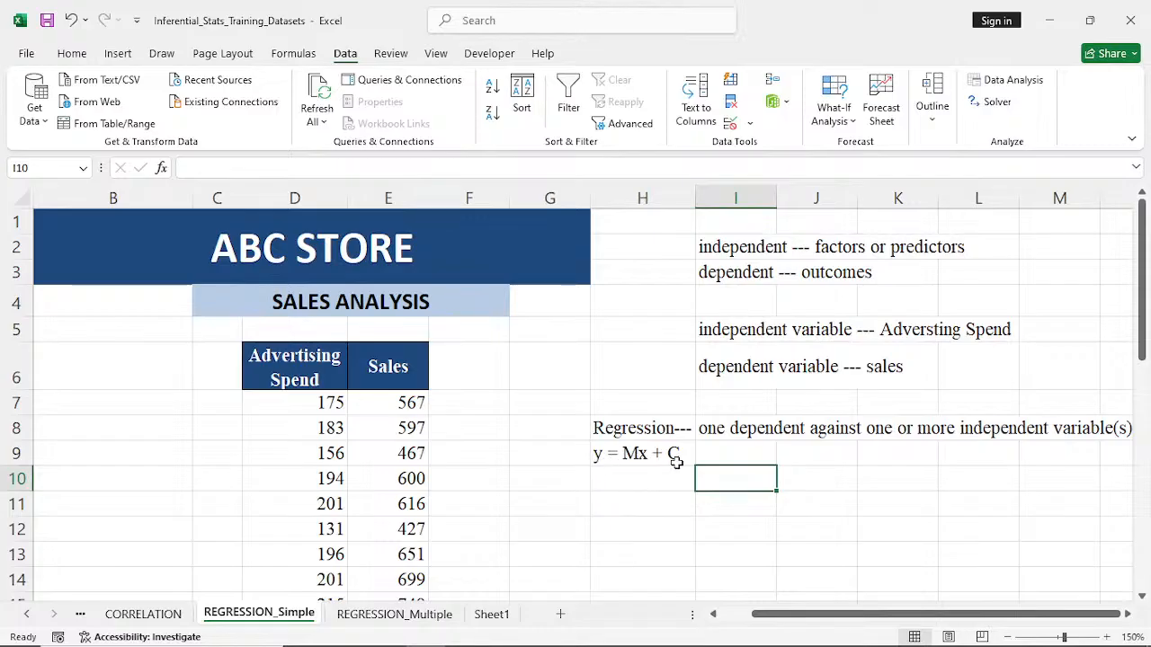
# - Enter the note "Y --- Dependent var." in cell I9, beside the equation
pyautogui.click(727, 452)
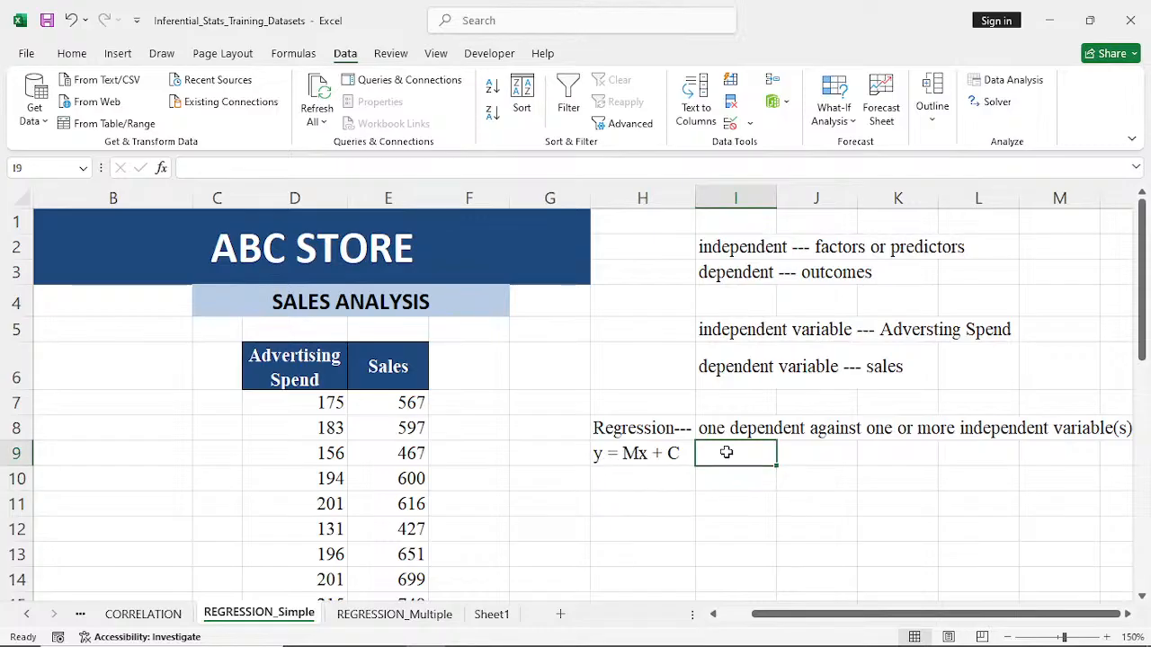
pyautogui.write('Y')
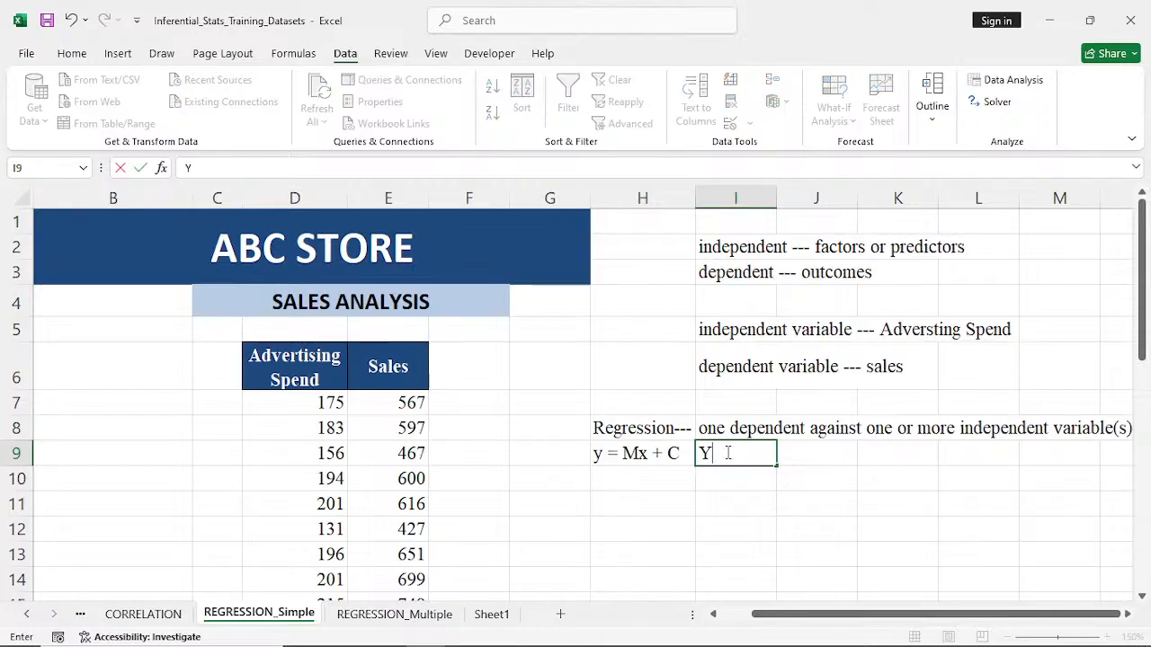
pyautogui.write(' --0')
pyautogui.press('BackSpace')
pyautogui.write('dE')
pyautogui.press('BackSpace')
pyautogui.press('BackSpace')
pyautogui.write('Dep')
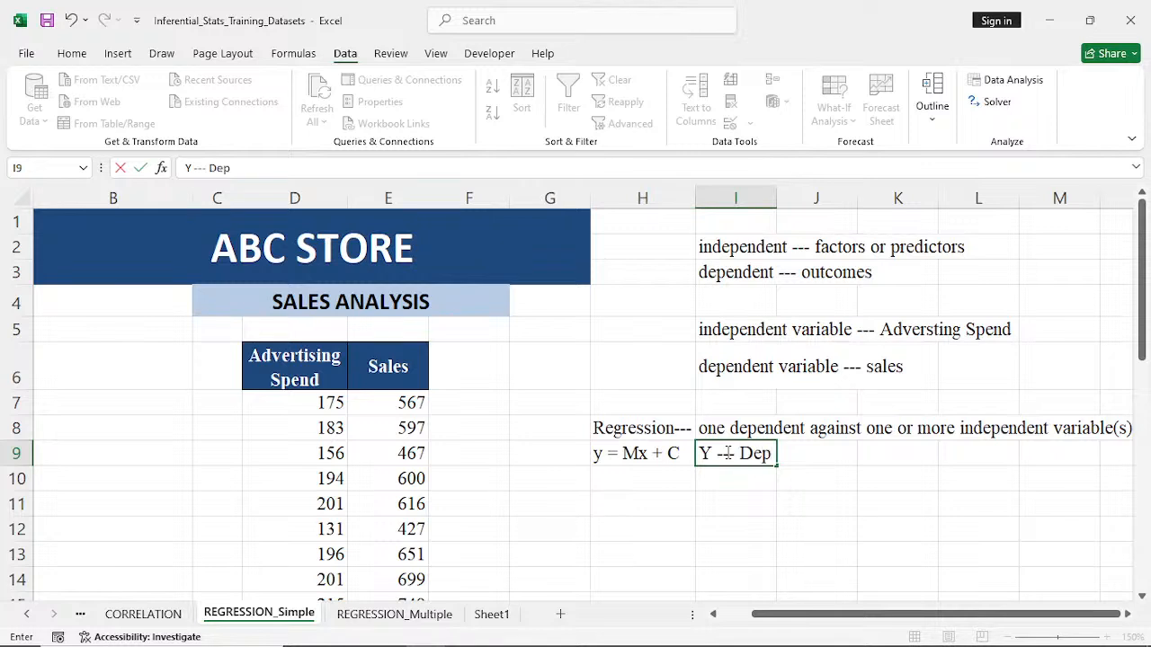
pyautogui.write('enden')
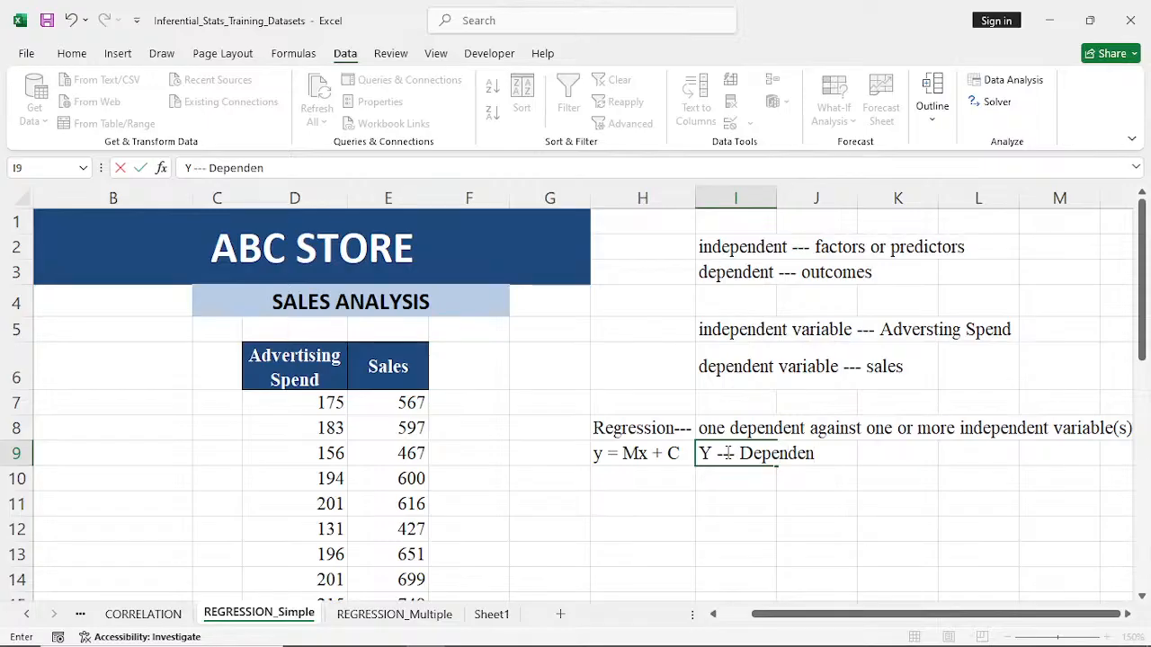
pyautogui.write('t var.')
# - Enter the note "X --- Independent Var." in cell I10
pyautogui.click(723, 481)
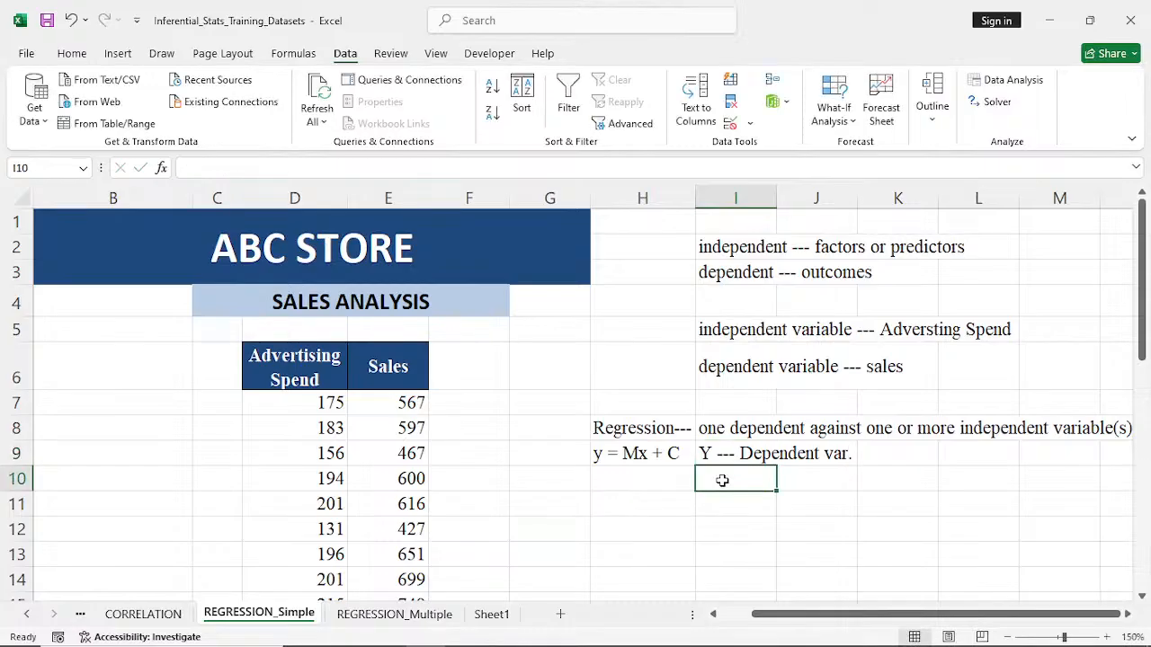
pyautogui.write('X')
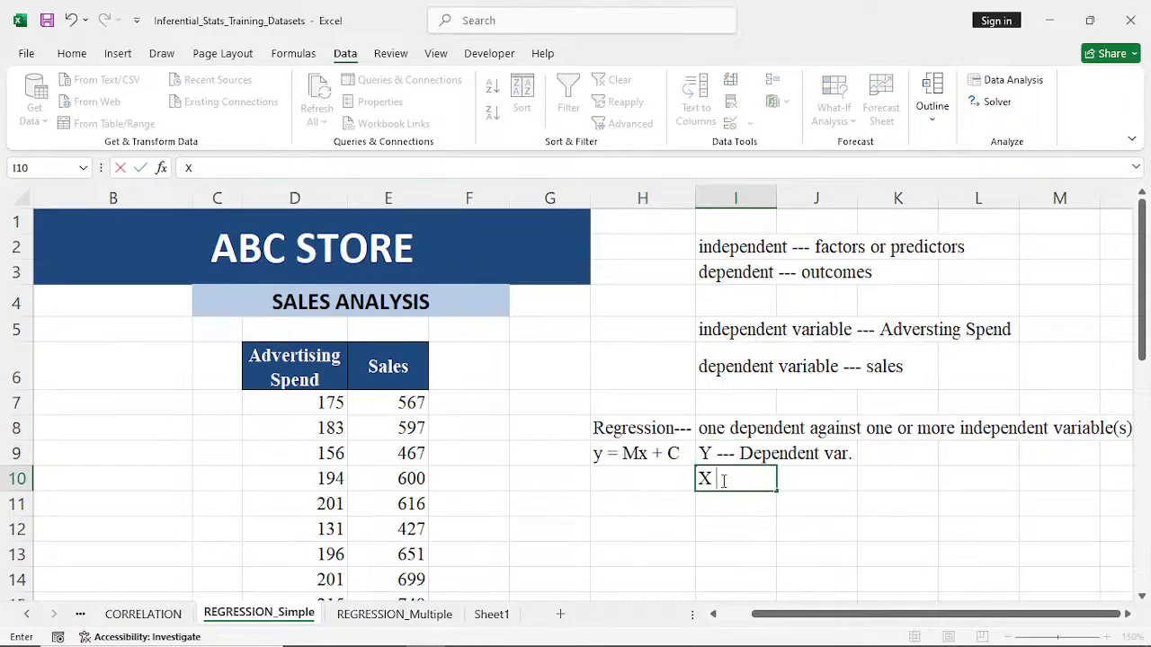
pyautogui.write(' --- Indep')
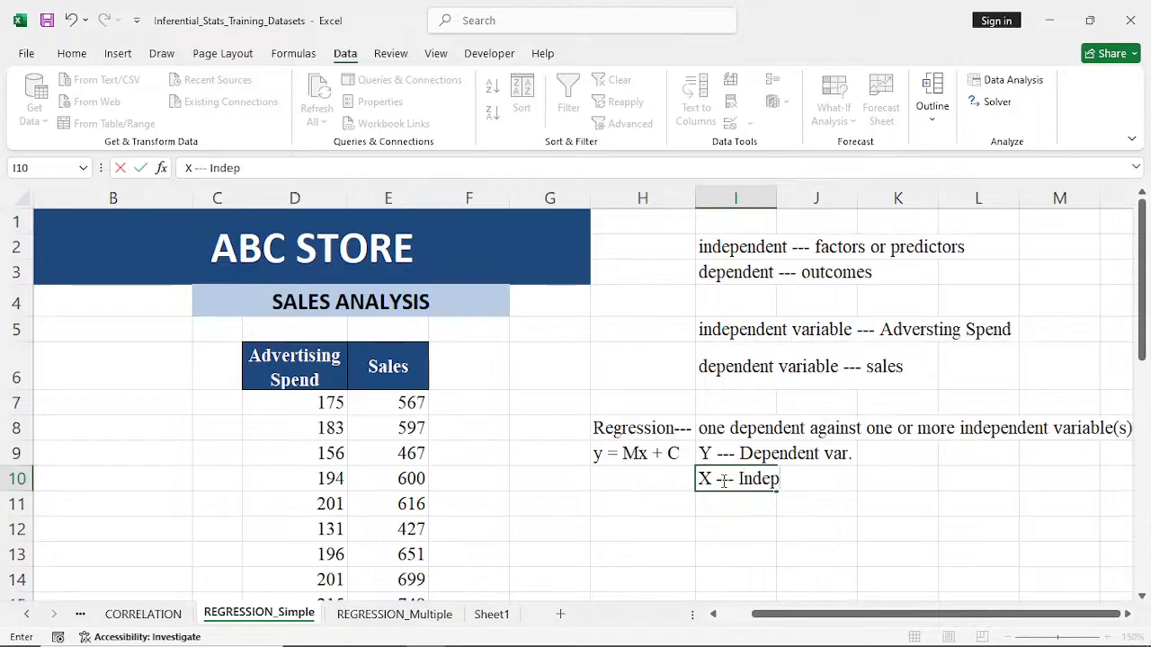
pyautogui.write('endent')
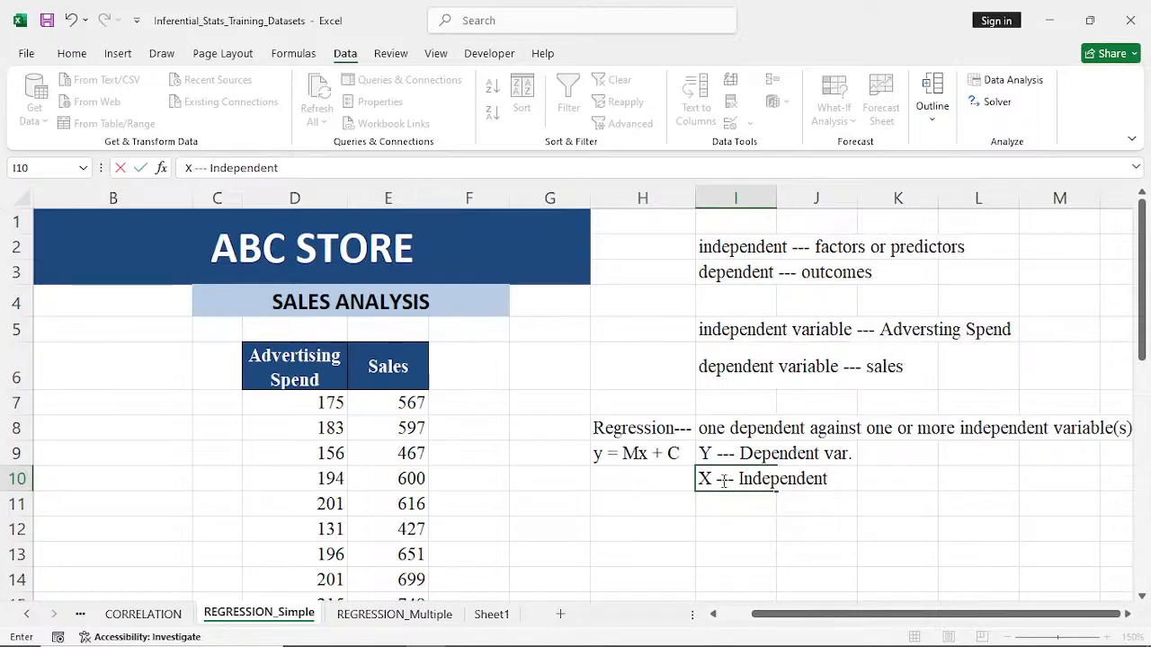
pyautogui.write(' Var.')
# - Enter the note "M --- Coefficient" in cell I11
pyautogui.click(722, 508)
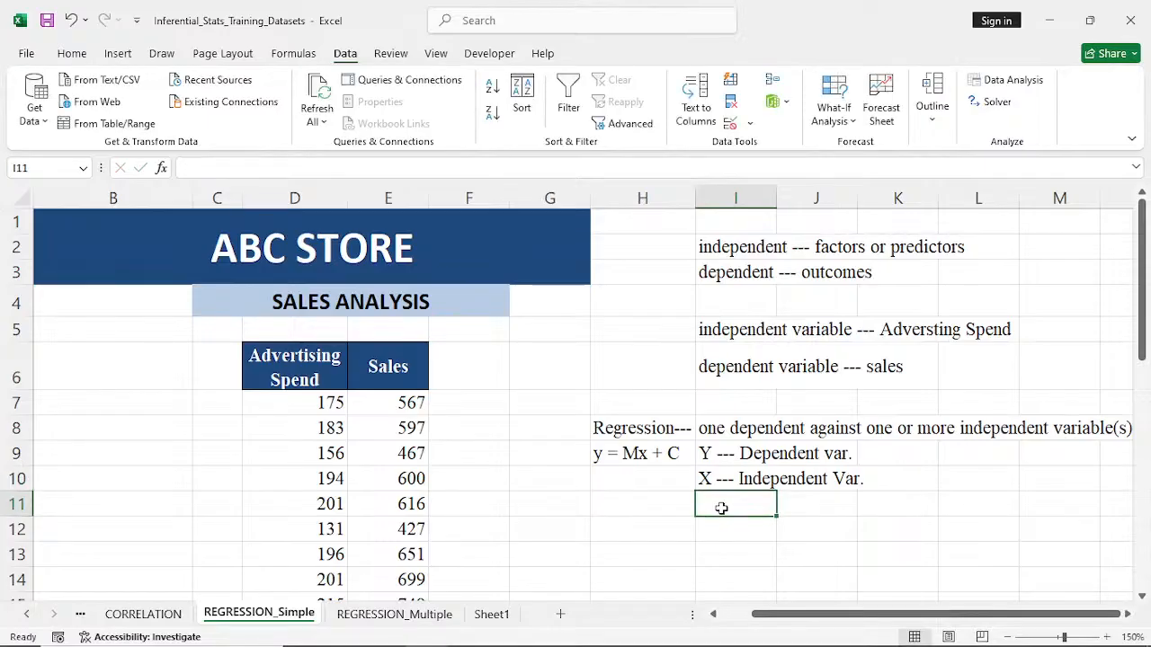
pyautogui.write('m')
pyautogui.press('BackSpace')
pyautogui.write('M')
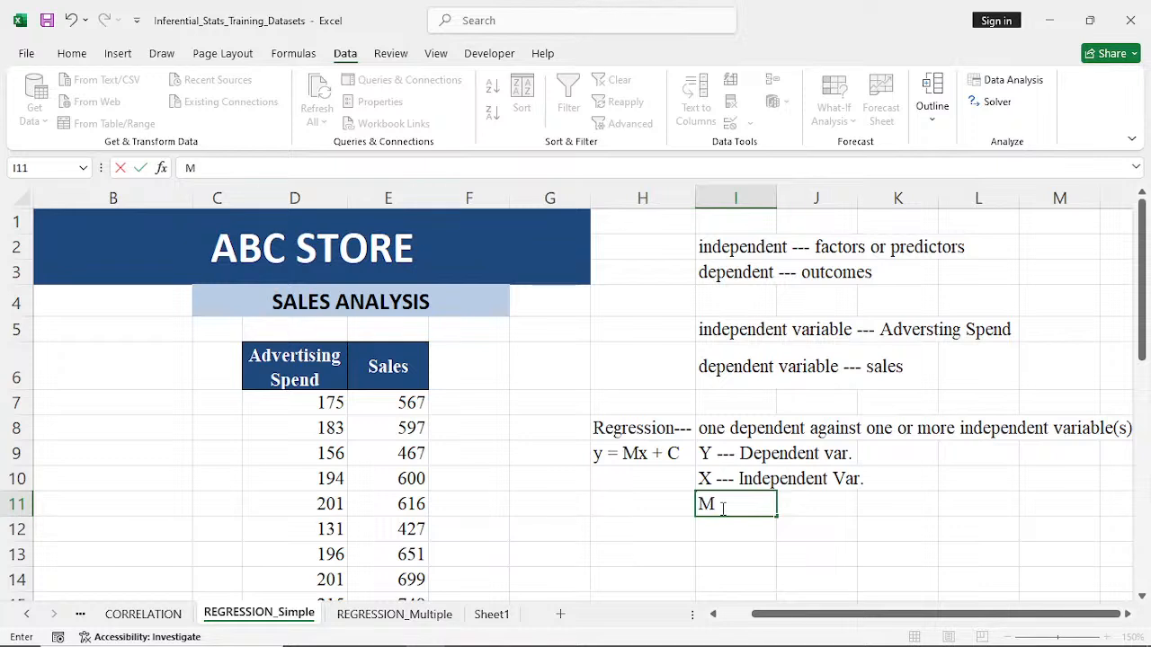
pyautogui.write(' ---')
pyautogui.write('c')
pyautogui.press('BackSpace')
pyautogui.write('Coeffi')
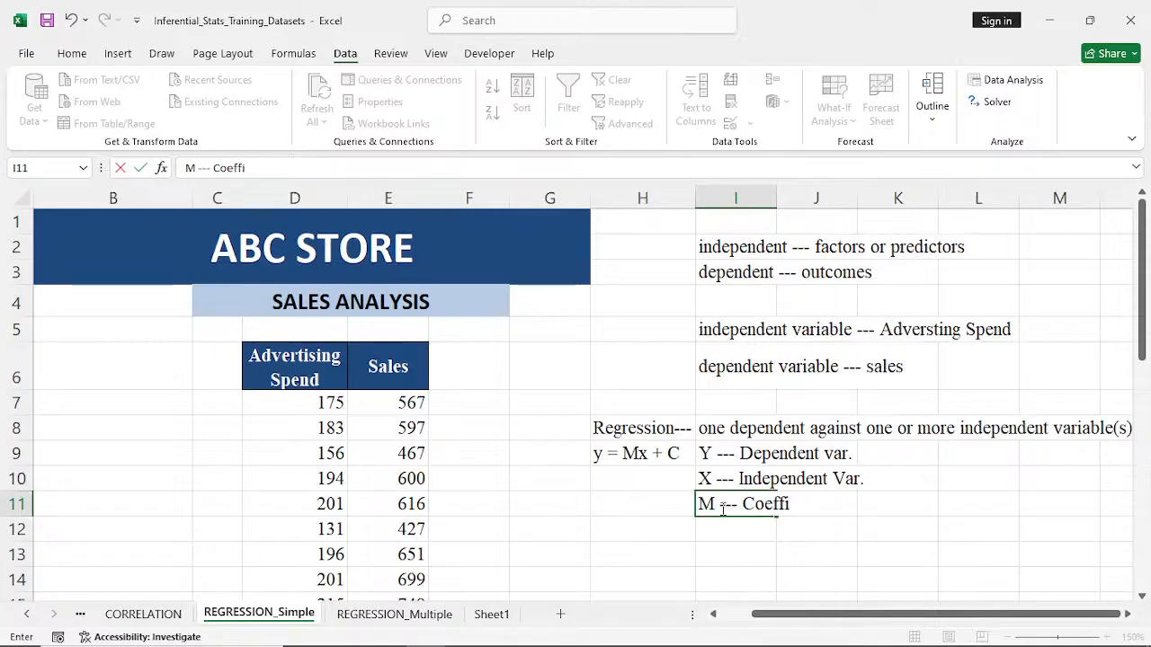
pyautogui.write('cient')
pyautogui.hotkey('ctrl', 'Return')
# - Enter the note "C --- Constant" in cell I12
pyautogui.click(744, 534)
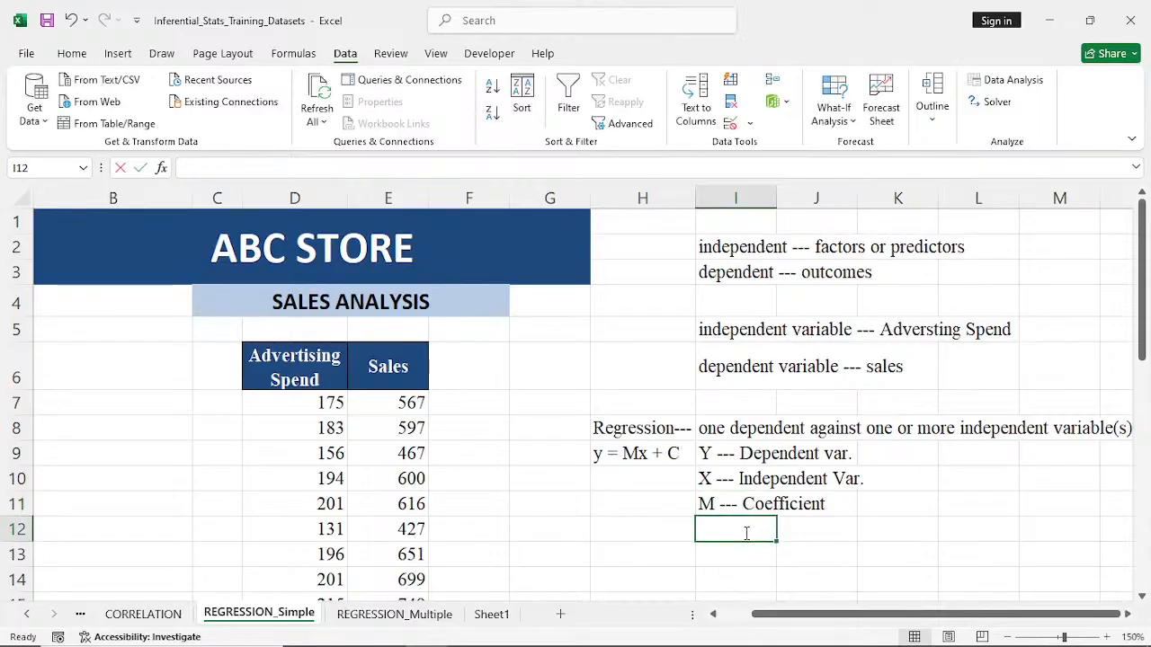
pyautogui.write('c')
pyautogui.press('BackSpace')
pyautogui.write('C')
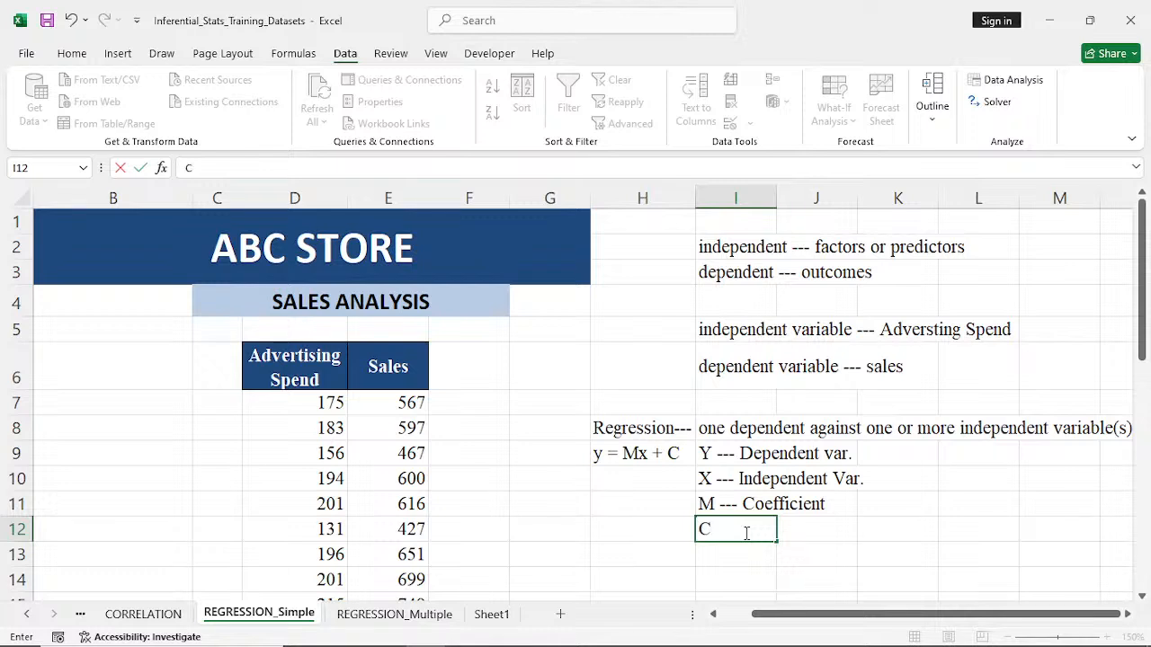
pyautogui.write(' --- Constan')
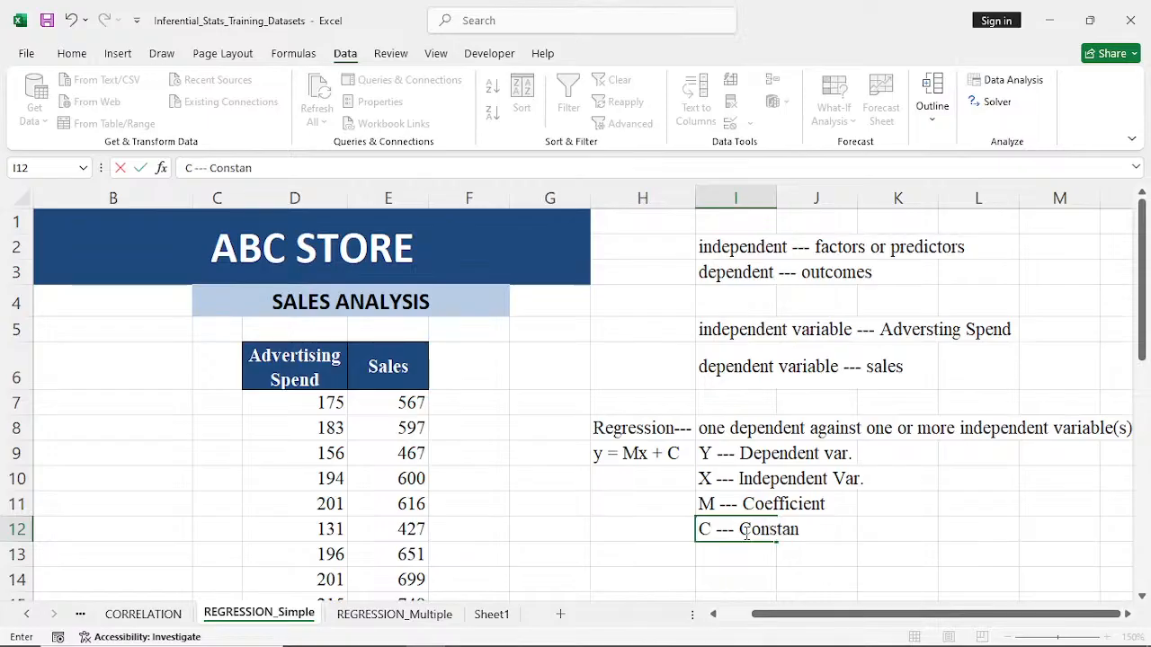
pyautogui.write('y')
pyautogui.press('BackSpace')
pyautogui.write('t')
pyautogui.click(758, 574)
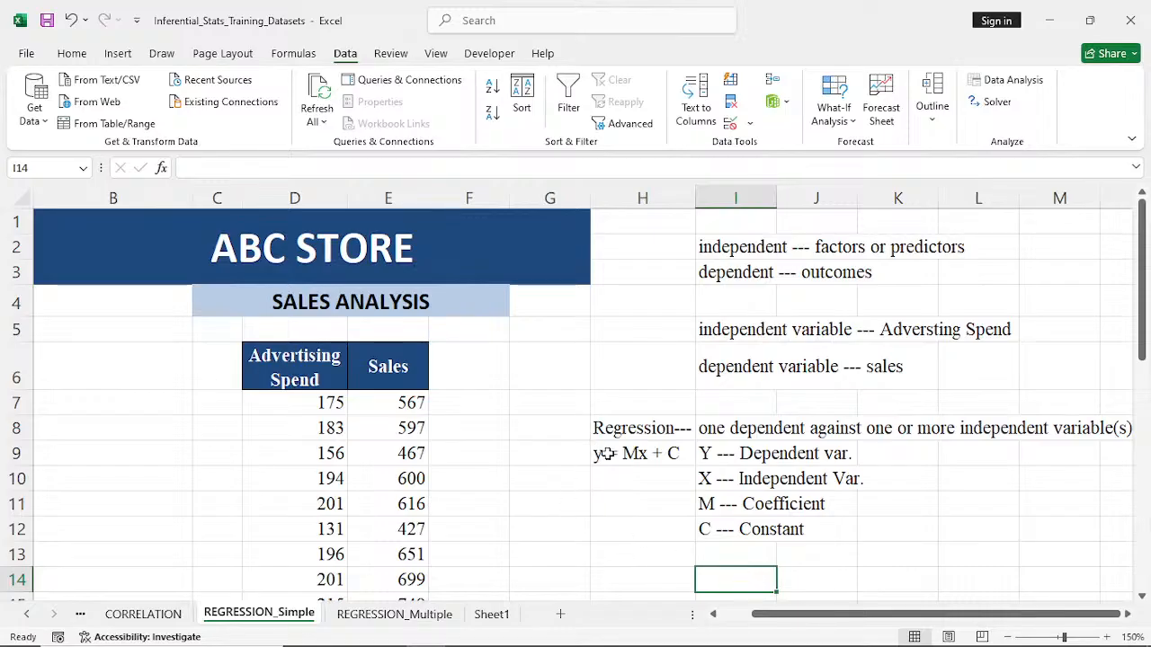
# - Write the applied regression equation "Ads = #sales + Constant" in cell H13
pyautogui.click(614, 559)
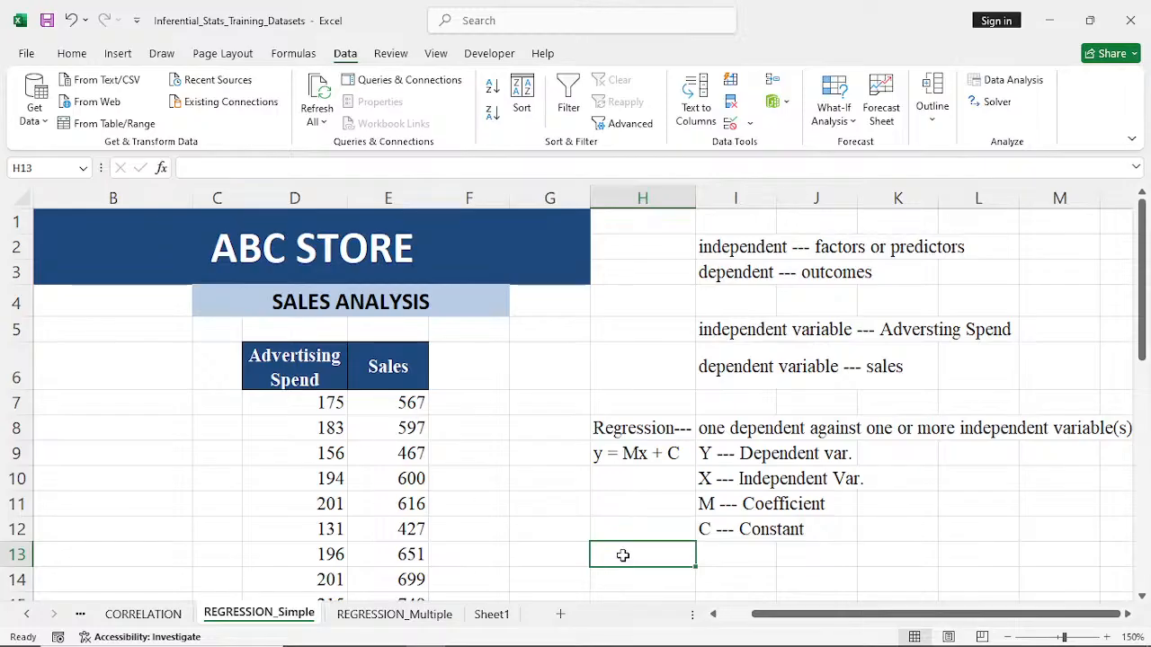
pyautogui.write('ad')
pyautogui.press('BackSpace')
pyautogui.press('BackSpace')
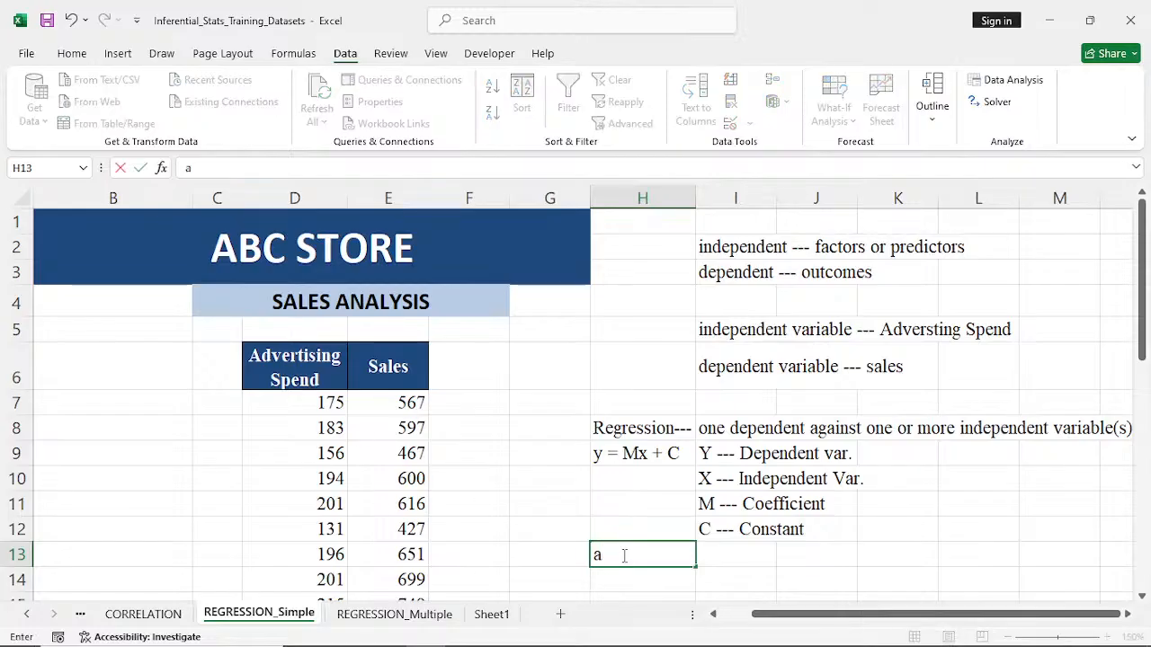
pyautogui.write('AS')
pyautogui.press('BackSpace')
pyautogui.write('ds = M')
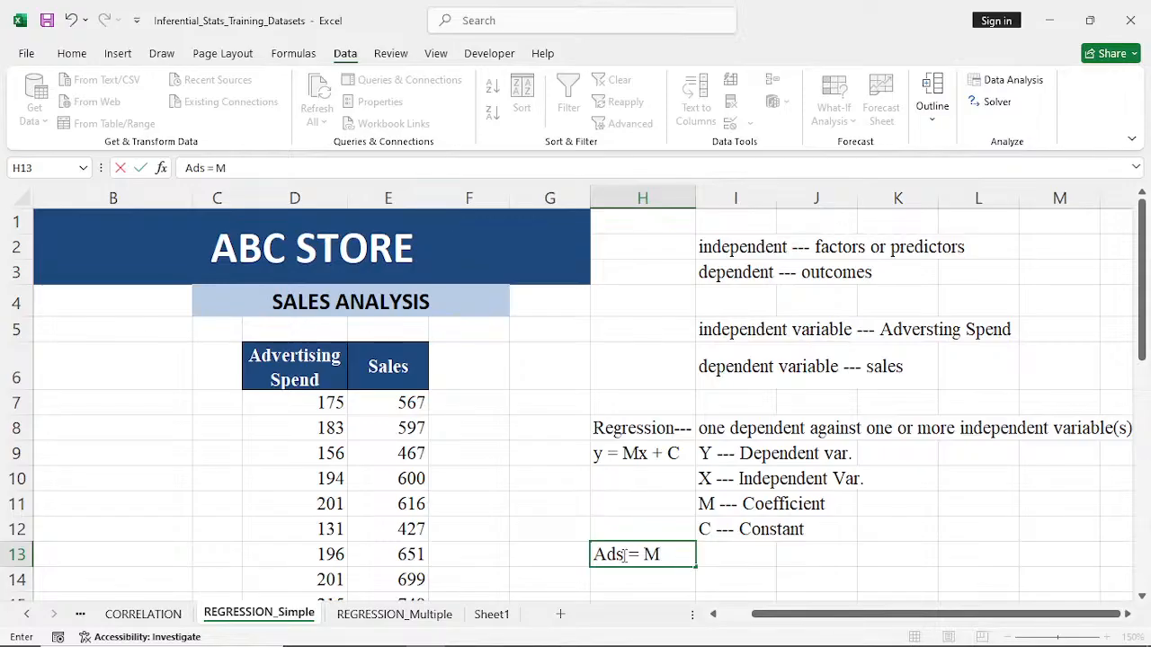
pyautogui.press('BackSpace')
pyautogui.write('$')
pyautogui.press('BackSpace')
pyautogui.write('#sales')
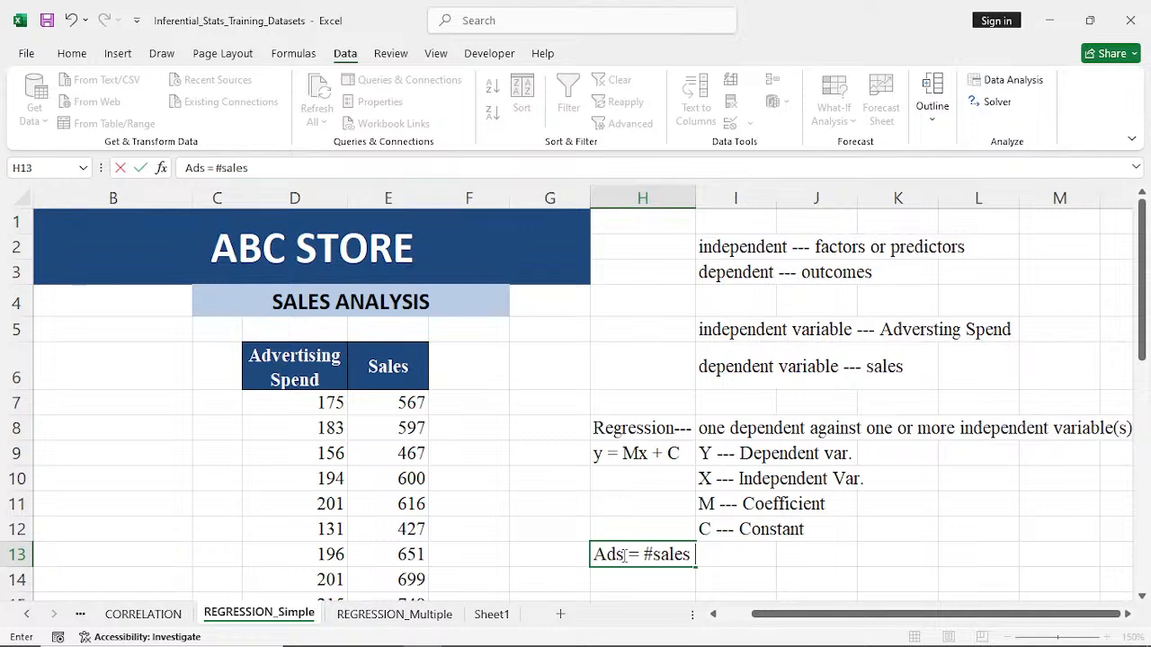
pyautogui.write(' + Con')
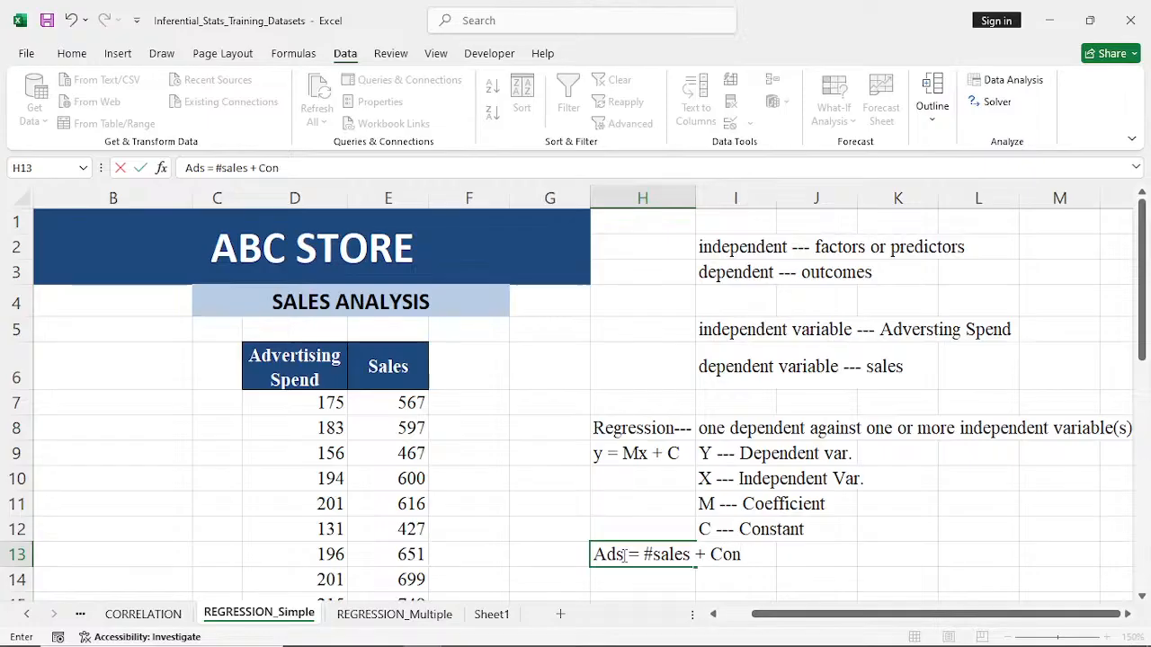
pyautogui.write('stant')
# - Move the applied regression equation from cell H13 down to cell H14
pyautogui.click(964, 550)
pyautogui.click(627, 543)
pyautogui.moveTo(626, 543); pyautogui.dragTo(642, 583)
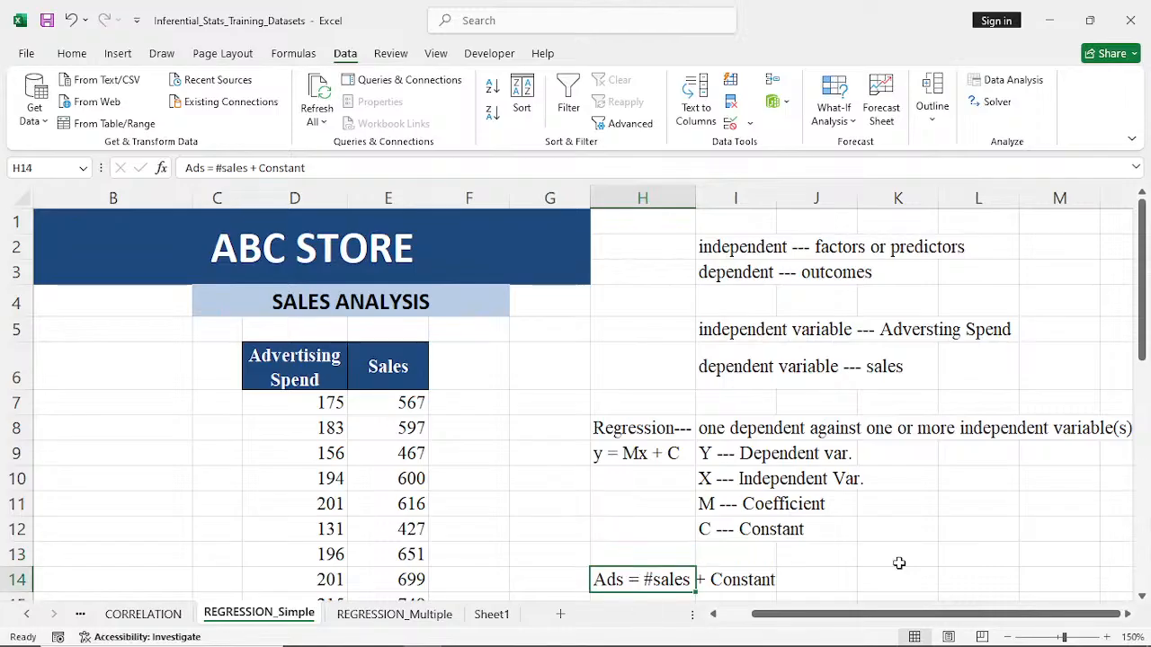
pyautogui.click(899, 563)
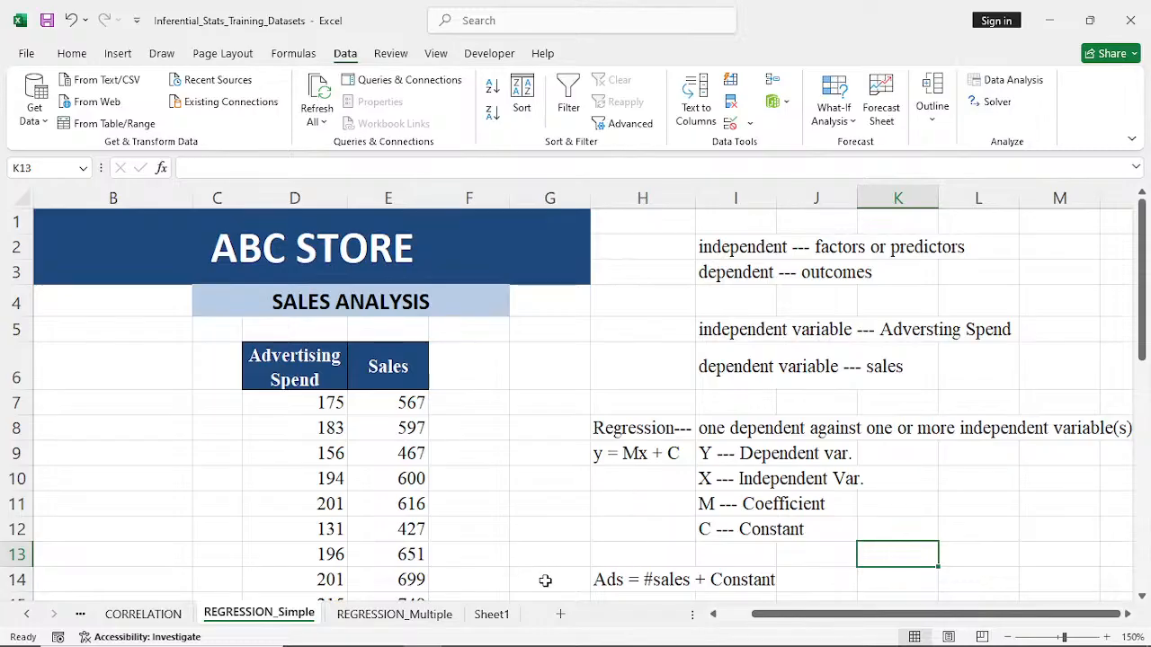
# - Enter the note "--- Simple Linear Regression Model" in cell J14, beside the applied equation
pyautogui.click(809, 583)
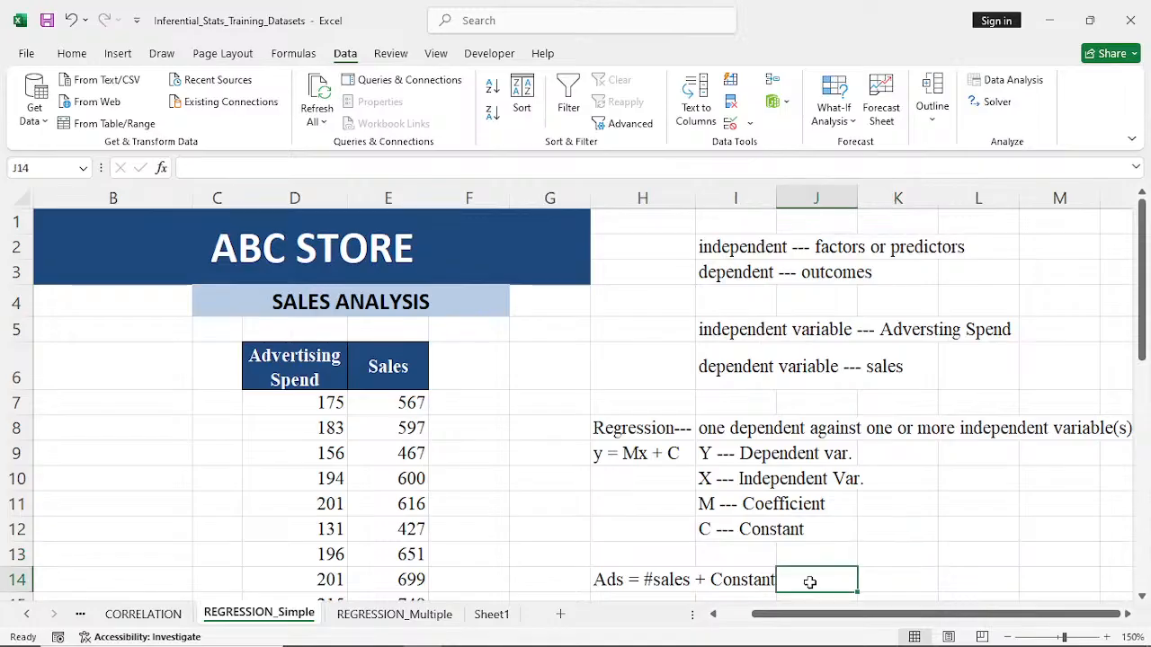
pyautogui.write('---')
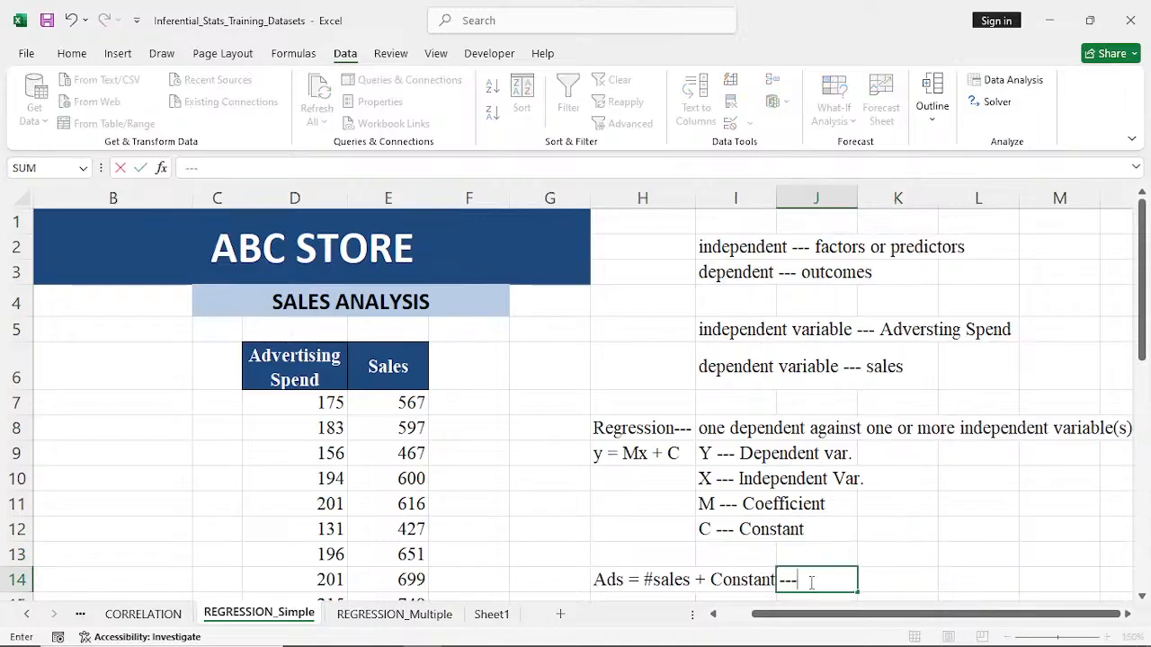
pyautogui.write(' Simple ')
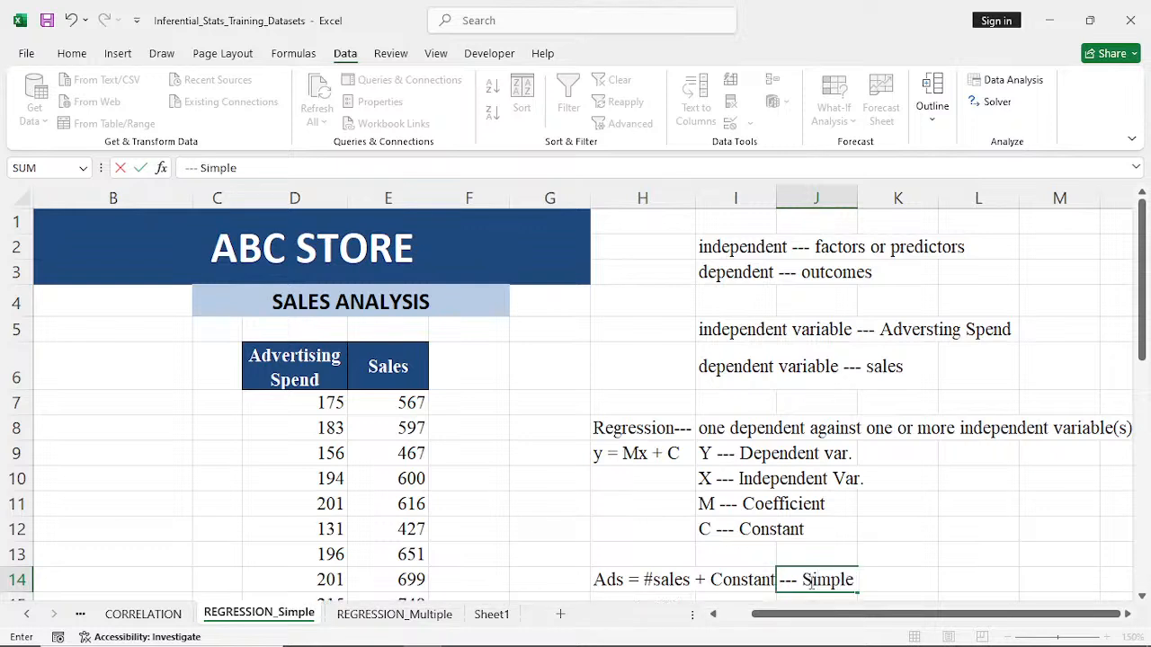
pyautogui.write('Lin')
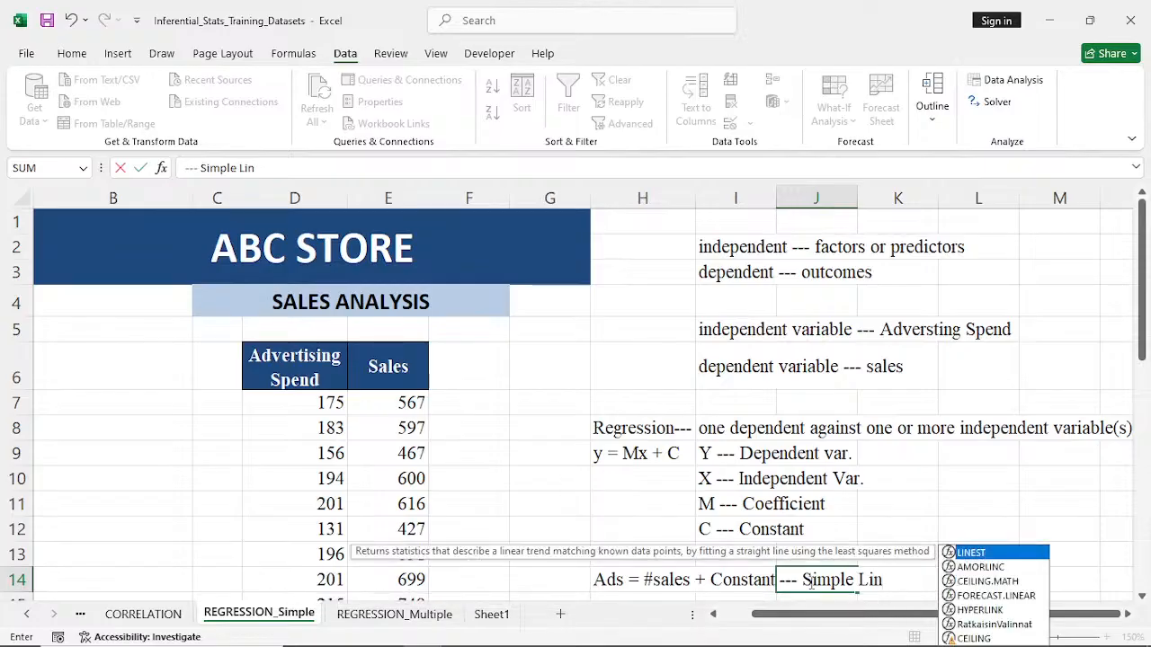
pyautogui.write('ear Re')
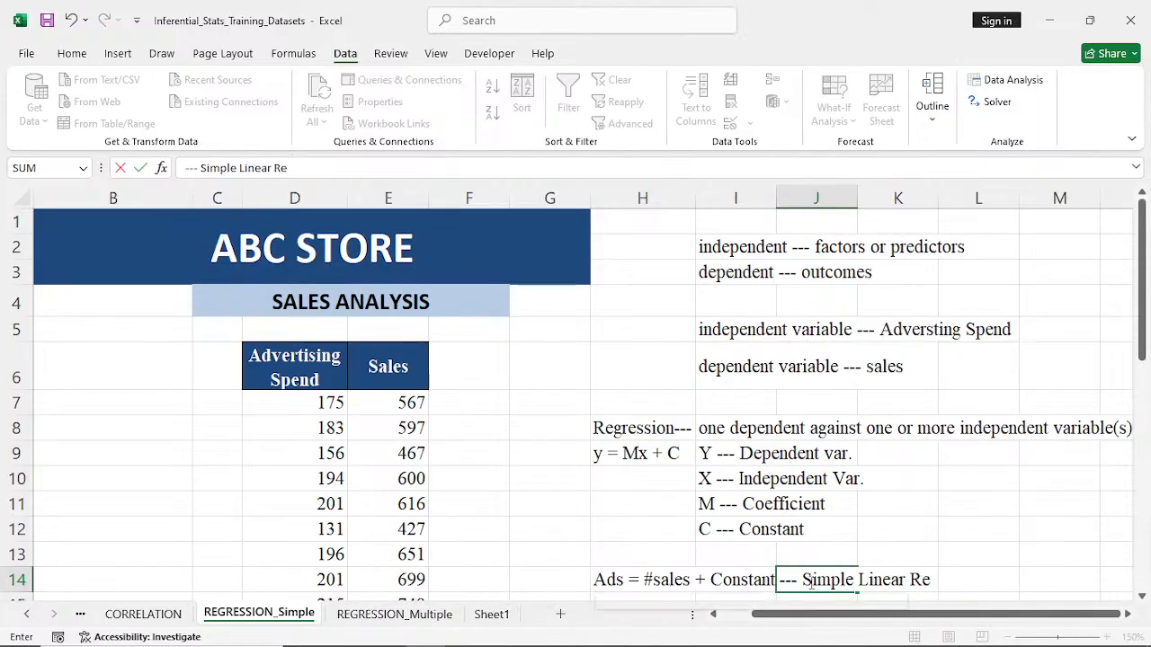
pyautogui.write('gr')
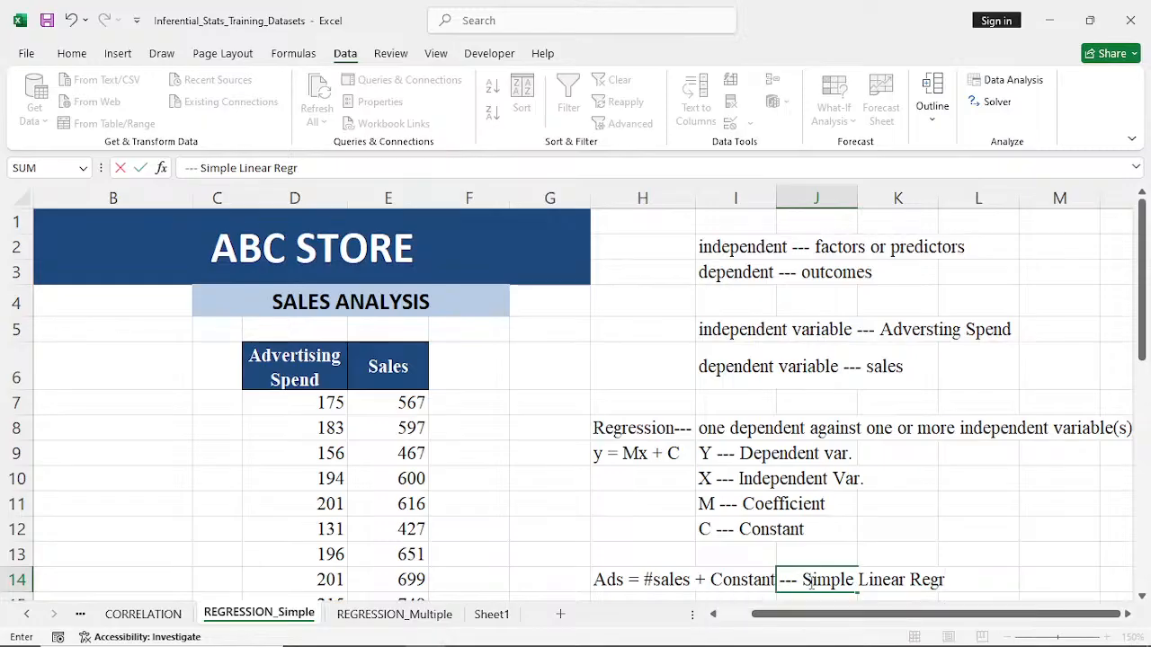
pyautogui.write('ession Model')
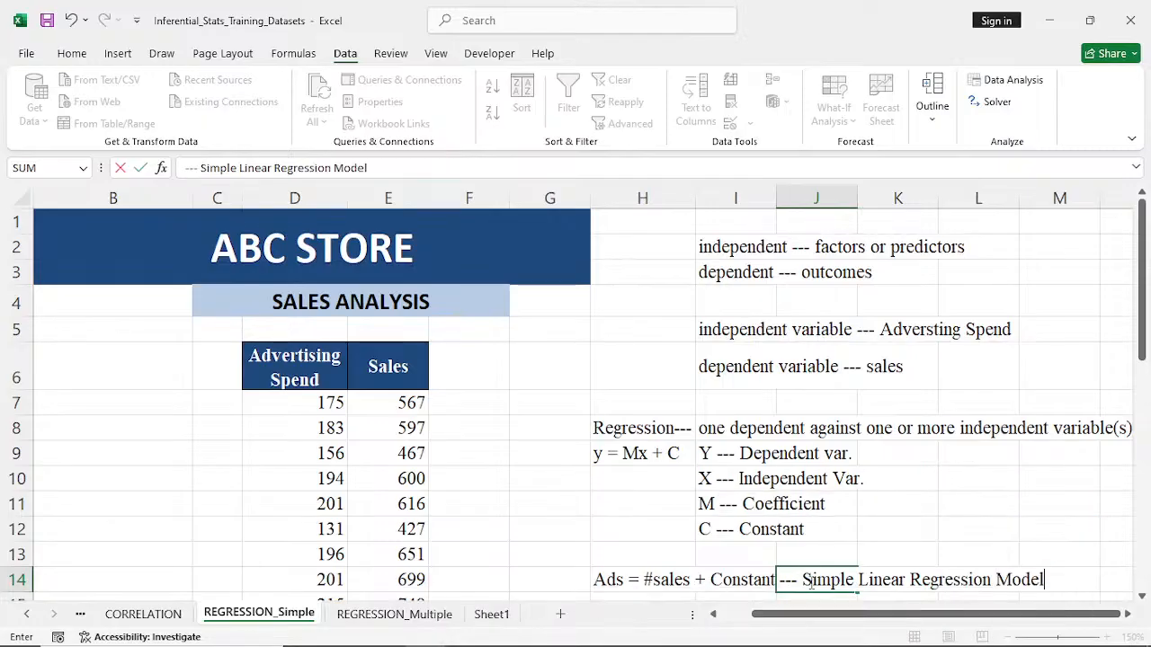
pyautogui.click(926, 540)
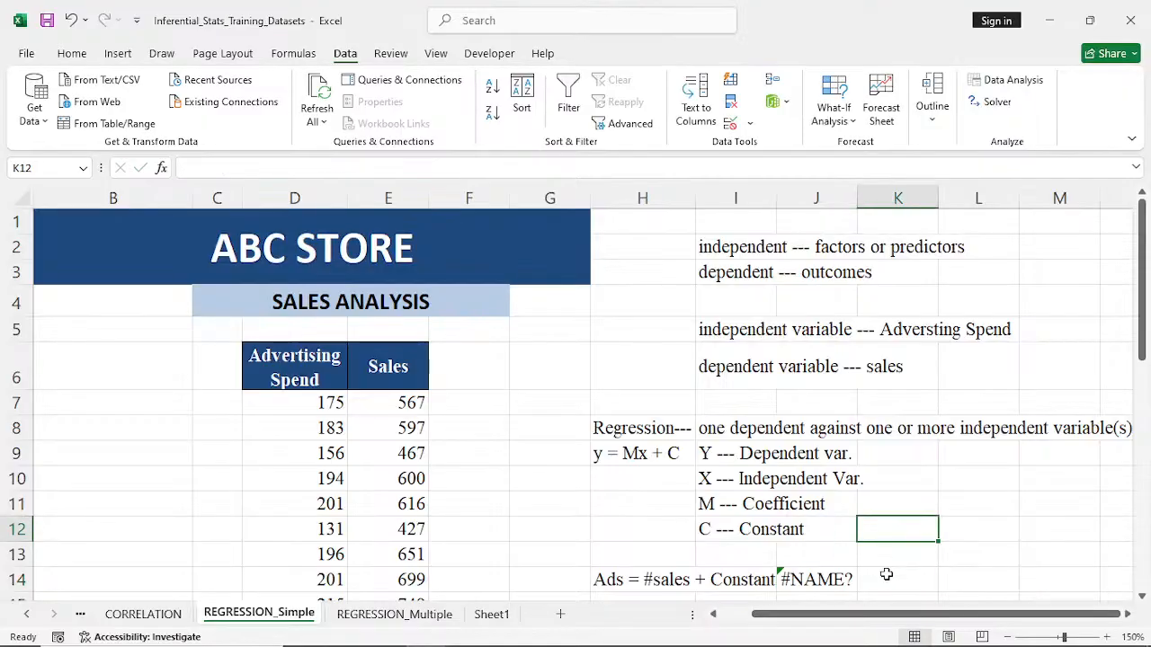
# - Remove the leading equals sign from cell J14 so that it holds the text "--- Simple Linear Regression Model"
pyautogui.click(802, 580)
pyautogui.doubleClick(802, 580)
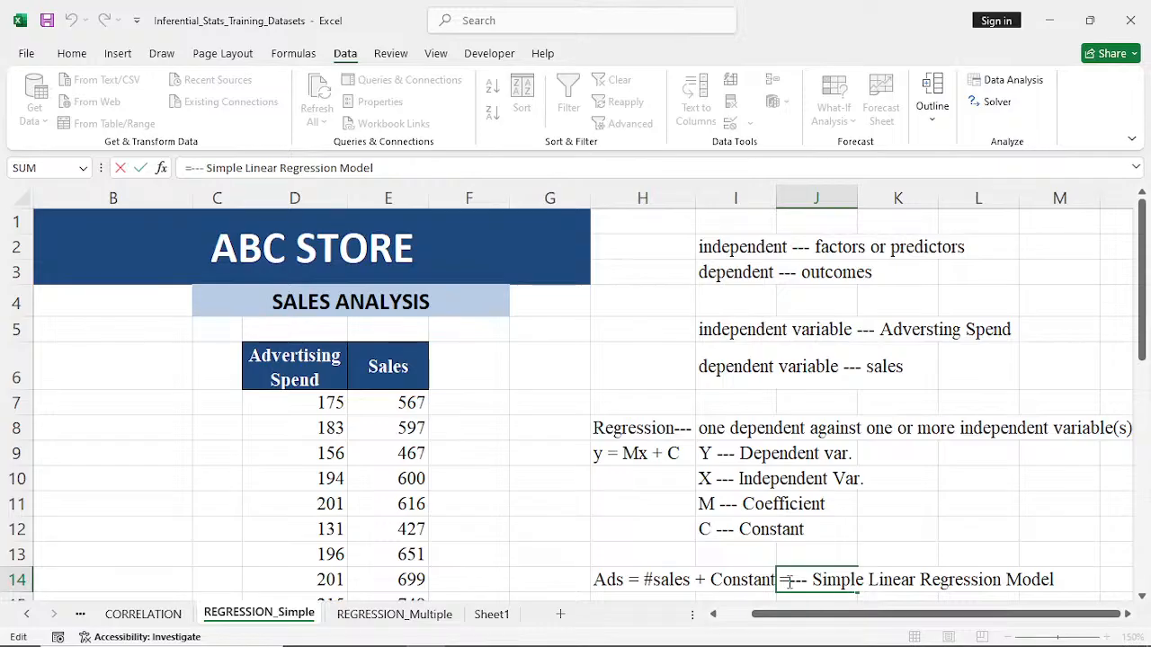
pyautogui.press('BackSpace')
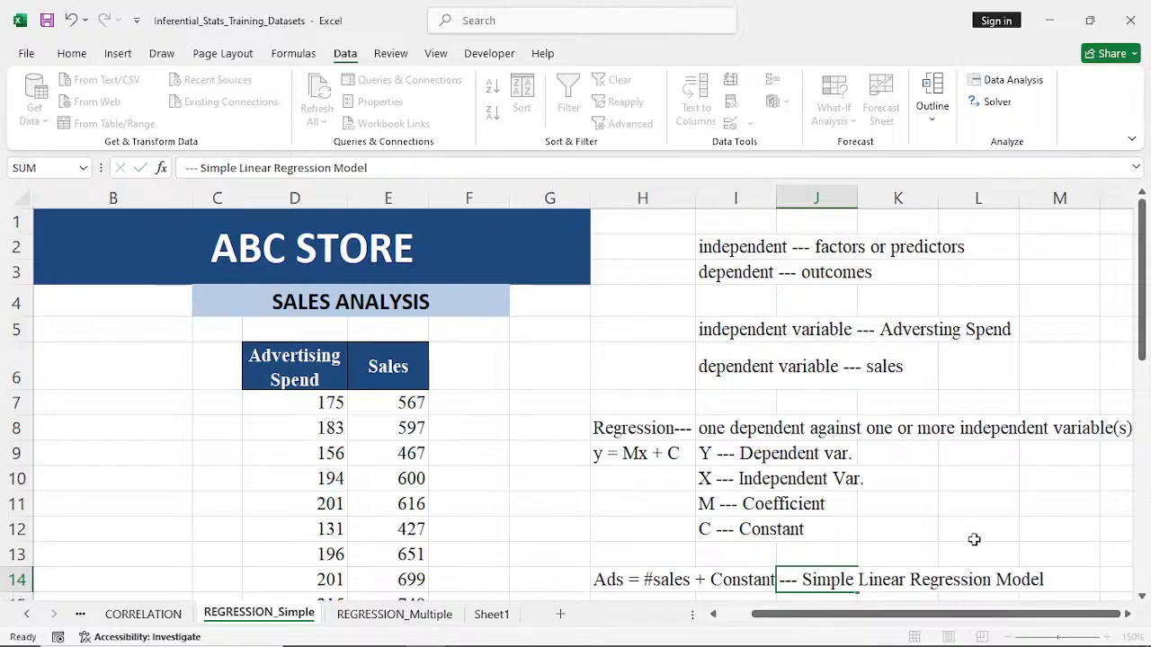
pyautogui.click(975, 536)
pyautogui.click(802, 580)
pyautogui.doubleClick(796, 580)
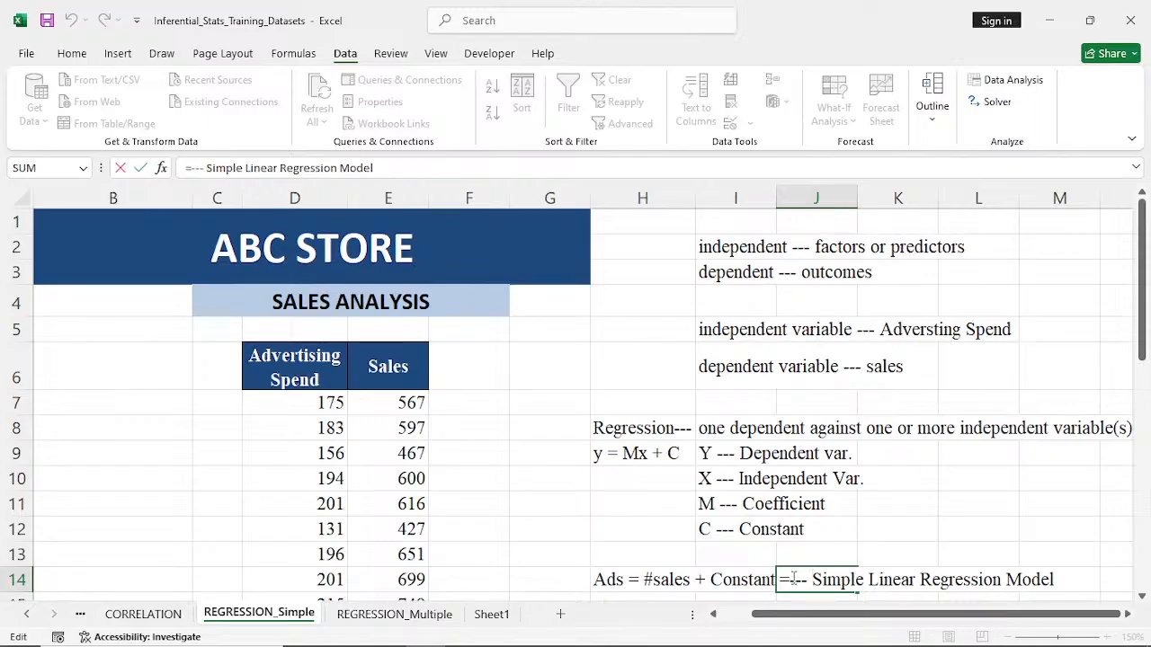
pyautogui.press('BackSpace')
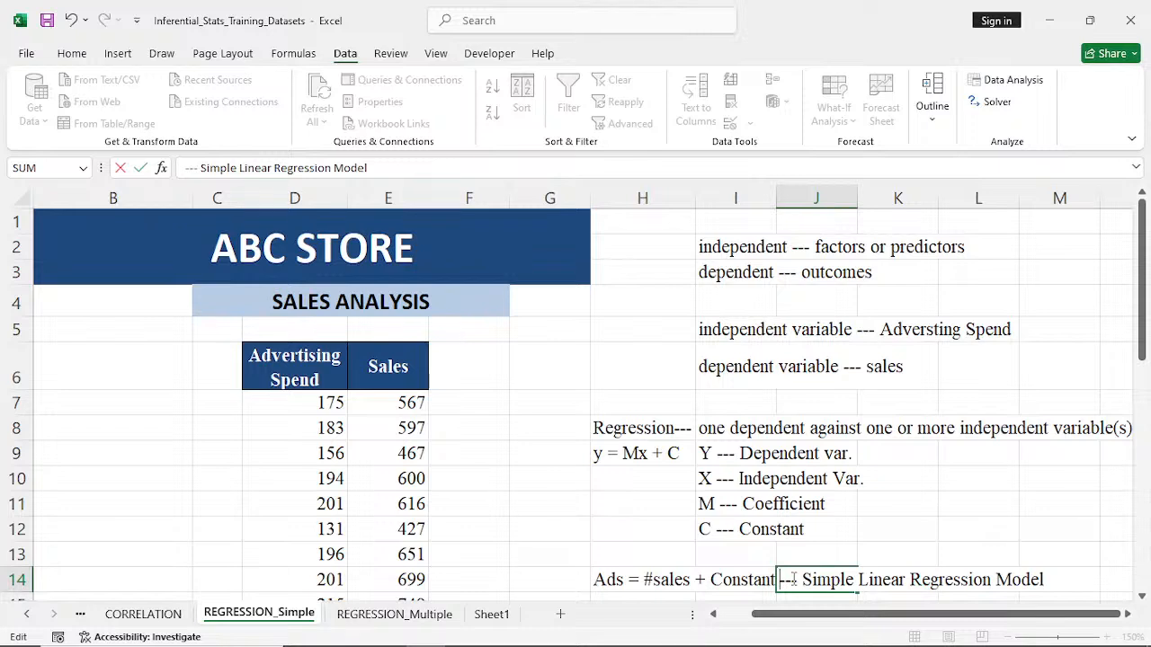
pyautogui.click(932, 548)
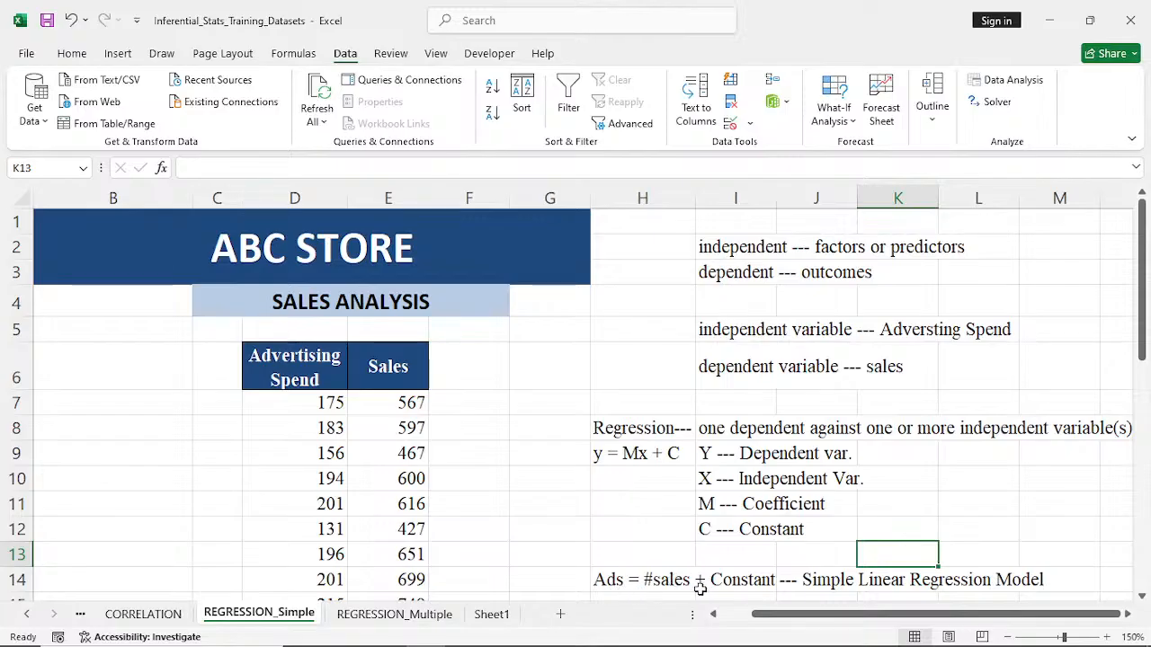
# - Correct the applied equation in cell H14 to read "Sales = #Ads + Constant"
pyautogui.doubleClick(614, 581)
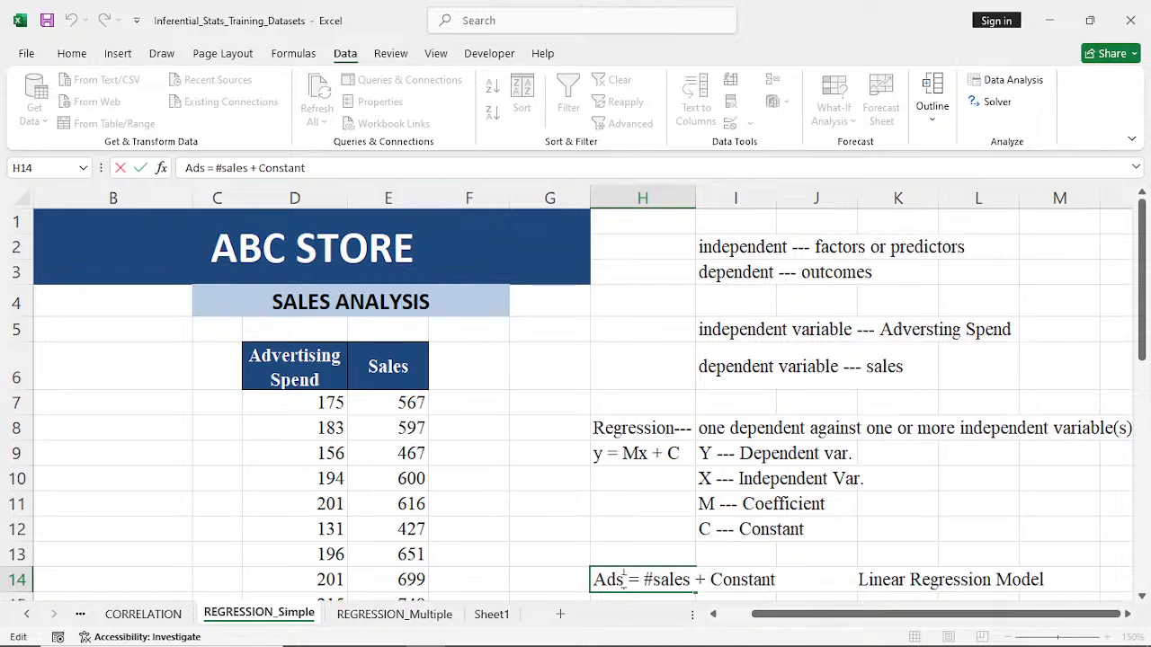
pyautogui.press('BackSpace')
pyautogui.press('BackSpace')
pyautogui.press('BackSpace')
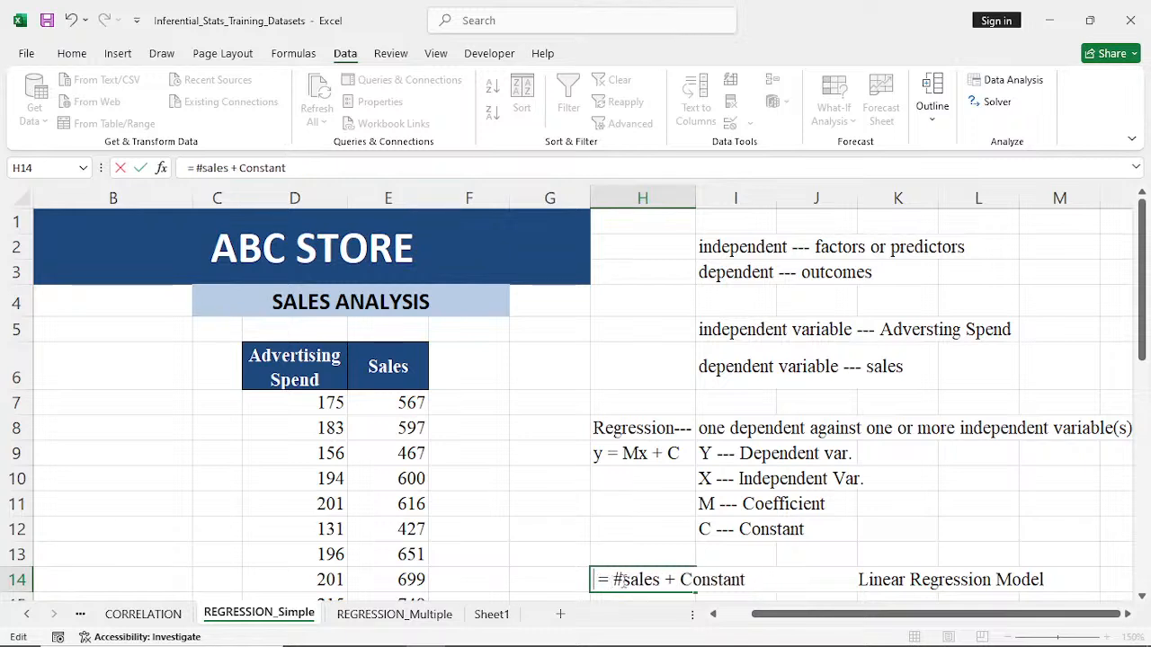
pyautogui.write('Sales')
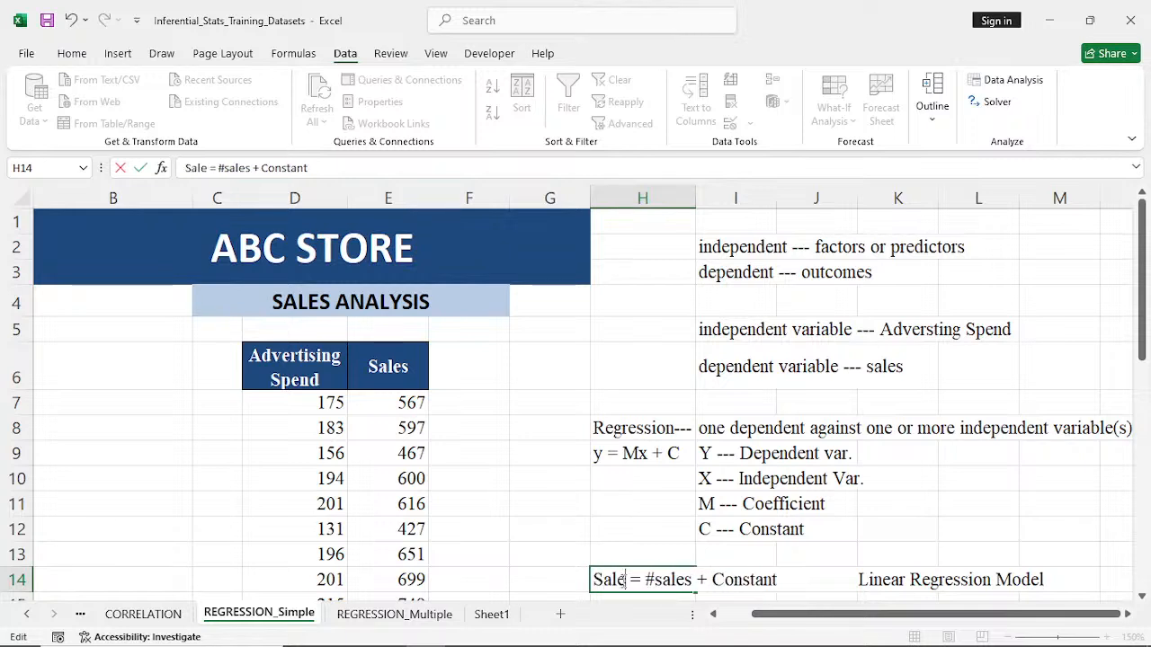
pyautogui.click(701, 579)
pyautogui.press('BackSpace')
pyautogui.press('BackSpace')
pyautogui.press('BackSpace')
pyautogui.press('BackSpace')
pyautogui.press('BackSpace')
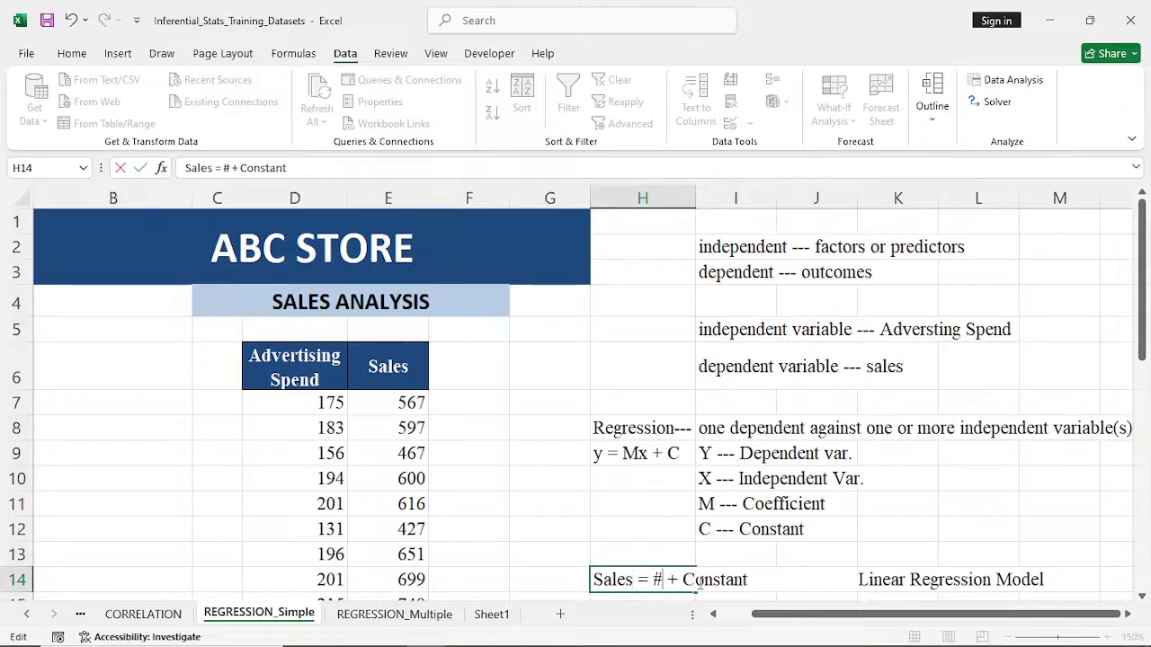
pyautogui.write('Ads')
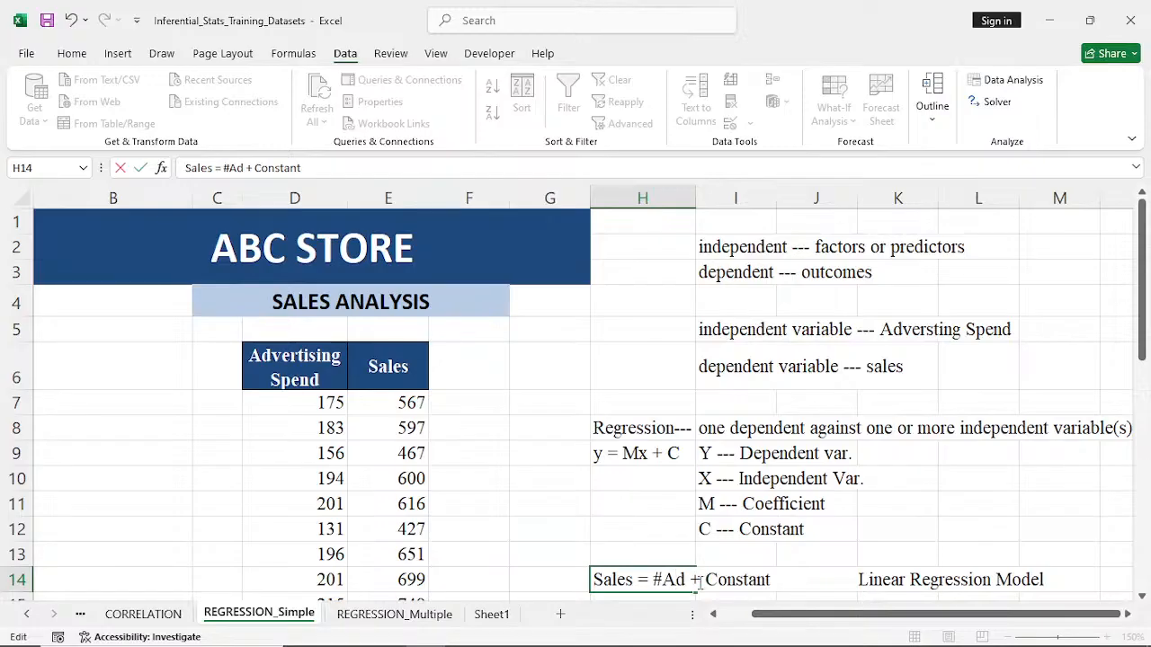
pyautogui.click(836, 554)
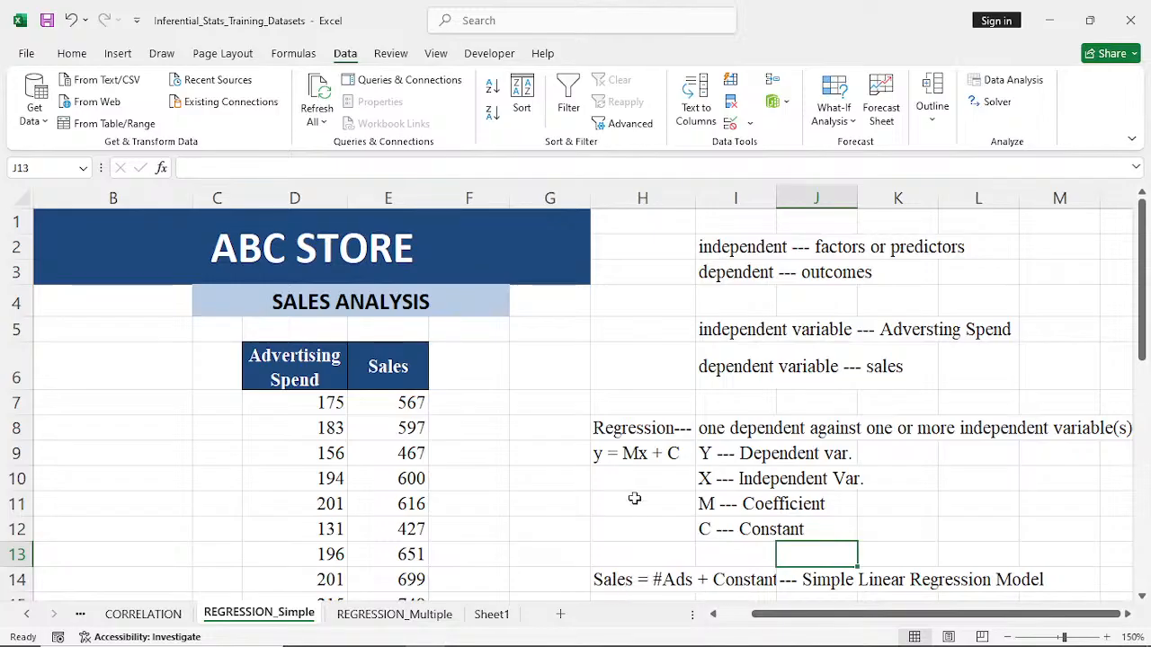
pyautogui.click(618, 456)
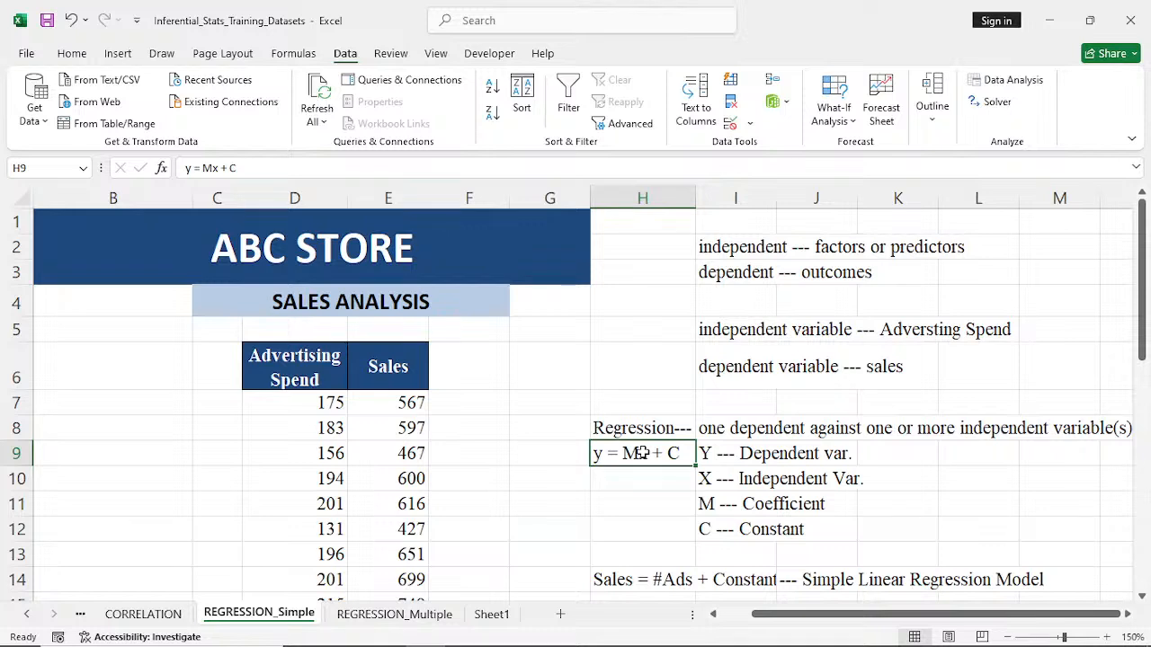
# - Start a Regression analysis from the Data Analysis tools and set the Y range to the Sales column, $E$6:$E$36
pyautogui.click(323, 433)
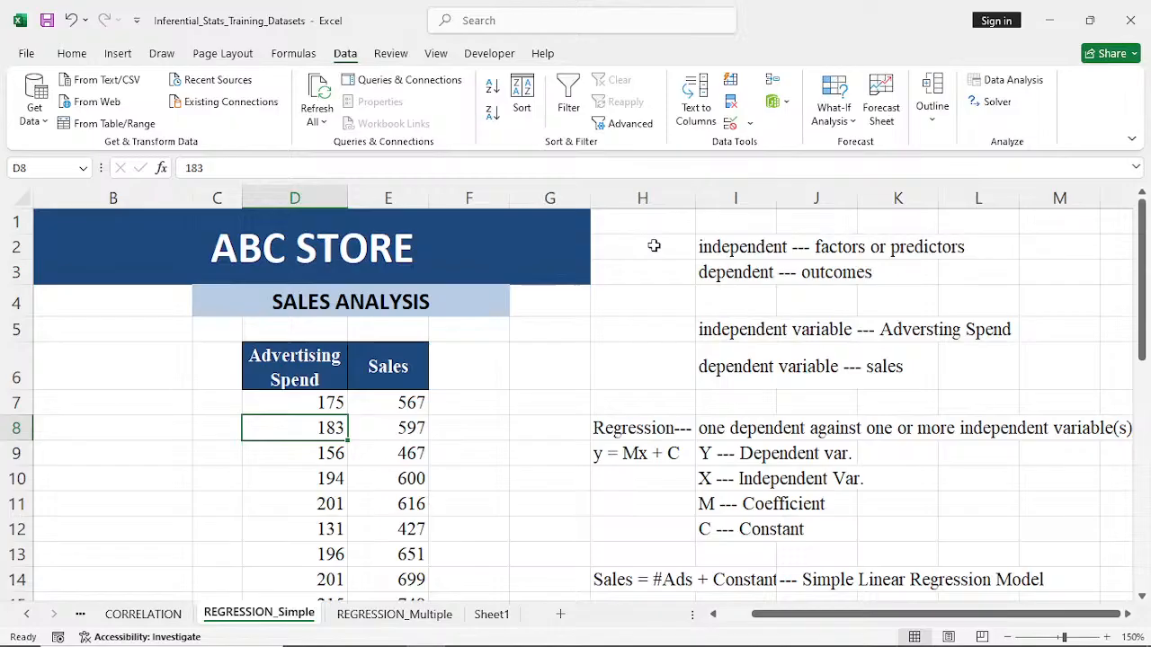
pyautogui.click(1005, 80)
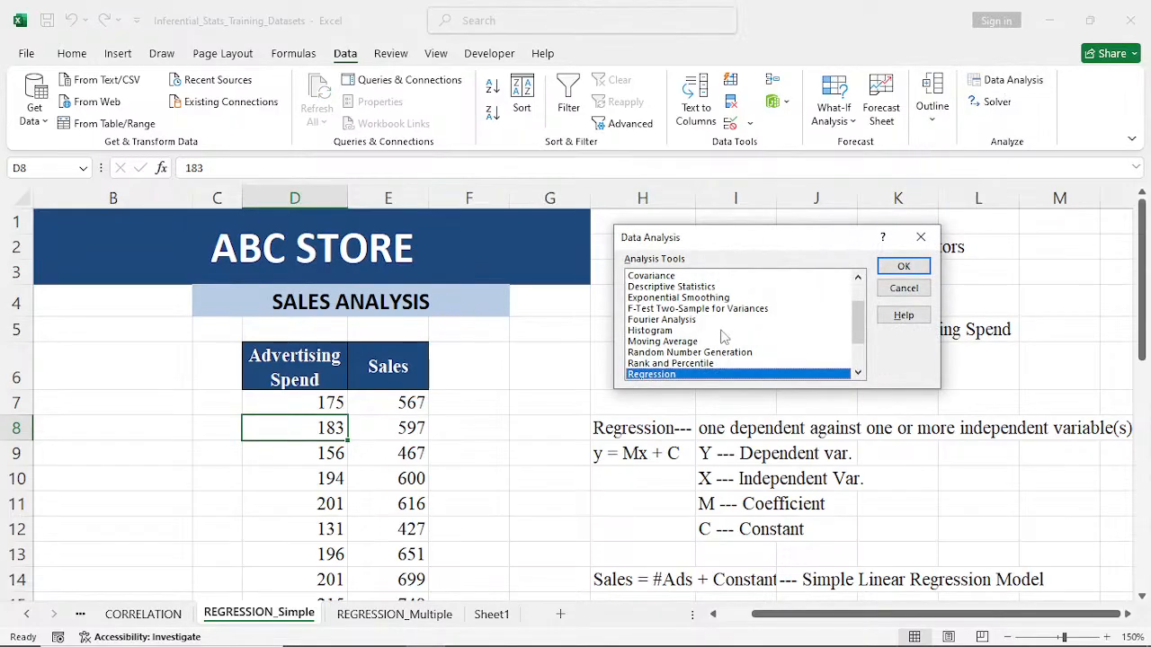
pyautogui.click(903, 266)
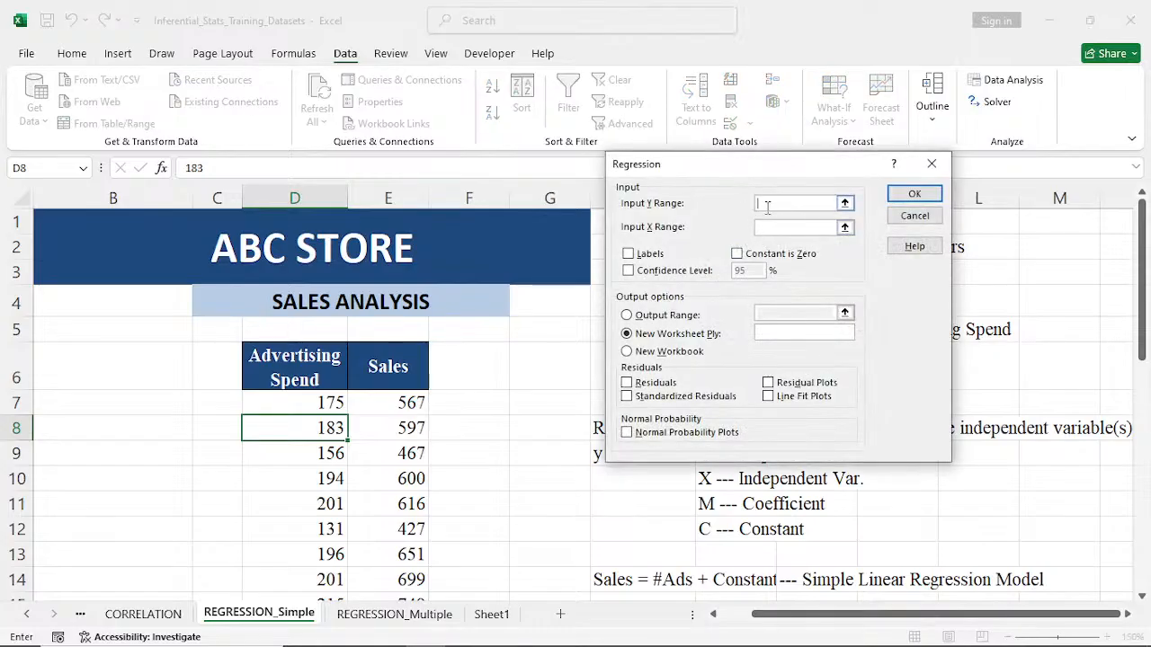
pyautogui.moveTo(769, 175); pyautogui.dragTo(843, 161)
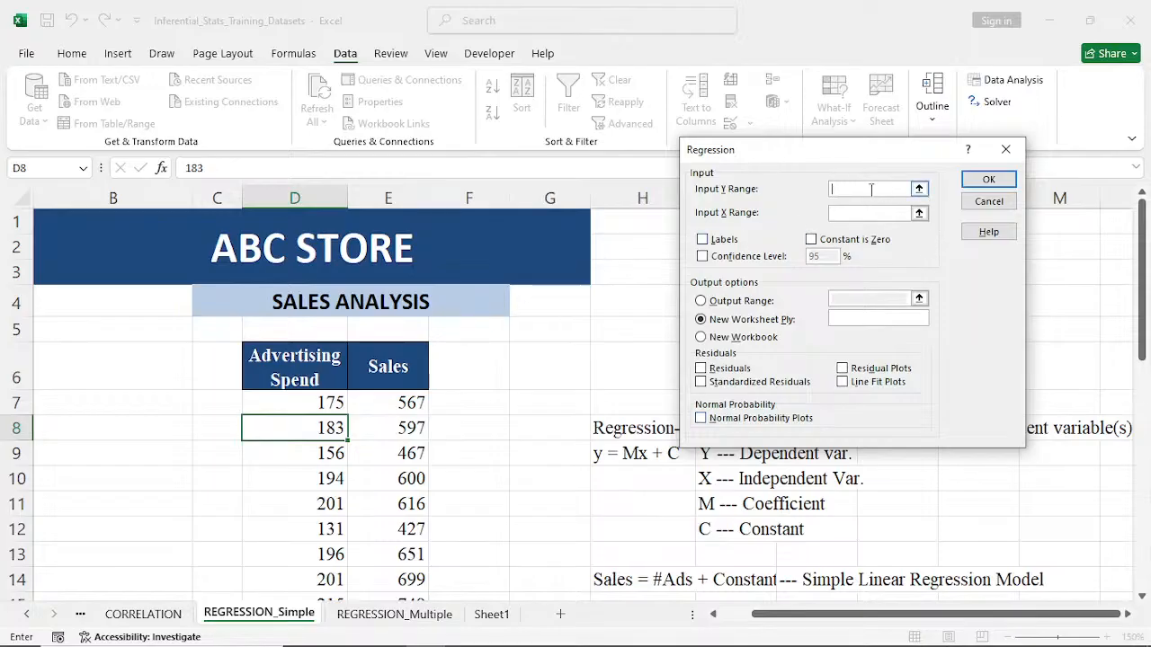
pyautogui.click(373, 366)
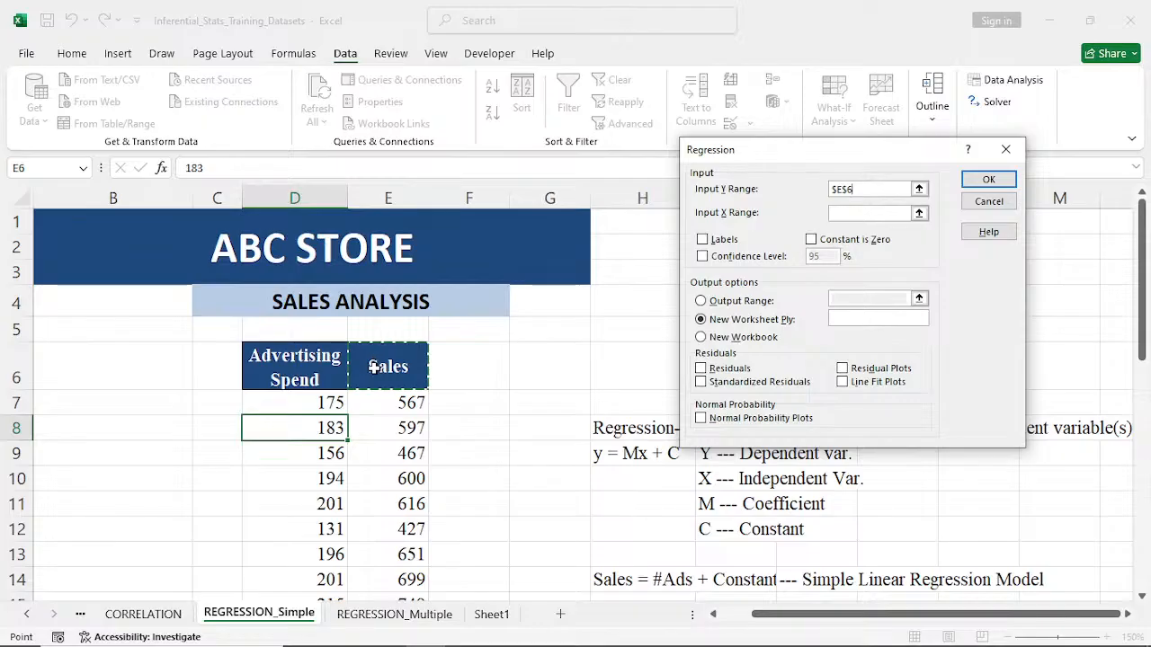
pyautogui.hotkey('ctrl', 'shift', 'Down')
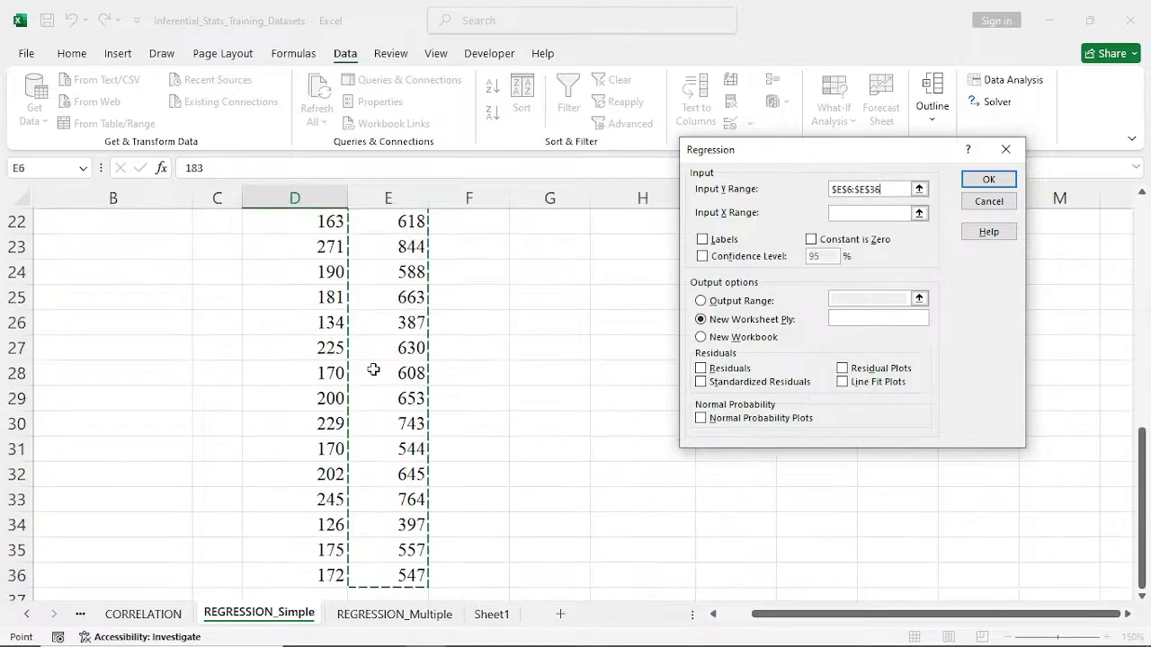
pyautogui.scroll(7, 374, 369)
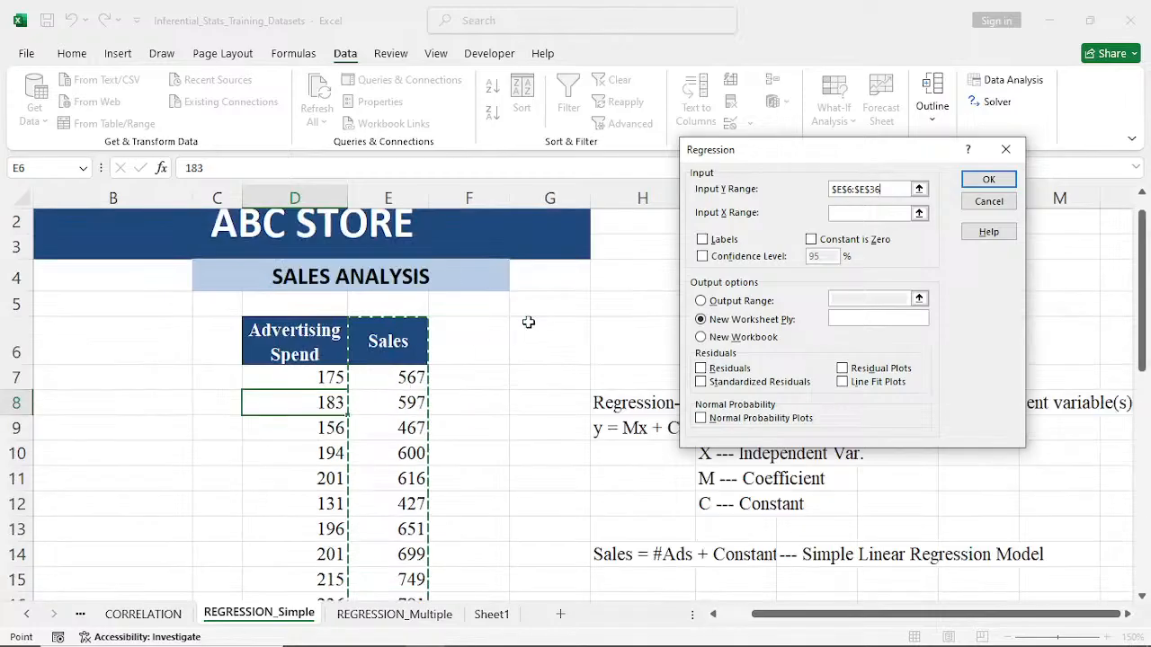
# - Set the regression's X range to the Advertising Spend column, $D$6:$D$36, and enable Labels for the header row
pyautogui.click(853, 214)
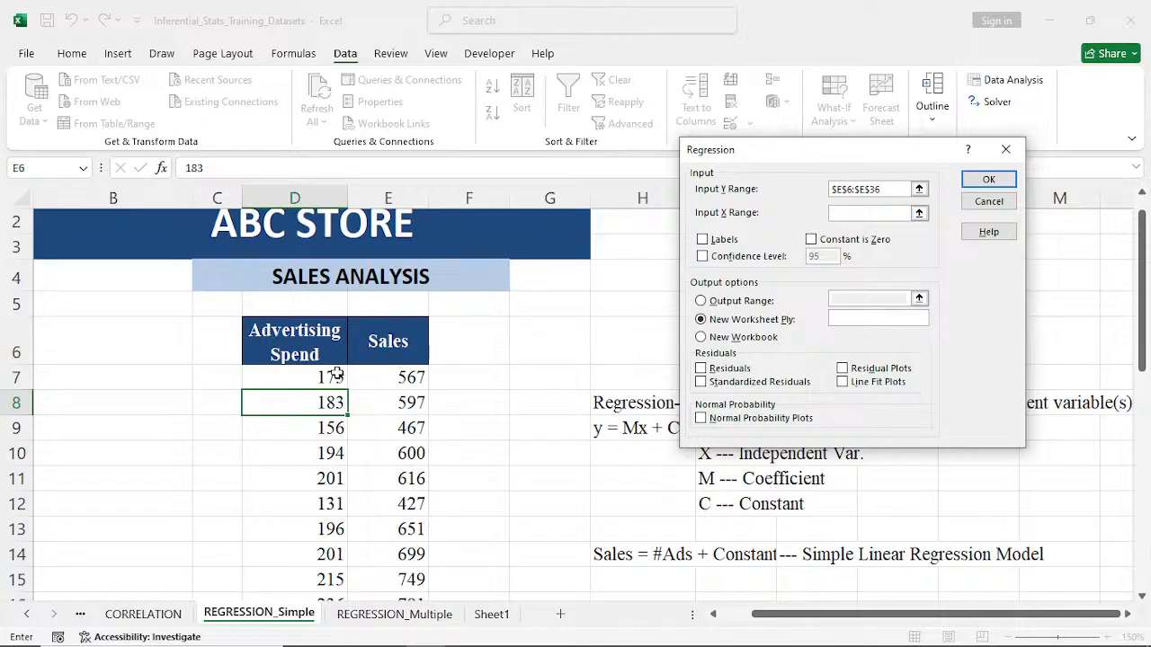
pyautogui.click(279, 346)
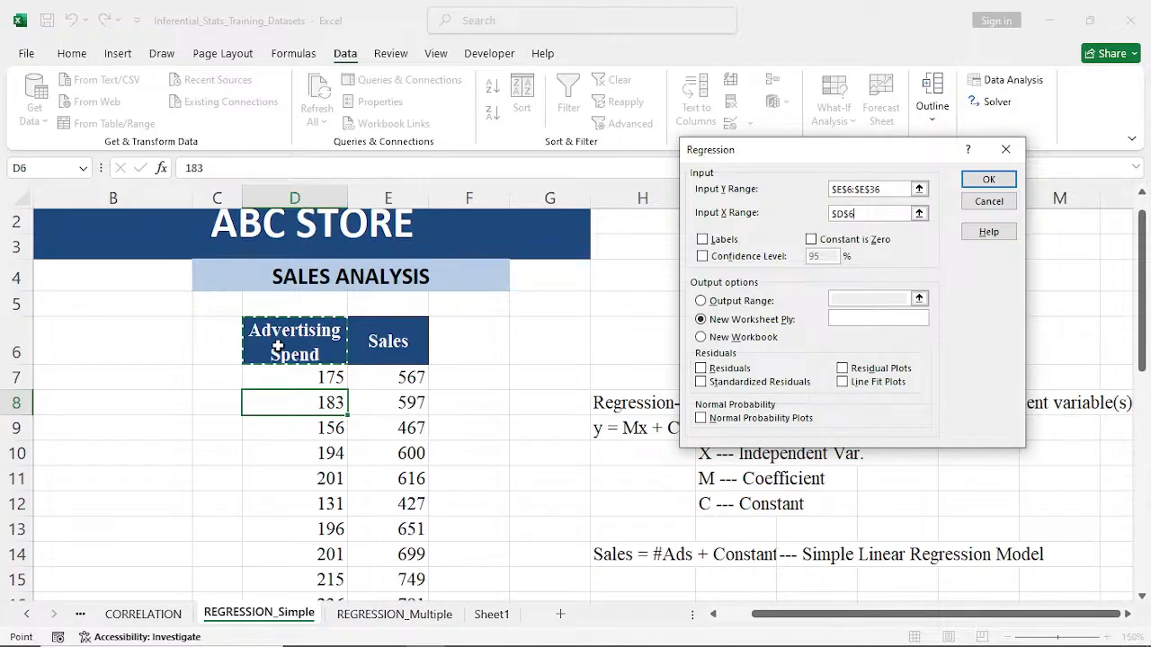
pyautogui.hotkey('ctrl', 'shift', 'Down')
pyautogui.scroll(7, 279, 346)
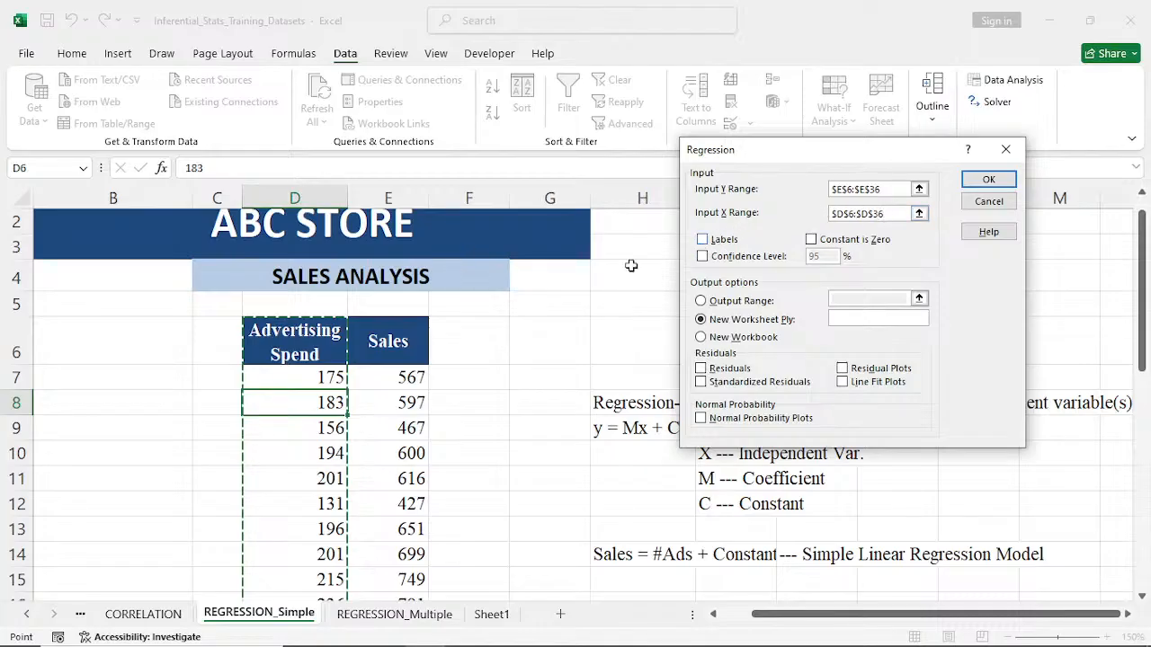
pyautogui.click(704, 241)
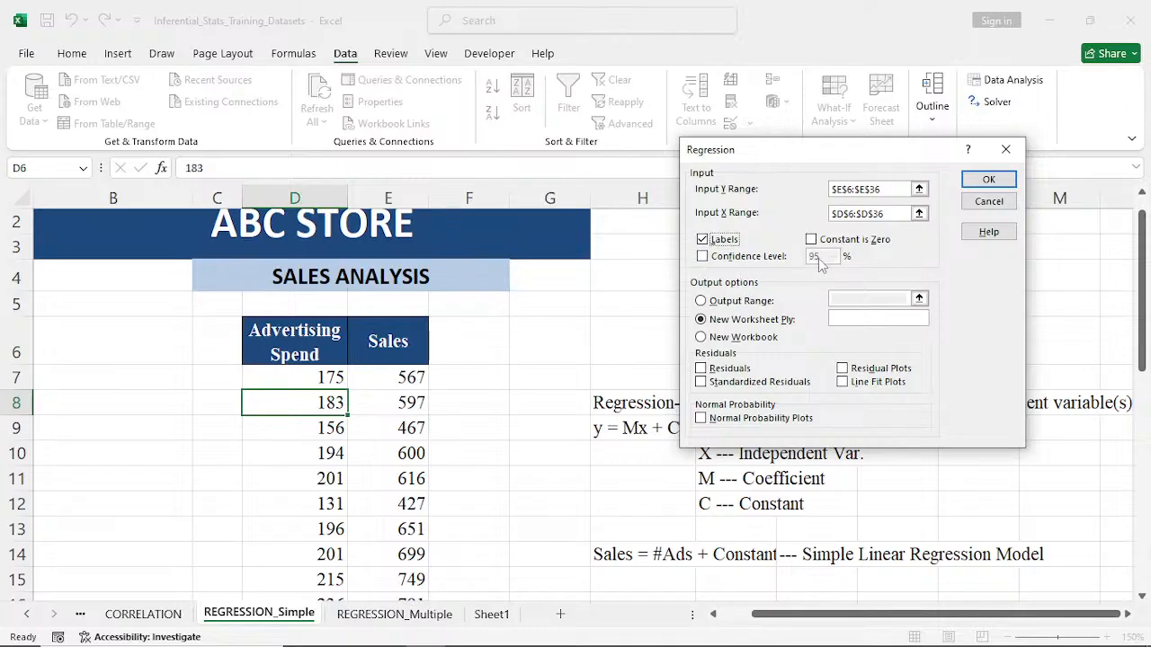
pyautogui.click(702, 256)
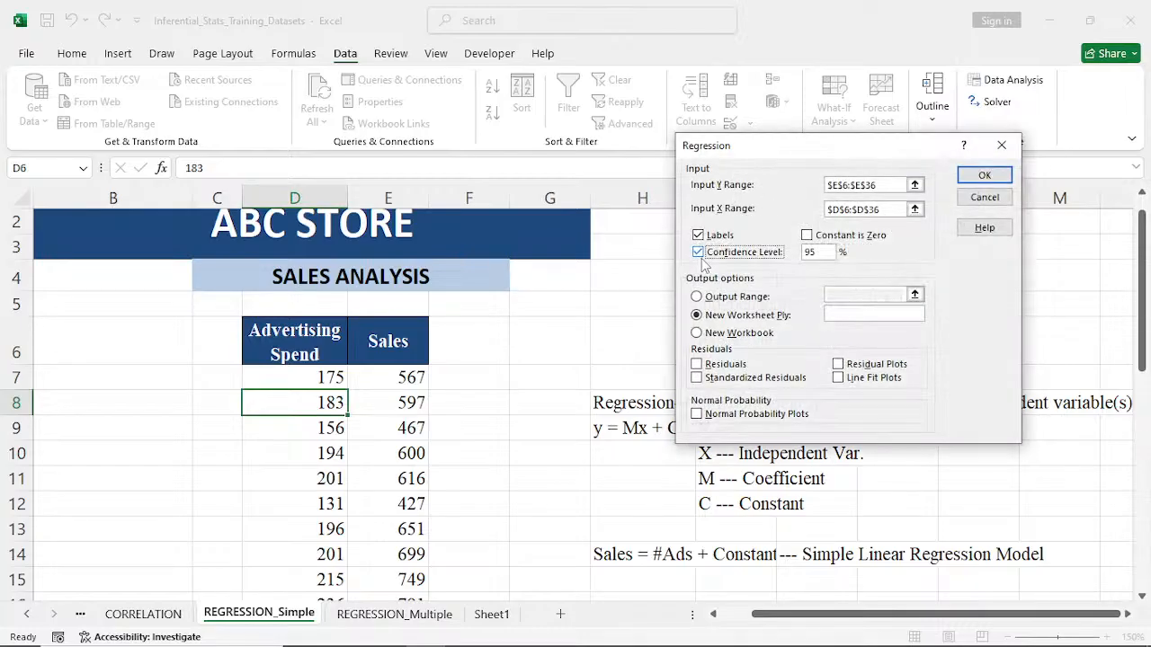
pyautogui.click(815, 254)
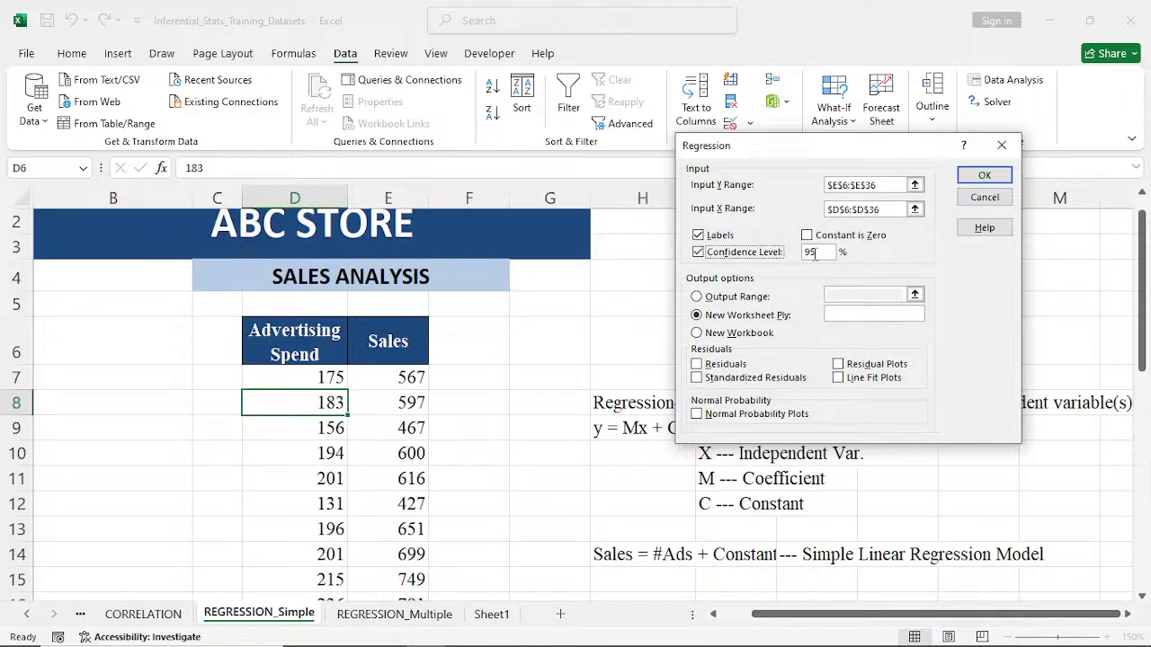
pyautogui.click(700, 256)
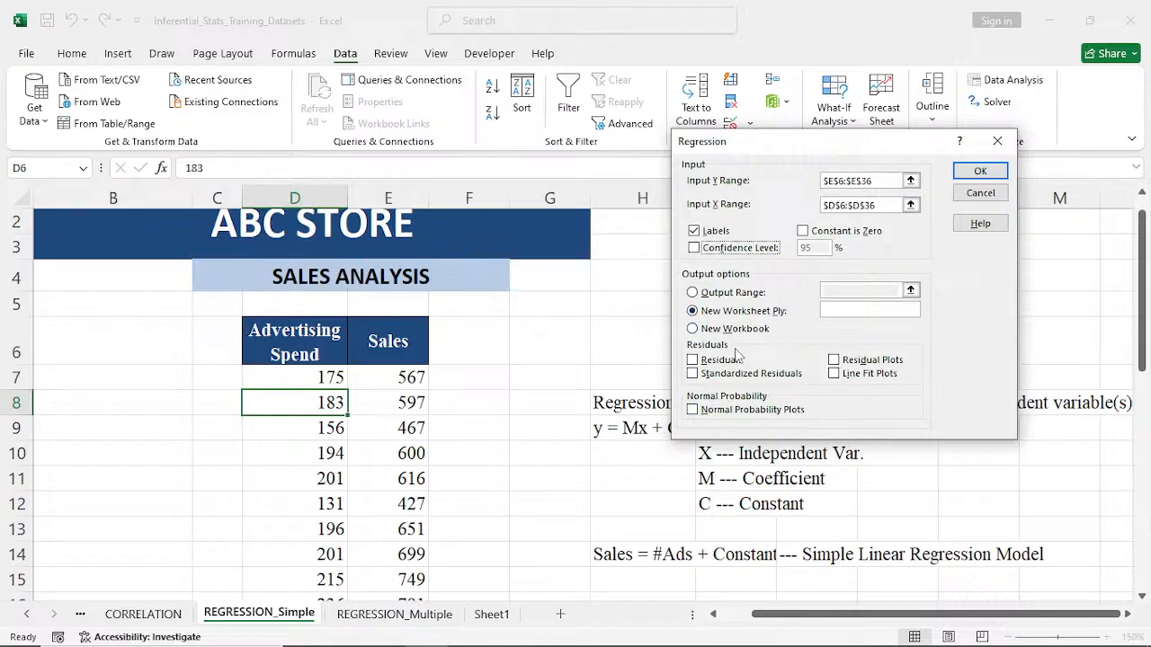
# - Enable Normal Probability Plots and run the regression with its output on a new worksheet
pyautogui.click(694, 413)
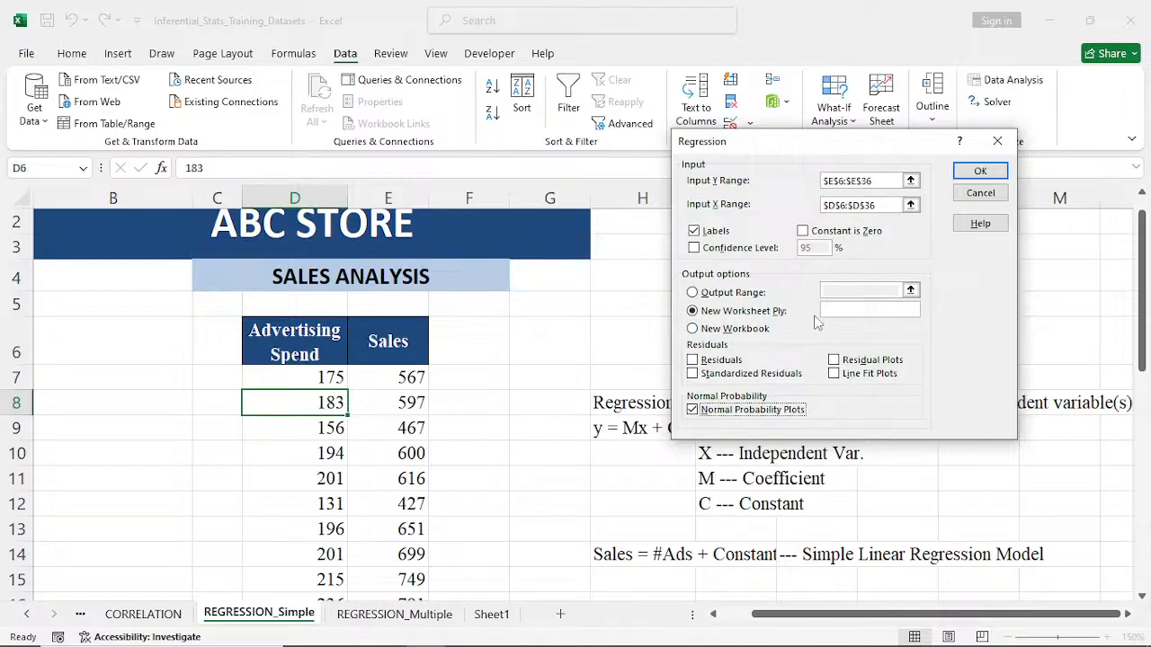
pyautogui.click(977, 172)
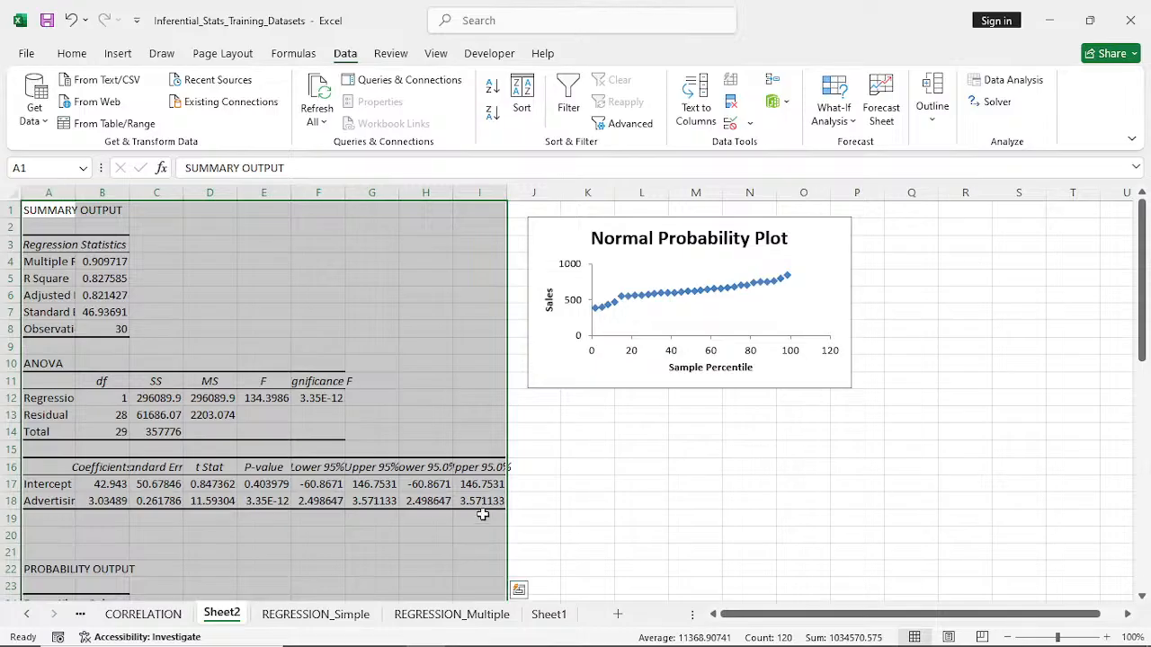
# - Widen column A of the summary output so the regression statistics labels fit
pyautogui.click(1106, 638)
pyautogui.click(1106, 638)
pyautogui.click(1107, 637)
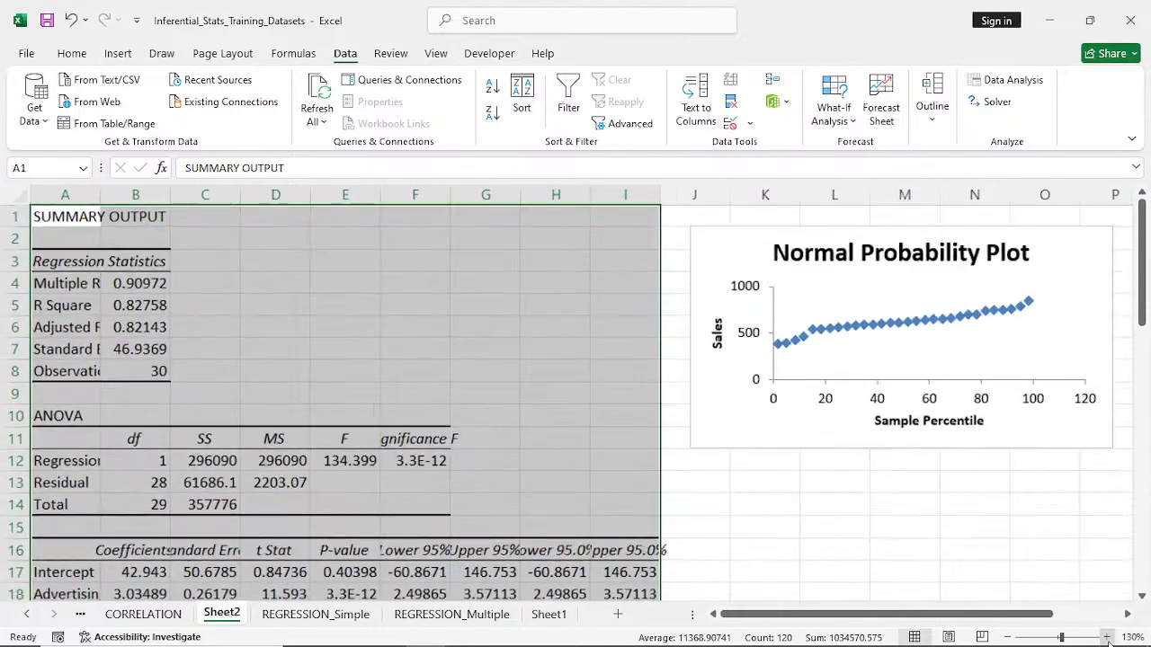
pyautogui.click(1107, 638)
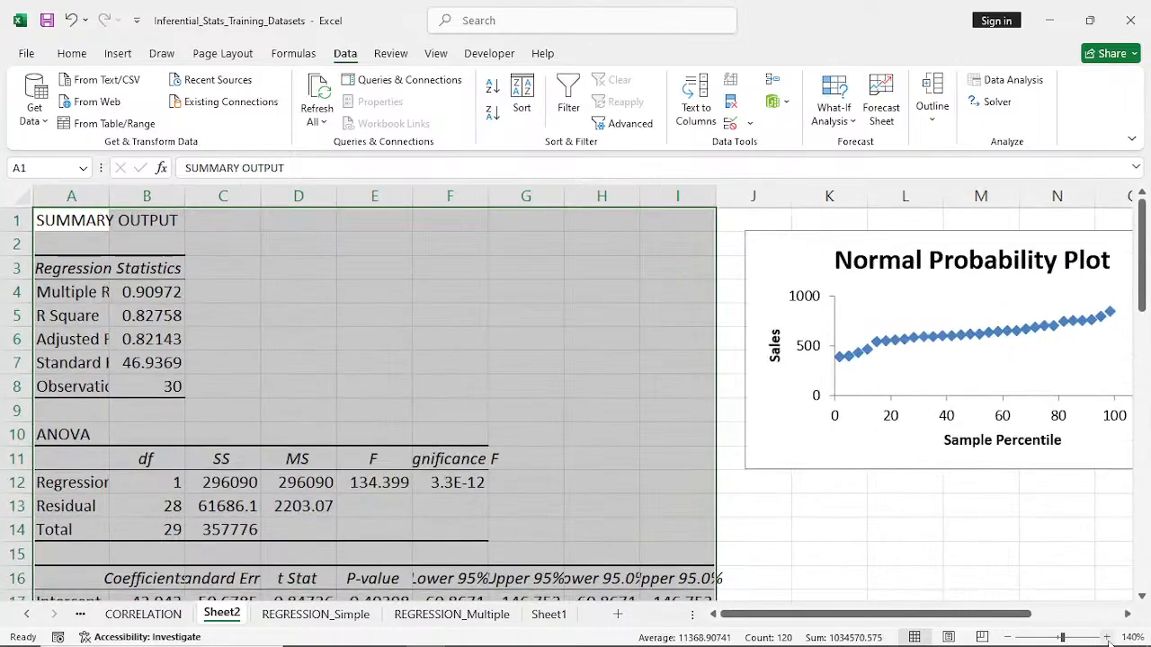
pyautogui.click(1107, 638)
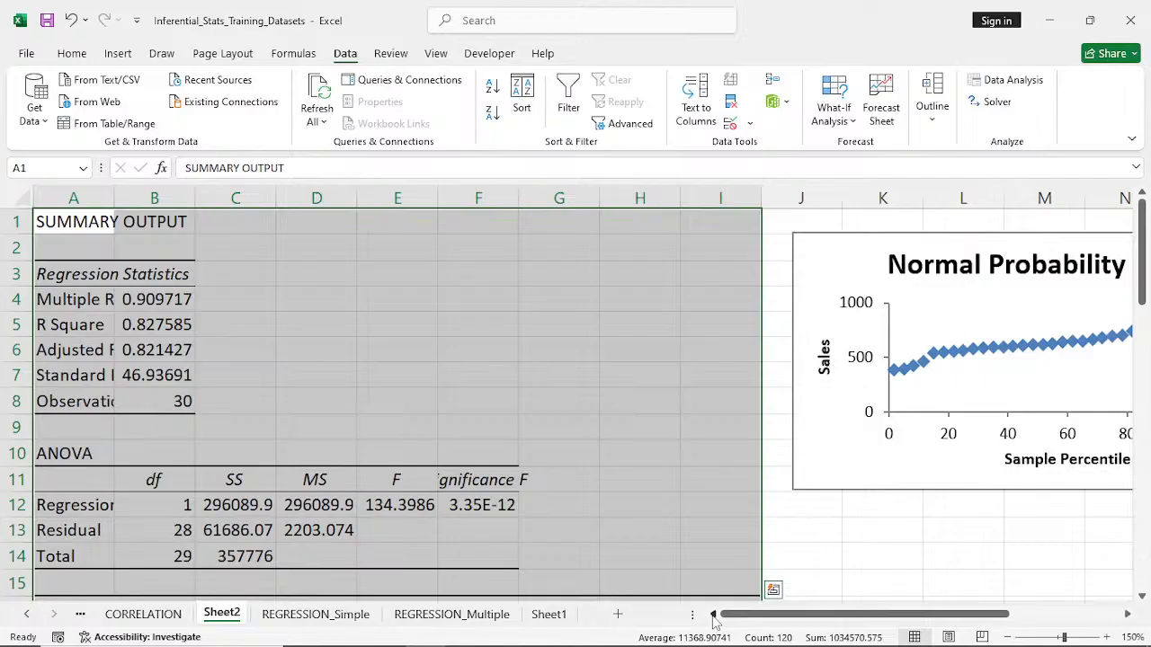
pyautogui.moveTo(114, 194); pyautogui.dragTo(170, 194)
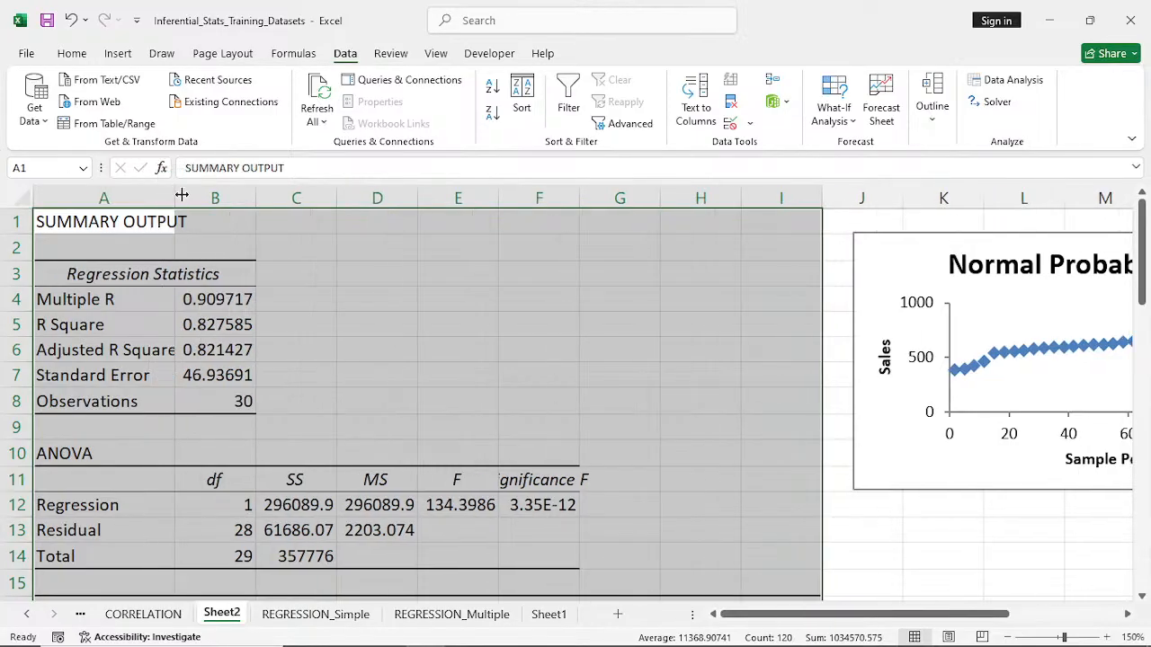
pyautogui.moveTo(180, 195); pyautogui.dragTo(195, 195)
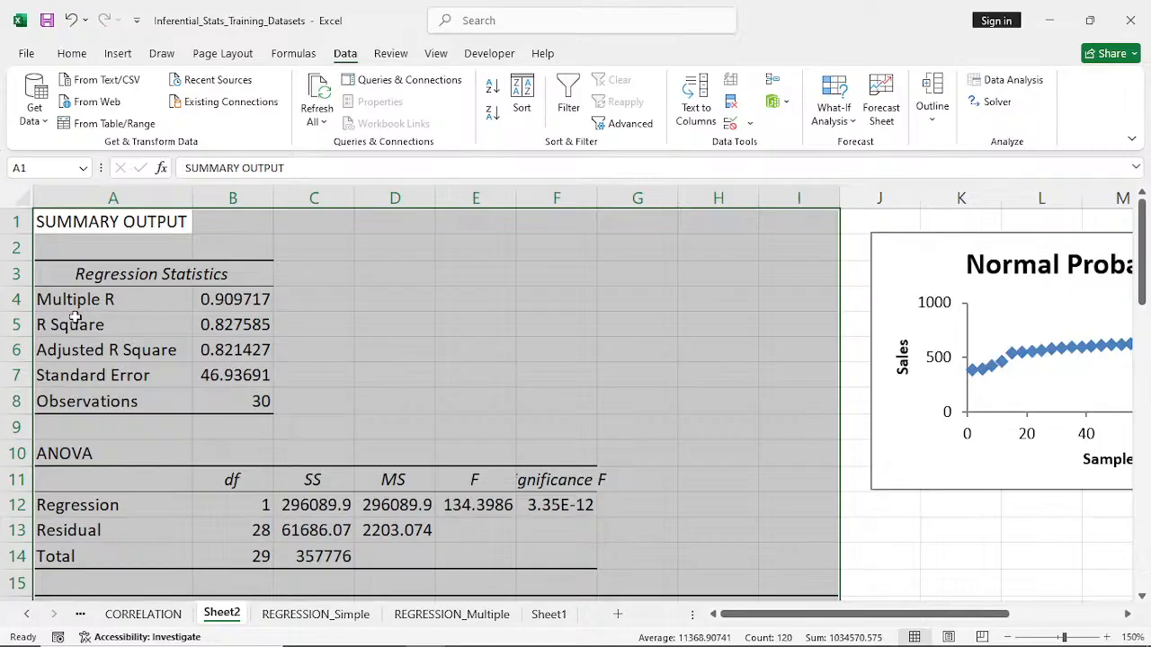
# - Widen columns B, C, F, G, H and I so the ANOVA and coefficients table headings fit
pyautogui.click(151, 352)
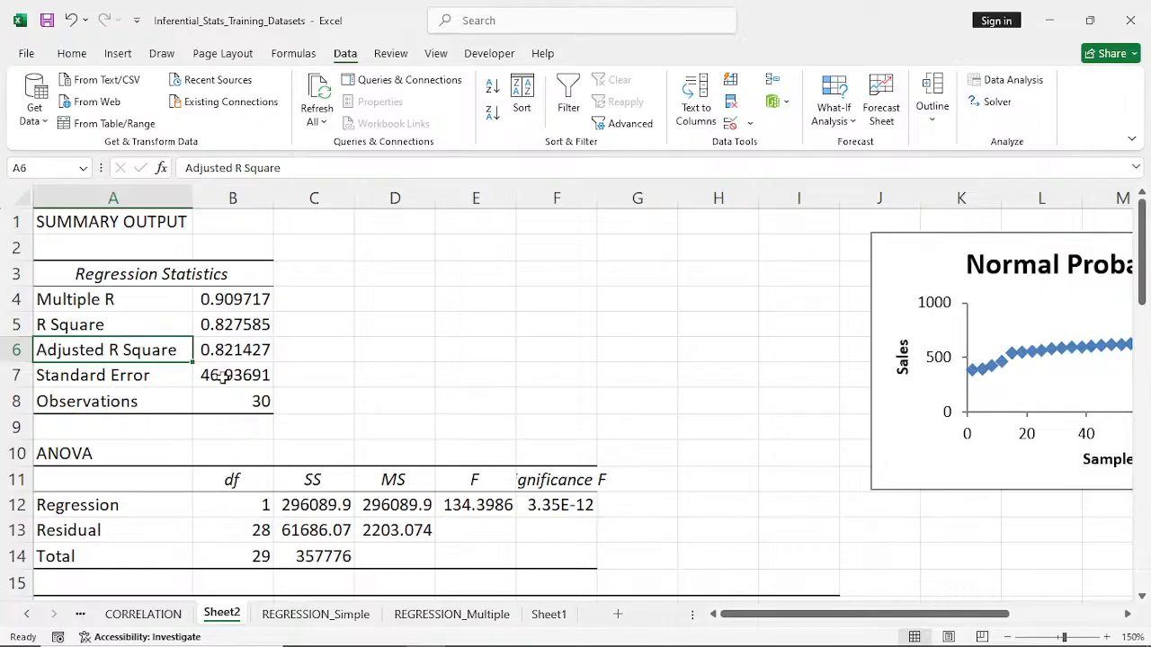
pyautogui.scroll(-1, 249, 382)
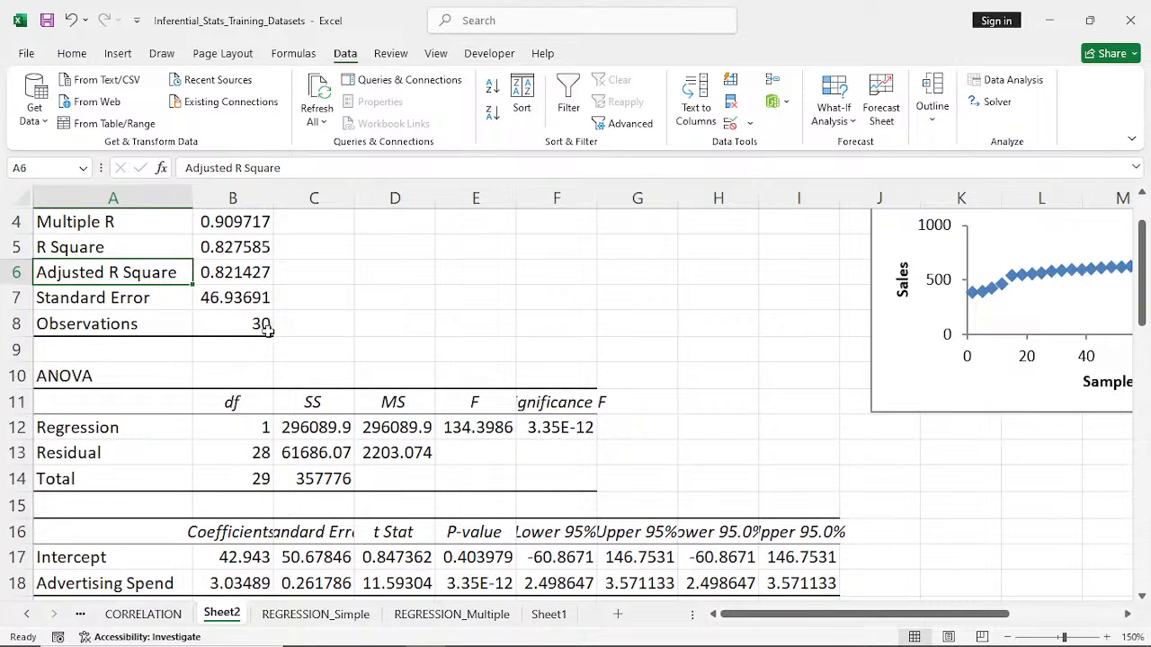
pyautogui.moveTo(596, 203); pyautogui.dragTo(620, 203)
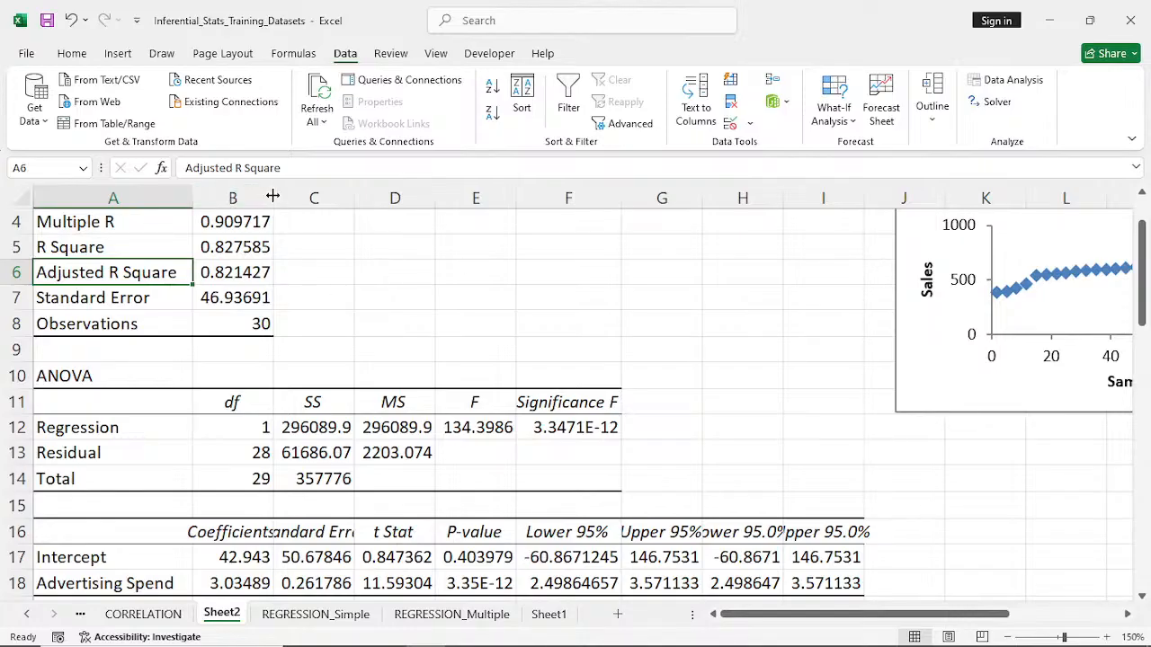
pyautogui.moveTo(274, 197); pyautogui.dragTo(290, 196)
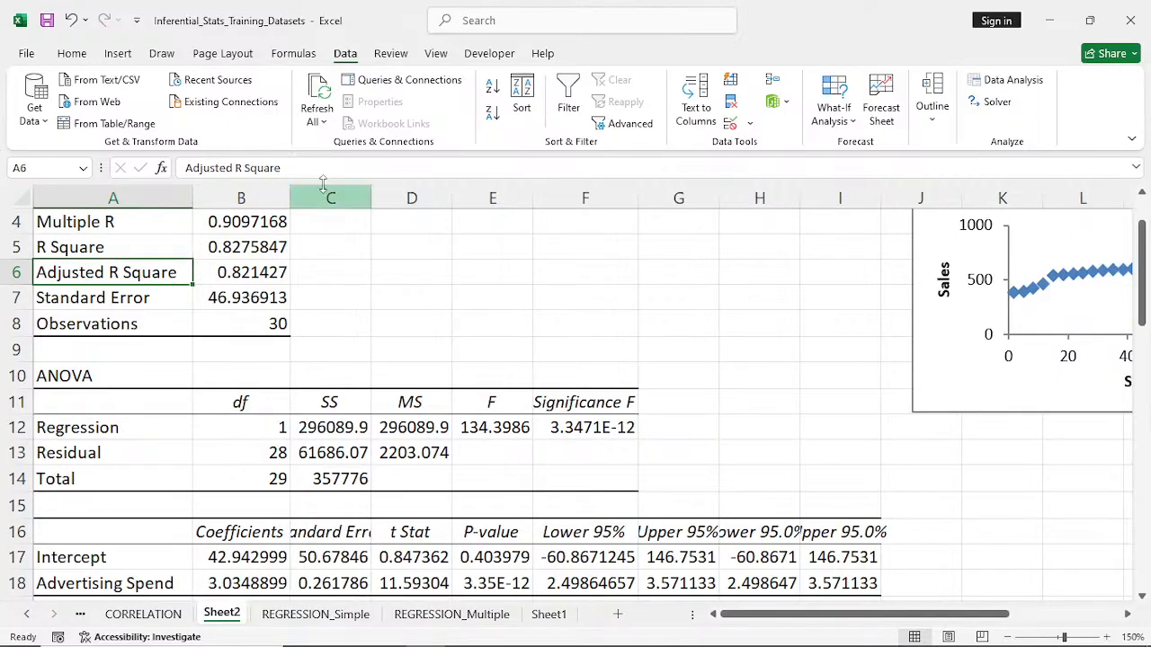
pyautogui.moveTo(370, 198); pyautogui.dragTo(391, 198)
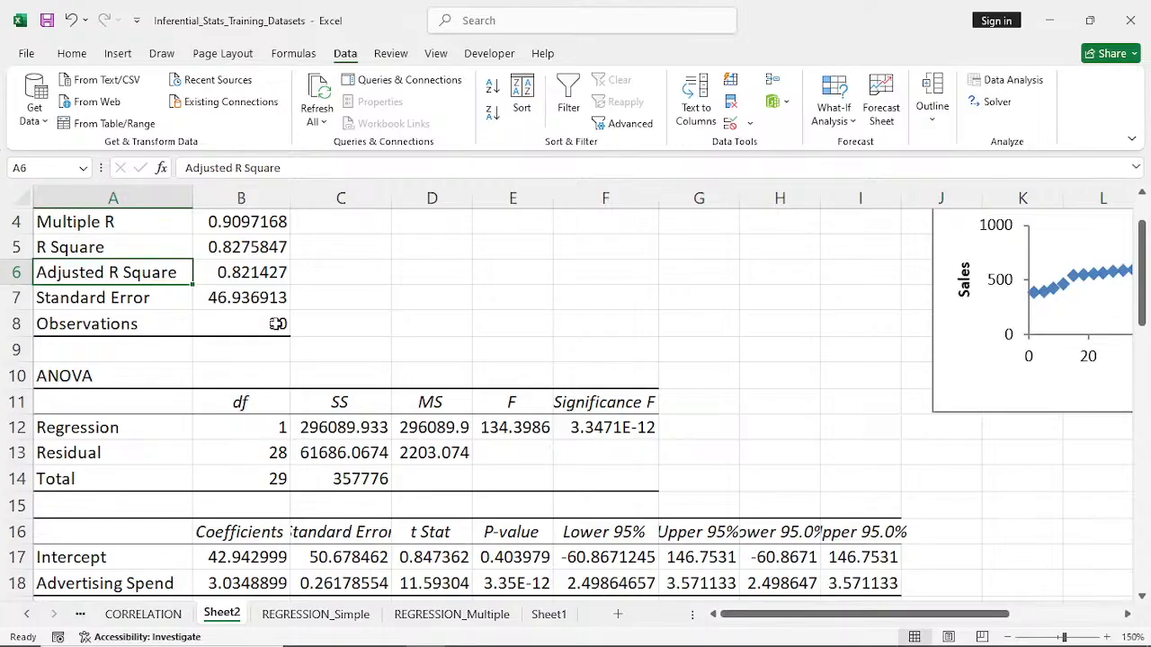
pyautogui.moveTo(391, 200); pyautogui.dragTo(405, 205)
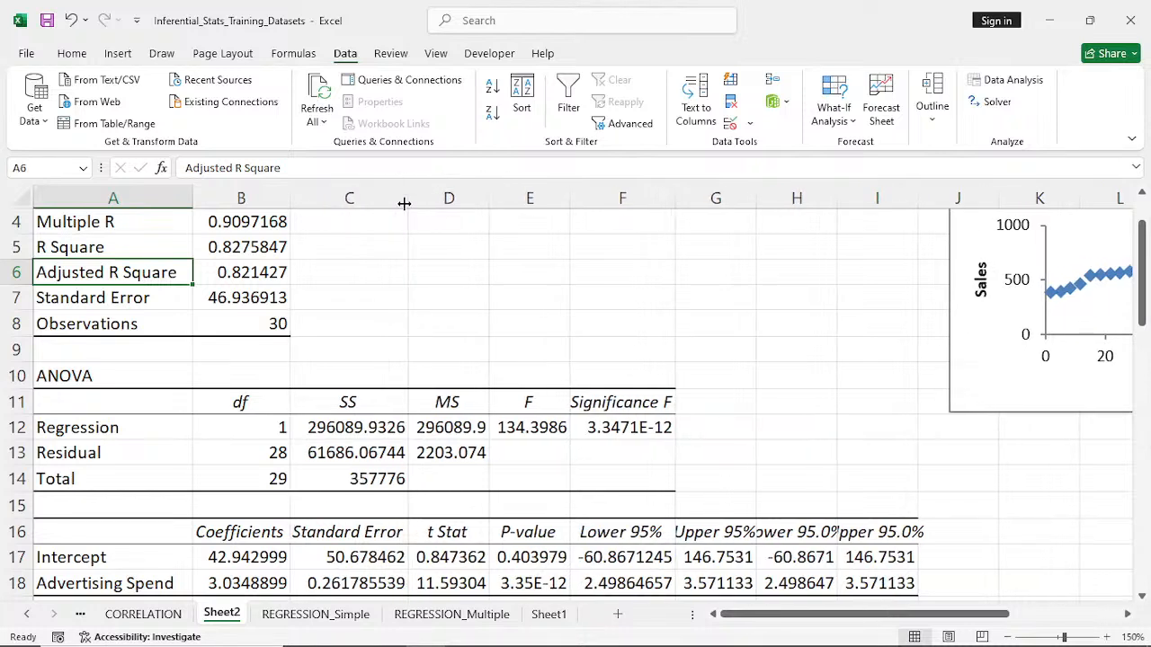
pyautogui.moveTo(754, 200); pyautogui.dragTo(772, 200)
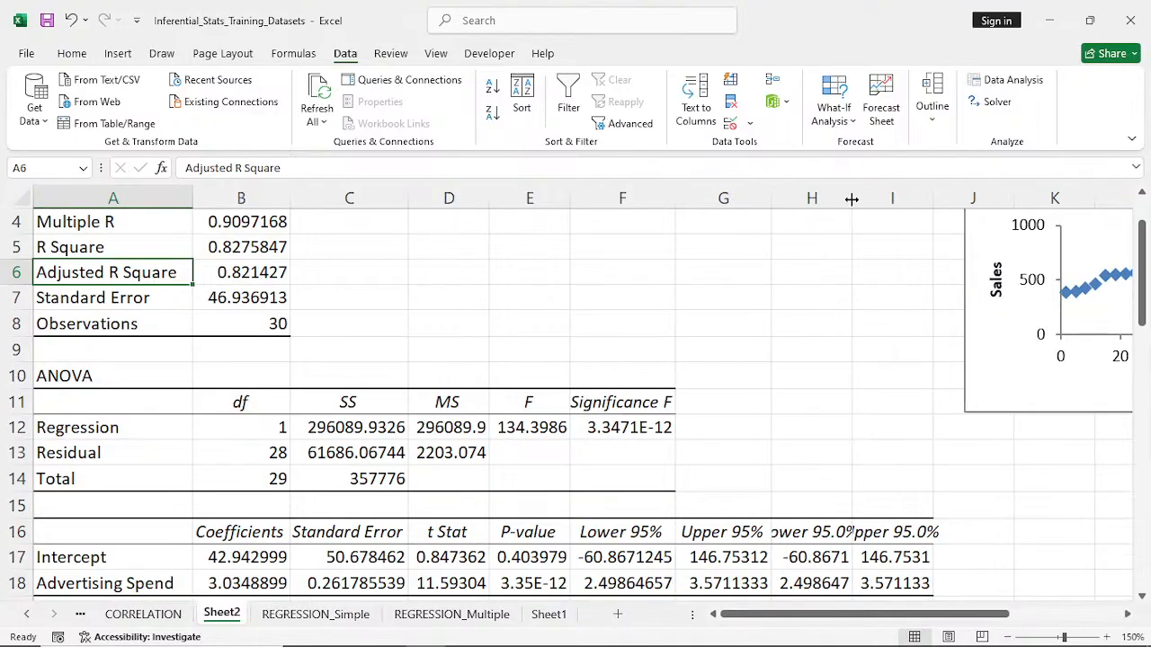
pyautogui.moveTo(852, 199); pyautogui.dragTo(868, 199)
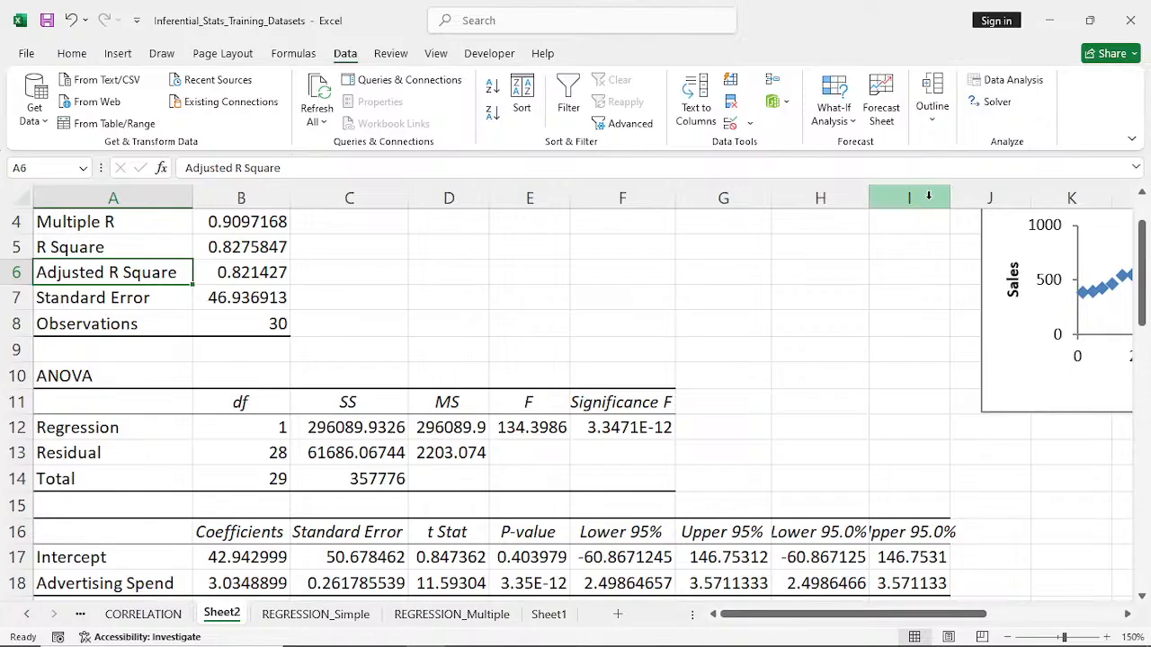
pyautogui.moveTo(950, 198); pyautogui.dragTo(967, 199)
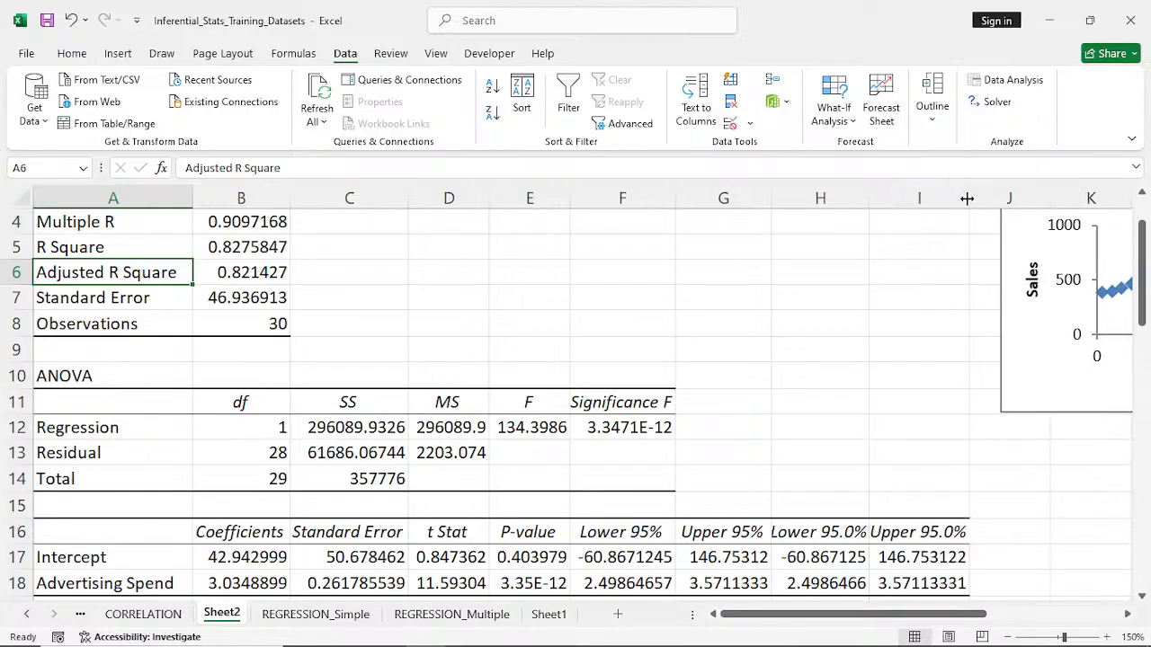
pyautogui.moveTo(869, 199); pyautogui.dragTo(887, 198)
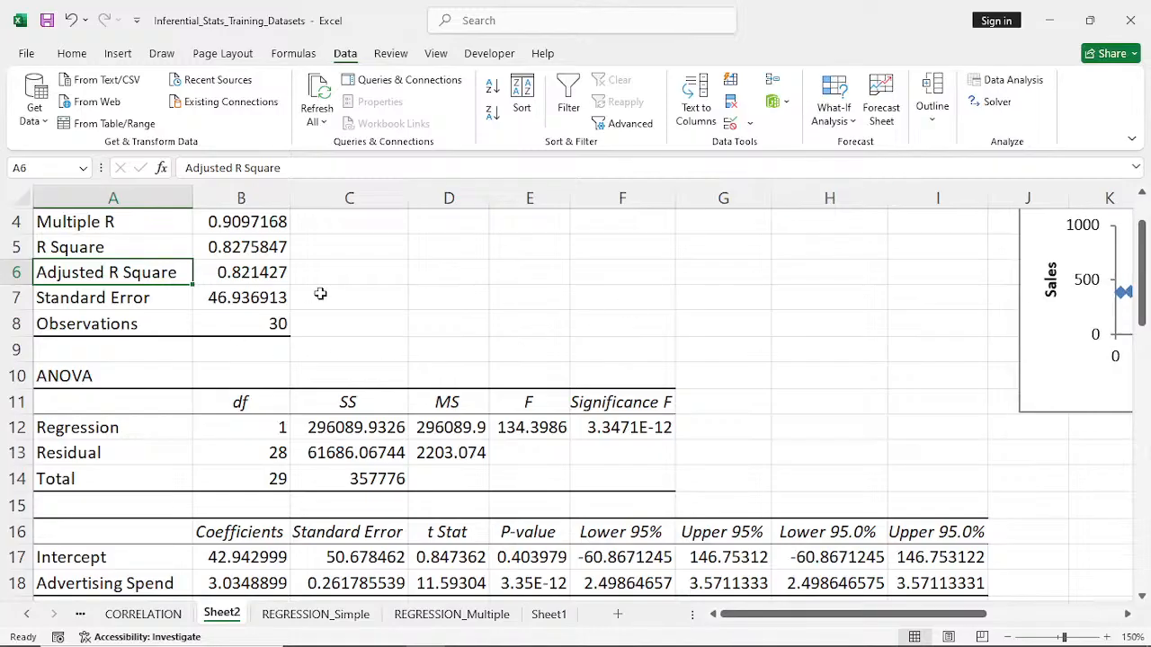
# - Examine the R Square value in cell B5 of the summary output, and return to the REGRESSION_Simple sheet
pyautogui.scroll(1, 320, 294)
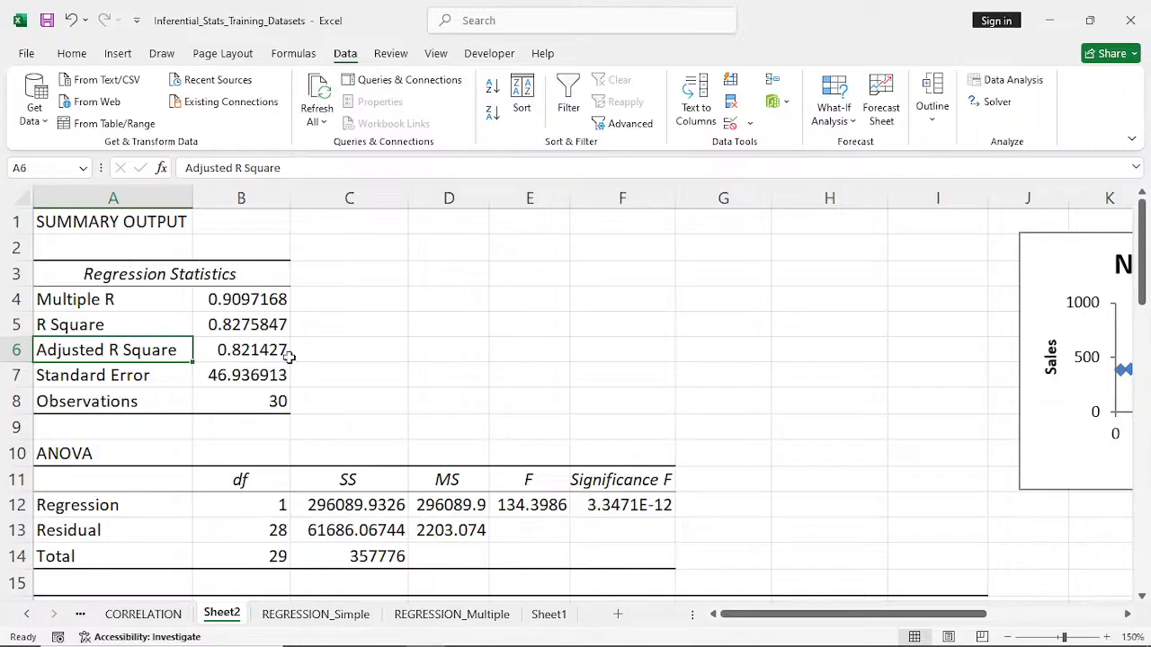
pyautogui.click(372, 334)
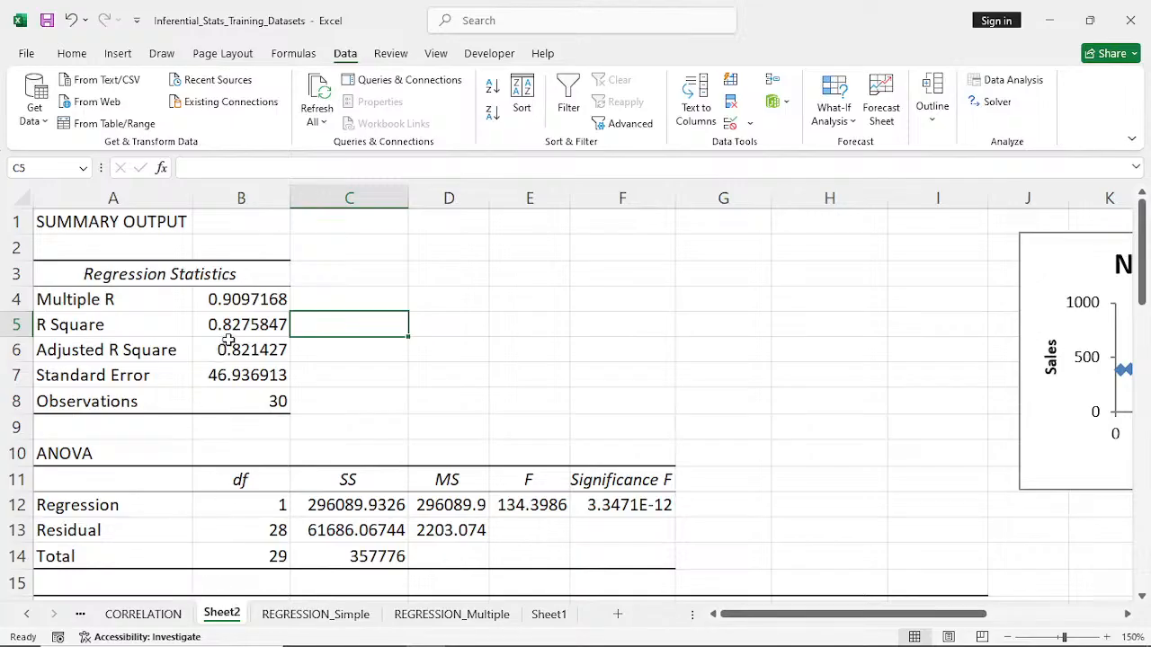
pyautogui.click(239, 324)
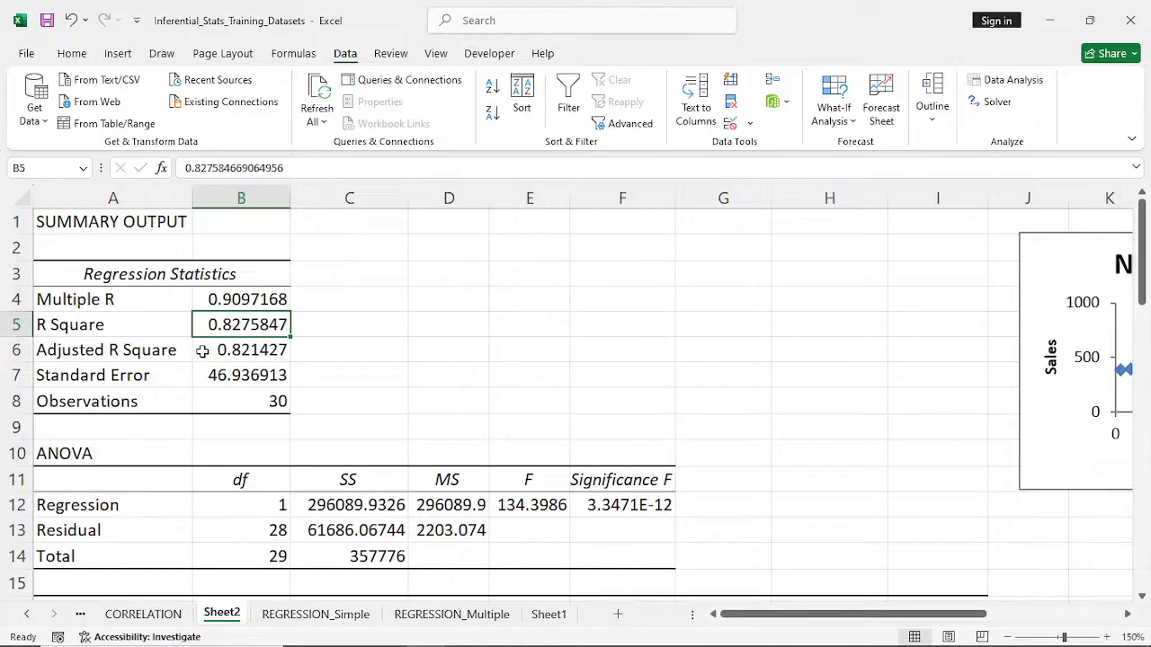
pyautogui.click(311, 616)
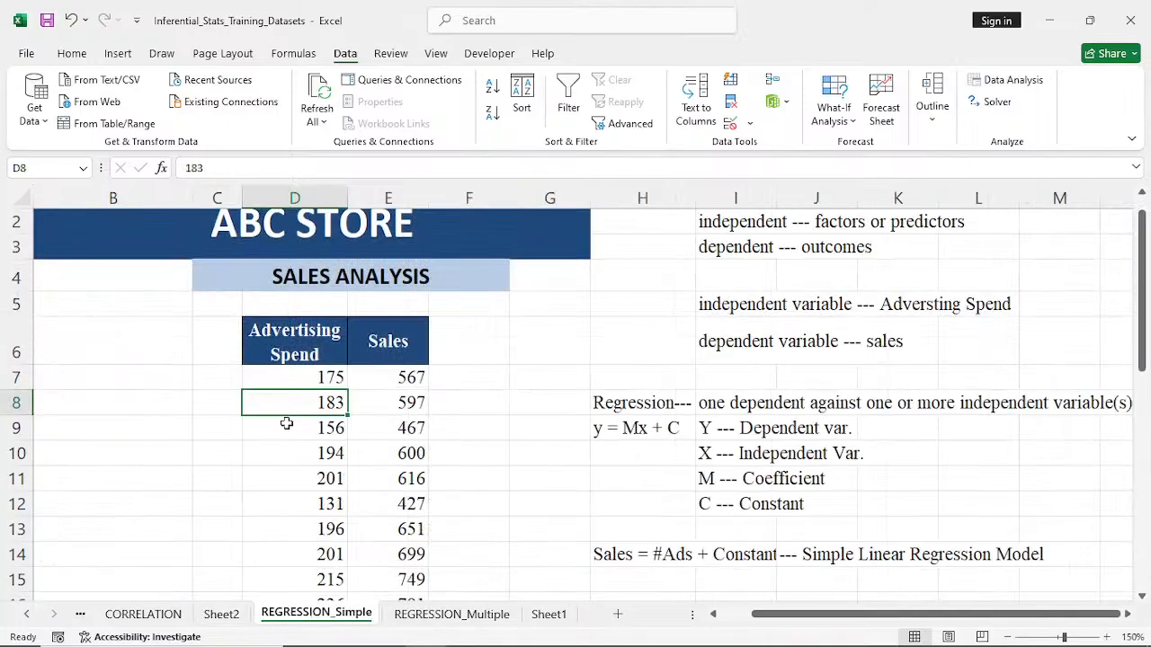
# - Review the Advertising Spend and Sales data, and return to Sheet2 to examine the R Square and Adjusted R Square values
pyautogui.click(297, 369)
pyautogui.click(378, 374)
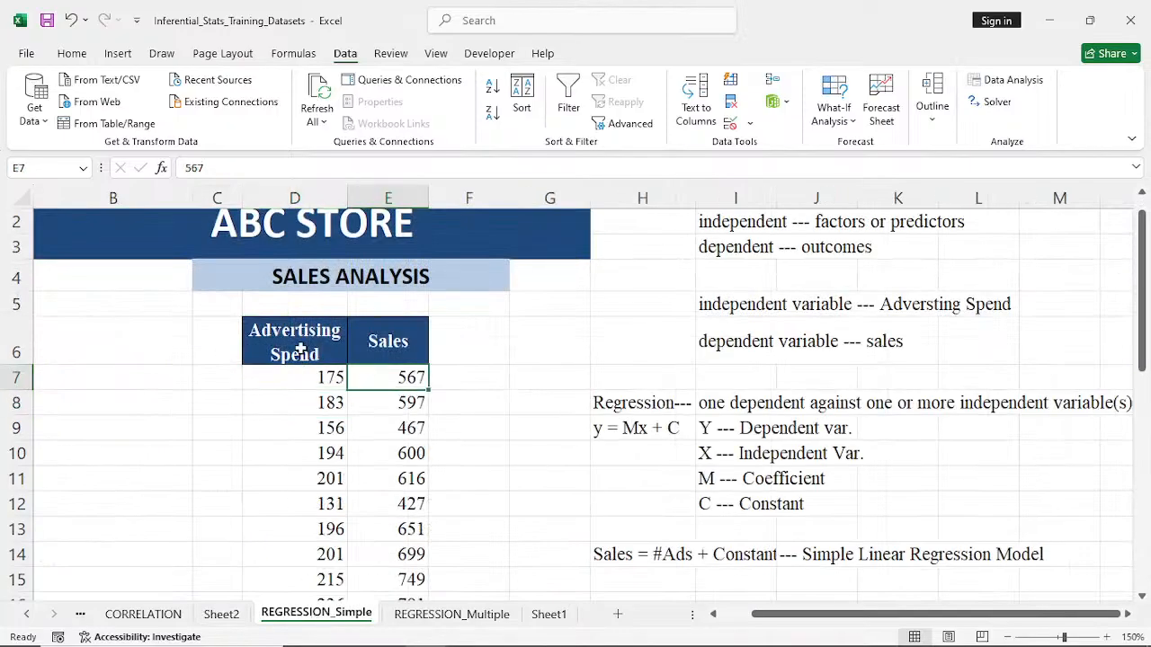
pyautogui.moveTo(302, 349); pyautogui.dragTo(375, 524)
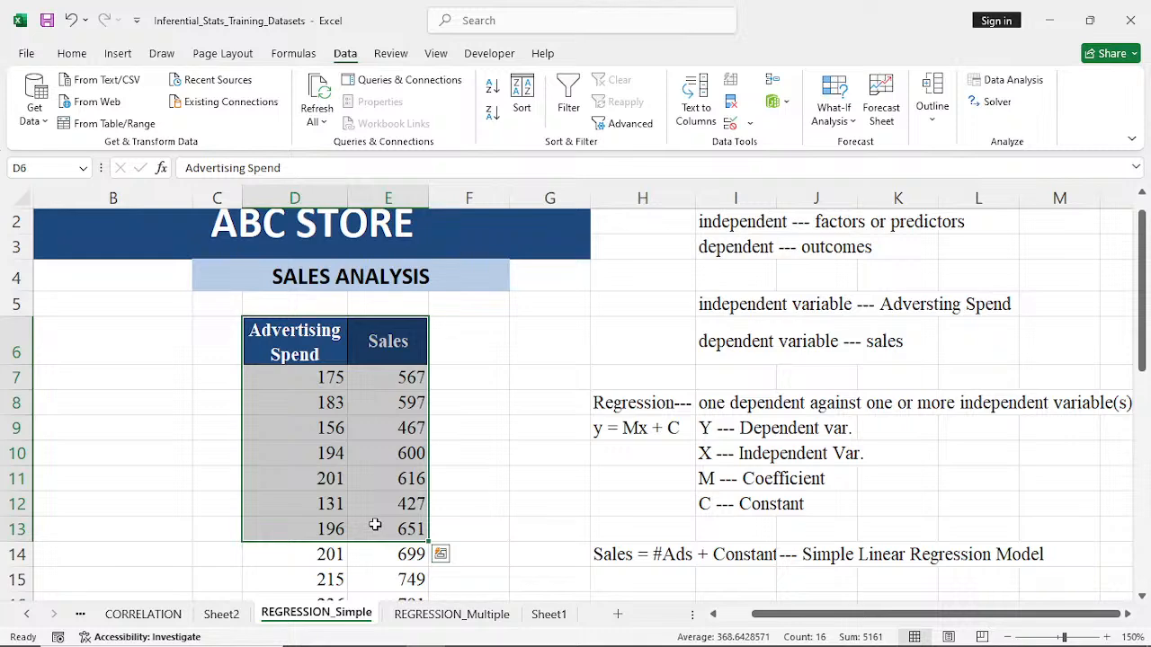
pyautogui.click(221, 614)
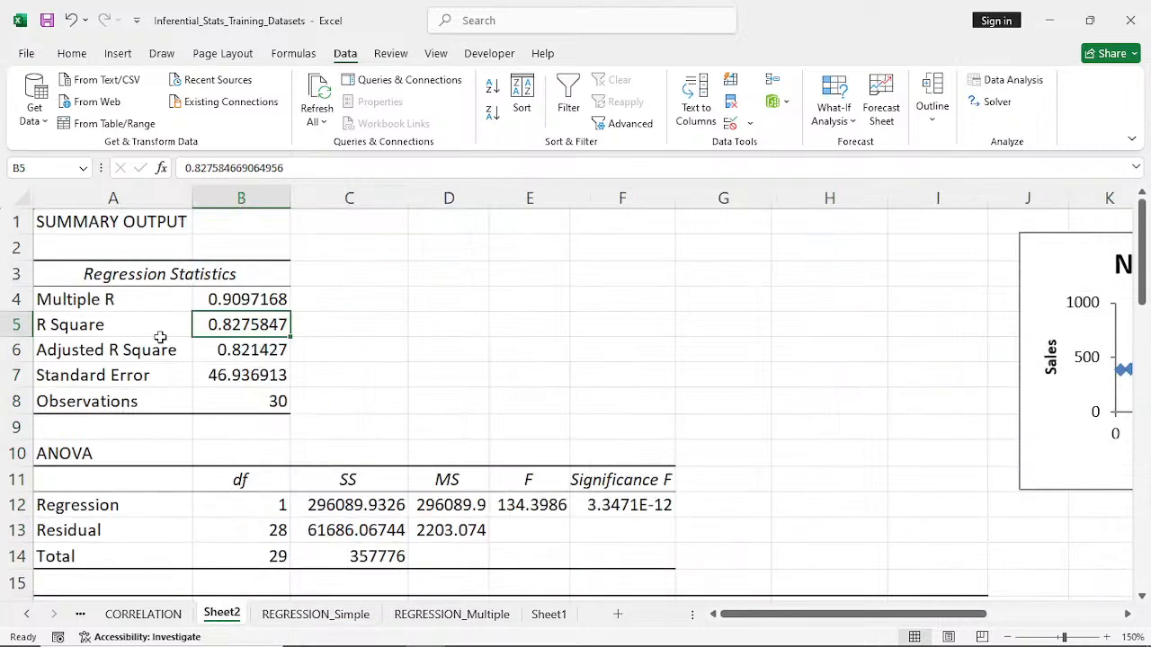
pyautogui.click(227, 349)
pyautogui.click(233, 328)
# - Highlight the R Square label and its value in A5:B5 with a light blue fill
pyautogui.click(73, 53)
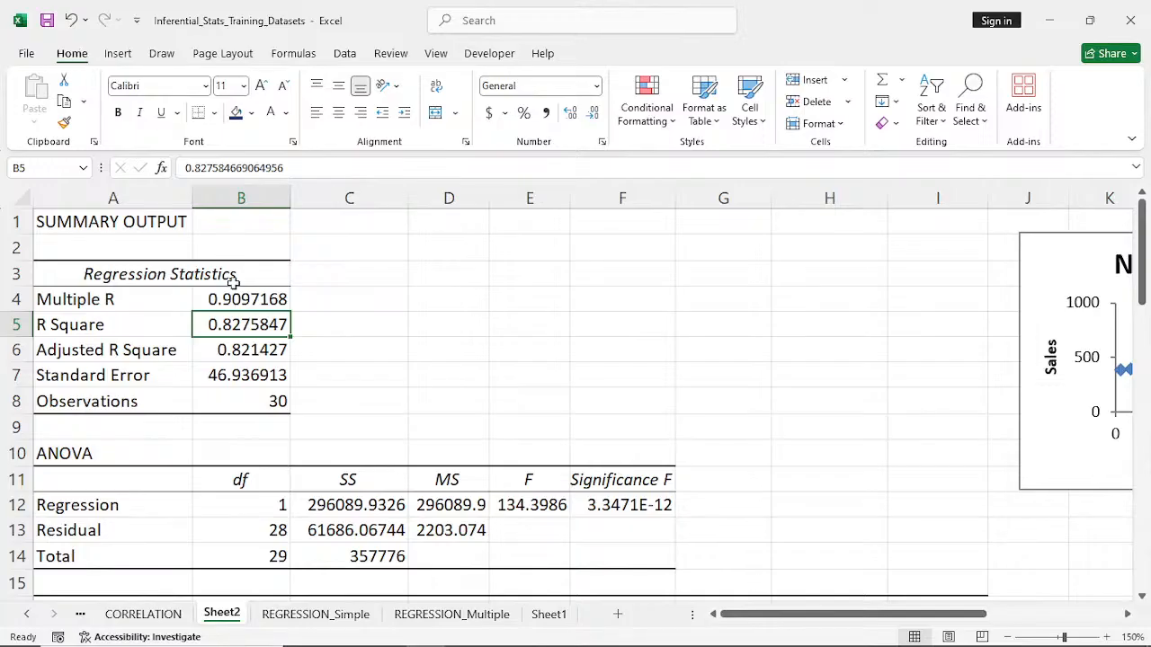
pyautogui.moveTo(76, 322); pyautogui.dragTo(239, 325)
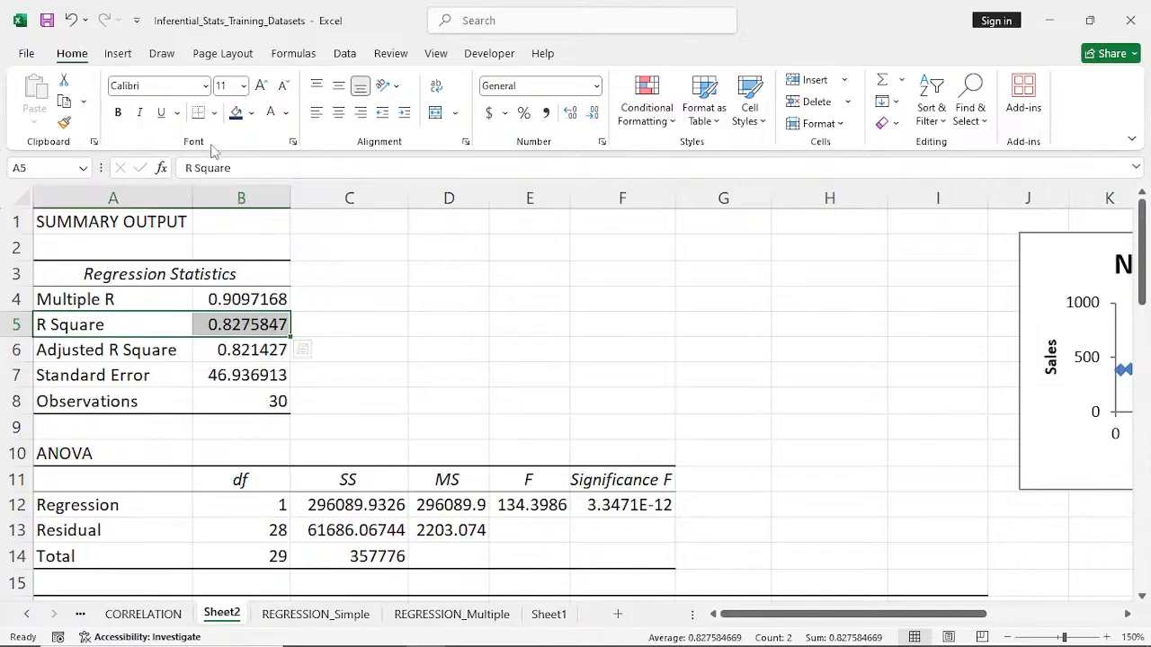
pyautogui.click(251, 112)
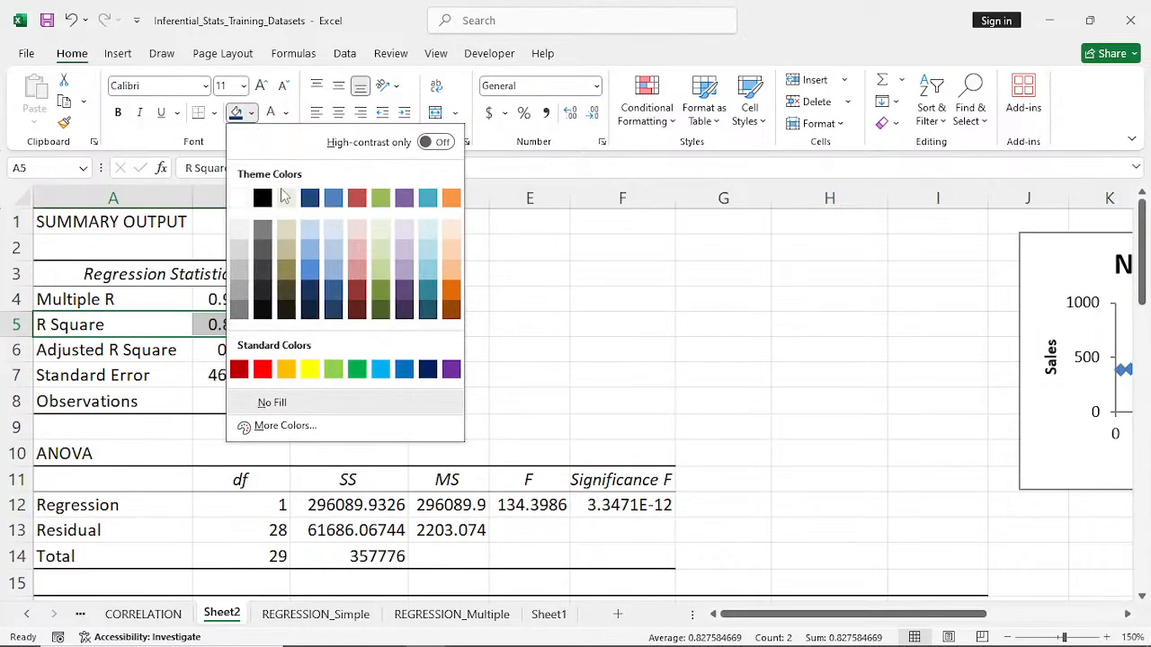
pyautogui.click(312, 259)
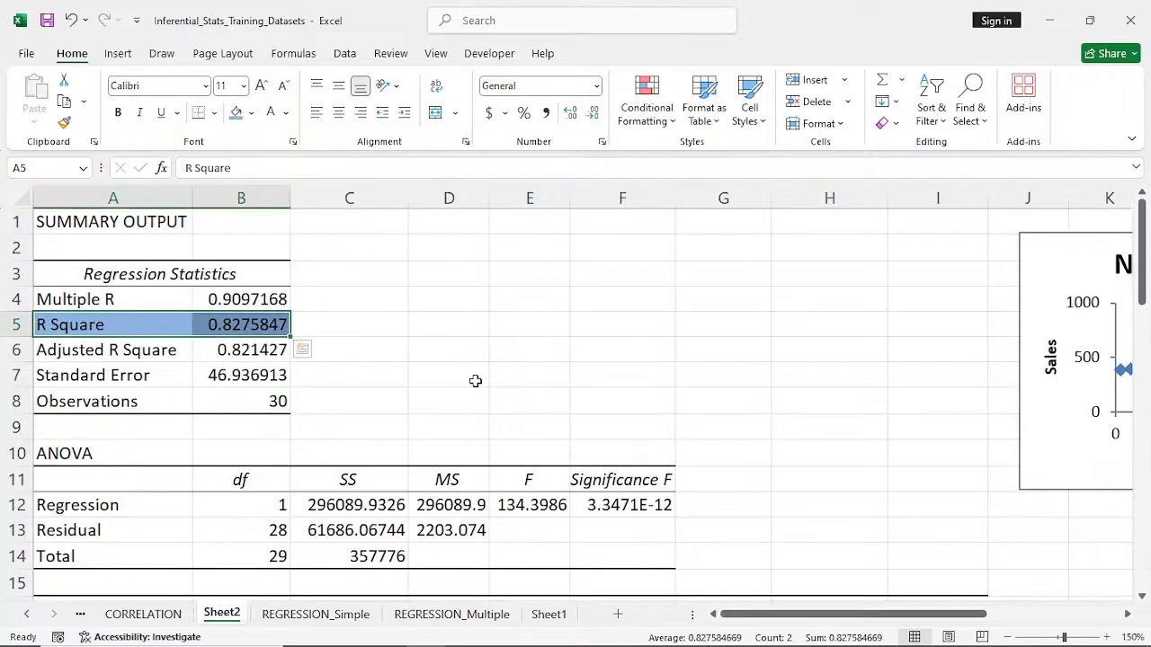
pyautogui.click(472, 378)
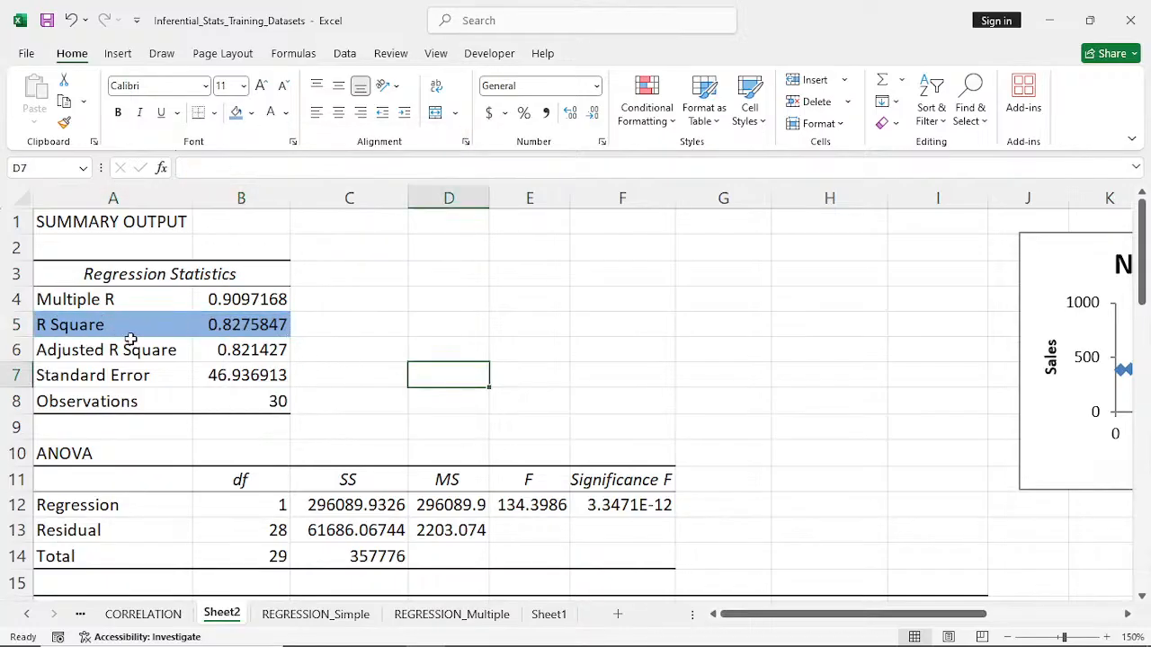
# - Enter the note "R Square --- simple linear regression" in cell D4 beside the regression statistics
pyautogui.click(455, 298)
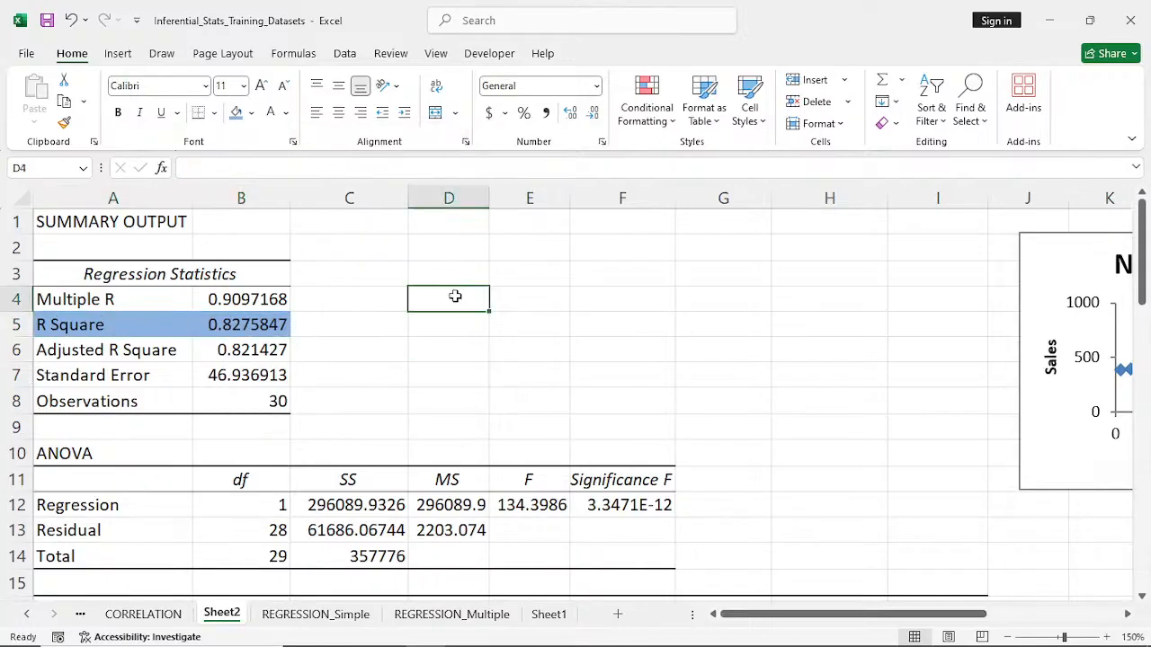
pyautogui.write('r')
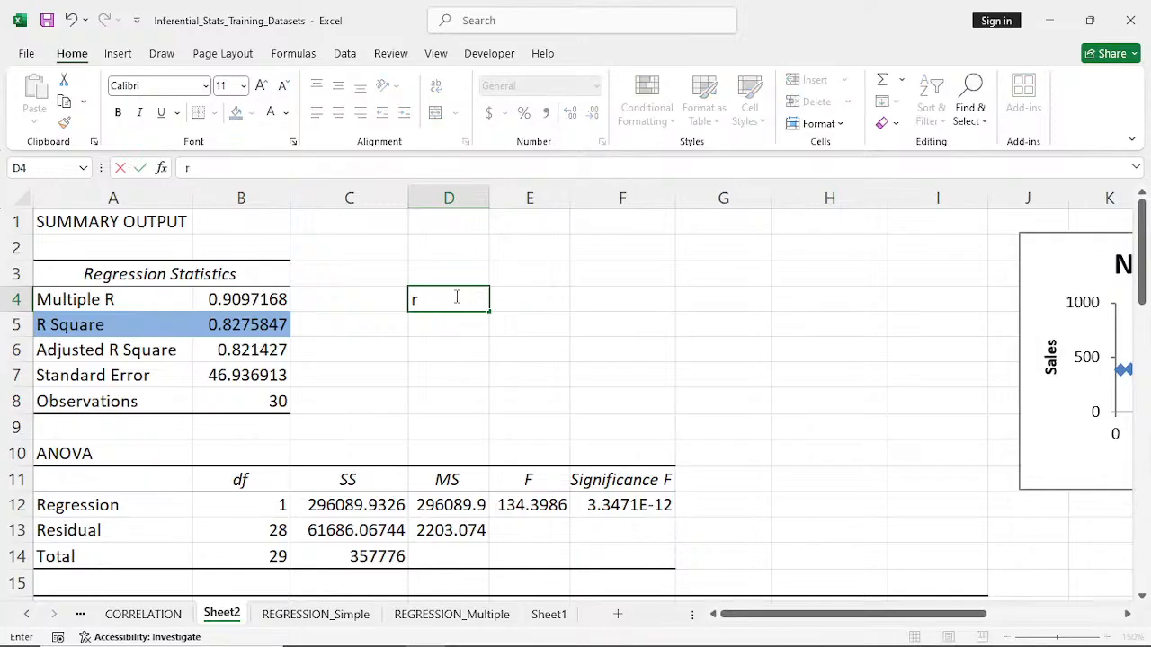
pyautogui.press('BackSpace')
pyautogui.write('R')
pyautogui.write(' s')
pyautogui.write('S')
pyautogui.write('quare')
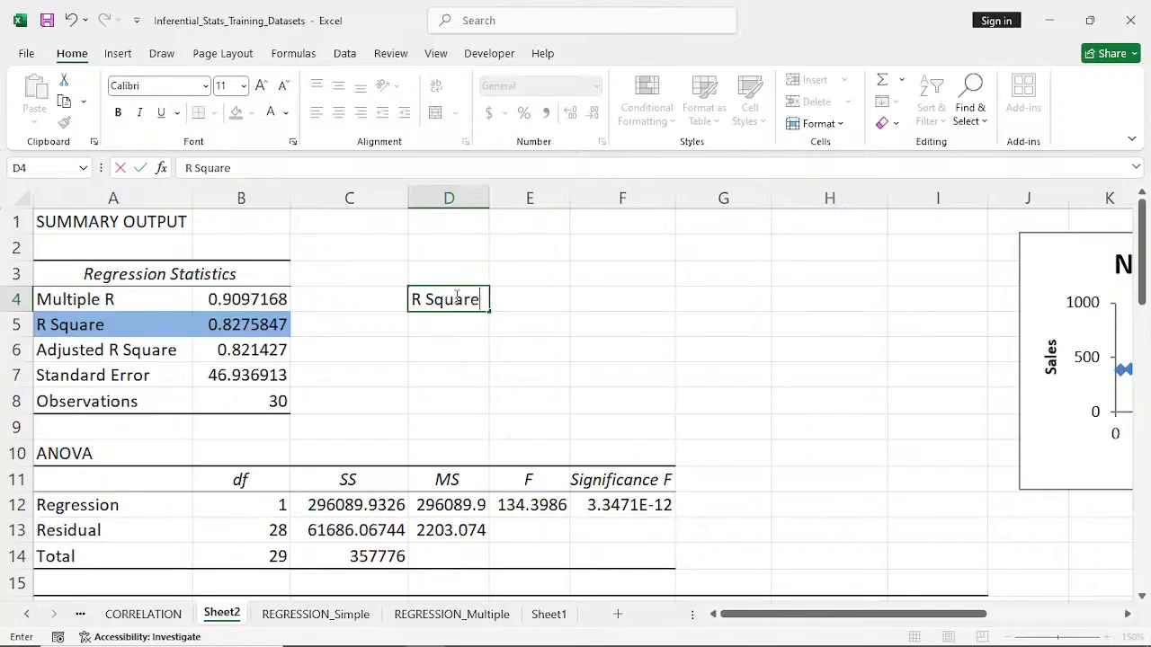
pyautogui.write(' ---')
pyautogui.write('simple')
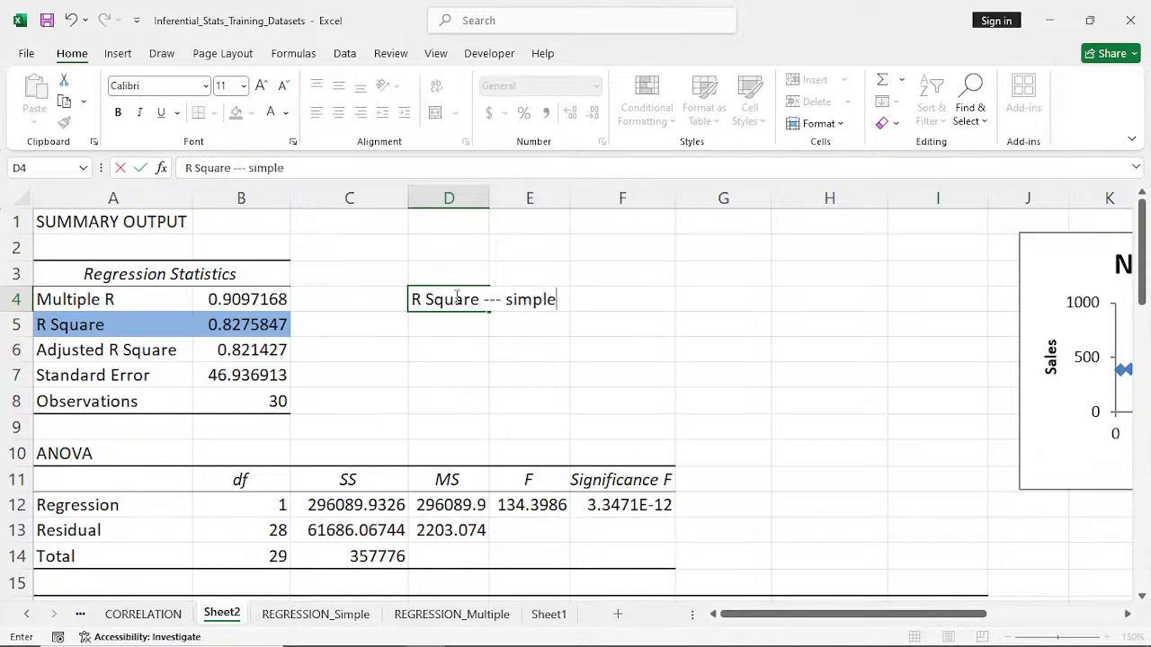
pyautogui.write(' linear re')
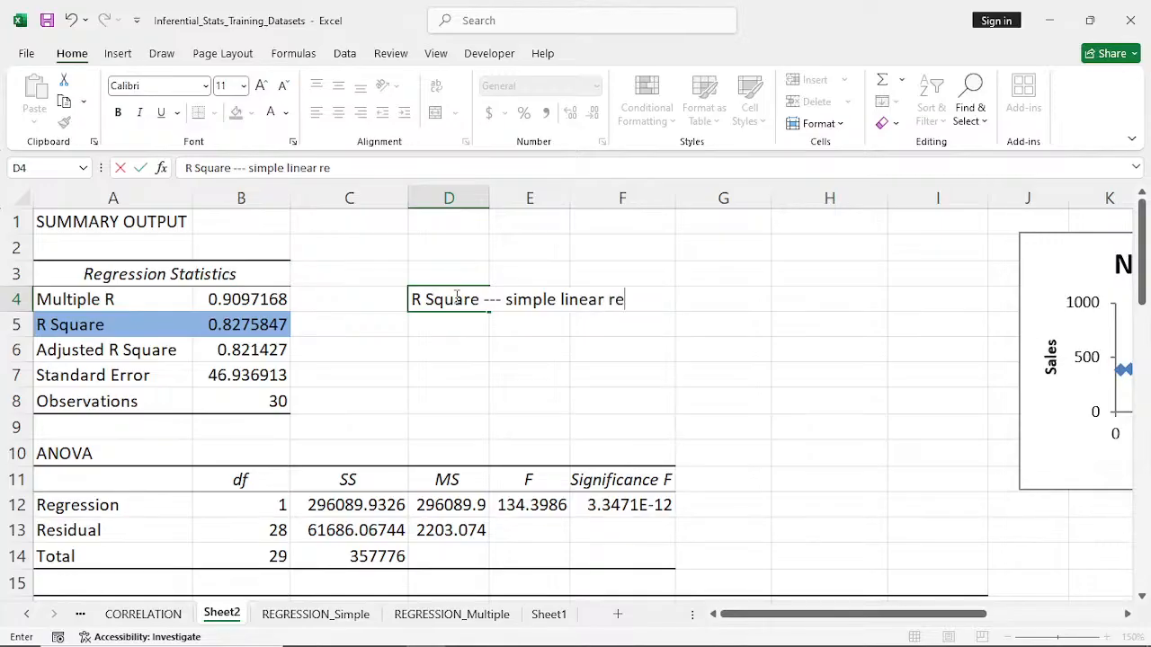
pyautogui.write('gression')
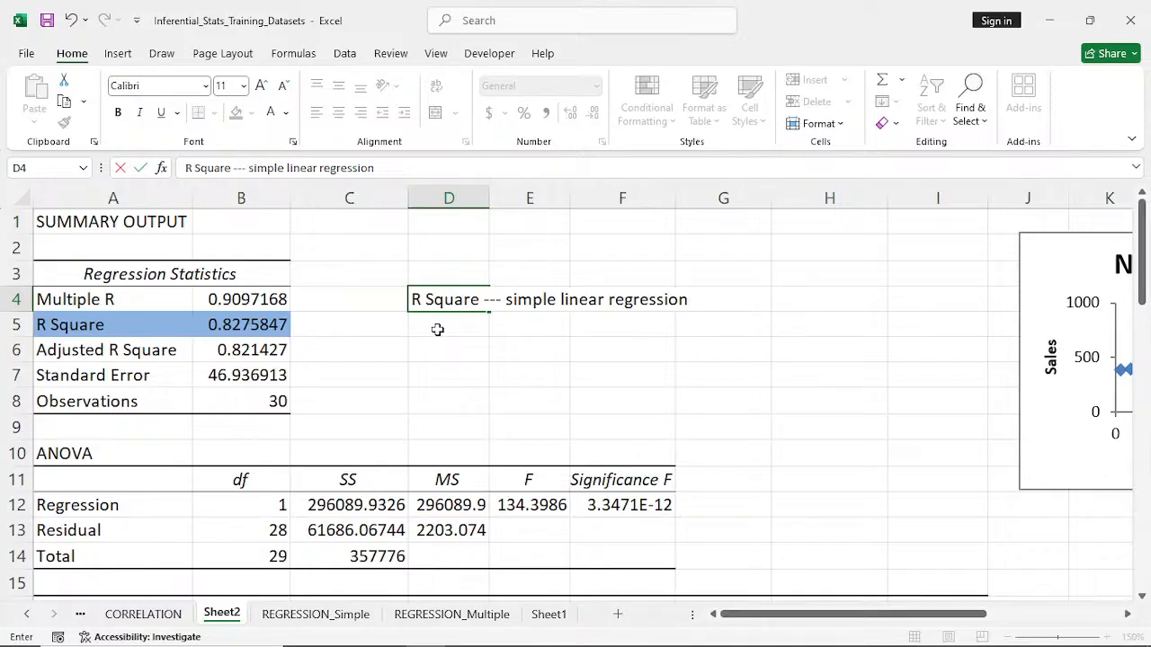
pyautogui.click(435, 330)
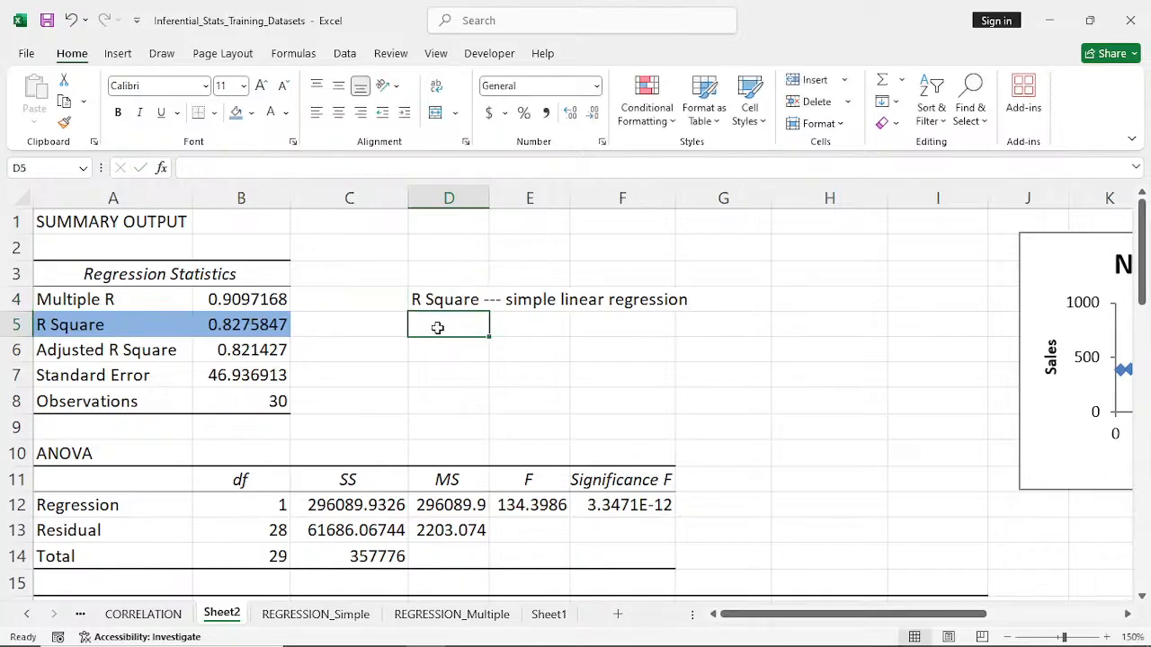
# - Copy the Adjusted R Square label from A6 into cell D5, below the R Square note
pyautogui.click(85, 354)
pyautogui.hotkey('ctrl', 'c')
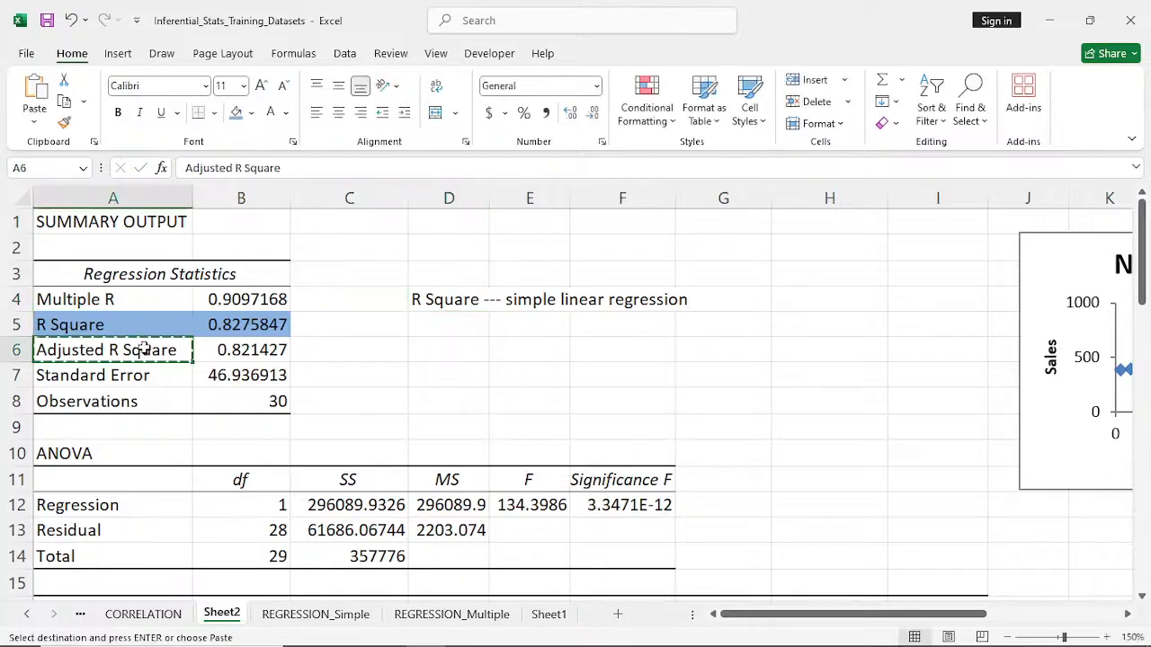
pyautogui.click(453, 322)
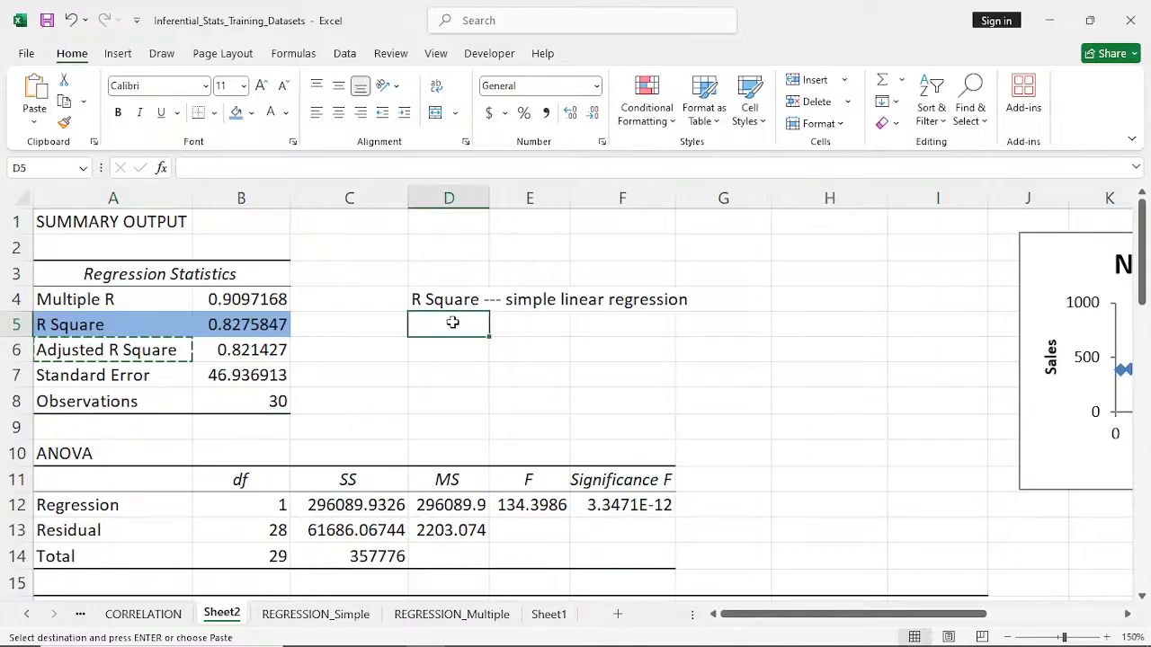
pyautogui.hotkey('ctrl', 'v')
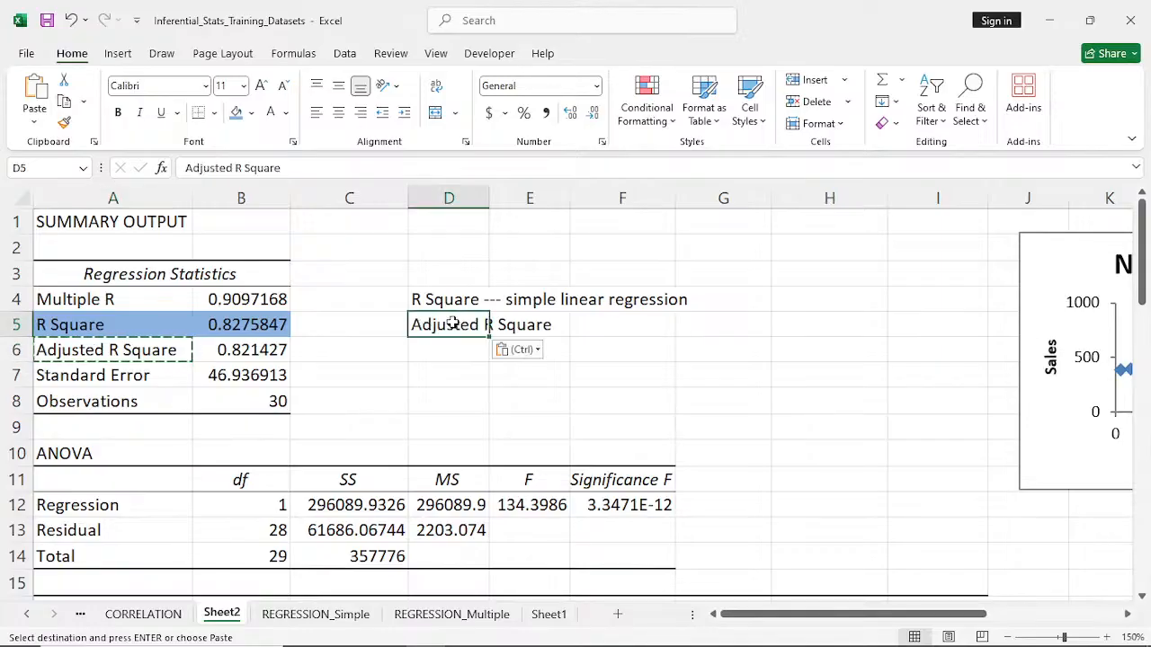
# - Widen column D just enough to fit the Adjusted R Square label
pyautogui.doubleClick(489, 197)
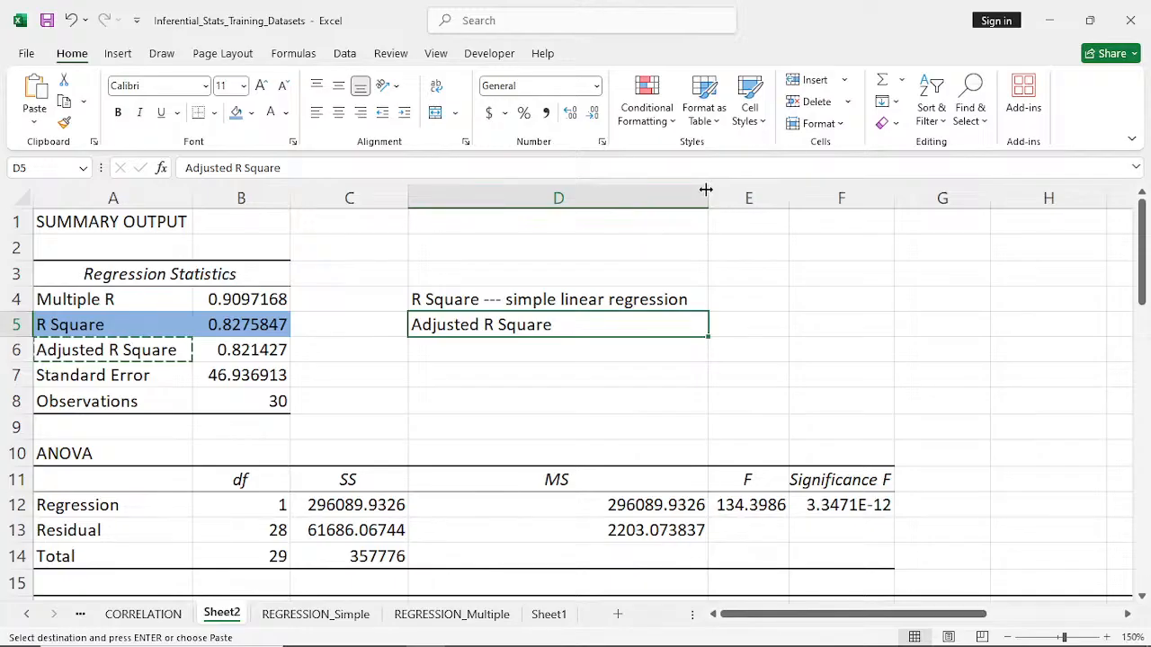
pyautogui.moveTo(707, 191); pyautogui.dragTo(552, 199)
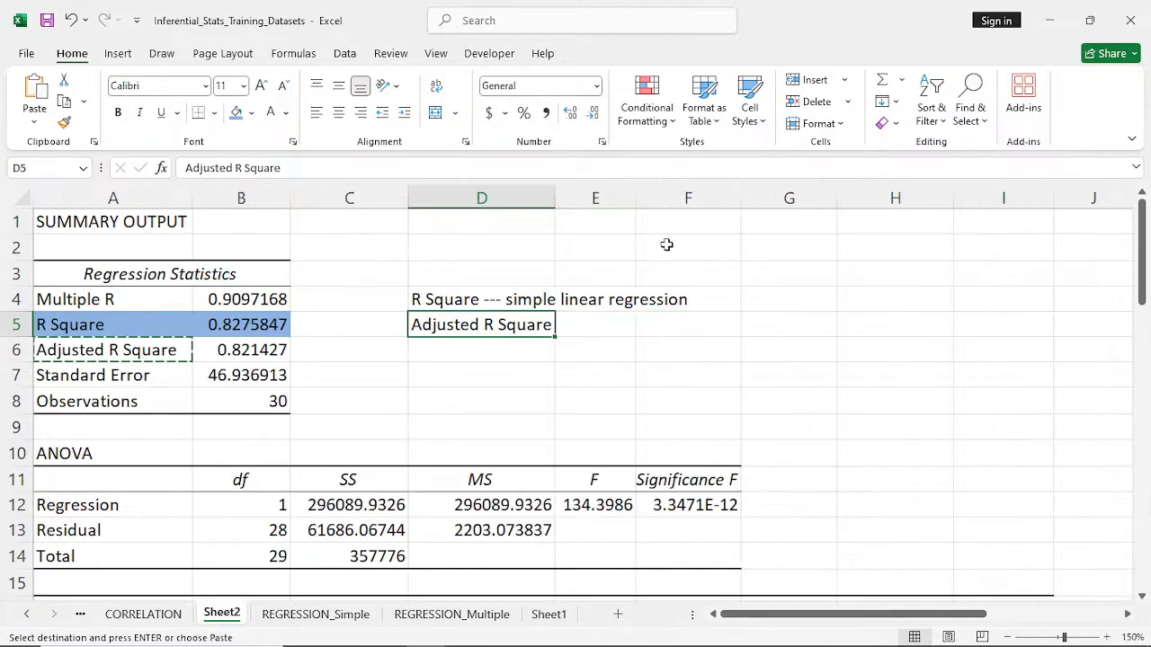
pyautogui.click(592, 327)
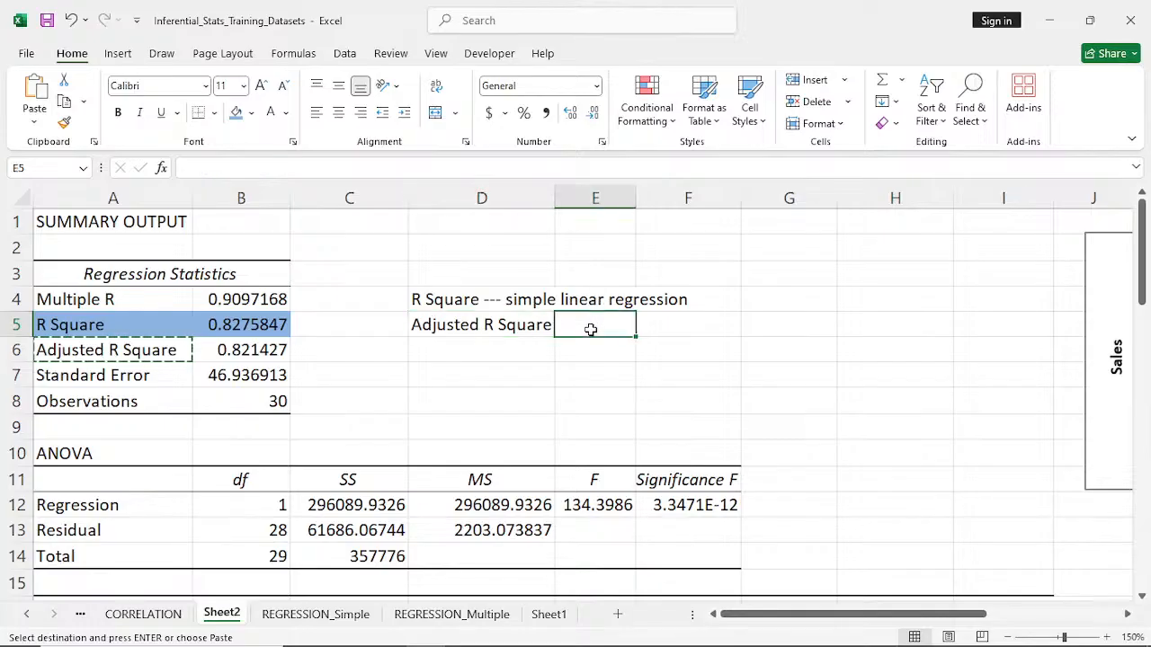
# - Extend the note in cell D5 to read "Adjusted R Square --- Multiple Linear regression"
pyautogui.click(490, 326)
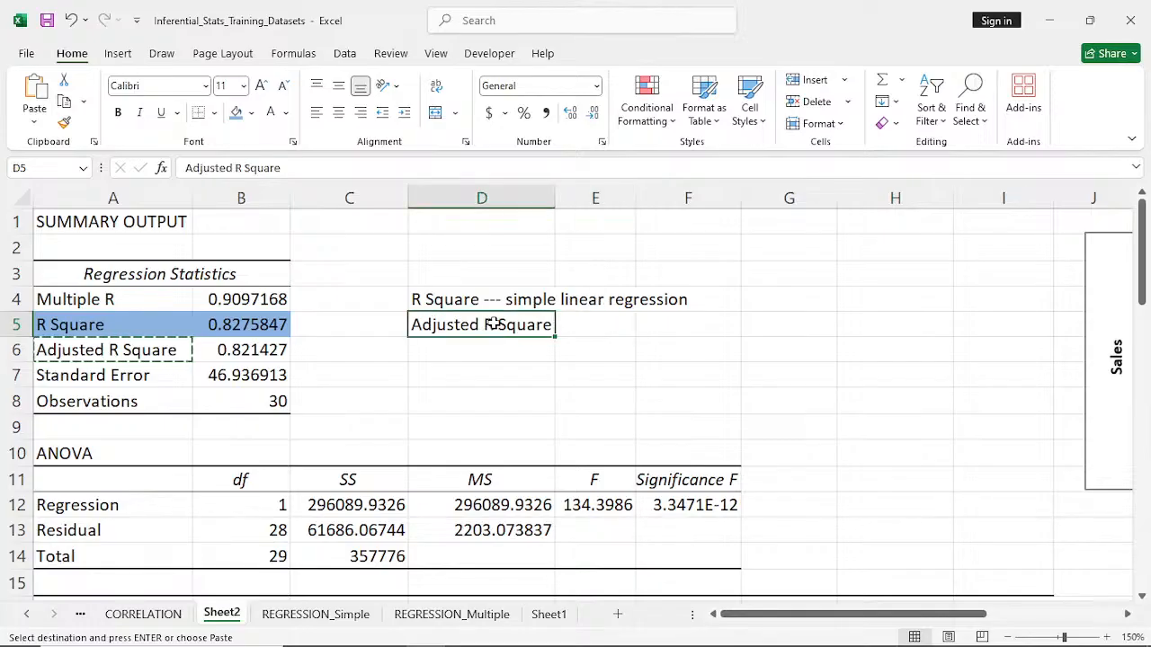
pyautogui.doubleClick(502, 323)
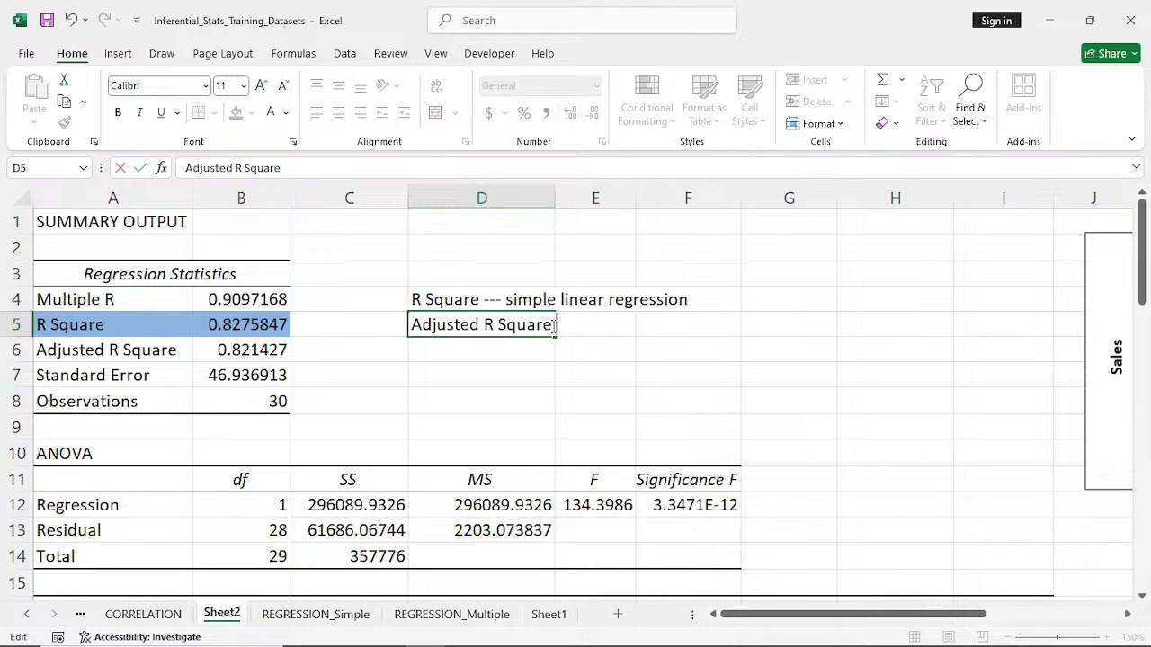
pyautogui.write('--- Multiple')
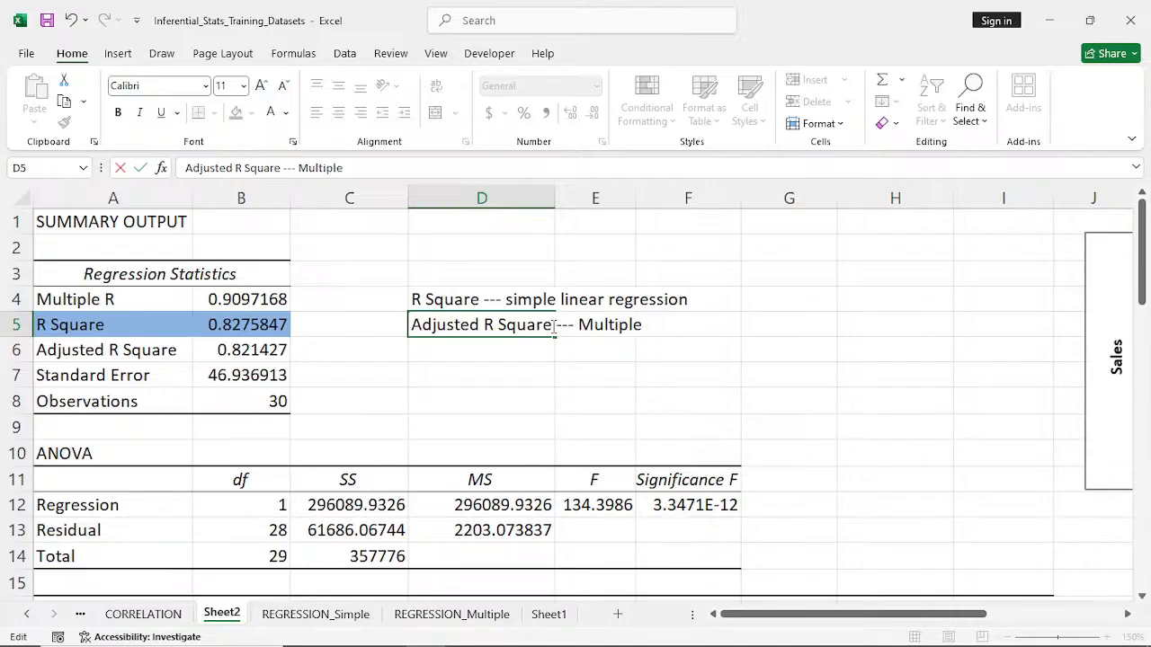
pyautogui.write(' Linear regressi')
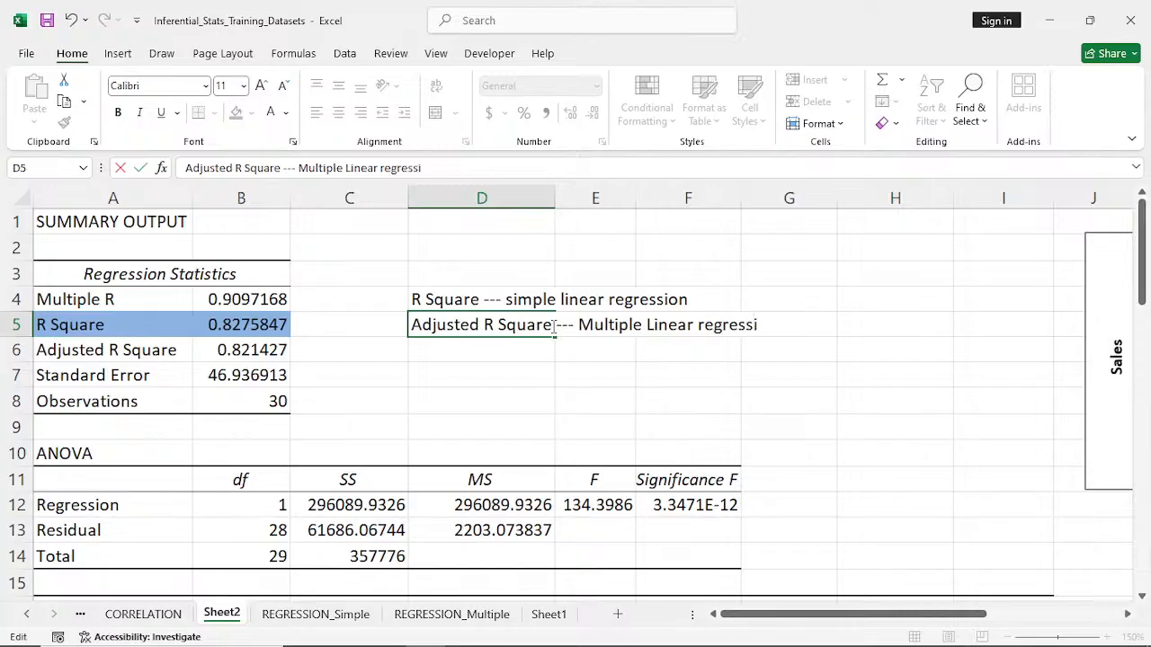
pyautogui.write('on')
pyautogui.click(564, 420)
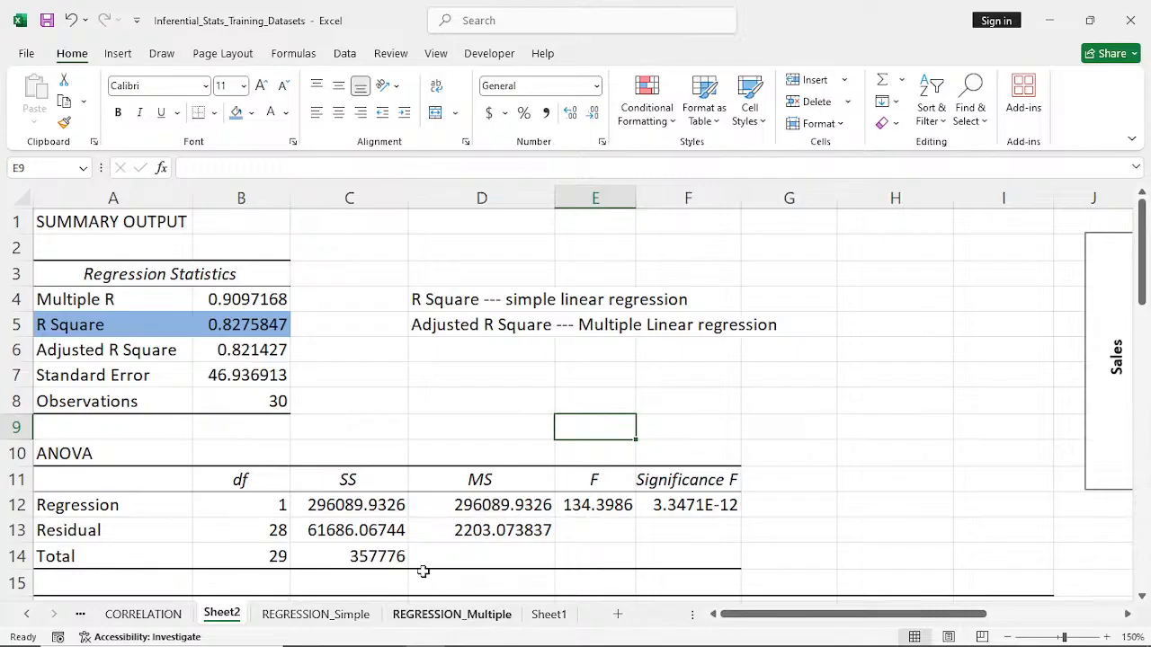
# - Compare the Adjusted R Square and R Square values, and widen column F slightly so Significance F in F12 shows more digits
pyautogui.click(241, 356)
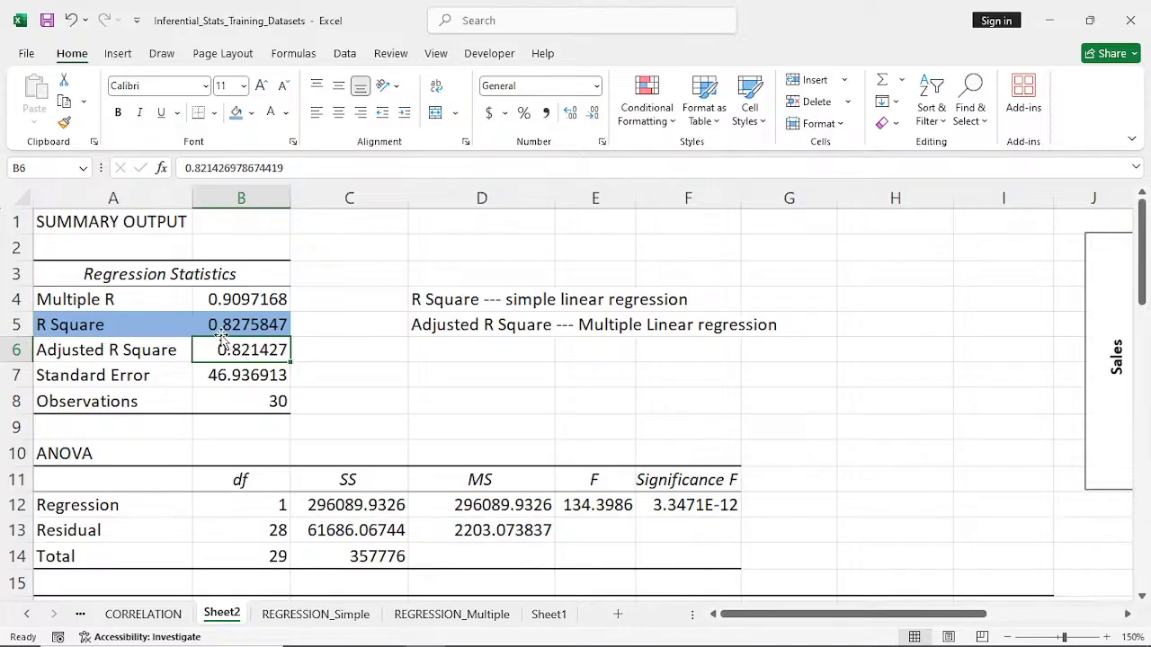
pyautogui.click(221, 325)
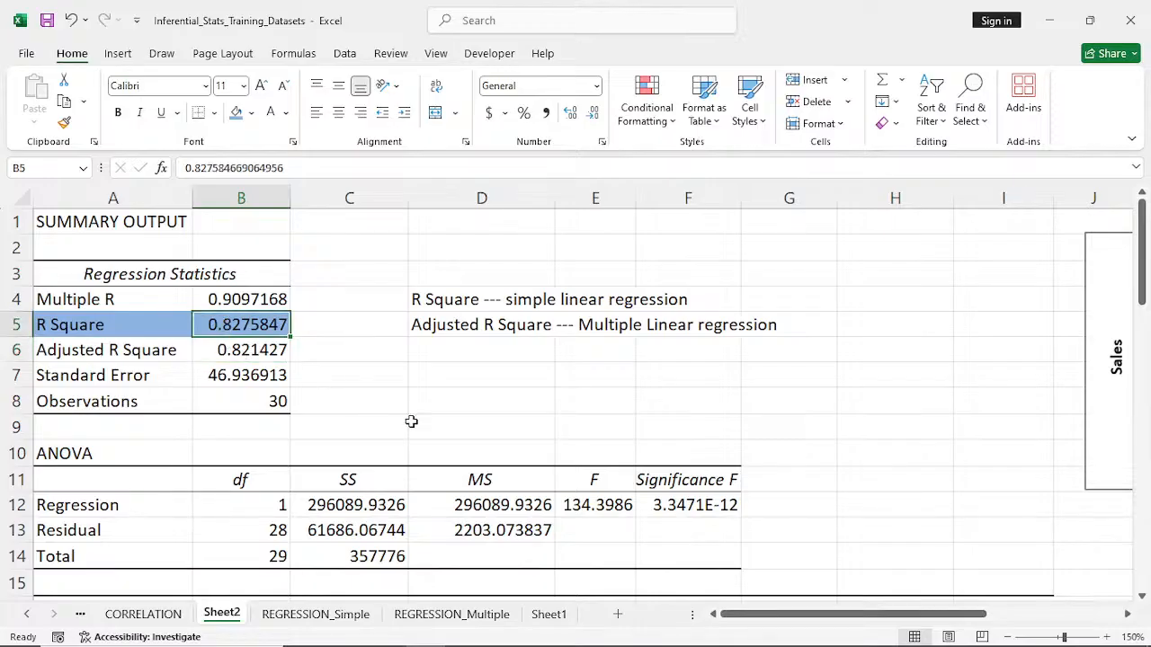
pyautogui.scroll(-1, 411, 422)
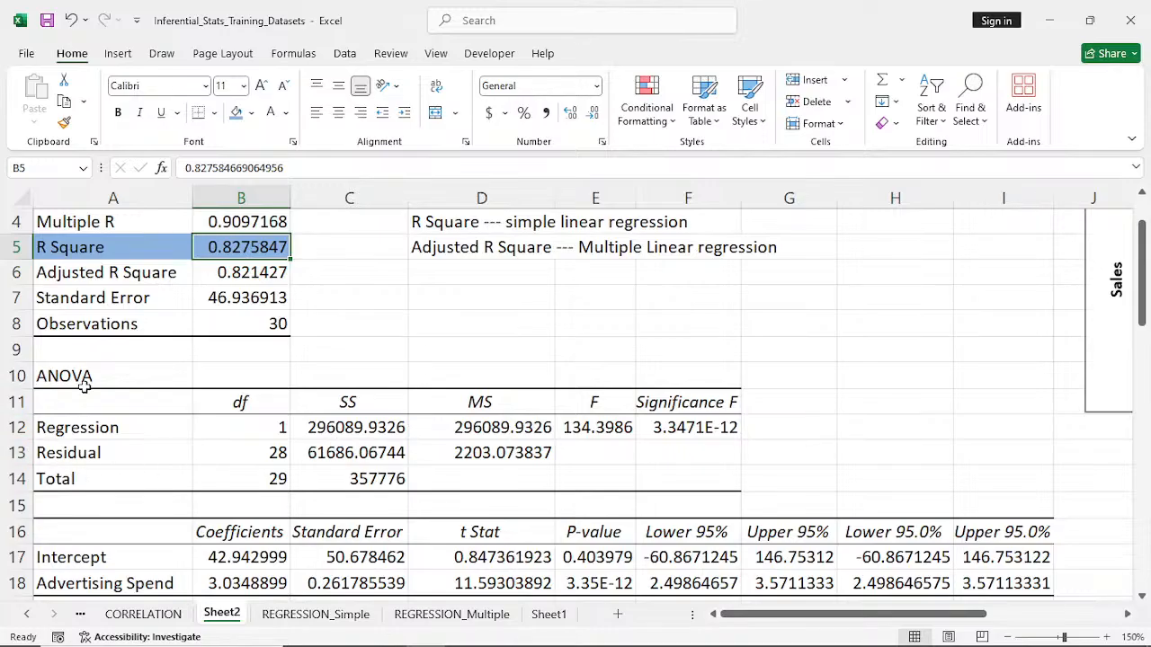
pyautogui.click(688, 429)
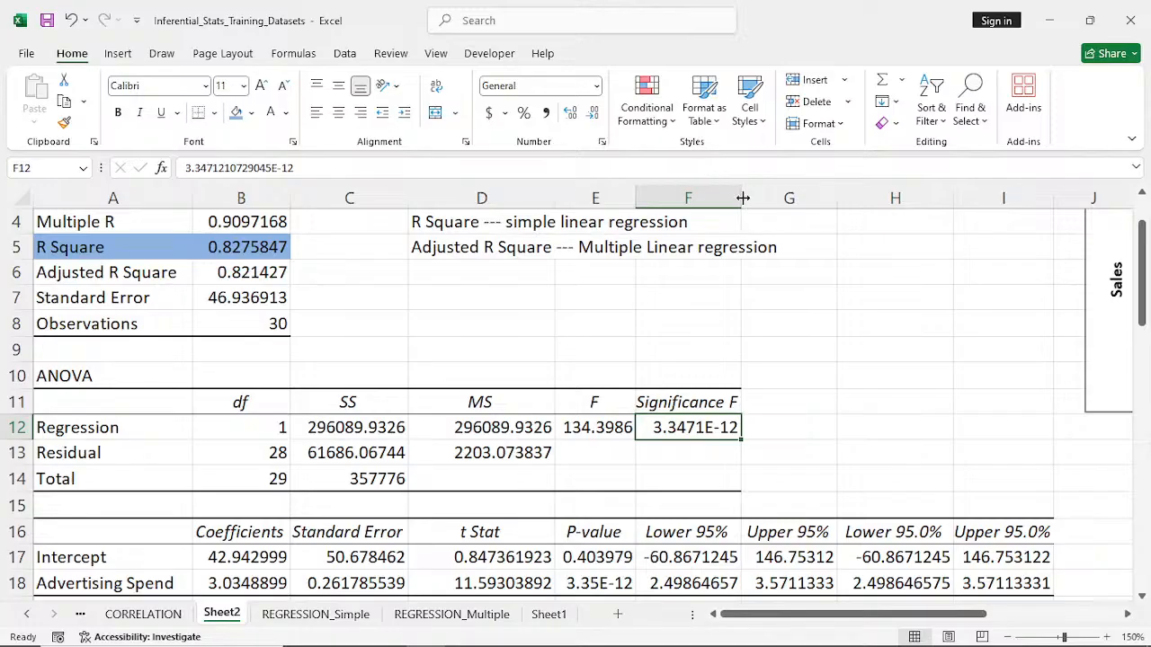
pyautogui.moveTo(743, 197); pyautogui.dragTo(752, 197)
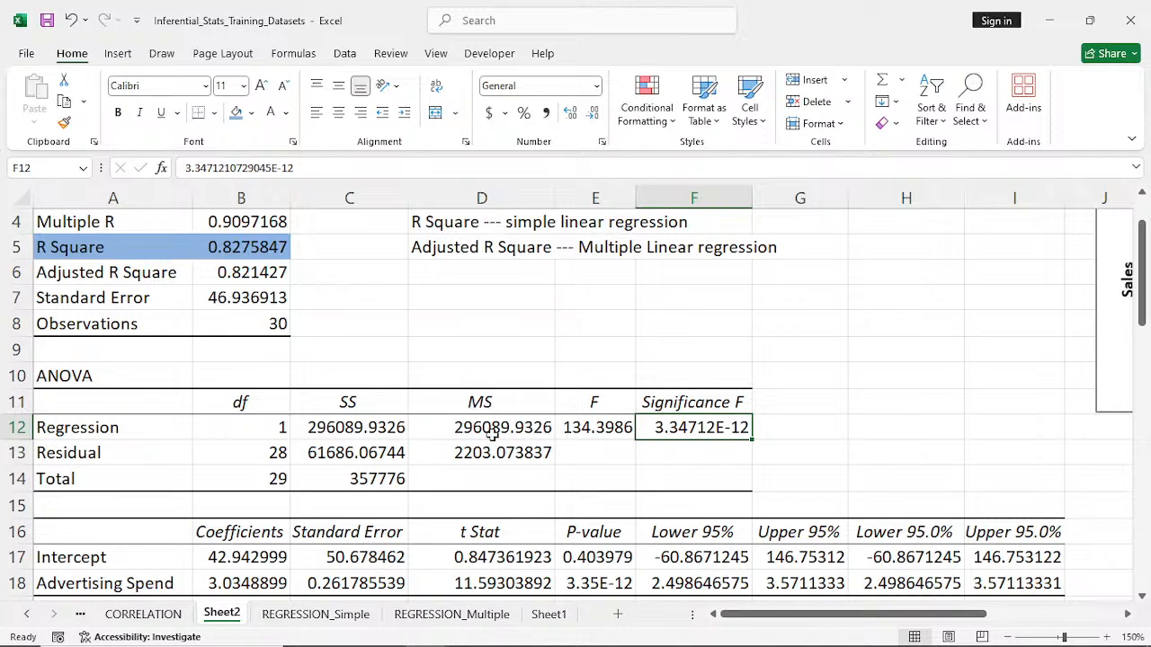
# - Check the model noted on the REGRESSION_Simple sheet, and examine the Advertising Spend P-value in E18 of the summary output
pyautogui.scroll(-1, 493, 433)
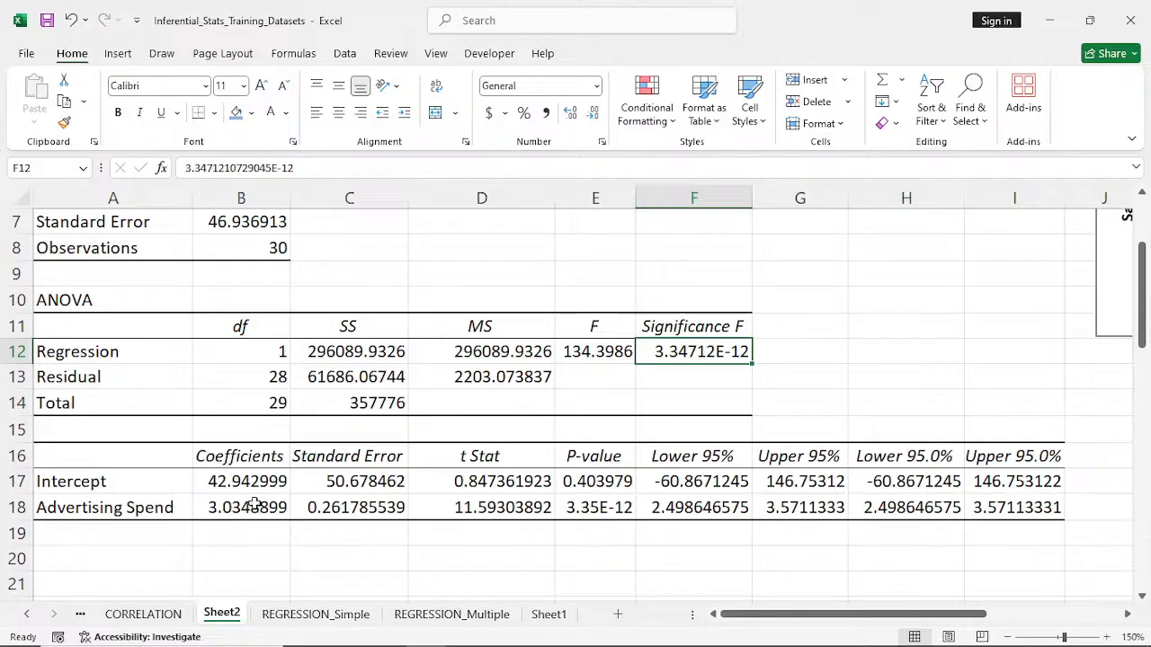
pyautogui.click(289, 621)
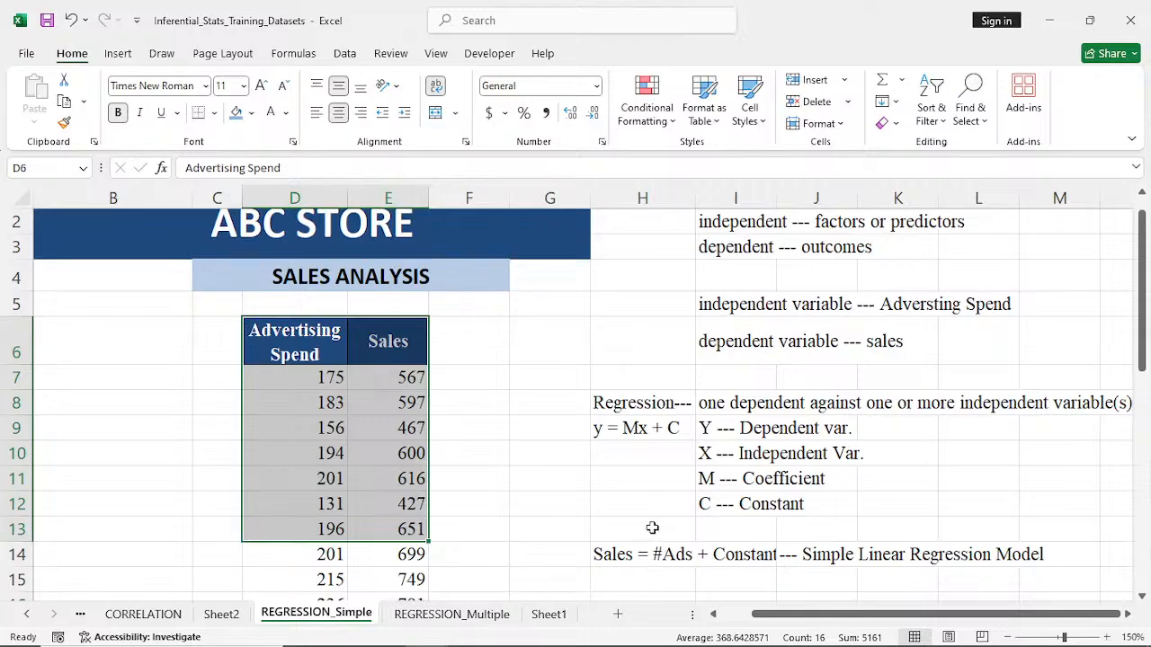
pyautogui.click(225, 619)
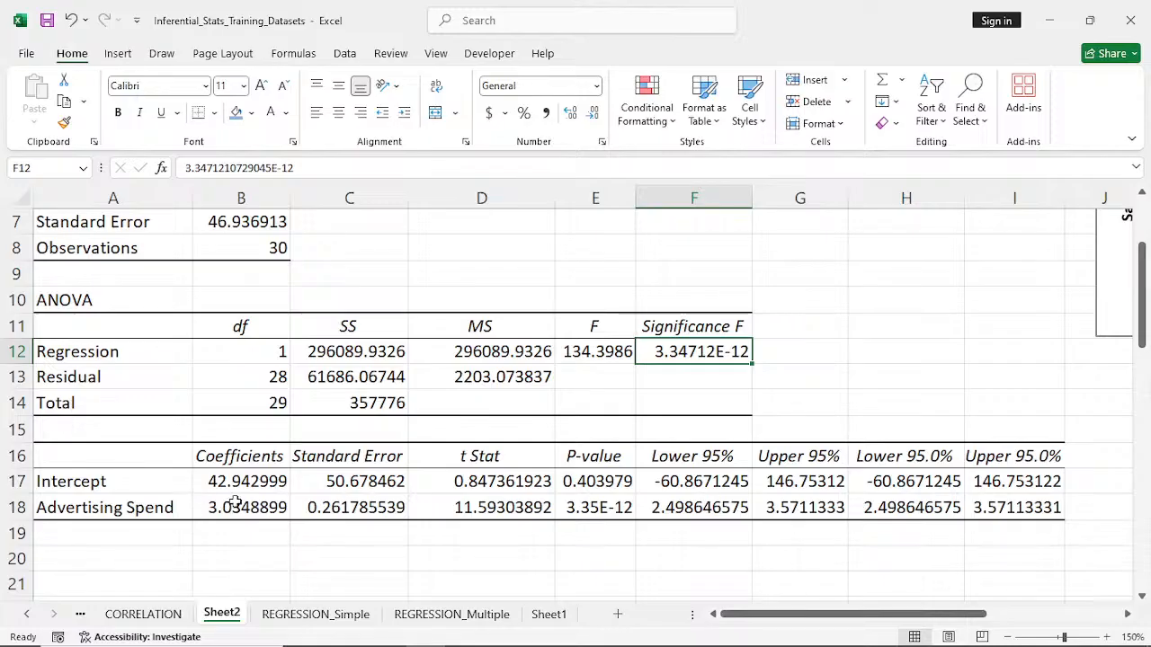
pyautogui.click(583, 511)
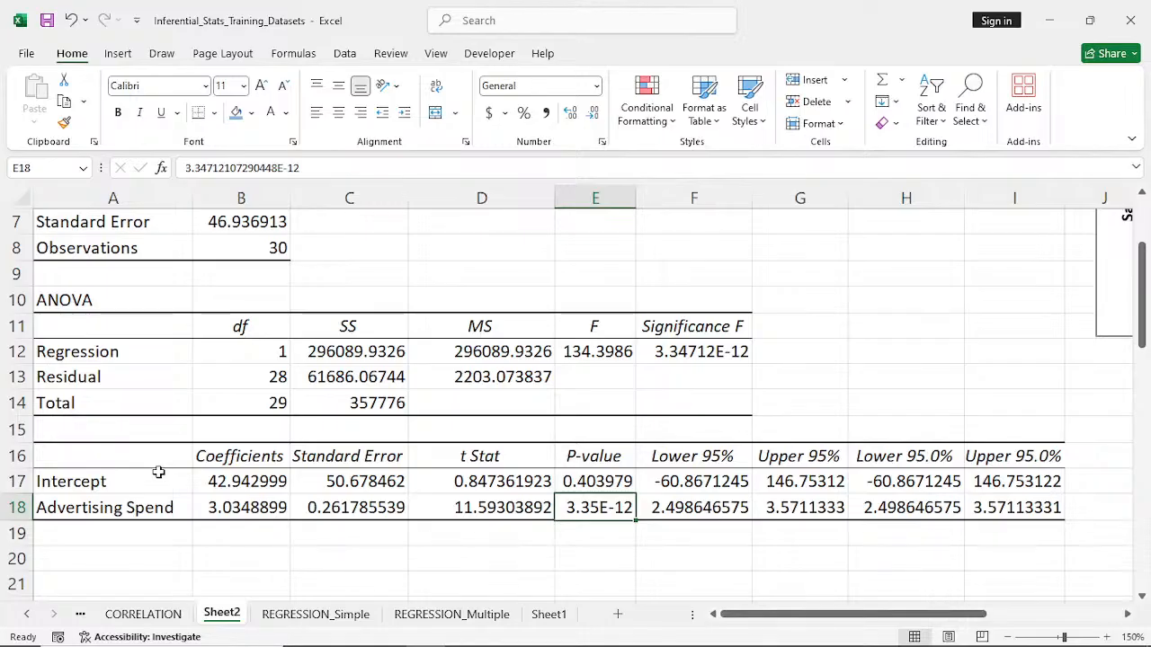
# - Write the regression equation "Sales = 3.048899Ads + 42.942999" as a text note in cell E8
pyautogui.scroll(1, 158, 473)
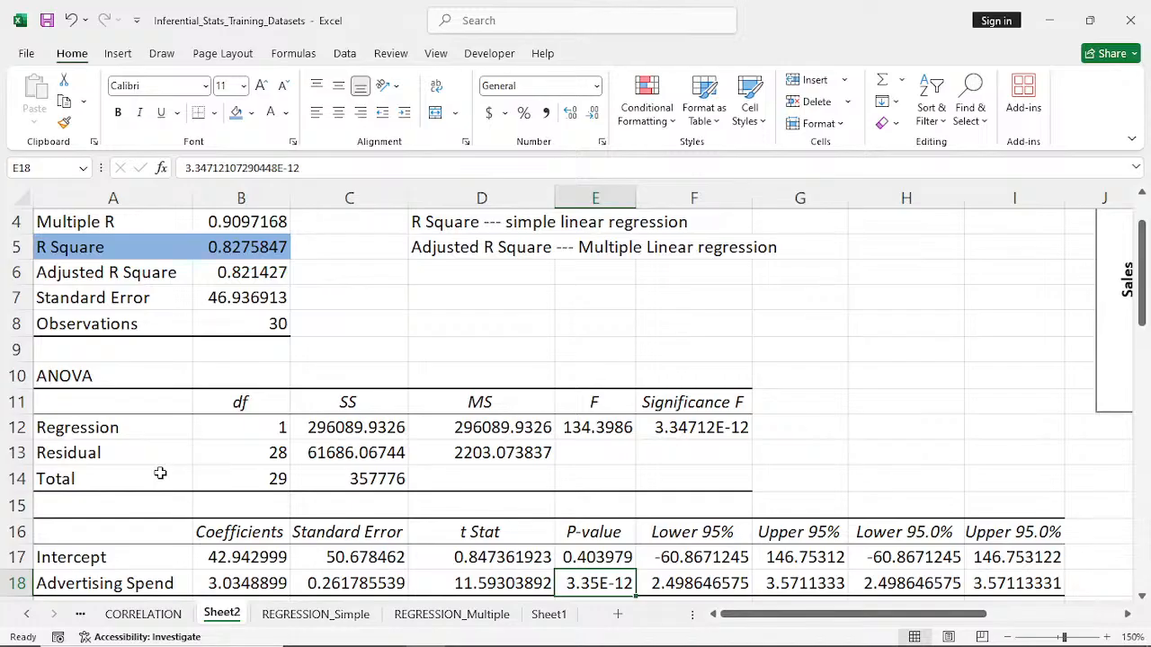
pyautogui.scroll(-1, 160, 473)
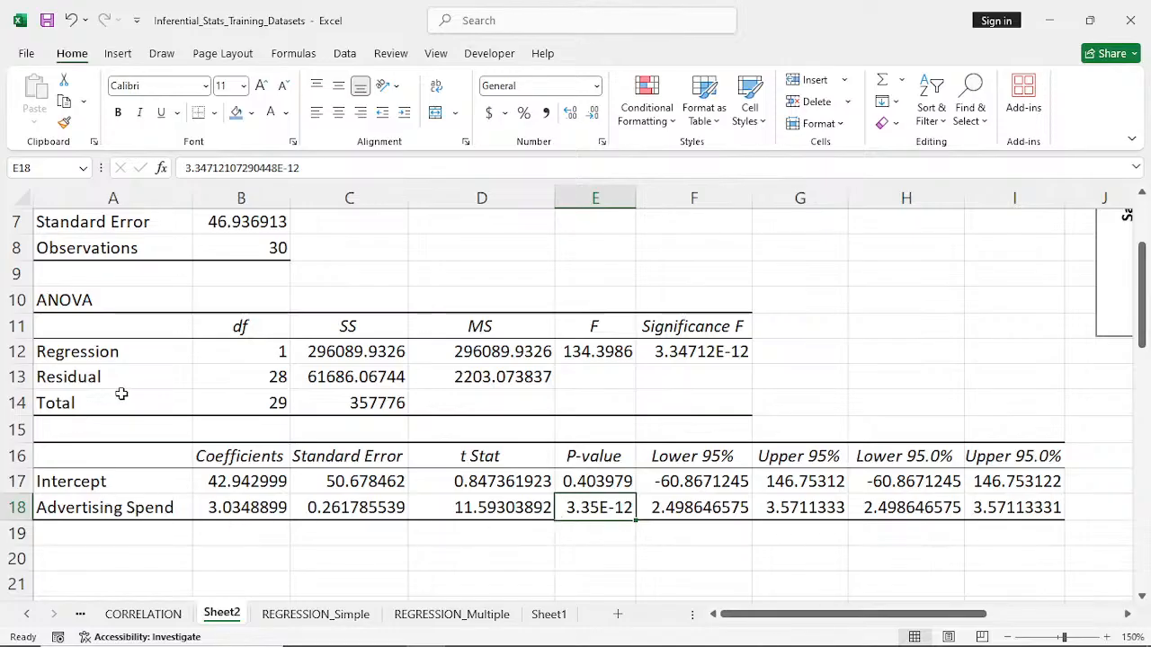
pyautogui.click(589, 249)
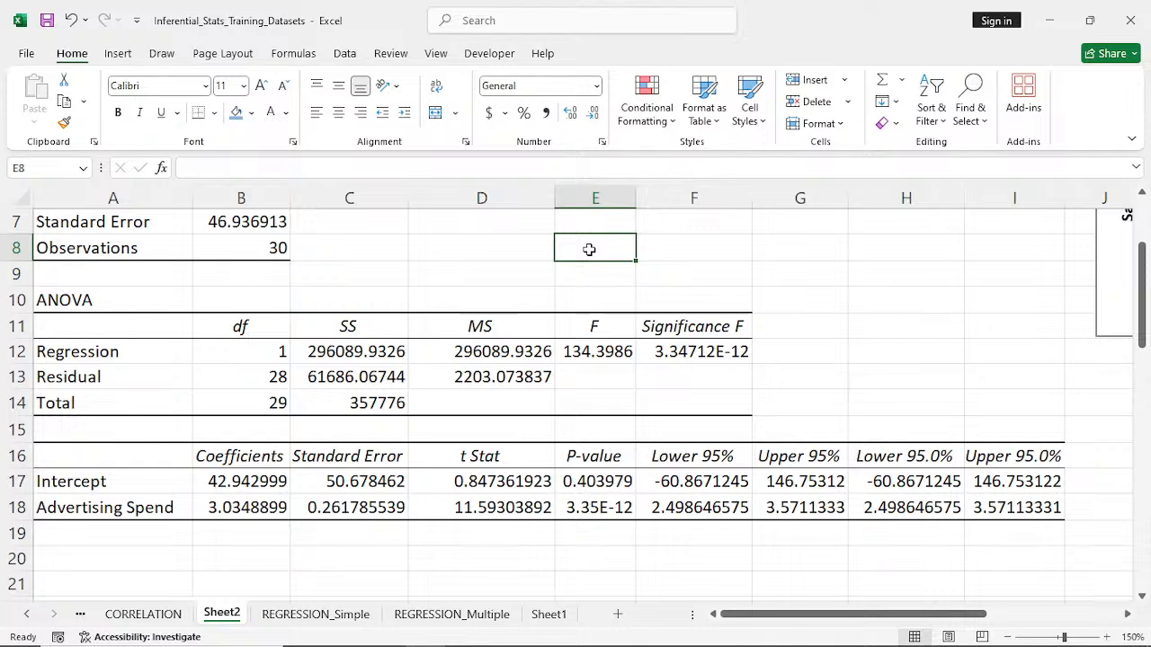
pyautogui.write('sa')
pyautogui.press('BackSpace')
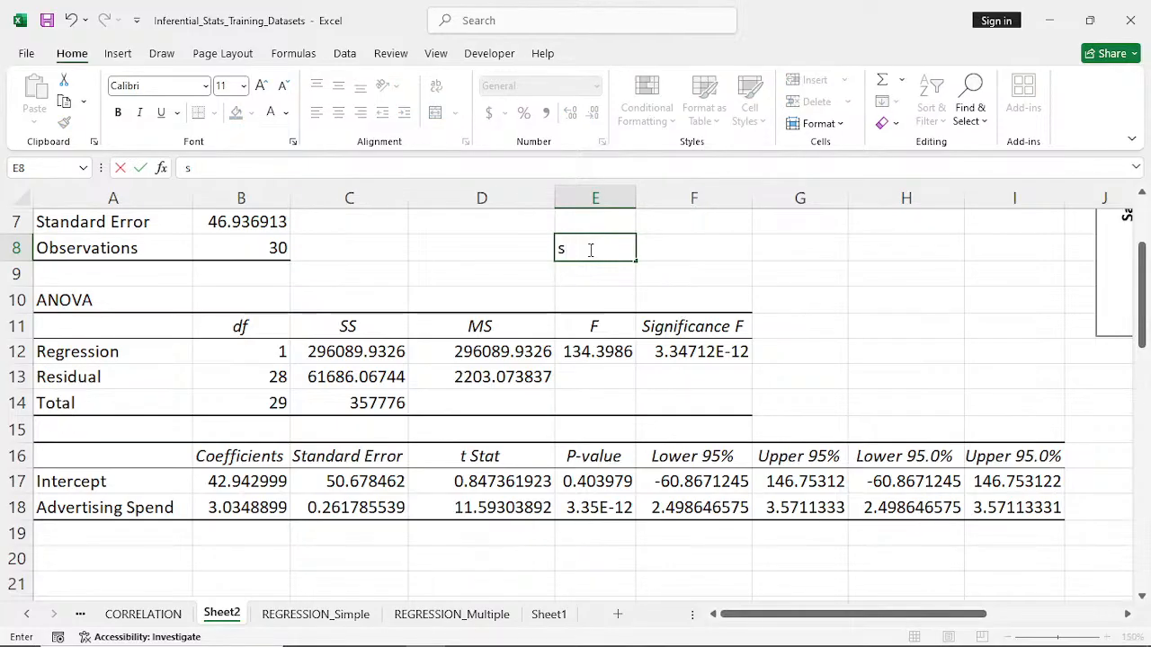
pyautogui.write('Sales')
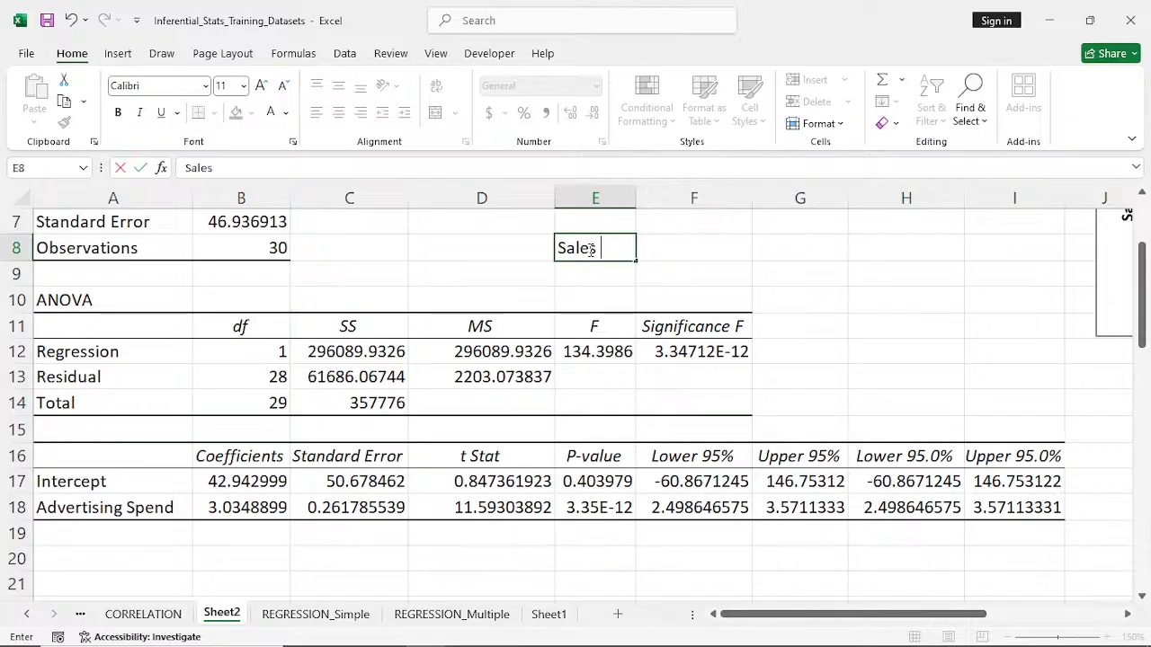
pyautogui.write('= 3')
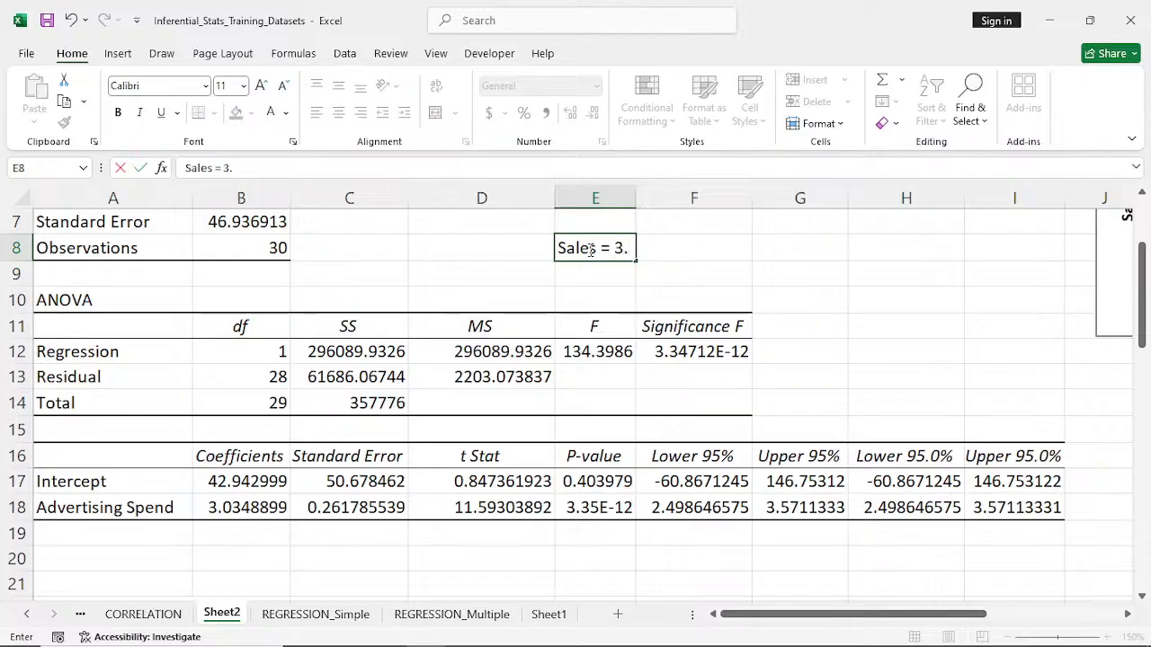
pyautogui.write('.0488')
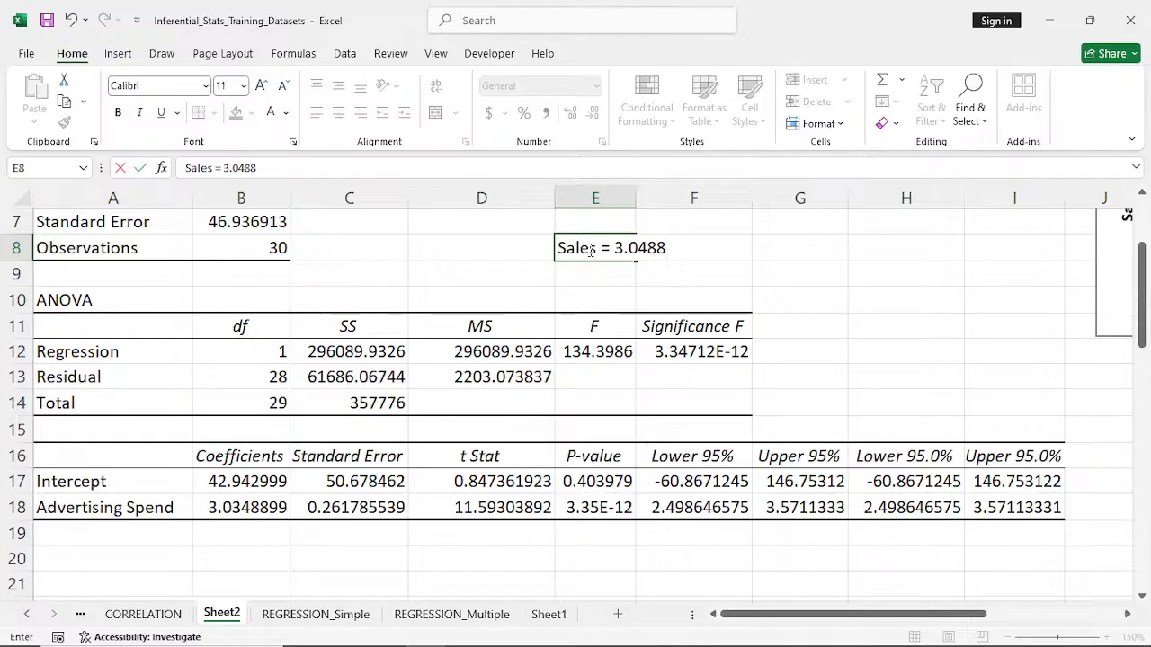
pyautogui.write('99Ads +')
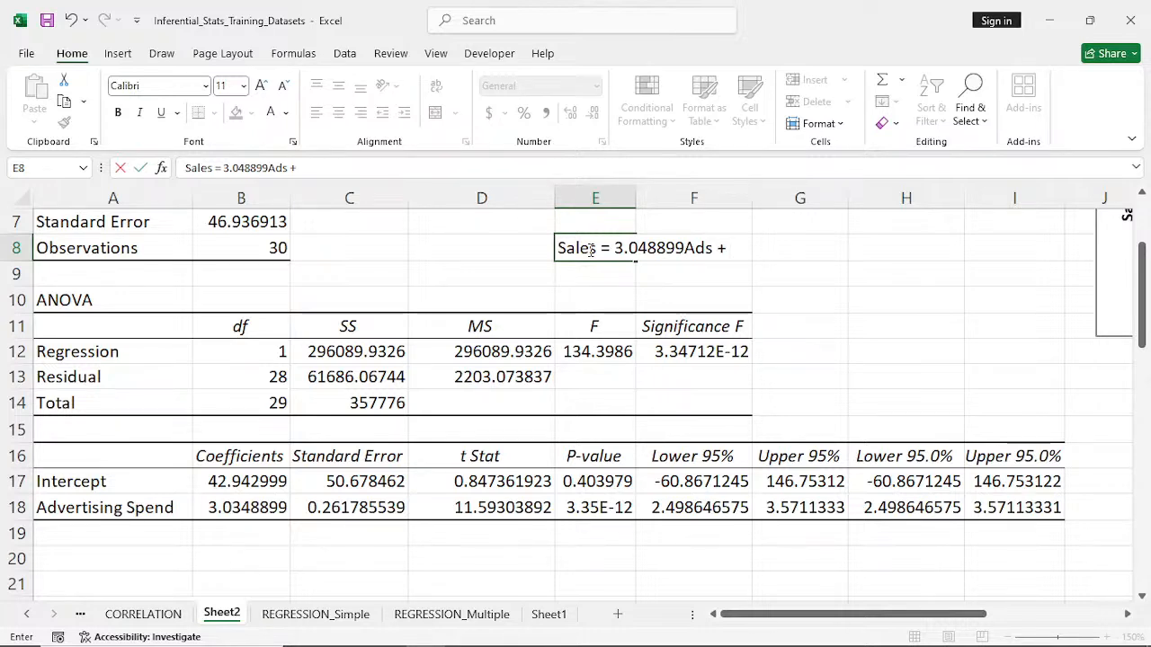
pyautogui.write('42.9')
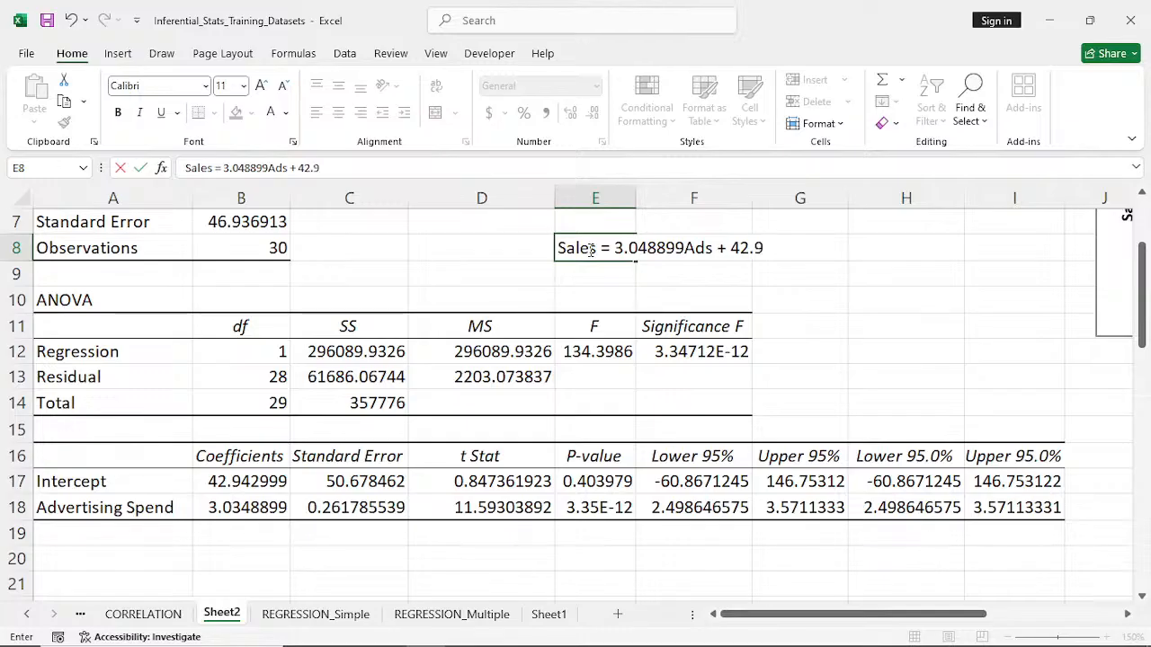
pyautogui.write('42')
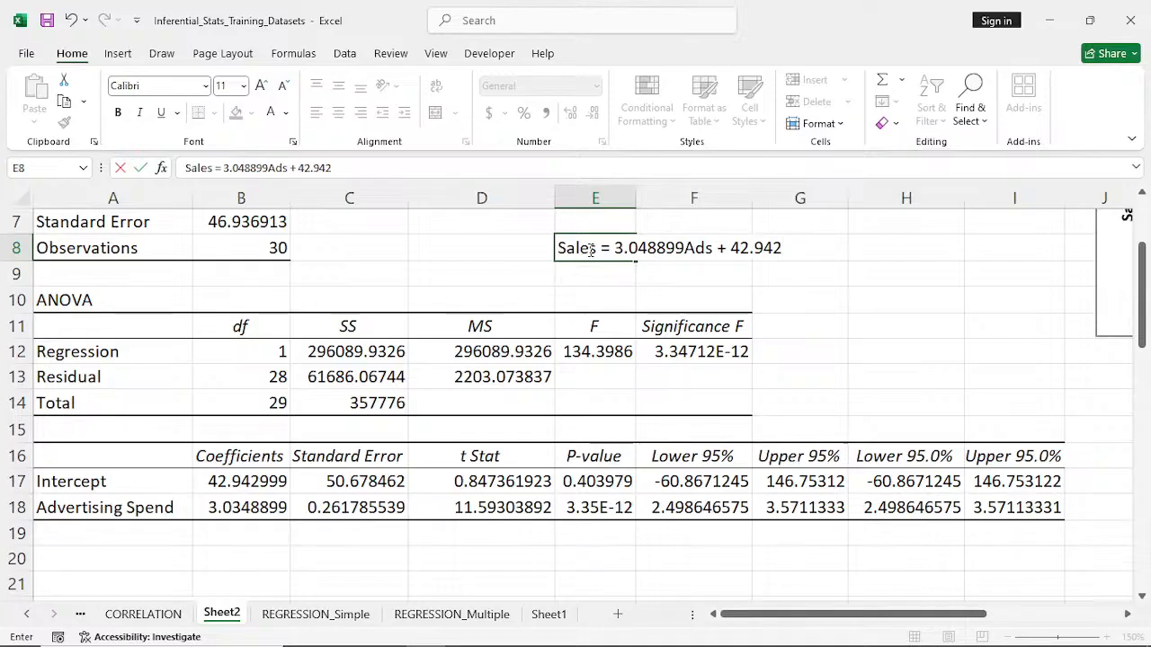
pyautogui.write('999')
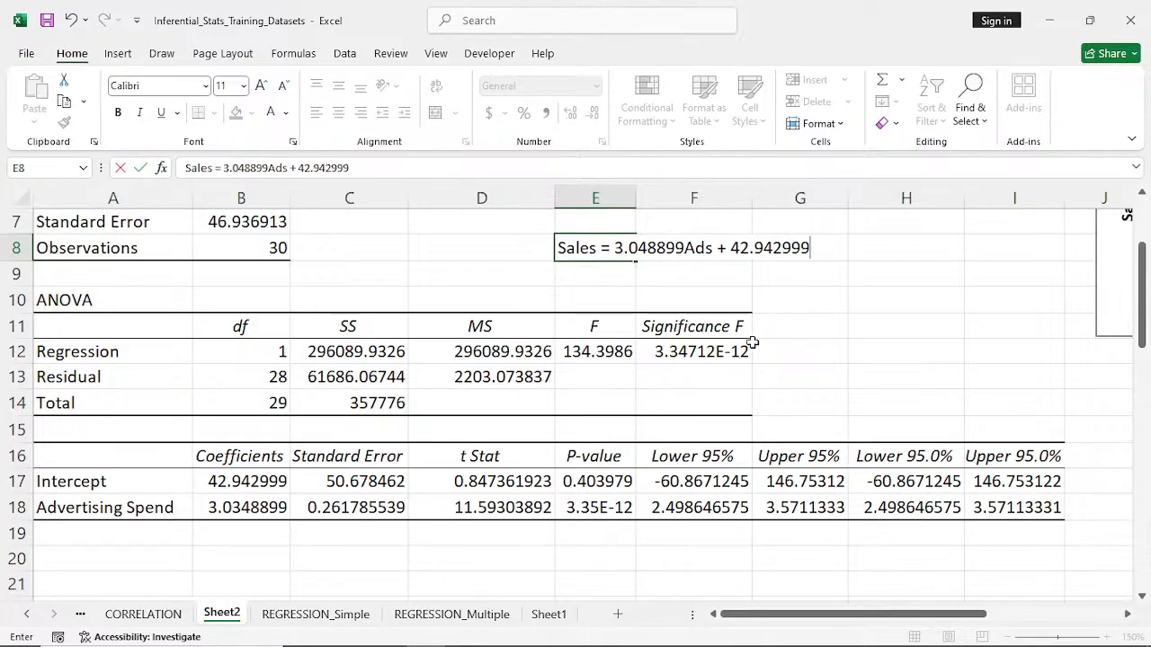
pyautogui.click(678, 282)
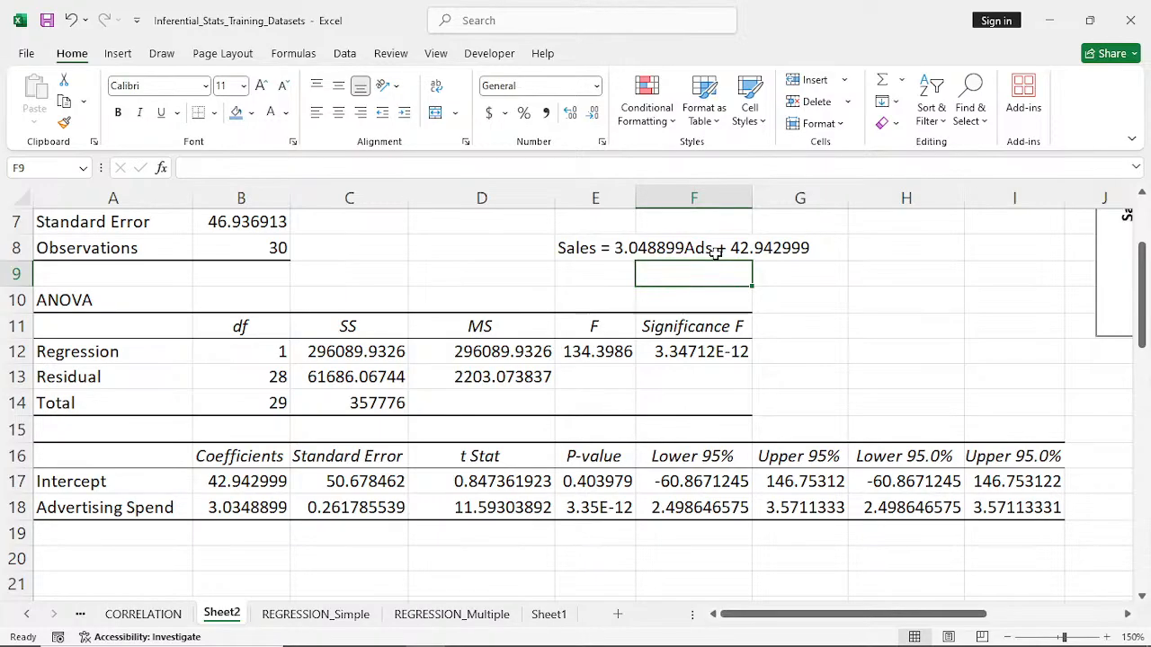
# - Add the headers "Ads Spend" in H8 and "Sales" in I8, and shade both cells with the blue fill
pyautogui.click(946, 246)
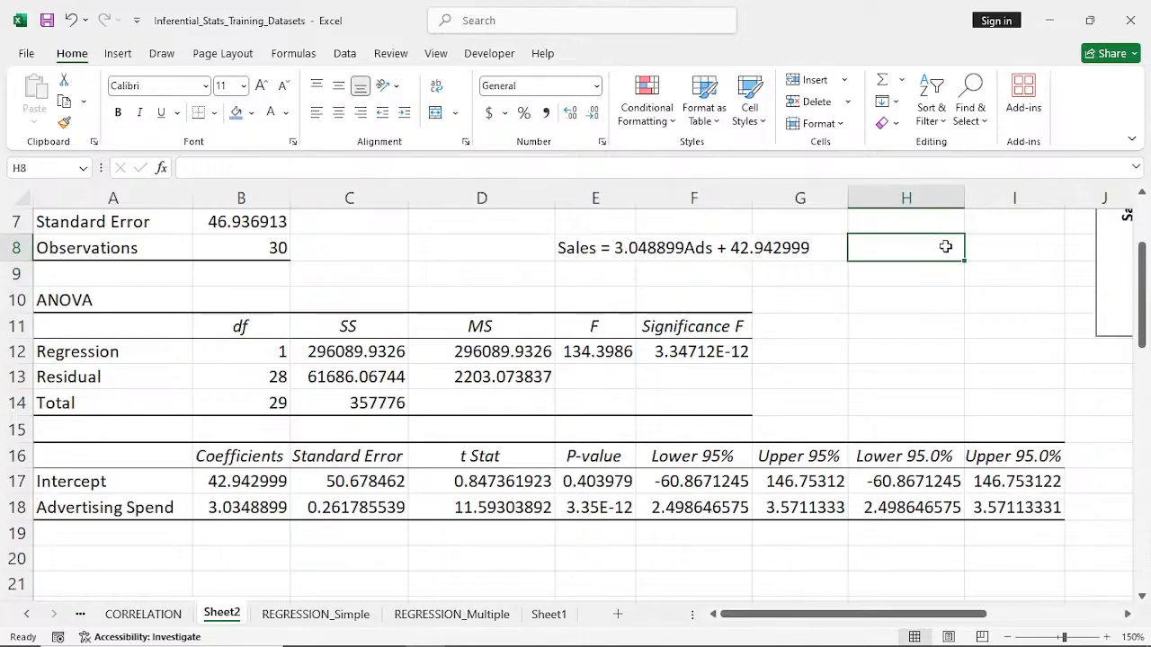
pyautogui.write('A')
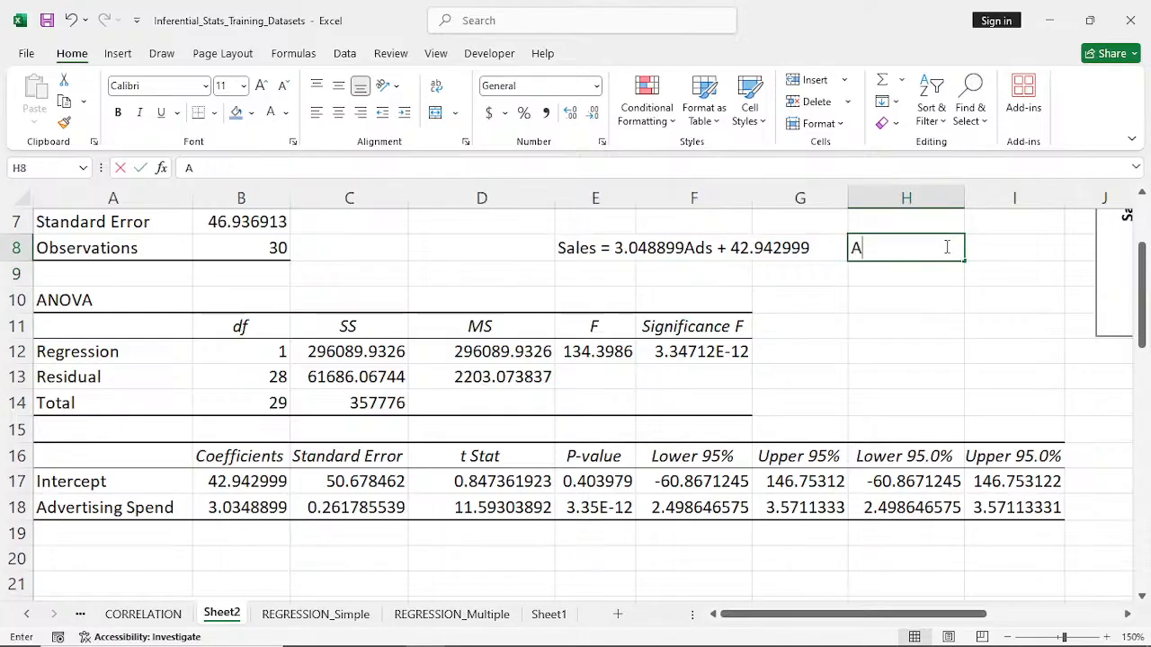
pyautogui.write('ds')
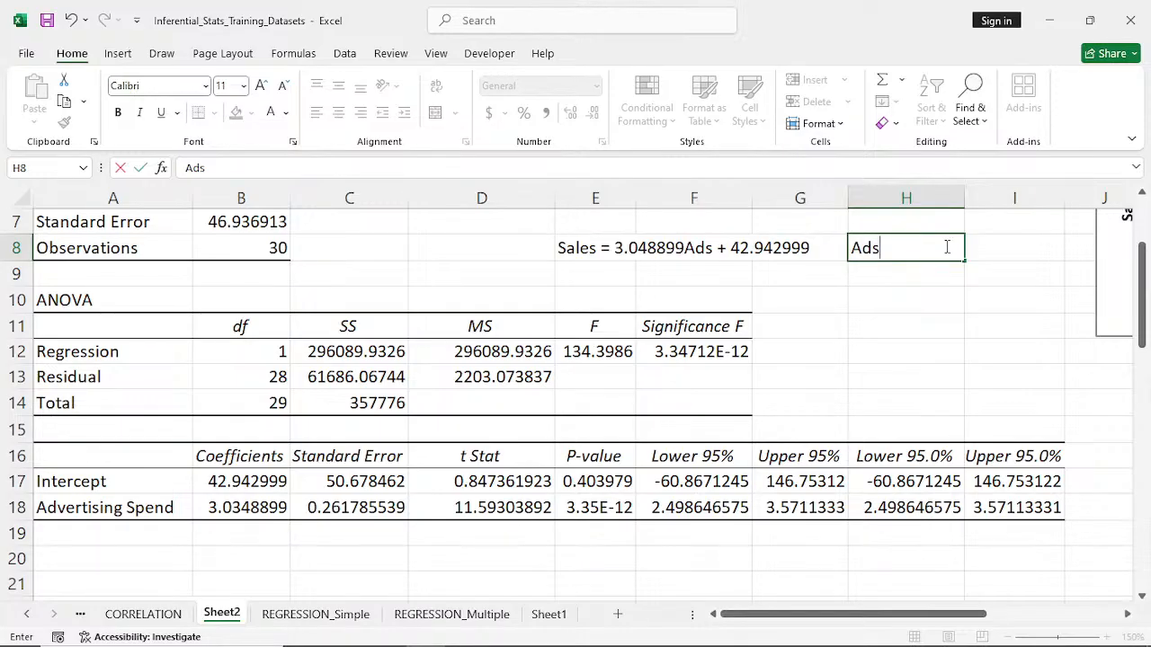
pyautogui.write(' Spend')
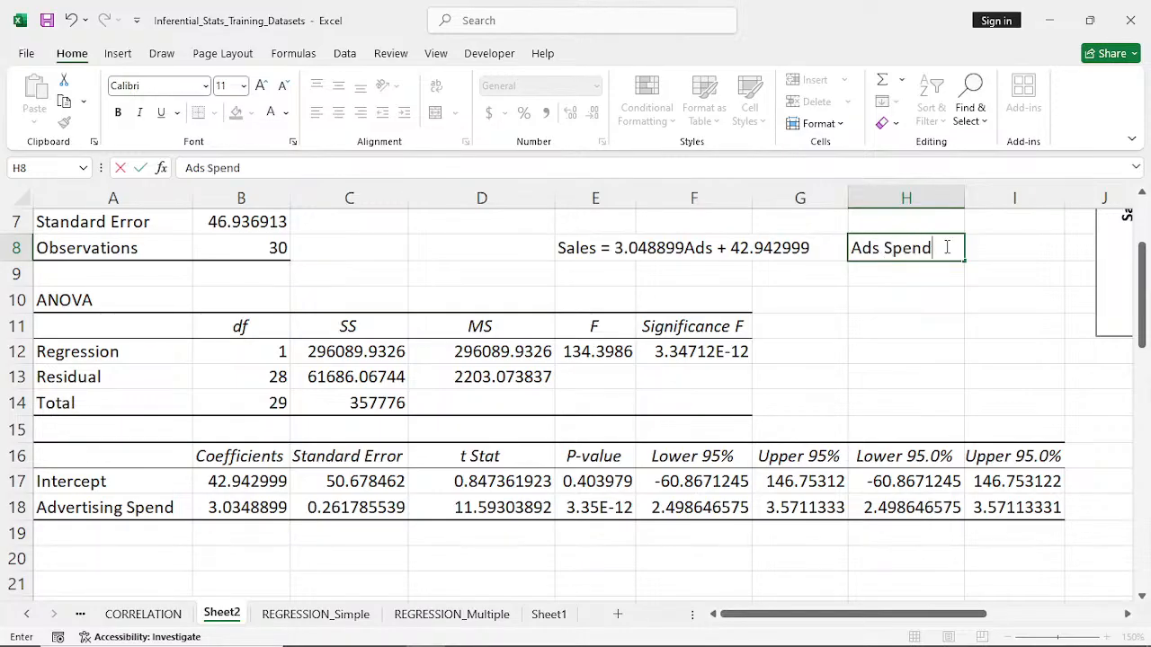
pyautogui.click(1003, 251)
pyautogui.write('Sa')
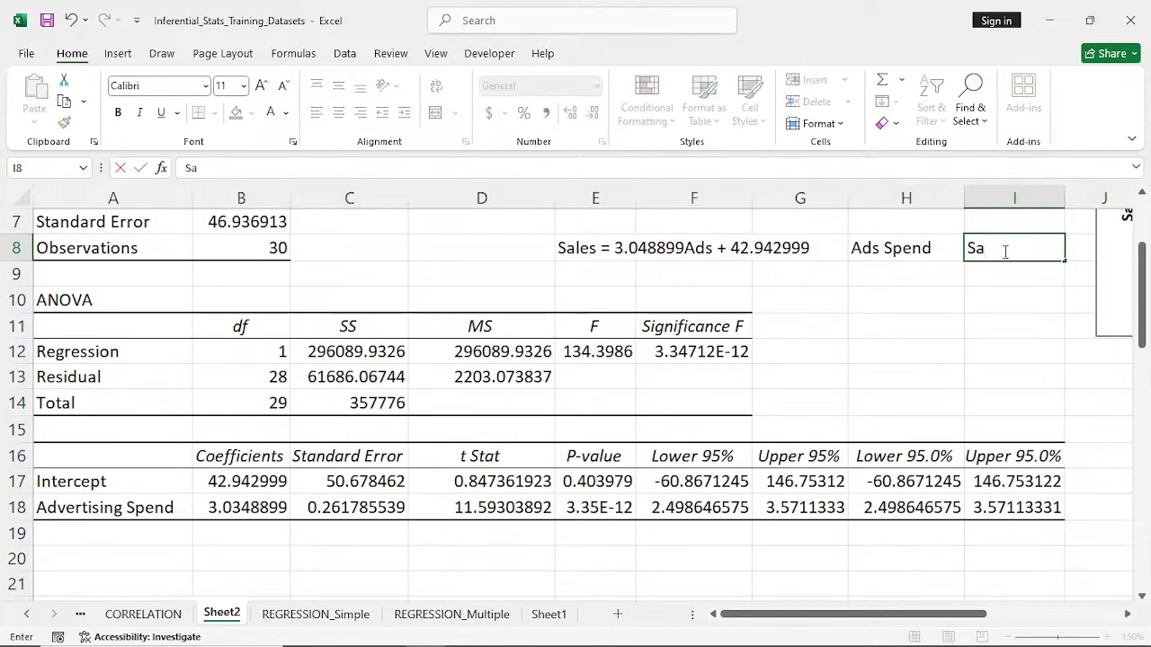
pyautogui.write('les')
pyautogui.moveTo(883, 248); pyautogui.dragTo(1009, 244)
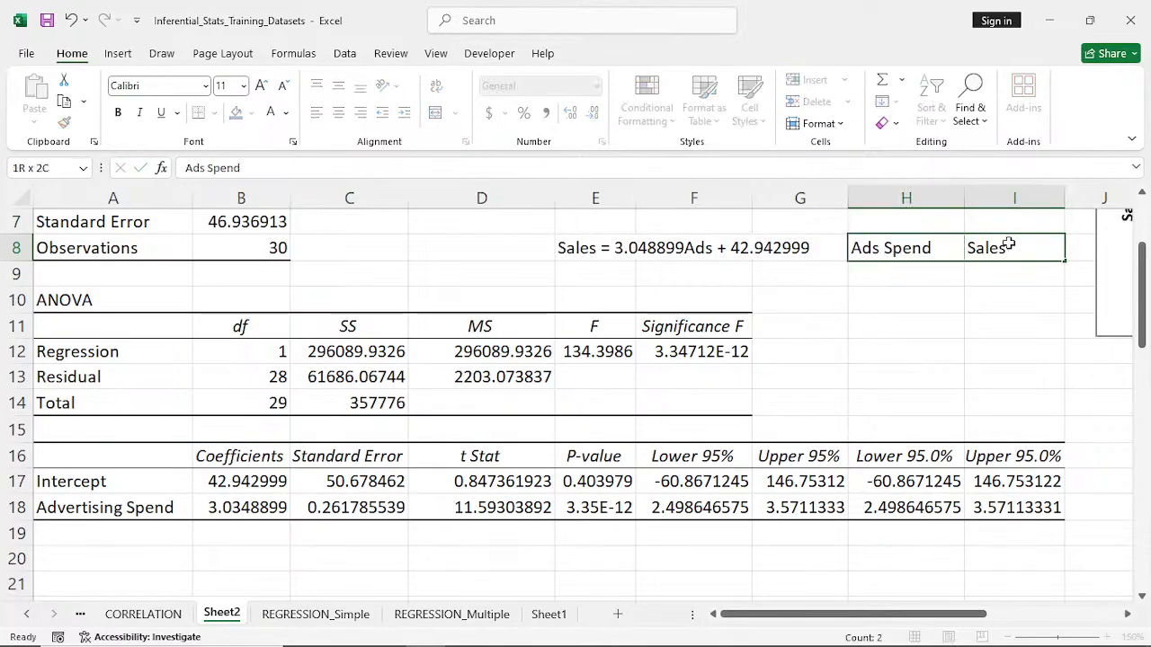
pyautogui.click(238, 117)
# - Fill H9:H14 under Ads Spend with a series from 200 to 300 in steps of 20
pyautogui.click(886, 270)
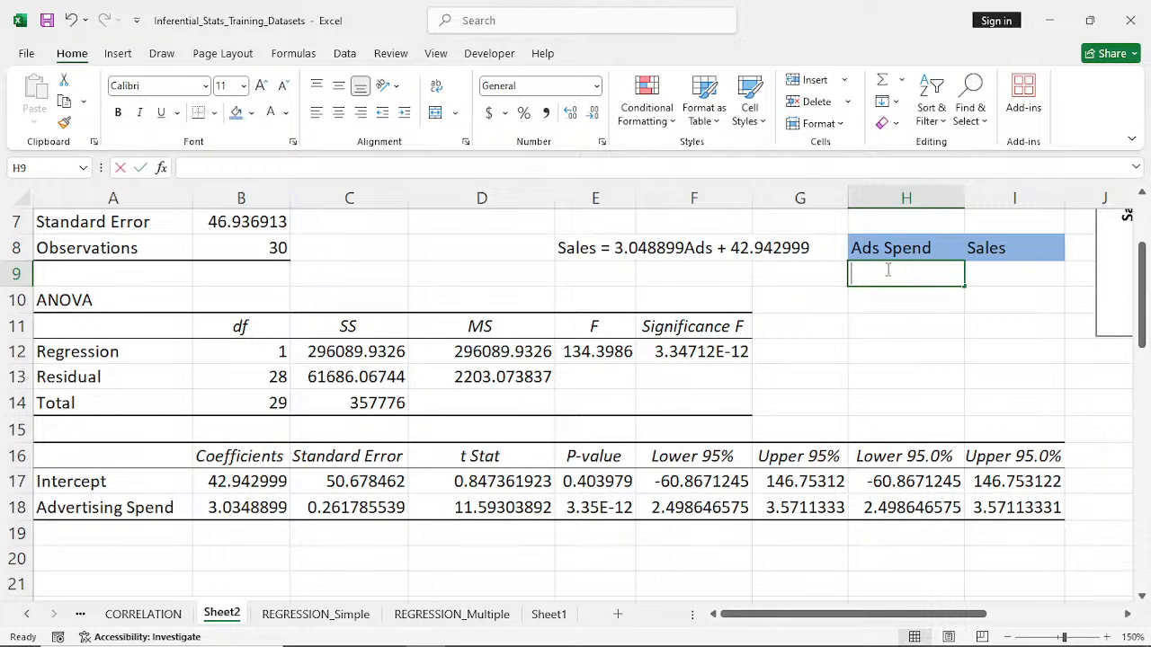
pyautogui.write('200')
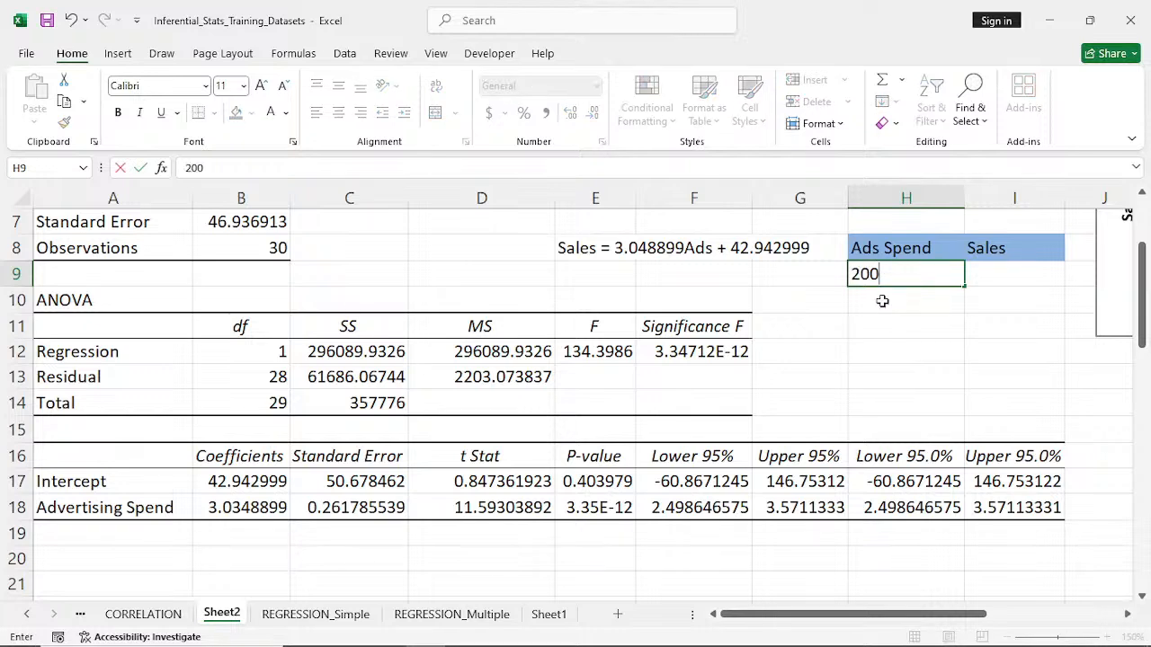
pyautogui.click(883, 301)
pyautogui.write('220')
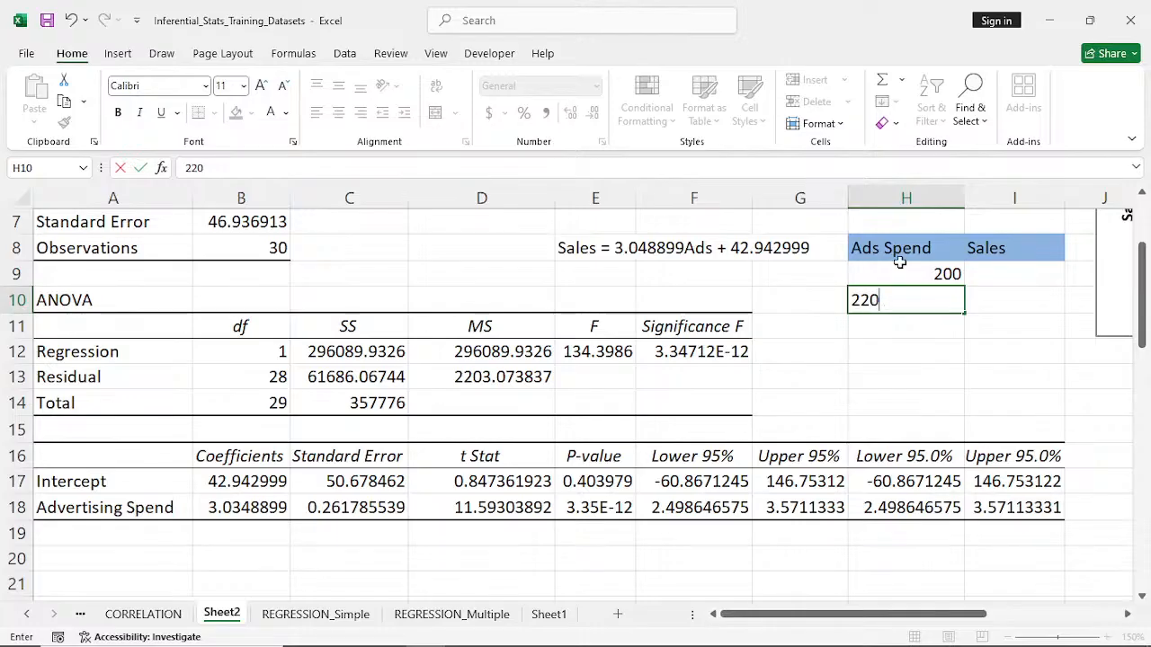
pyautogui.moveTo(899, 271); pyautogui.dragTo(953, 418)
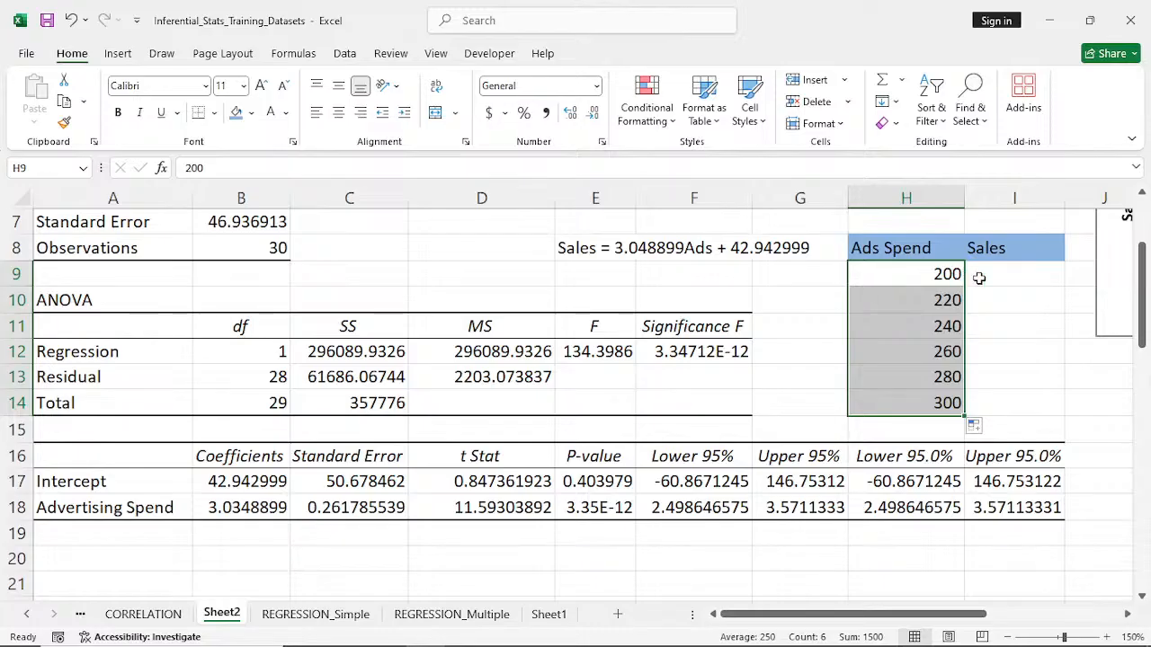
# - Calculate the predicted sales in I9 with =3.048899*H9+42.942999 and fill the formula down to I14
pyautogui.click(1014, 274)
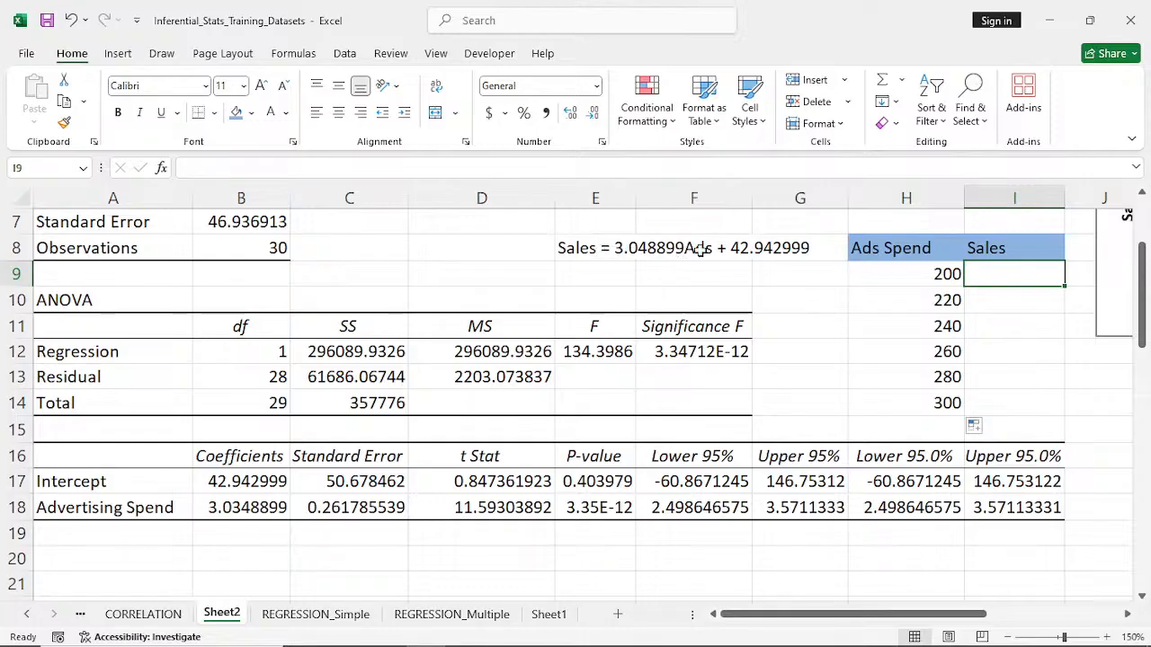
pyautogui.write('=')
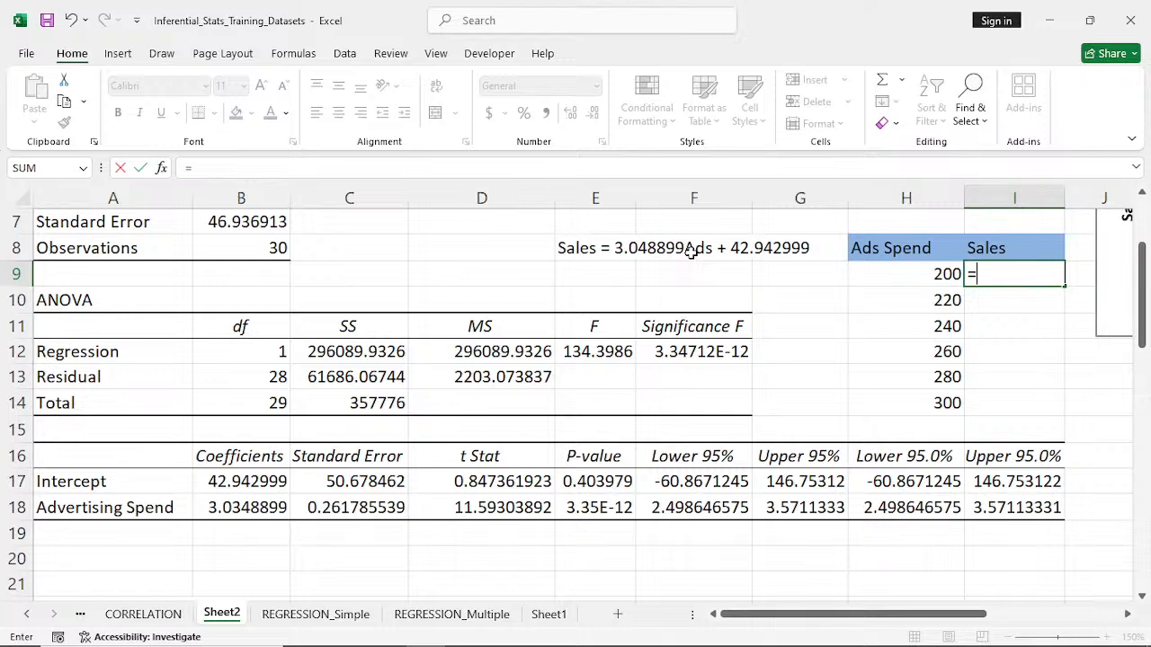
pyautogui.write('3.04')
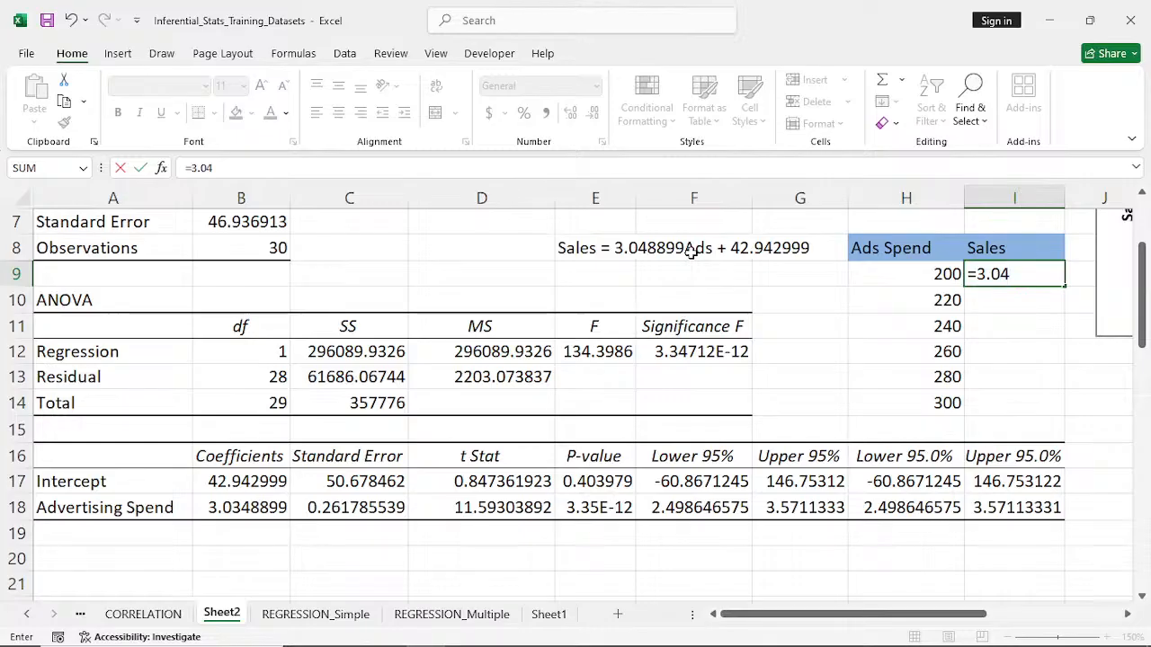
pyautogui.write('88')
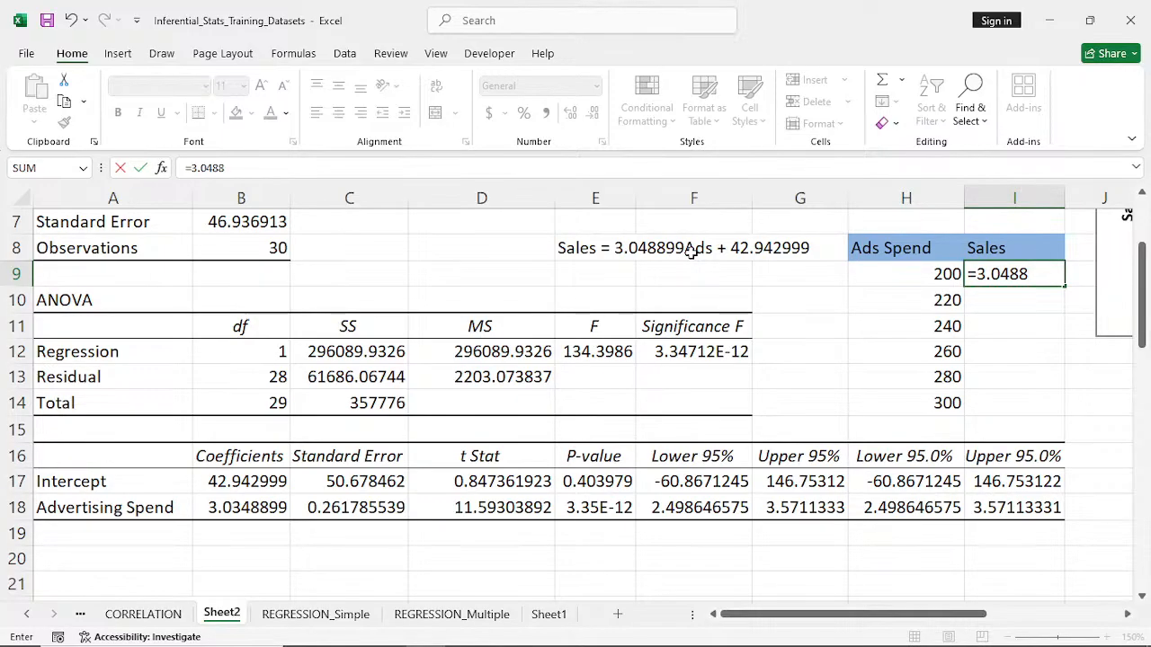
pyautogui.write('99*')
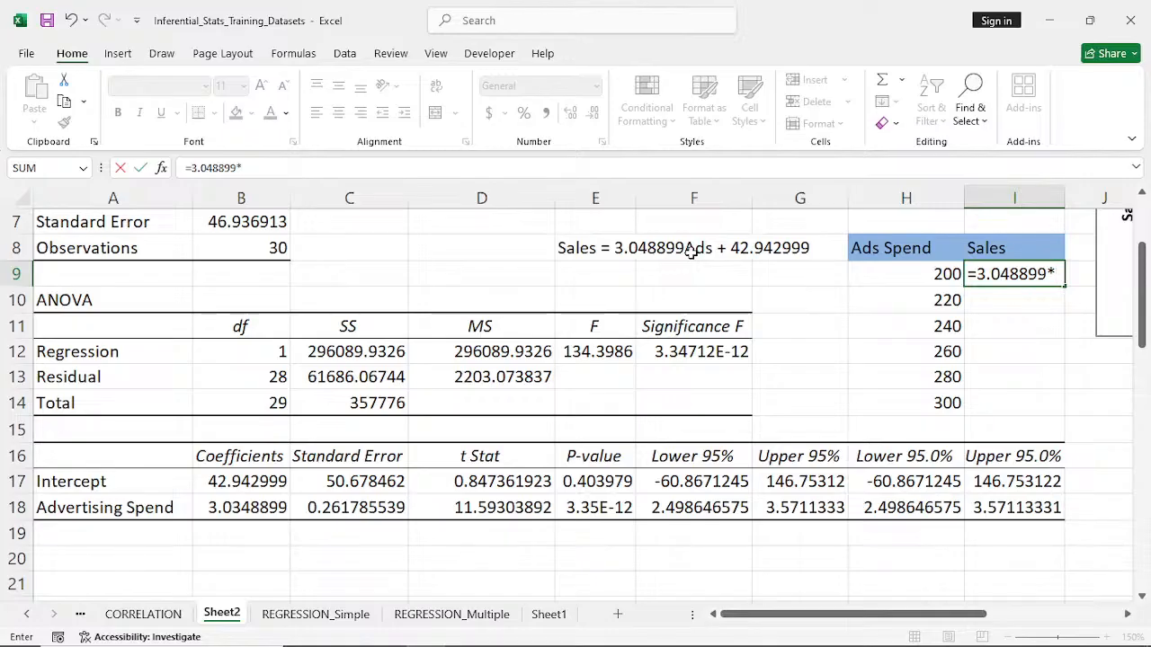
pyautogui.click(926, 280)
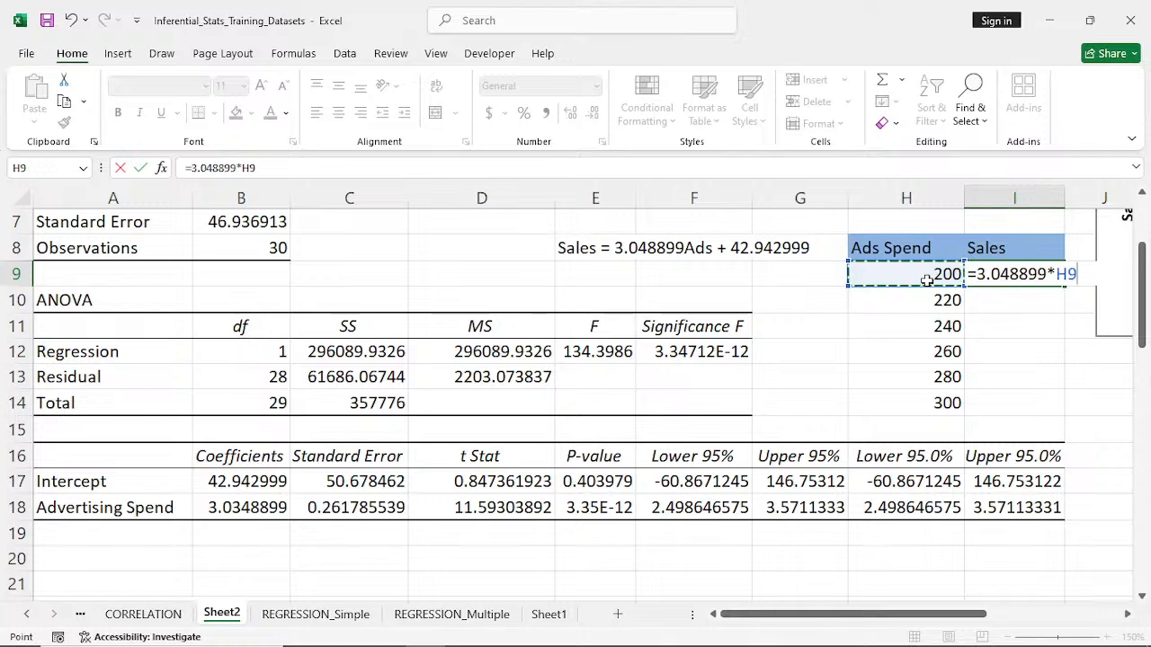
pyautogui.write('+')
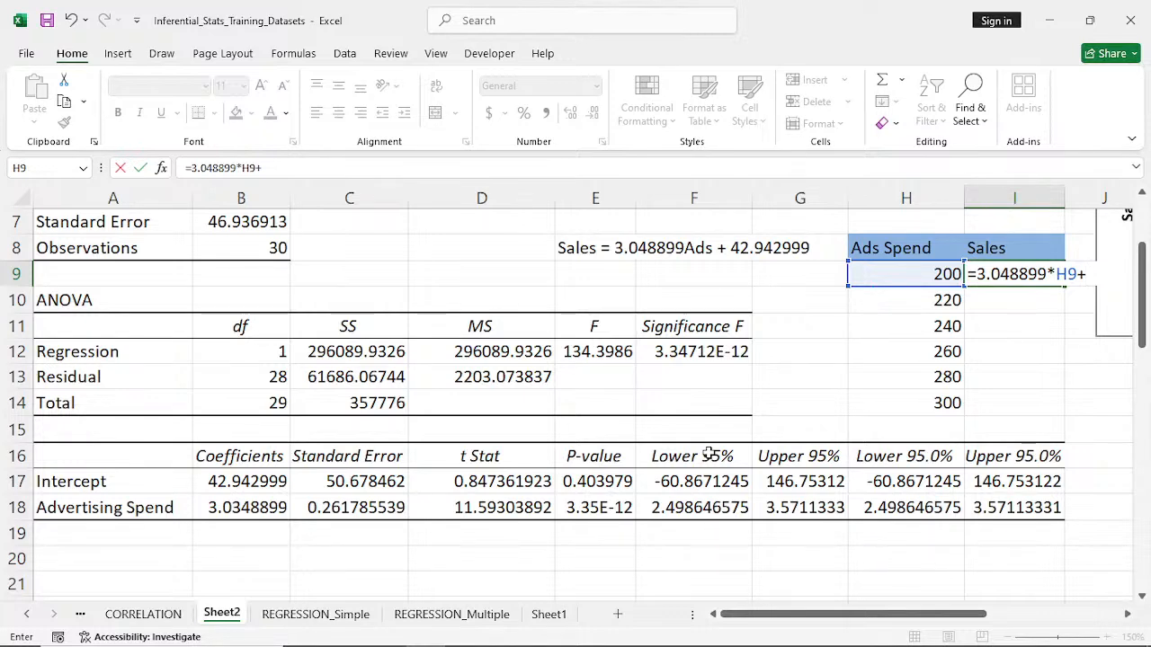
pyautogui.write('42.')
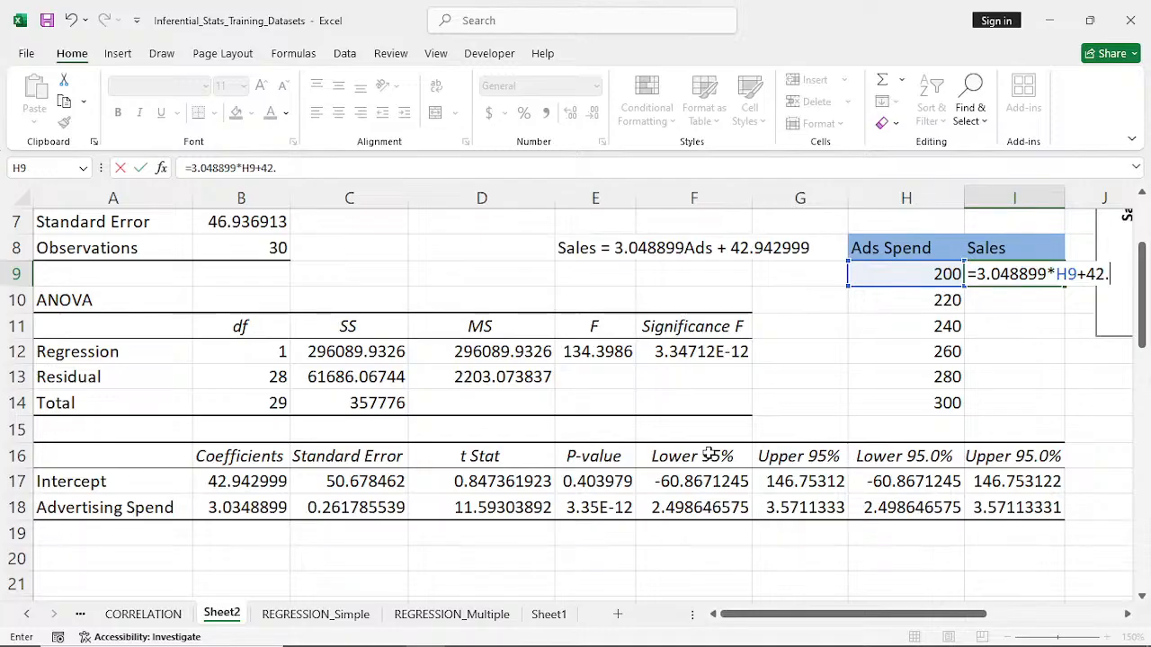
pyautogui.write('942')
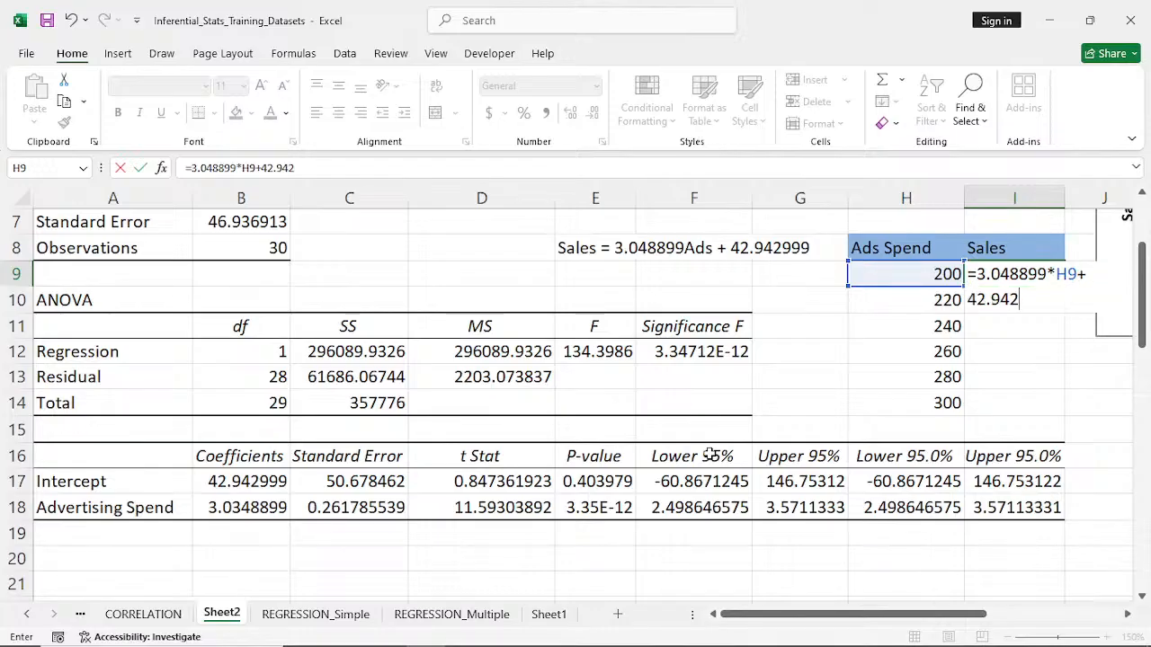
pyautogui.write('999')
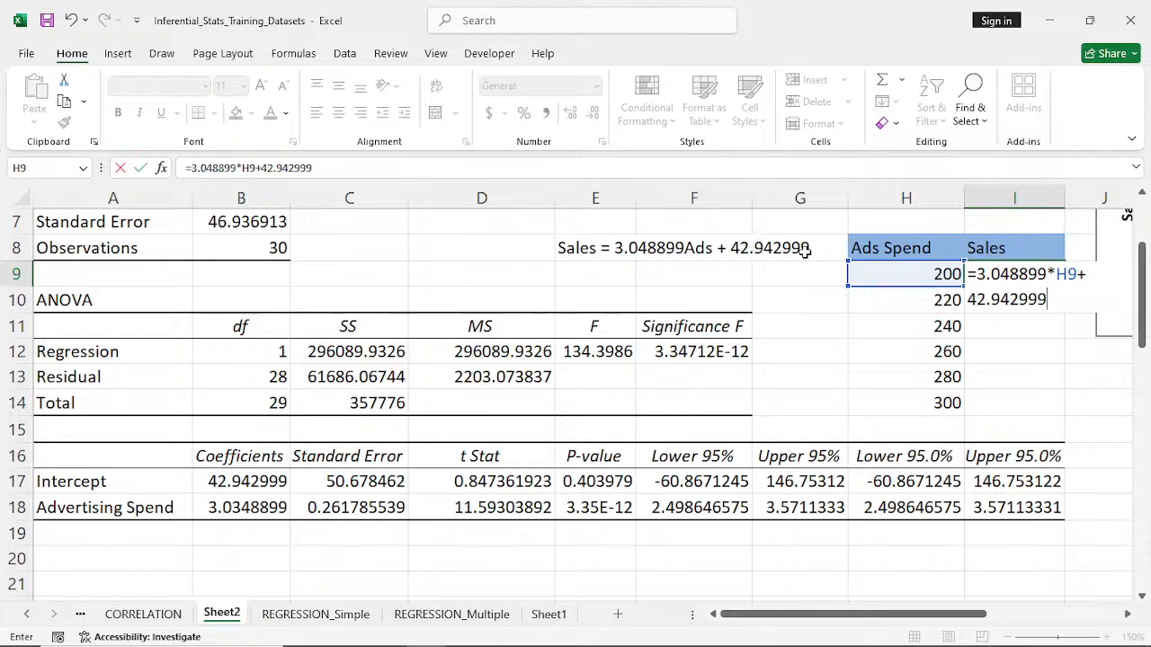
pyautogui.press('Return')
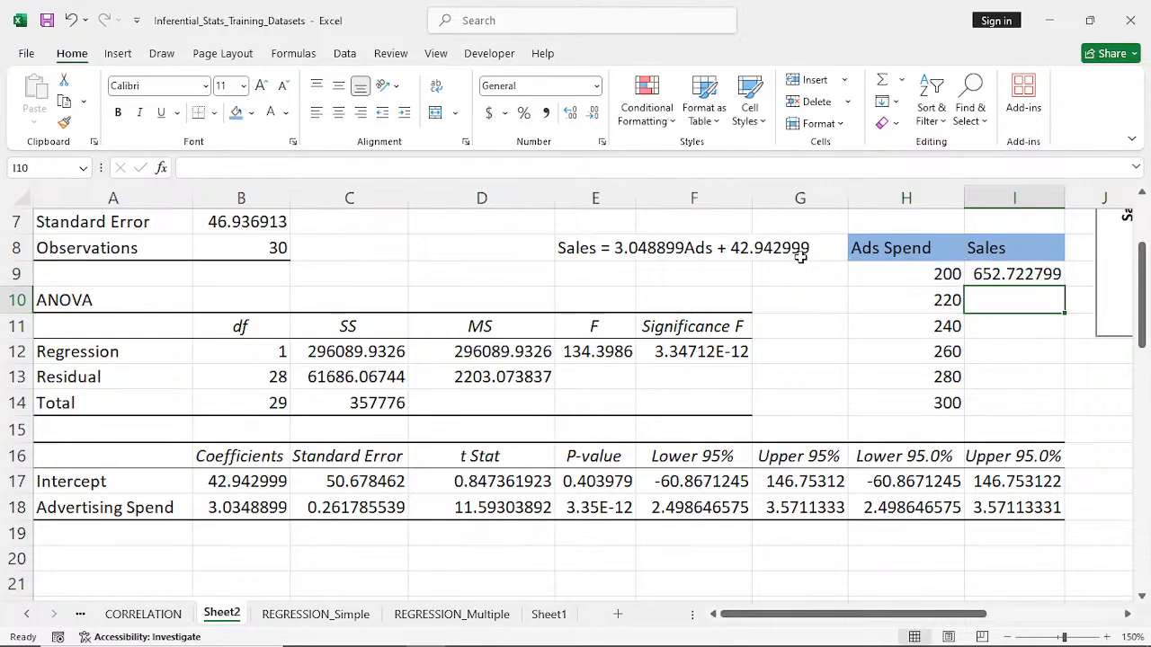
pyautogui.click(1017, 276)
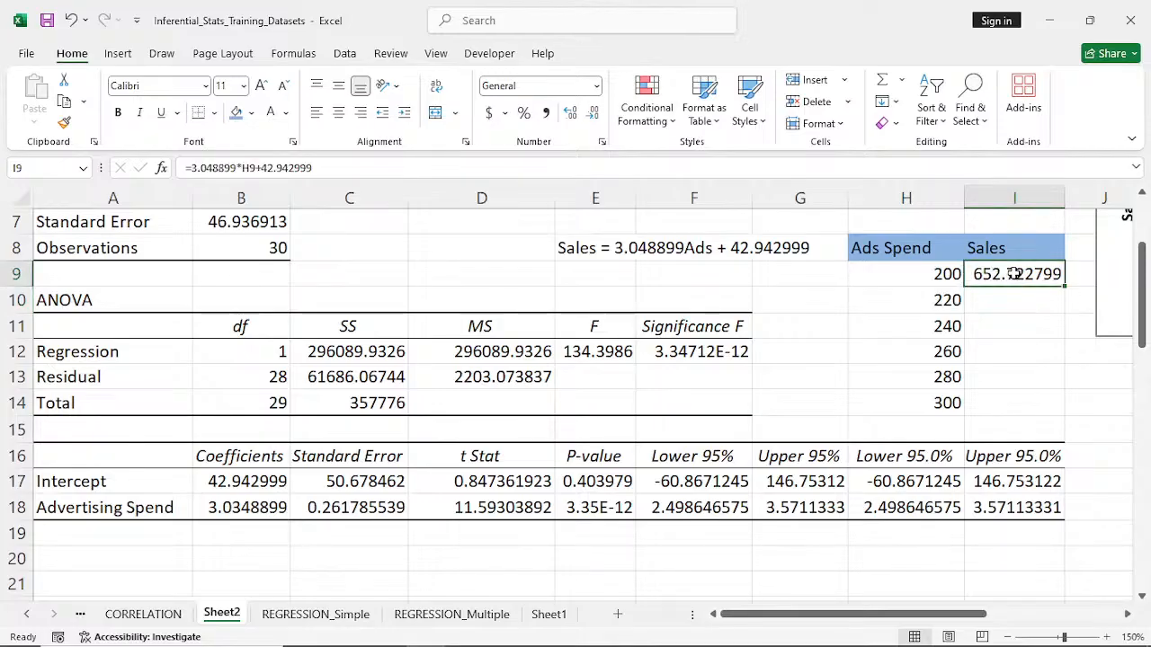
pyautogui.doubleClick(1065, 285)
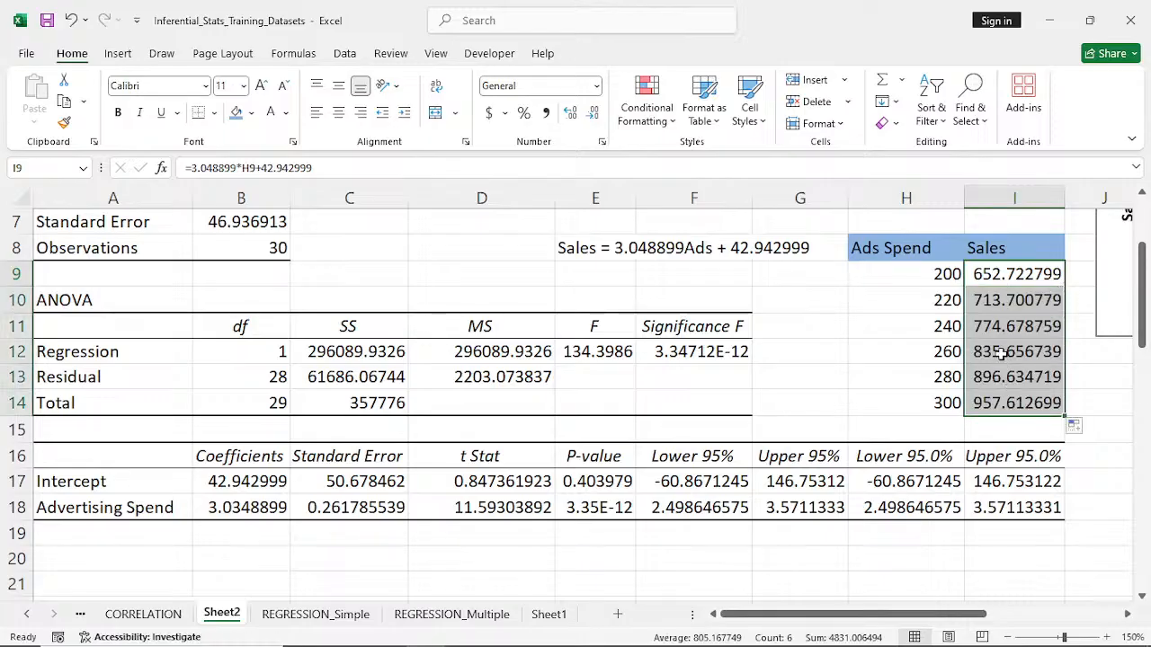
# - Inspect the prediction formula behind the sales value for an ad spend of 220 in I10
pyautogui.doubleClick(1016, 300)
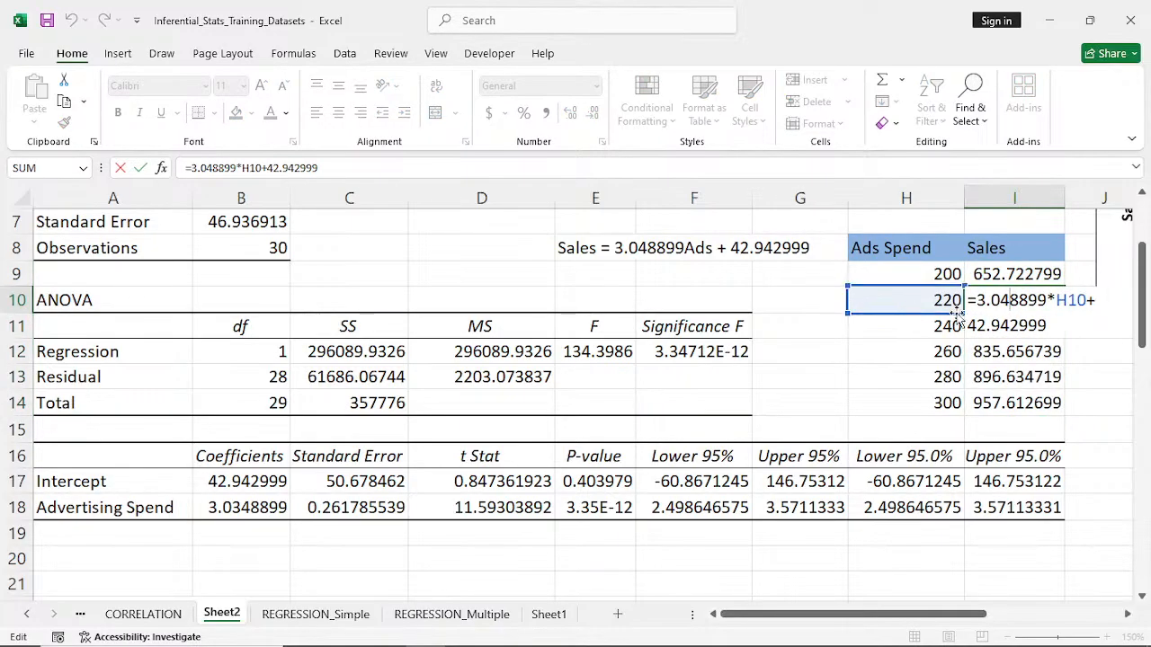
pyautogui.press('Return')
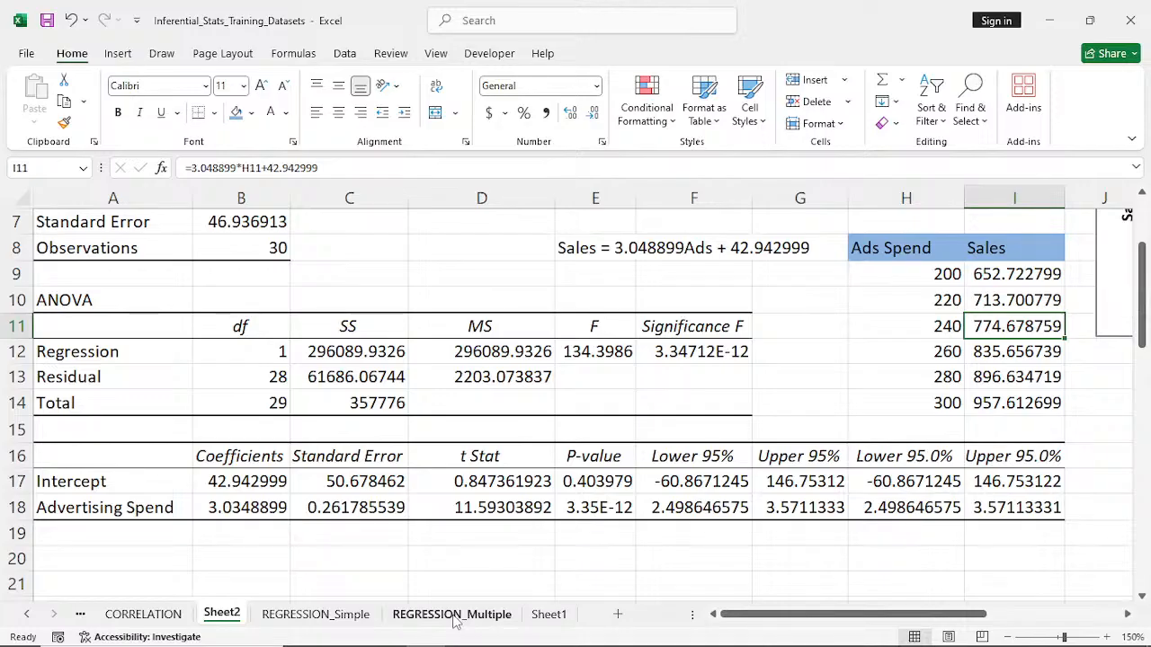
pyautogui.scroll(2, 454, 621)
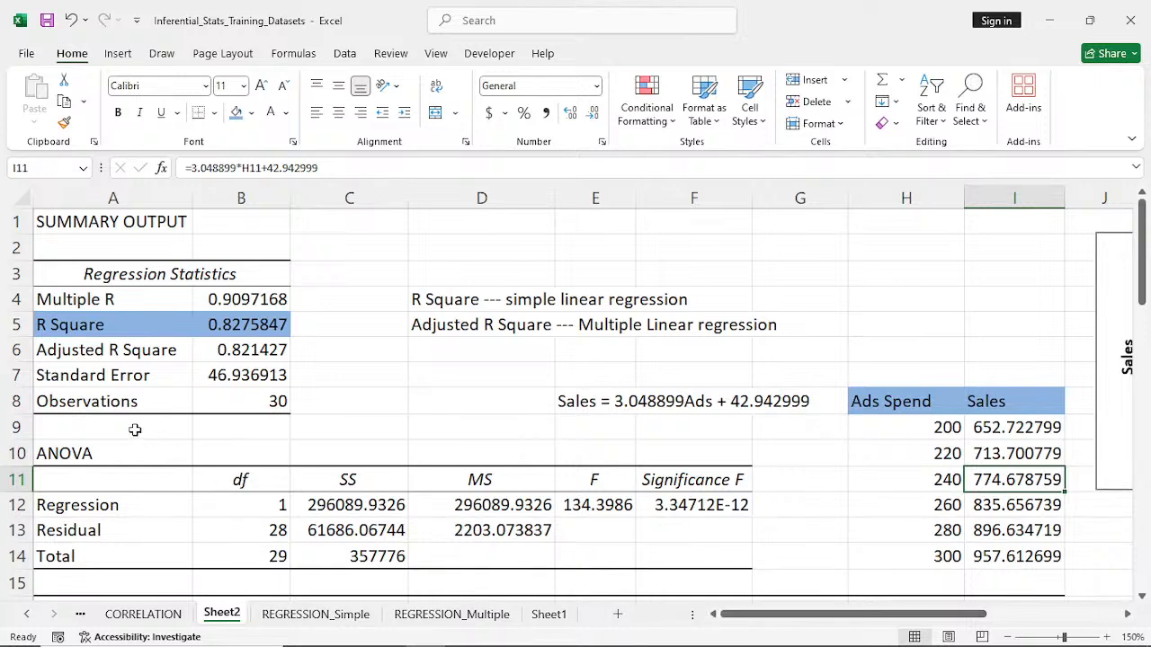
# - Open the REGRESSION_Multiple sheet and enlarge its view to 150%
pyautogui.click(441, 619)
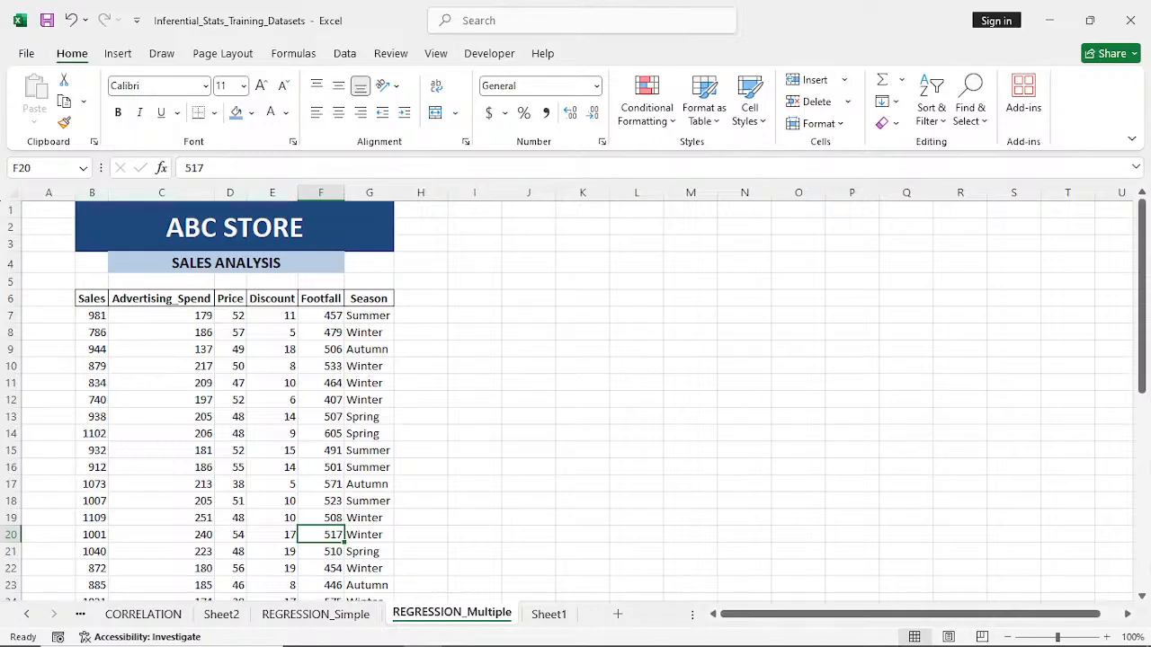
pyautogui.click(1106, 637)
pyautogui.click(1106, 637)
pyautogui.click(1106, 638)
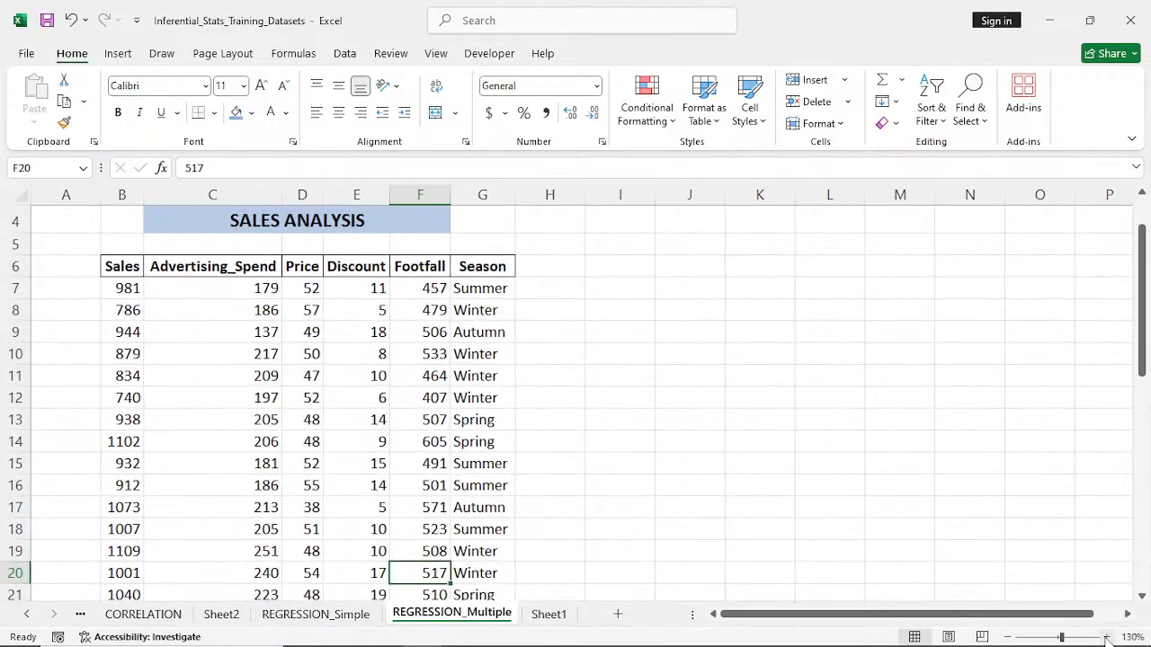
pyautogui.click(1106, 637)
pyautogui.click(1106, 637)
pyautogui.scroll(2, 1096, 479)
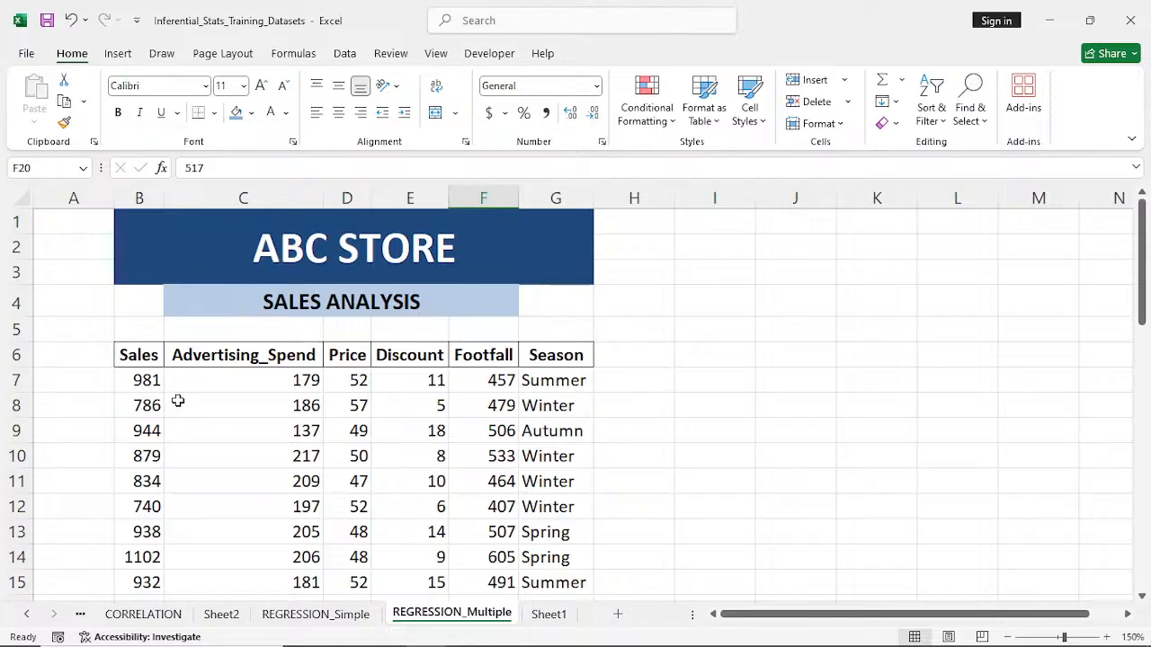
# - Compare the variables on the REGRESSION_Multiple sheet with those on REGRESSION_Simple, ending back on REGRESSION_Multiple
pyautogui.click(303, 434)
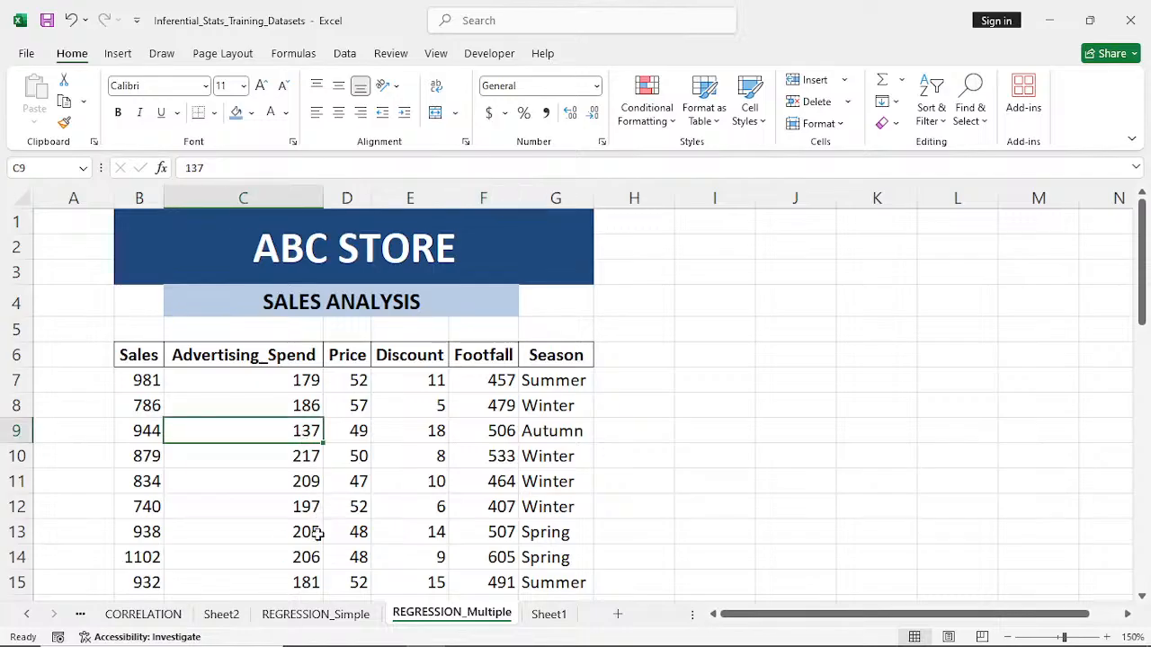
pyautogui.click(304, 616)
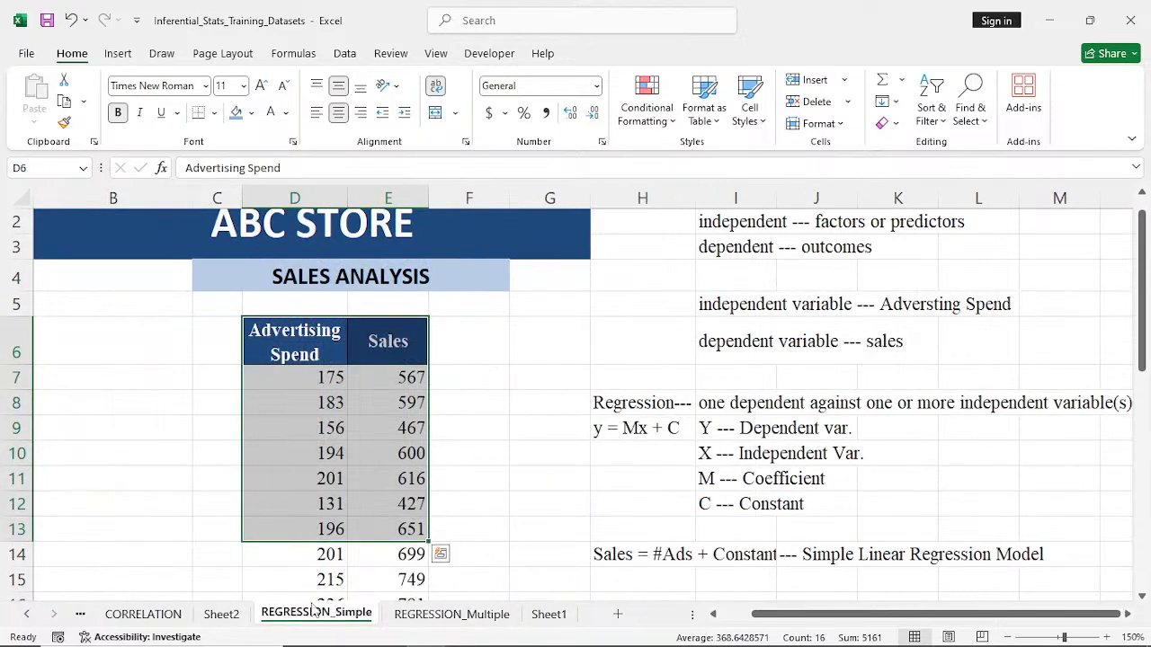
pyautogui.click(449, 615)
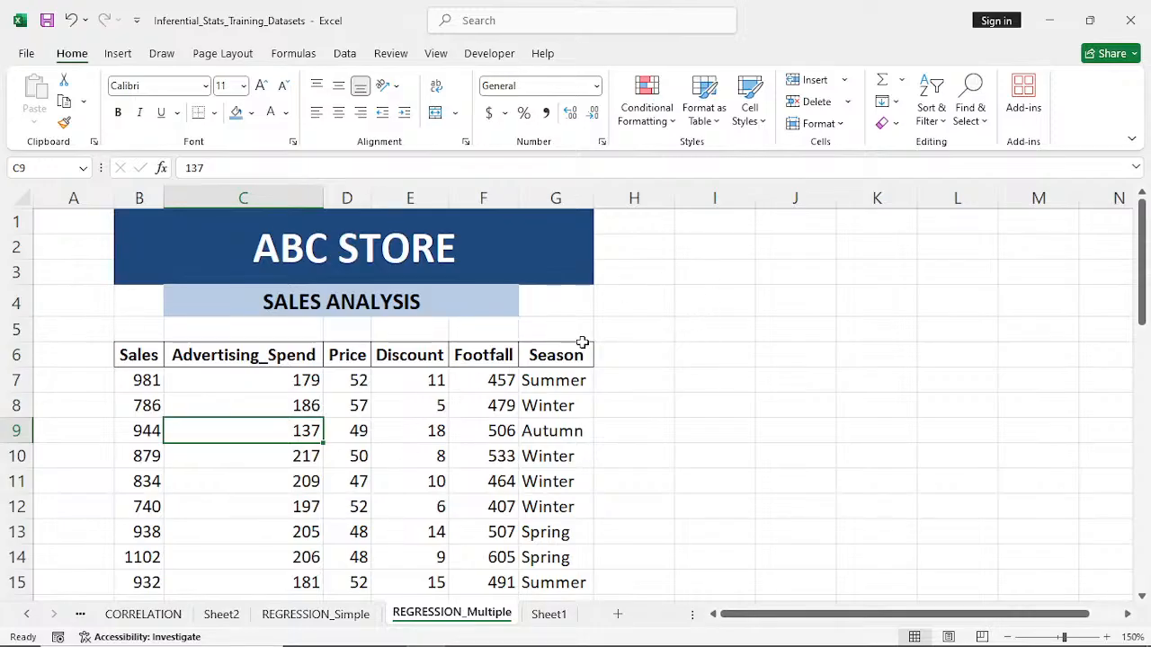
# - Write the general multiple regression equation "y = Mx1 + Mx2 + Mx3 + .... + Mxn + C" as a text note in I2
pyautogui.click(695, 250)
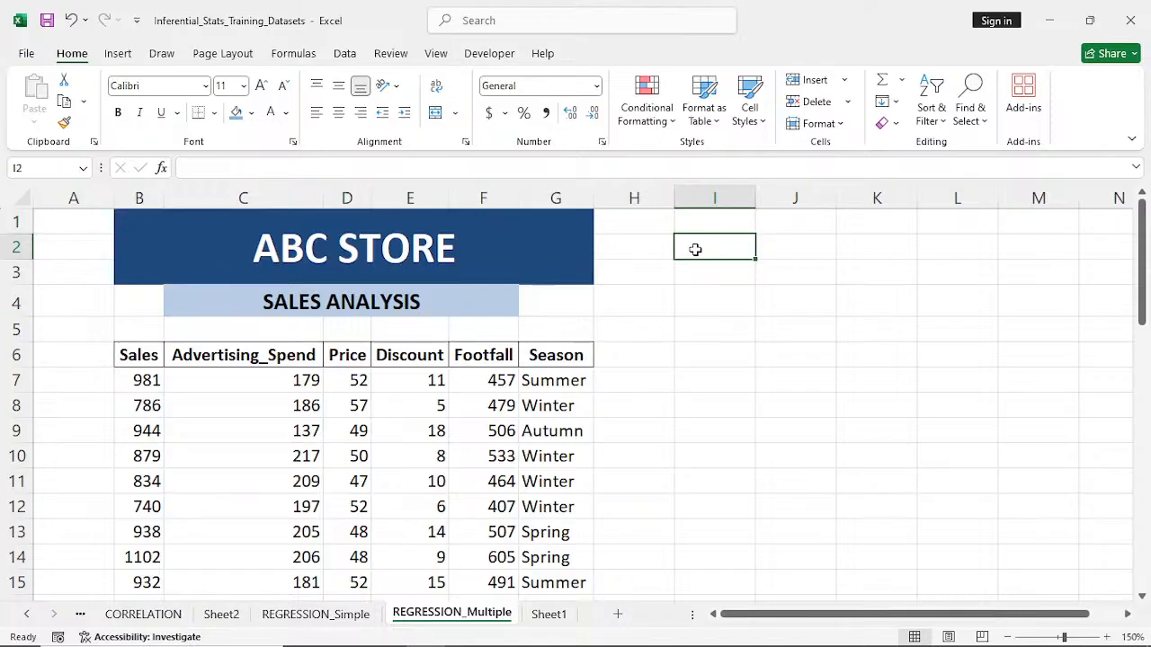
pyautogui.doubleClick(695, 250)
pyautogui.write('y')
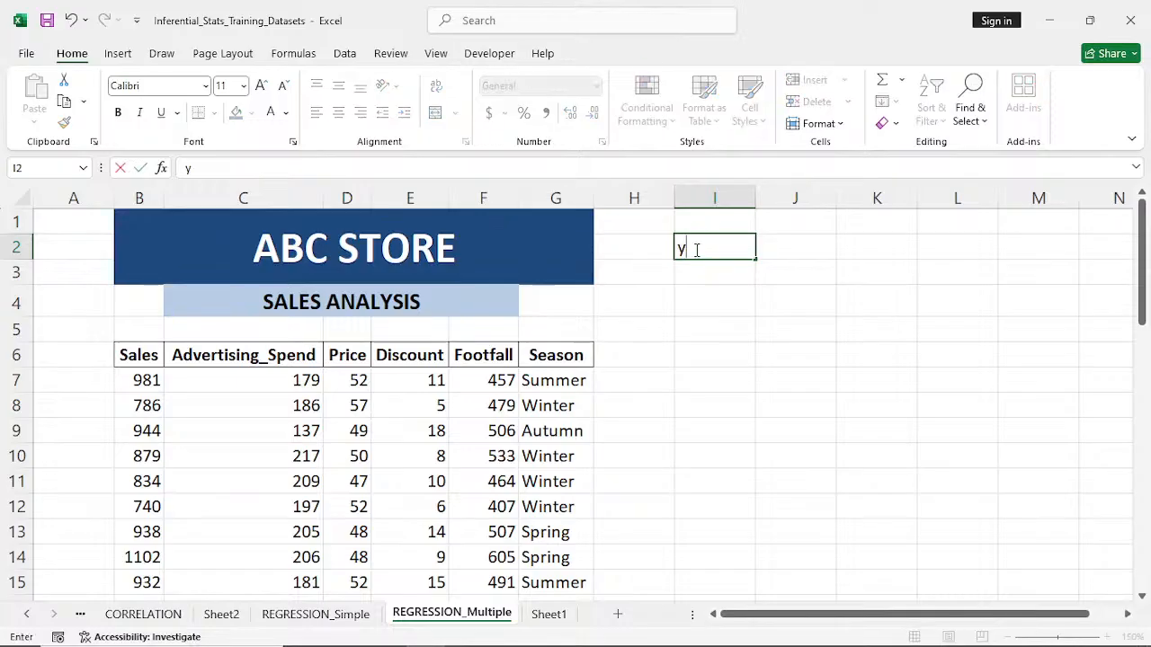
pyautogui.press('BackSpace')
pyautogui.write('Y =')
pyautogui.press('BackSpace')
pyautogui.press('BackSpace')
pyautogui.press('BackSpace')
pyautogui.write('Y')
pyautogui.press('BackSpace')
pyautogui.write('y =')
pyautogui.write('m')
pyautogui.press('BackSpace')
pyautogui.write('Mx')
pyautogui.write('1 +')
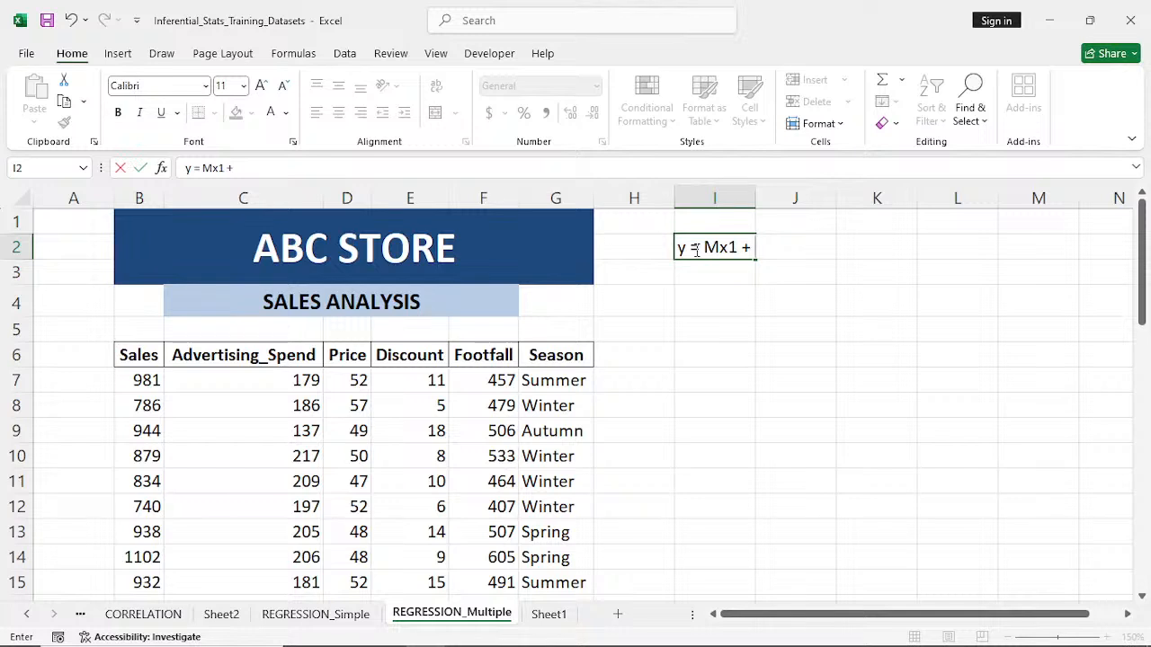
pyautogui.write(' MX')
pyautogui.press('BackSpace')
pyautogui.write('x2')
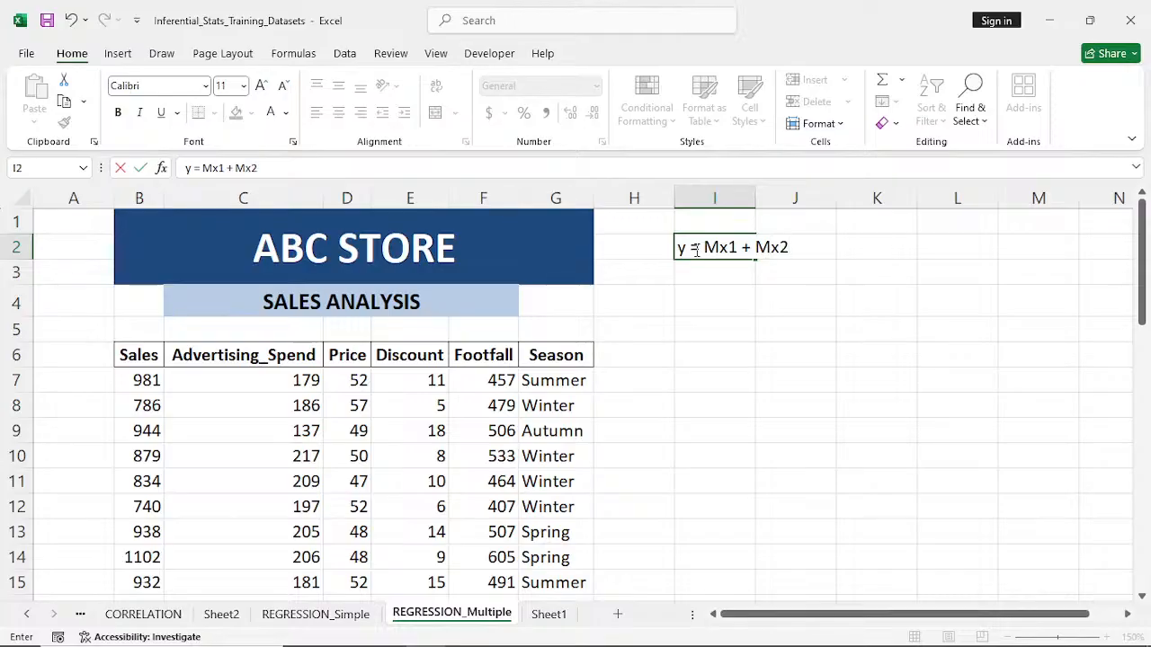
pyautogui.write('+ Mx3')
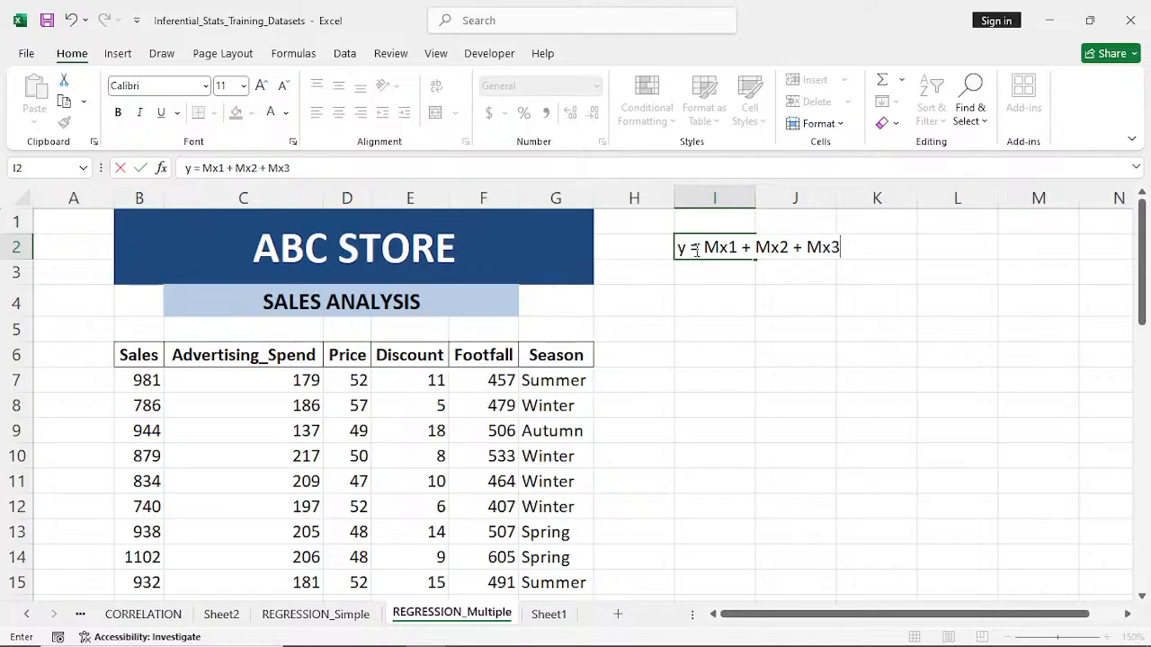
pyautogui.write(' + .... + Mxn')
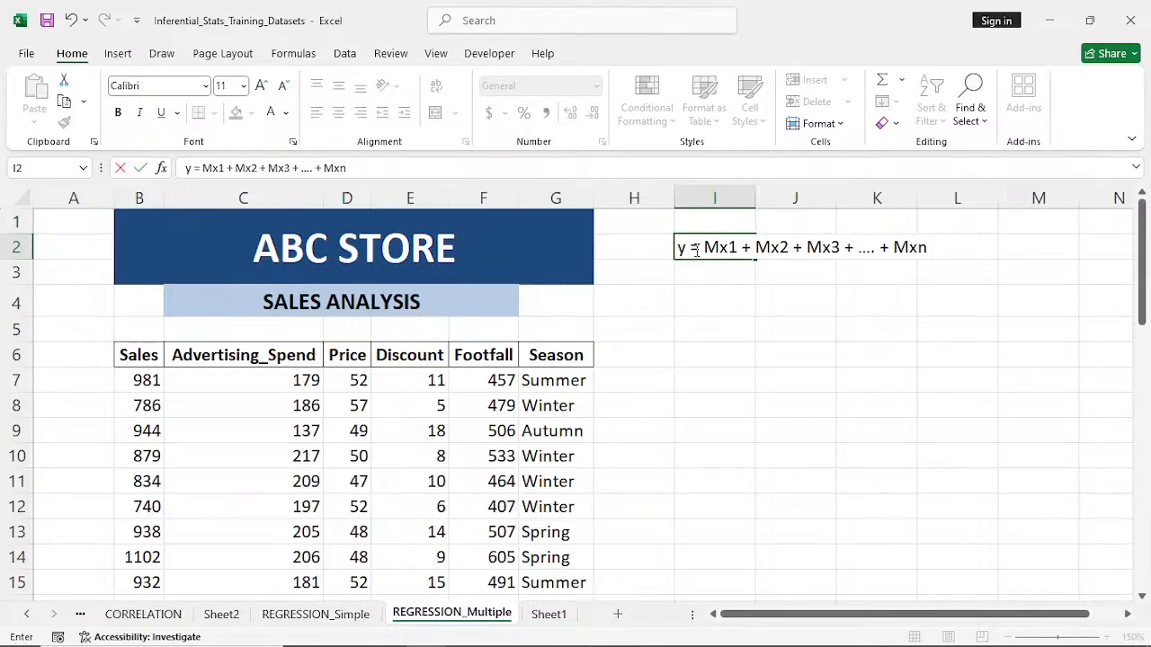
pyautogui.write(' + C')
pyautogui.click(710, 292)
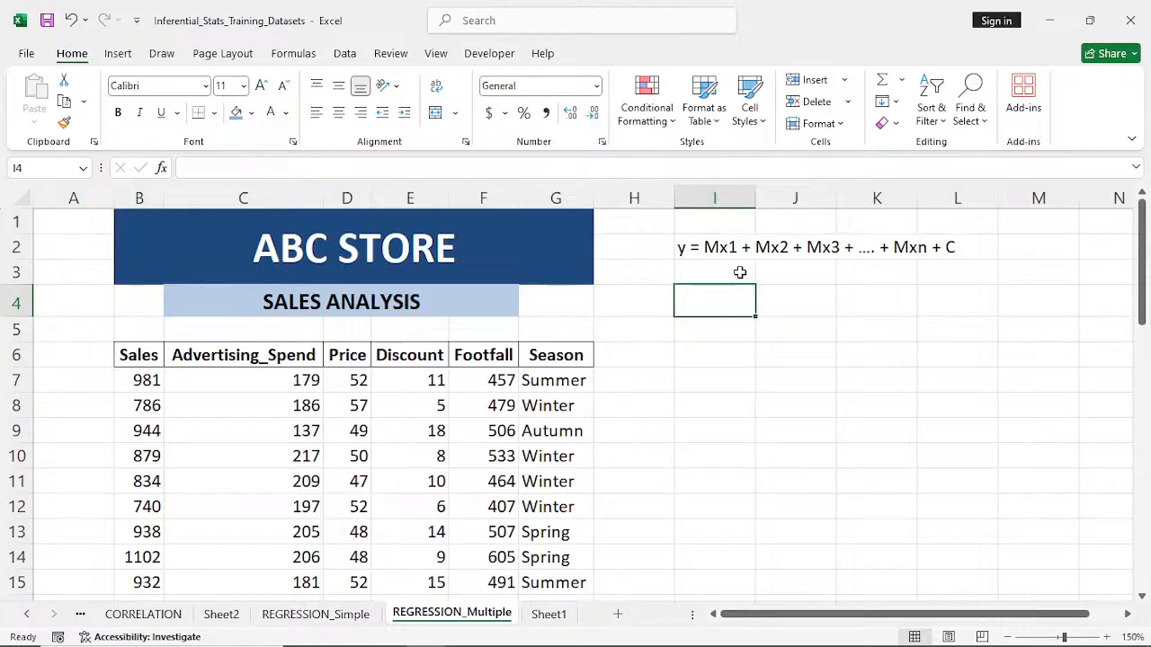
# - Add the explanation "Y --- Dependent Var." in I3 below the equation
pyautogui.click(689, 267)
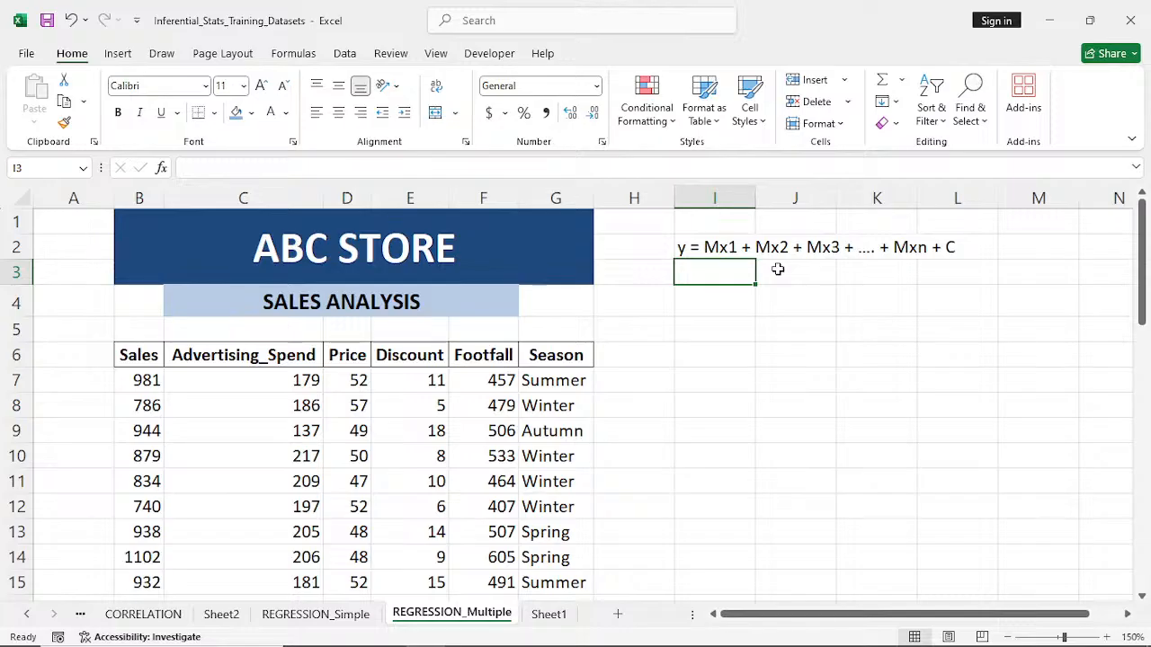
pyautogui.write('Y')
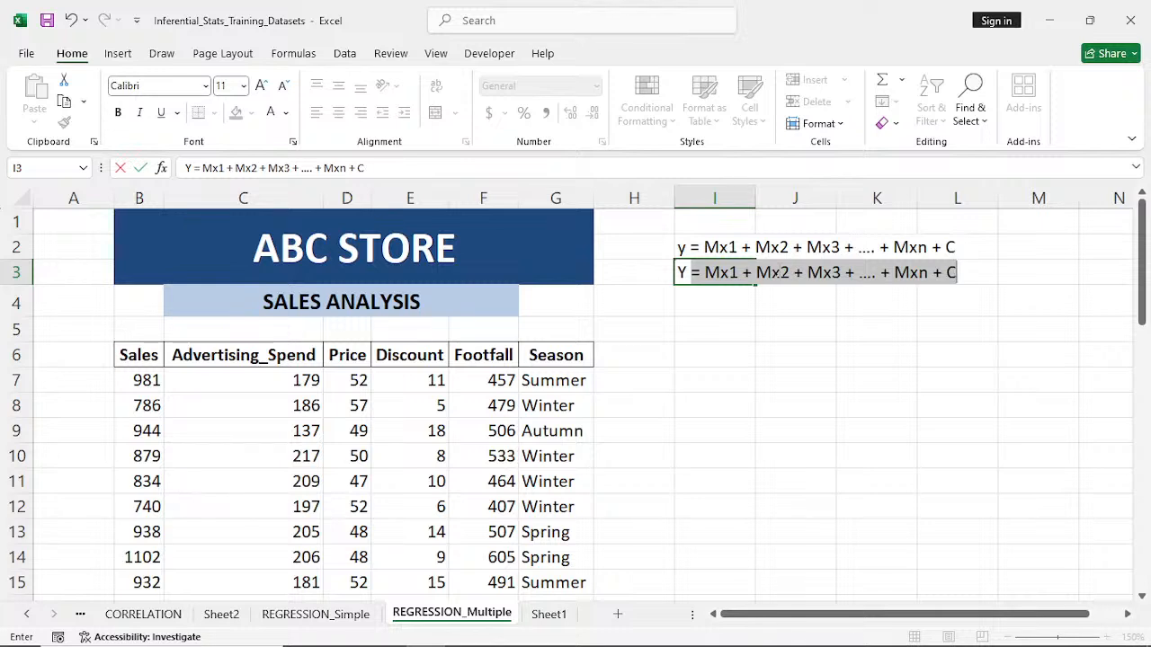
pyautogui.write(' --- ')
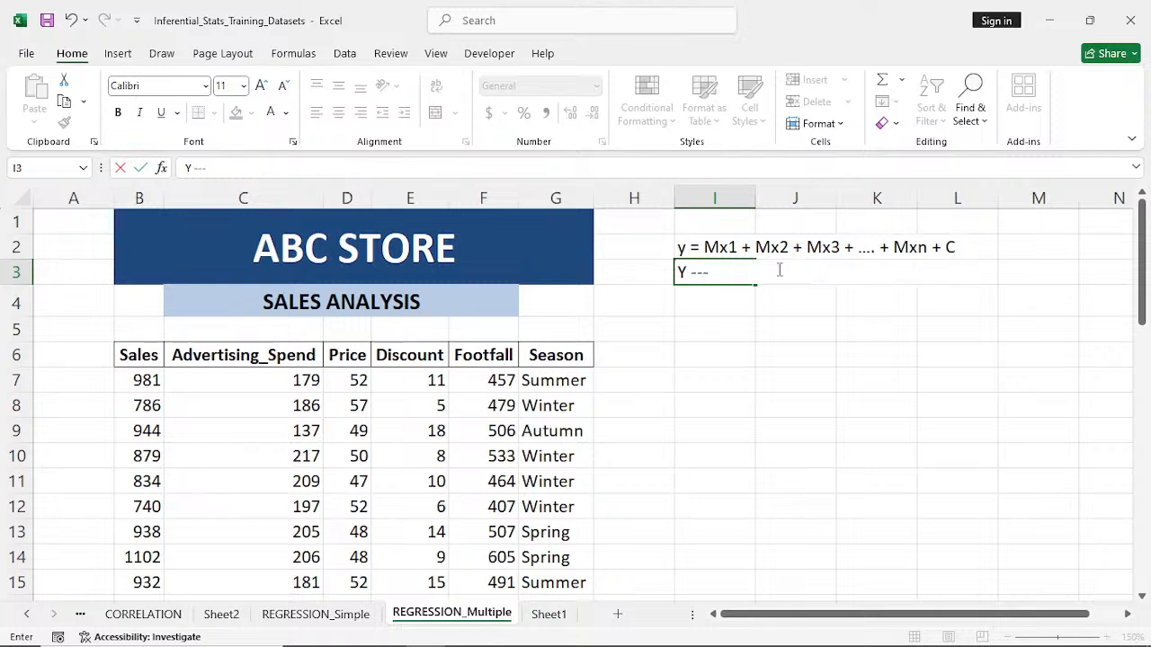
pyautogui.write('Dependen')
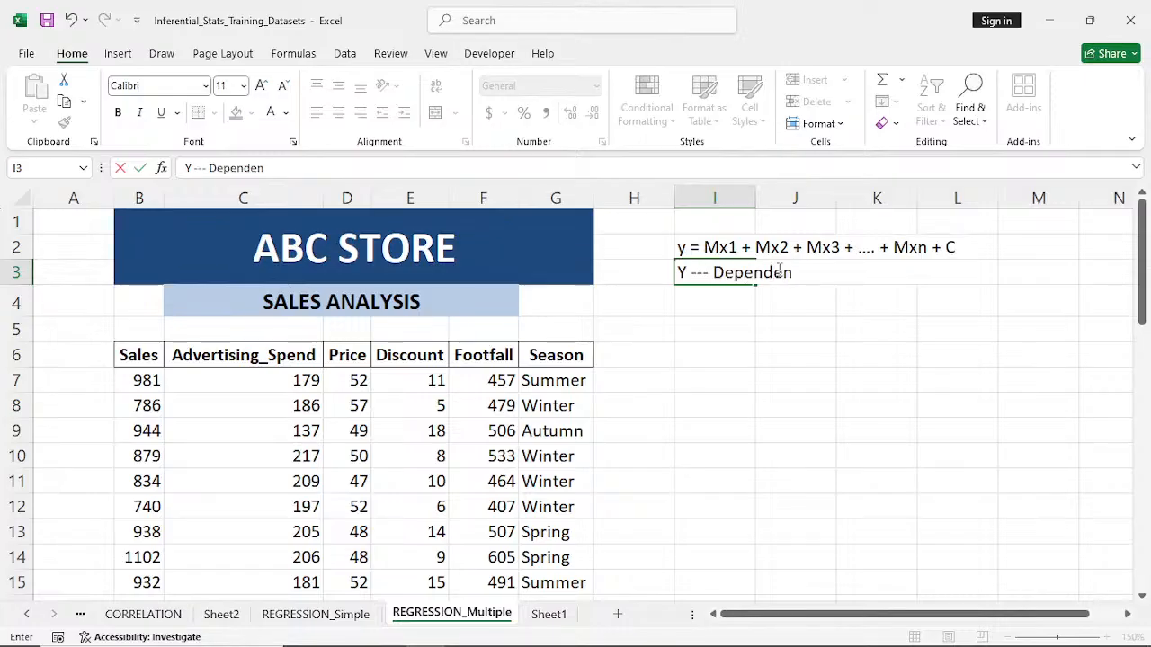
pyautogui.write('t Var.')
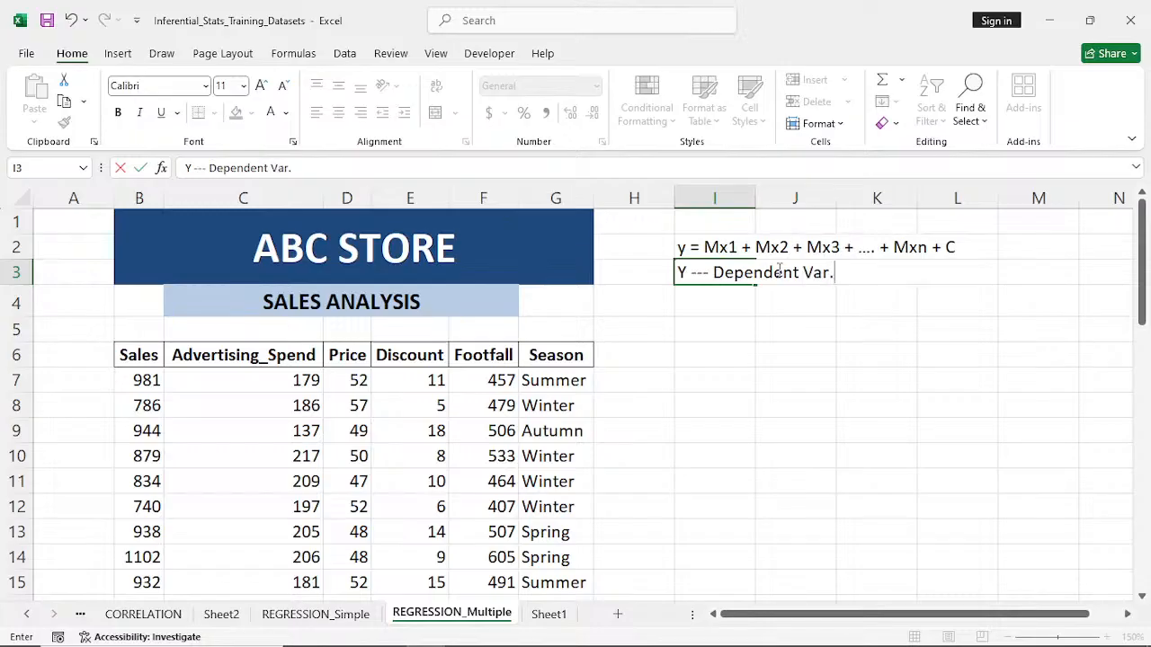
# - Explain X1, X2, X3 and Xn as "Independent Var." 1, 2, 3 and Nth in I4:I7, and enter "C --- Constant" in I8
pyautogui.click(734, 310)
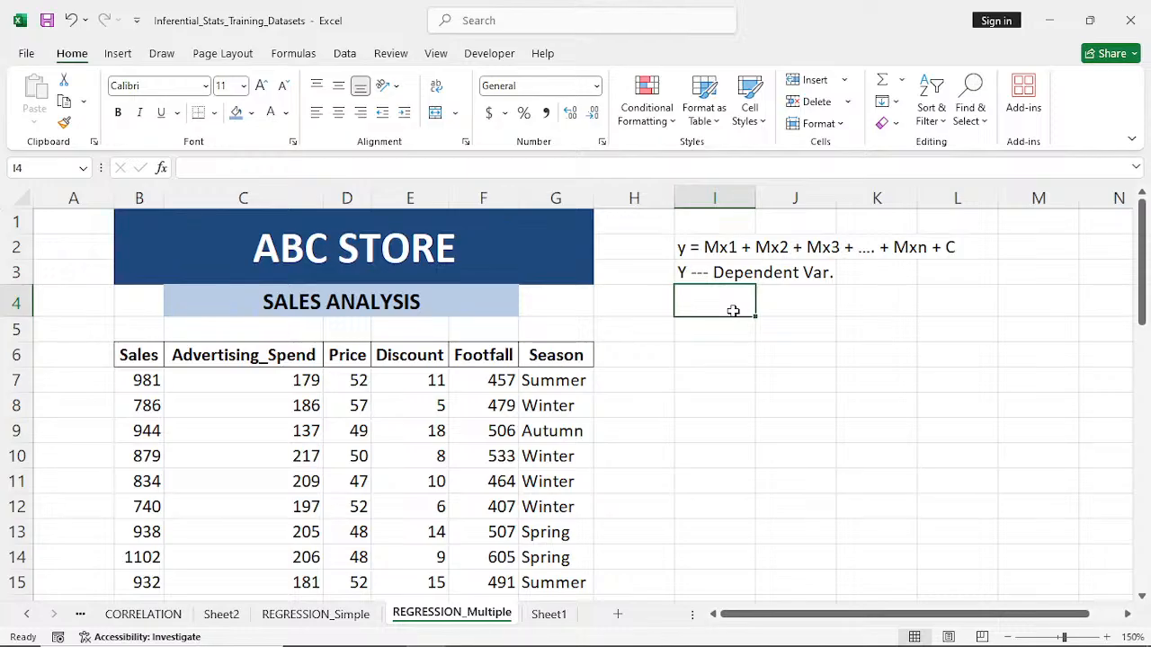
pyautogui.write('X1 ')
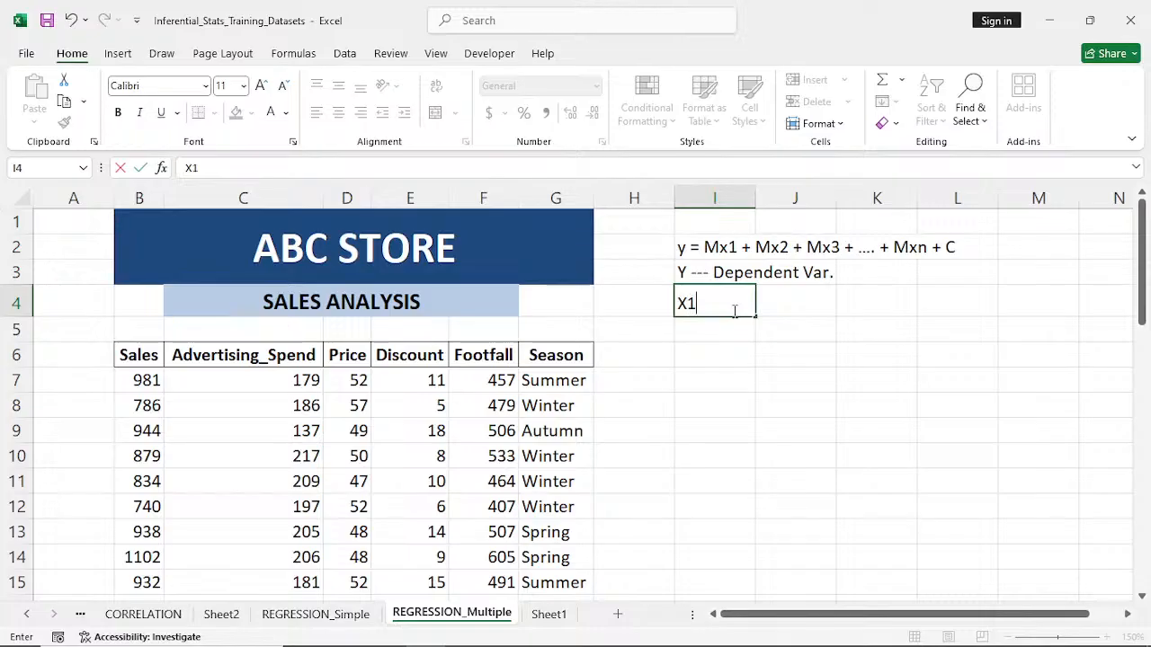
pyautogui.write('--- Independent Var.  1')
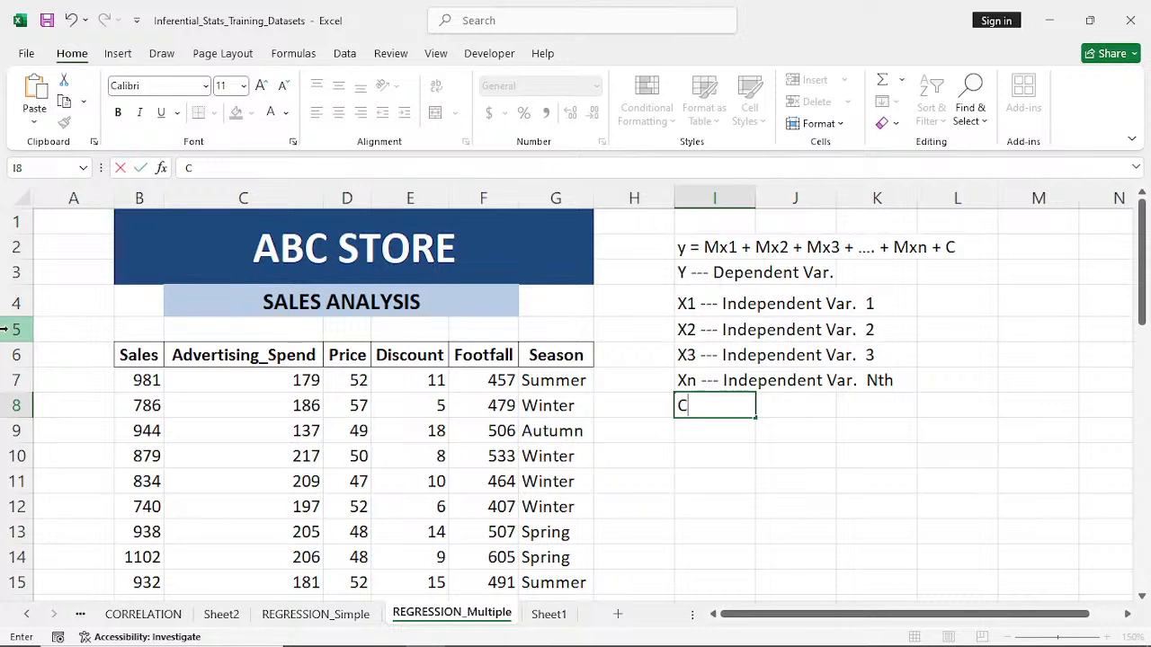
pyautogui.write('--- Constant')
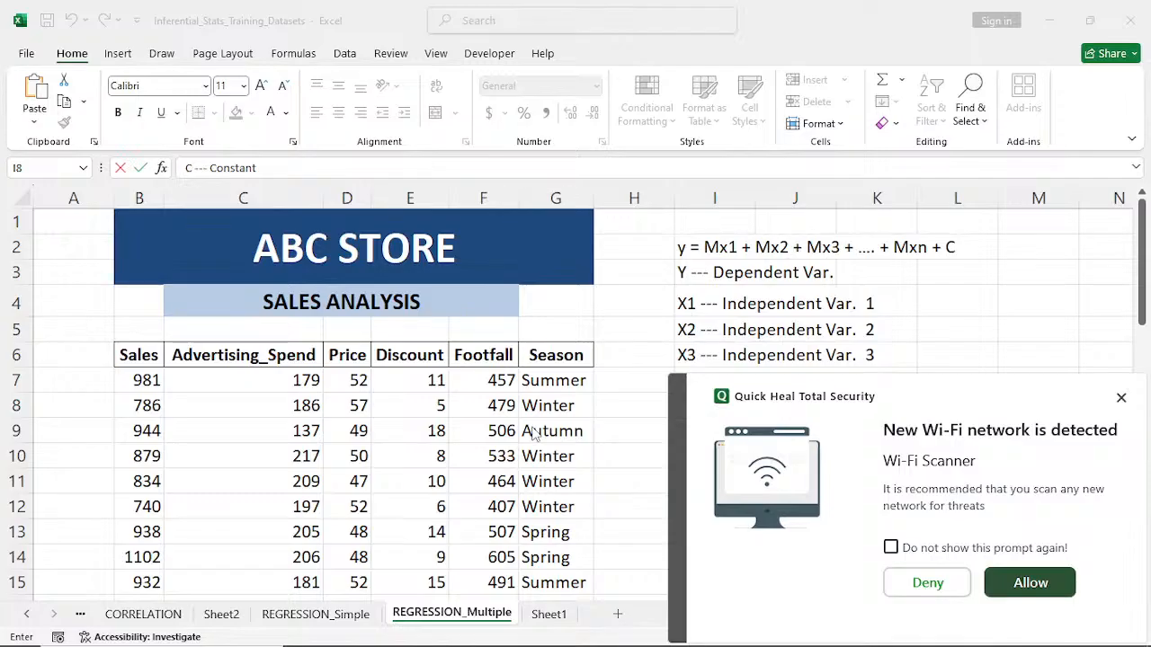
pyautogui.click(1120, 397)
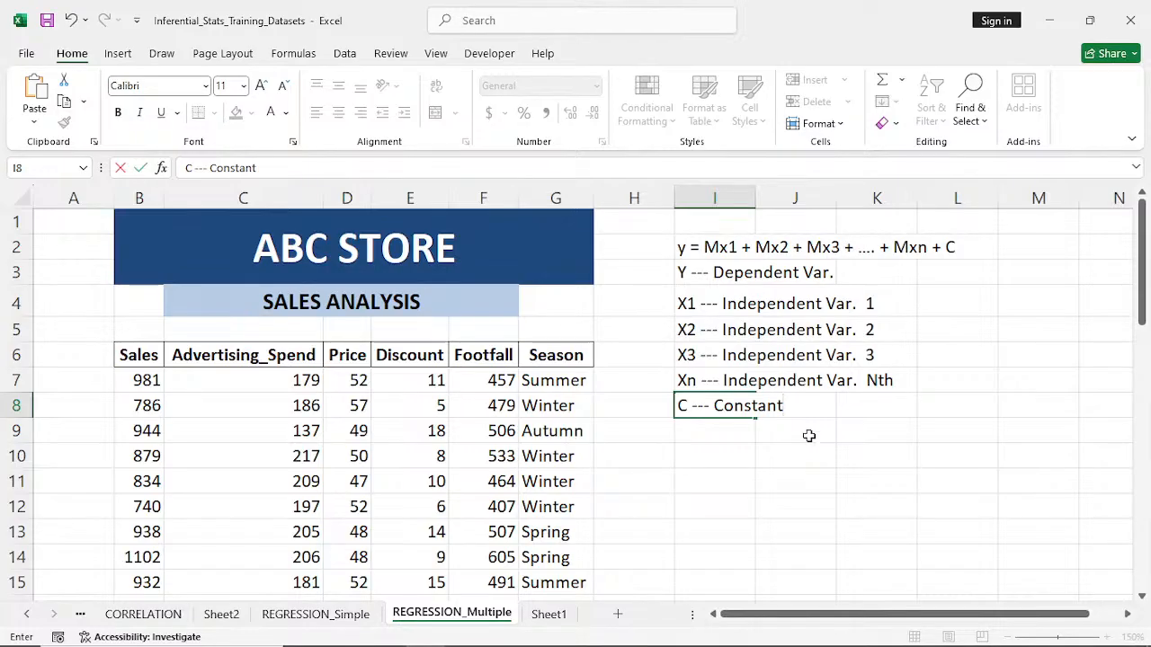
# - Begin the sales-specific regression equation as a text note in I10 with "Sales = #Ads"
pyautogui.click(726, 457)
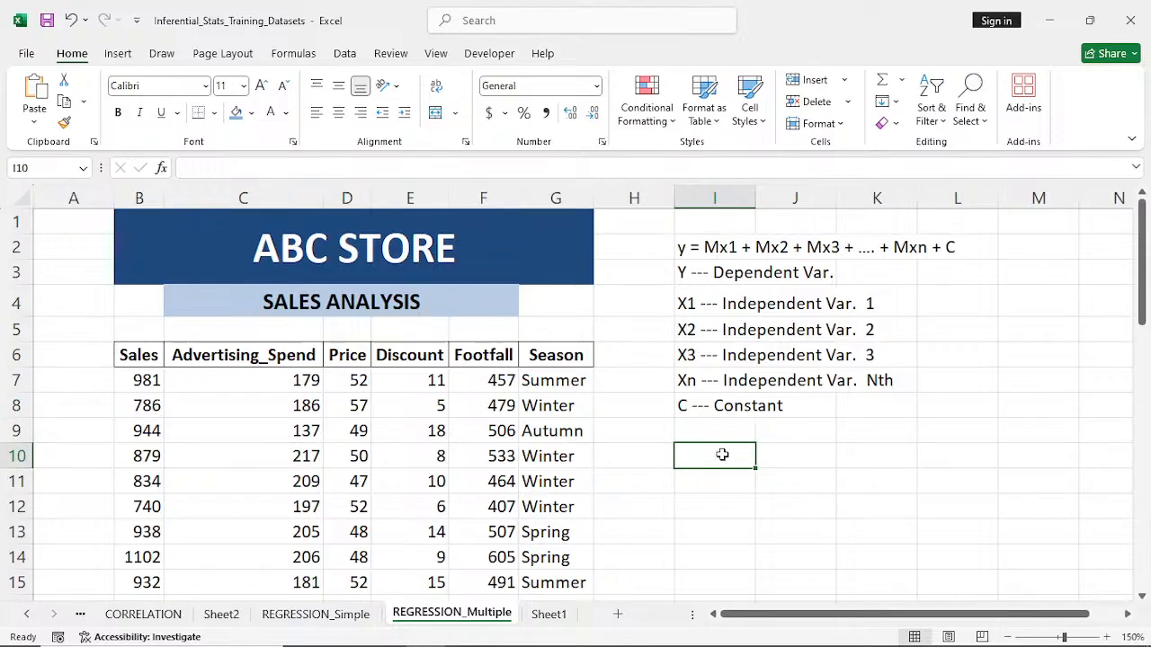
pyautogui.write('sa')
pyautogui.press('BackSpace')
pyautogui.press('BackSpace')
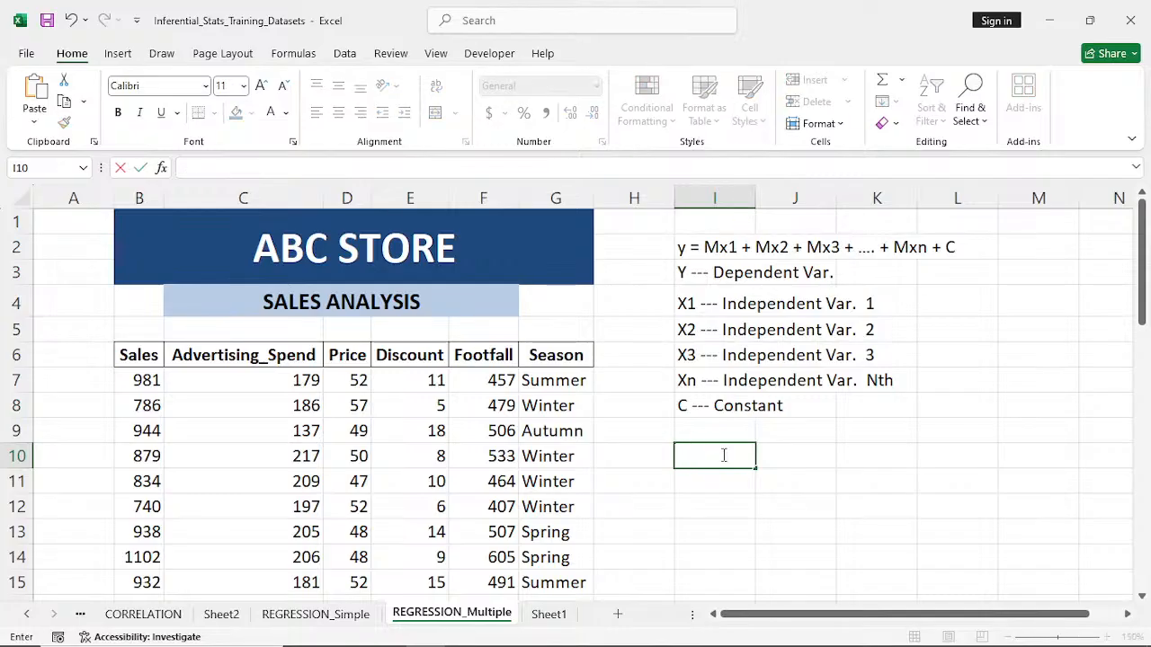
pyautogui.write('Sales =')
pyautogui.write('#')
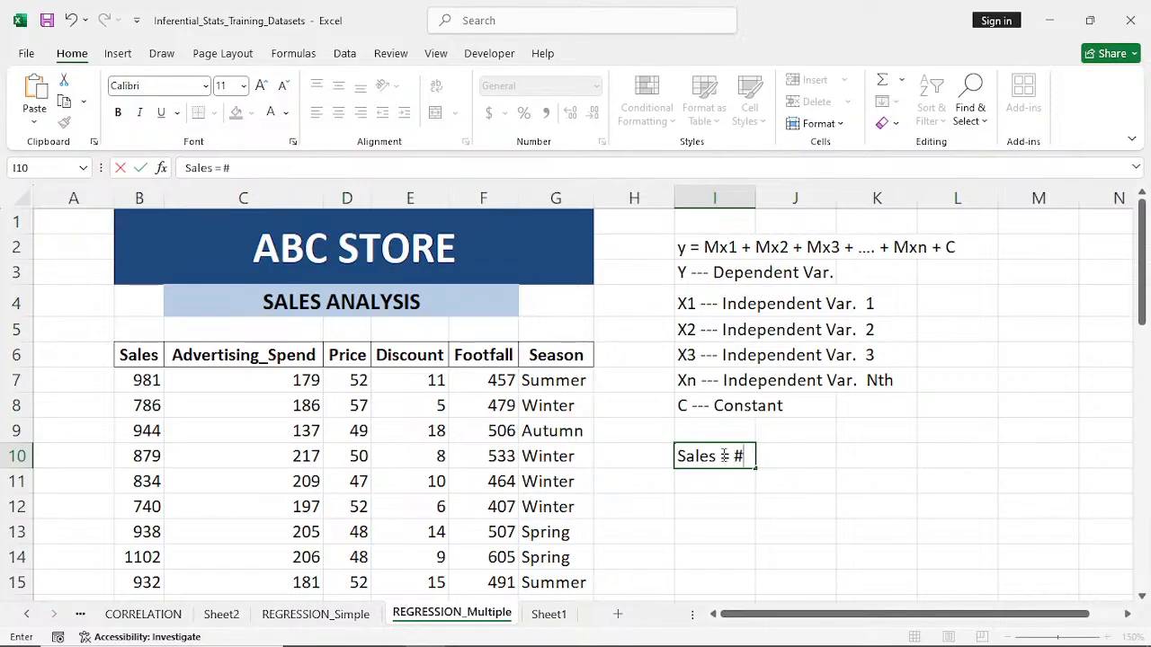
pyautogui.write('Ads')
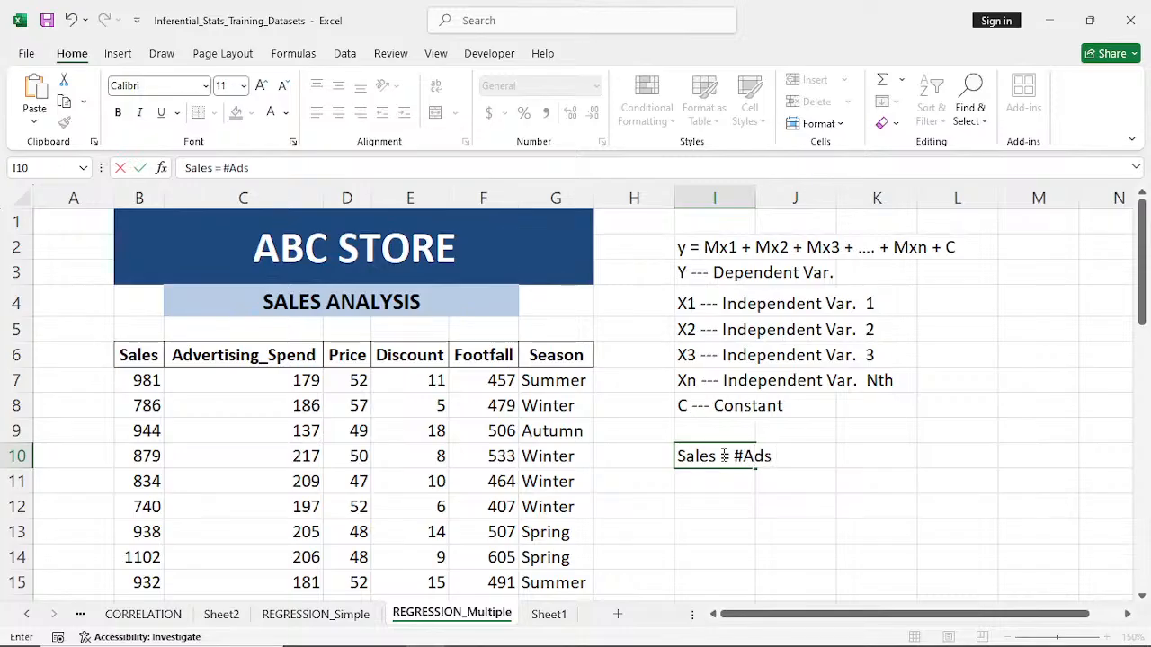
pyautogui.write(' + #Price')
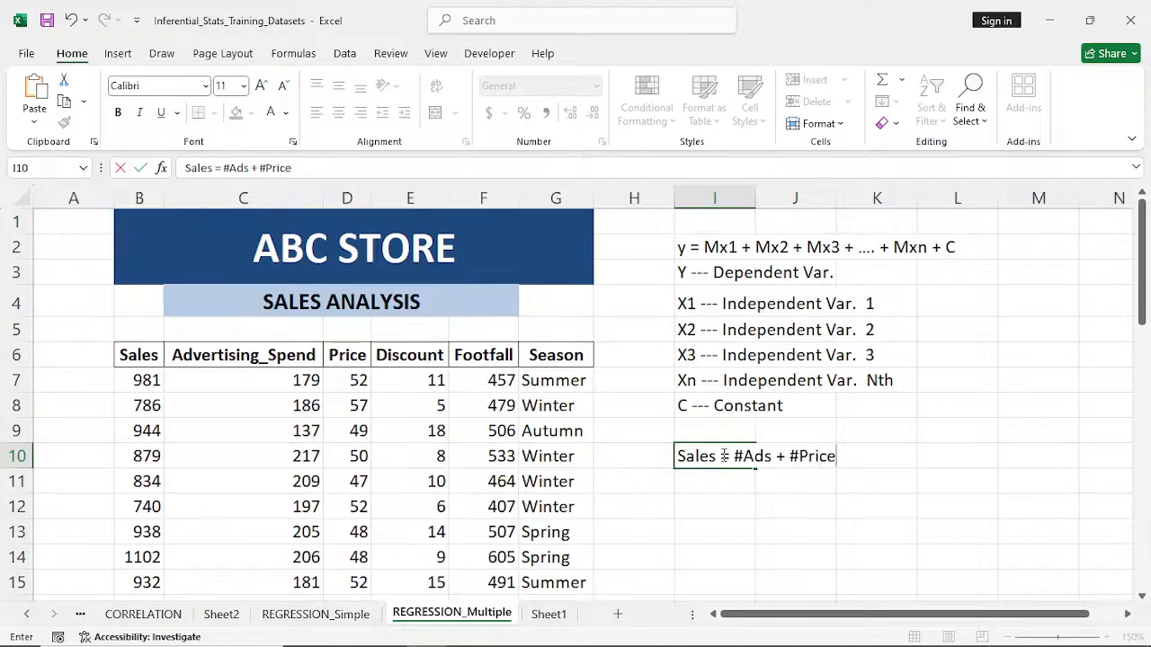
pyautogui.write(' + #Di')
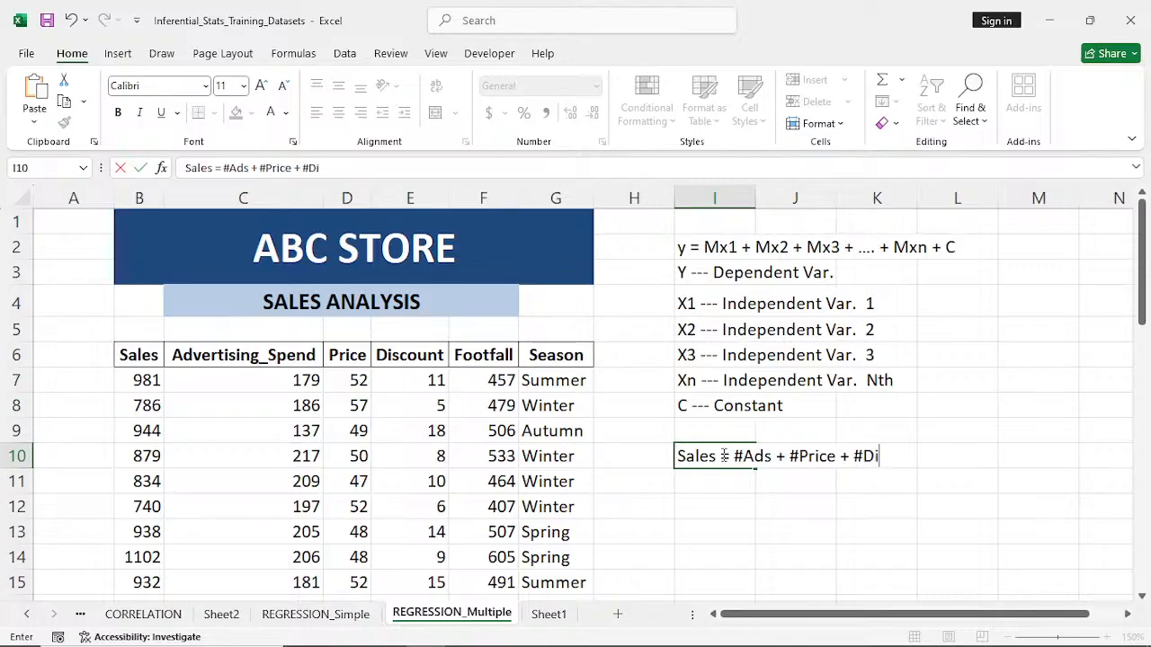
pyautogui.write('c')
# - Extend the equation in I10 with the price and discount terms "+ #Price + #Disc"
pyautogui.press('BackSpace')
pyautogui.write('sc')
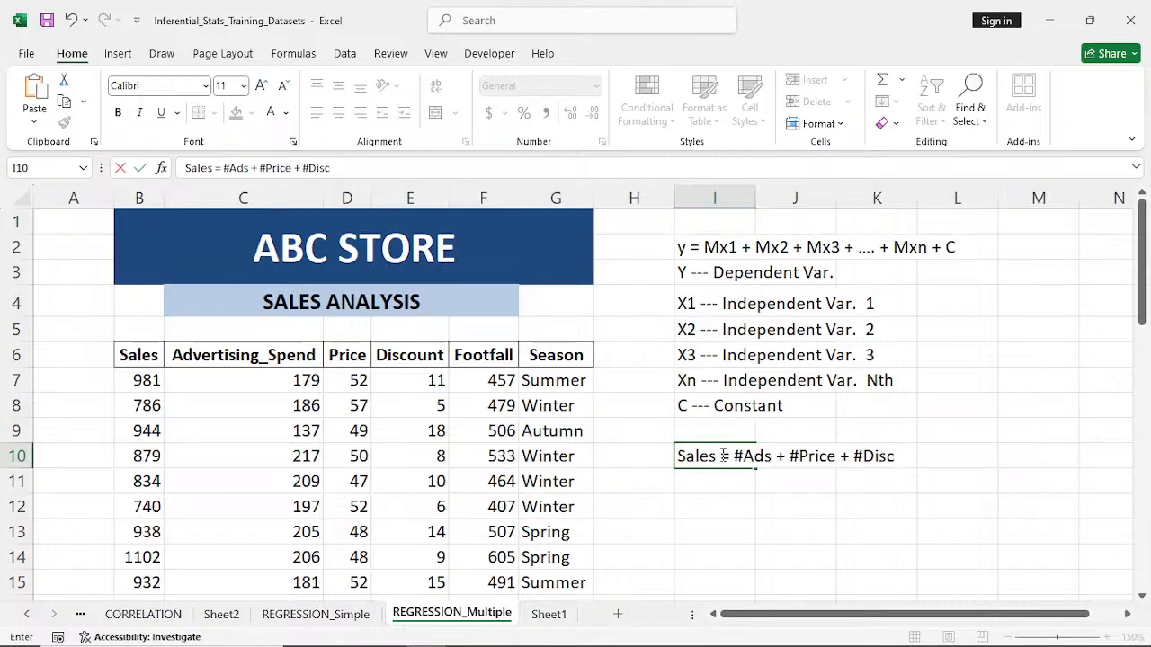
pyautogui.write(' + $')
# - Add the footfall and season terms "+ #FT + #Season" to the equation in I10
pyautogui.press('BackSpace')
pyautogui.write('#FT +')
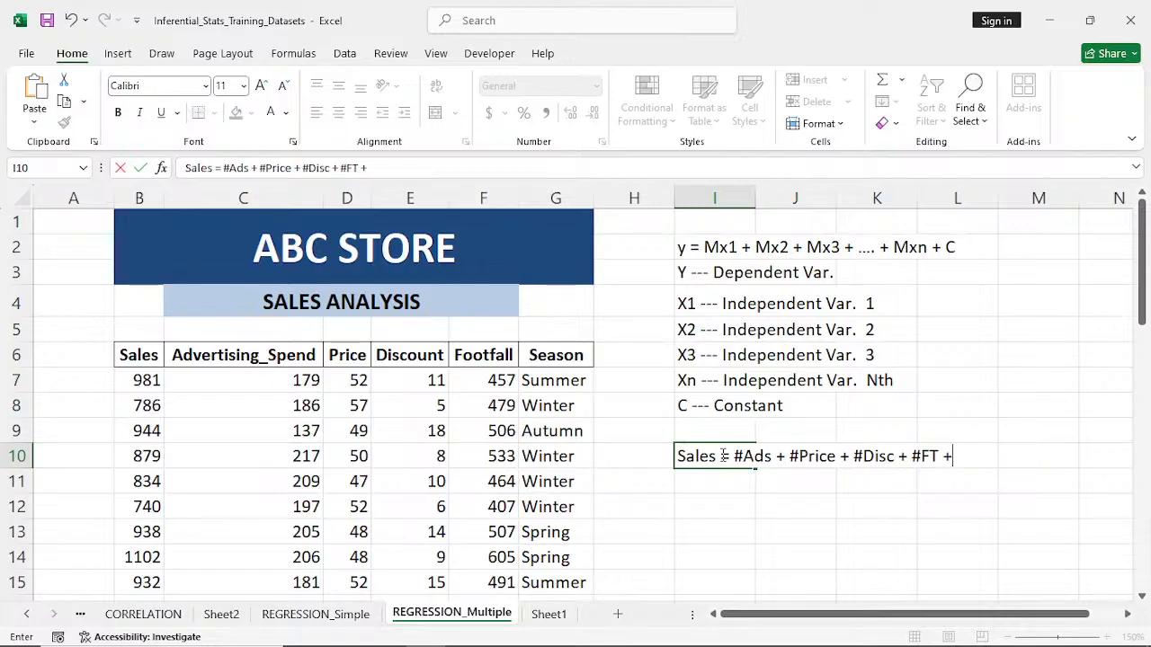
pyautogui.write(' #sEASON')
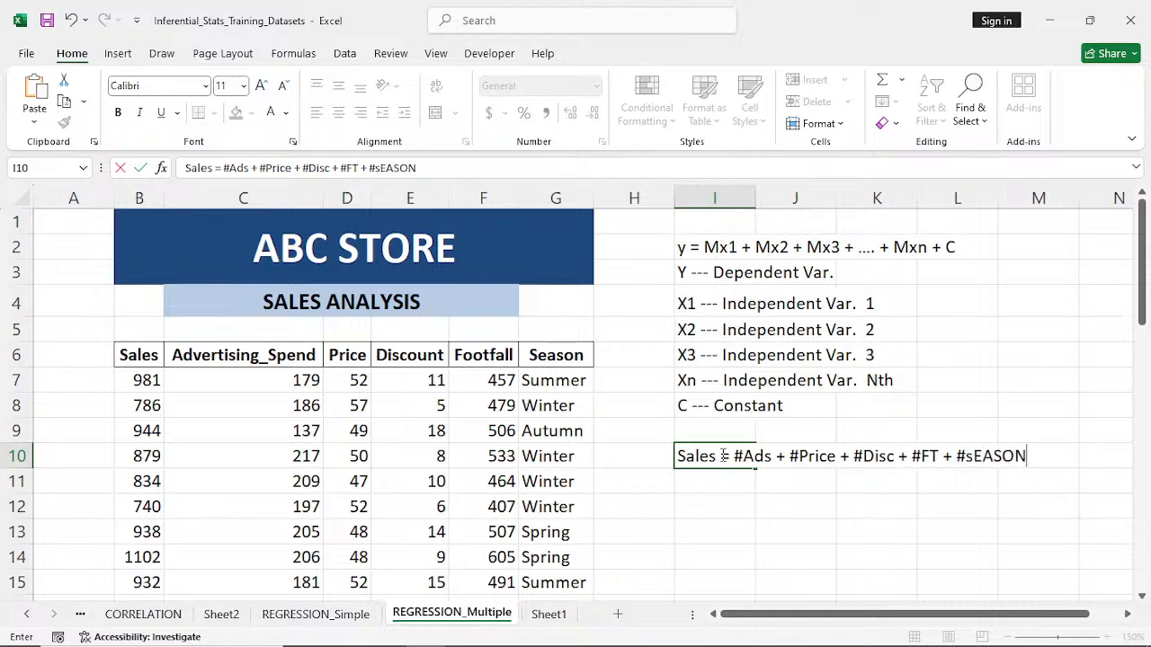
pyautogui.press('BackSpace')
pyautogui.press('BackSpace')
pyautogui.press('BackSpace')
pyautogui.press('BackSpace')
pyautogui.press('BackSpace')
pyautogui.press('BackSpace')
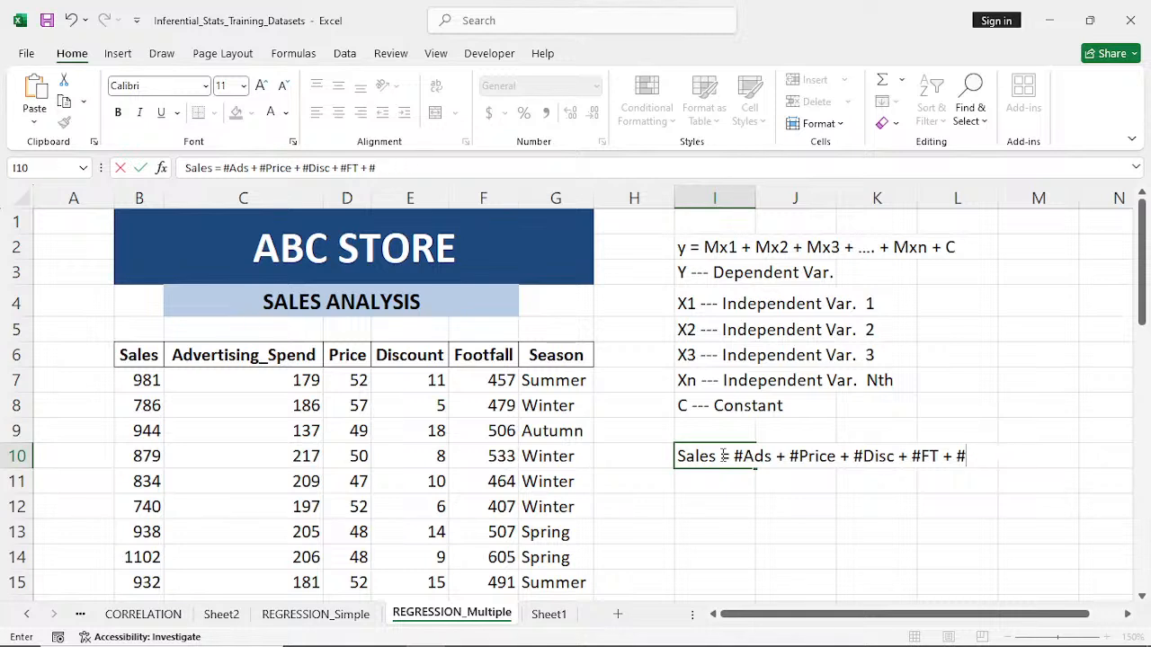
pyautogui.write('Season')
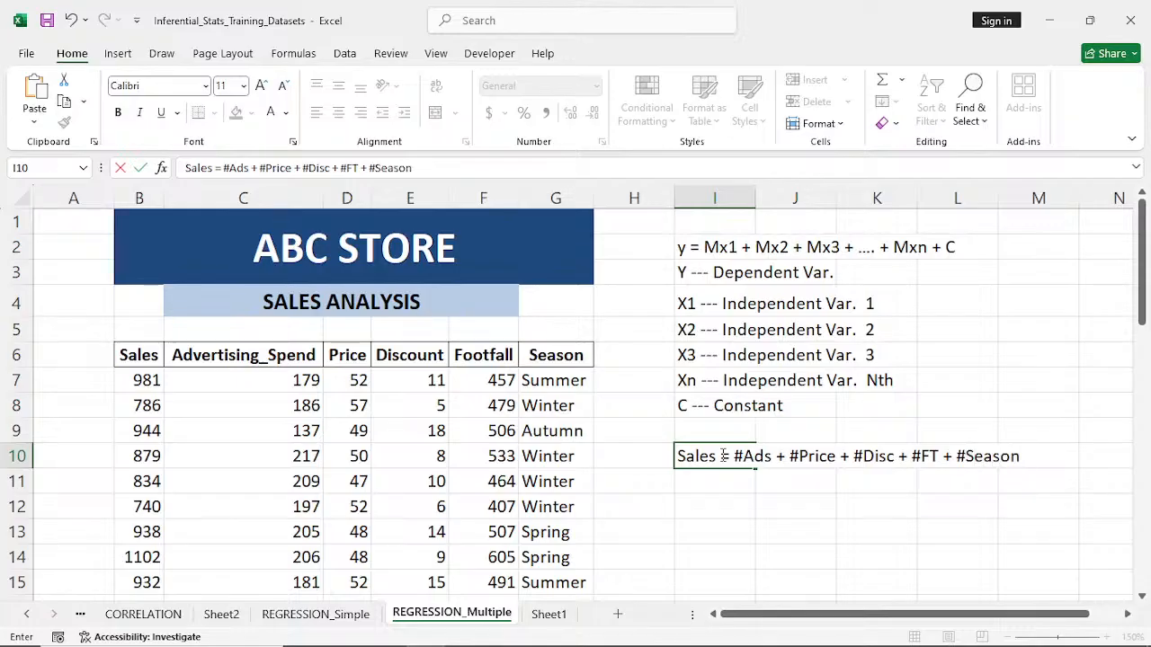
pyautogui.write(' + Constant')
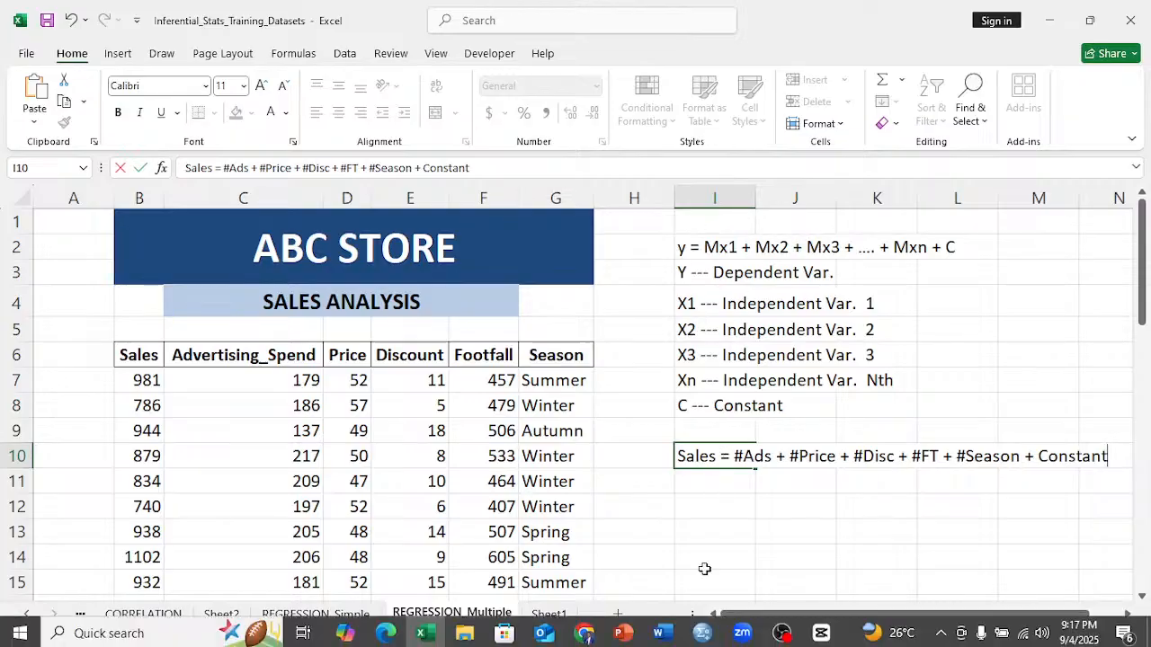
# - Complete the equation in I10 with "+ Constant" and enter it in the cell
pyautogui.click(761, 483)
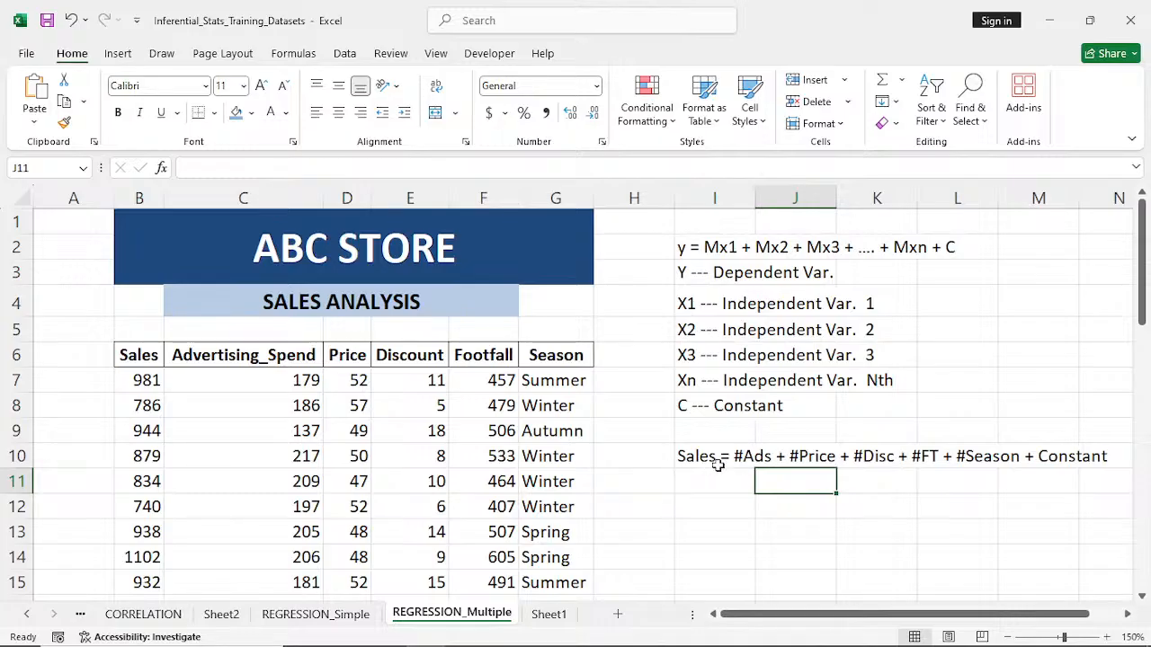
pyautogui.moveTo(697, 457); pyautogui.dragTo(1093, 454)
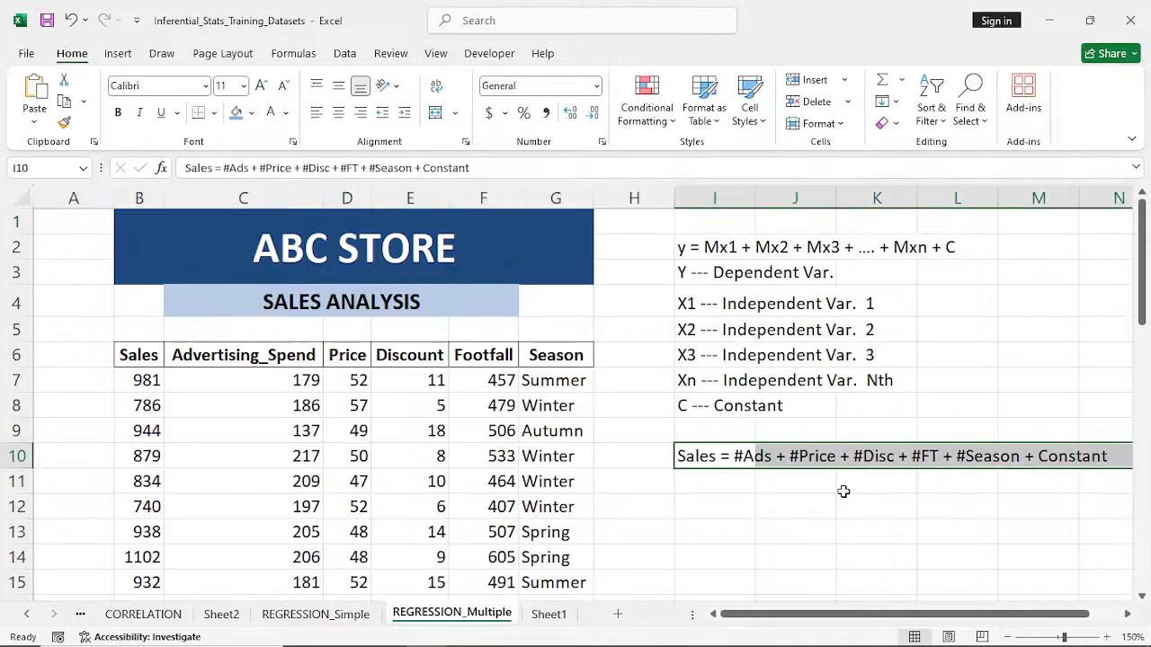
pyautogui.click(842, 494)
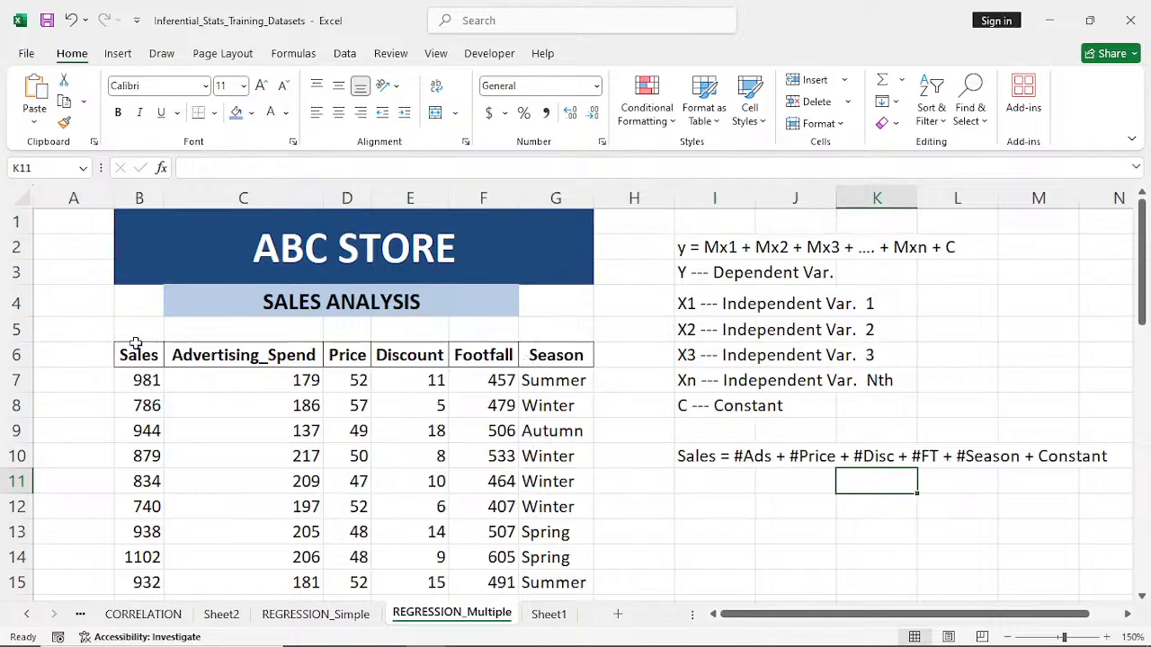
# - Start a Regression analysis from the data analysis tools with the Sales column $B$6:$B$46 as the Y range
pyautogui.click(346, 54)
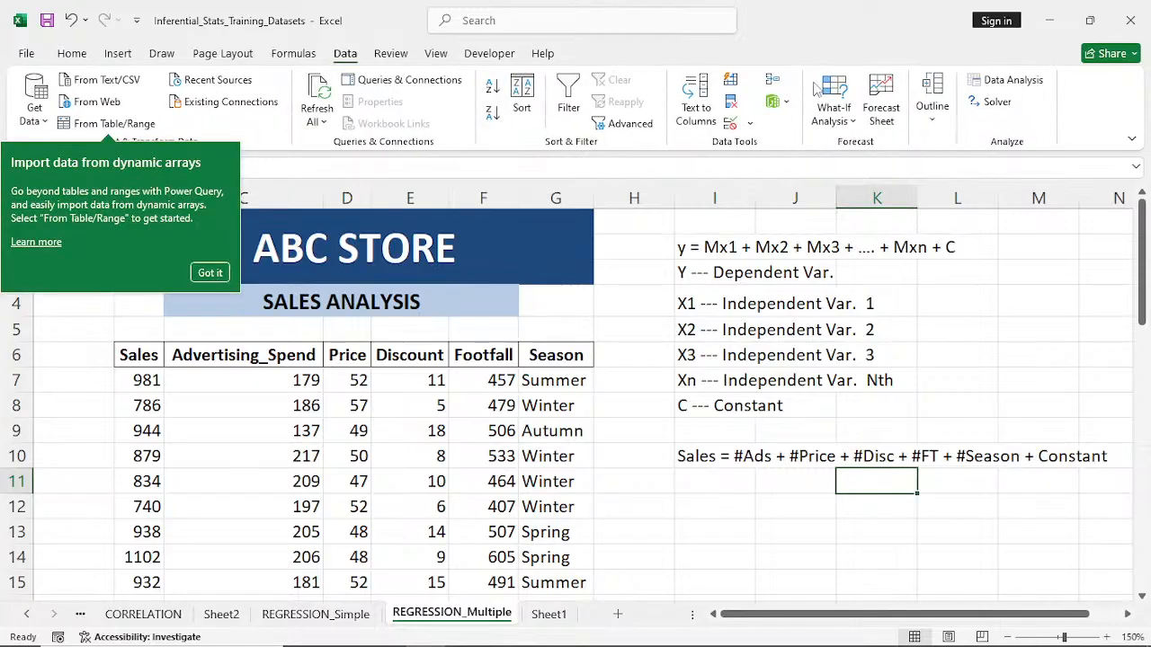
pyautogui.click(209, 273)
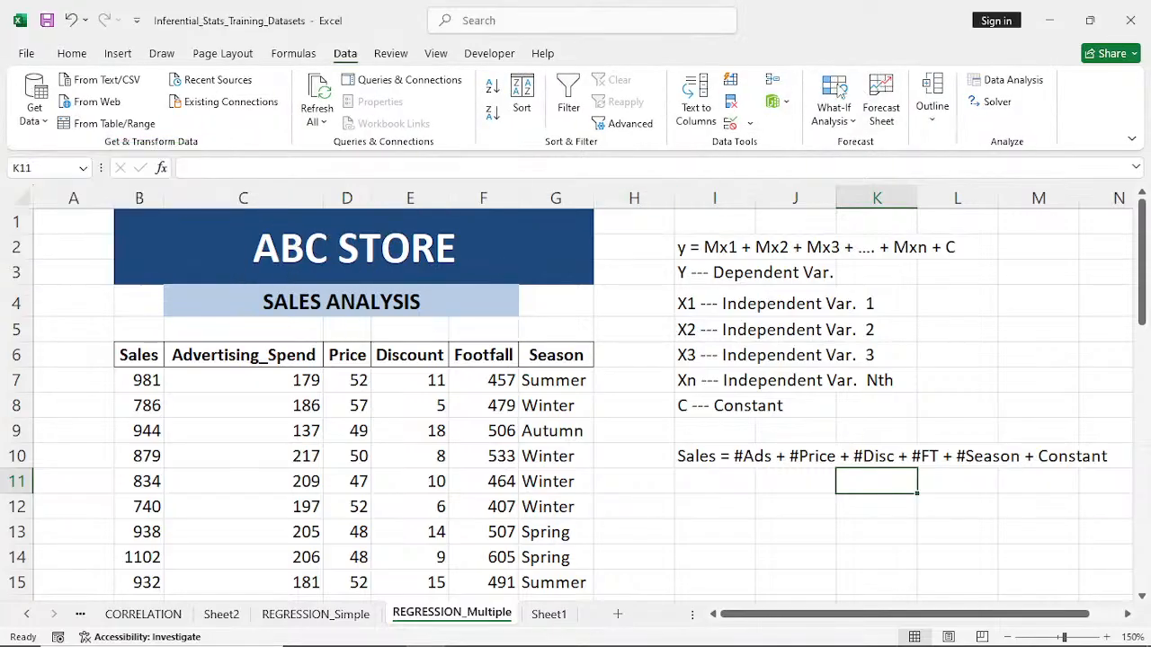
pyautogui.click(1000, 80)
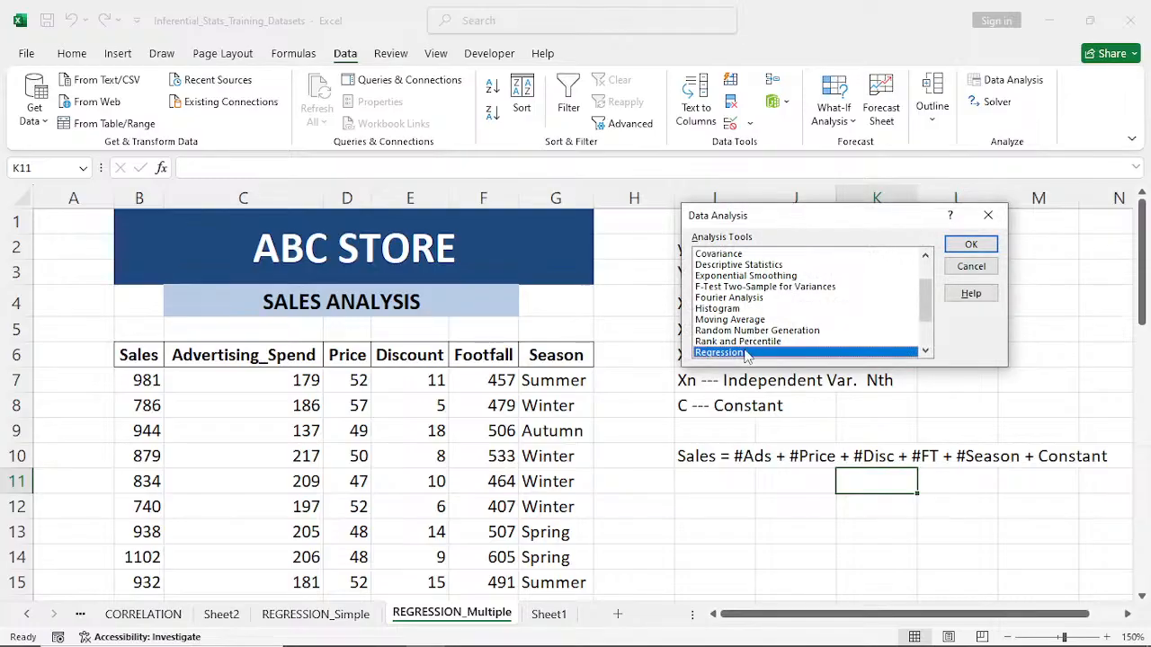
pyautogui.click(980, 246)
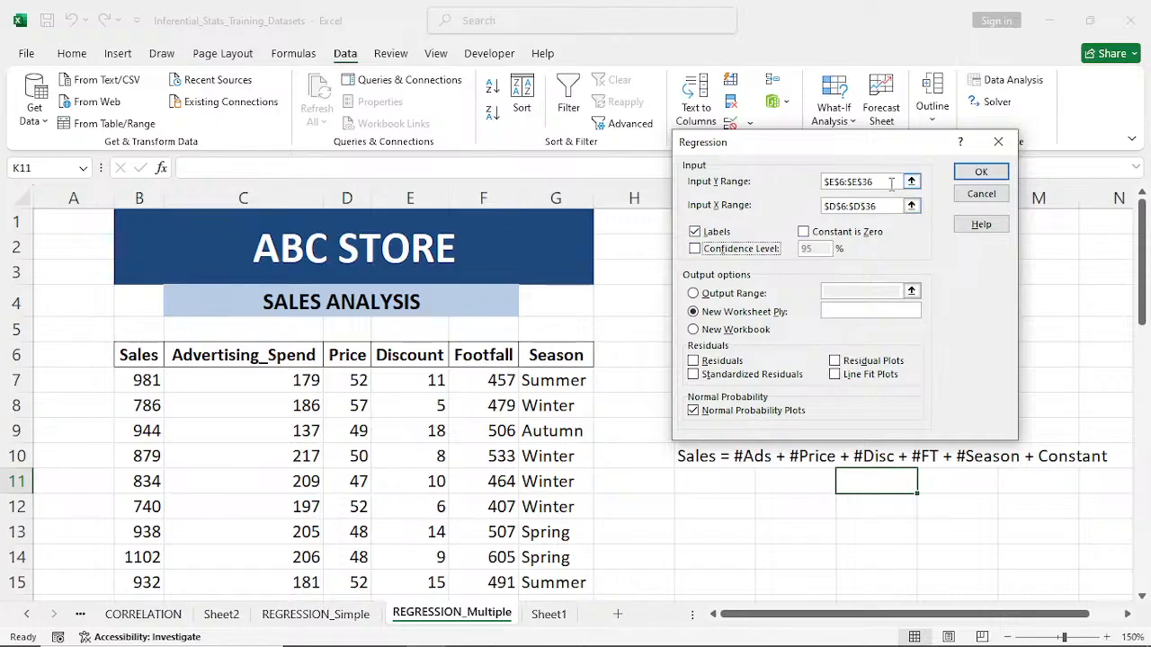
pyautogui.moveTo(892, 182); pyautogui.dragTo(785, 169)
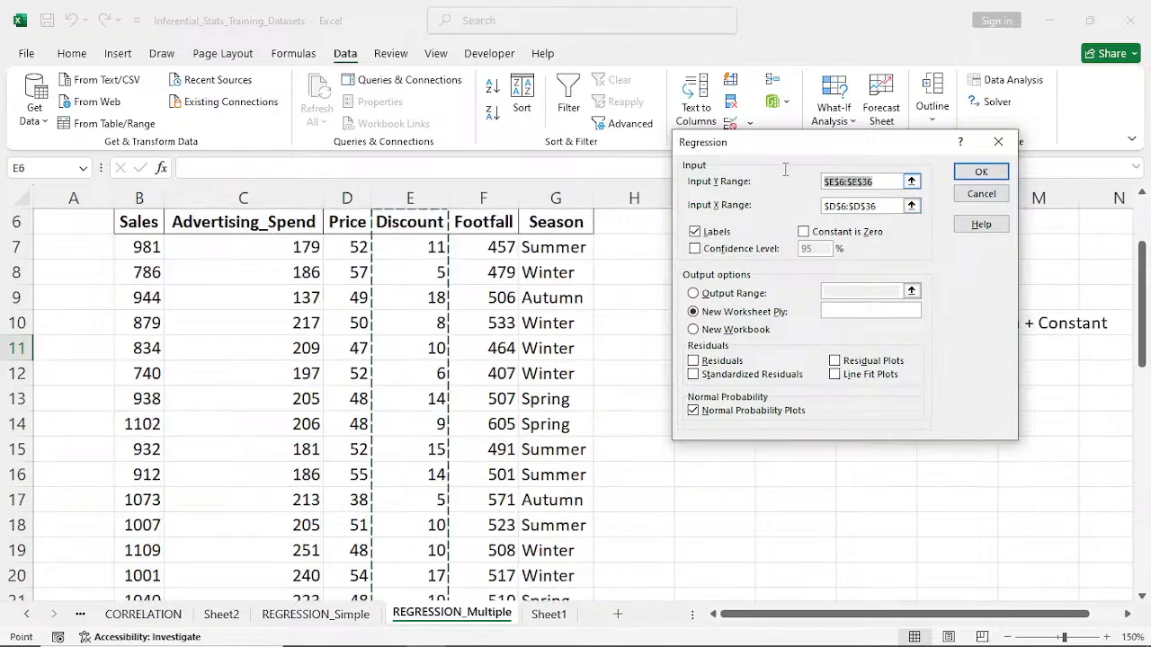
pyautogui.click(132, 224)
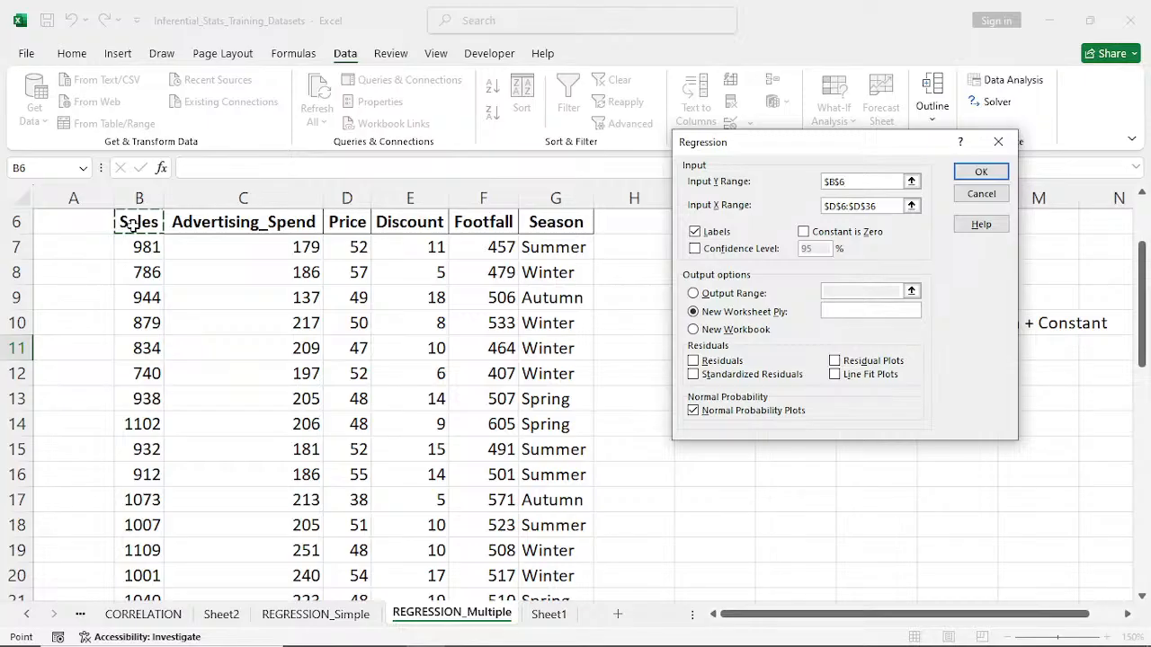
pyautogui.hotkey('ctrl', 'shift', 'Down')
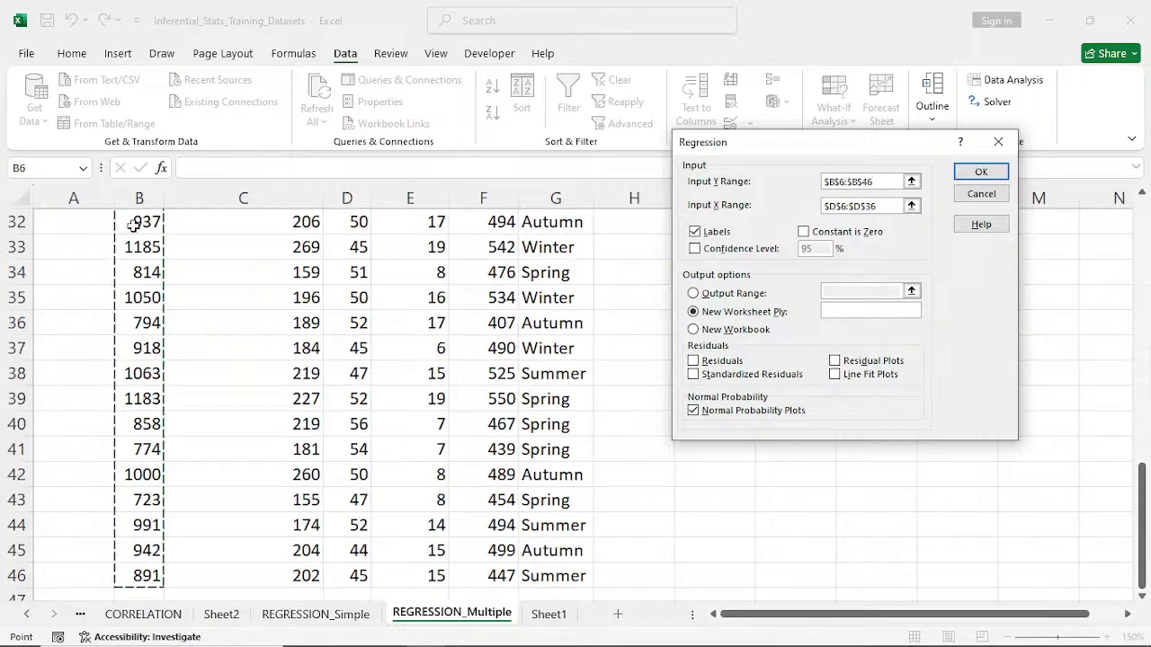
pyautogui.scroll(9, 132, 225)
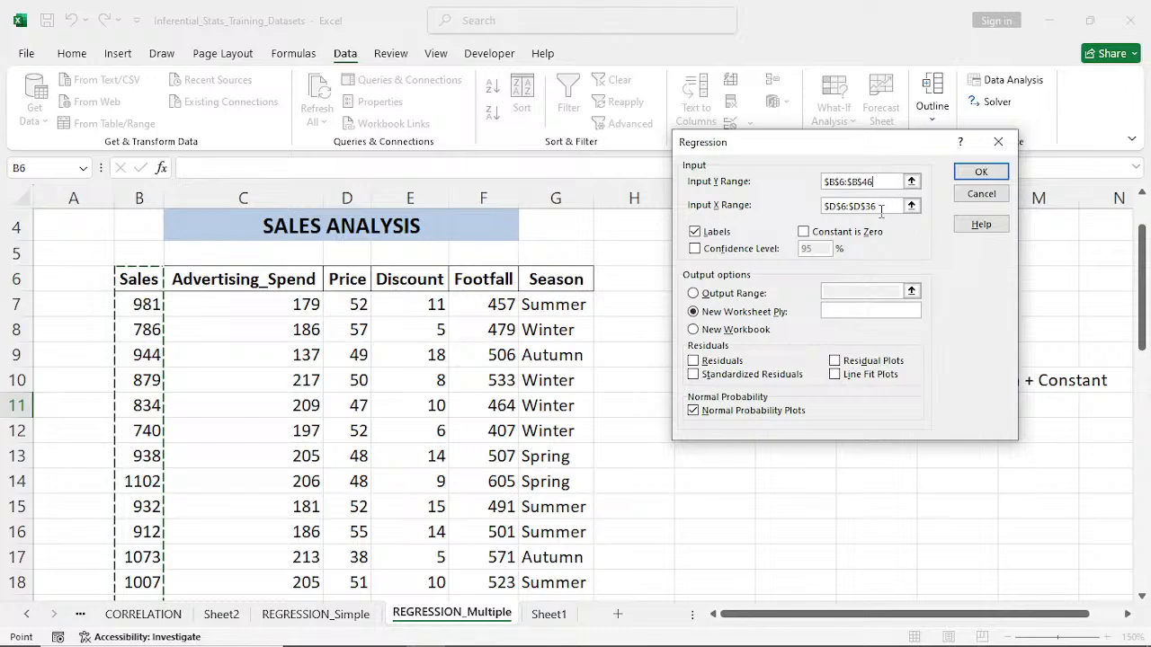
# - Replace the regression's X range with $C$6:$G$46, covering the Advertising_Spend through Season columns including headers
pyautogui.scroll(-1, 881, 206)
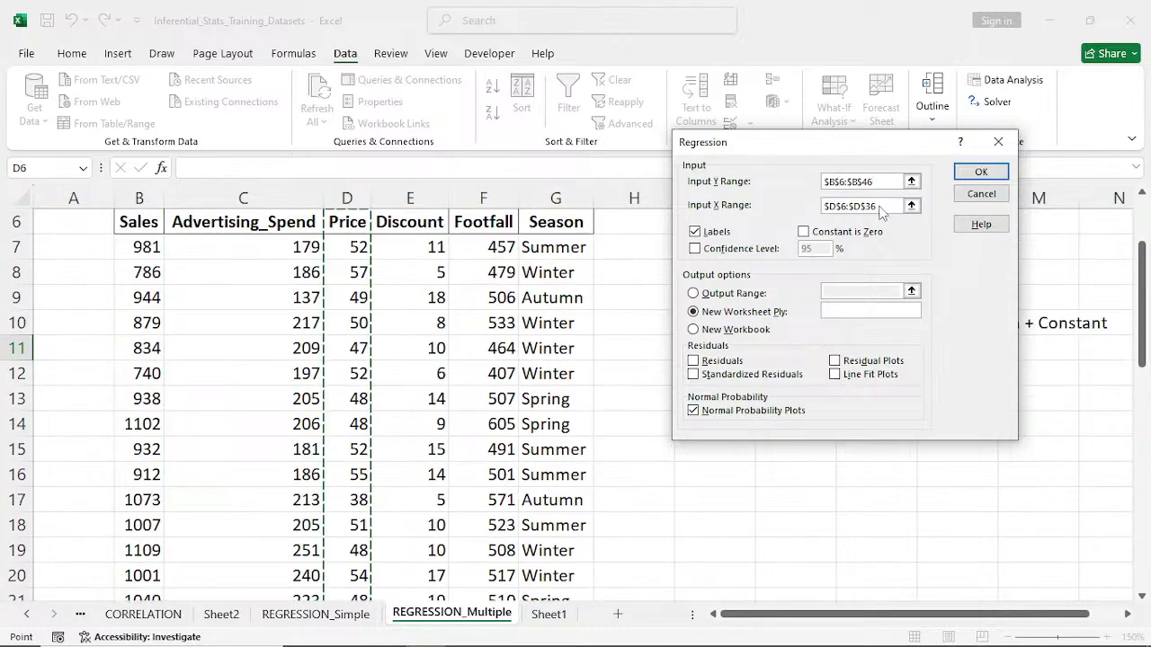
pyautogui.moveTo(881, 206); pyautogui.dragTo(804, 210)
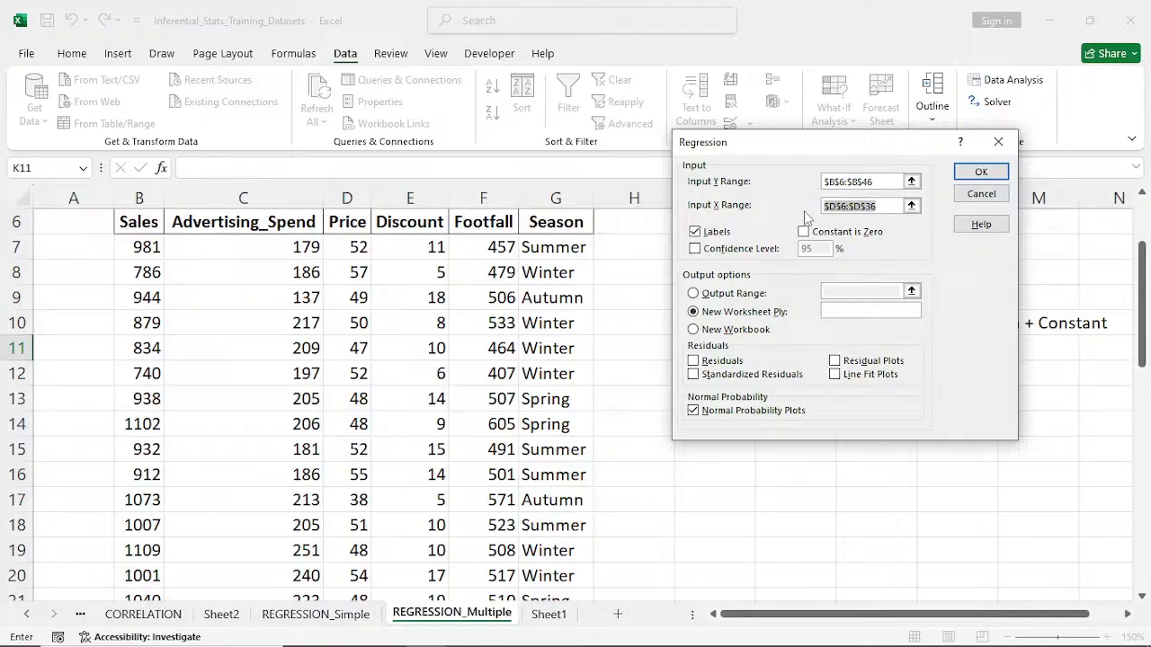
pyautogui.press('BackSpace')
pyautogui.click(218, 226)
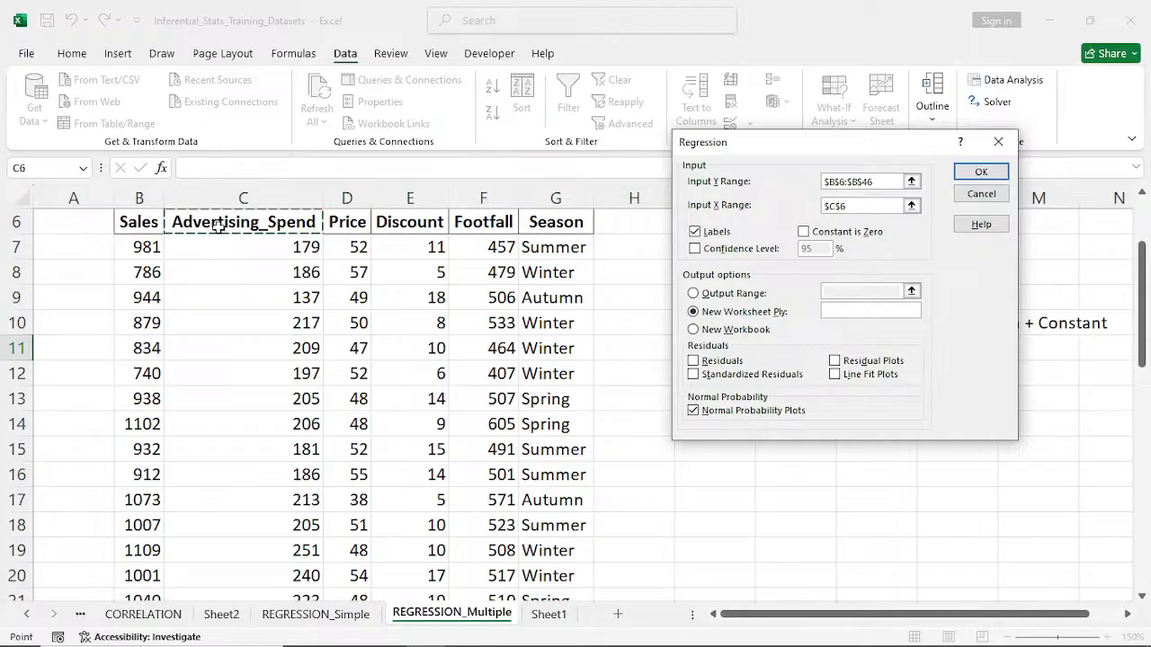
pyautogui.hotkey('ctrl', 'shift', 'Right')
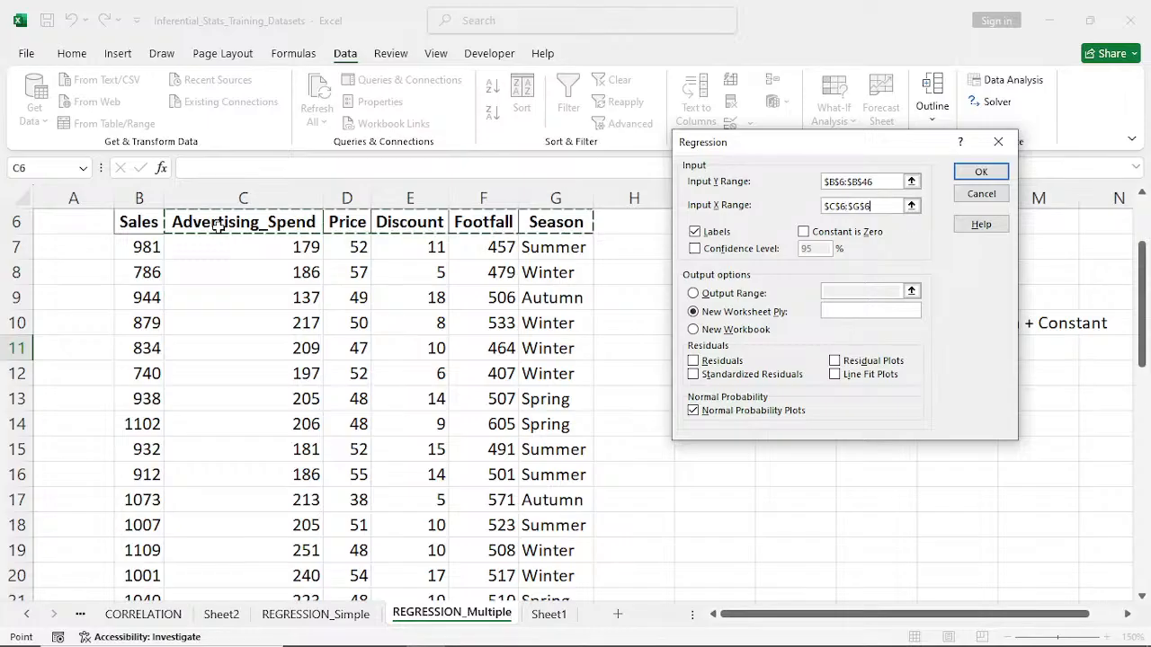
pyautogui.hotkey('ctrl', 'shift', 'Down')
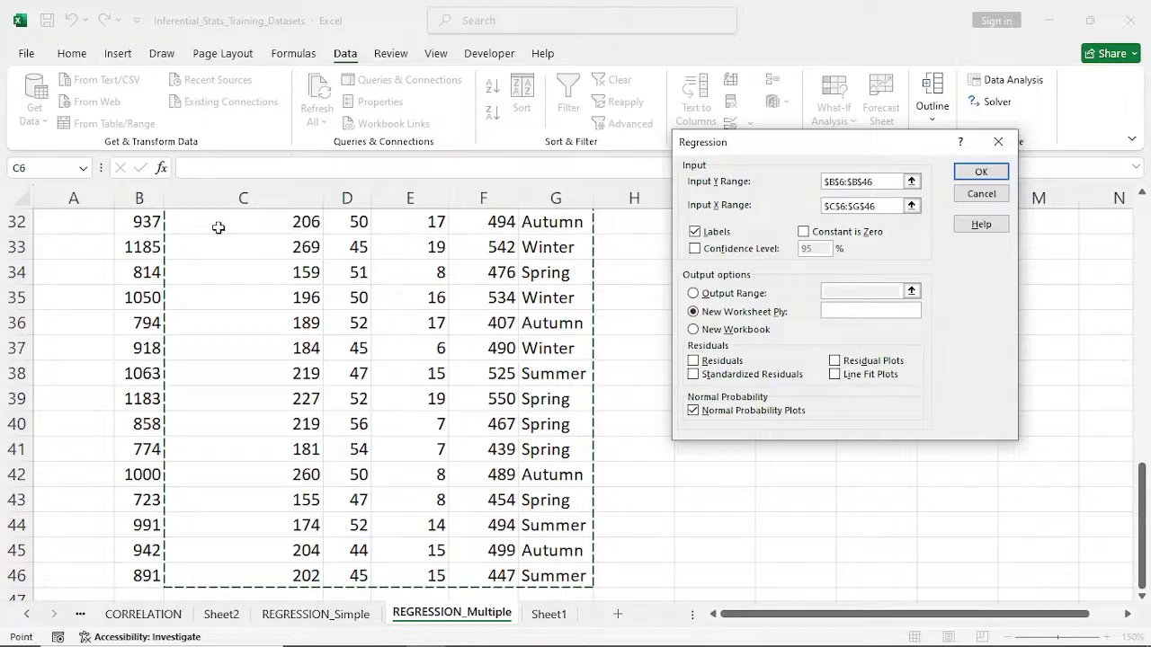
pyautogui.scroll(9, 218, 228)
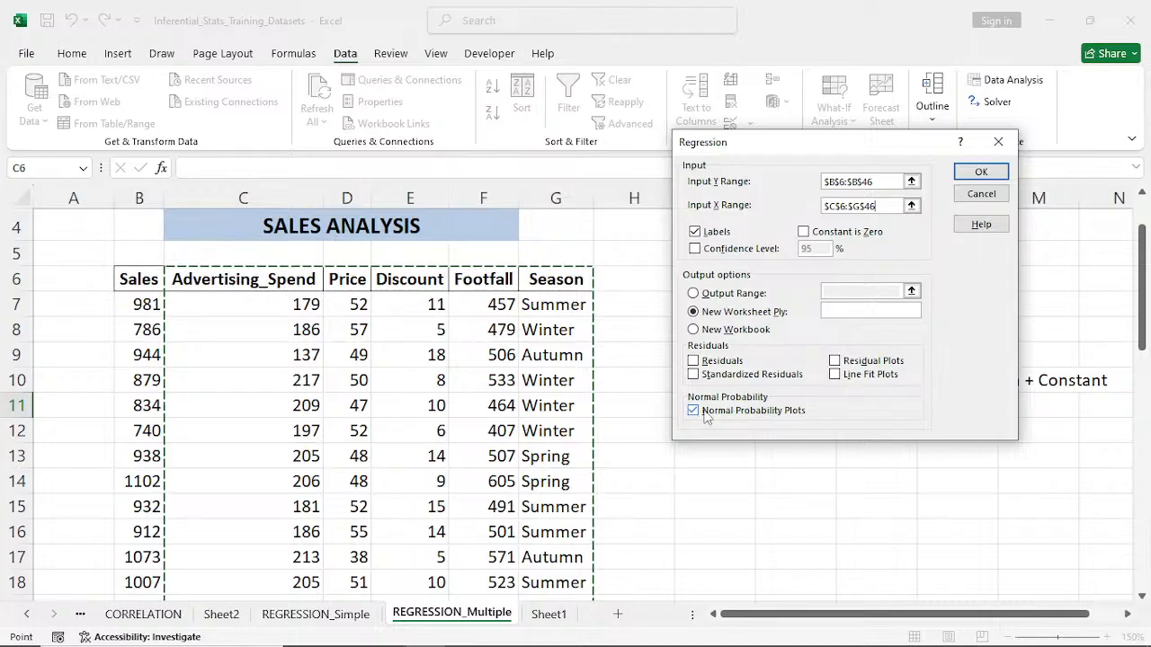
# - Try to run the regression with the text Season column included, and close the Regression dialog
pyautogui.click(980, 172)
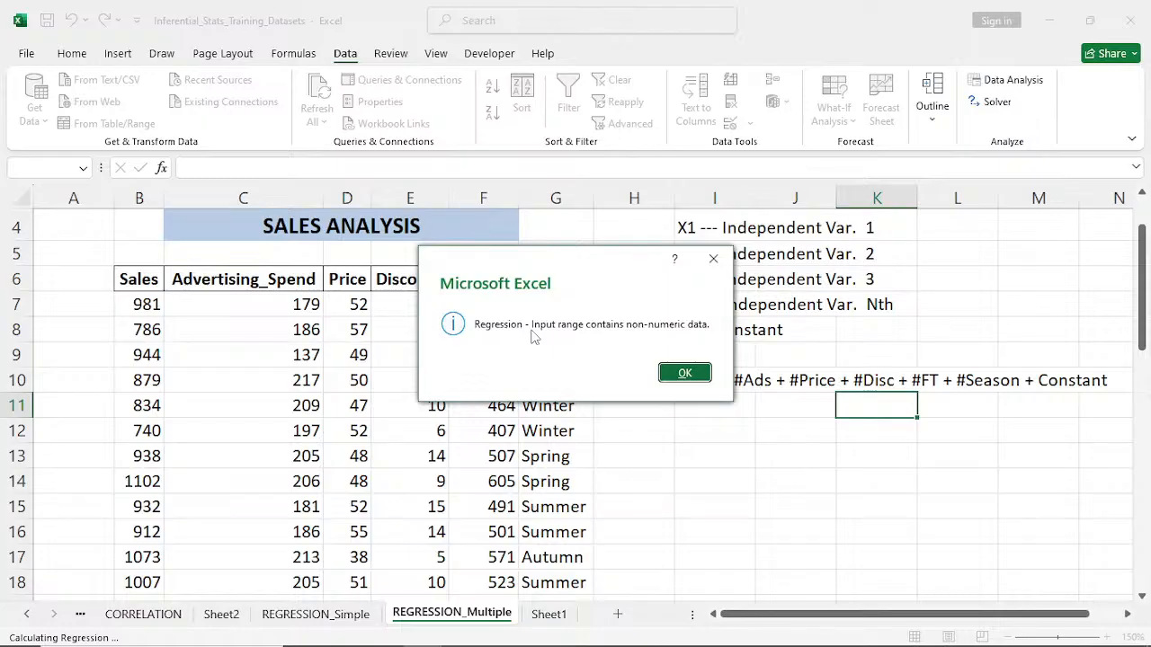
pyautogui.click(713, 259)
pyautogui.click(997, 135)
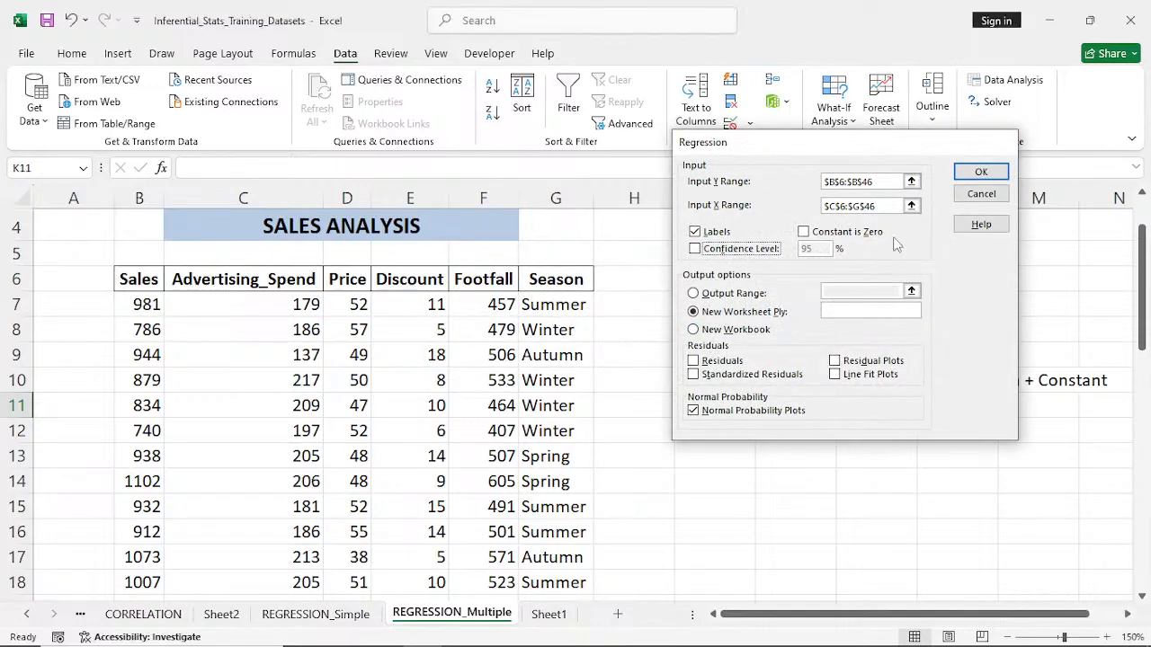
pyautogui.click(989, 215)
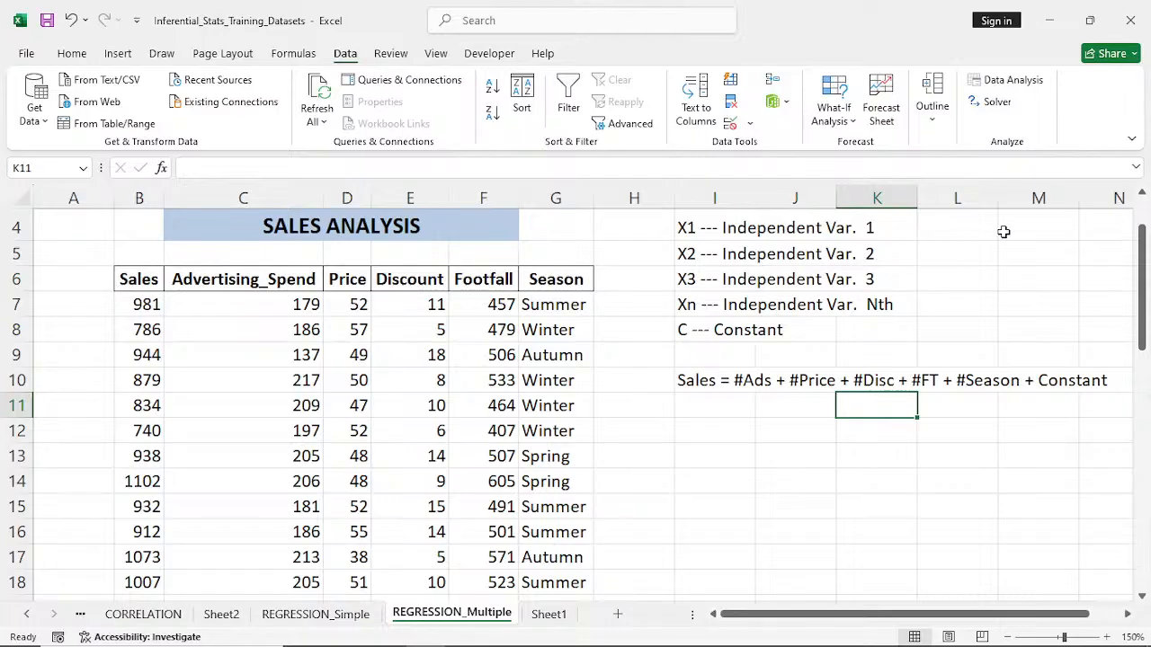
# - List the distinct seasons starting in I12 with the formula =UNIQUE(G7:G46)
pyautogui.click(724, 430)
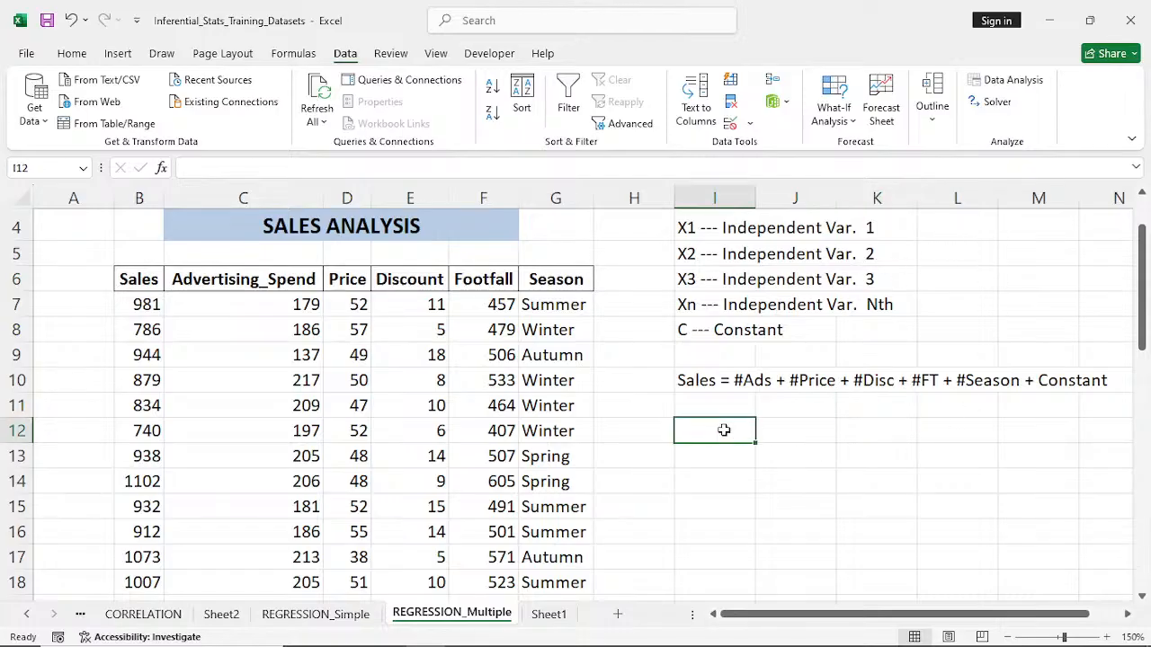
pyautogui.write('=')
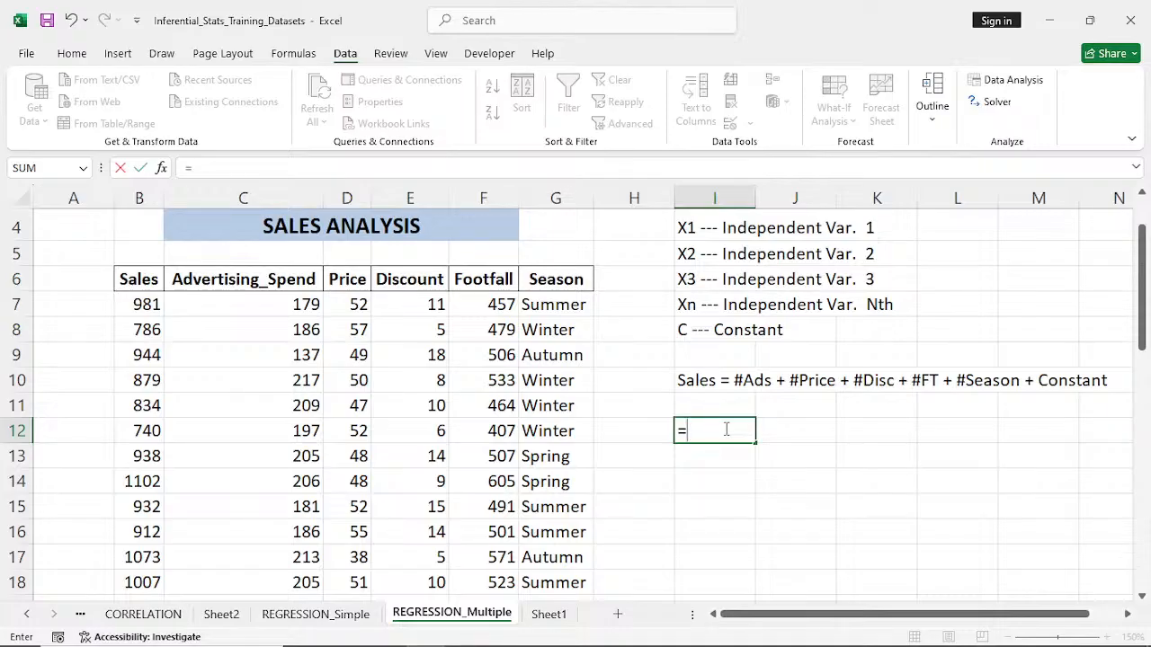
pyautogui.write('un')
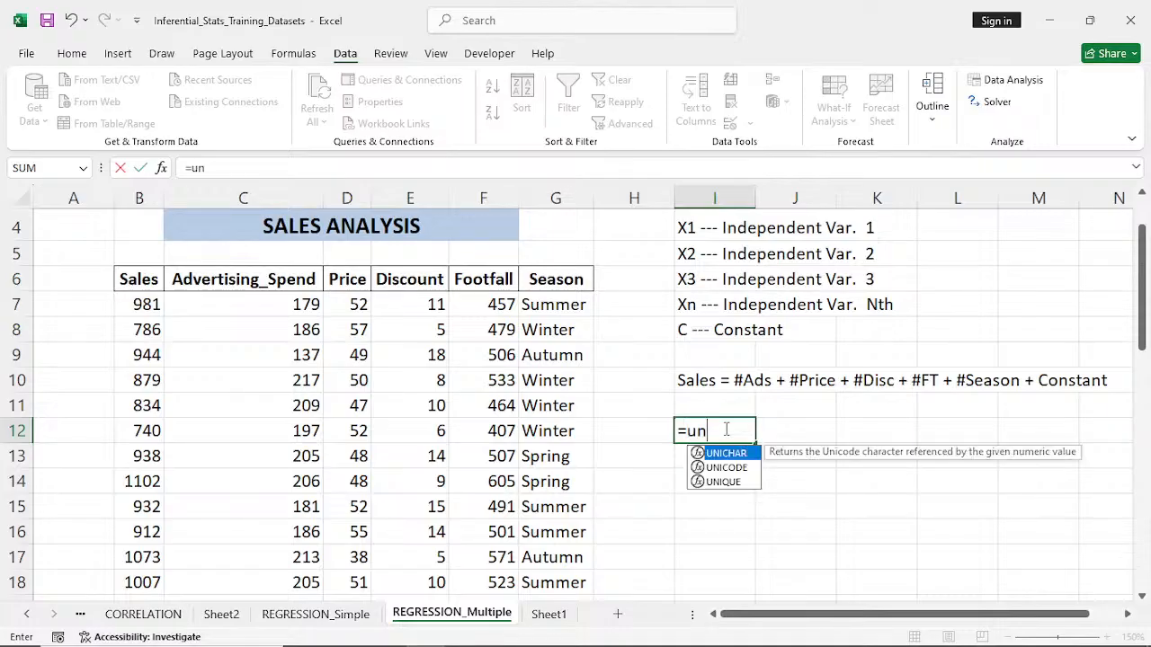
pyautogui.doubleClick(736, 482)
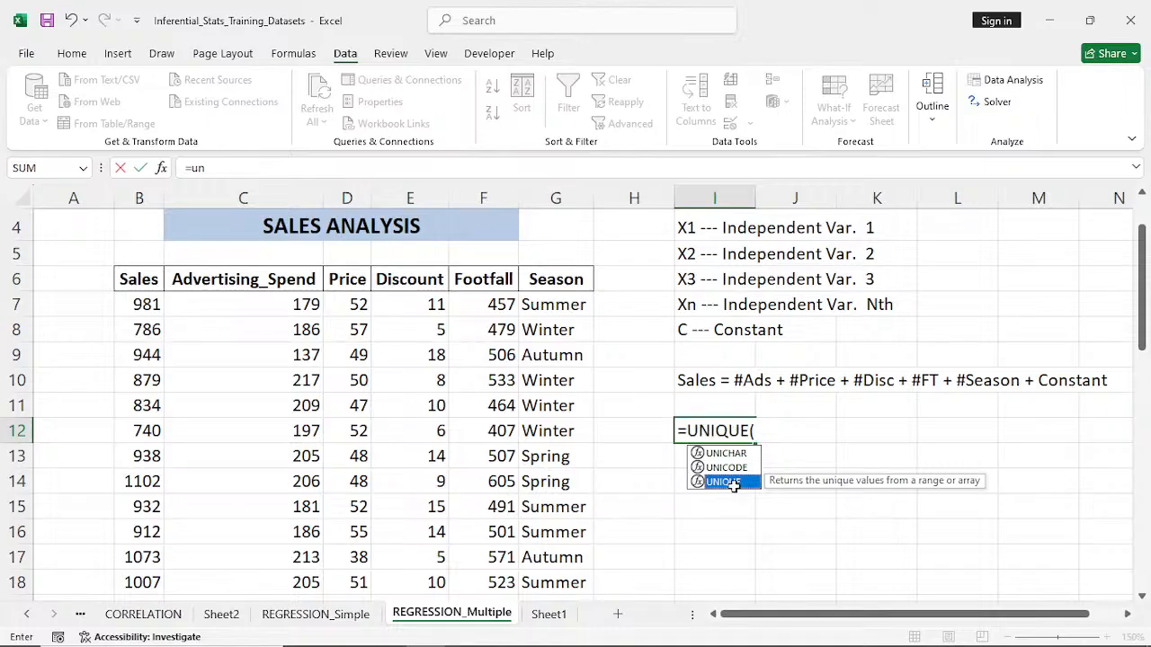
pyautogui.click(549, 305)
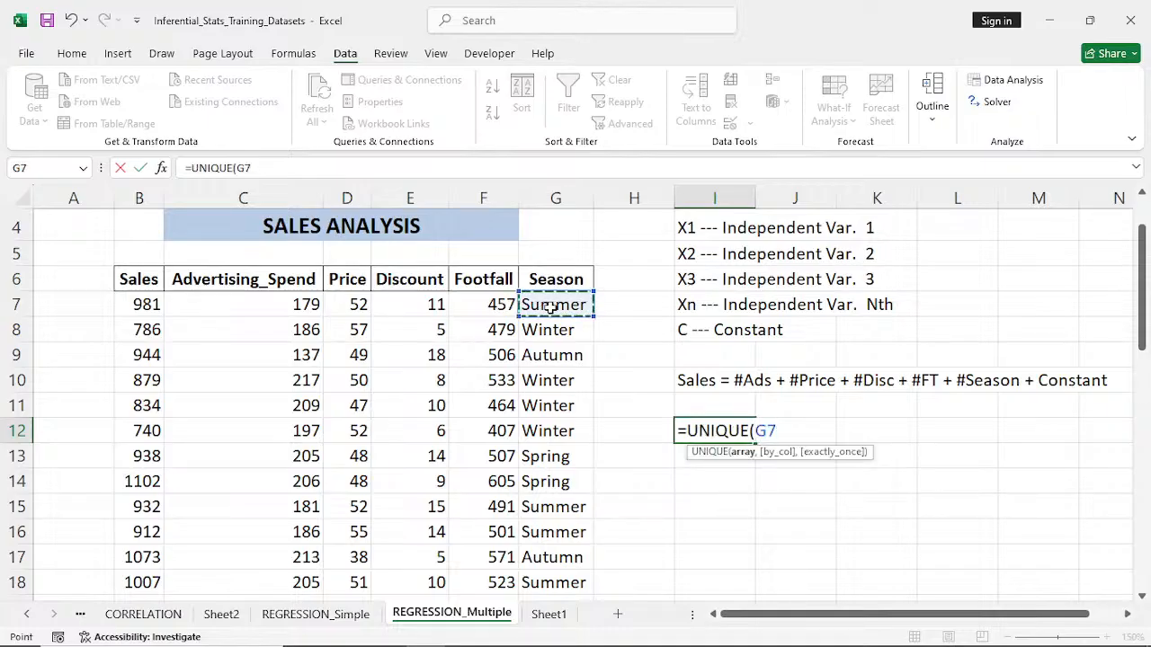
pyautogui.hotkey('ctrl', 'shift', 'Down')
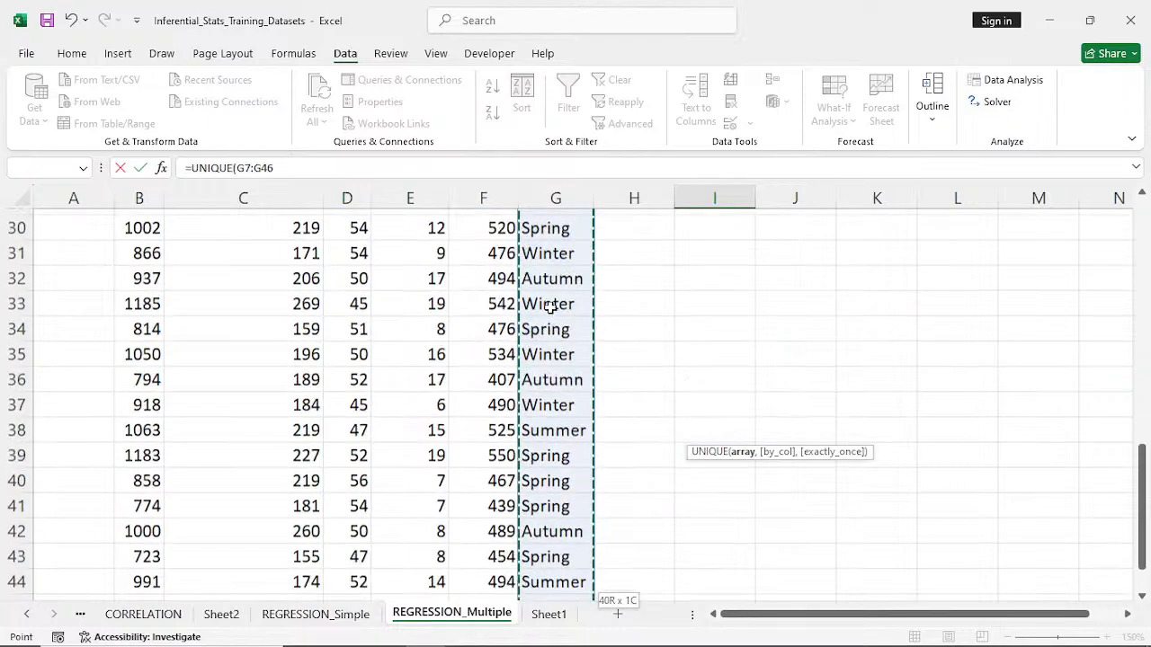
pyautogui.press('Return')
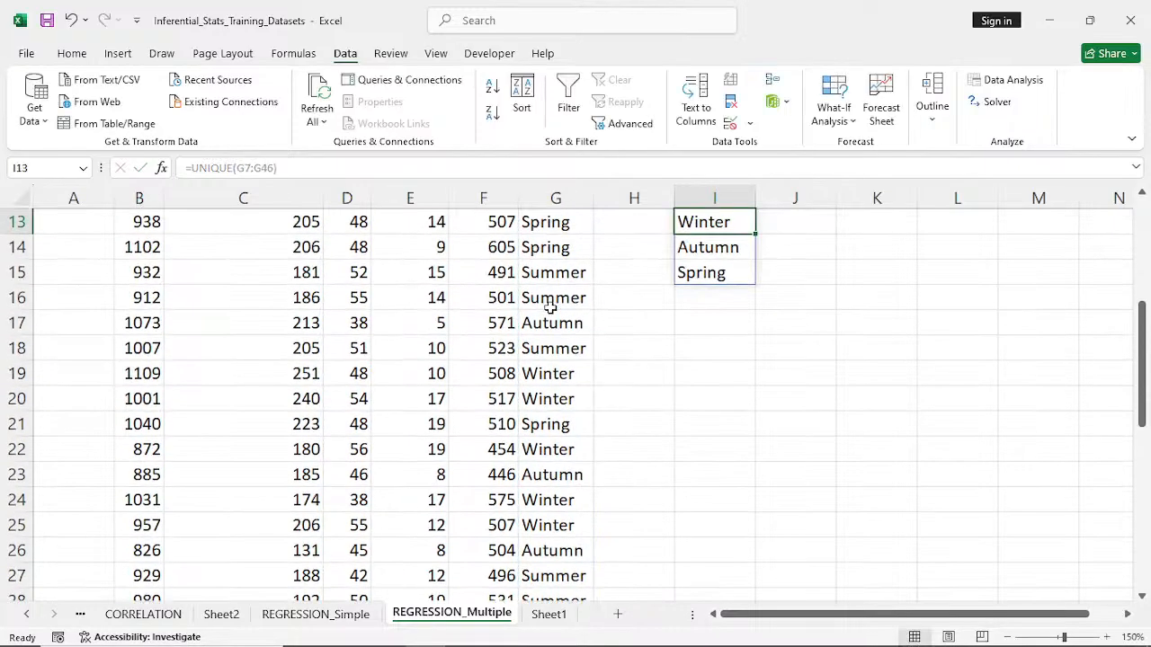
# - Convert the season list in I12:I15 from formula results to static values by pasting it over itself as values
pyautogui.scroll(3, 549, 305)
pyautogui.scroll(-1, 558, 323)
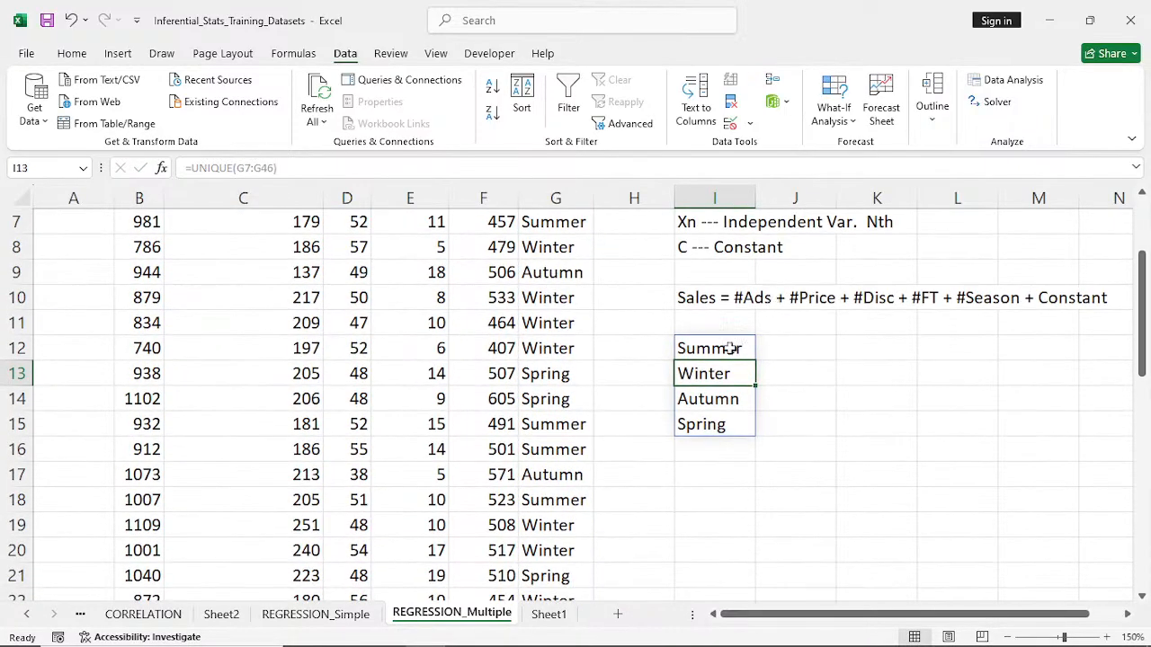
pyautogui.scroll(3, 728, 349)
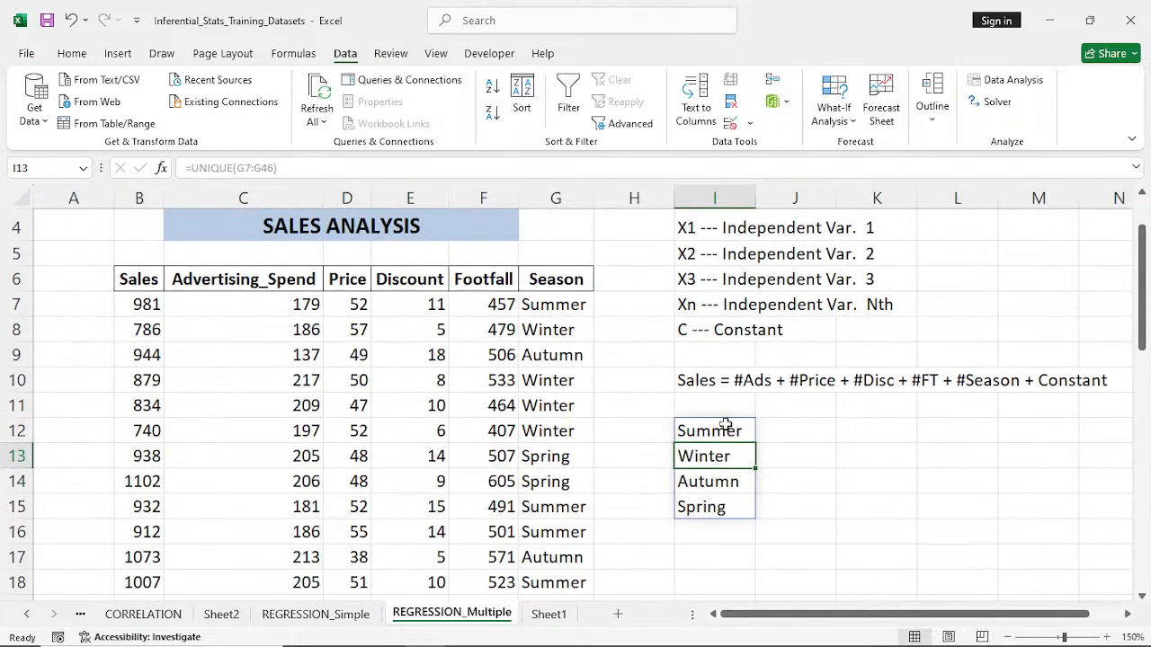
pyautogui.moveTo(727, 434); pyautogui.dragTo(729, 507)
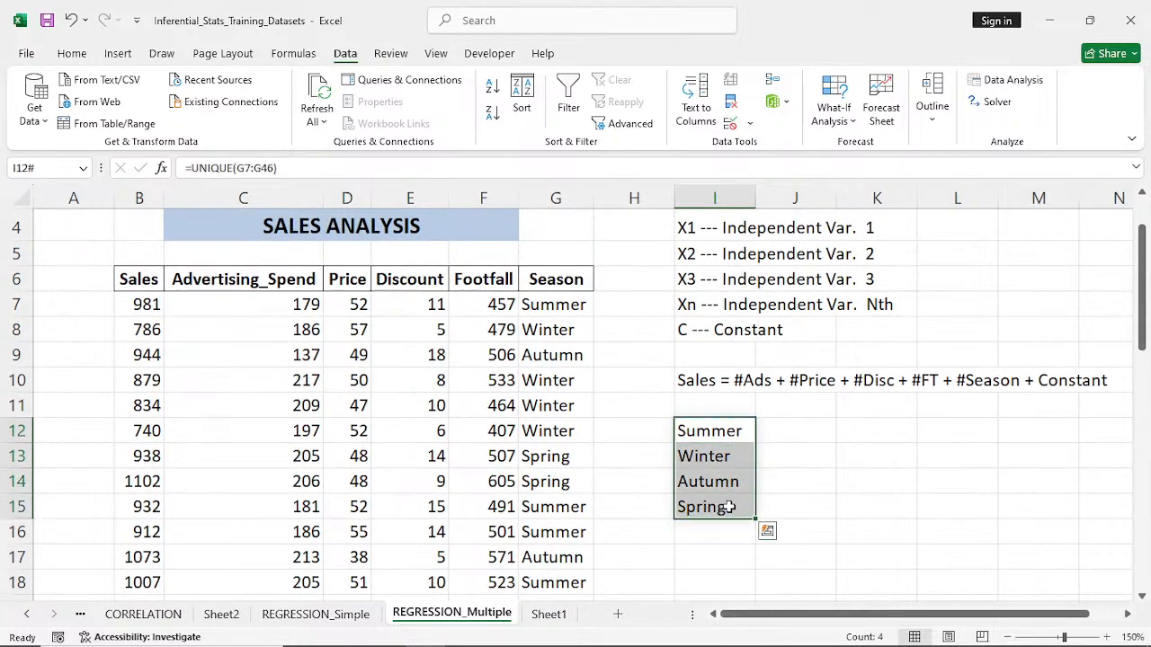
pyautogui.hotkey('ctrl', 'c')
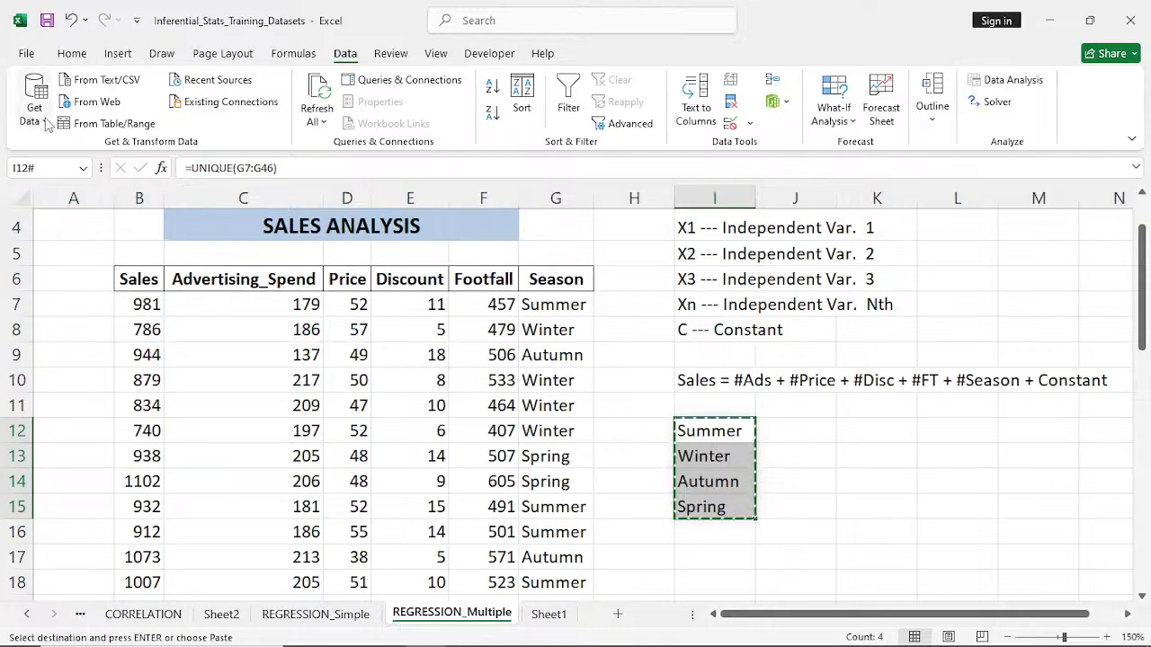
pyautogui.click(66, 55)
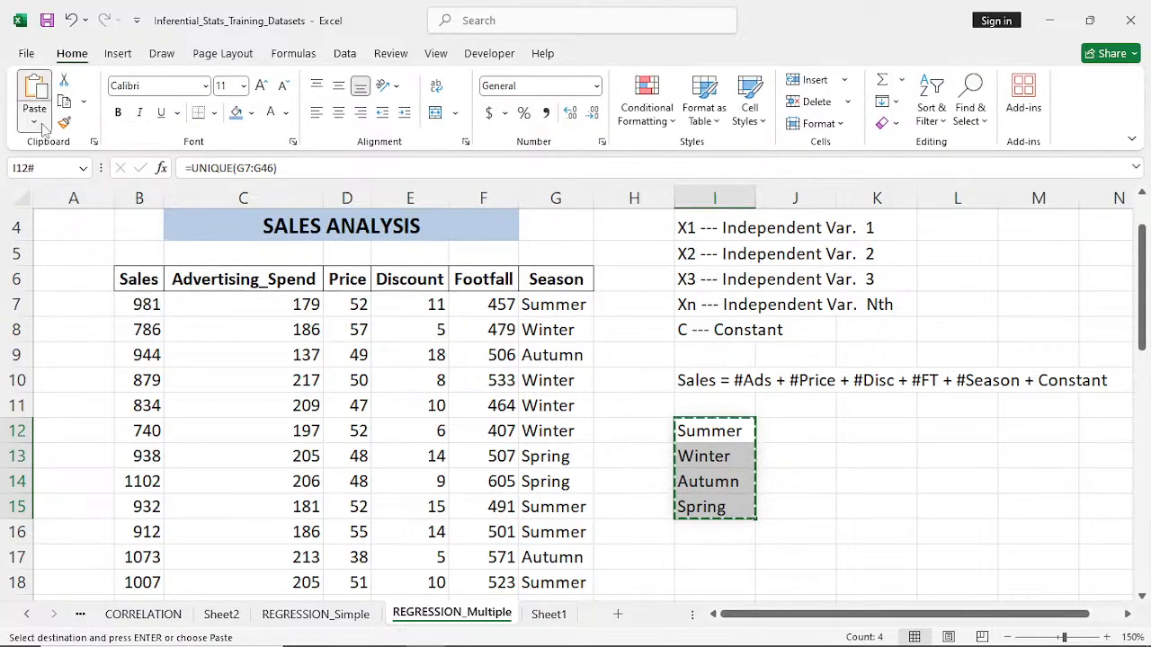
pyautogui.click(35, 120)
pyautogui.click(36, 249)
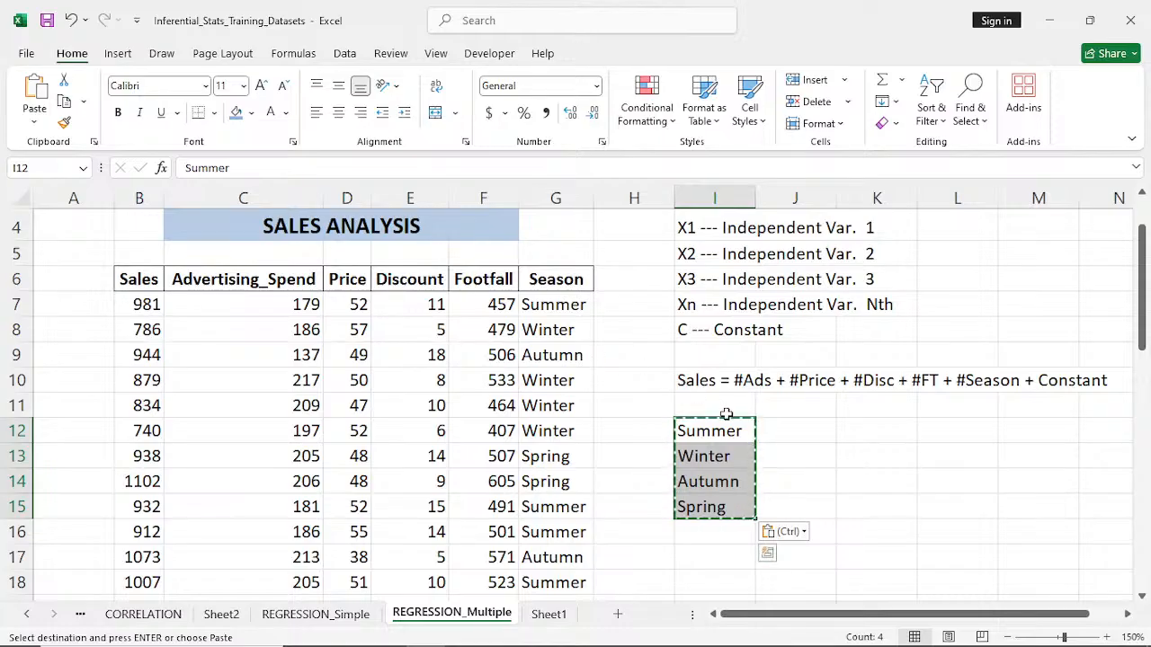
pyautogui.click(801, 434)
pyautogui.press('Escape')
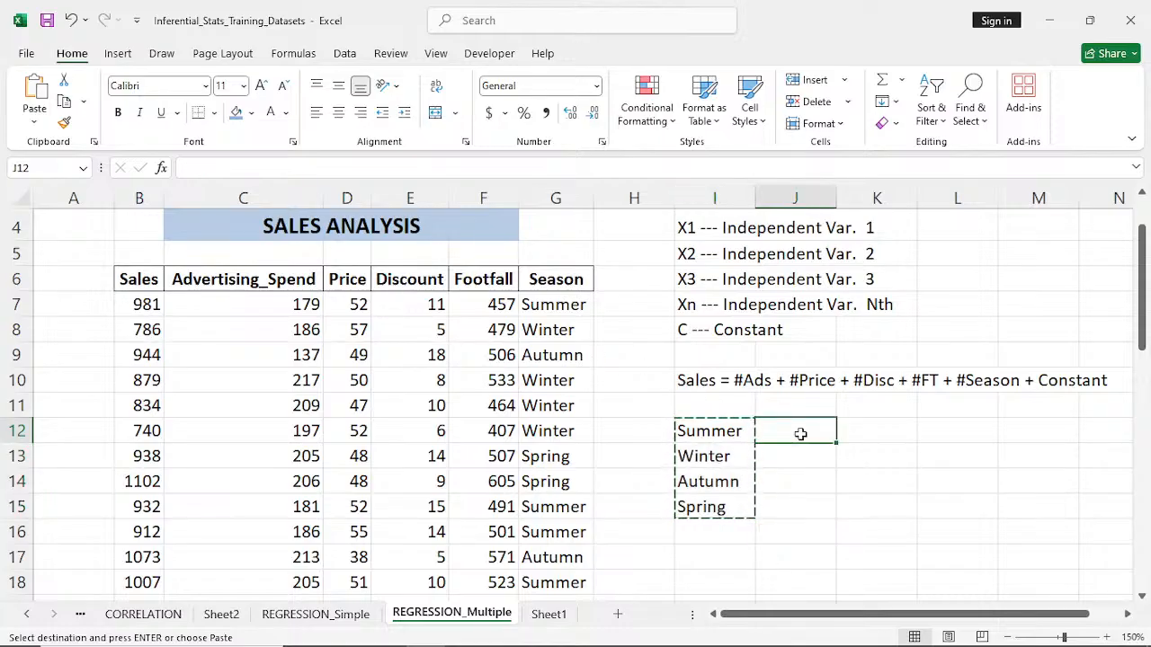
# - Assign numeric codes to the listed seasons in J12:J15: Summer 1, Winter 2, Autumn 3 and Spring 4
pyautogui.click(734, 438)
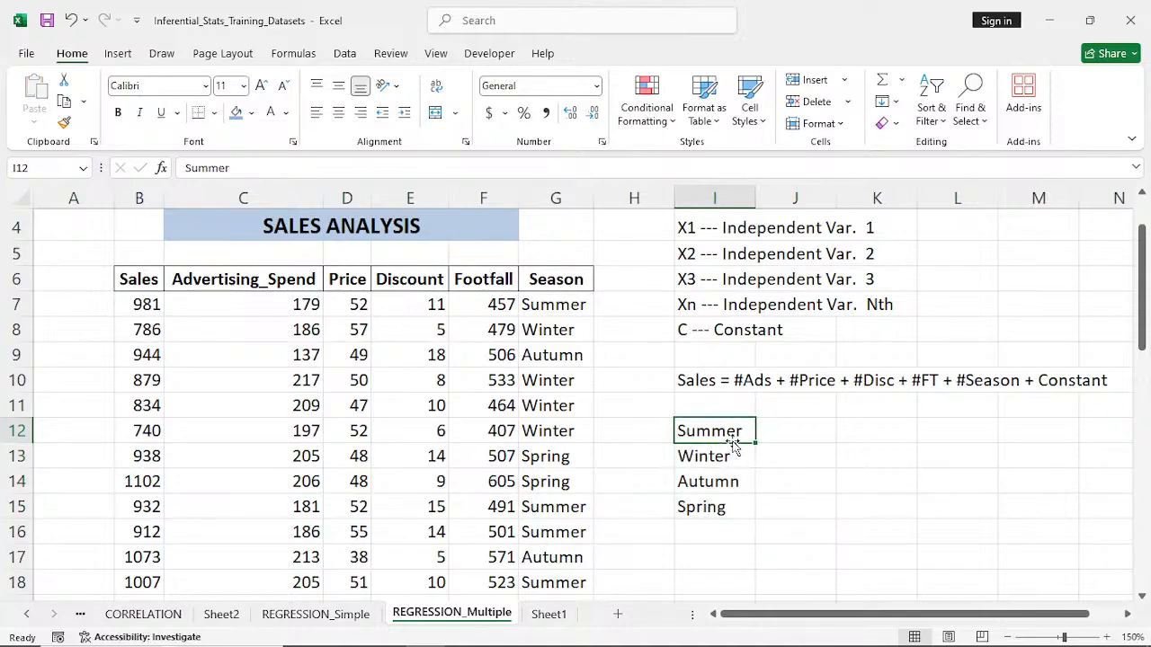
pyautogui.click(790, 430)
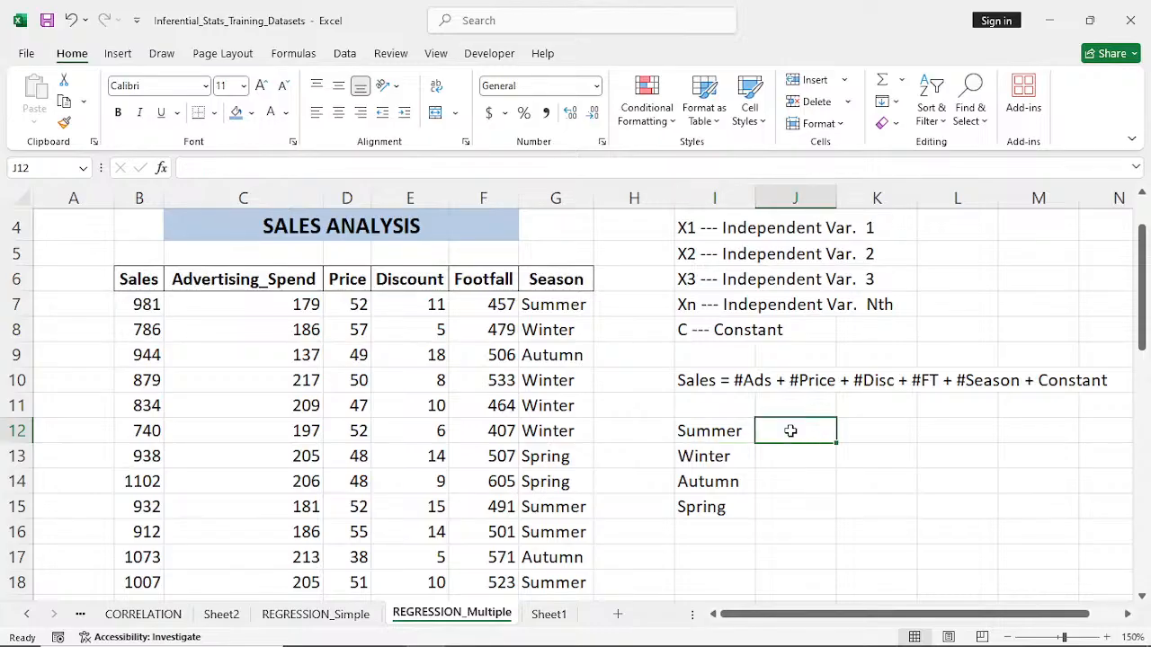
pyautogui.write('1')
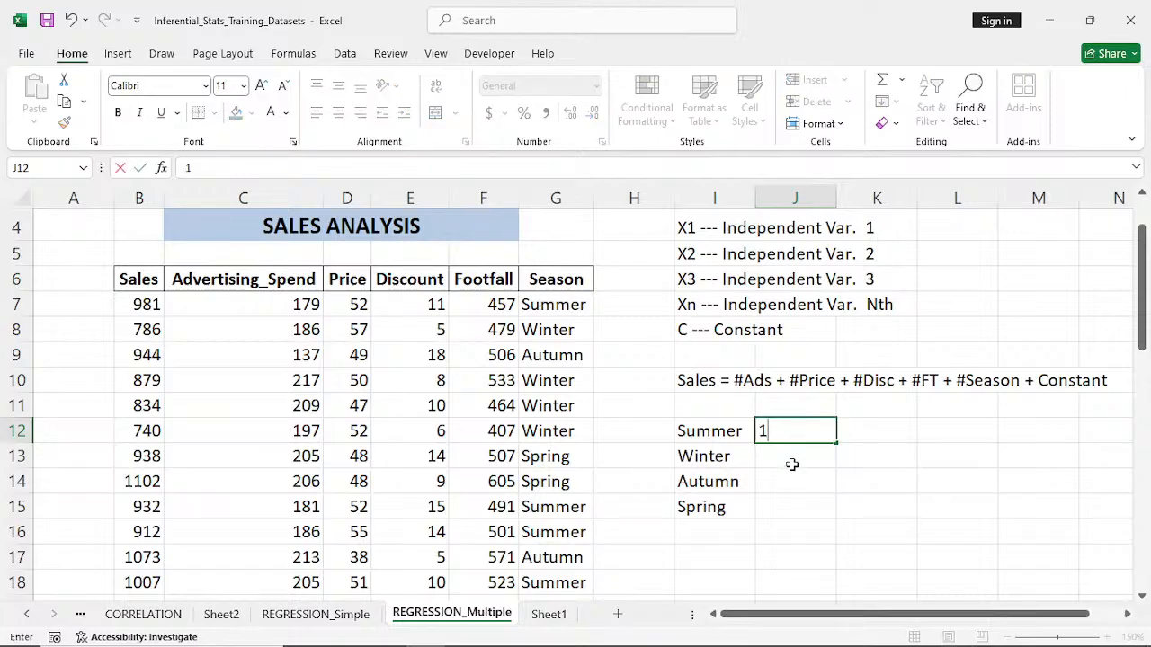
pyautogui.press('Return')
pyautogui.write('2')
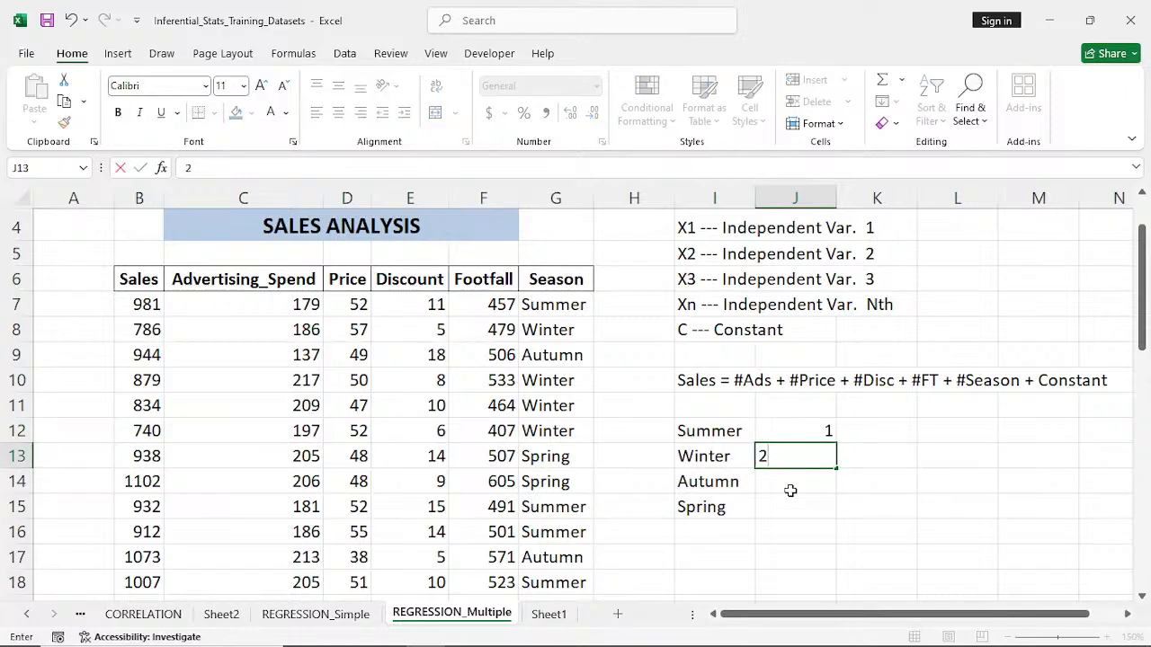
pyautogui.press('Return')
pyautogui.write('3')
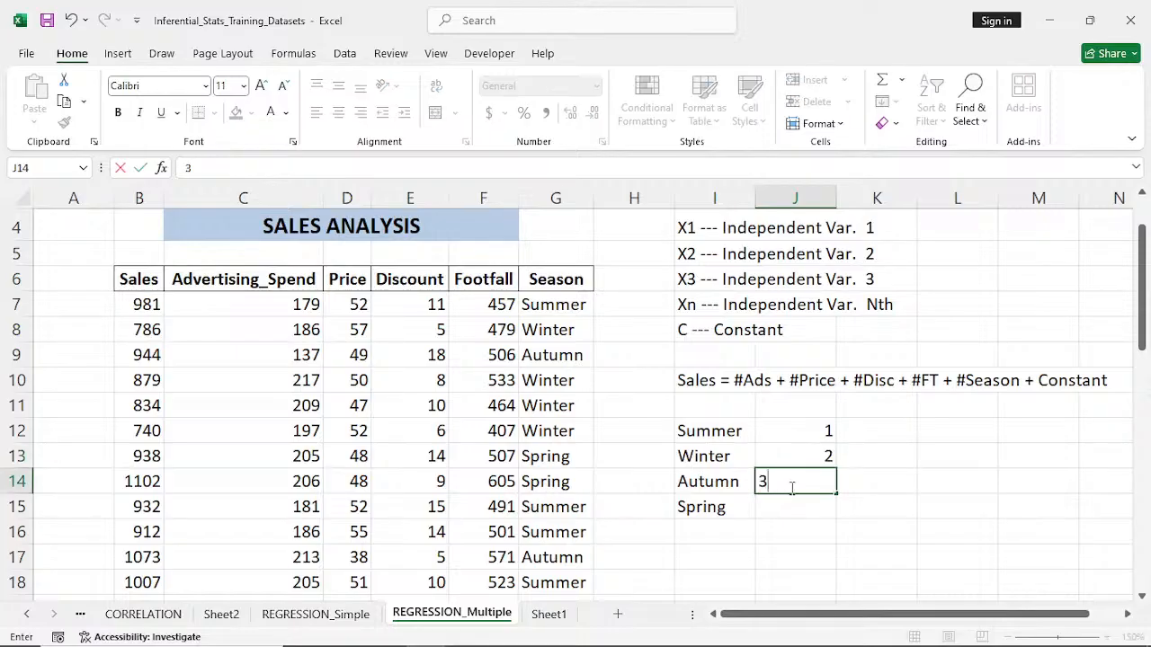
pyautogui.press('Return')
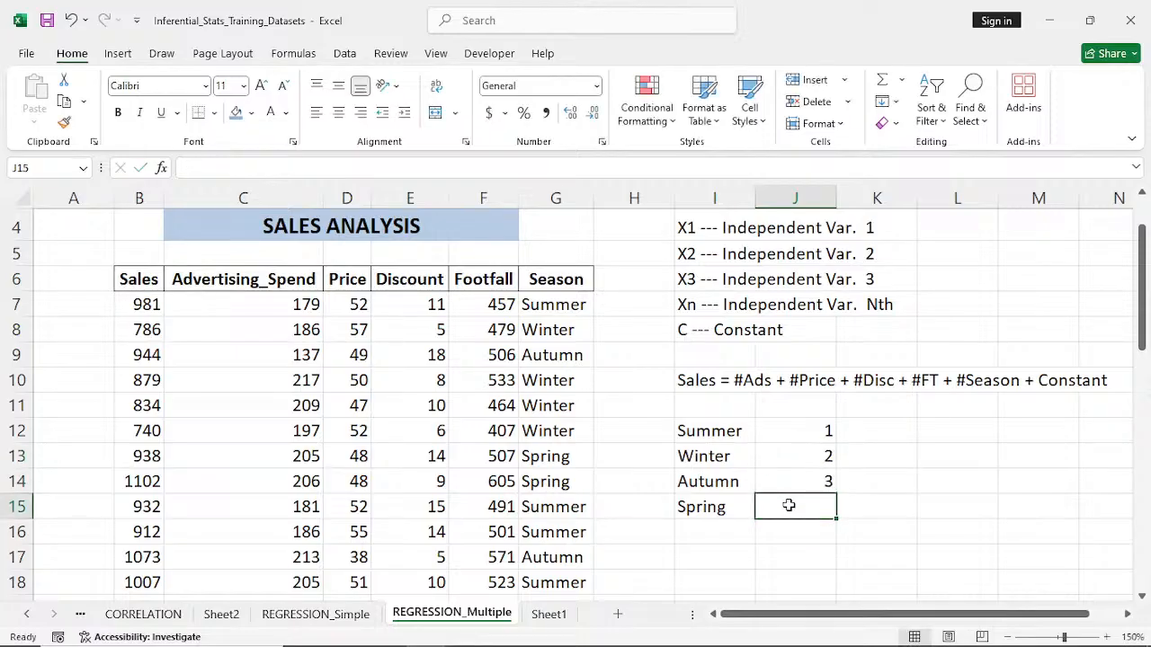
pyautogui.write('4')
pyautogui.click(900, 475)
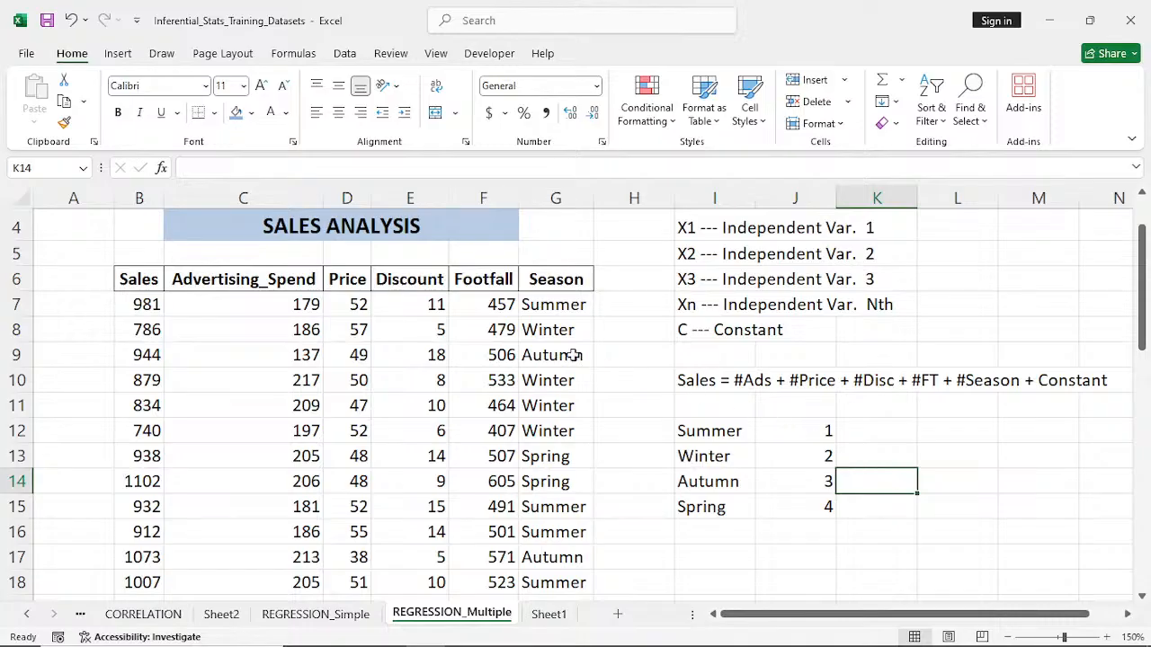
# - Replace the season names in G7:G9 of the Season column with their codes 1, 2 and 3
pyautogui.click(548, 306)
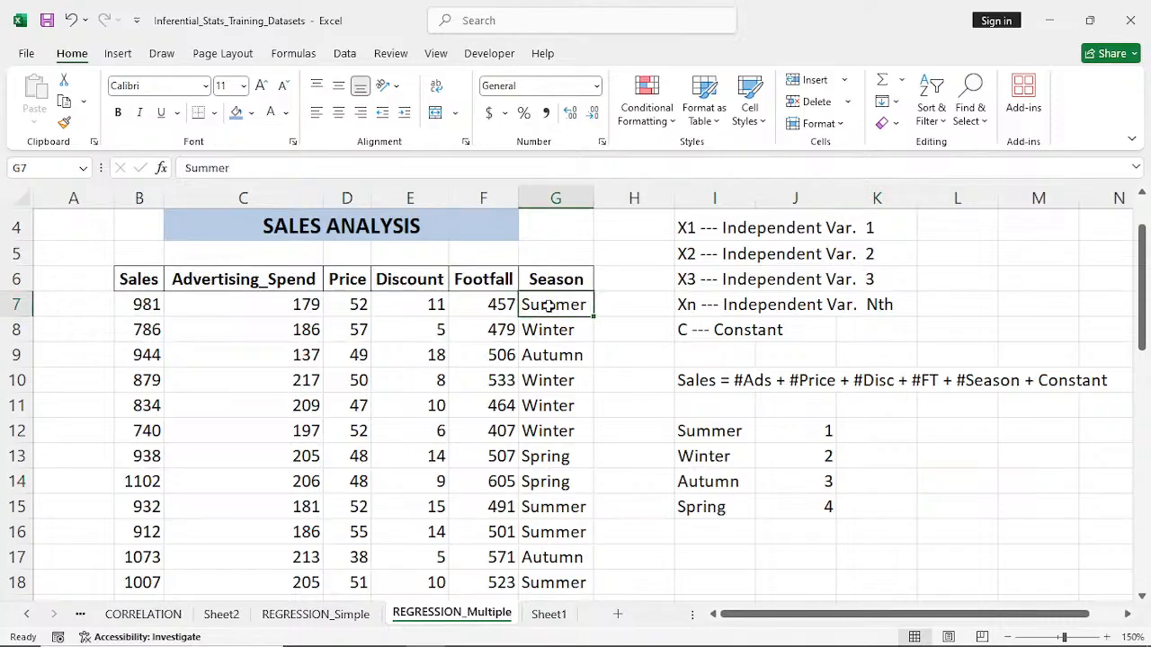
pyautogui.write('=')
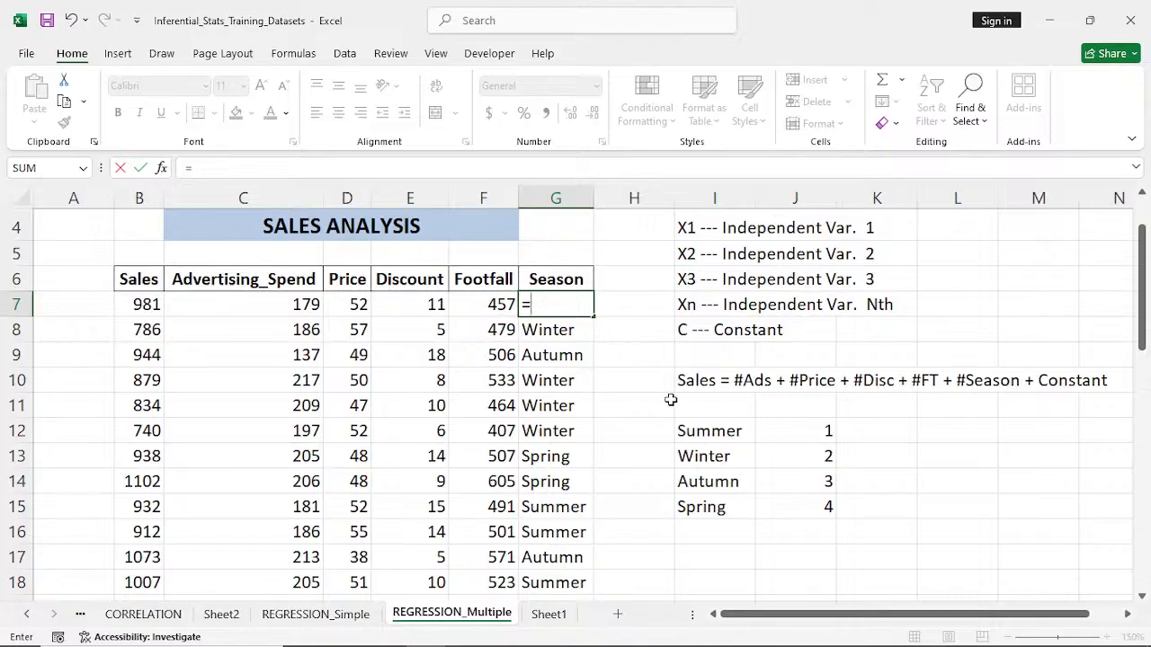
pyautogui.press('BackSpace')
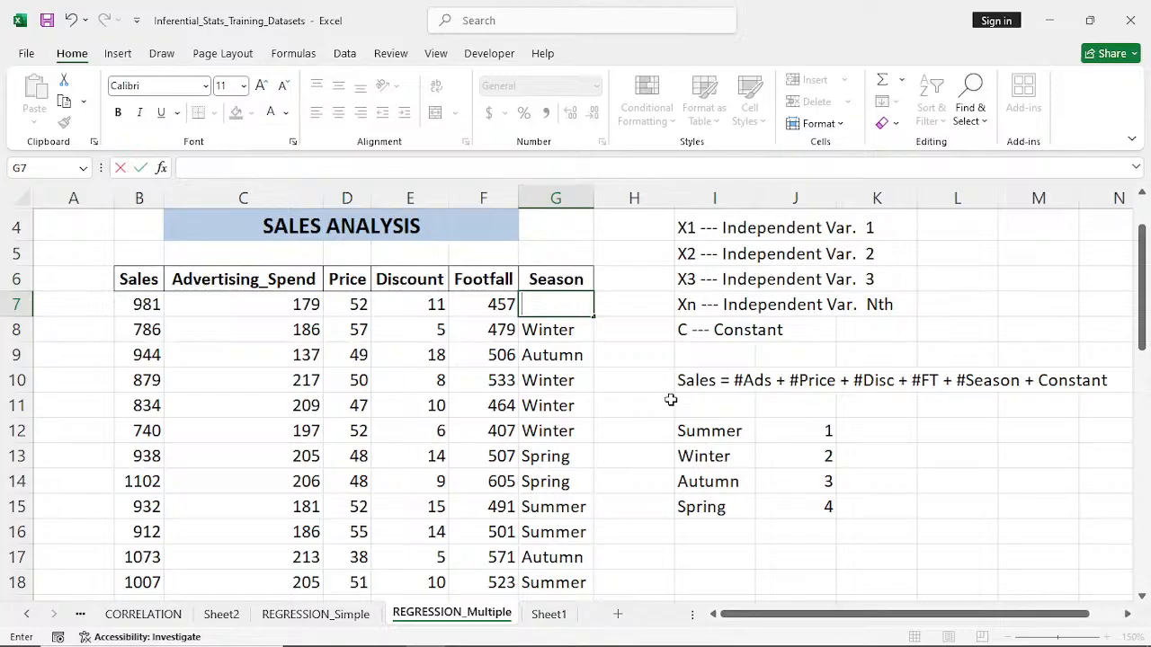
pyautogui.write('1')
pyautogui.click(558, 335)
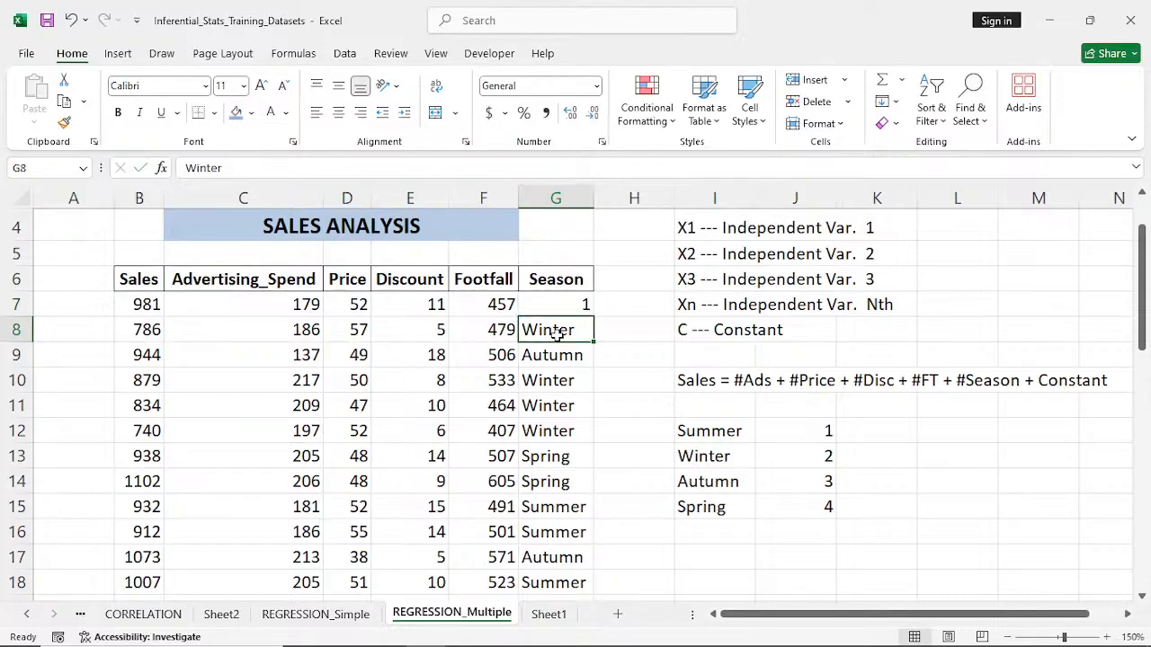
pyautogui.write('2')
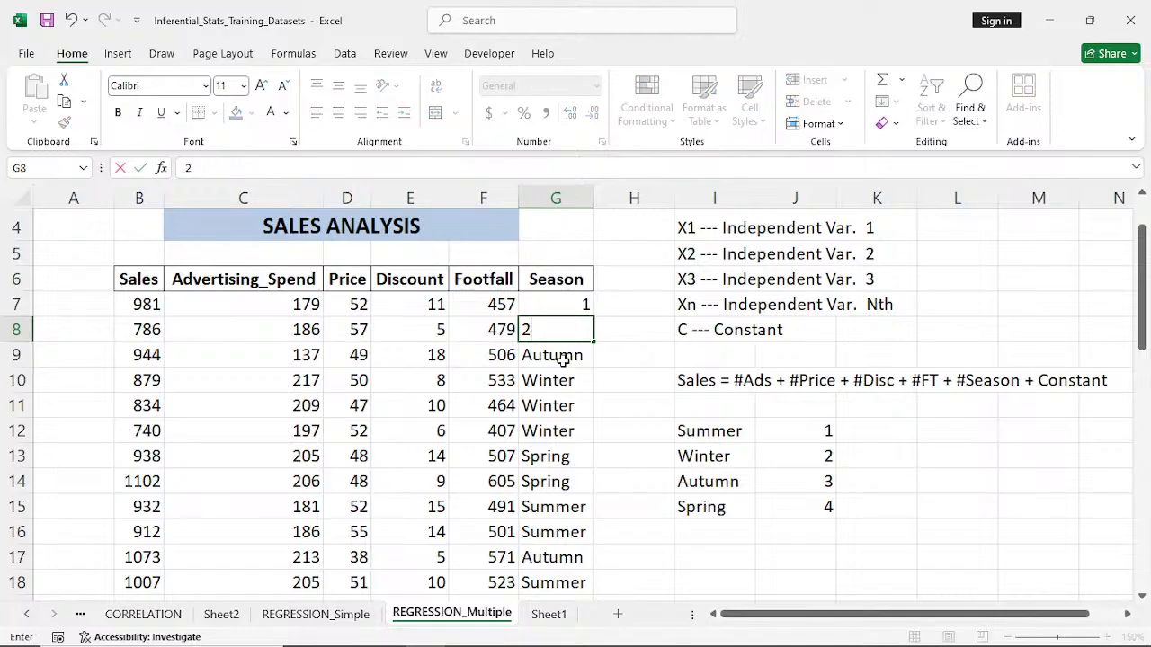
pyautogui.click(562, 357)
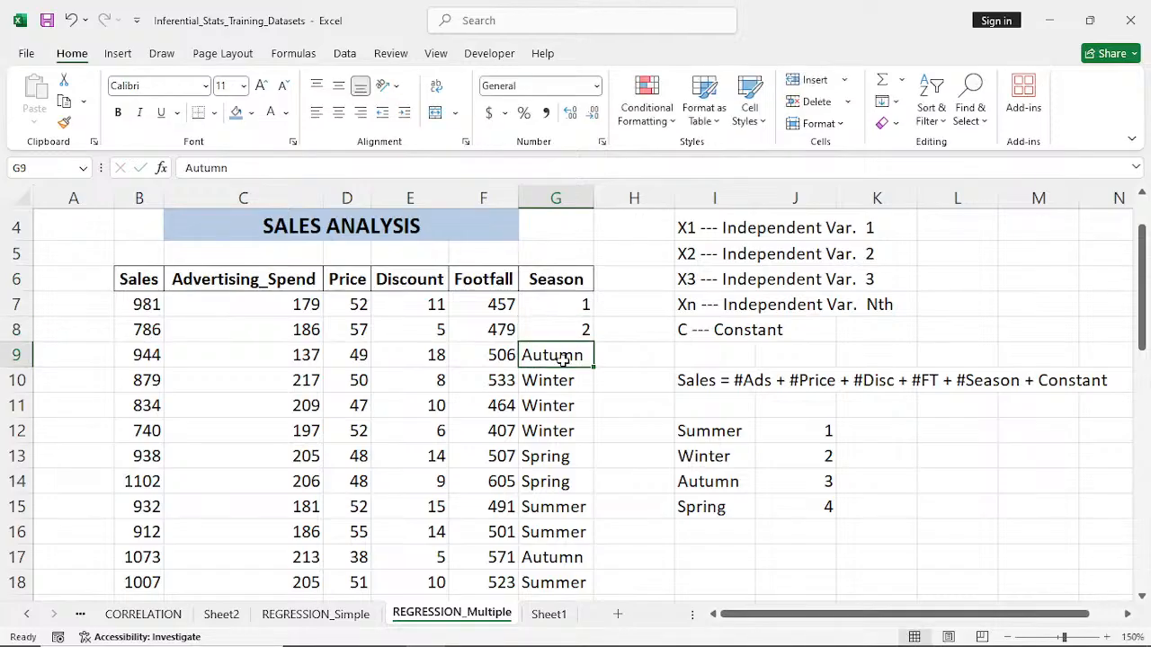
pyautogui.write('3')
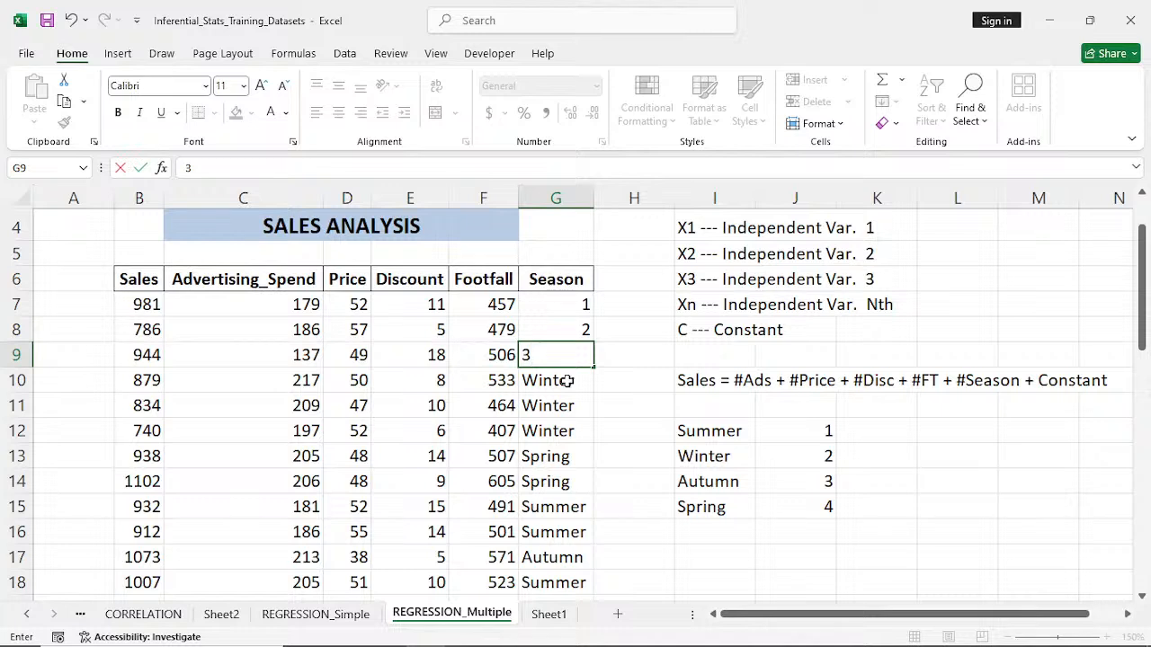
# - Replace the three consecutive Winter entries in G10:G12 with the code 2
pyautogui.click(567, 381)
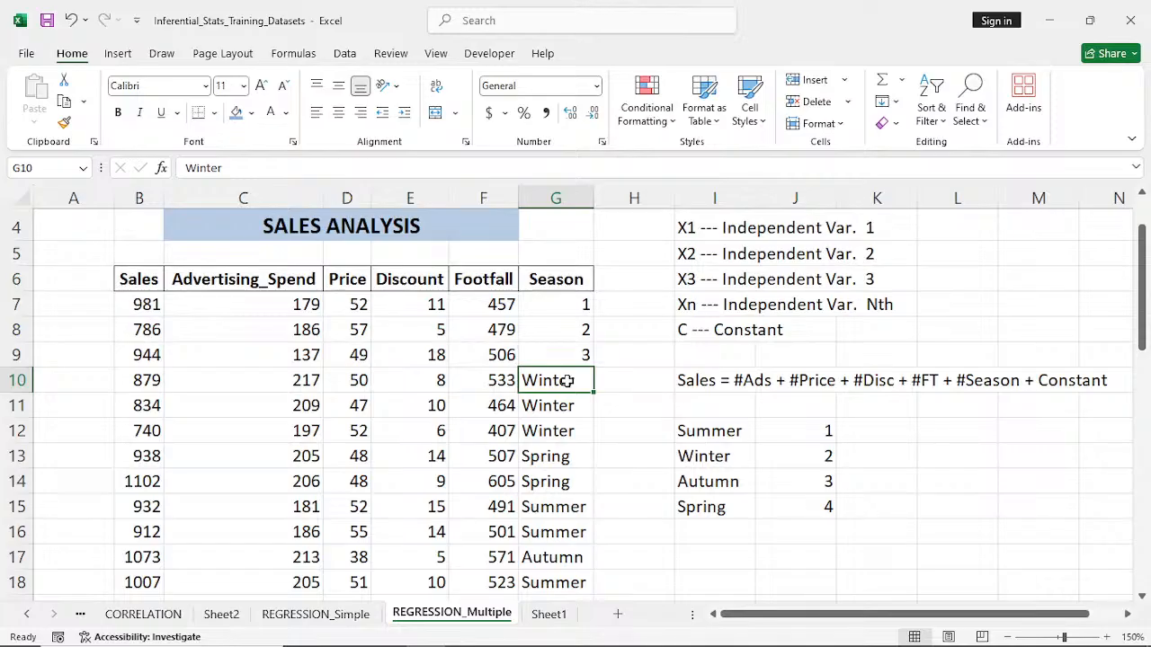
pyautogui.write('2')
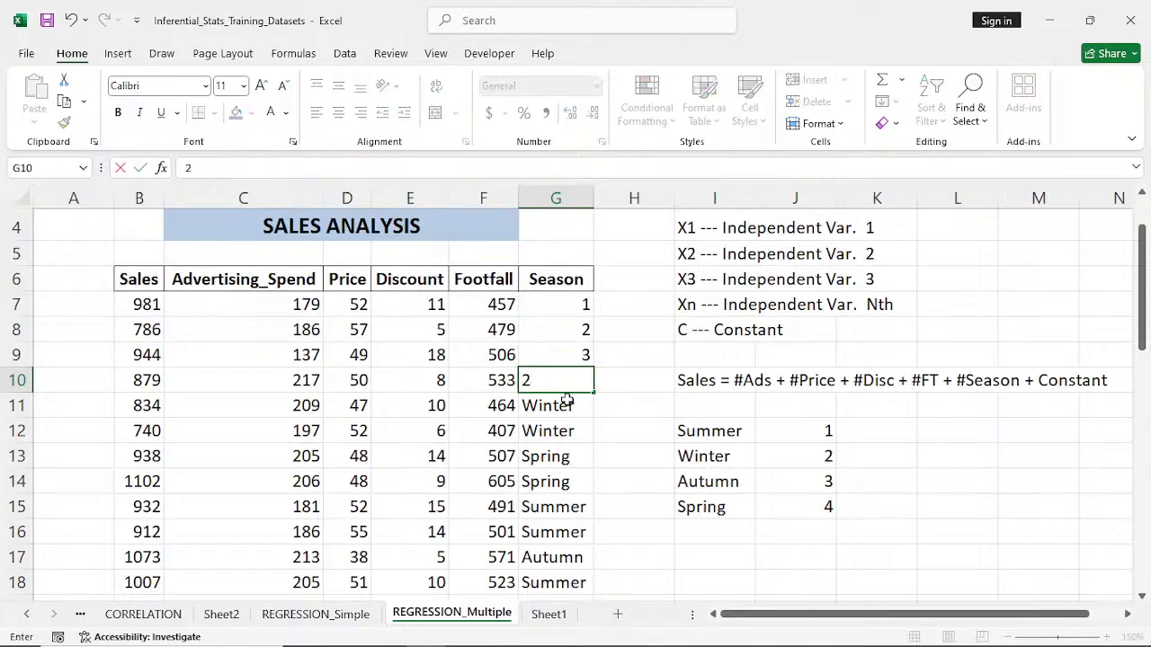
pyautogui.press('Return')
pyautogui.write('2')
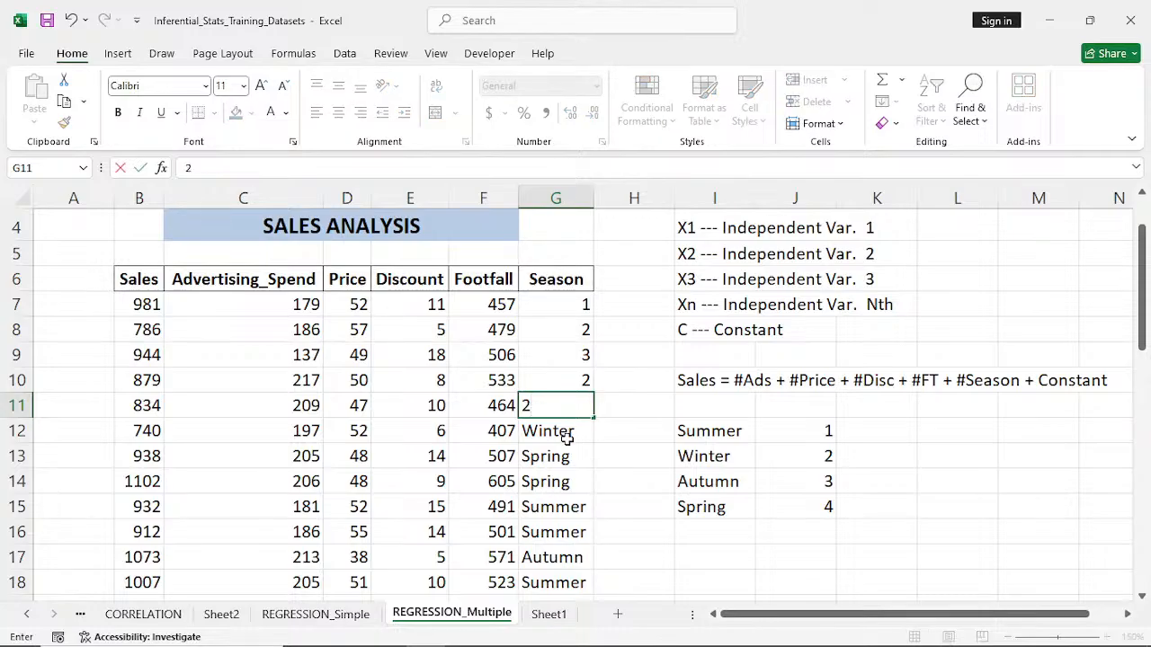
pyautogui.press('Return')
pyautogui.write('2')
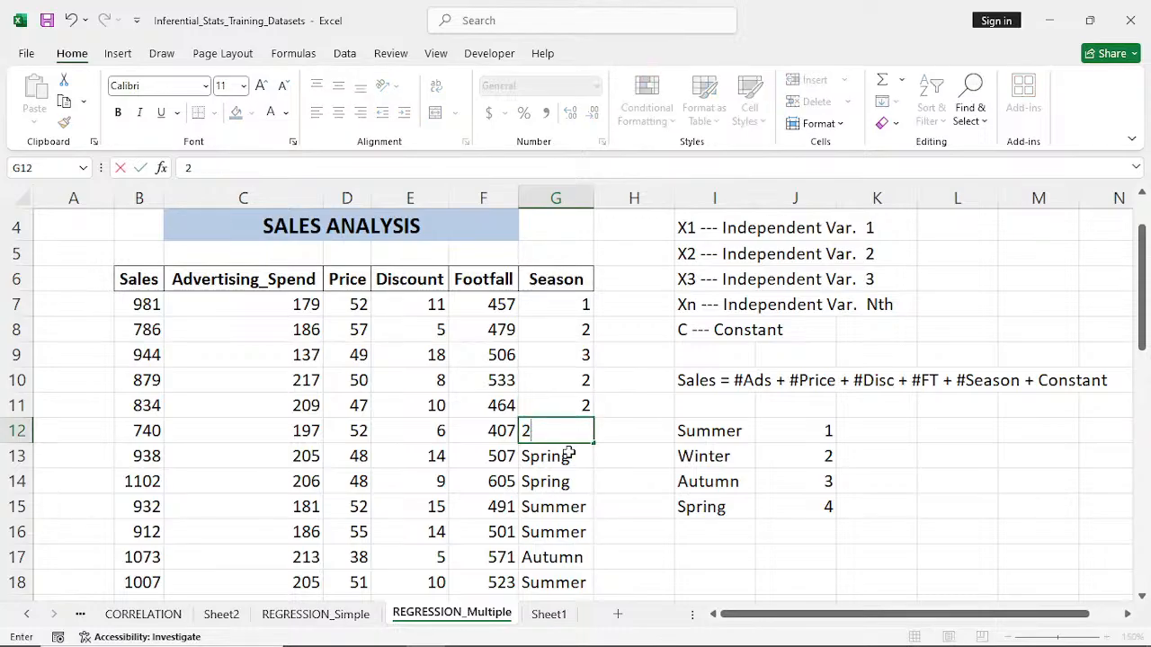
pyautogui.press('Return')
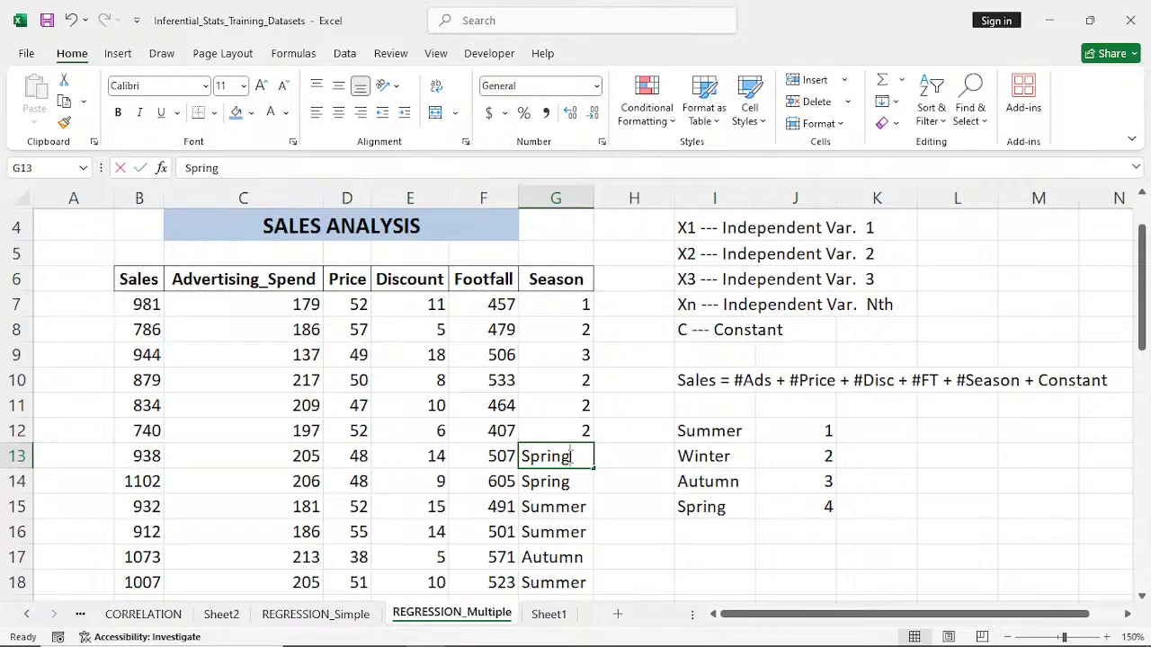
# - Replace Spring in G13:G14 with 4 and Summer in G15:G16 with 1, filling each code down one row
pyautogui.write('4')
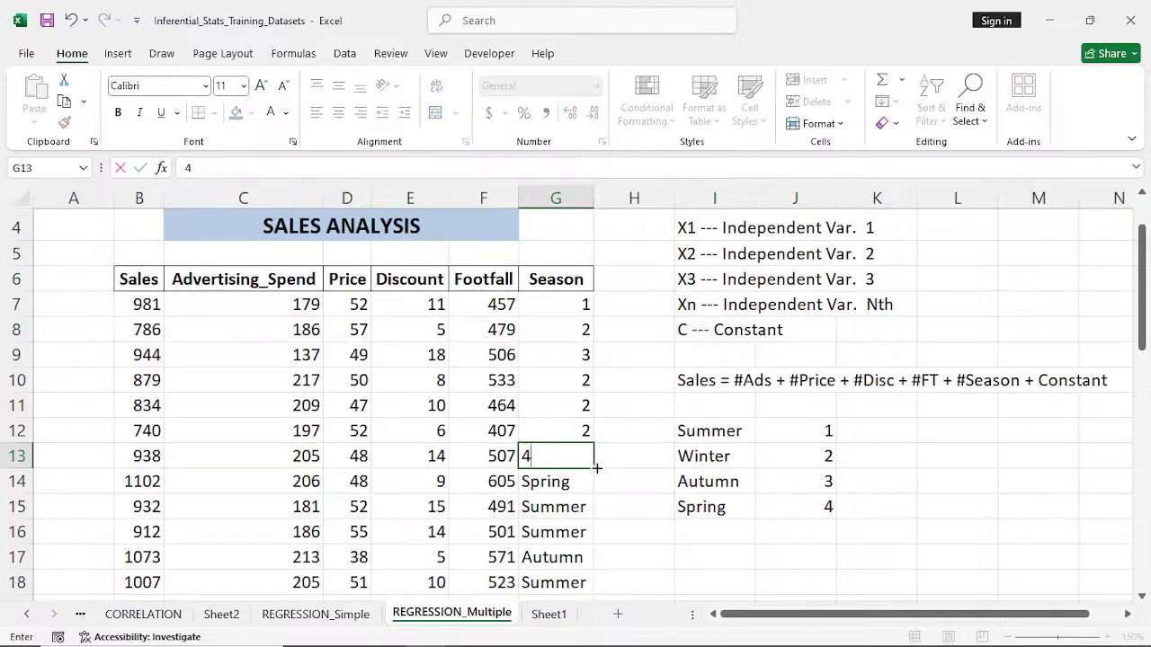
pyautogui.moveTo(596, 467); pyautogui.dragTo(596, 490)
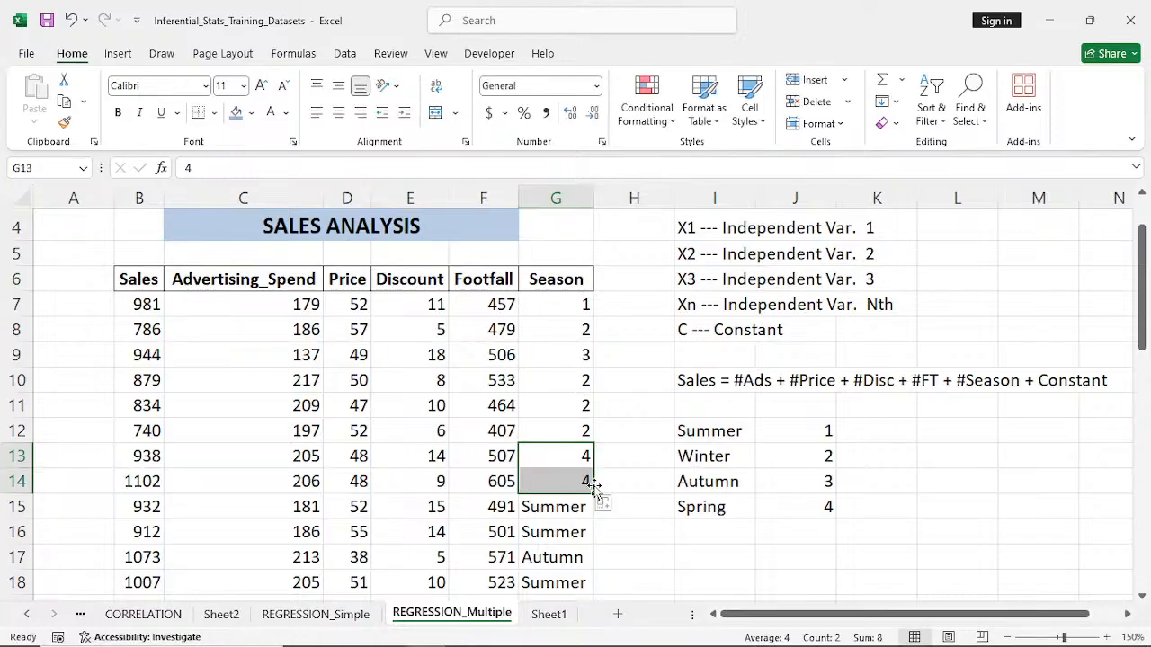
pyautogui.click(582, 505)
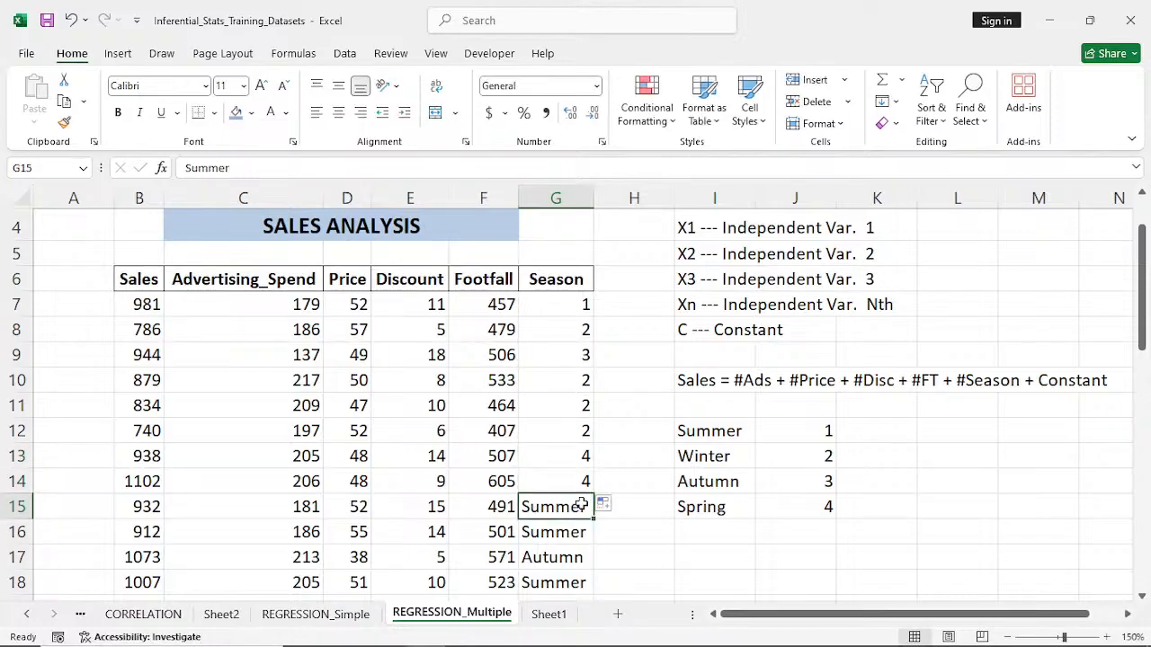
pyautogui.write('1')
pyautogui.moveTo(594, 520); pyautogui.dragTo(595, 537)
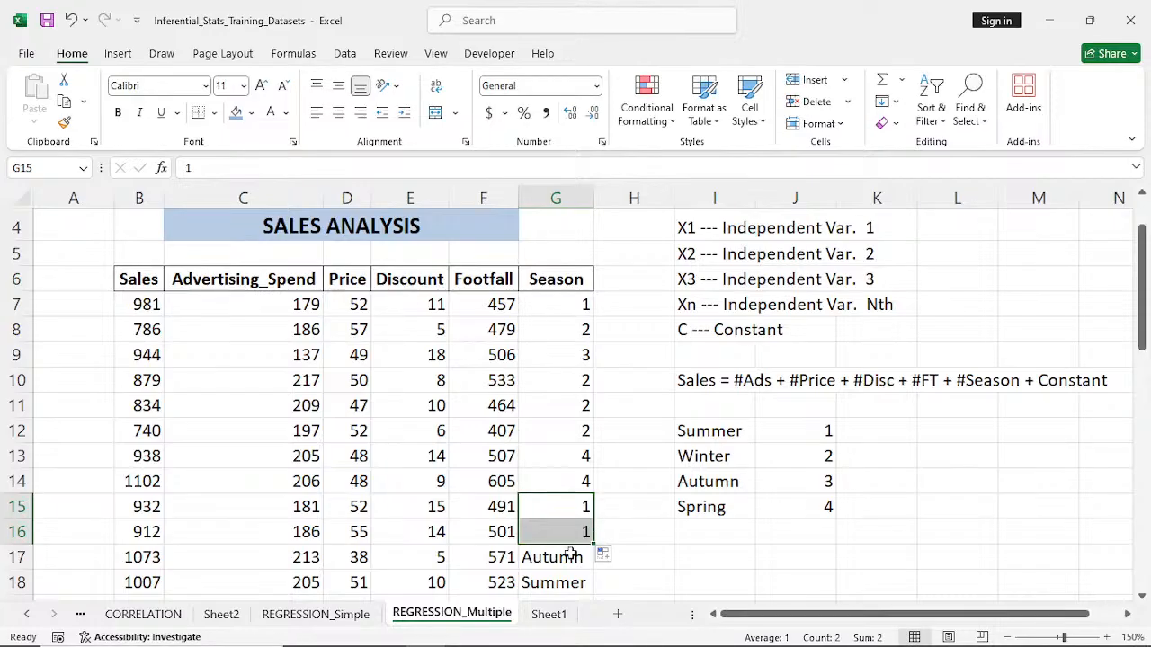
# - Replace the season names in G17:G20 with their codes: 3 in G17, 1 in G18 and 2 in G19:G20
pyautogui.click(570, 555)
pyautogui.write('3')
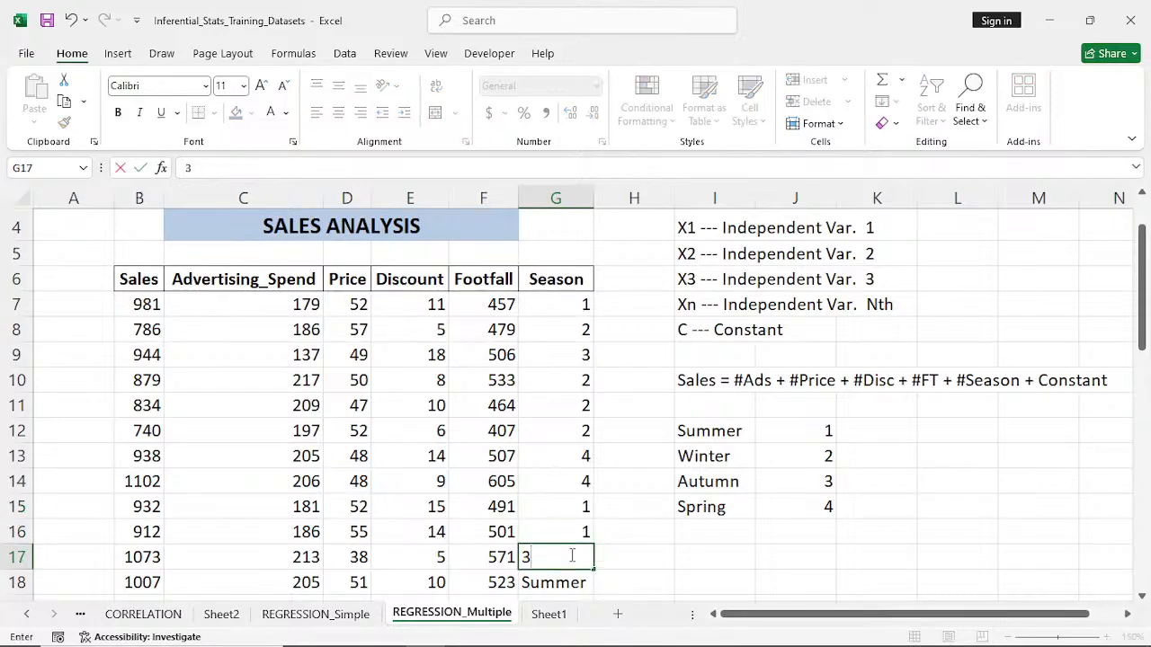
pyautogui.scroll(-2, 567, 430)
pyautogui.press('Return')
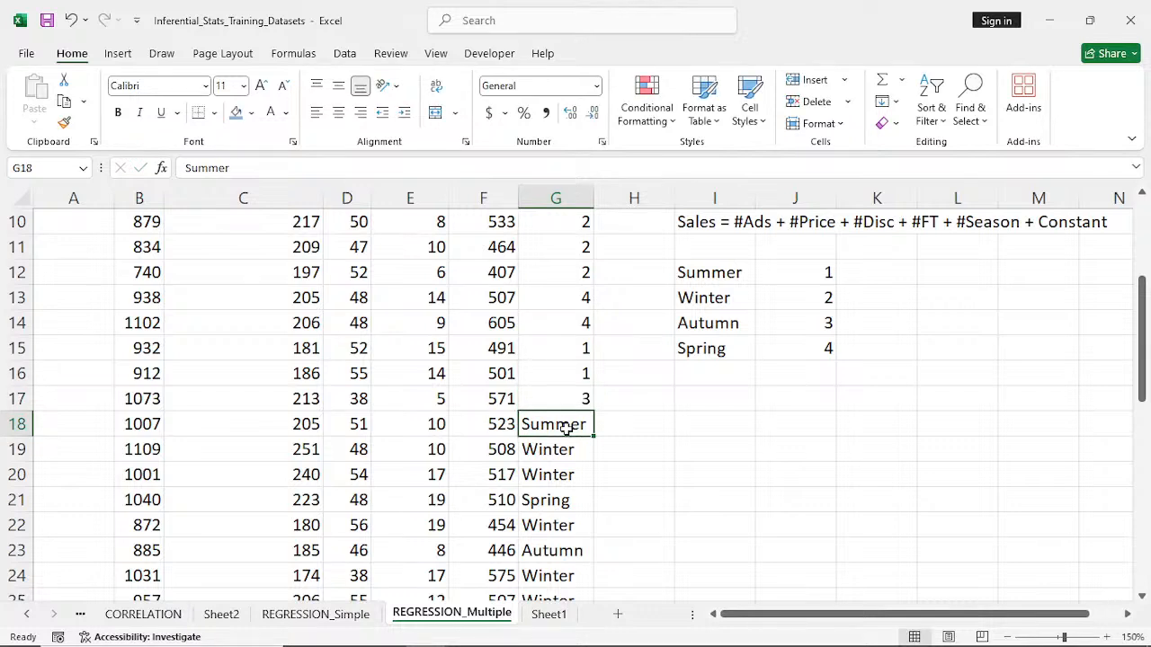
pyautogui.write('1')
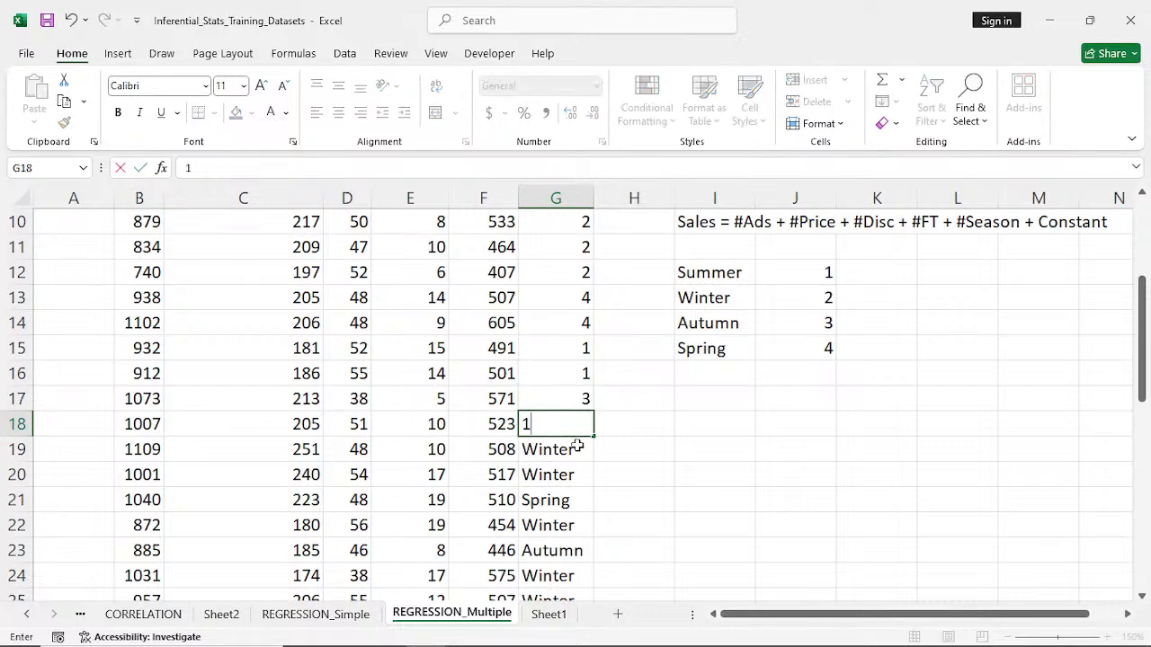
pyautogui.press('Return')
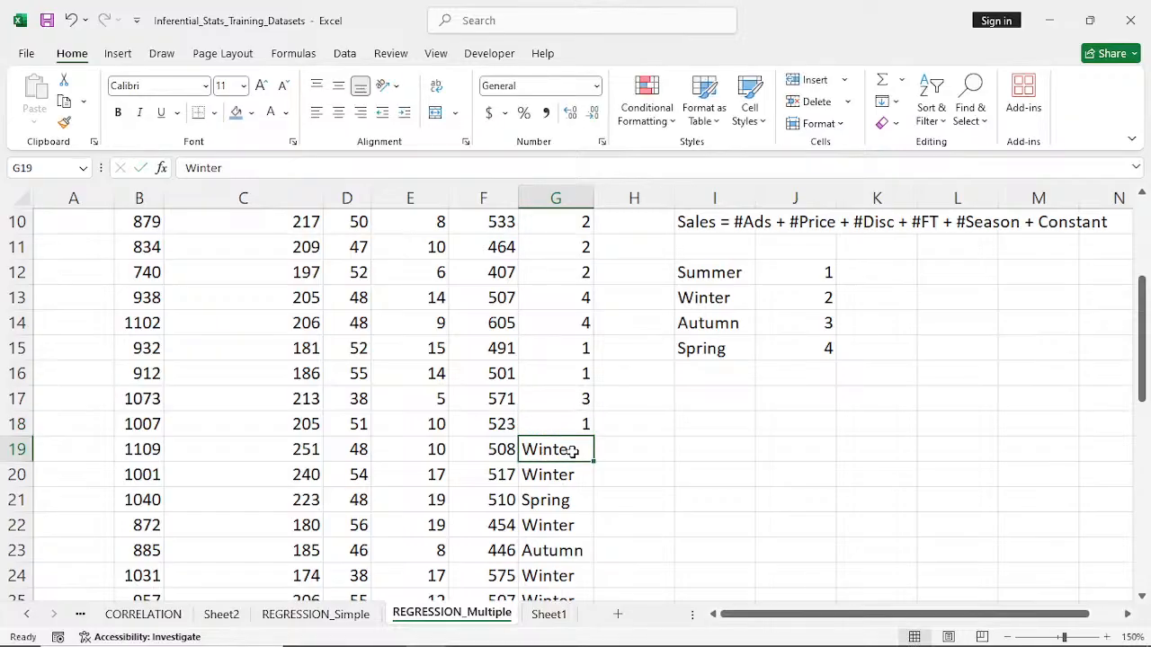
pyautogui.write('2')
pyautogui.moveTo(596, 459); pyautogui.dragTo(597, 486)
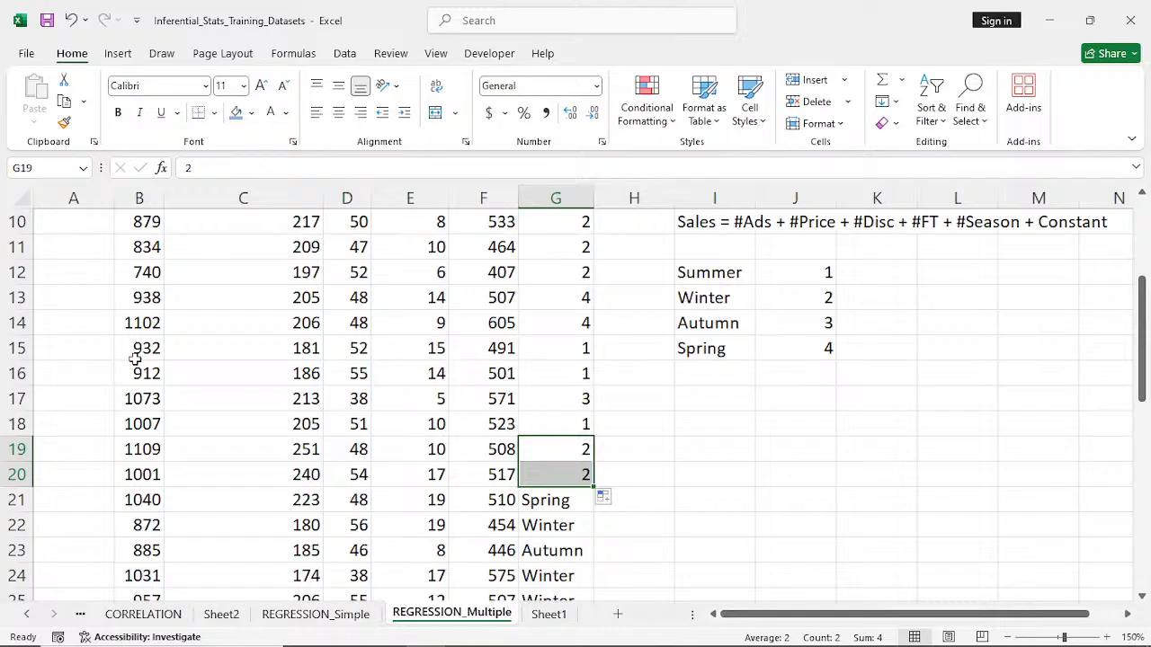
# - Freeze the panes above row 16 to keep the season code list in view, and select the Spring entry in G21
pyautogui.click(22, 351)
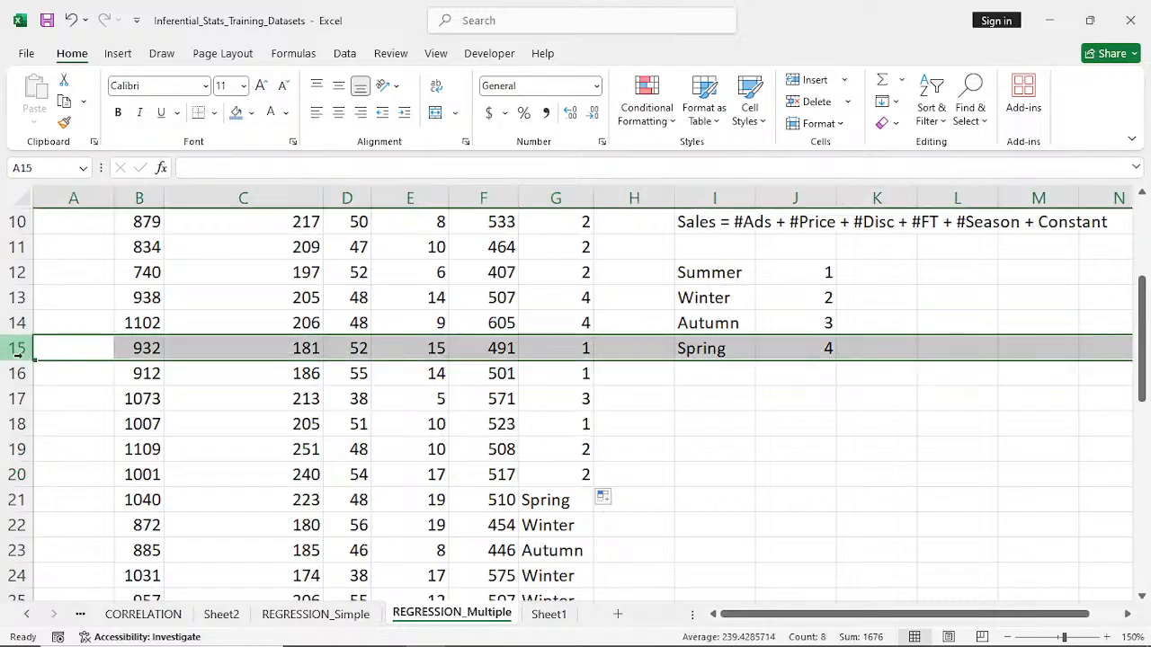
pyautogui.click(11, 373)
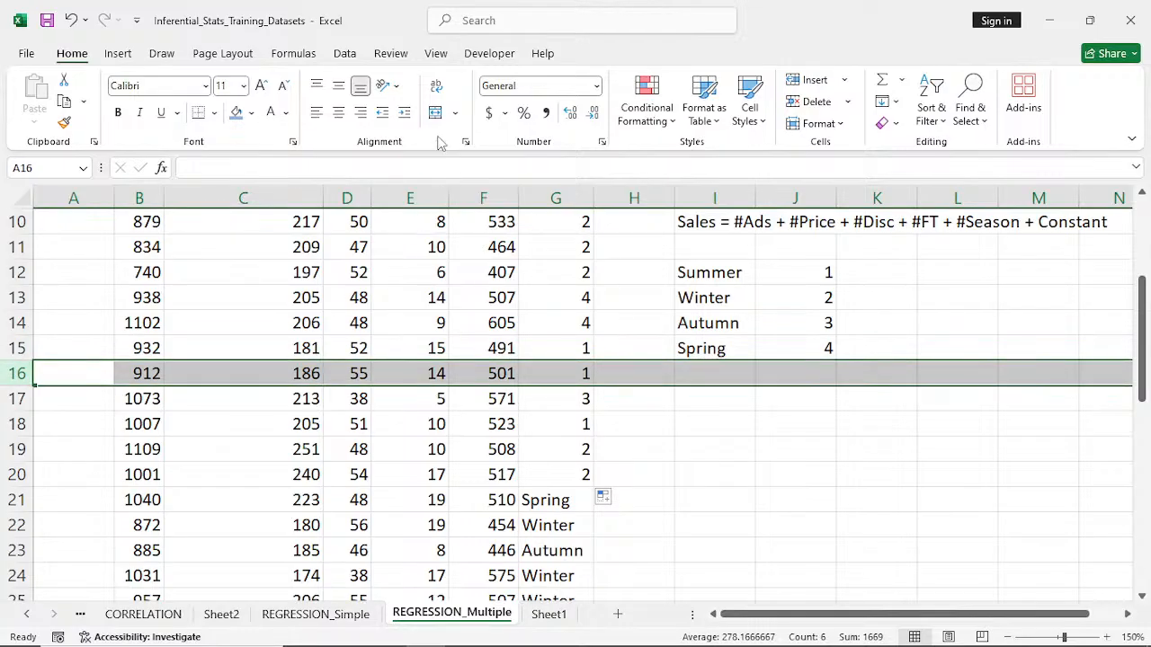
pyautogui.click(440, 59)
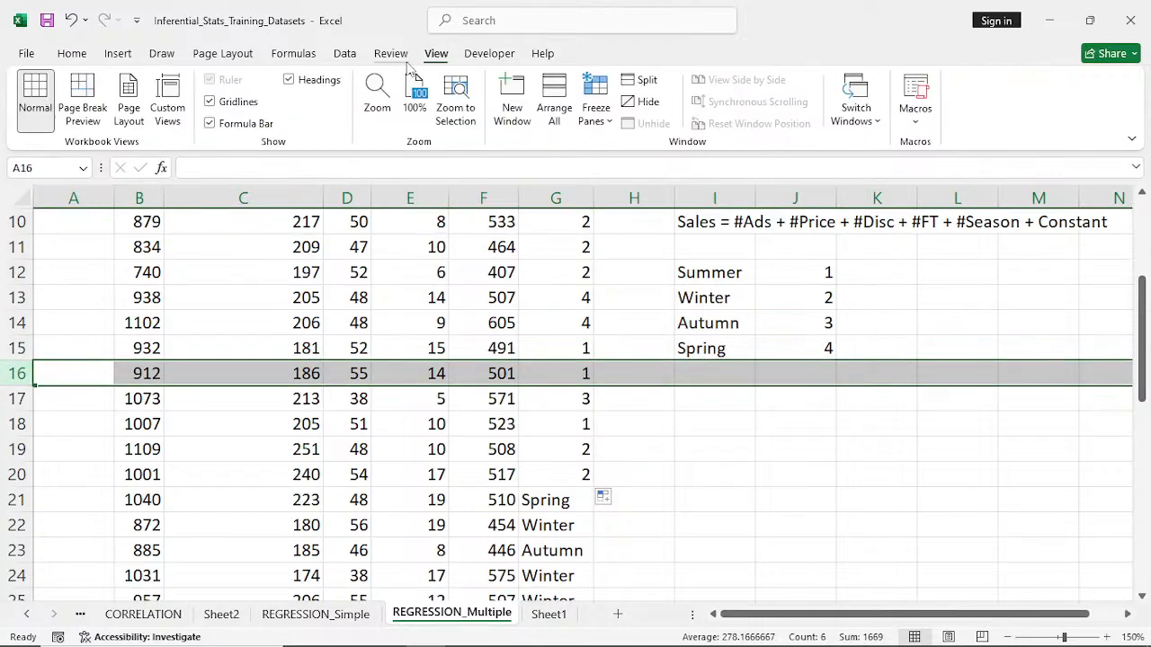
pyautogui.click(584, 121)
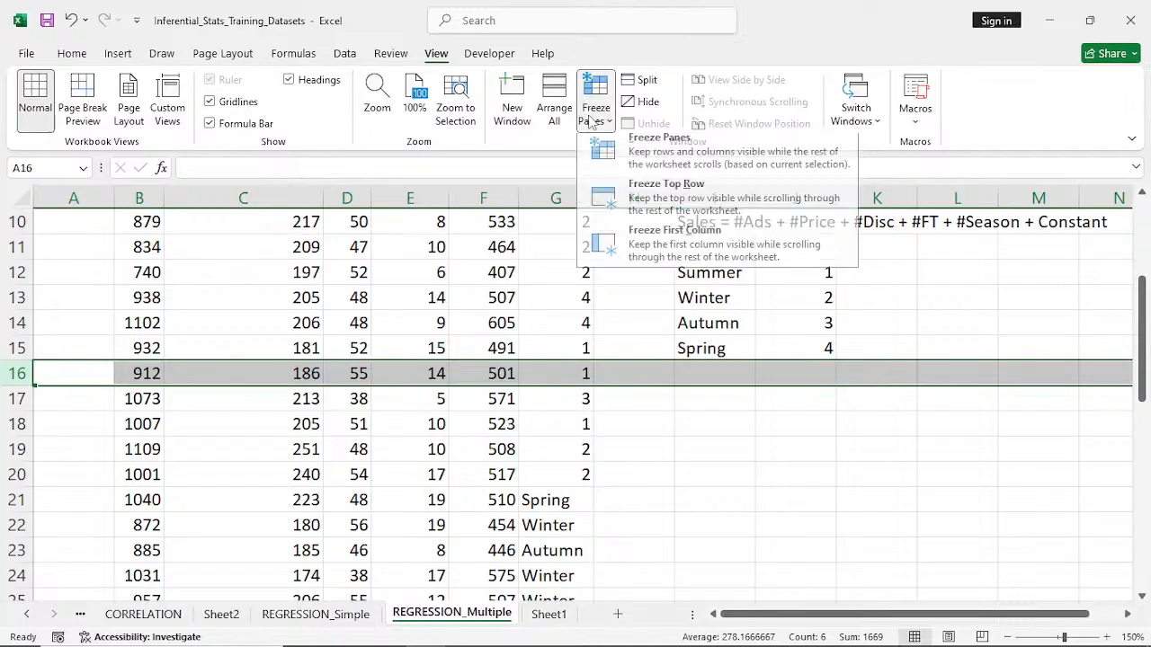
pyautogui.click(647, 160)
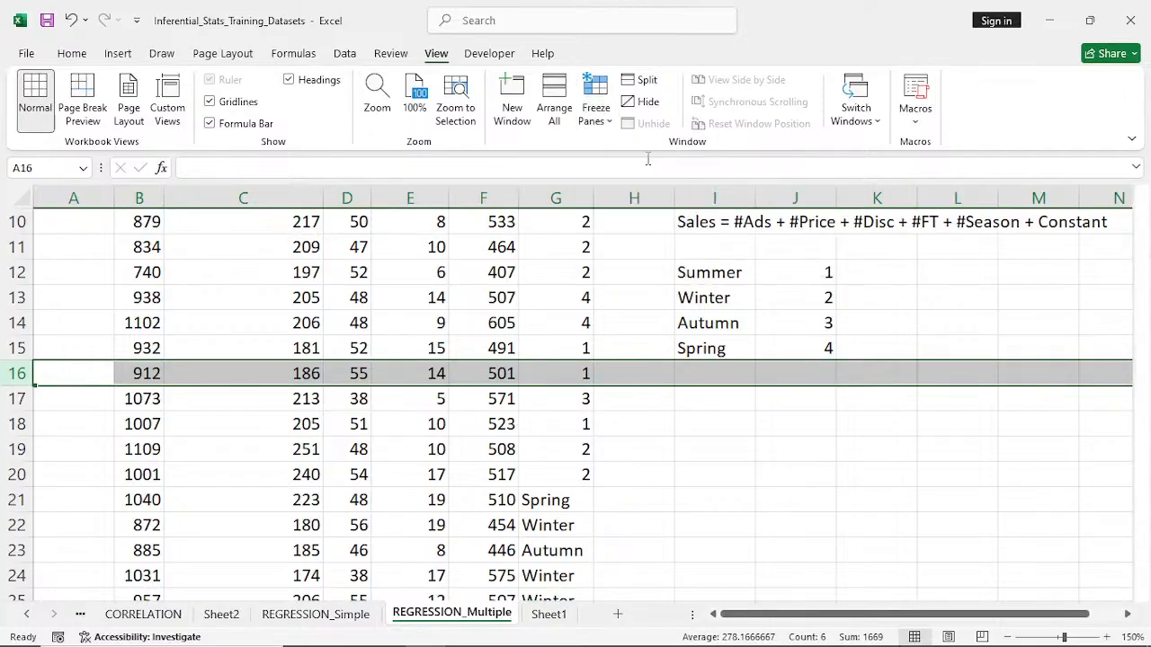
pyautogui.click(673, 405)
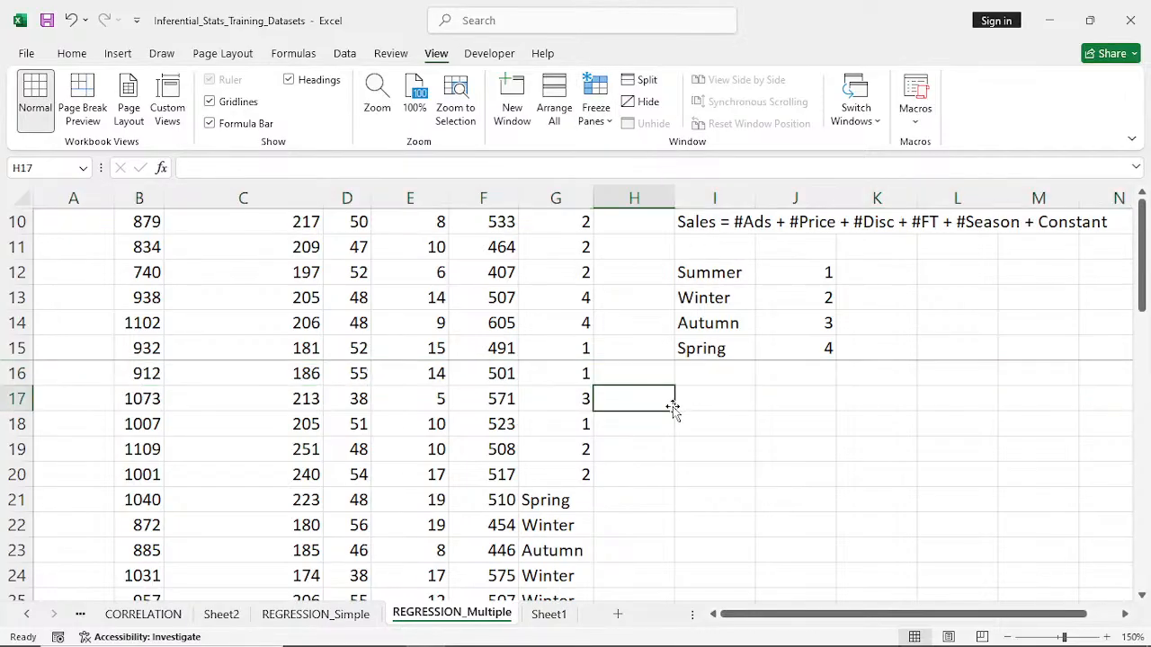
pyautogui.click(581, 506)
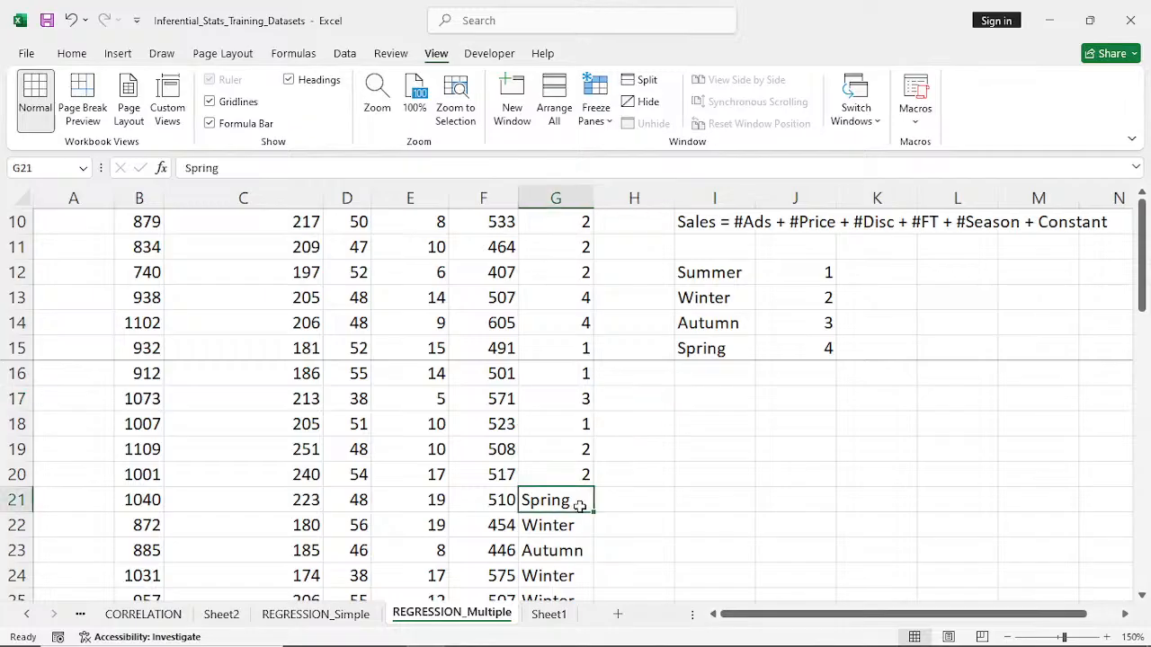
# - Replace the season names in G21:G23 with their codes: 4 in G21, 2 in G22 and 3 in G23
pyautogui.write('4')
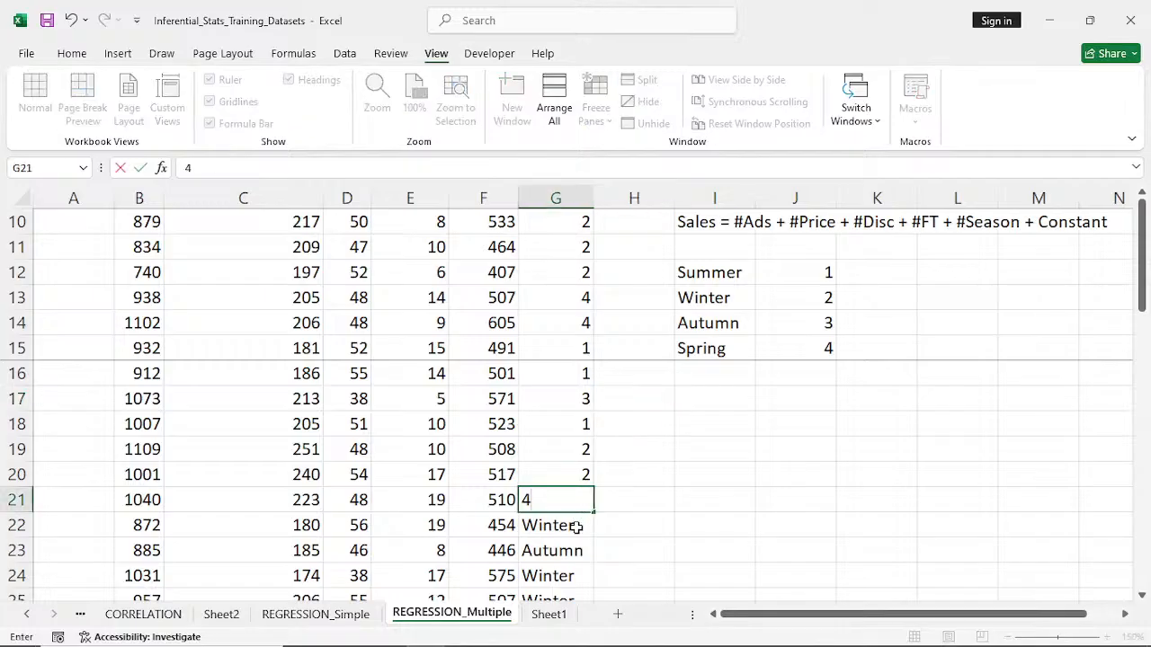
pyautogui.click(576, 528)
pyautogui.write('2')
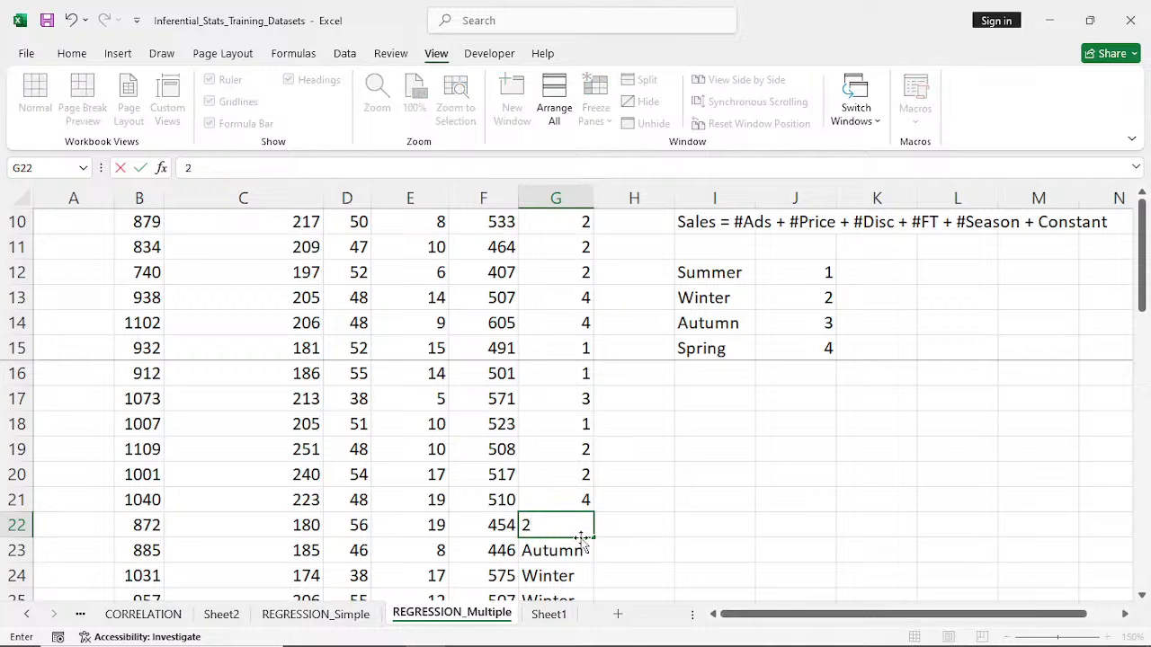
pyautogui.click(581, 550)
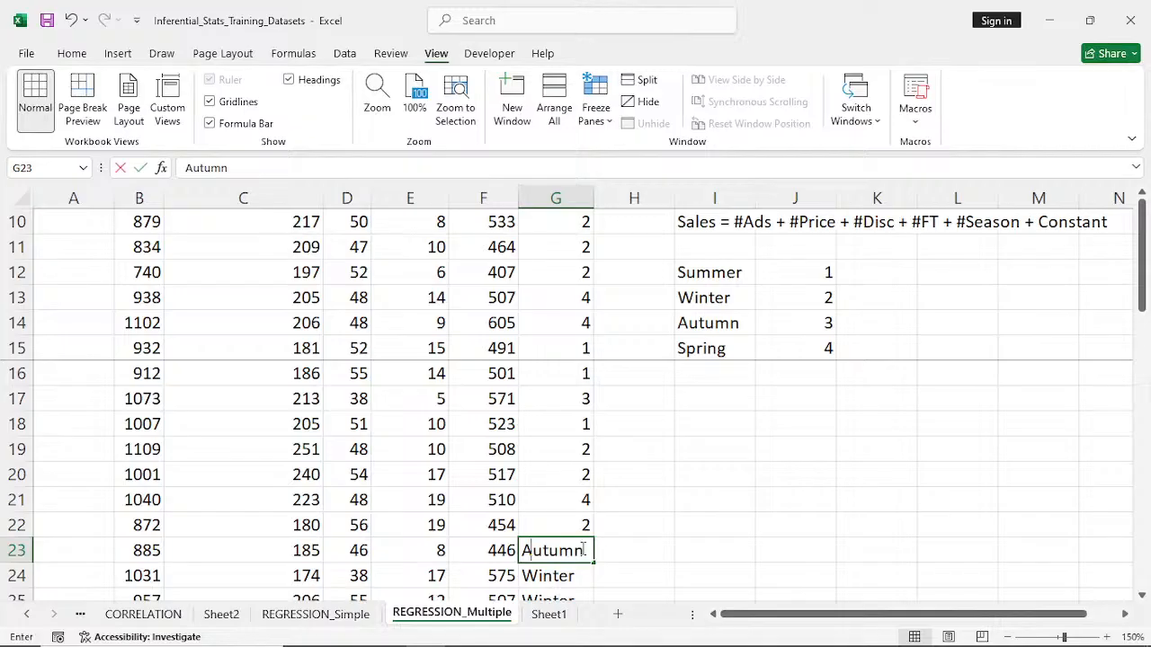
pyautogui.write('3')
# - Replace the two Winter entries in G24:G25 with 2 and Autumn in G26 with 3
pyautogui.scroll(-1, 580, 549)
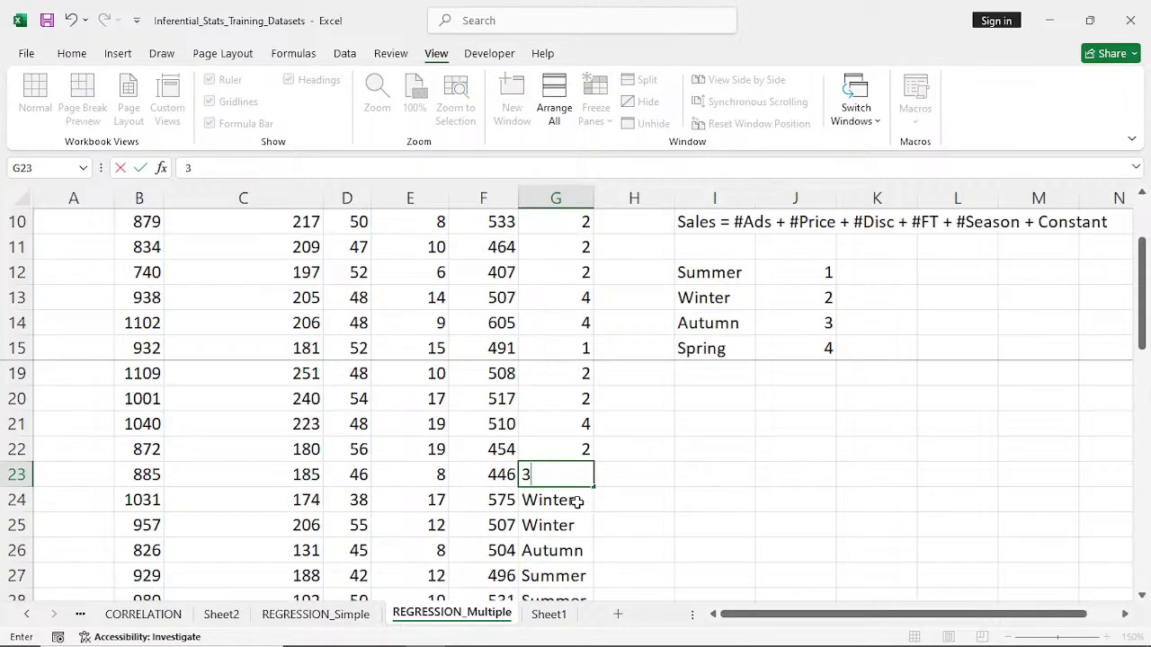
pyautogui.click(577, 502)
pyautogui.write('2')
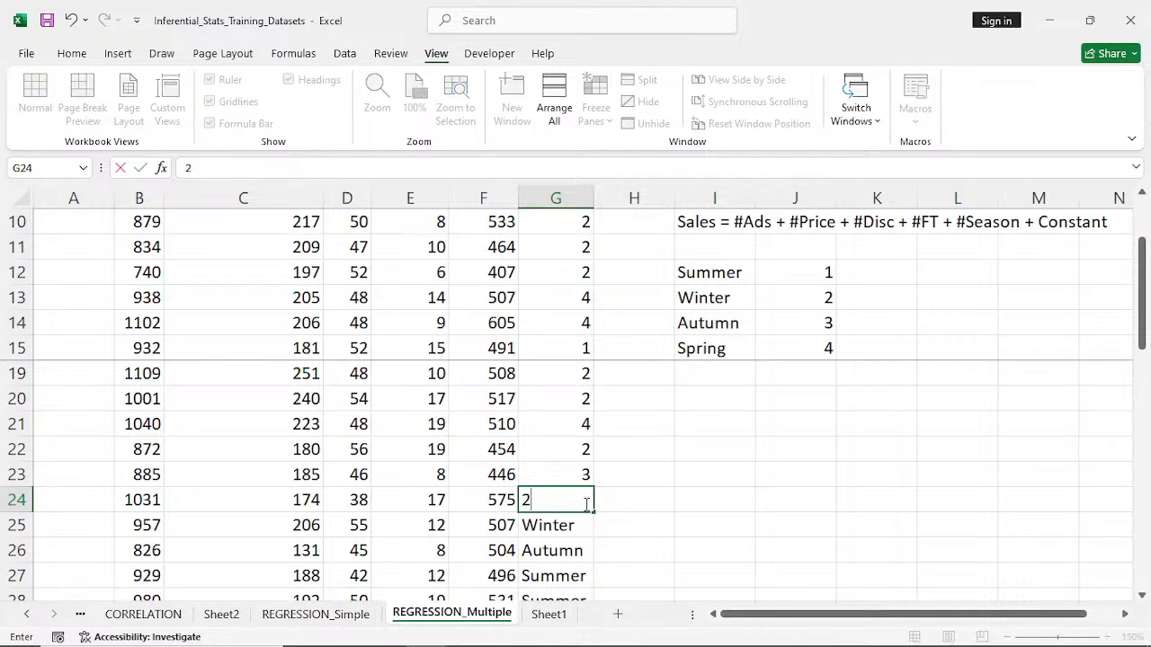
pyautogui.moveTo(594, 499); pyautogui.dragTo(596, 543)
pyautogui.click(579, 550)
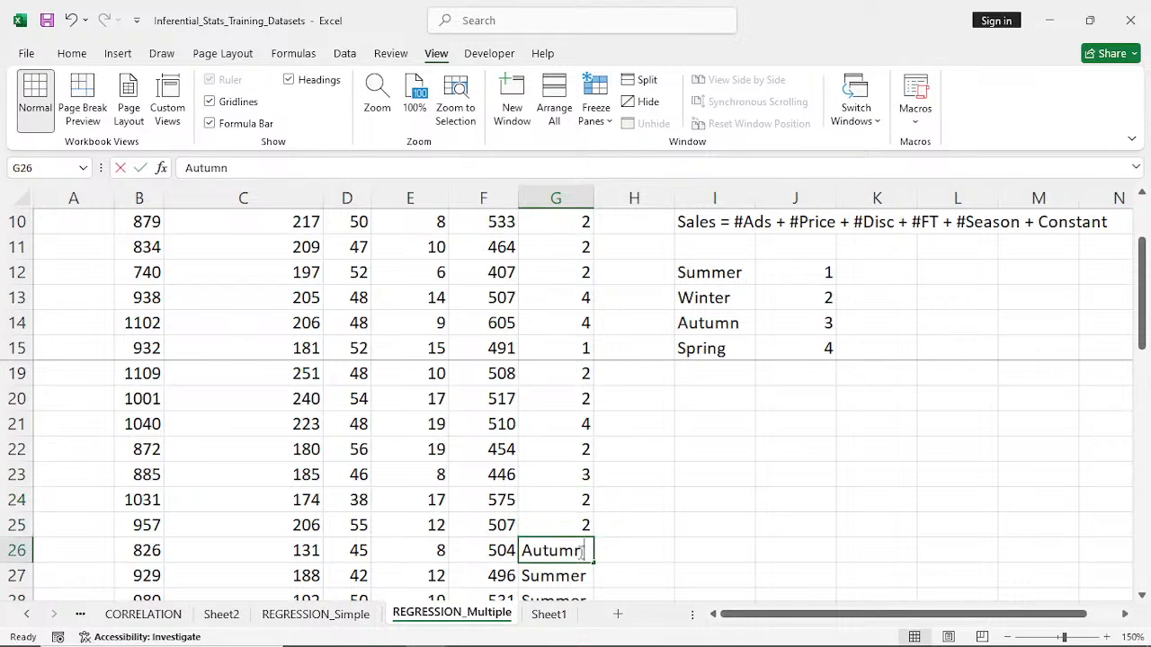
pyautogui.write('3')
# - Replace Summer in G27 with the code 1 and fill it down to G28
pyautogui.click(573, 576)
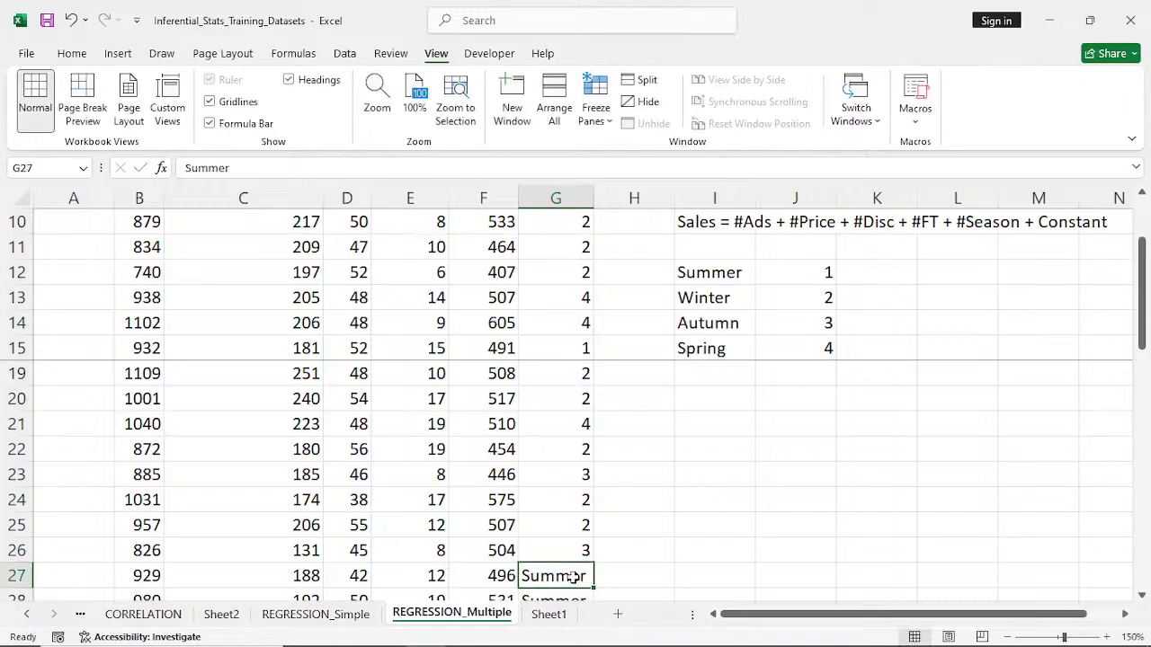
pyautogui.write('1')
pyautogui.scroll(-2, 576, 558)
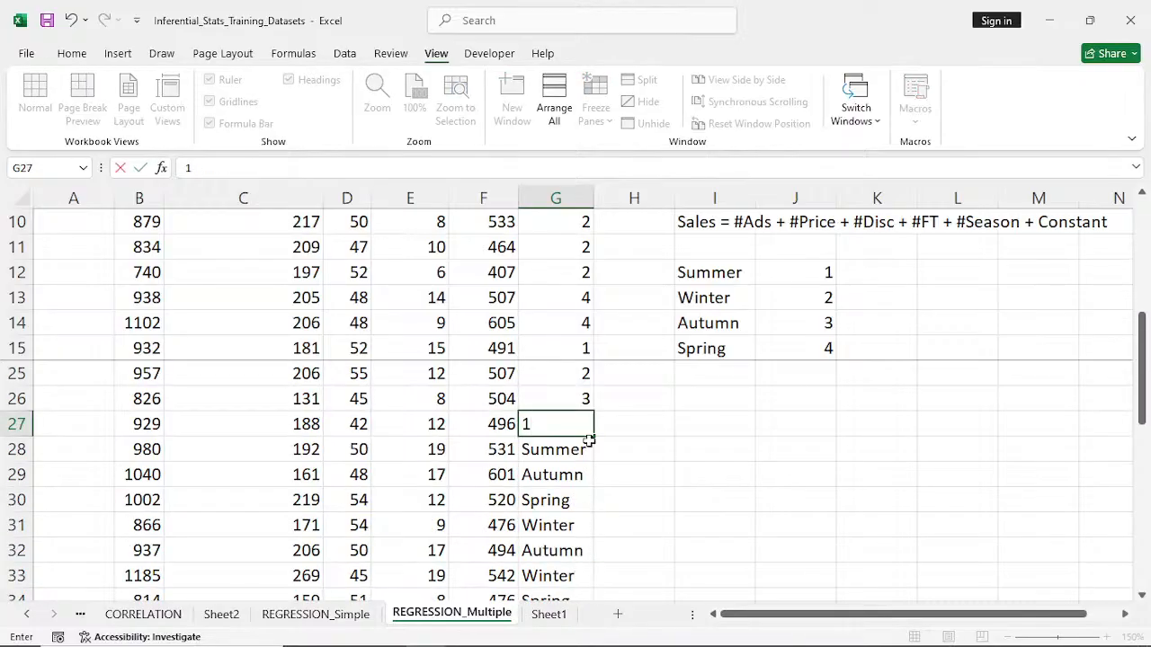
pyautogui.moveTo(589, 439); pyautogui.dragTo(590, 452)
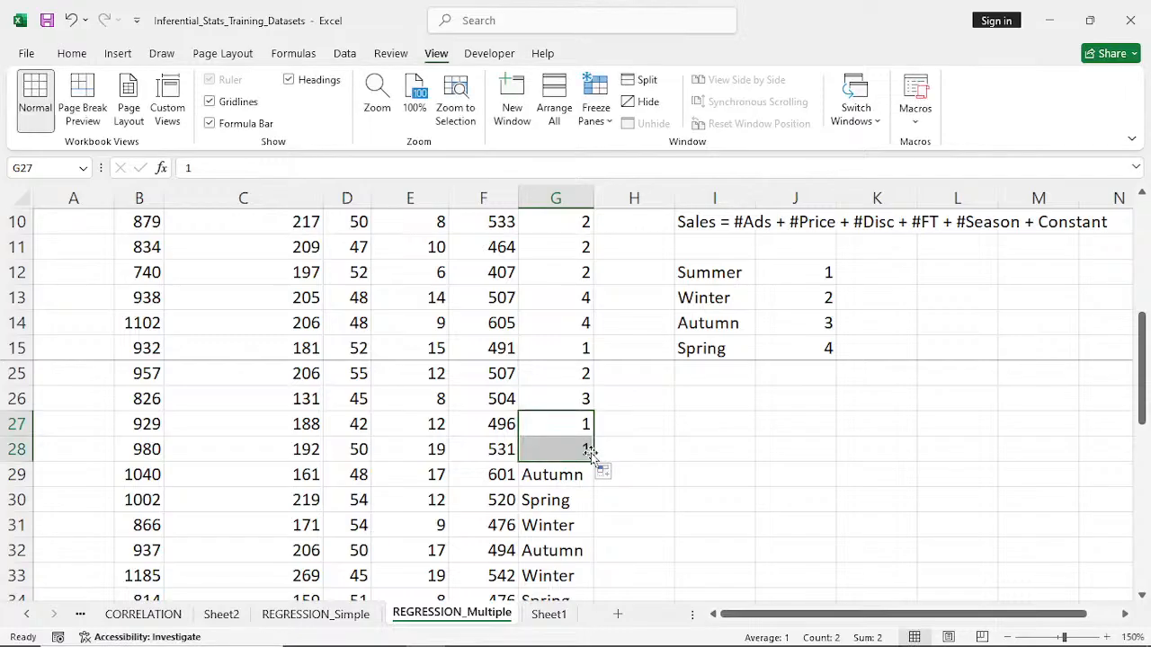
# - Replace the season names in G29:G31 with their codes: 3 in G29, 4 in G30 and 2 in G31
pyautogui.click(567, 476)
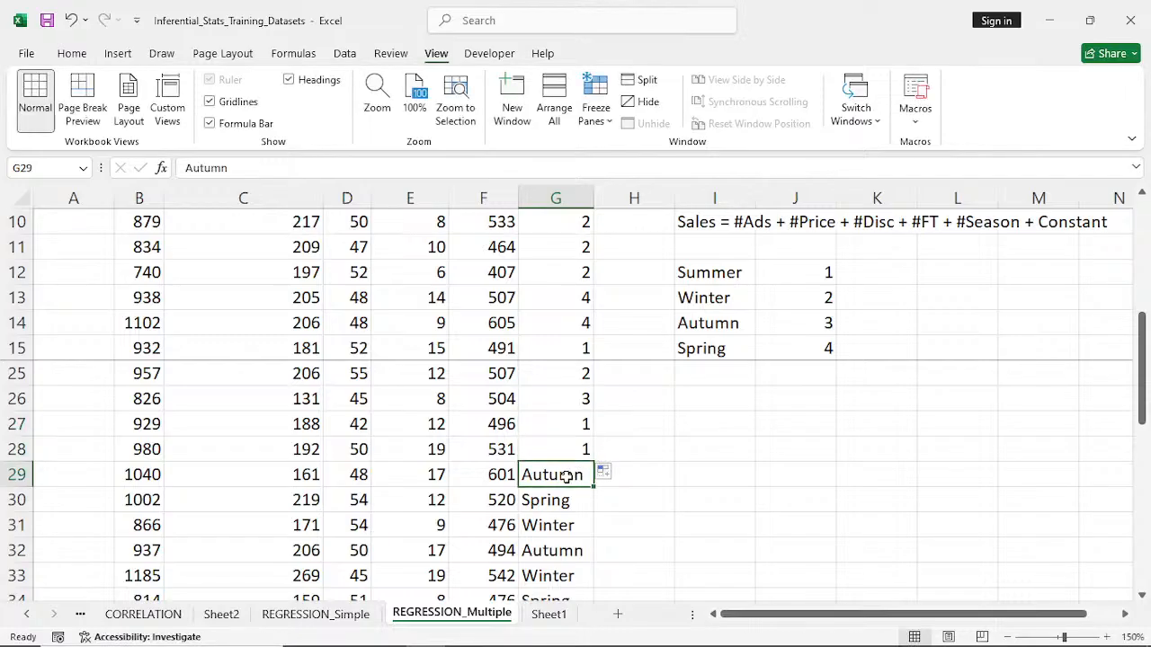
pyautogui.write('3')
pyautogui.click(567, 502)
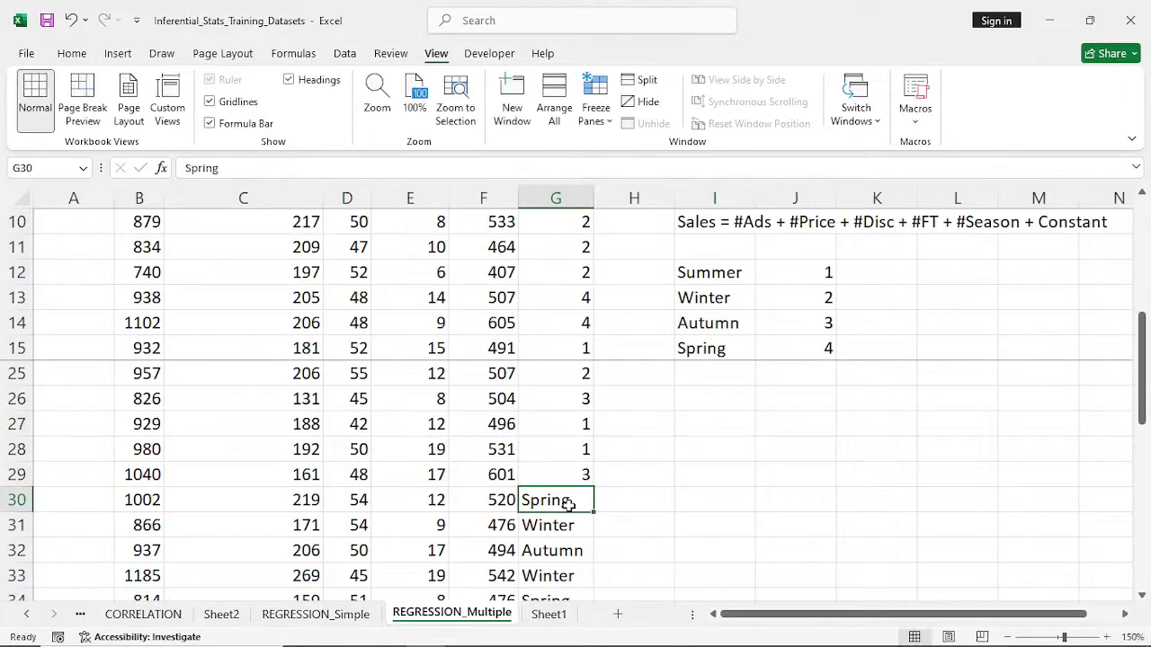
pyautogui.write('4')
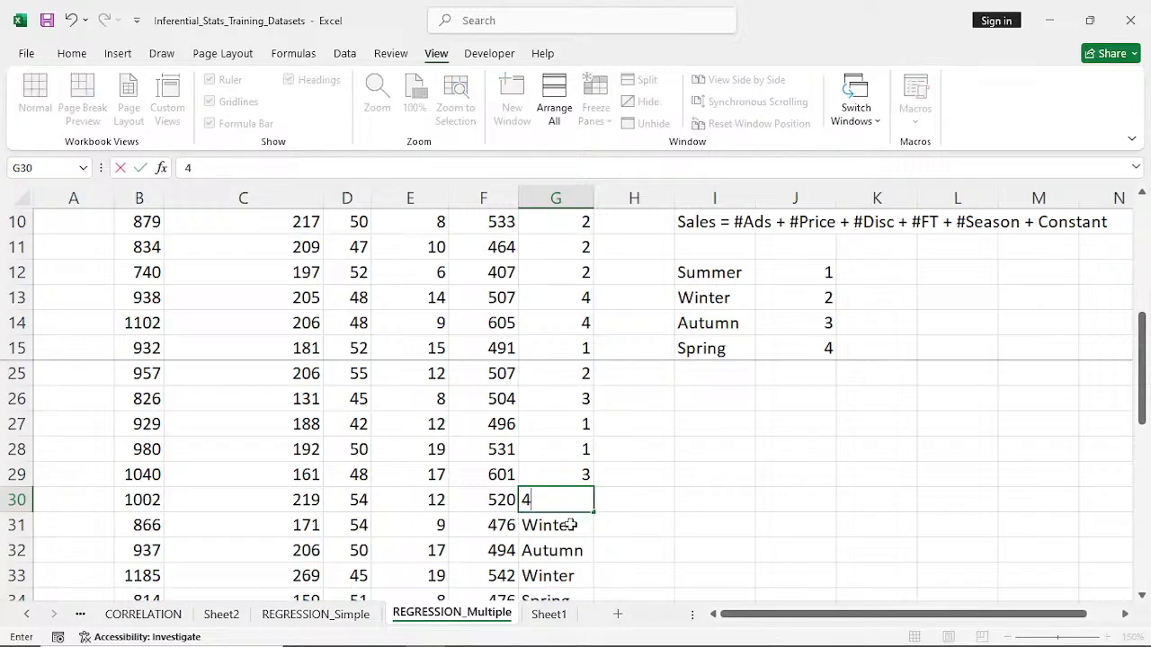
pyautogui.click(570, 525)
pyautogui.write('2')
# - Replace Autumn in G32 with the code 3 and Winter in G33 with 2
pyautogui.click(570, 550)
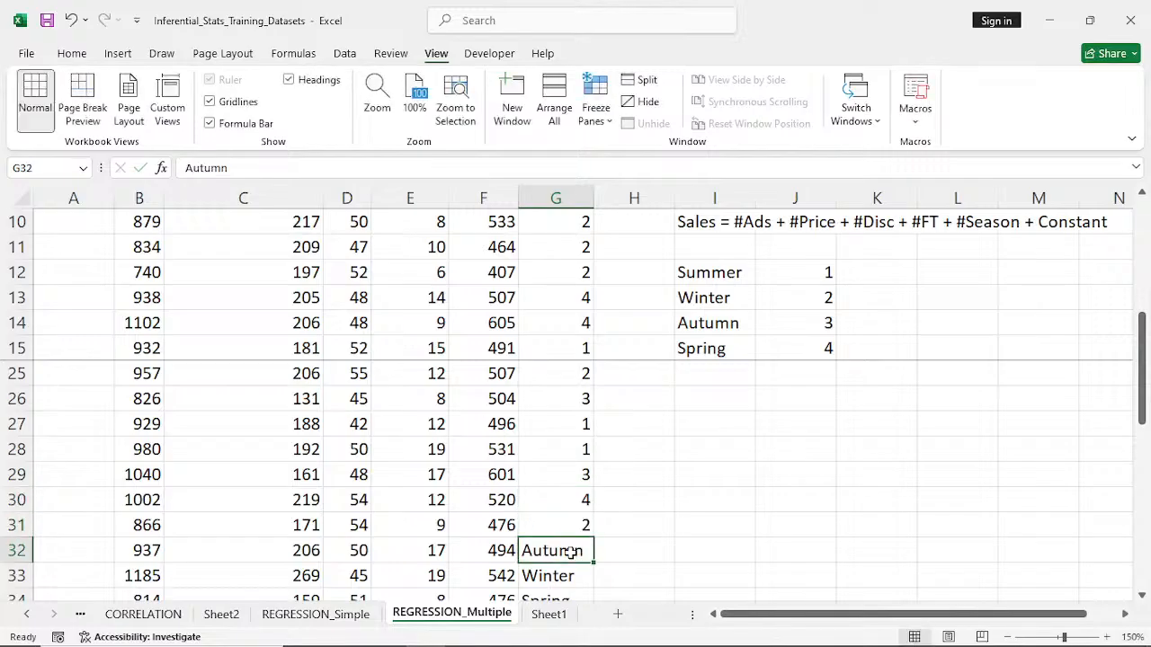
pyautogui.write('3')
pyautogui.click(571, 576)
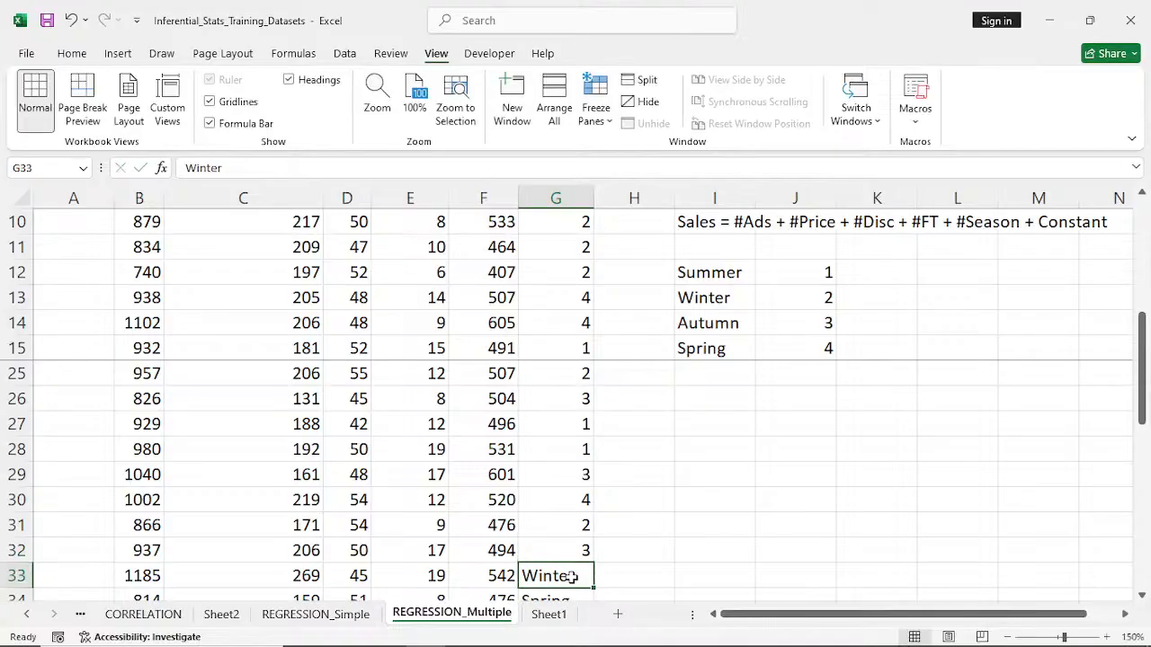
pyautogui.write('2')
# - Replace the season names in G34:G36 with their codes: 4 in G34, 2 in G35 and 3 in G36
pyautogui.scroll(-1, 571, 575)
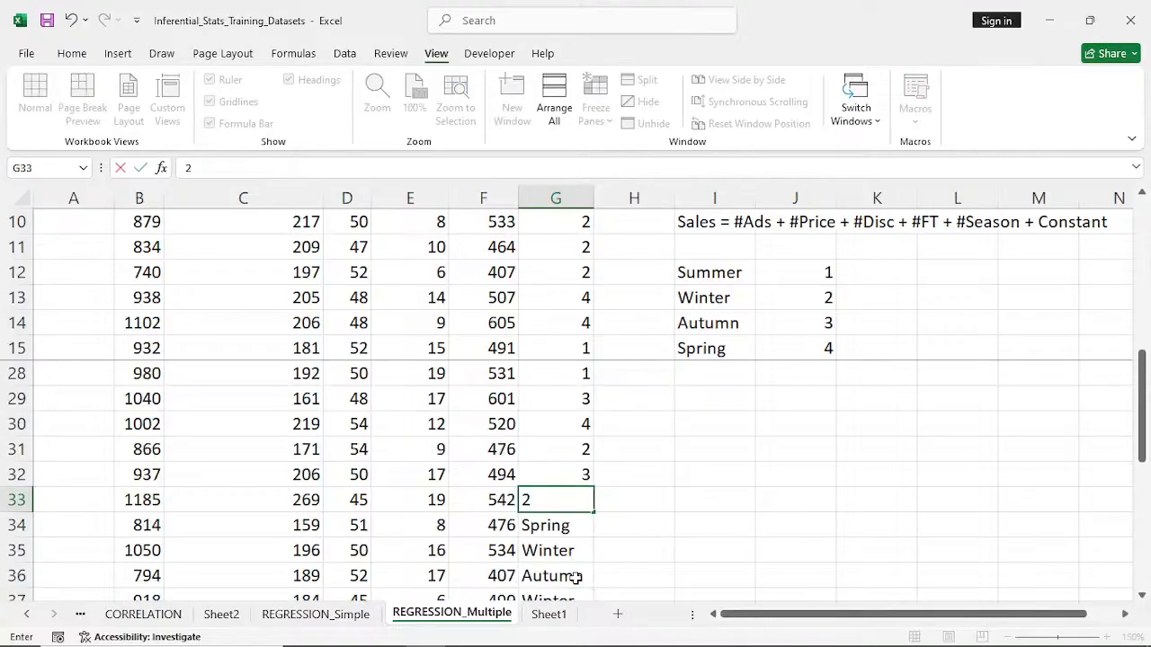
pyautogui.click(578, 529)
pyautogui.write('4')
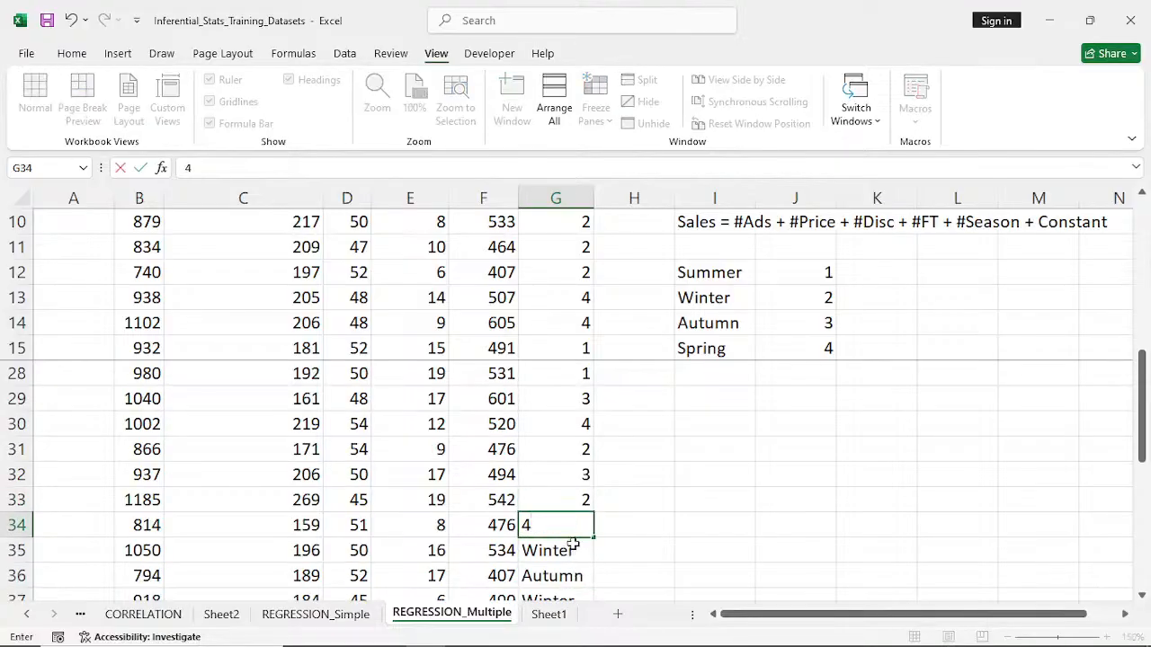
pyautogui.click(569, 557)
pyautogui.write('2')
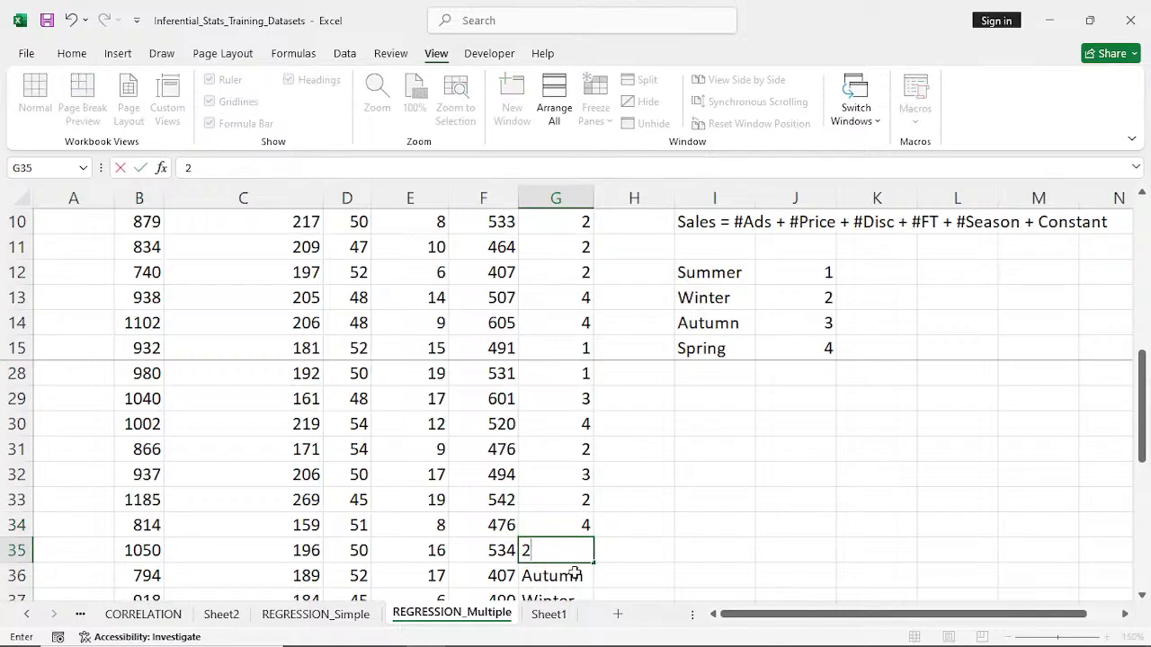
pyautogui.click(573, 577)
pyautogui.write('3')
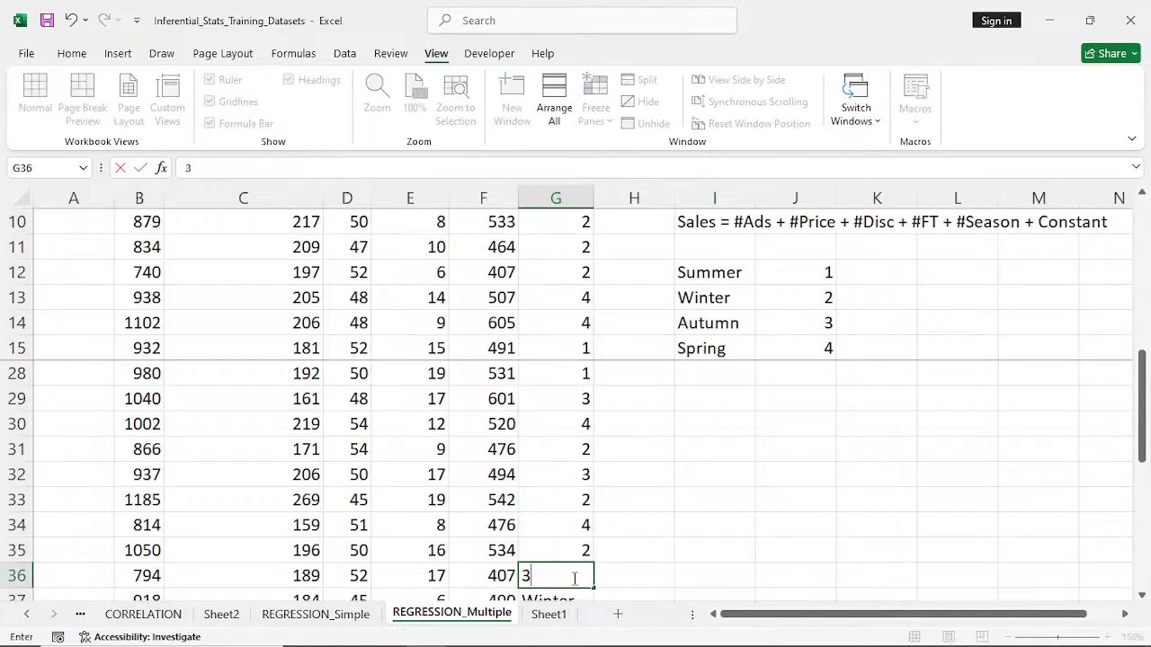
# - Replace Winter in G37 with the code 2 and Summer in G38 with 1
pyautogui.scroll(-1, 573, 578)
pyautogui.click(577, 531)
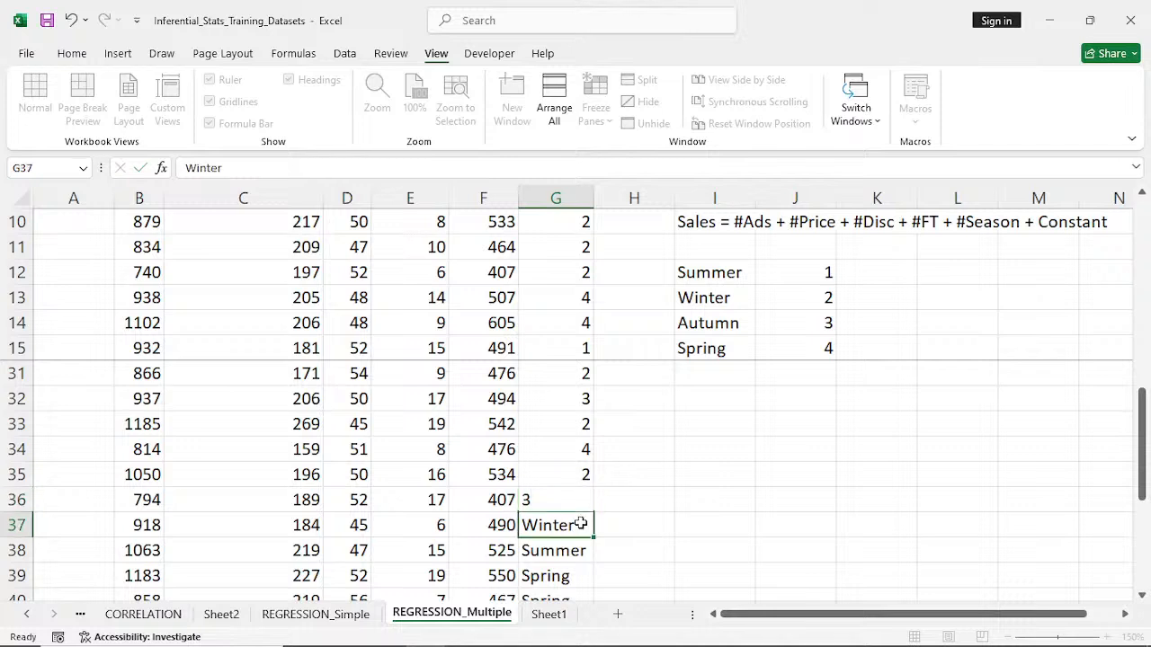
pyautogui.write('2')
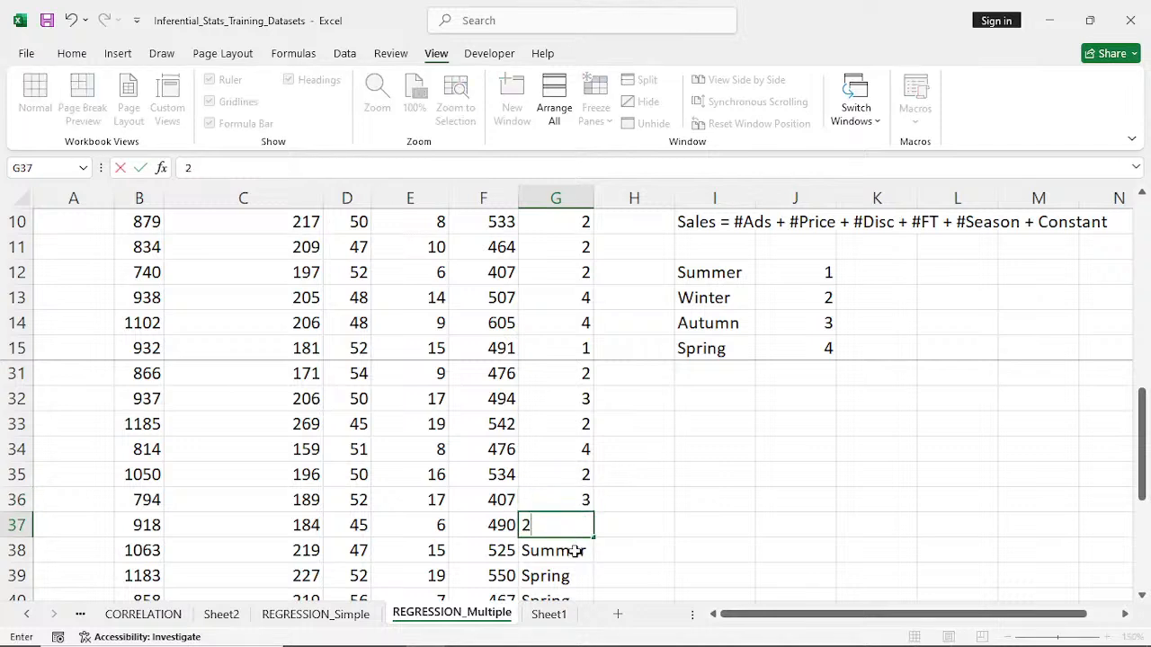
pyautogui.click(575, 550)
pyautogui.write('1')
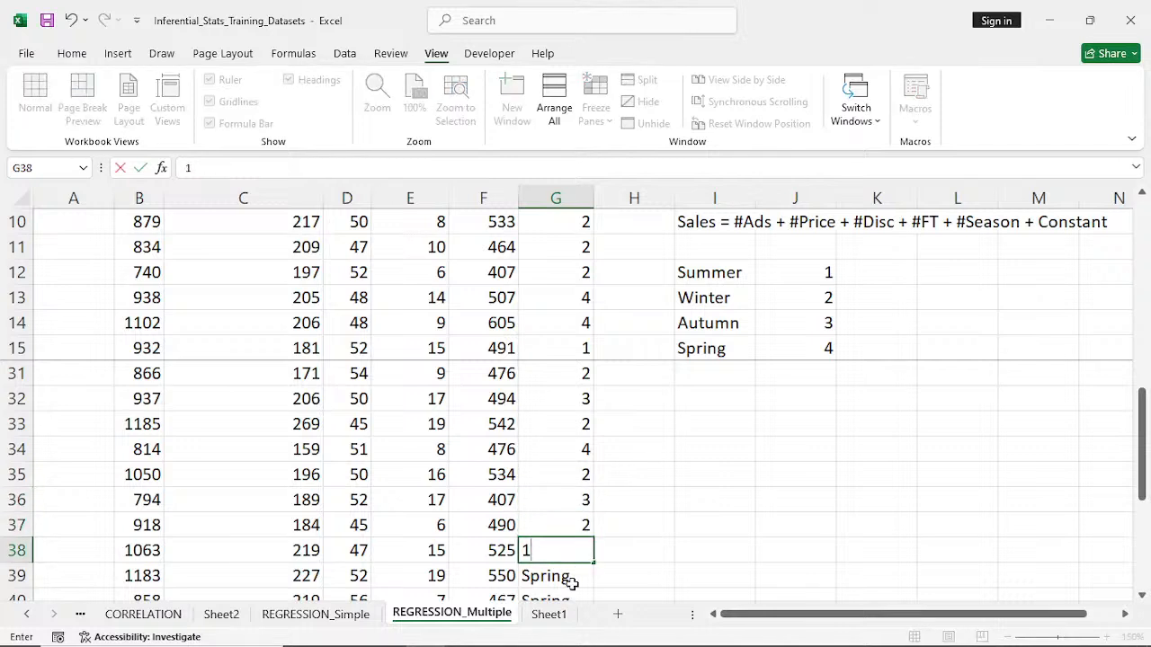
# - Replace the three consecutive Spring entries in G39:G41 with the code 4, filling it down from G39
pyautogui.click(574, 576)
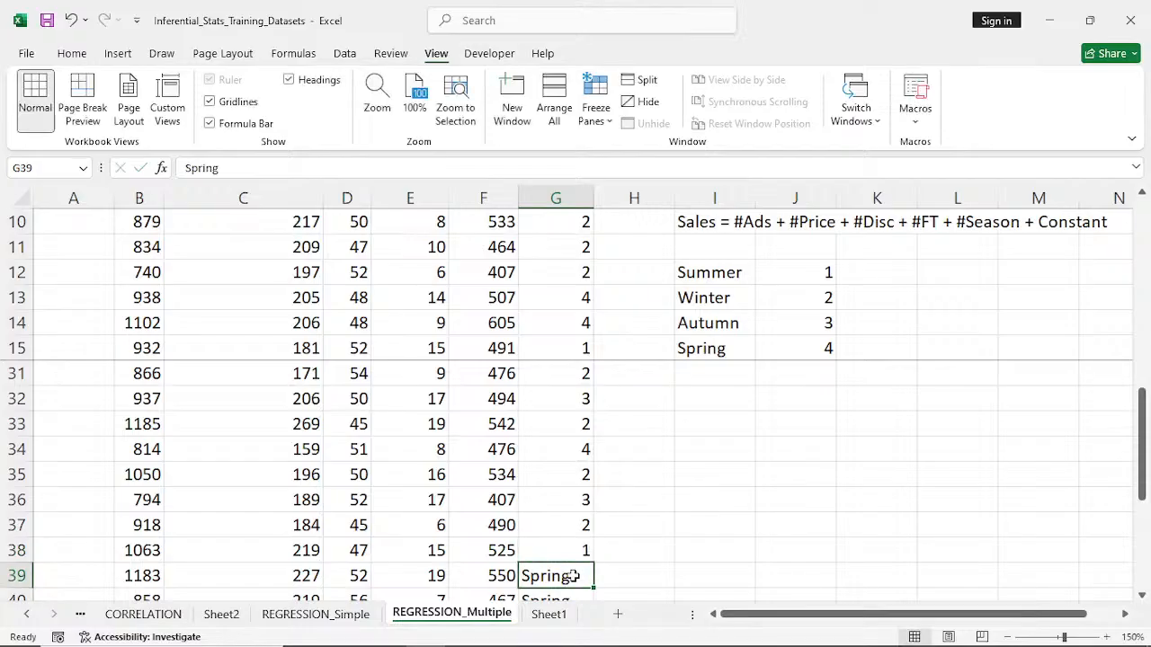
pyautogui.write('4')
pyautogui.scroll(-2, 574, 576)
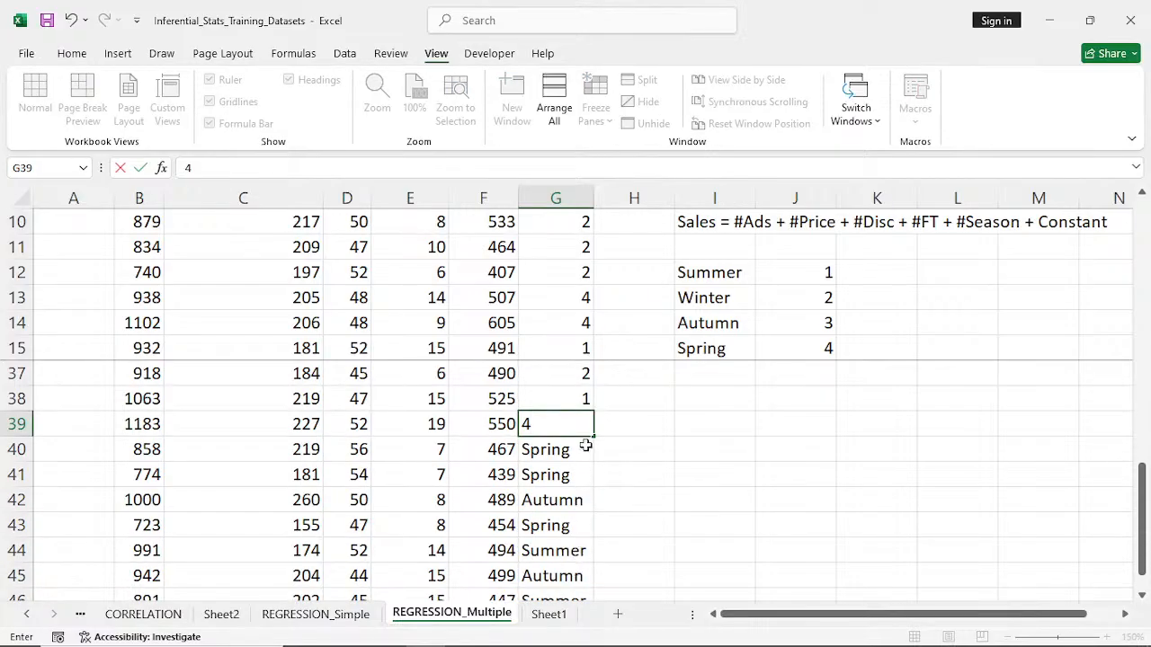
pyautogui.moveTo(593, 438); pyautogui.dragTo(596, 477)
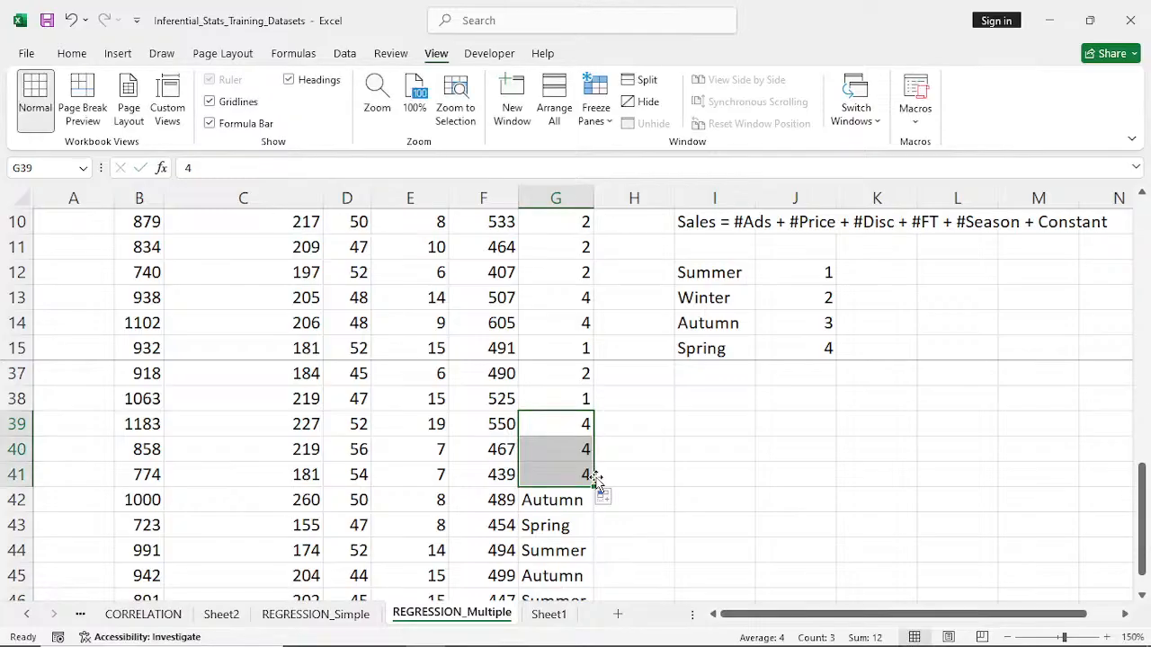
# - Replace the season names in G42:G44 with their codes: 3 in G42, 4 in G43 and 1 in G44
pyautogui.click(575, 499)
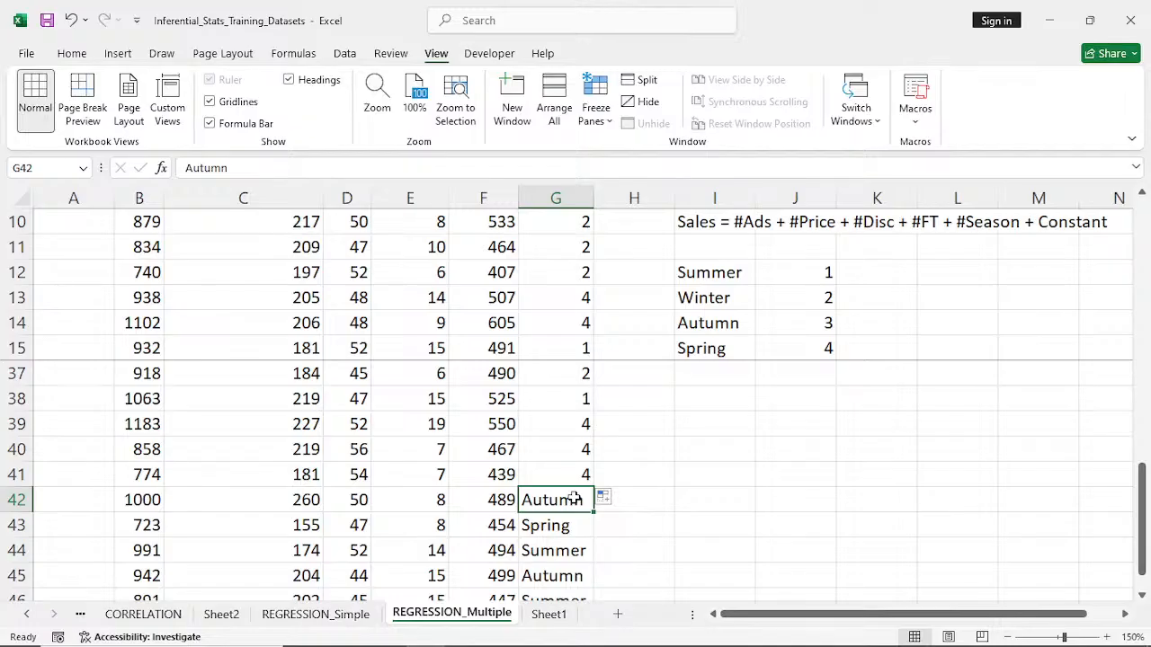
pyautogui.write('3')
pyautogui.click(573, 526)
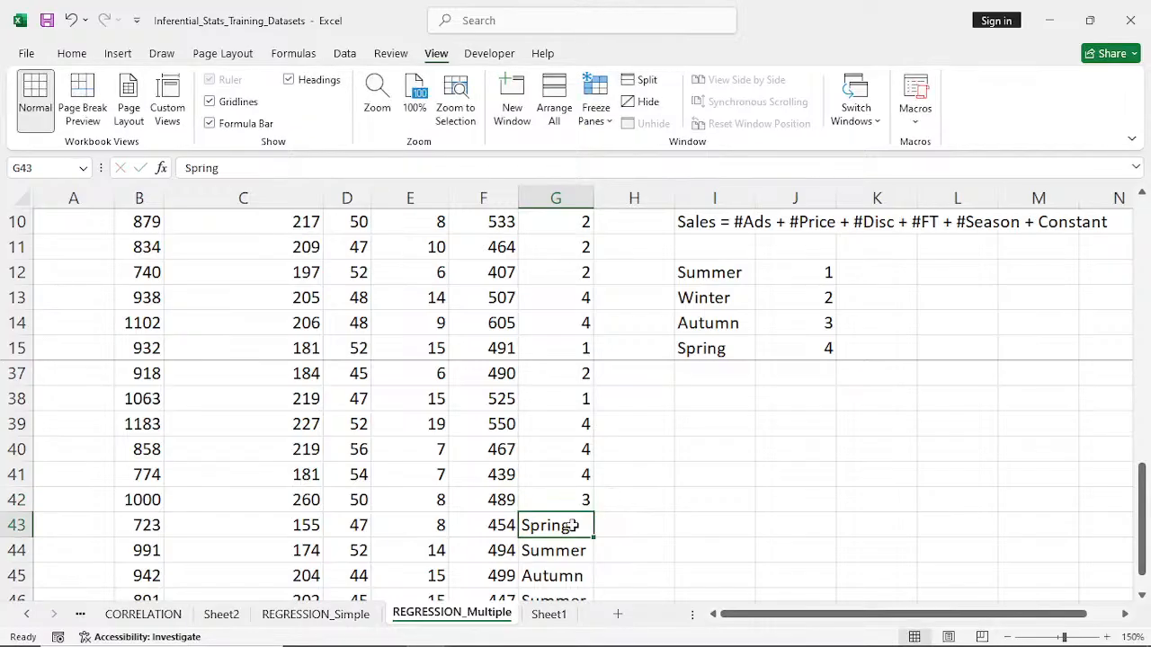
pyautogui.write('4')
pyautogui.click(573, 550)
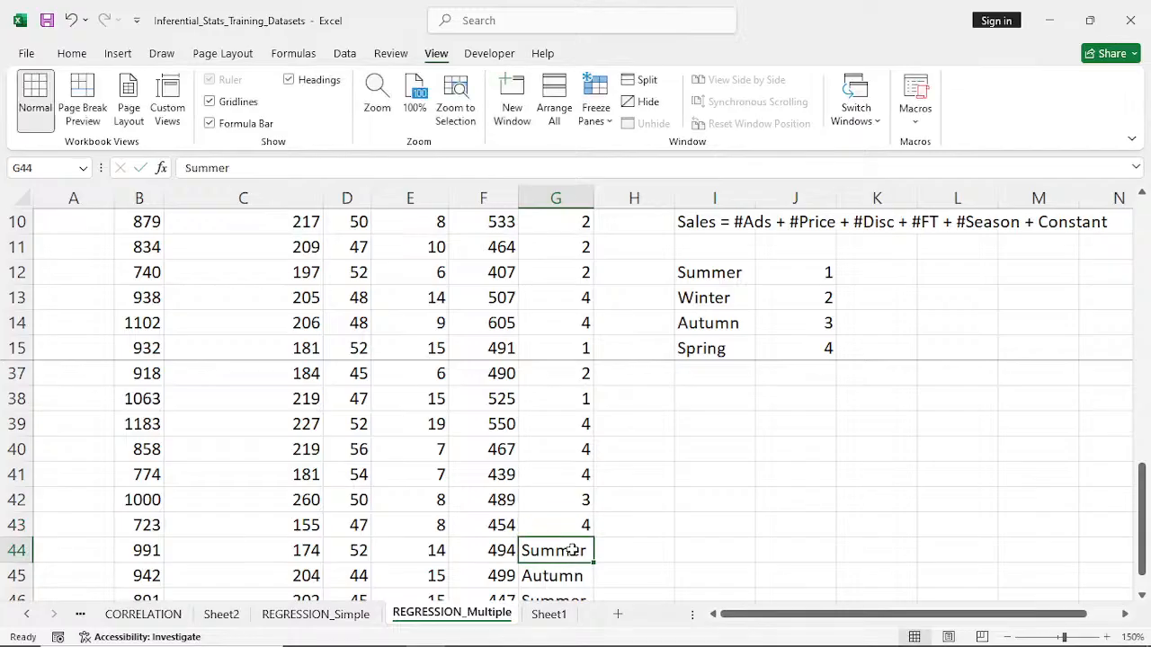
pyautogui.write('1')
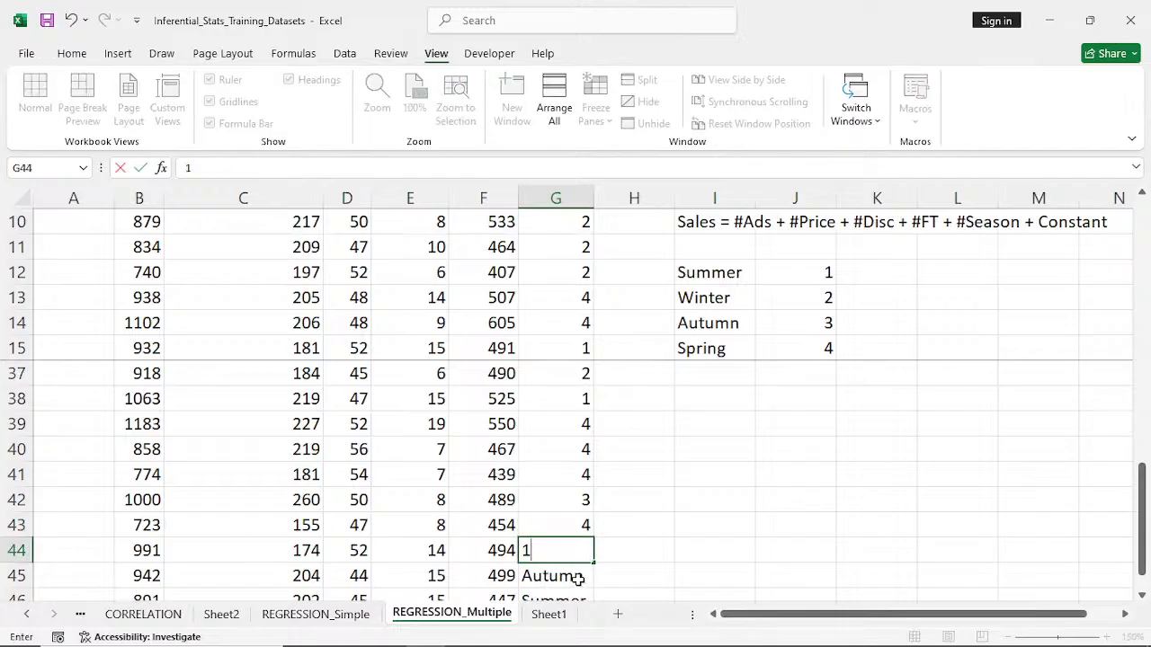
# - Replace the last two season names with their codes: 3 for Autumn in G45 and 1 for Summer in G46
pyautogui.click(576, 577)
pyautogui.write('3')
pyautogui.scroll(-1, 578, 578)
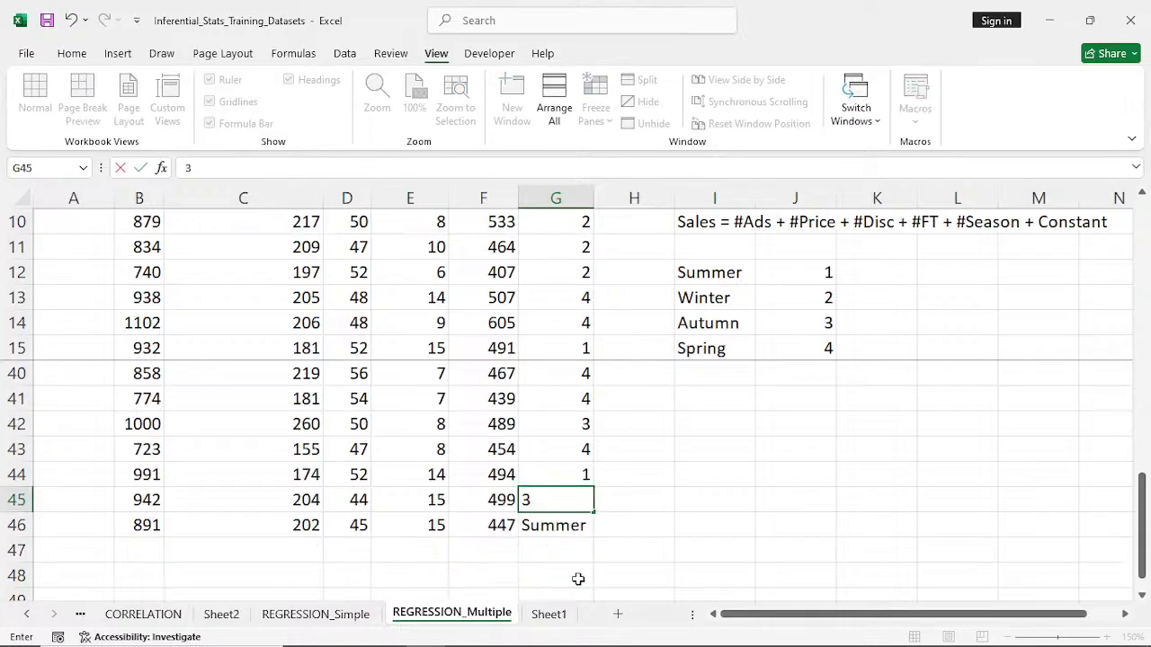
pyautogui.click(584, 525)
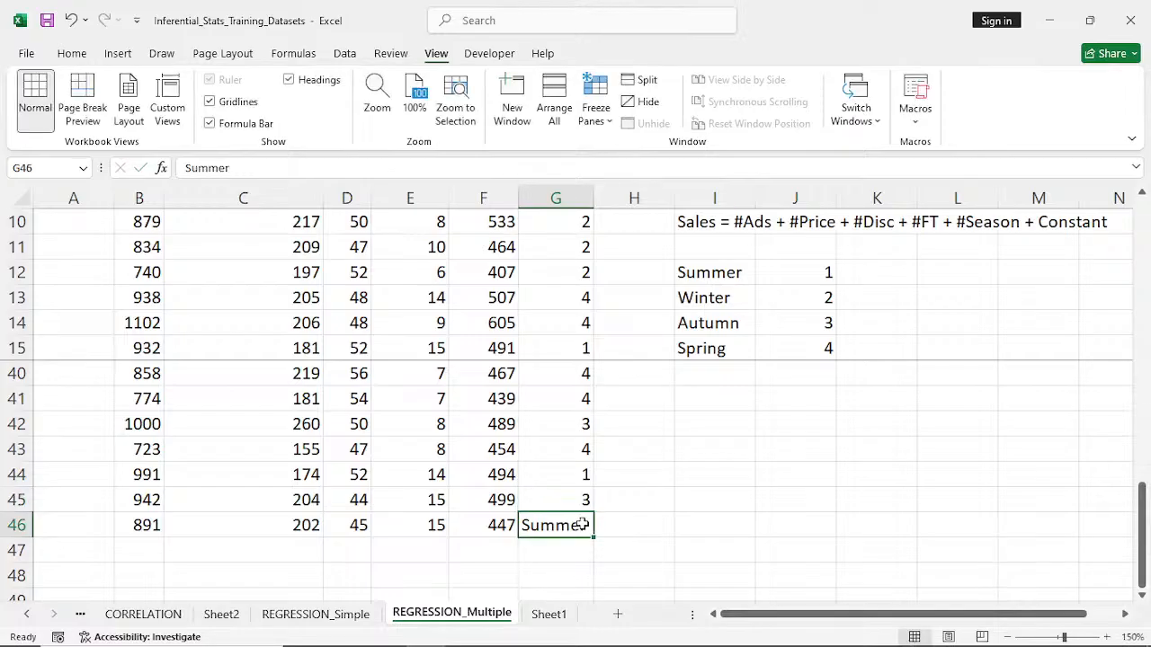
pyautogui.write('1')
pyautogui.scroll(4, 584, 521)
pyautogui.scroll(-3, 587, 516)
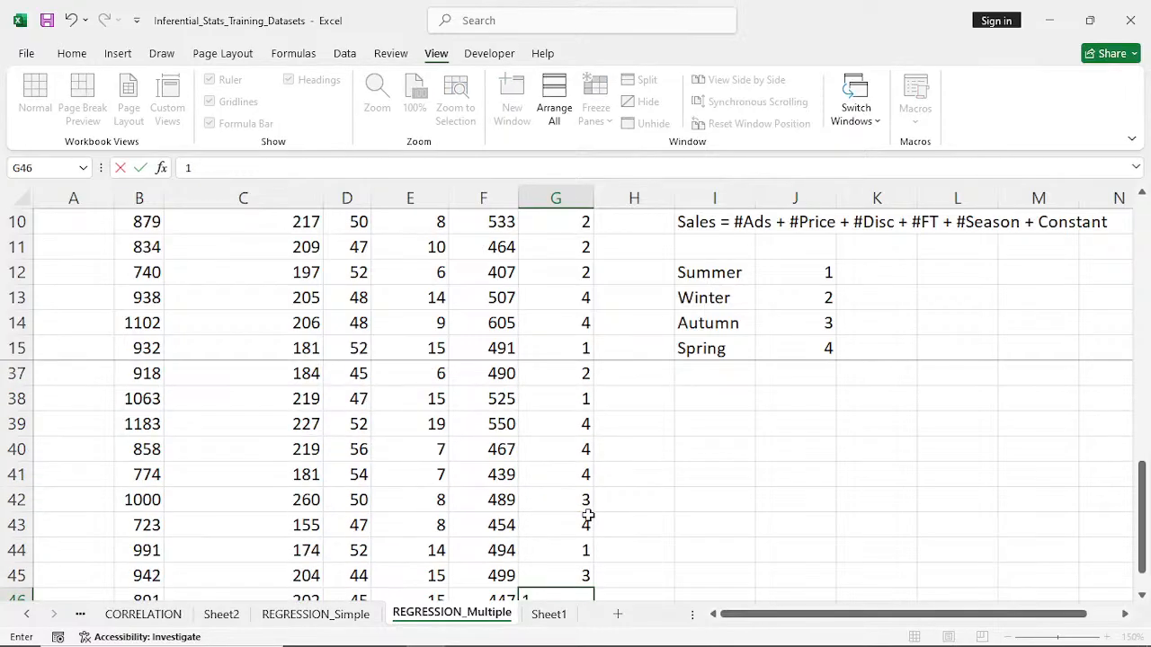
pyautogui.scroll(-2, 587, 515)
pyautogui.click(623, 450)
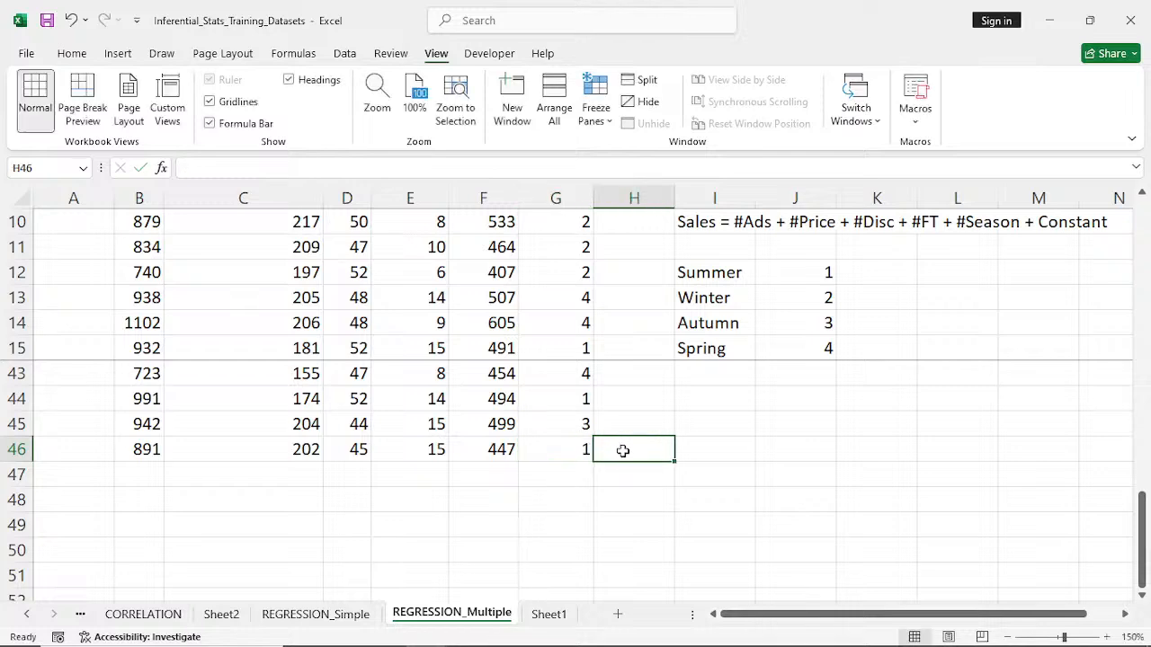
# - Unfreeze the panes so that the whole worksheet scrolls again
pyautogui.scroll(9, 572, 457)
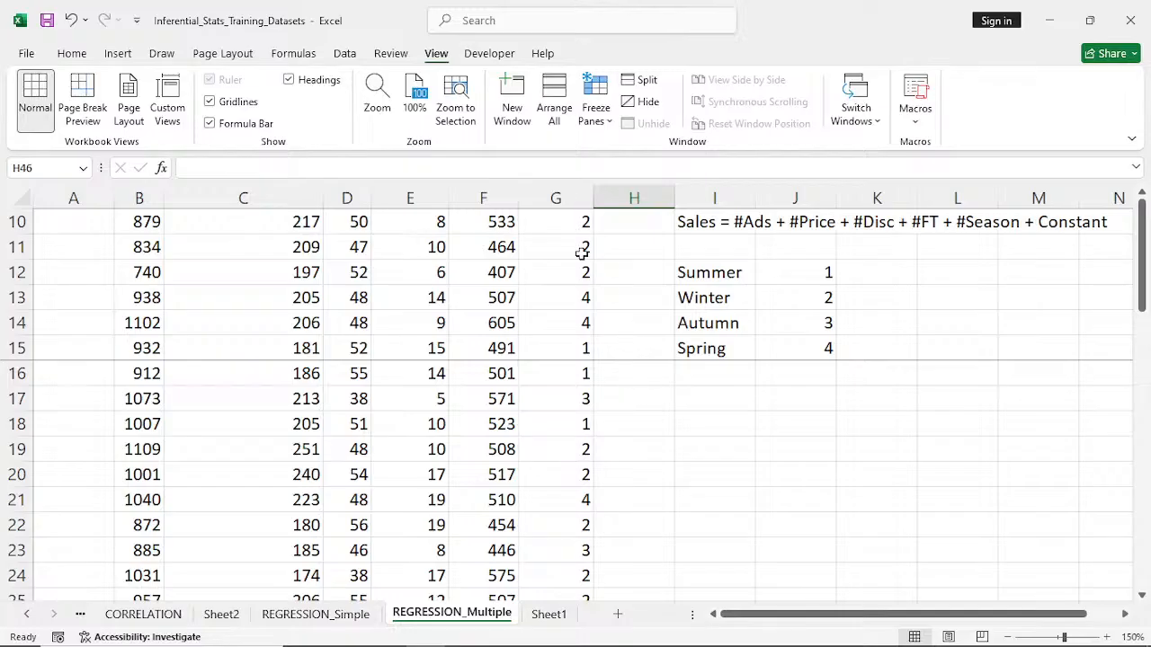
pyautogui.moveTo(1145, 248); pyautogui.dragTo(1150, 230)
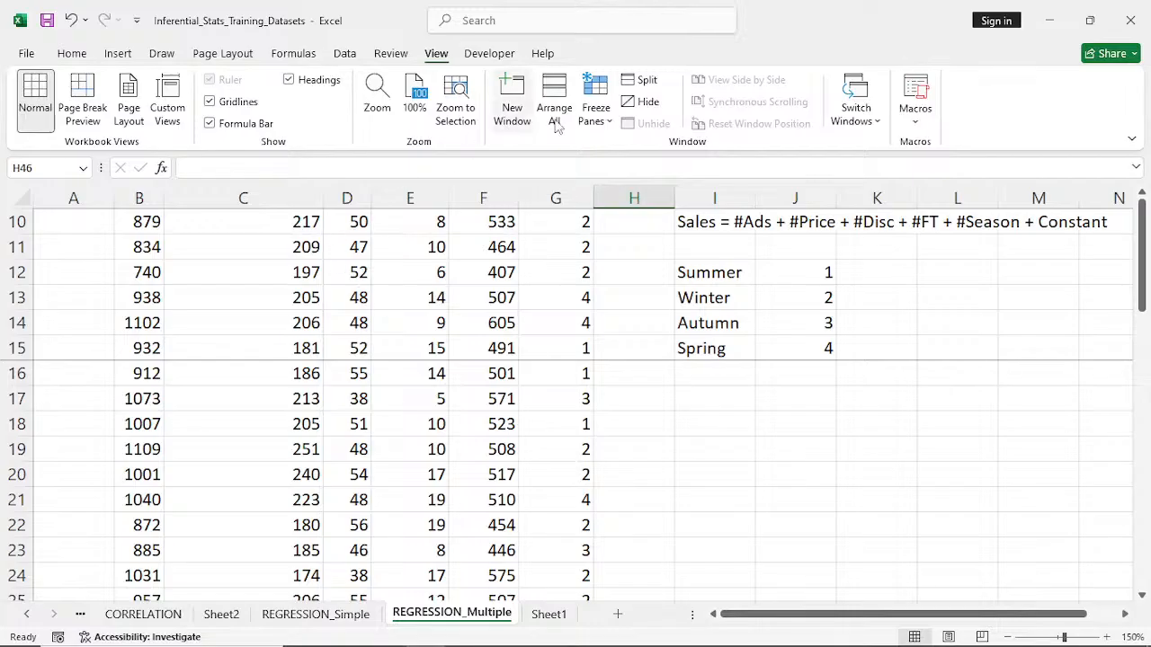
pyautogui.click(610, 126)
pyautogui.click(666, 149)
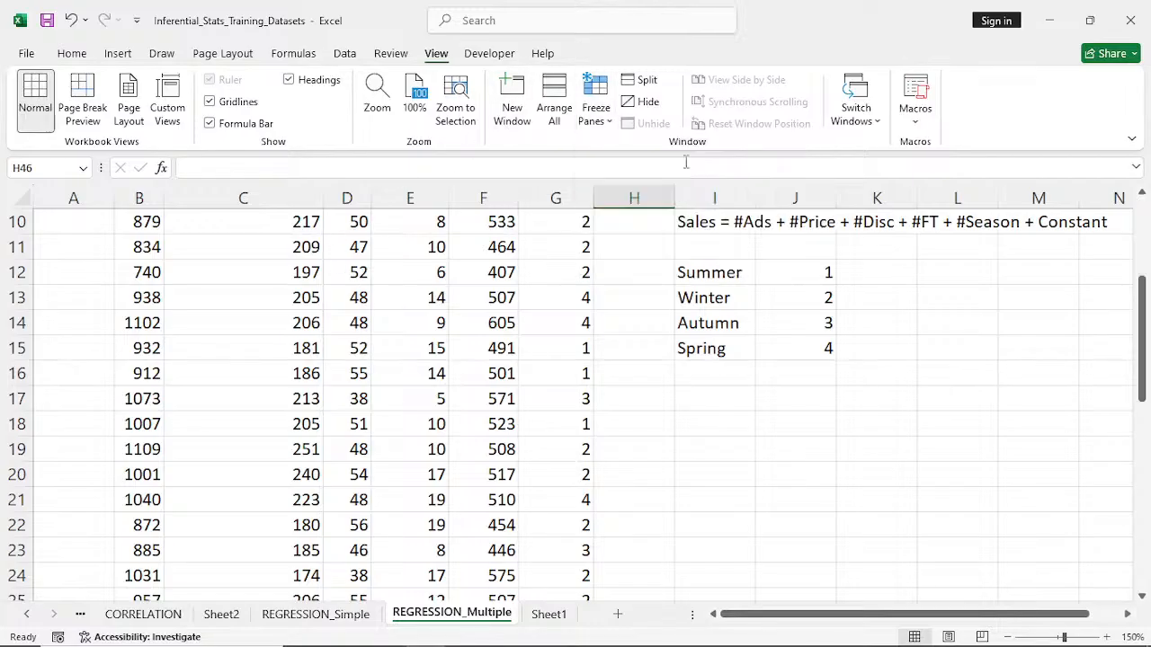
# - Run a Regression analysis with Y range B6:B46, X range C6:G46, labels and a normal probability plot, output to a new worksheet
pyautogui.click(1142, 193)
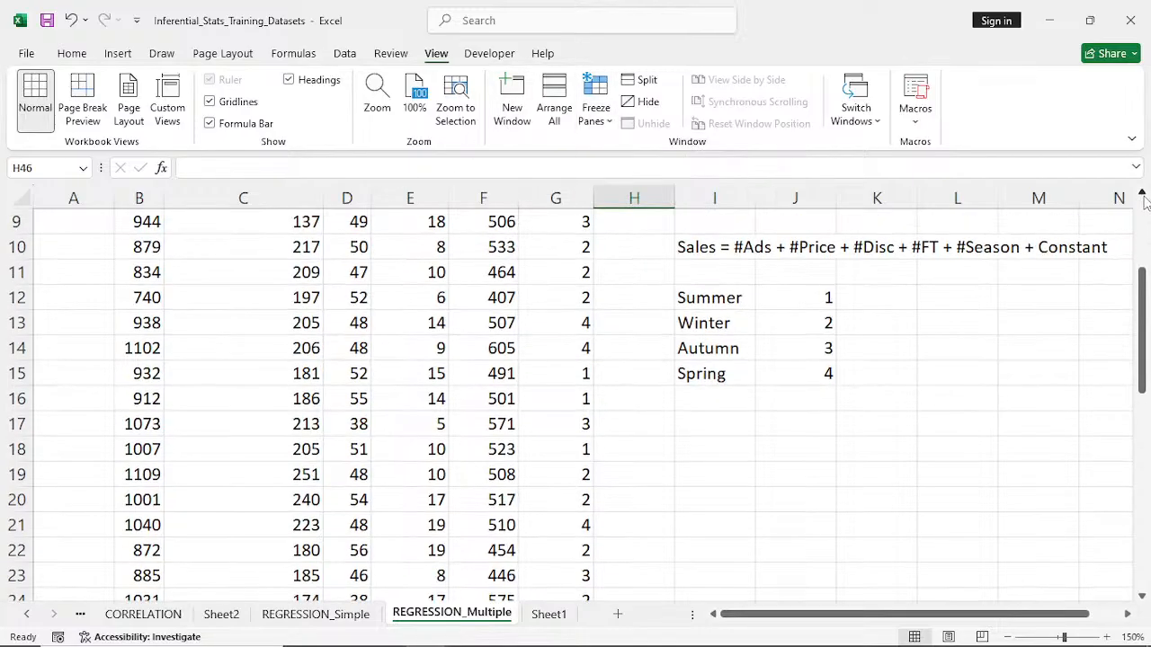
pyautogui.click(1143, 196)
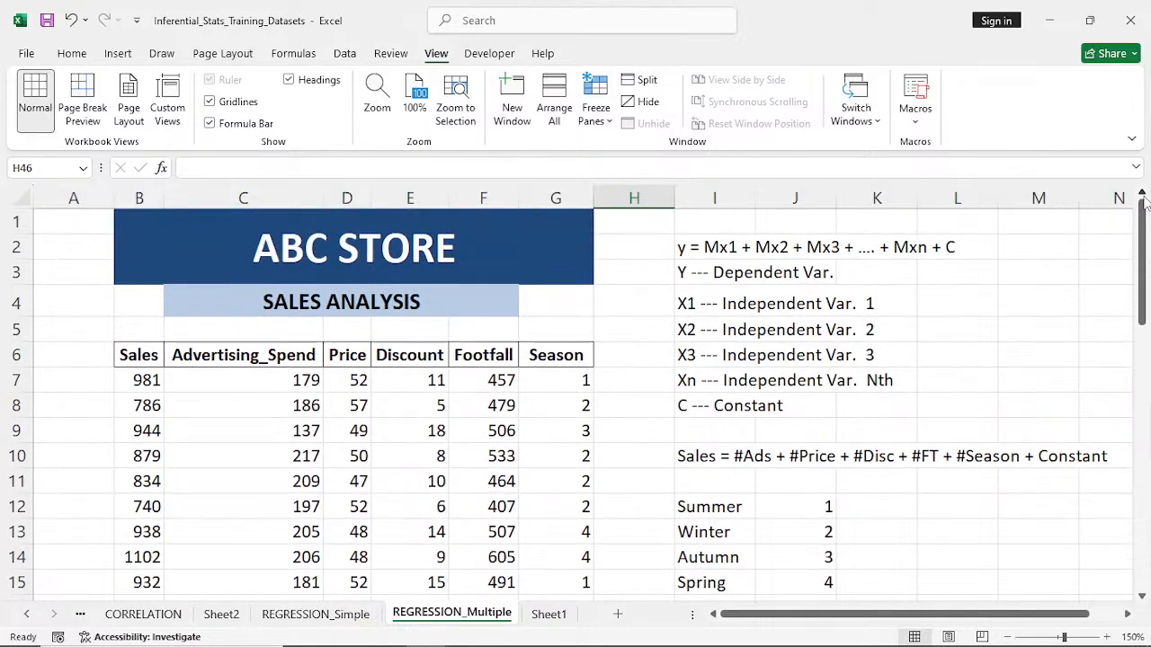
pyautogui.click(1143, 596)
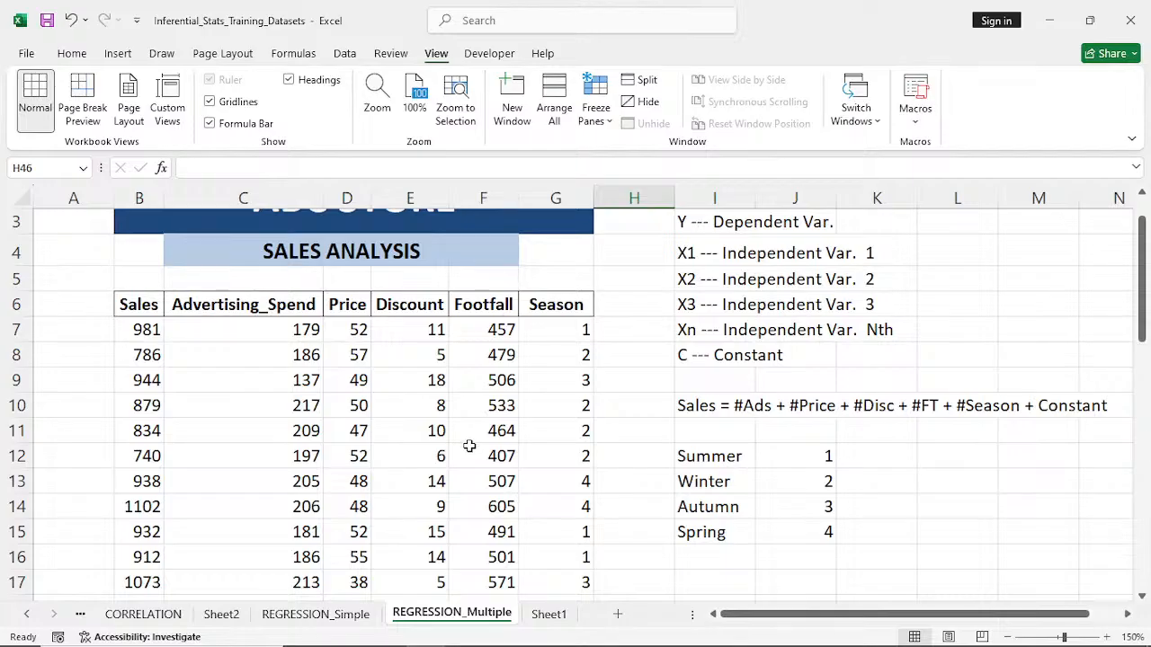
pyautogui.click(356, 431)
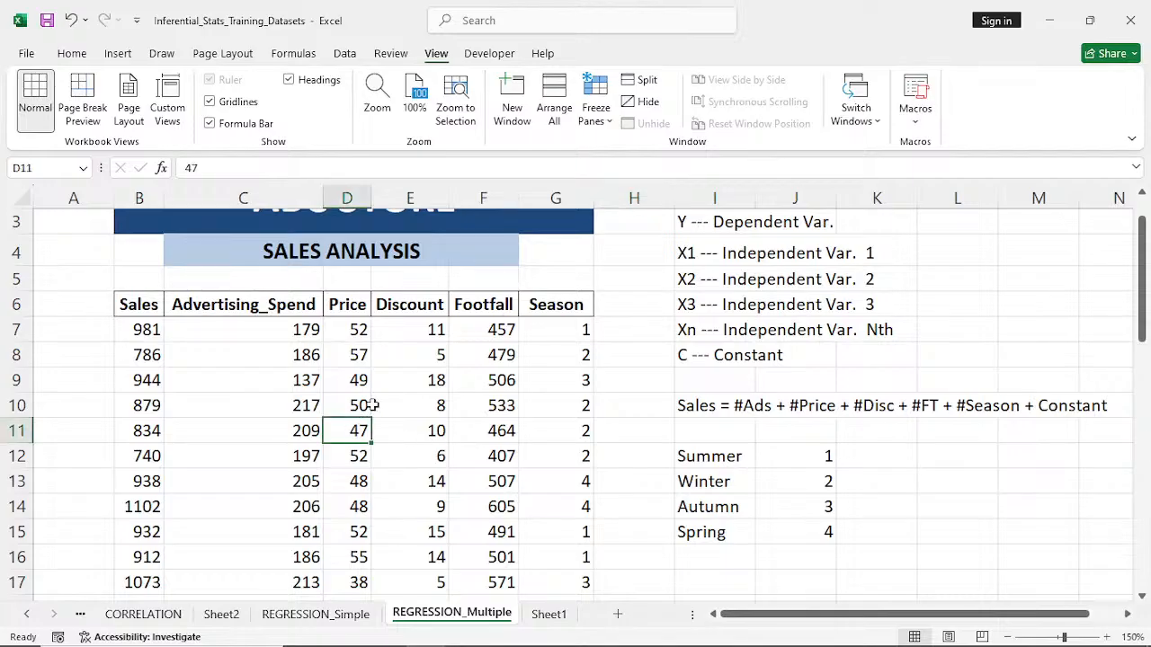
pyautogui.click(345, 54)
pyautogui.click(1007, 80)
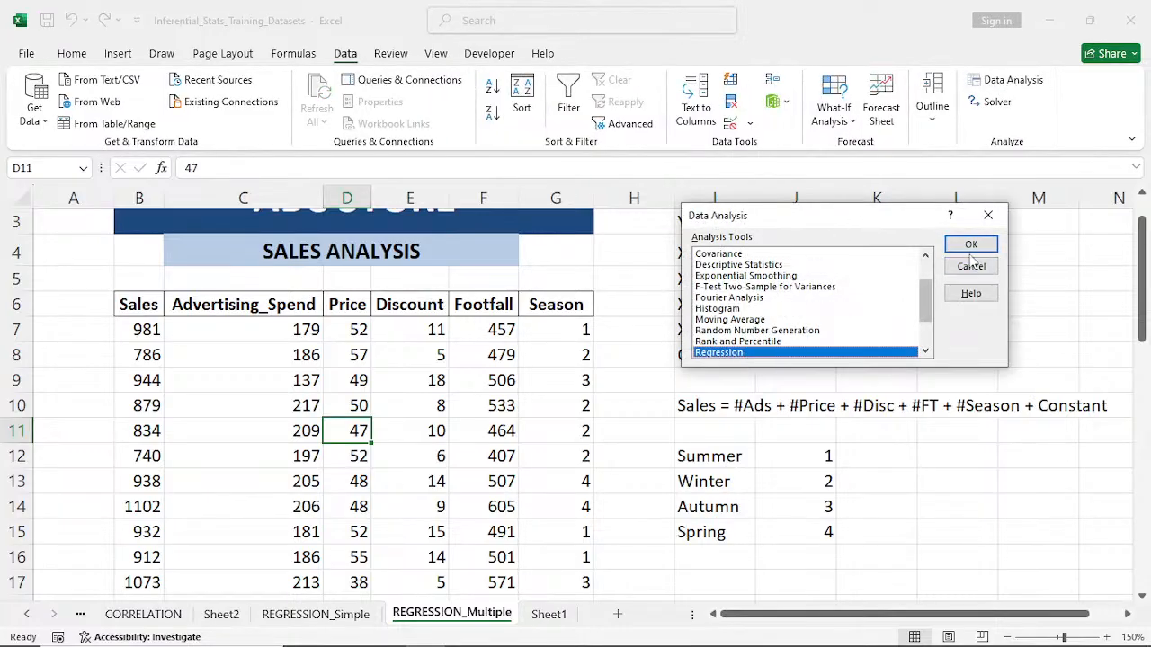
pyautogui.click(971, 246)
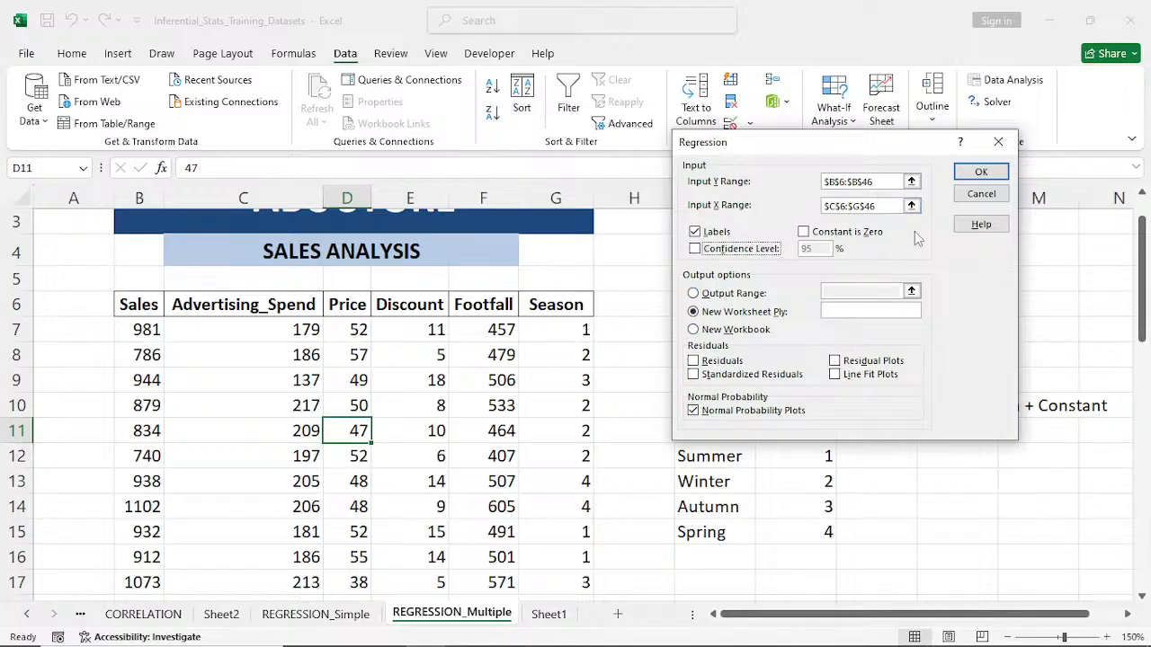
pyautogui.click(981, 173)
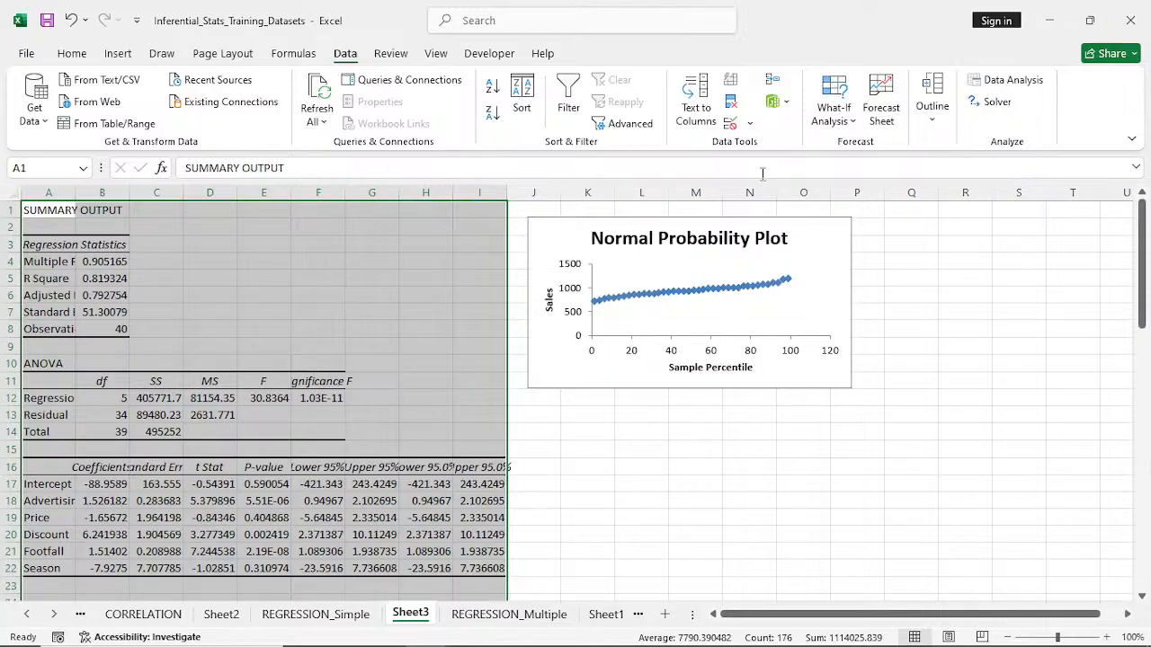
# - Auto-fit all column widths on the regression output sheet and enlarge its view to 150%
pyautogui.moveTo(507, 193); pyautogui.dragTo(507, 194)
pyautogui.doubleClick(507, 193)
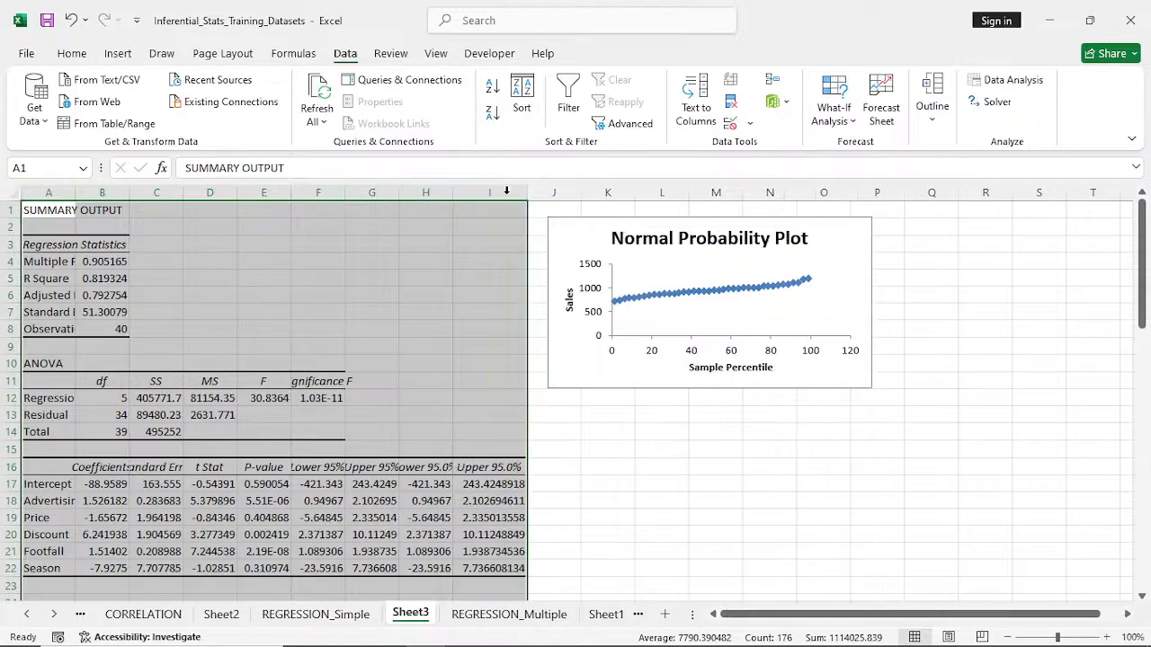
pyautogui.click(10, 195)
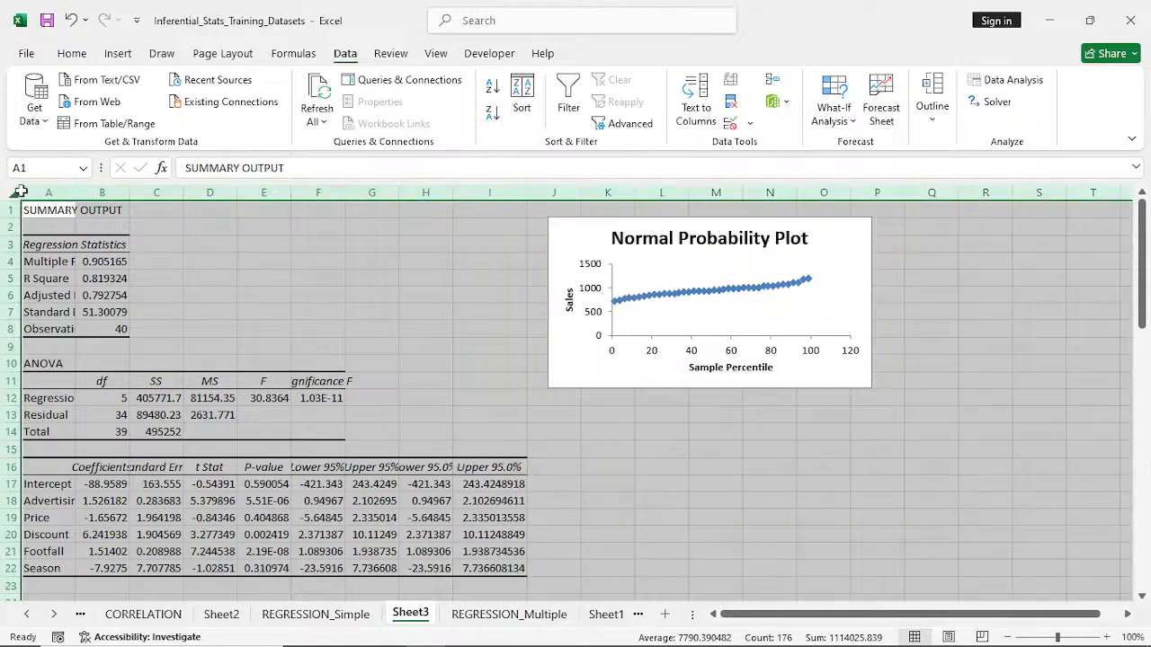
pyautogui.doubleClick(76, 193)
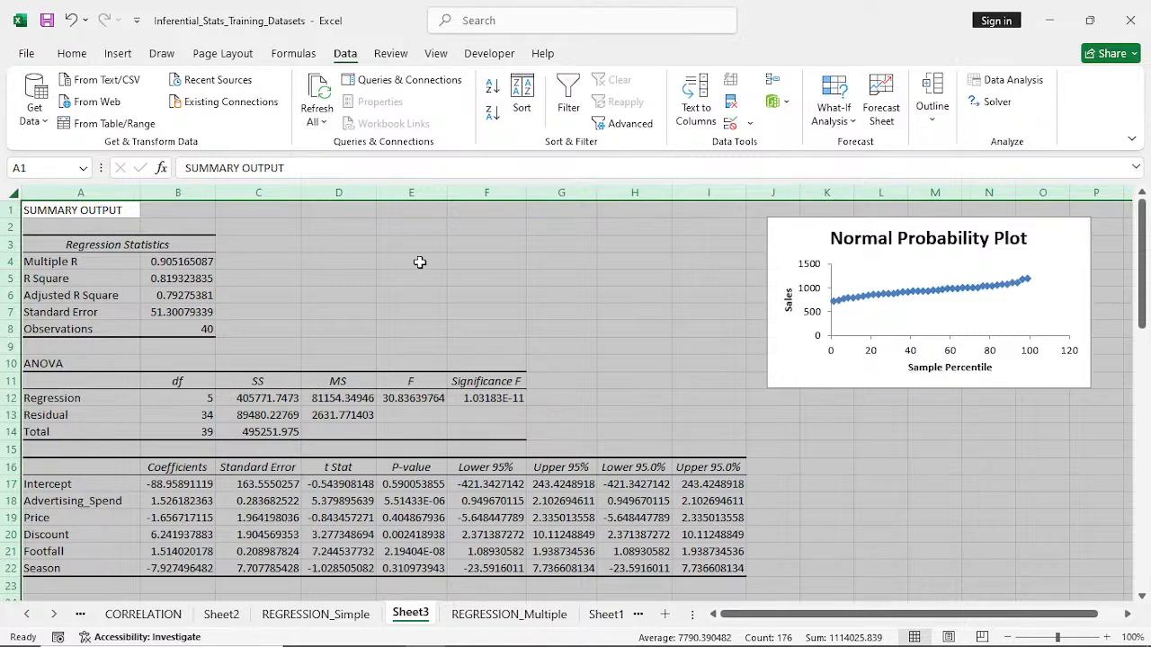
pyautogui.click(1107, 636)
pyautogui.click(1107, 637)
pyautogui.click(1107, 637)
pyautogui.click(1107, 637)
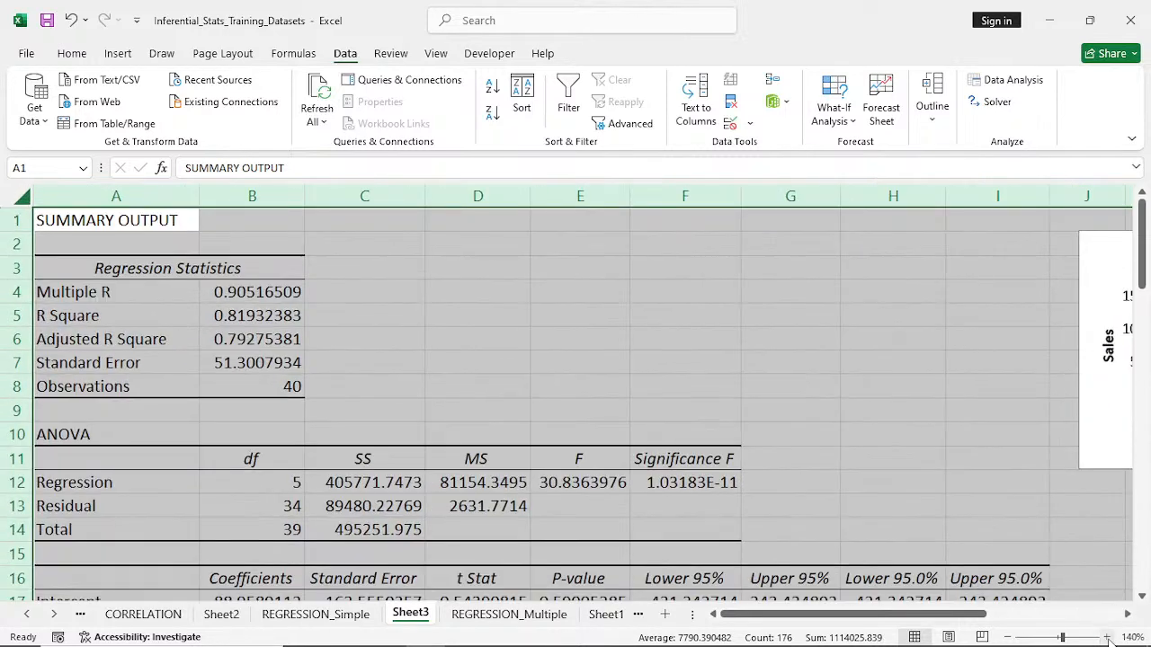
pyautogui.click(1108, 637)
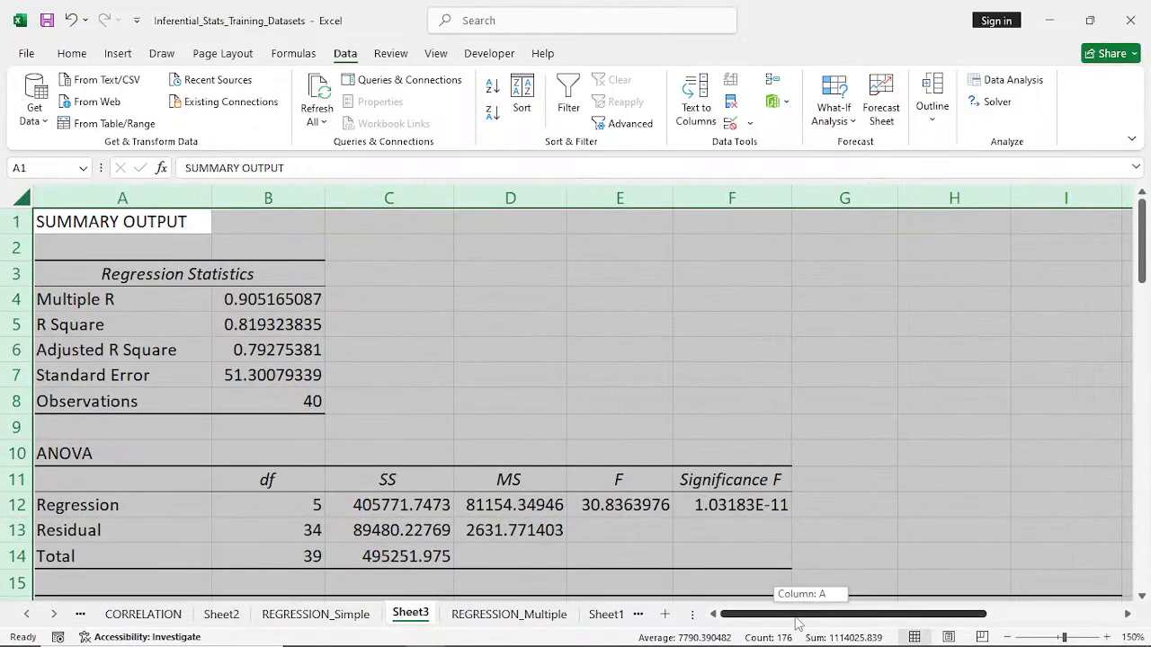
pyautogui.click(458, 331)
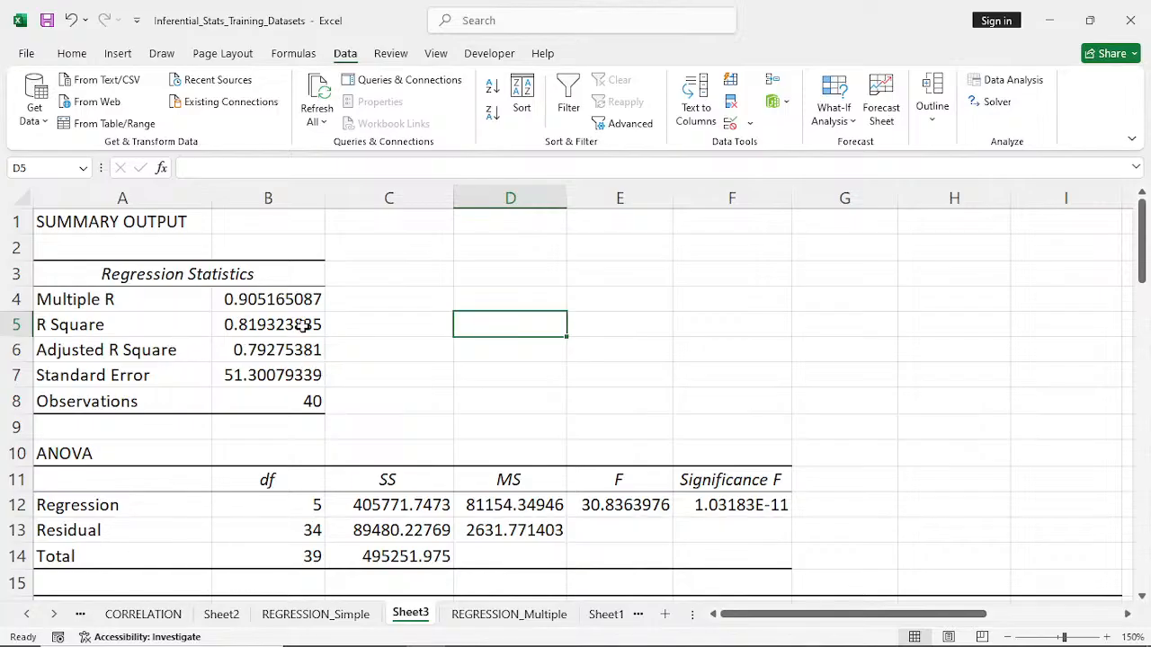
# - Highlight the Adjusted R Square label and value in A6:B6 with a blue fill
pyautogui.moveTo(79, 349); pyautogui.dragTo(276, 355)
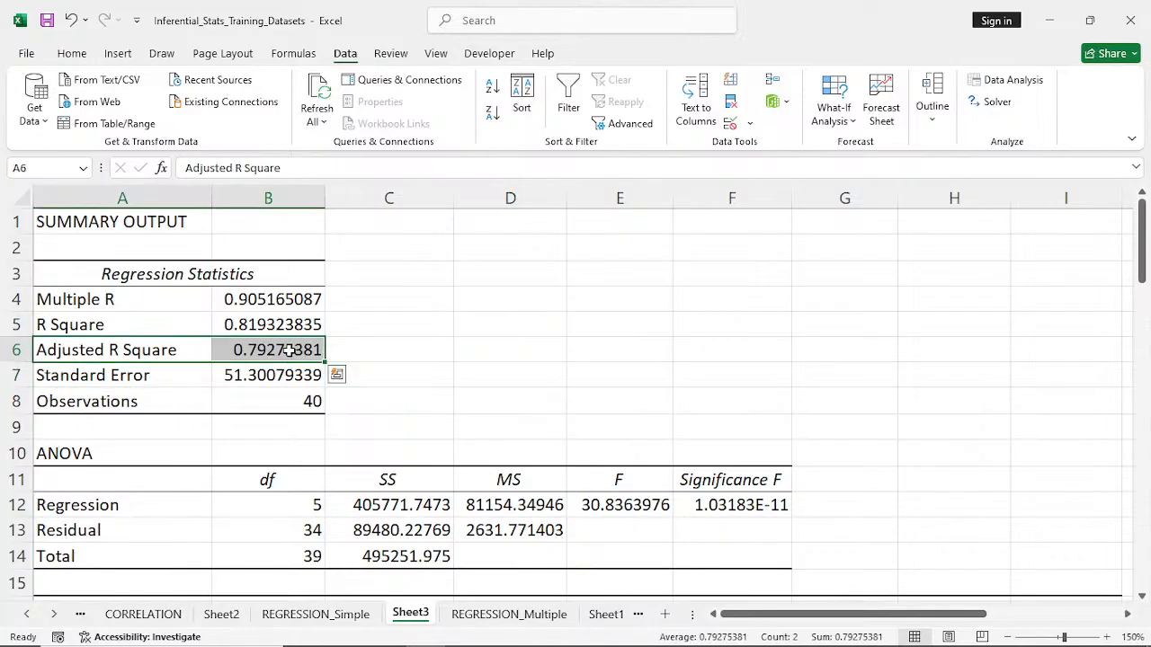
pyautogui.click(72, 55)
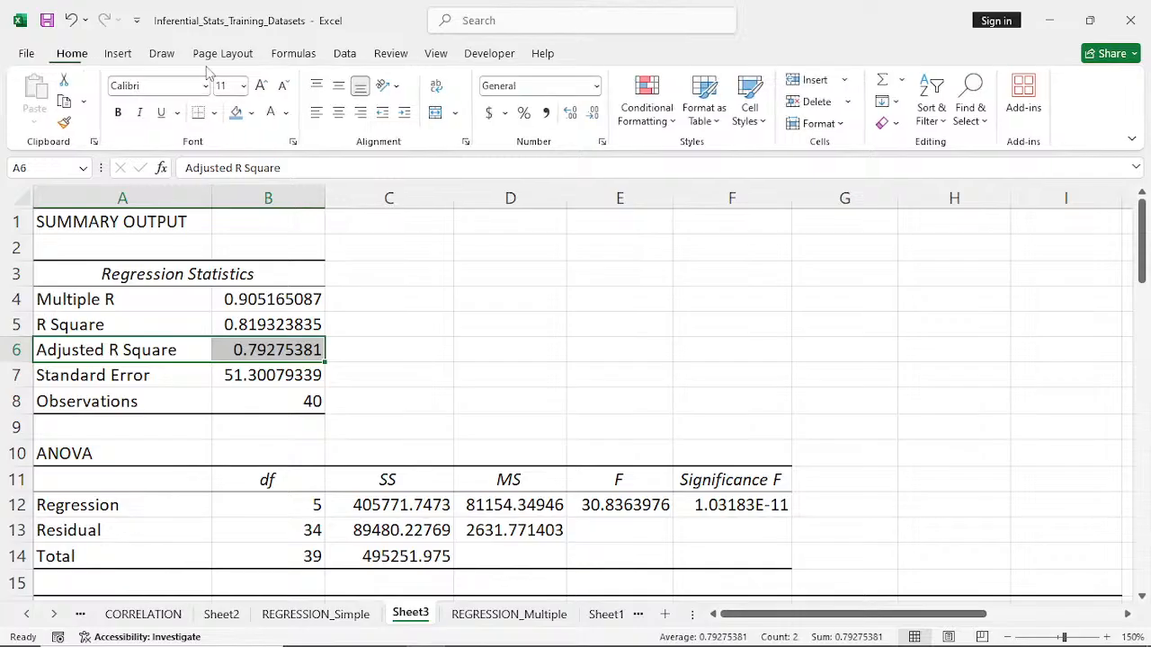
pyautogui.click(235, 113)
pyautogui.click(431, 359)
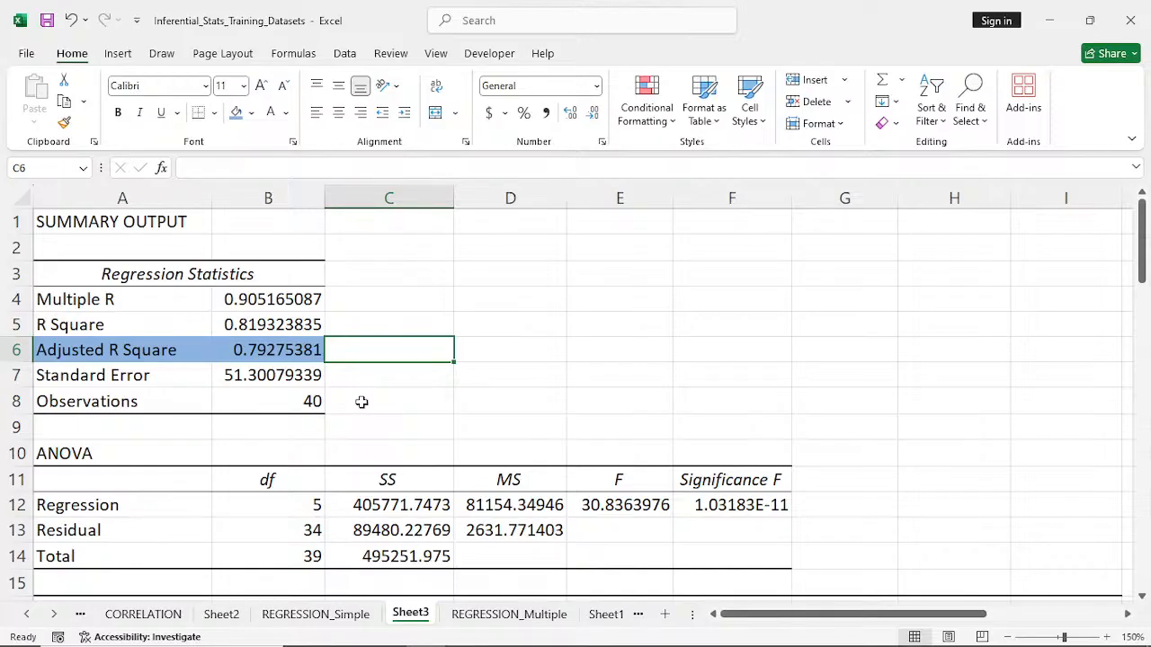
# - Examine the Significance F value in the ANOVA table of the regression output
pyautogui.scroll(-1, 361, 402)
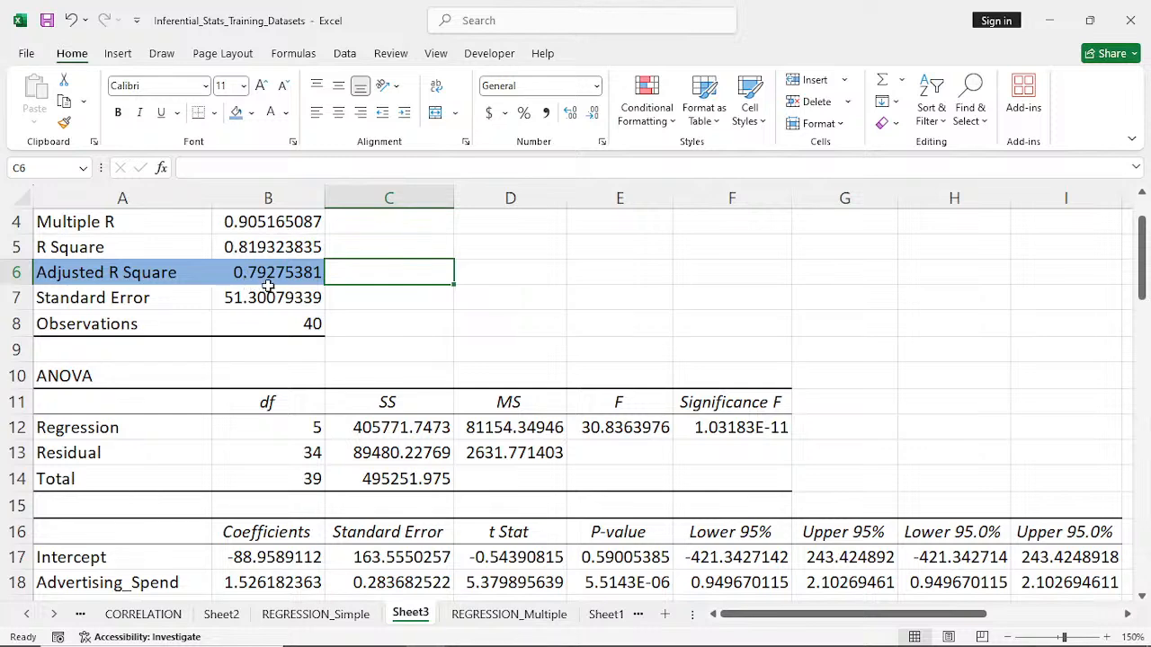
pyautogui.scroll(-2, 268, 286)
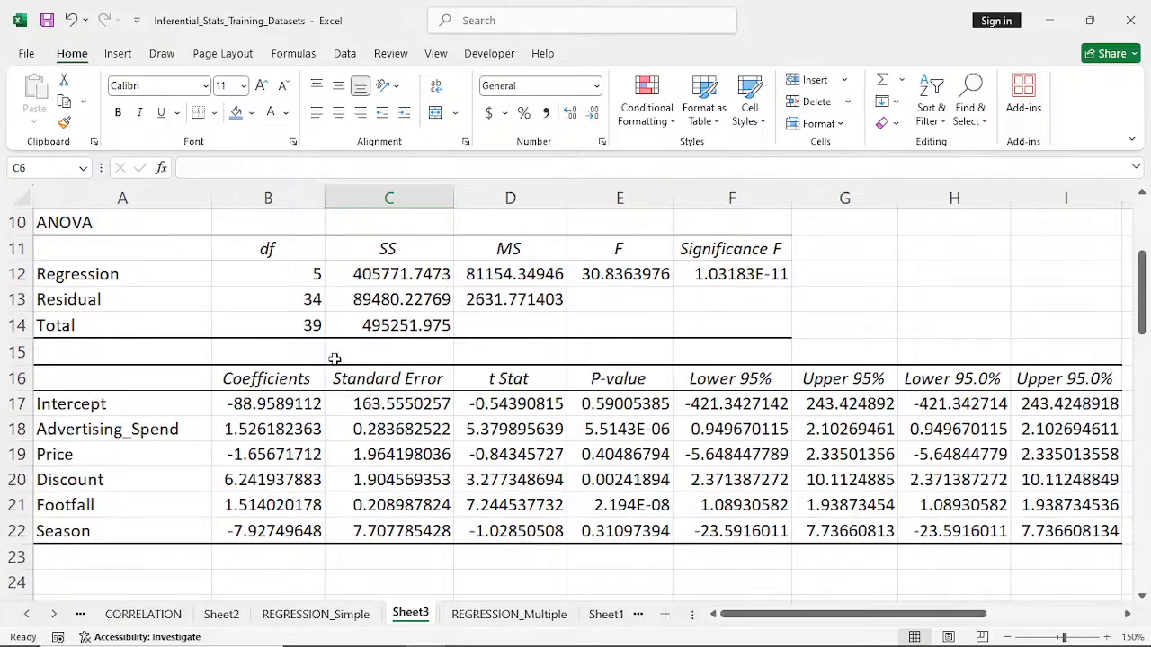
pyautogui.click(737, 273)
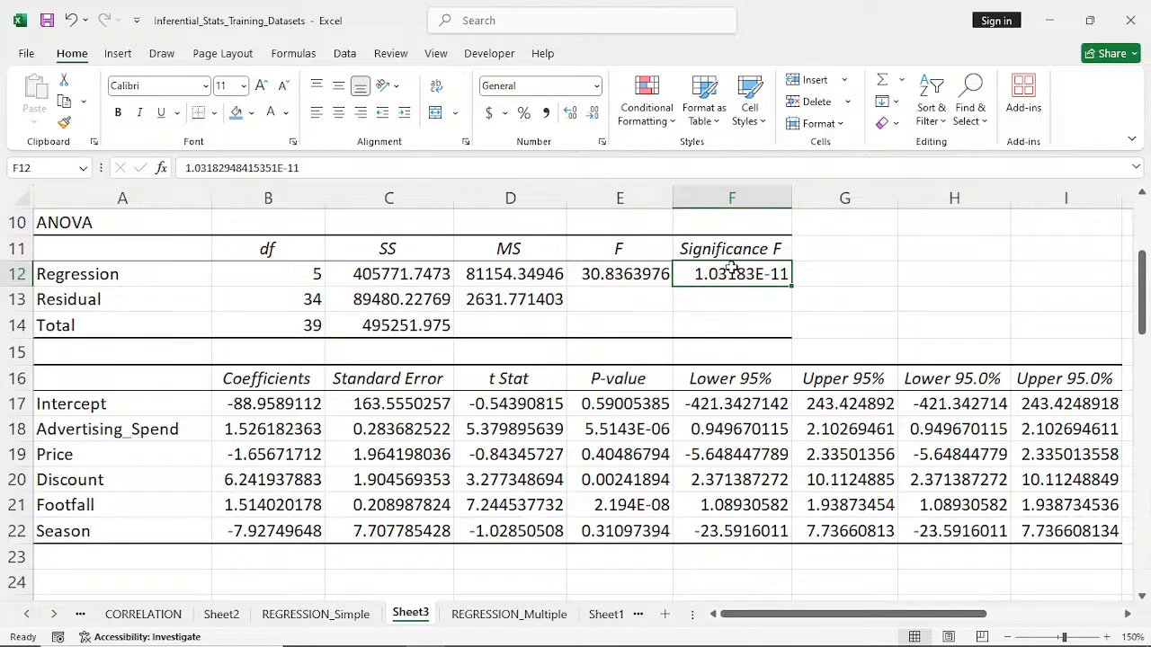
pyautogui.scroll(1, 733, 268)
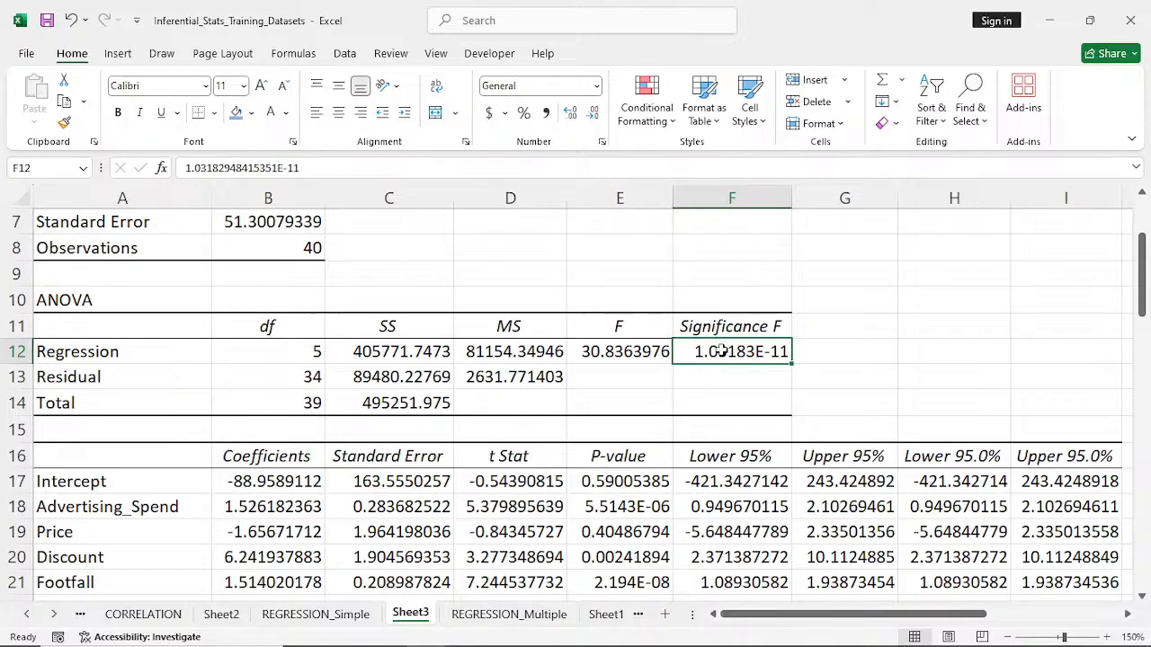
pyautogui.scroll(-1, 721, 351)
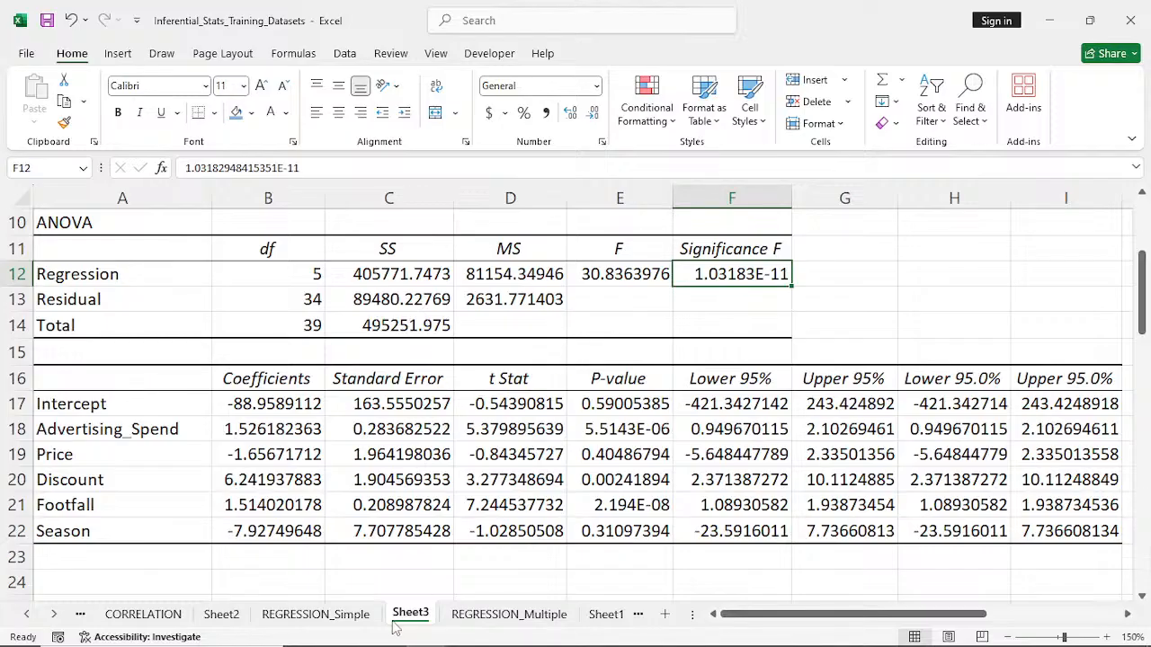
# - Copy the Sales equation text from I10 of REGRESSION_Multiple into B23 of Sheet3, below the coefficients table
pyautogui.click(507, 613)
pyautogui.click(715, 405)
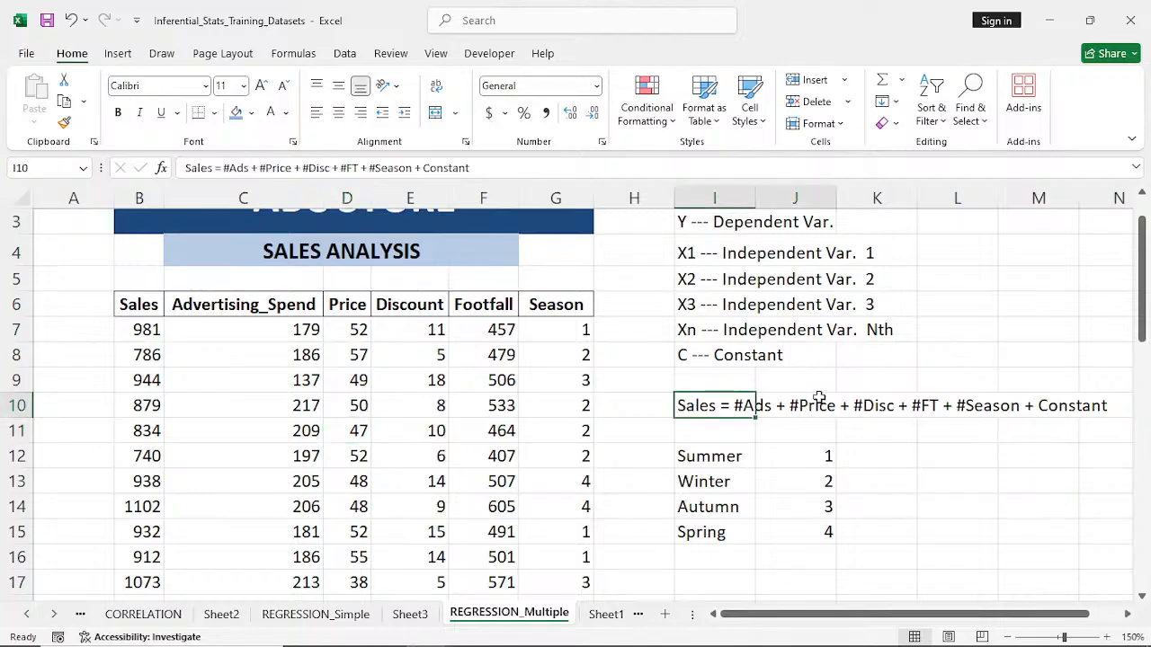
pyautogui.moveTo(818, 399); pyautogui.dragTo(1038, 399)
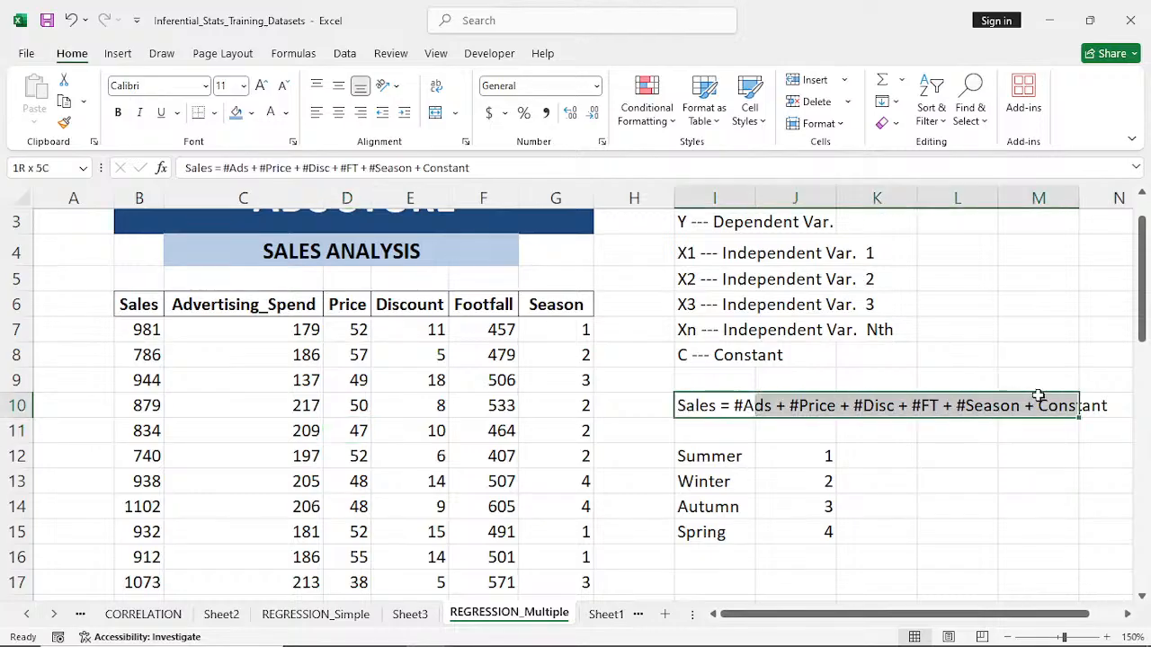
pyautogui.click(709, 407)
pyautogui.doubleClick(710, 407)
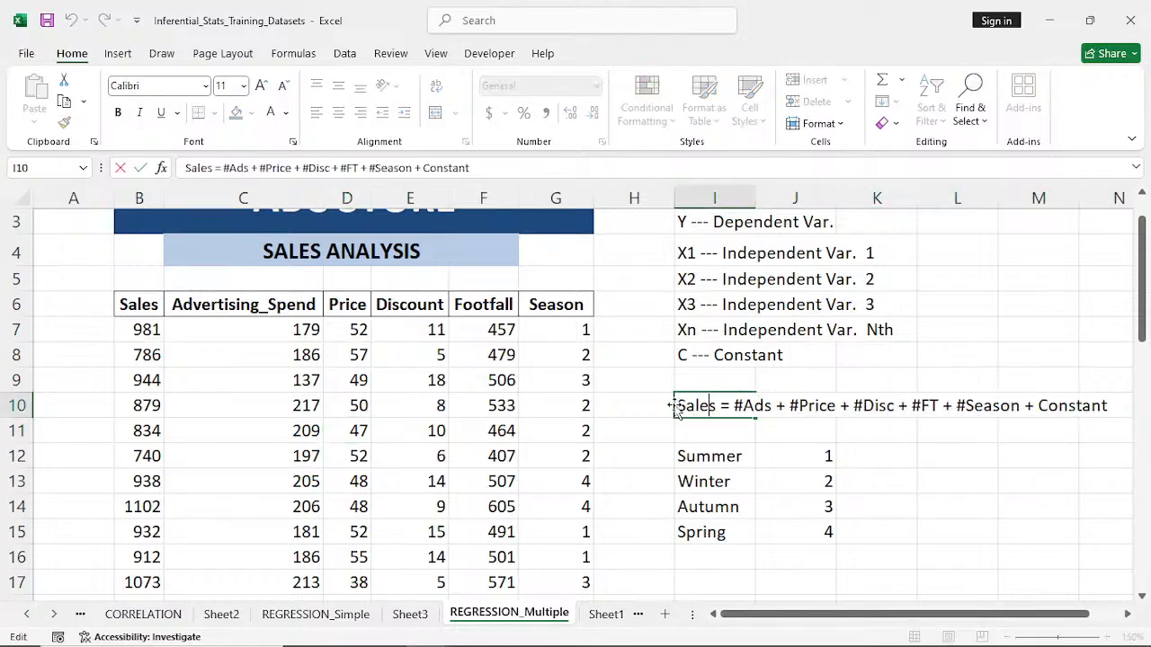
pyautogui.moveTo(677, 407); pyautogui.dragTo(1108, 396)
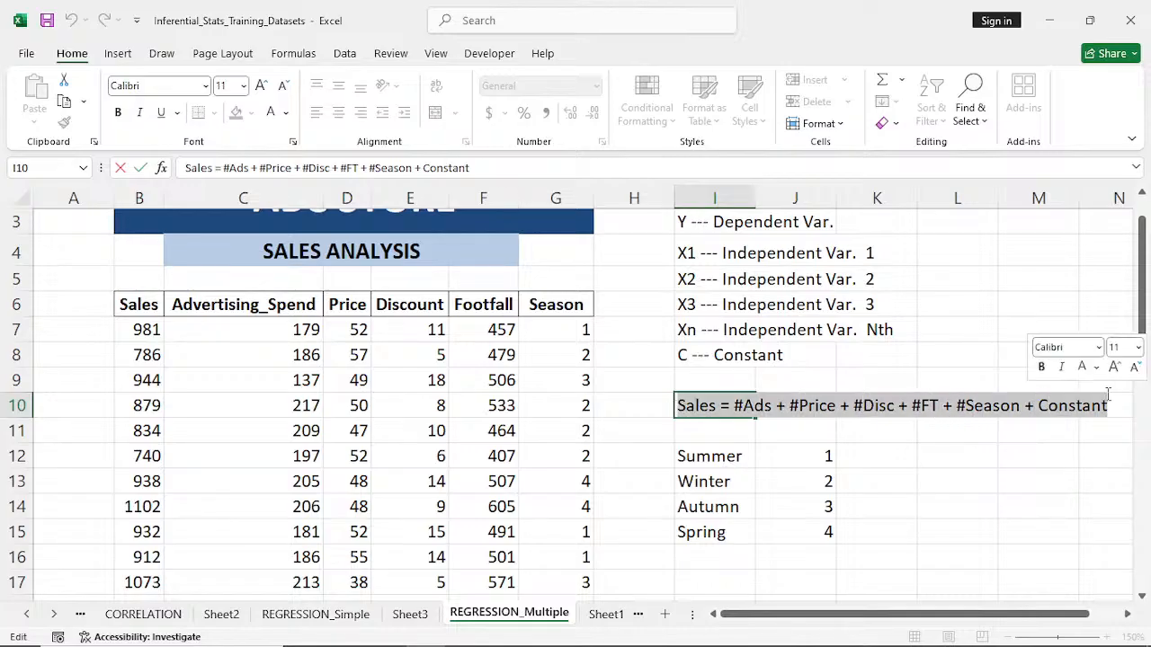
pyautogui.hotkey('ctrl', 'c')
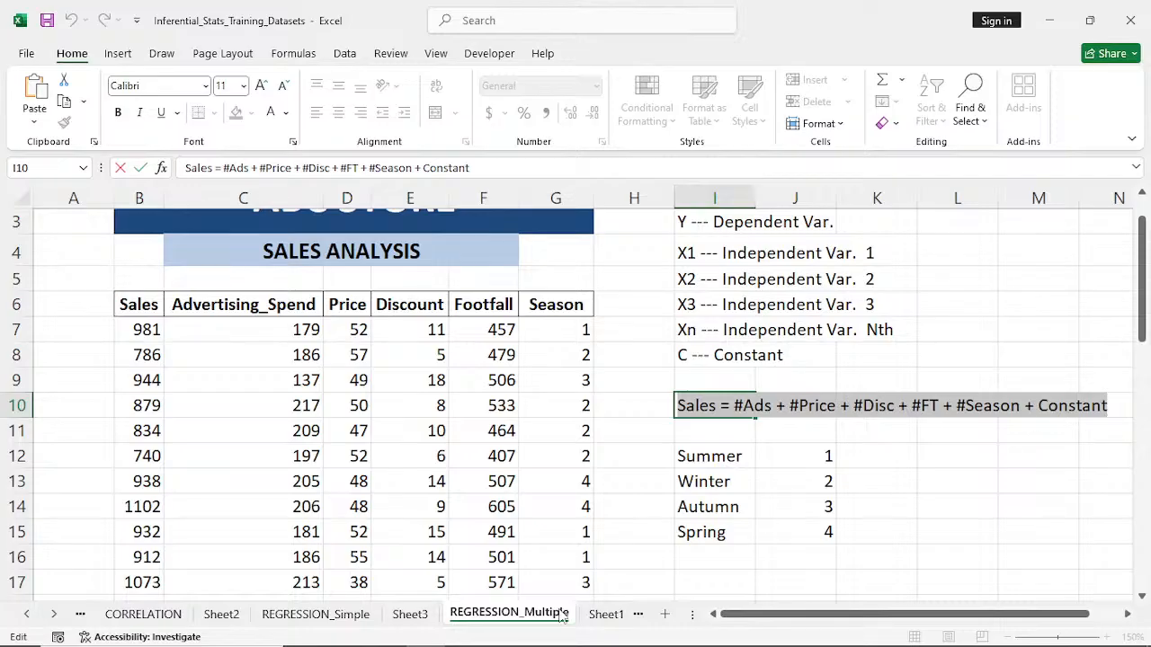
pyautogui.click(605, 614)
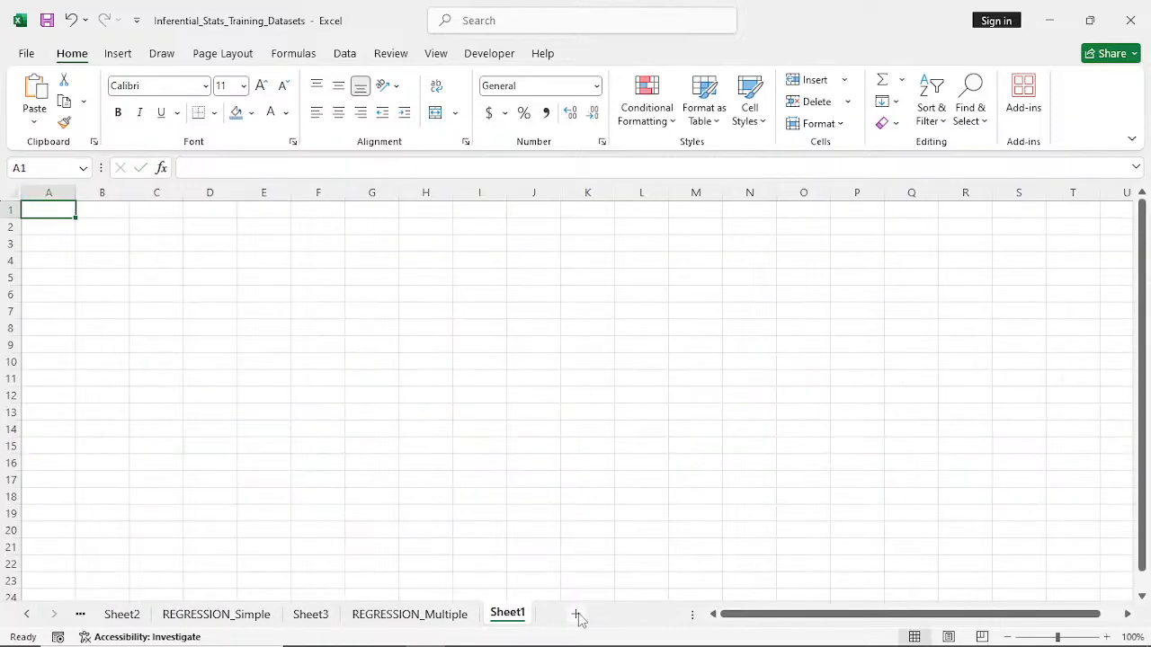
pyautogui.click(315, 618)
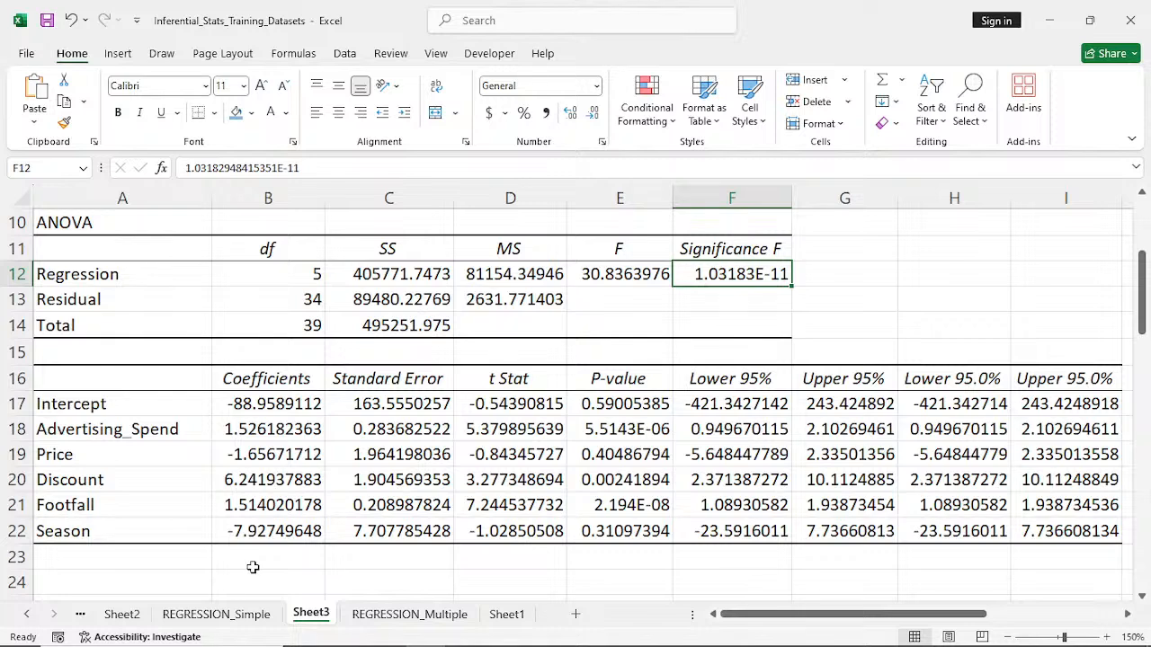
pyautogui.click(125, 562)
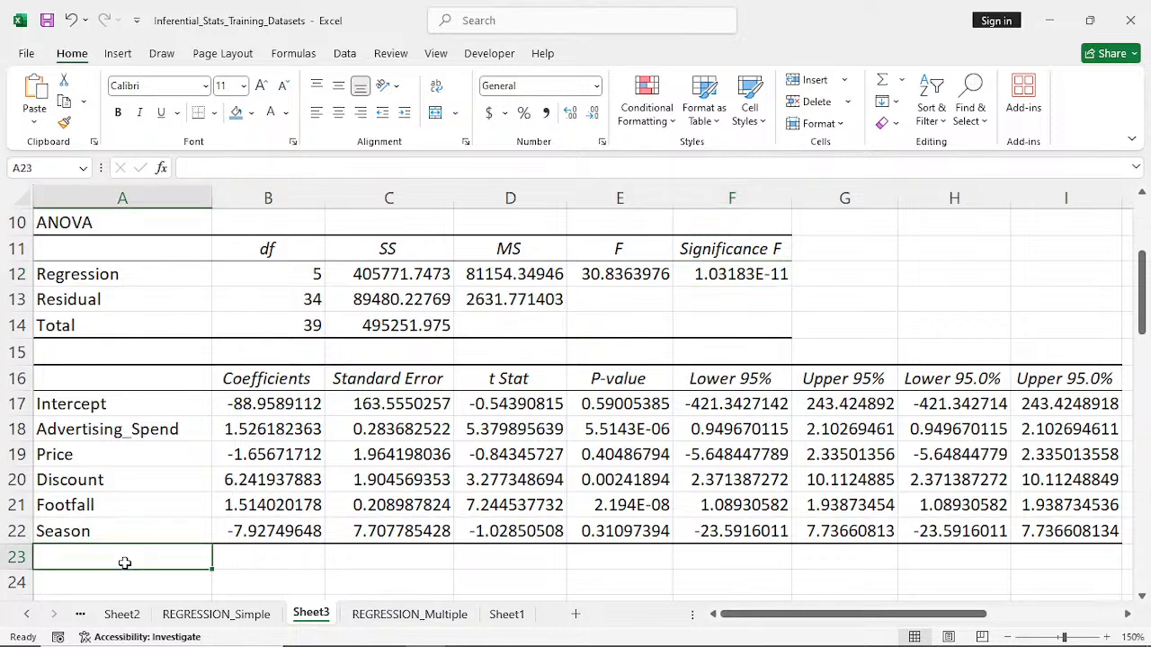
pyautogui.click(246, 559)
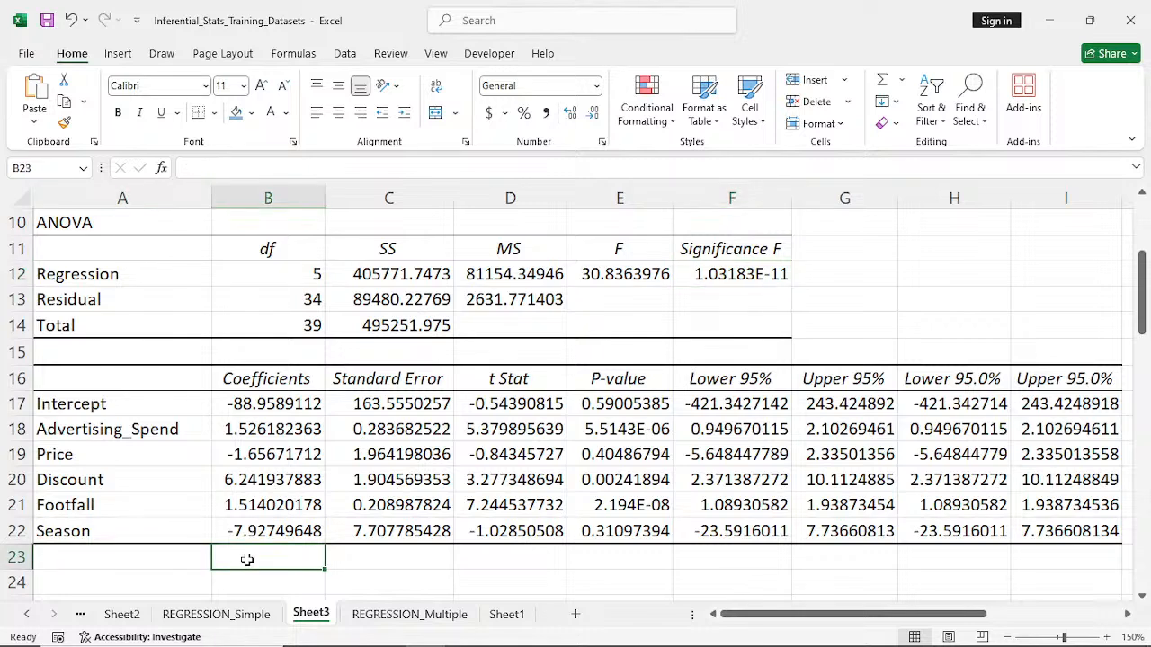
pyautogui.hotkey('ctrl', 'v')
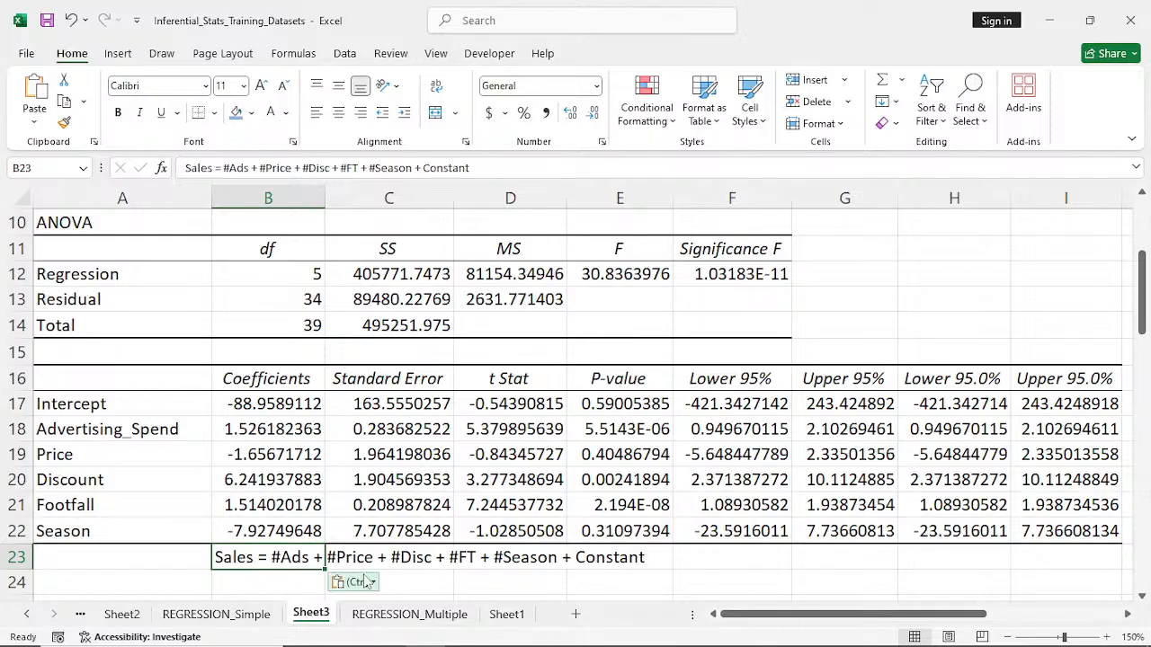
pyautogui.click(689, 580)
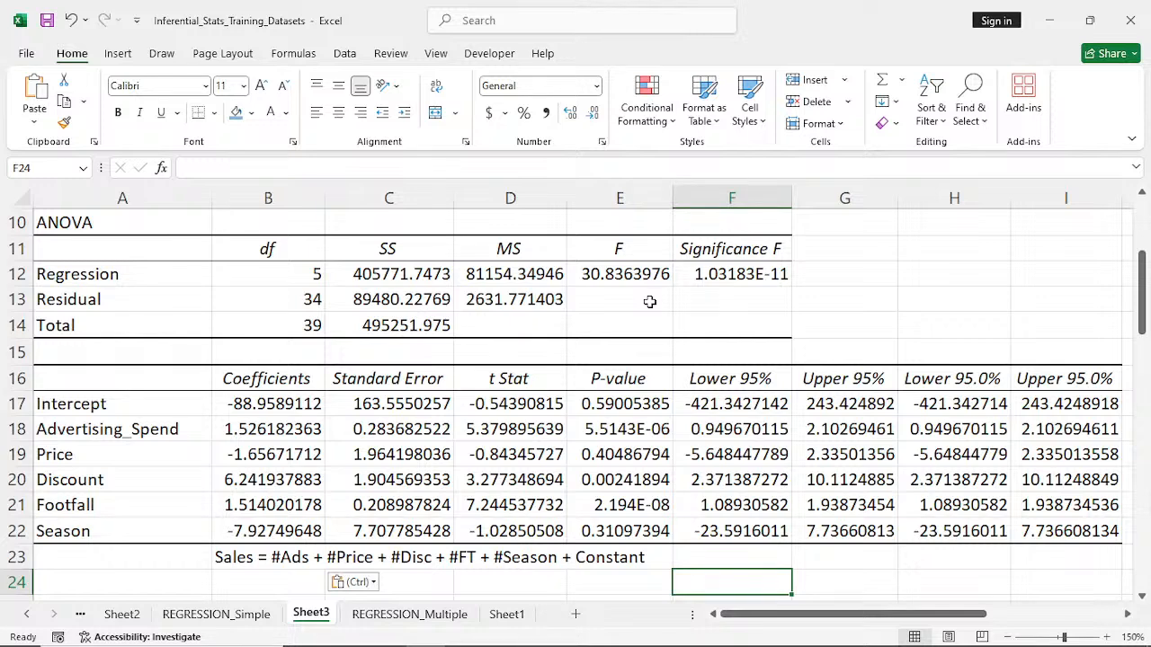
# - Review the Adjusted R Square in the regression statistics and the P-values in the coefficients table
pyautogui.scroll(2, 650, 301)
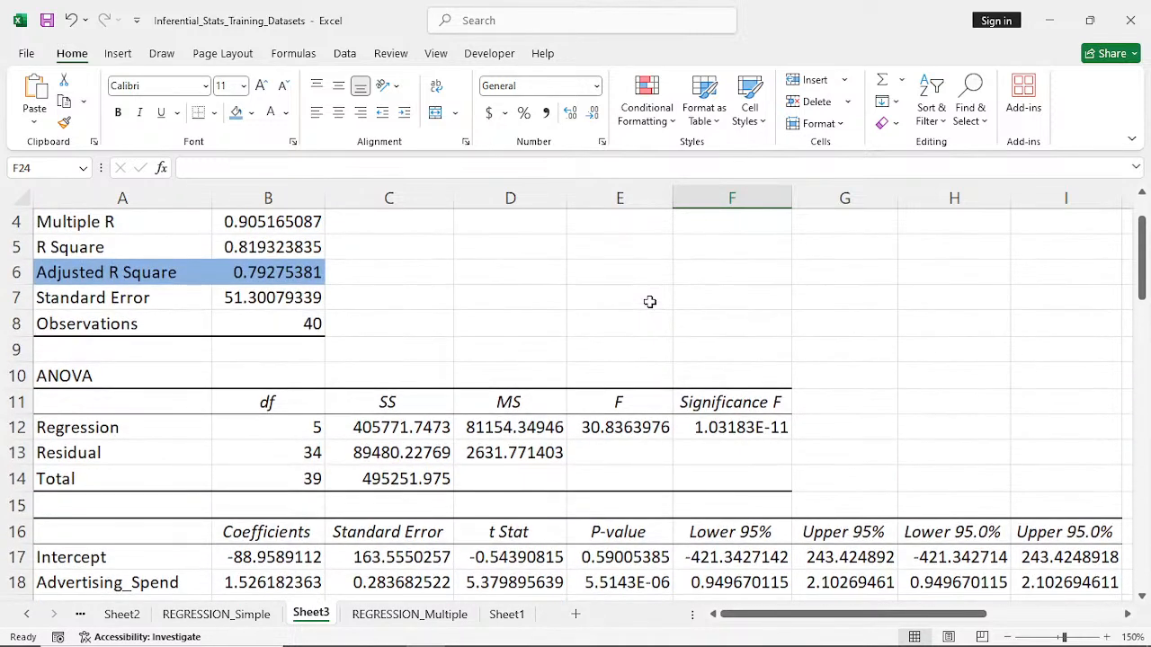
pyautogui.scroll(1, 650, 301)
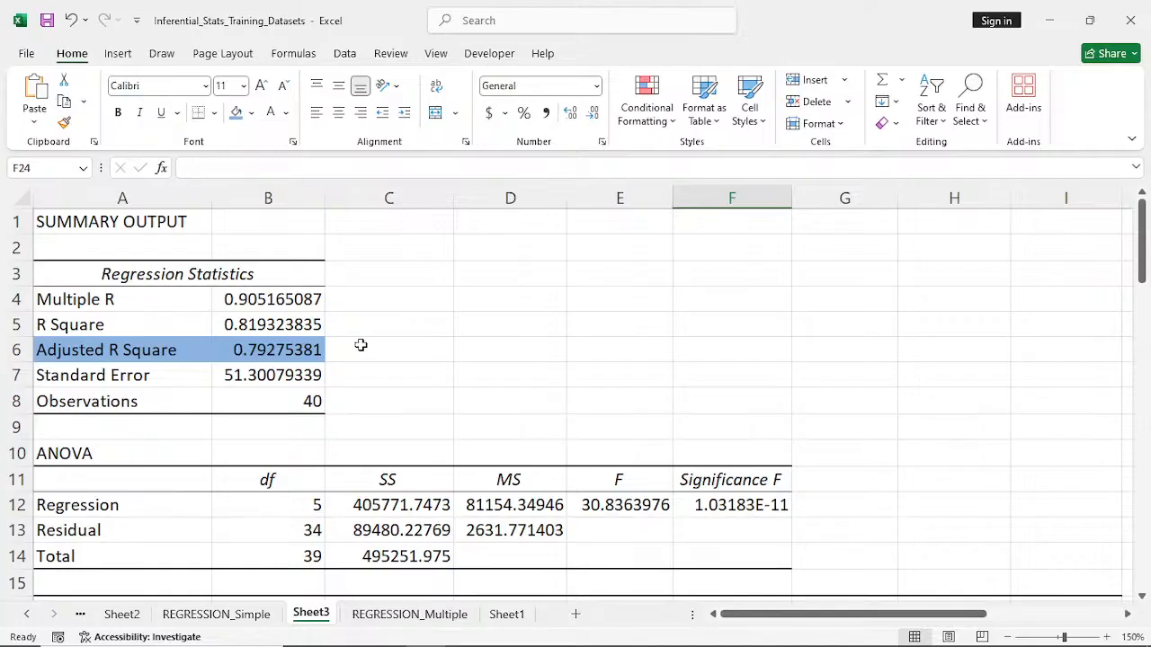
pyautogui.scroll(-3, 361, 345)
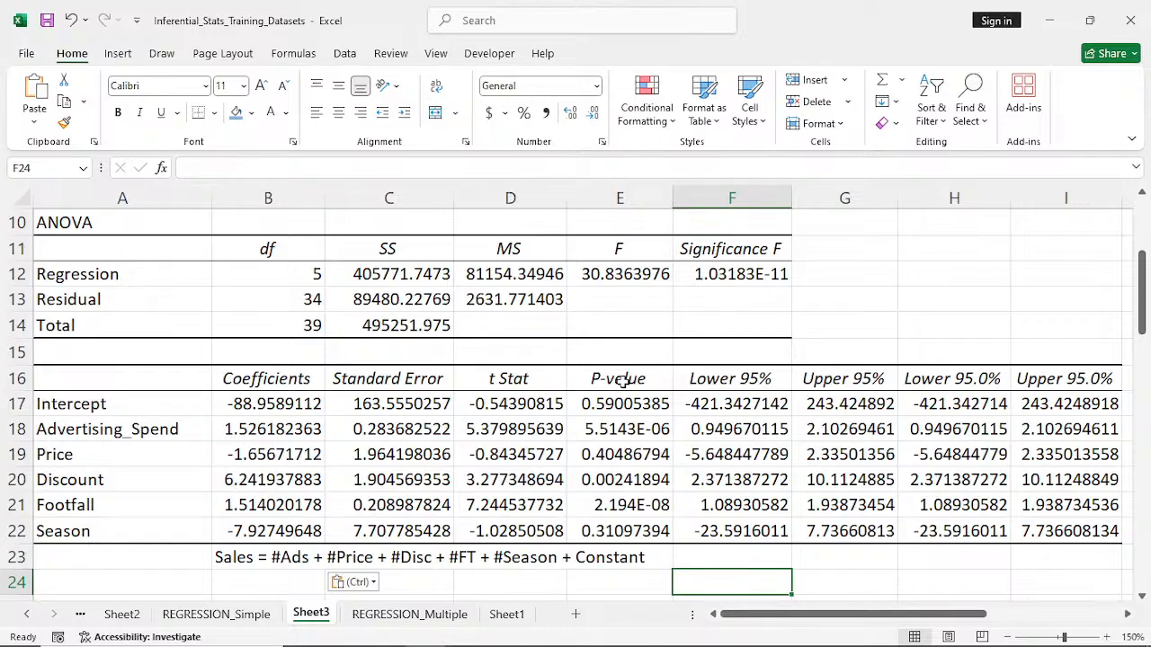
# - Review the regression statistics and ANOVA table, then examine the P-values of Price and Season in E19 and E22
pyautogui.scroll(1, 623, 381)
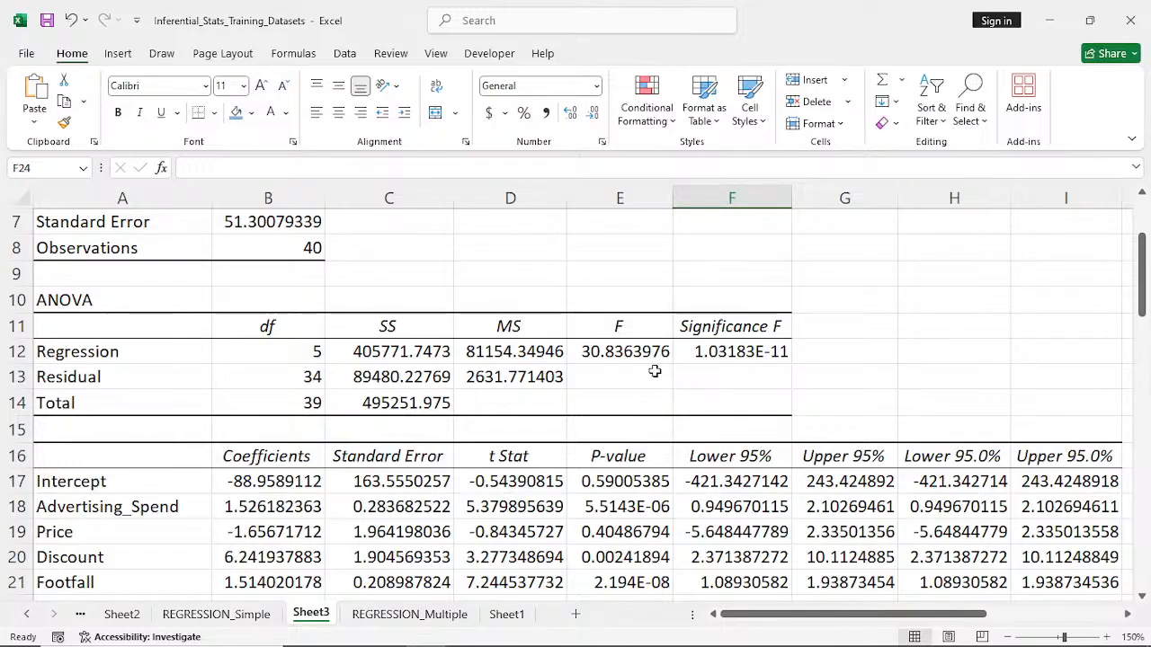
pyautogui.scroll(1, 655, 372)
pyautogui.scroll(1, 654, 371)
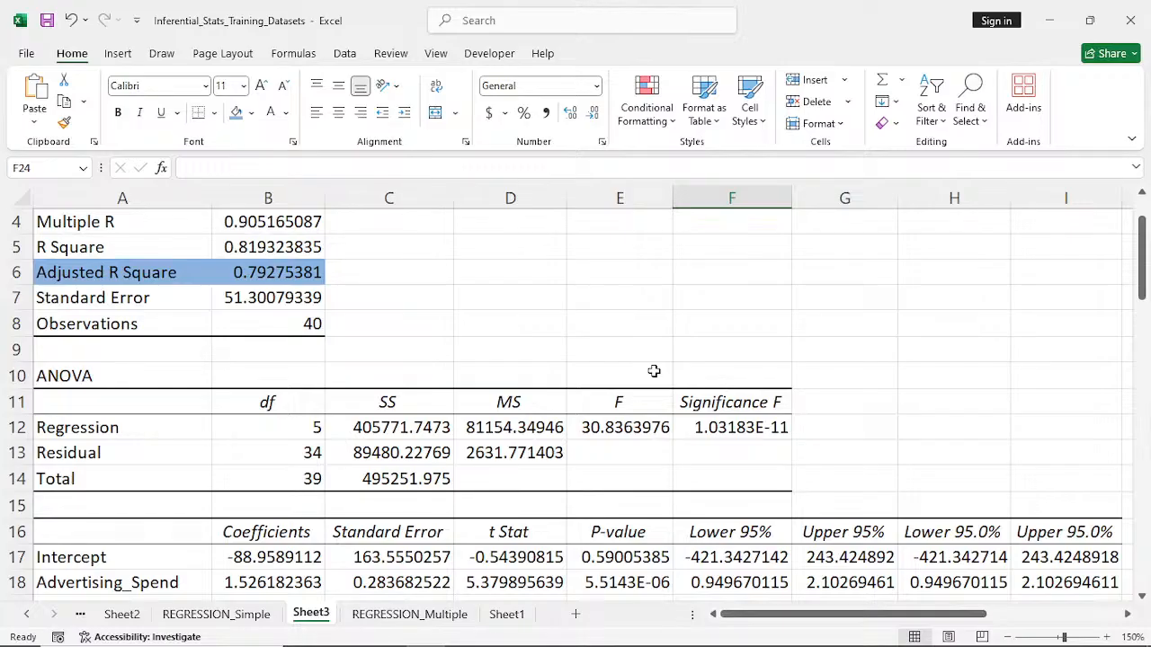
pyautogui.scroll(1, 654, 371)
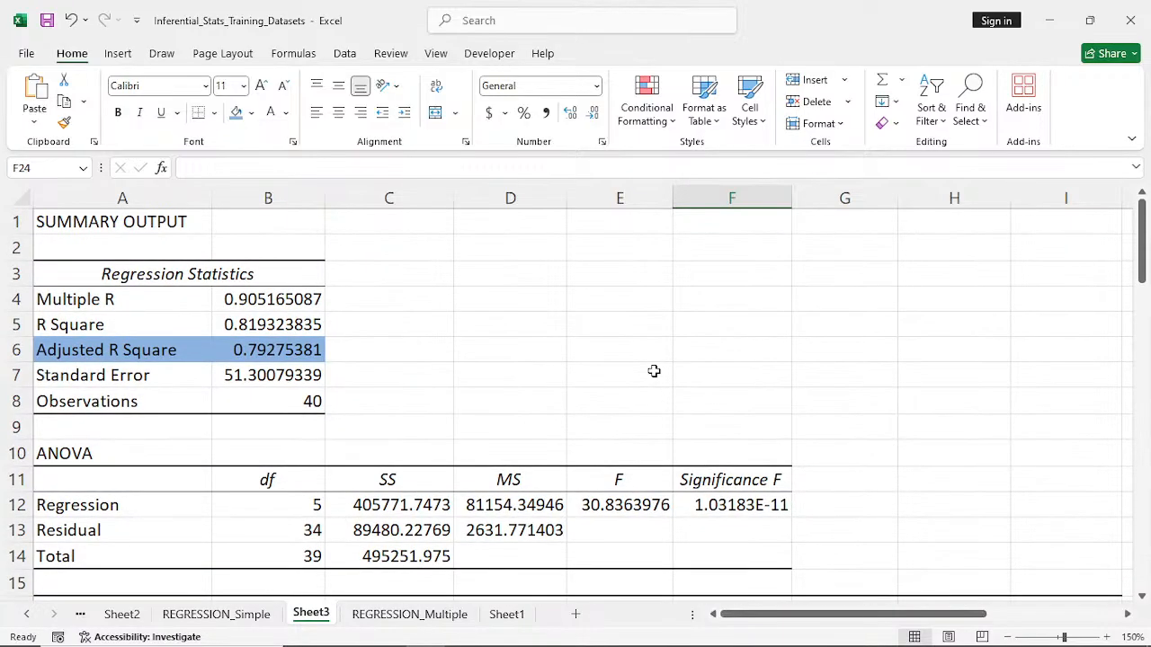
pyautogui.scroll(-1, 654, 372)
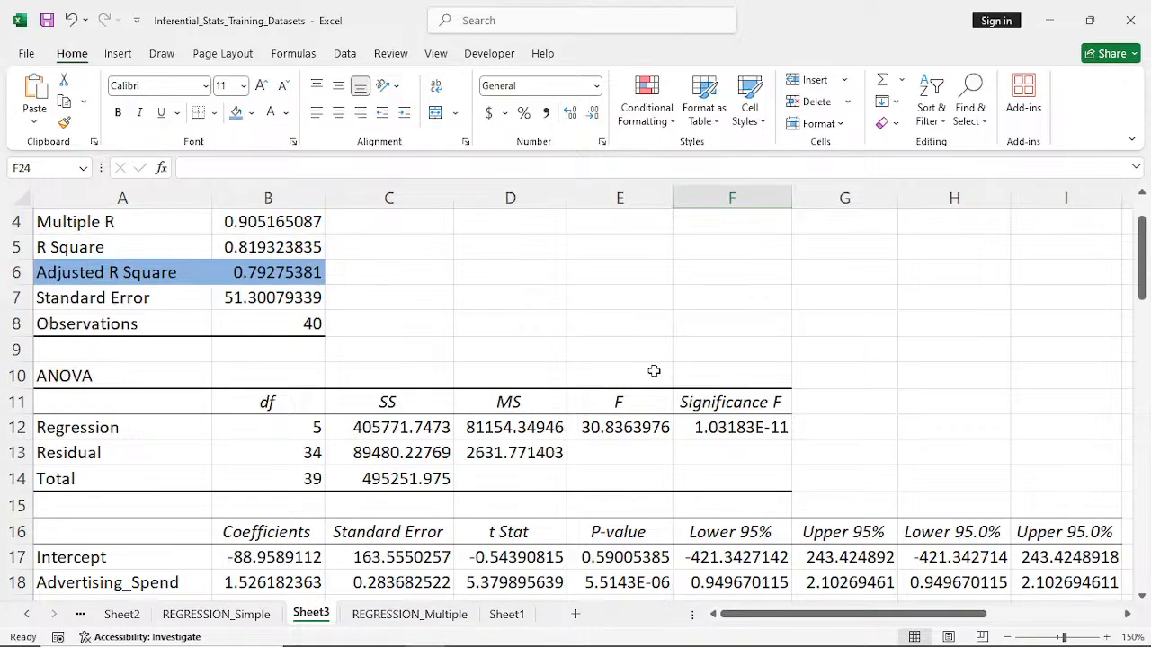
pyautogui.scroll(-1, 654, 372)
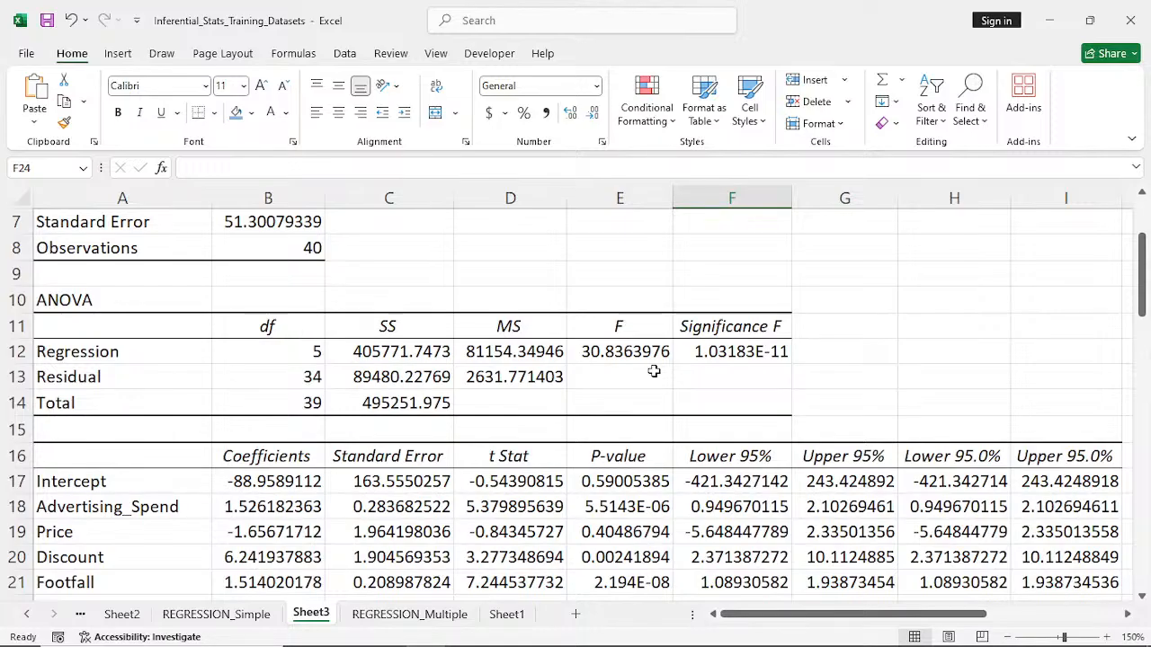
pyautogui.scroll(-1, 654, 372)
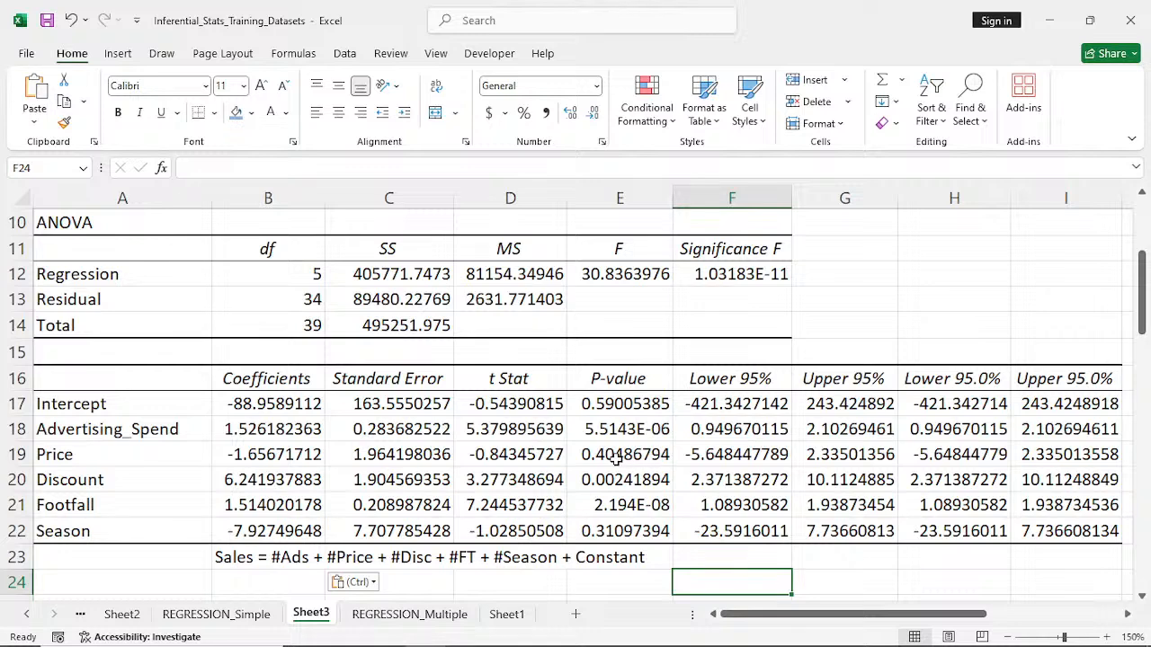
pyautogui.click(578, 457)
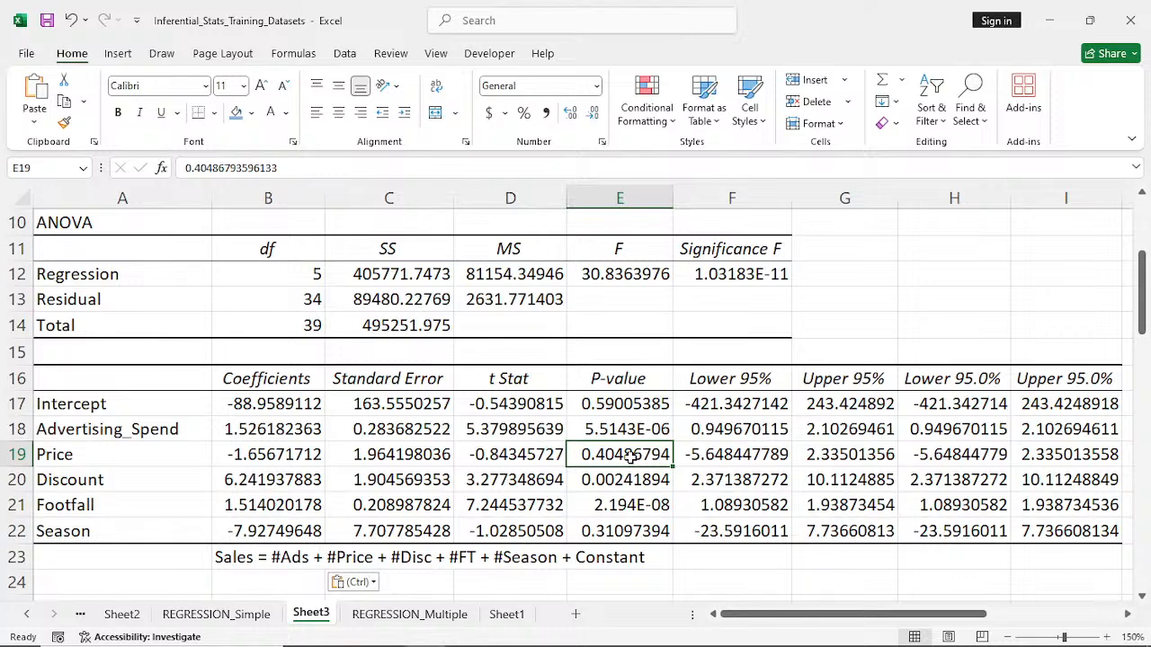
pyautogui.click(617, 534)
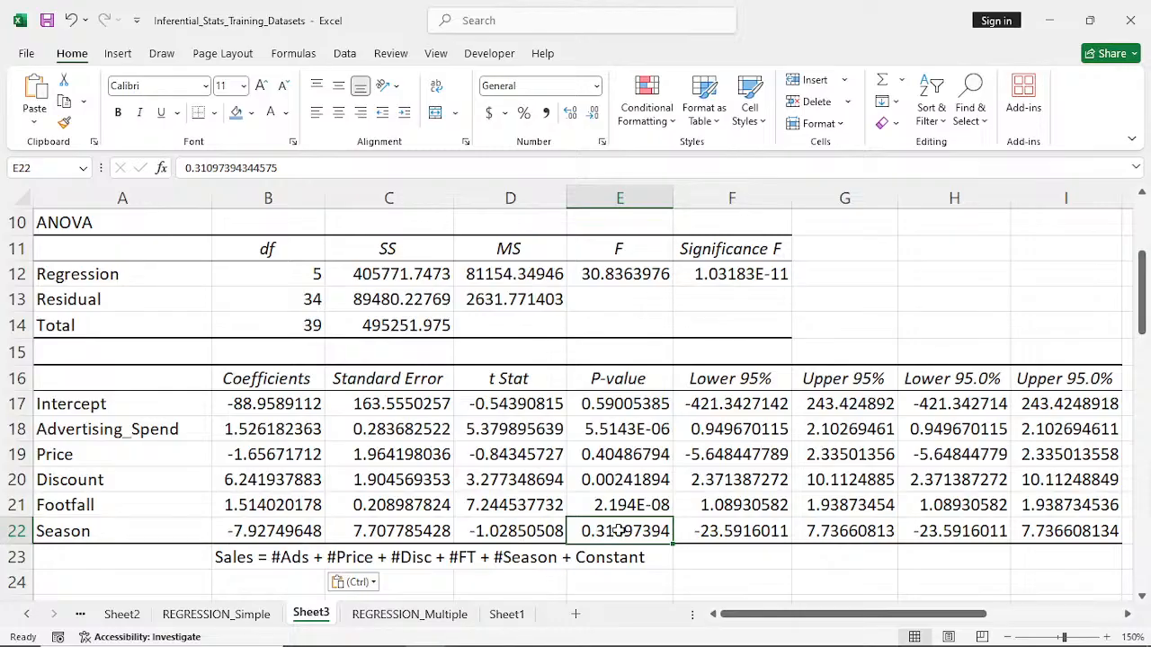
# - On REGRESSION_Multiple, start a SUMIF formula in K12 beside Summer, using the Season codes $G$7:$G$46 as the criteria range
pyautogui.click(409, 614)
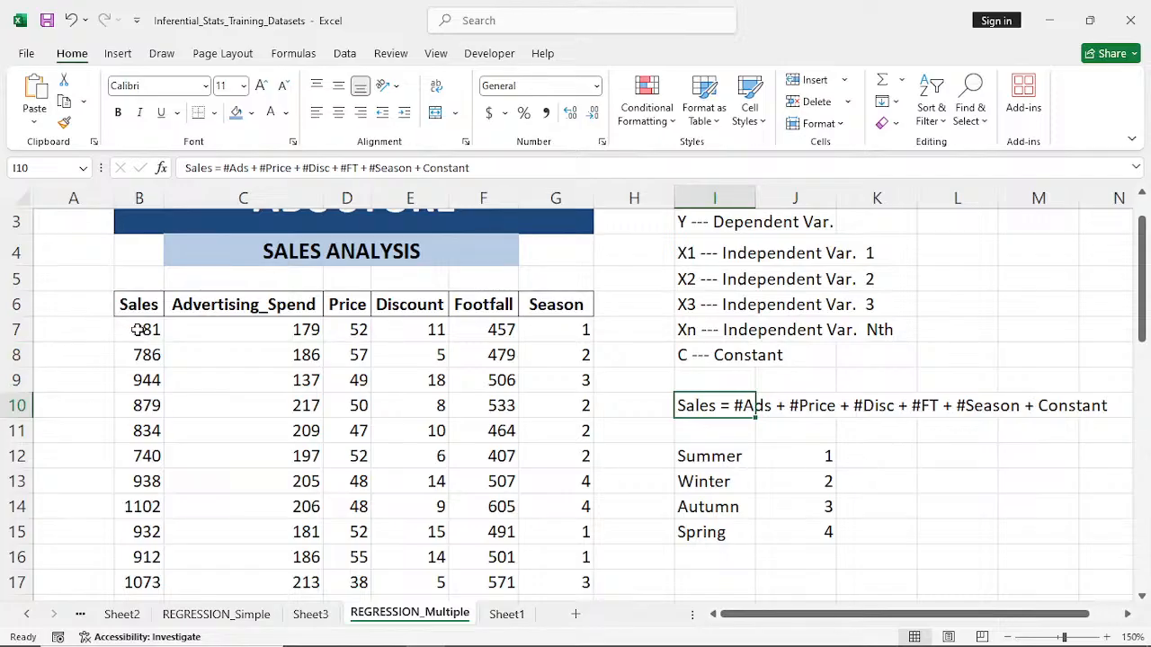
pyautogui.click(900, 457)
pyautogui.write('=')
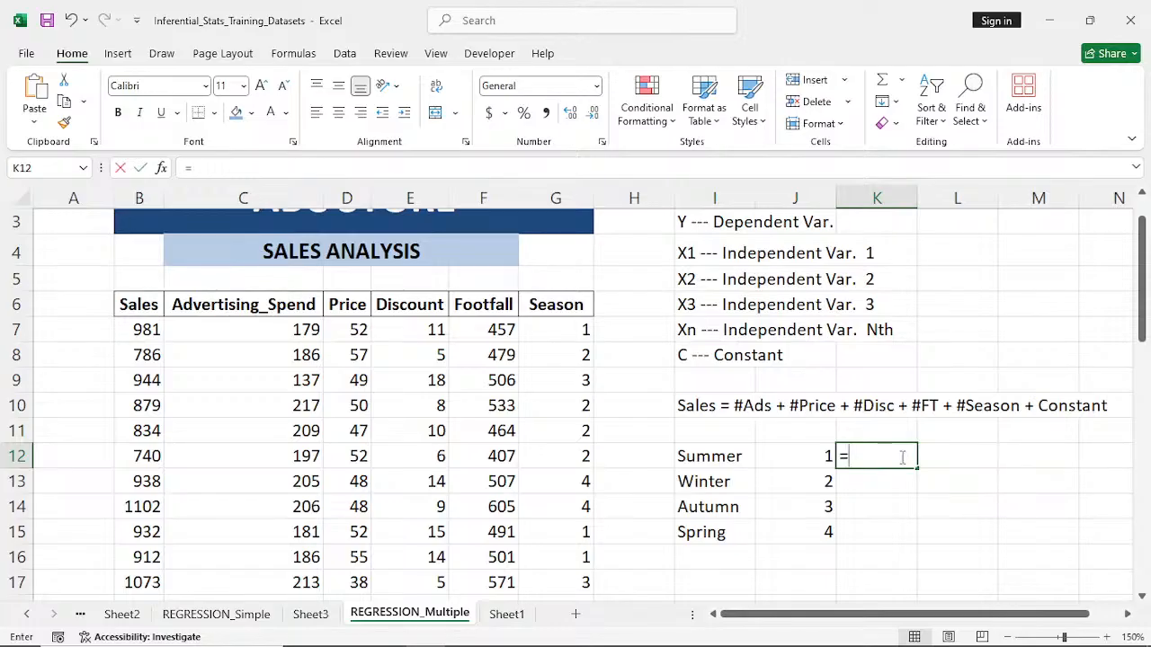
pyautogui.write('s')
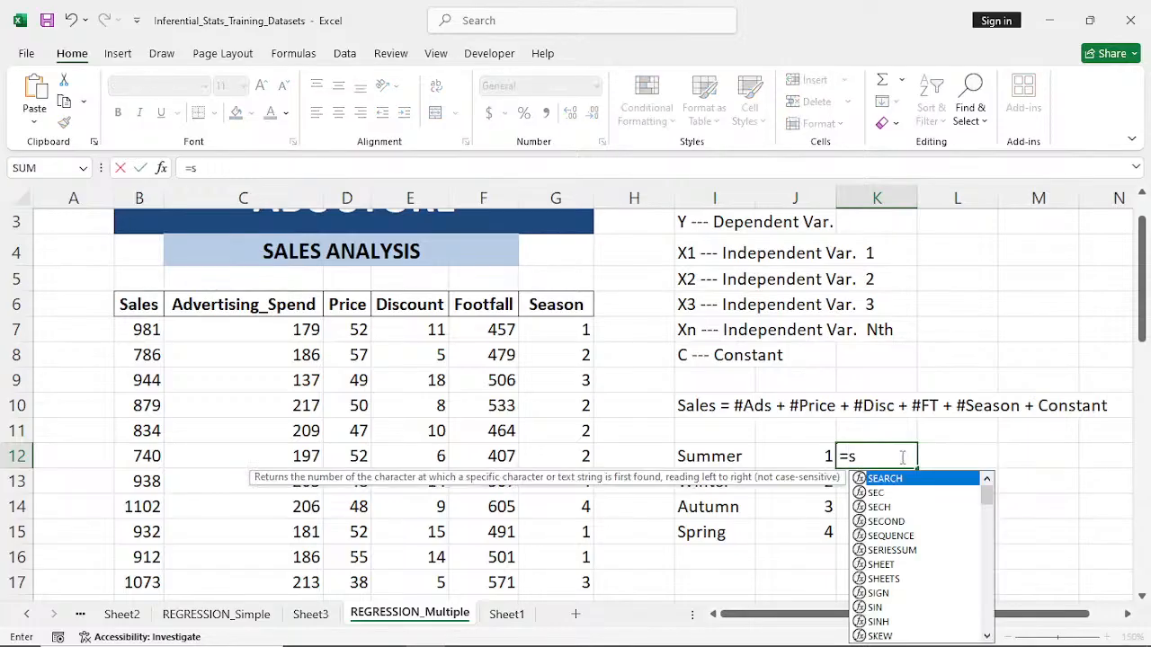
pyautogui.write('um')
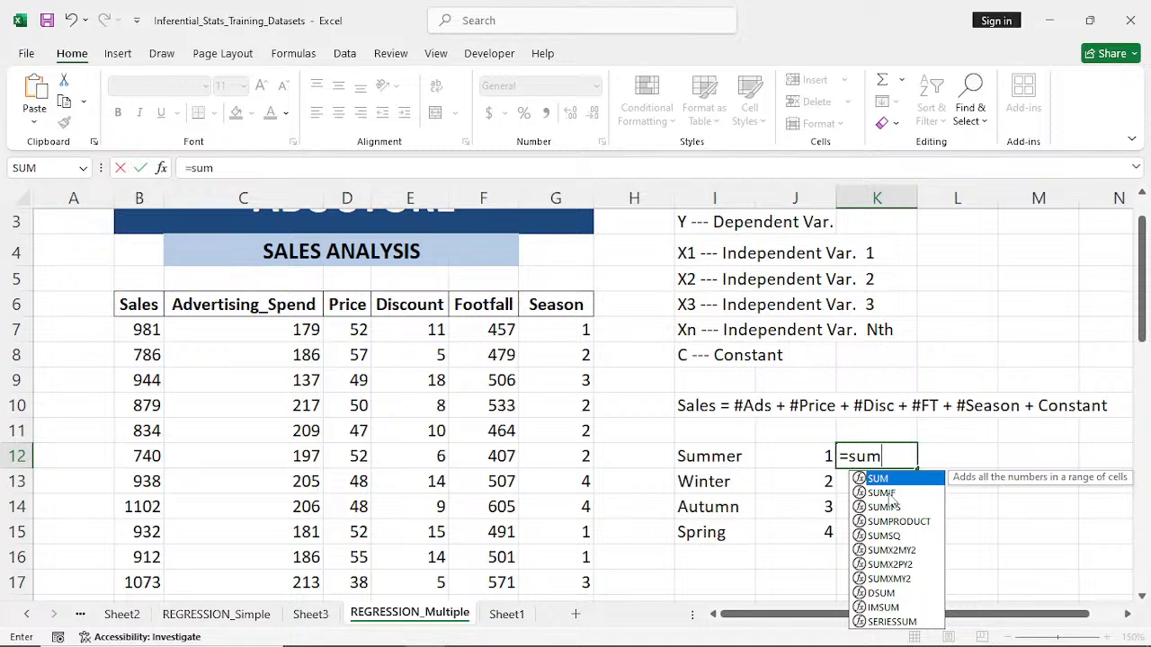
pyautogui.doubleClick(883, 494)
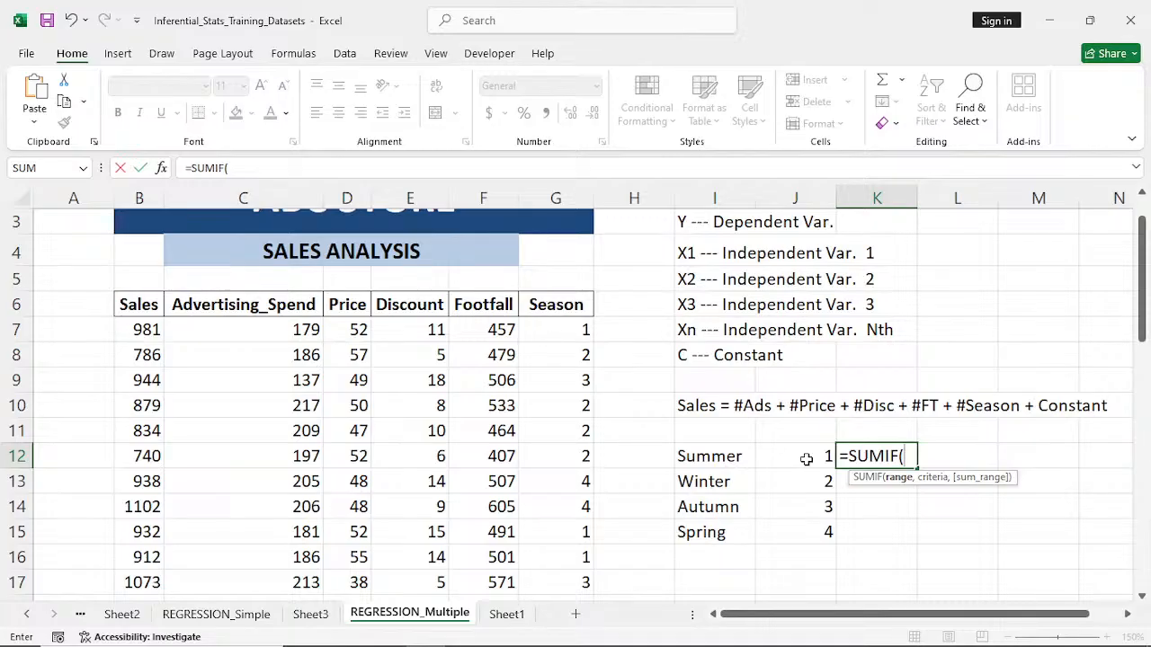
pyautogui.click(556, 332)
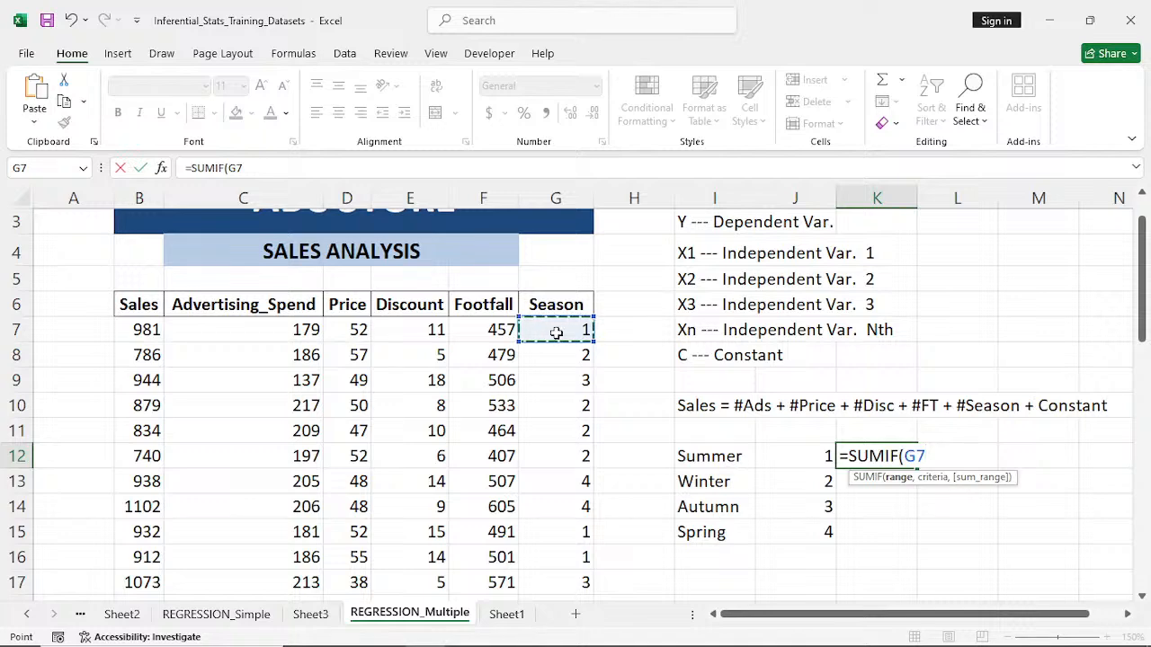
pyautogui.hotkey('ctrl', 'shift', 'Down')
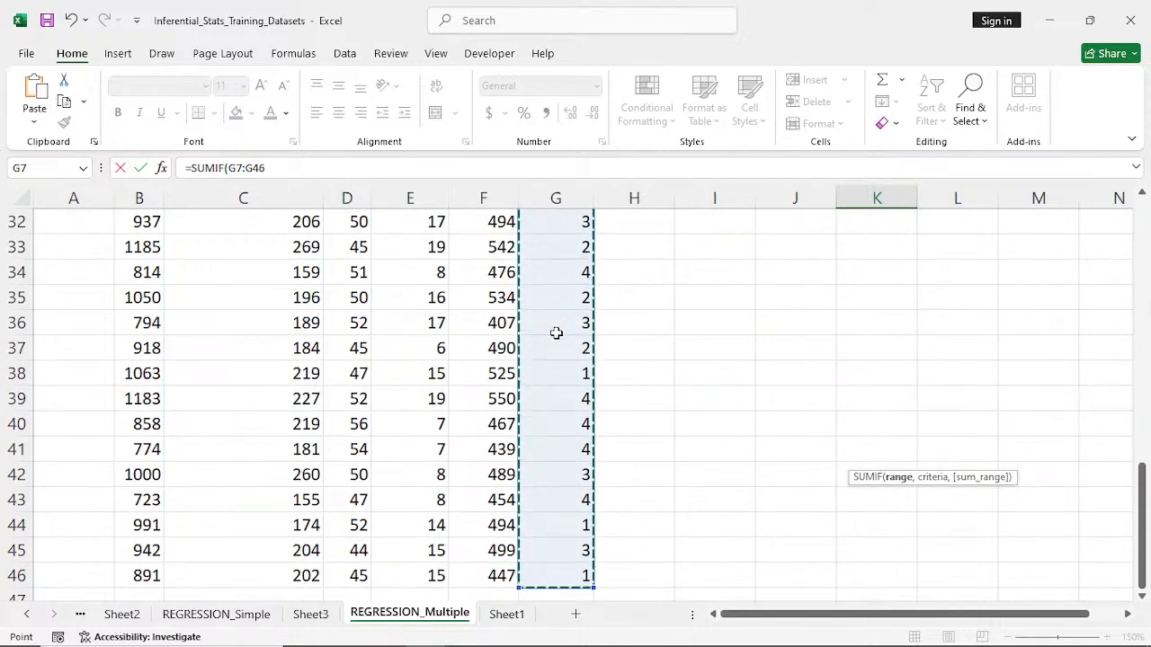
pyautogui.hotkey('ctrl', 'BackSpace')
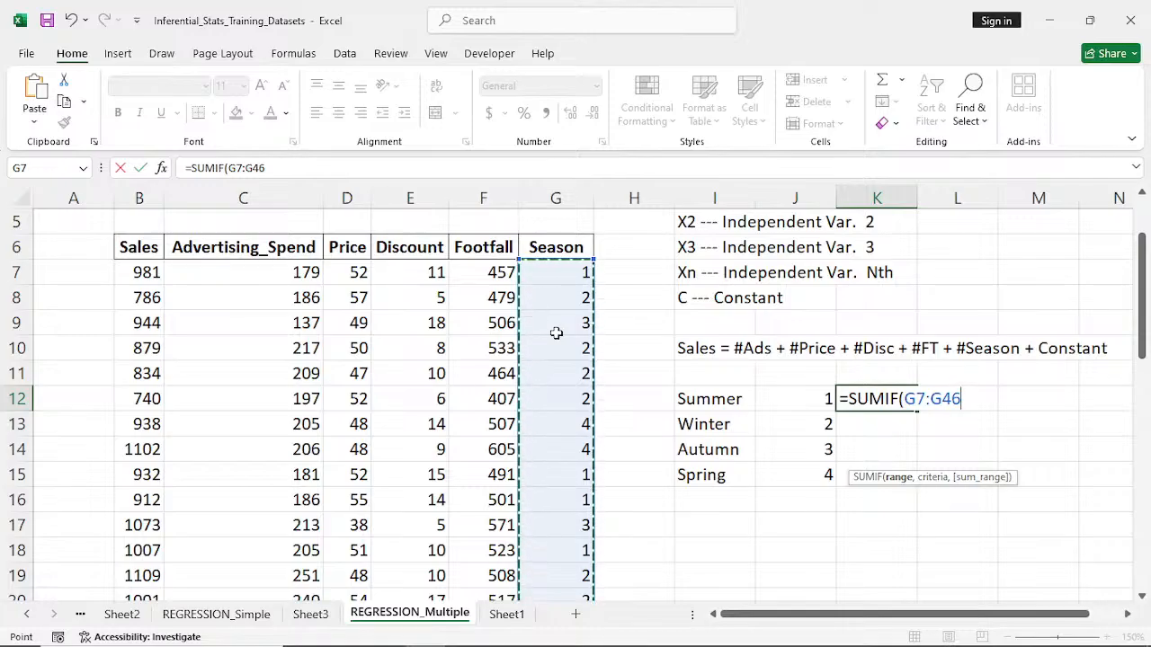
pyautogui.press('F4')
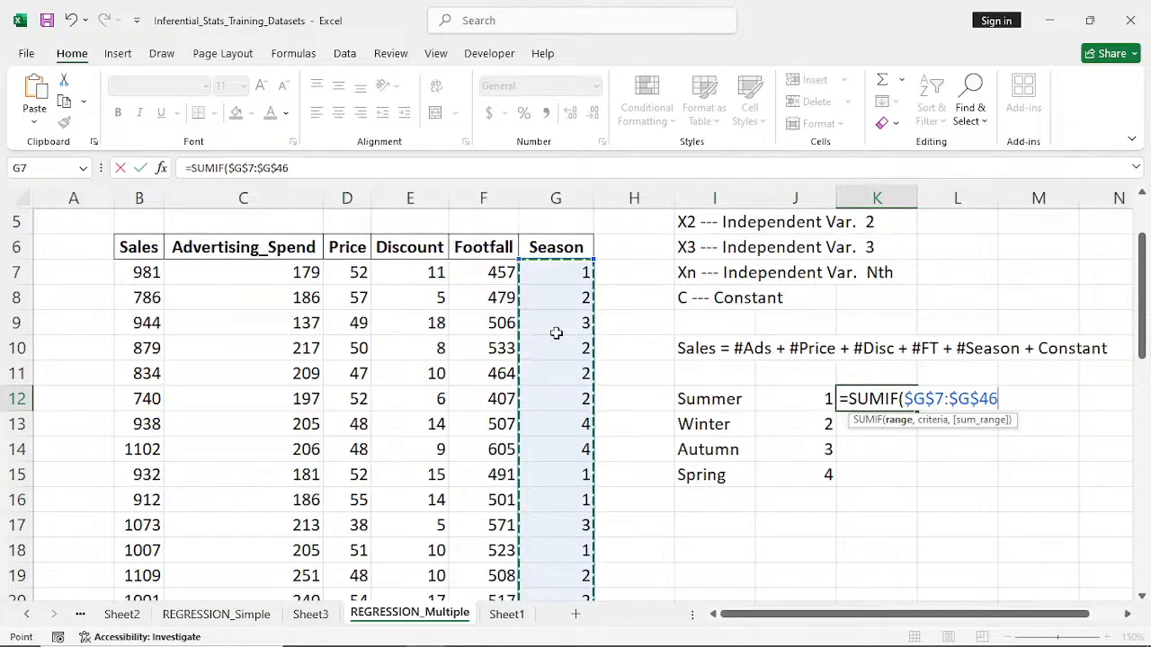
# - Complete the SUMIF in K12 with criterion 1 and the Sales values $B$7:$B$46 as the sum range
pyautogui.write(',')
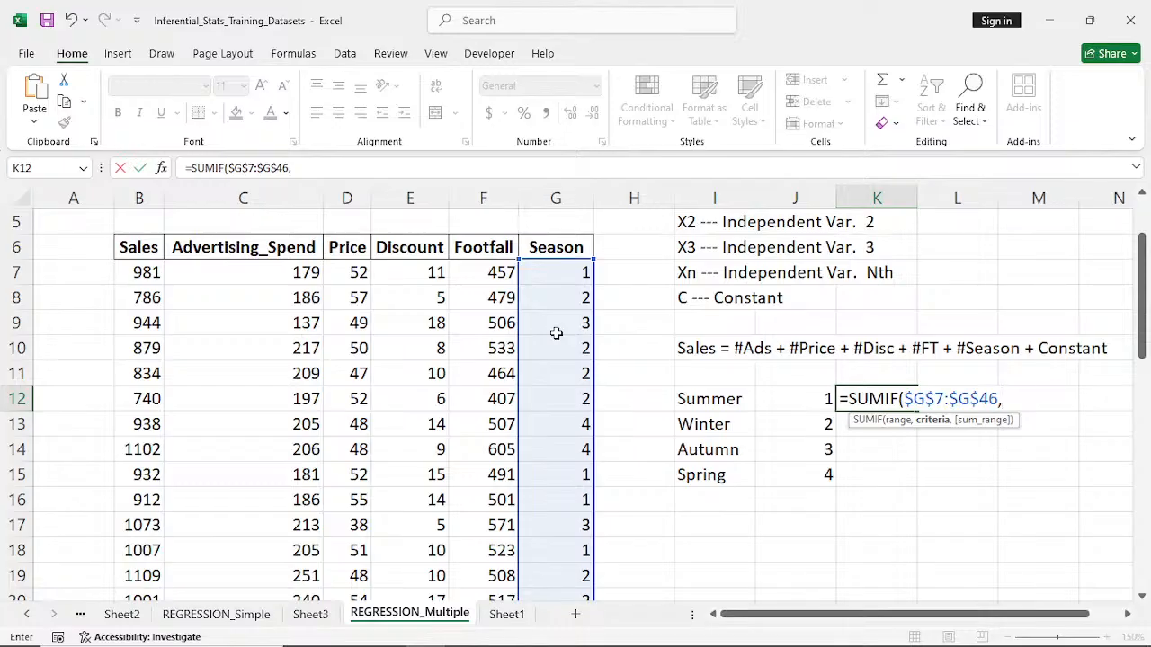
pyautogui.write('1,')
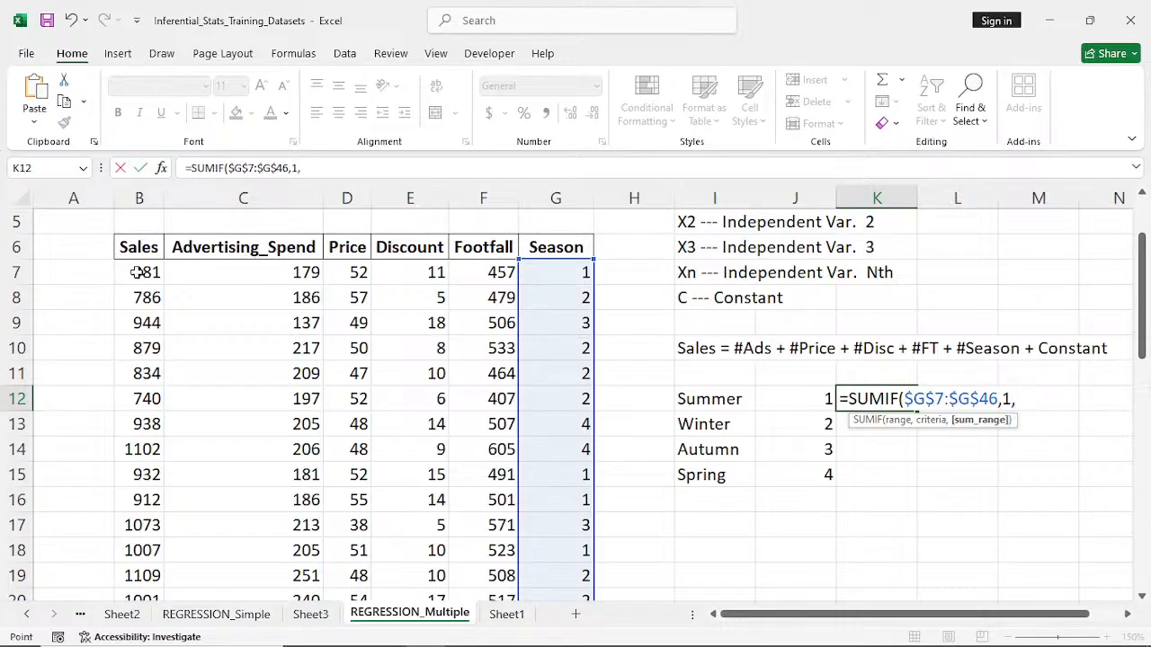
pyautogui.click(137, 272)
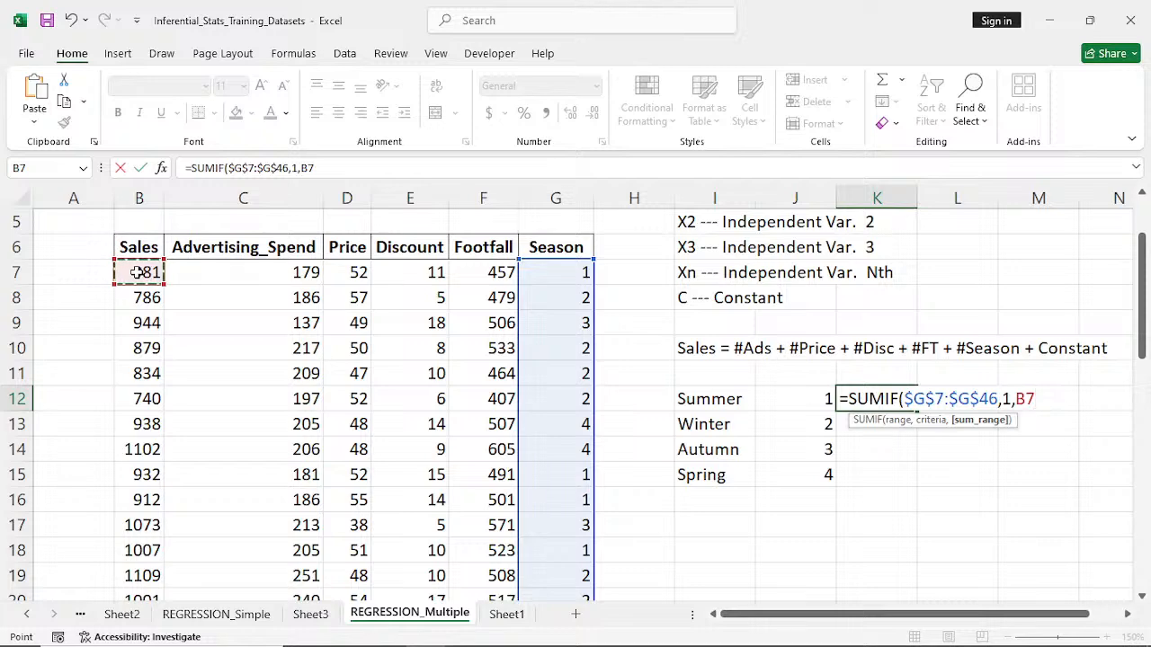
pyautogui.hotkey('ctrl', 'shift', 'Down')
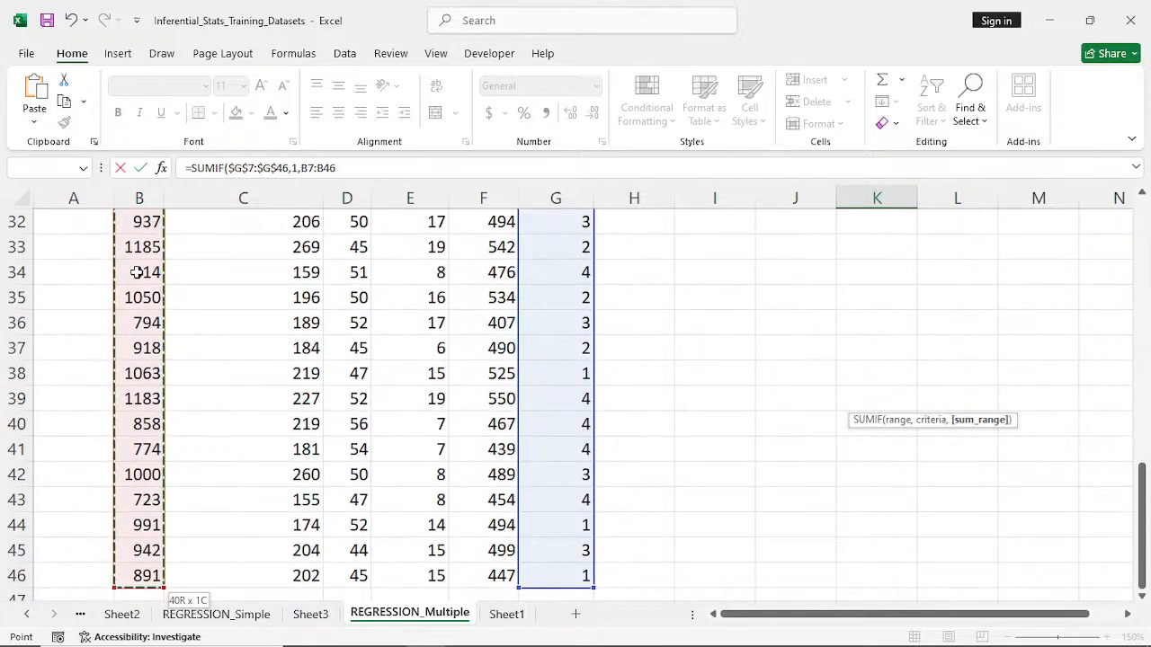
pyautogui.hotkey('ctrl', 'BackSpace')
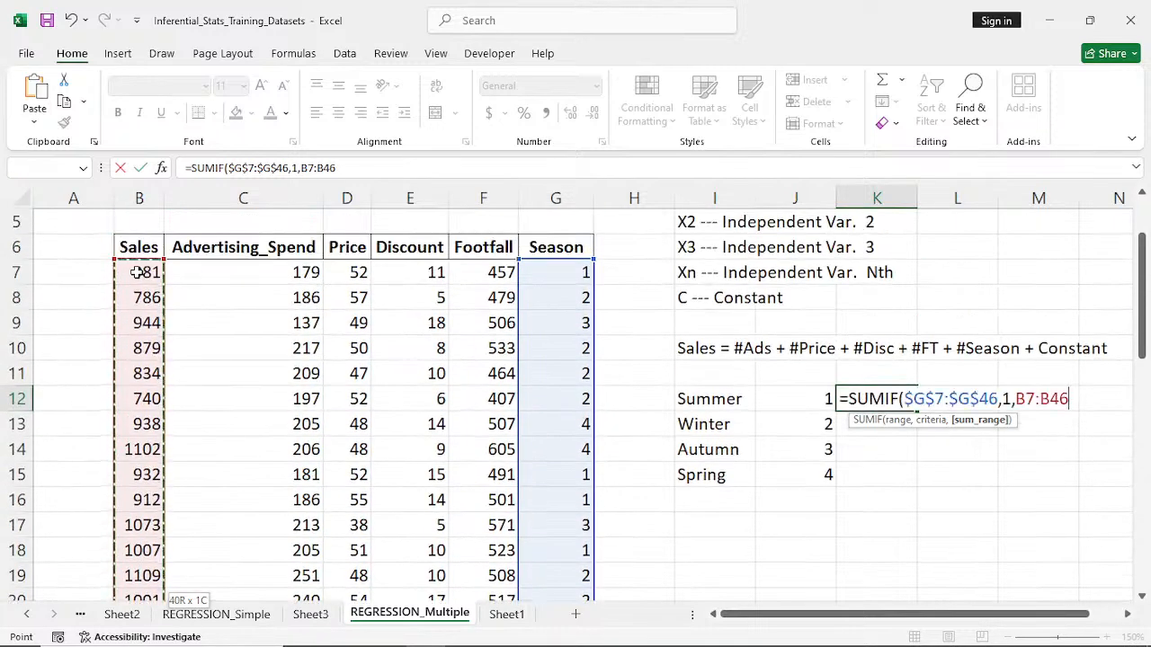
pyautogui.press('F4')
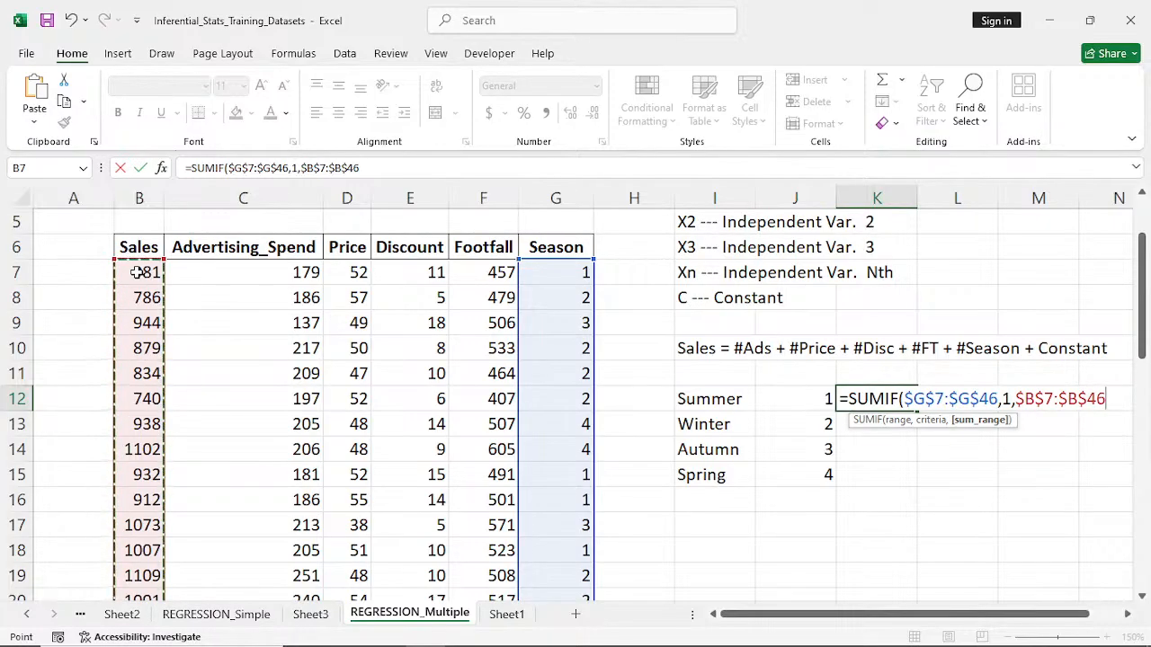
pyautogui.press('Return')
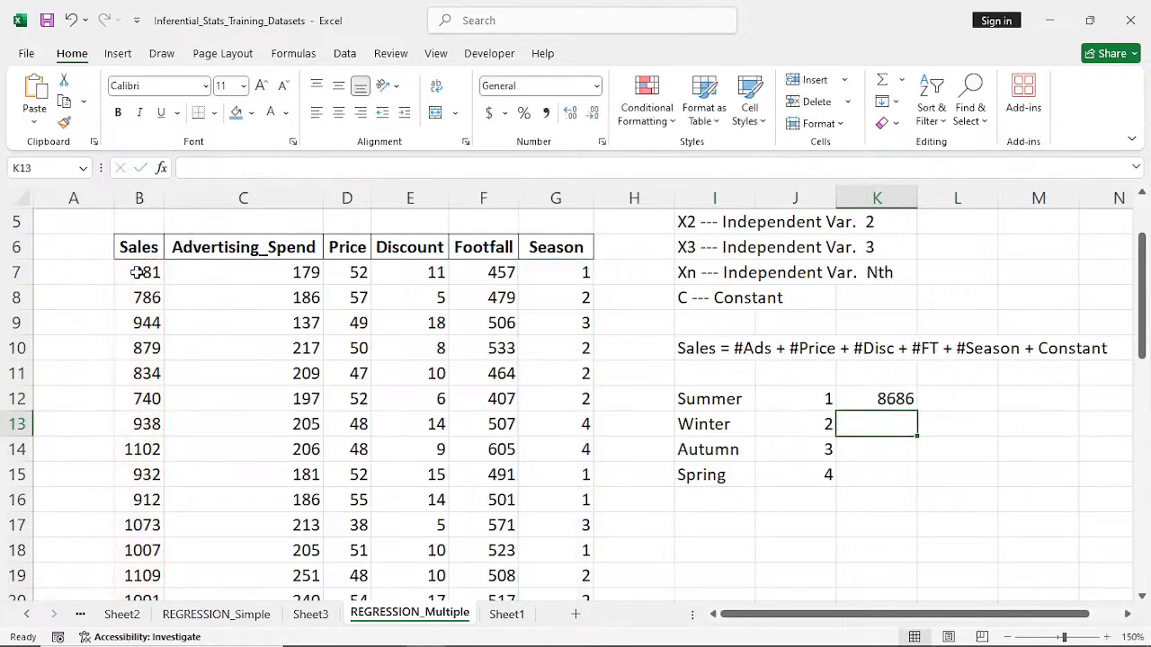
# - Fill the SUMIF formula from K12 down to K15 and inspect the formulas in K12 and K13
pyautogui.click(894, 399)
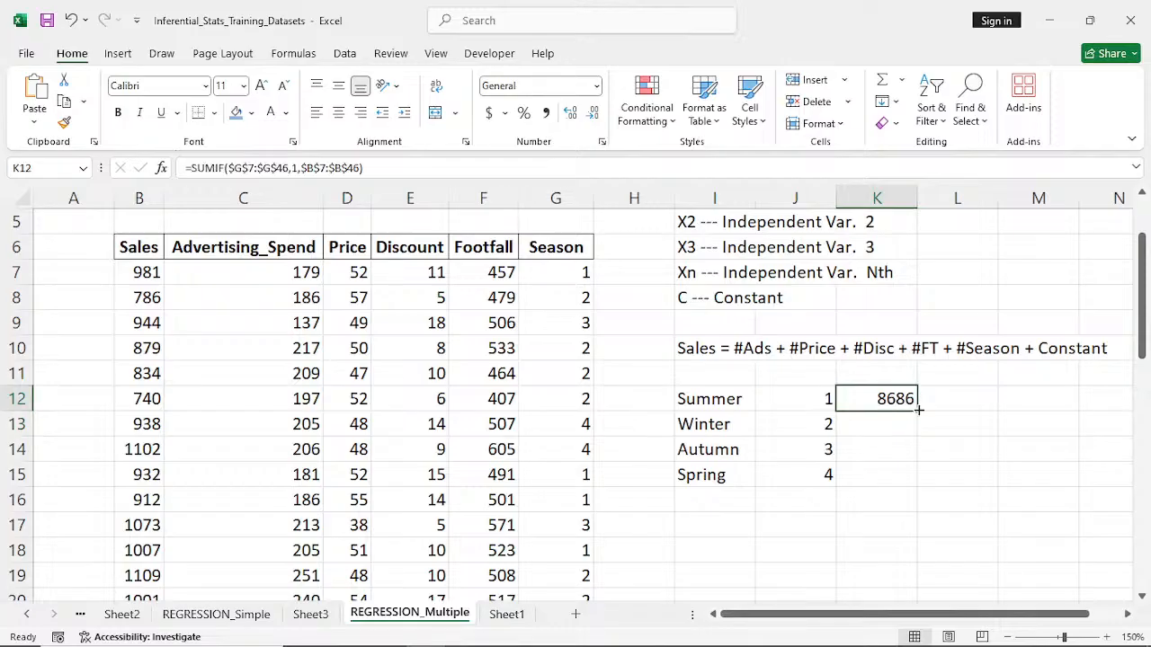
pyautogui.moveTo(918, 410); pyautogui.dragTo(922, 479)
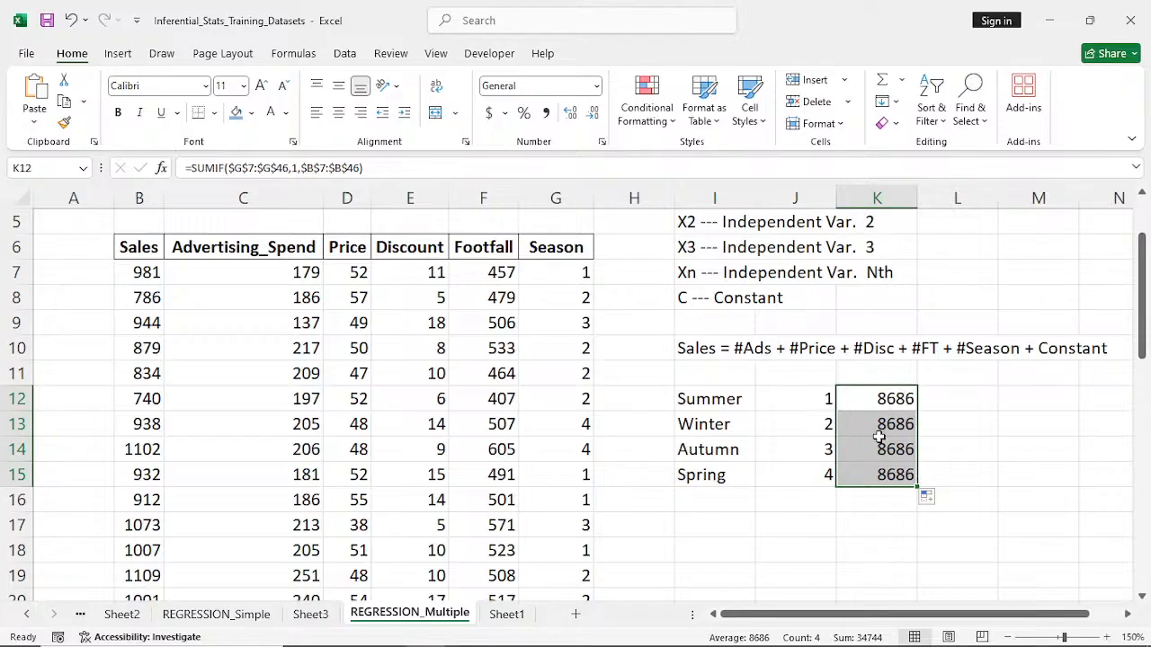
pyautogui.click(881, 429)
pyautogui.doubleClick(890, 398)
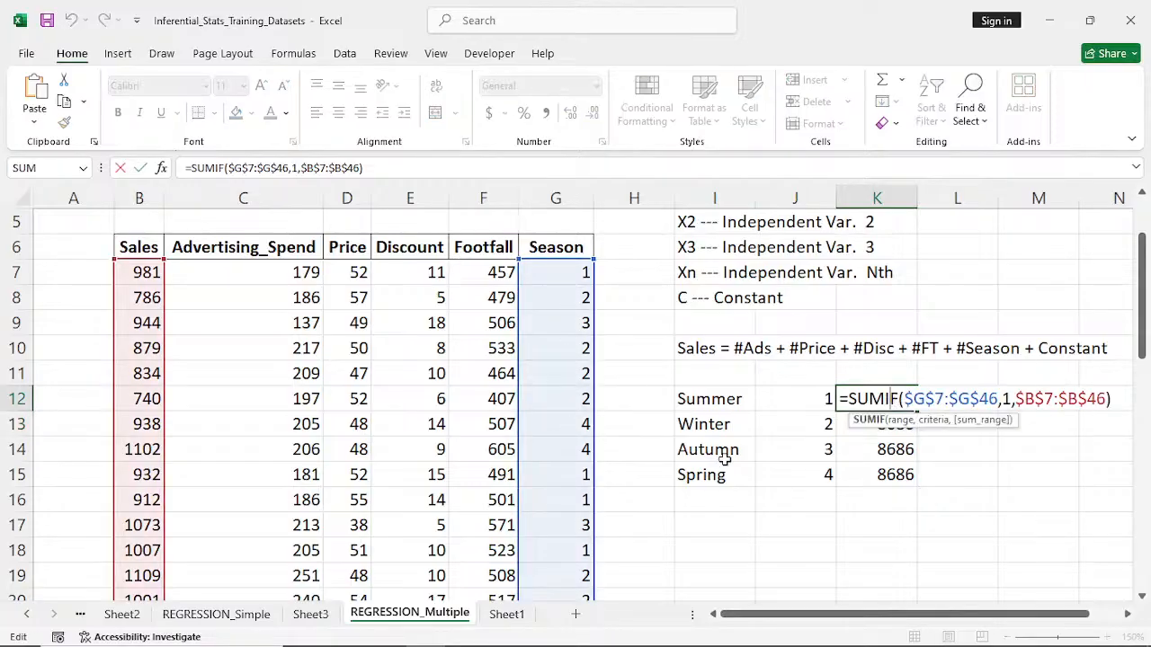
pyautogui.press('Return')
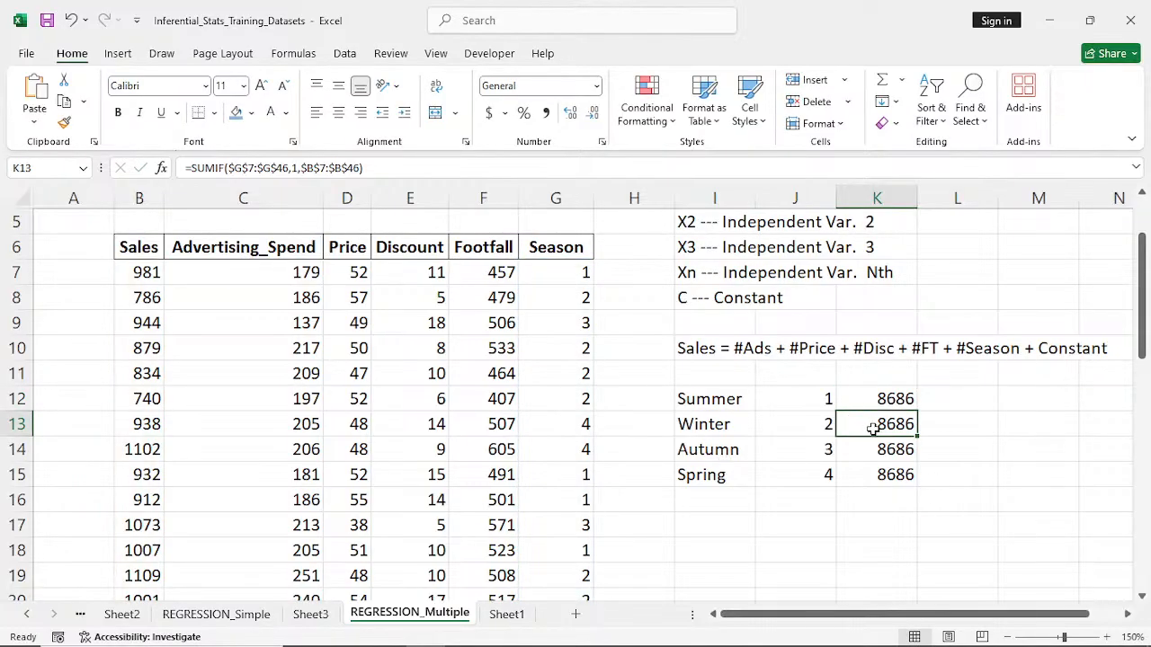
pyautogui.doubleClick(874, 429)
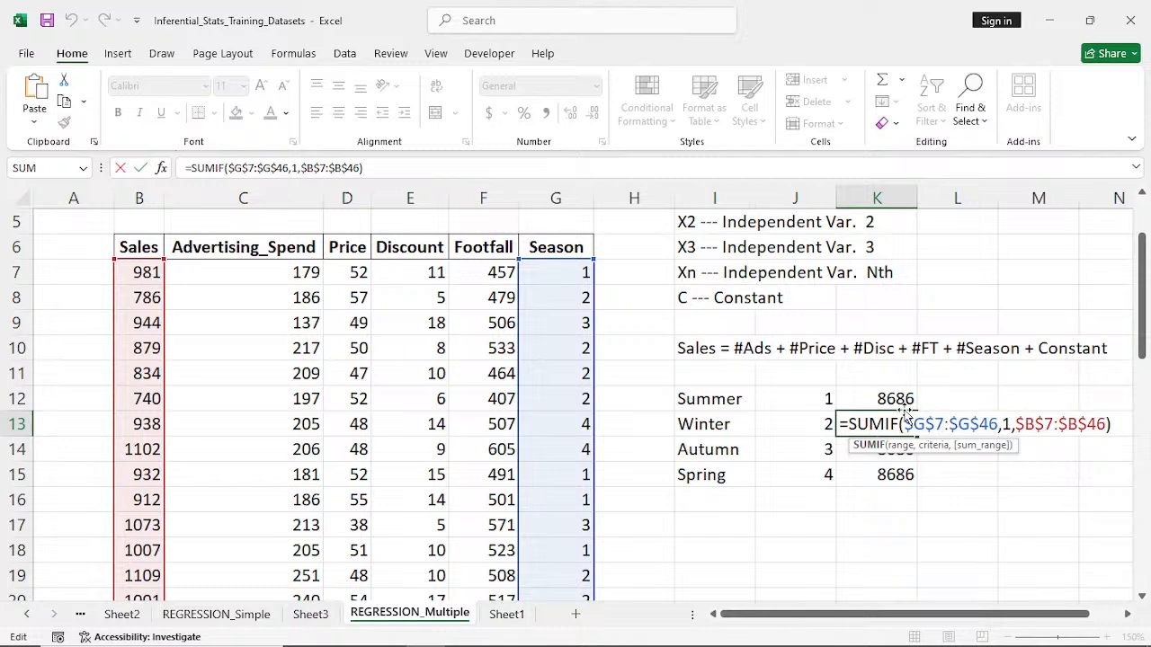
# - Replace the fixed criterion 1 in the K12 SUMIF formula with a relative reference to the season code in J12
pyautogui.click(904, 399)
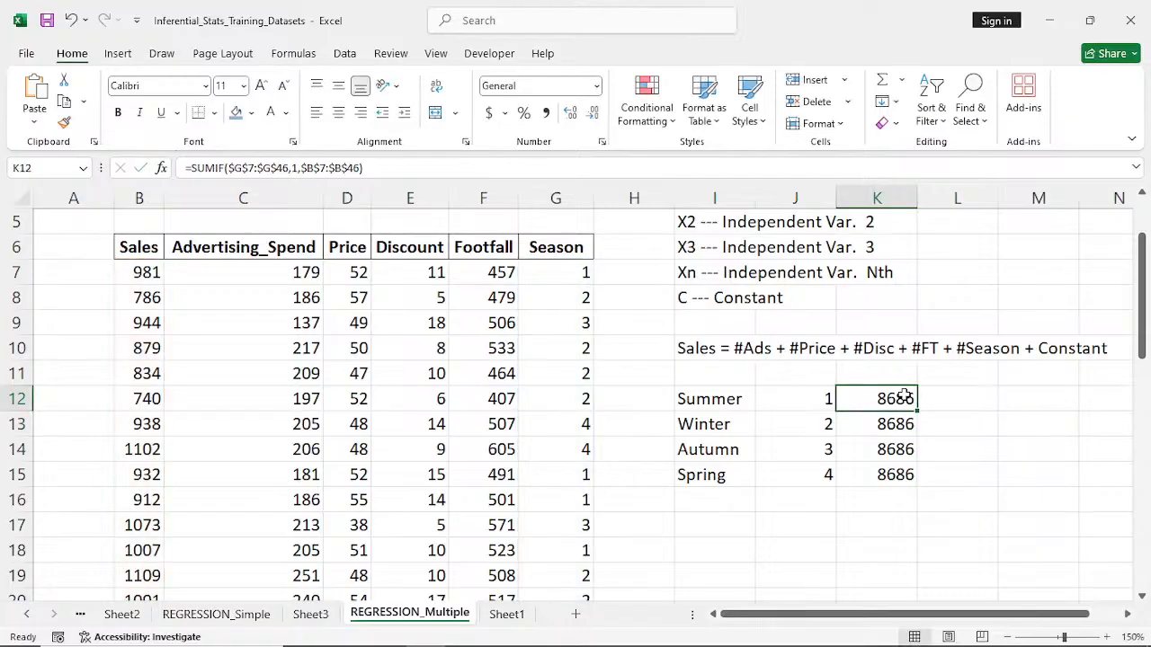
pyautogui.doubleClick(905, 398)
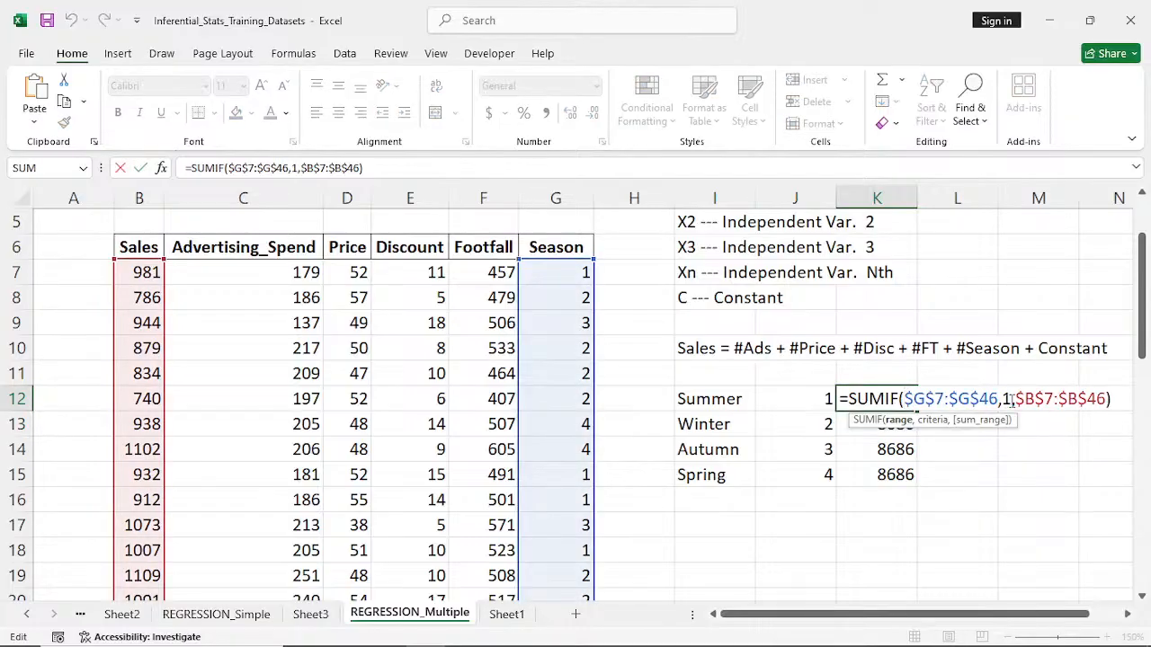
pyautogui.click(1012, 401)
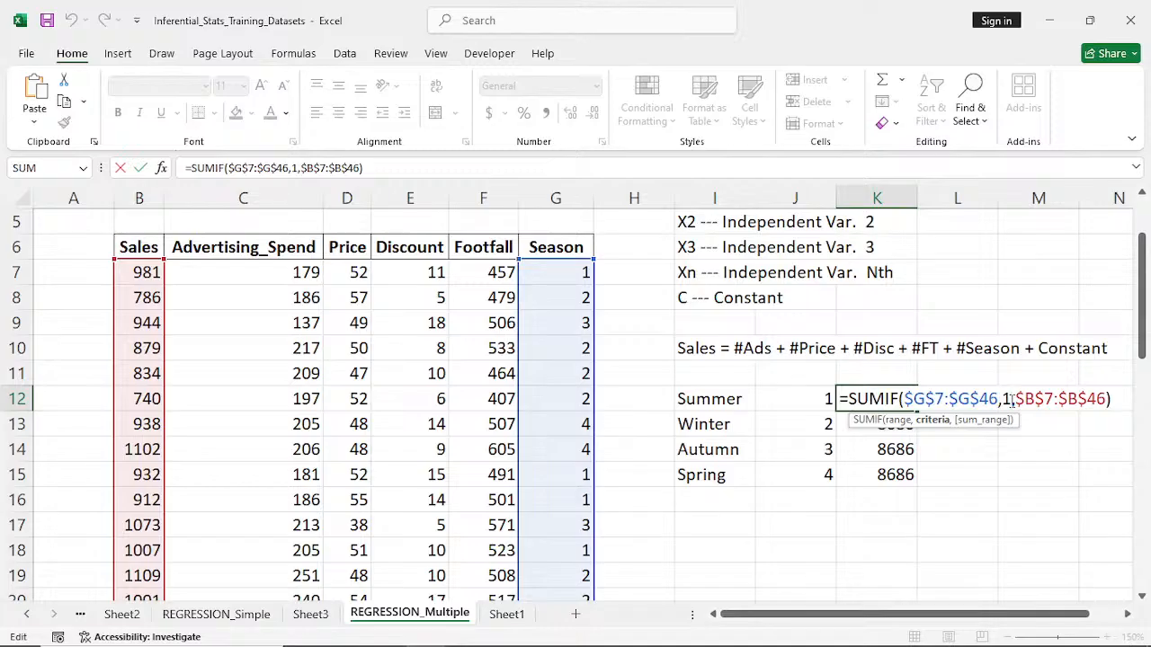
pyautogui.press('BackSpace')
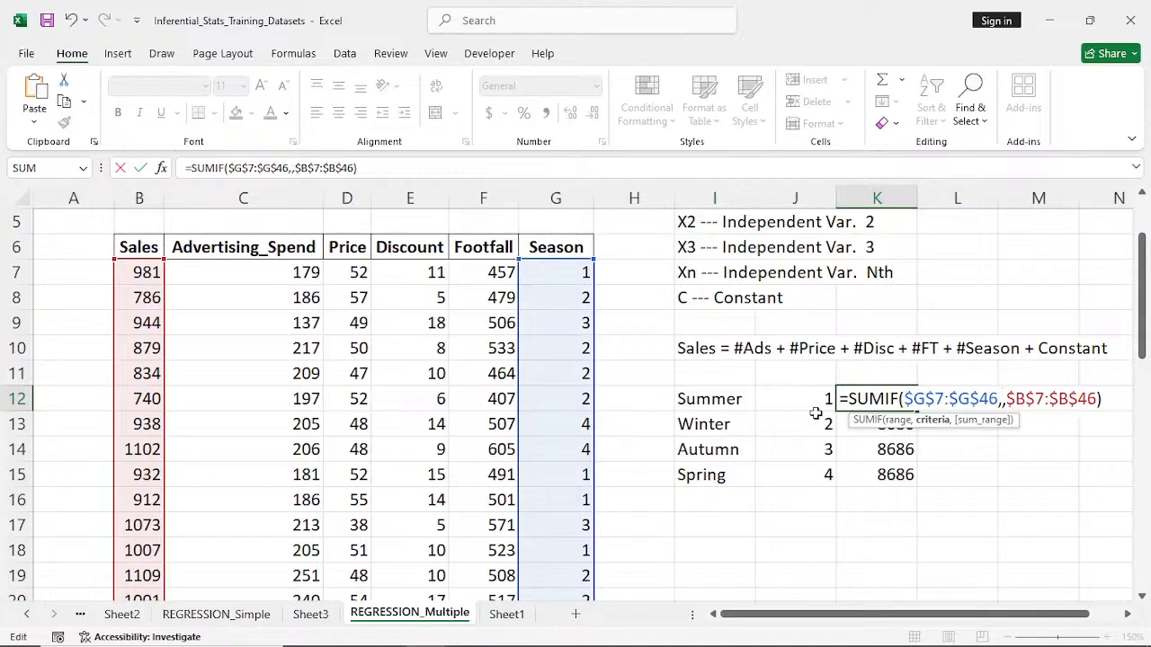
pyautogui.click(812, 400)
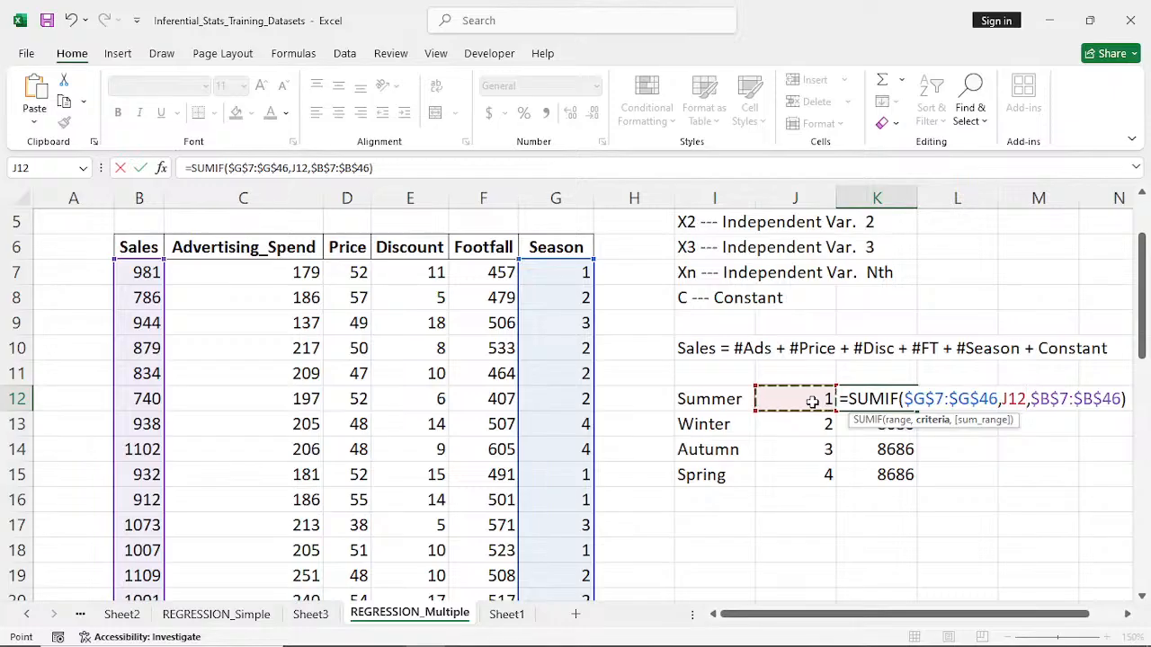
pyautogui.press('Return')
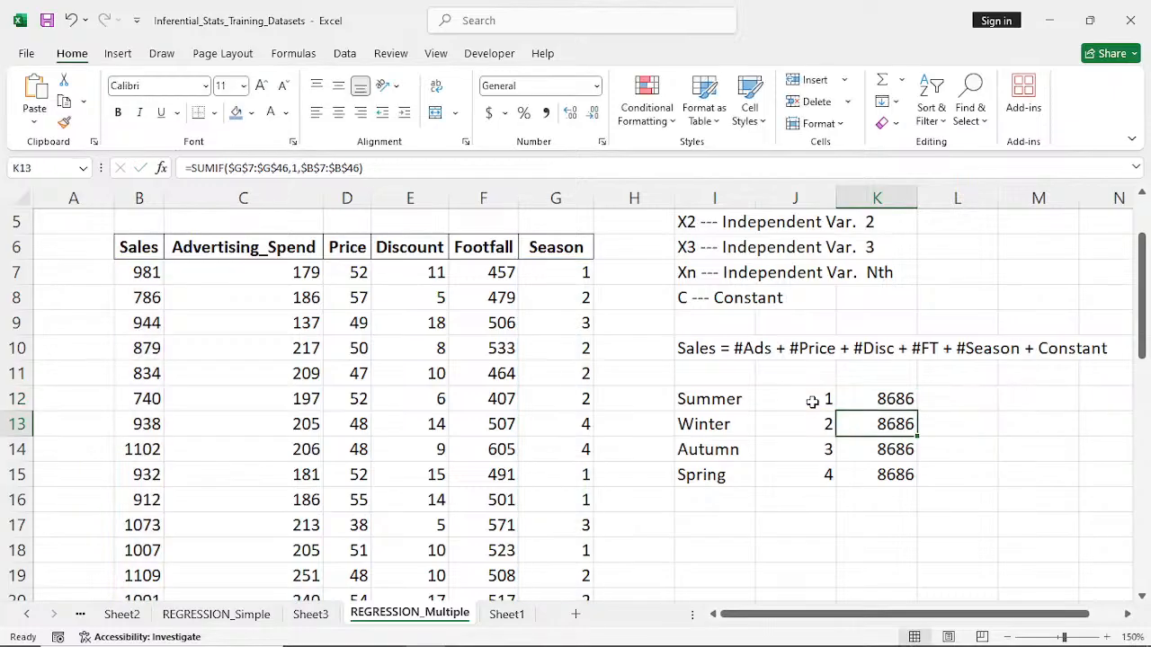
# - Fill the revised SUMIF formula from K12 down to K15, and open the regression output on Sheet3
pyautogui.click(904, 399)
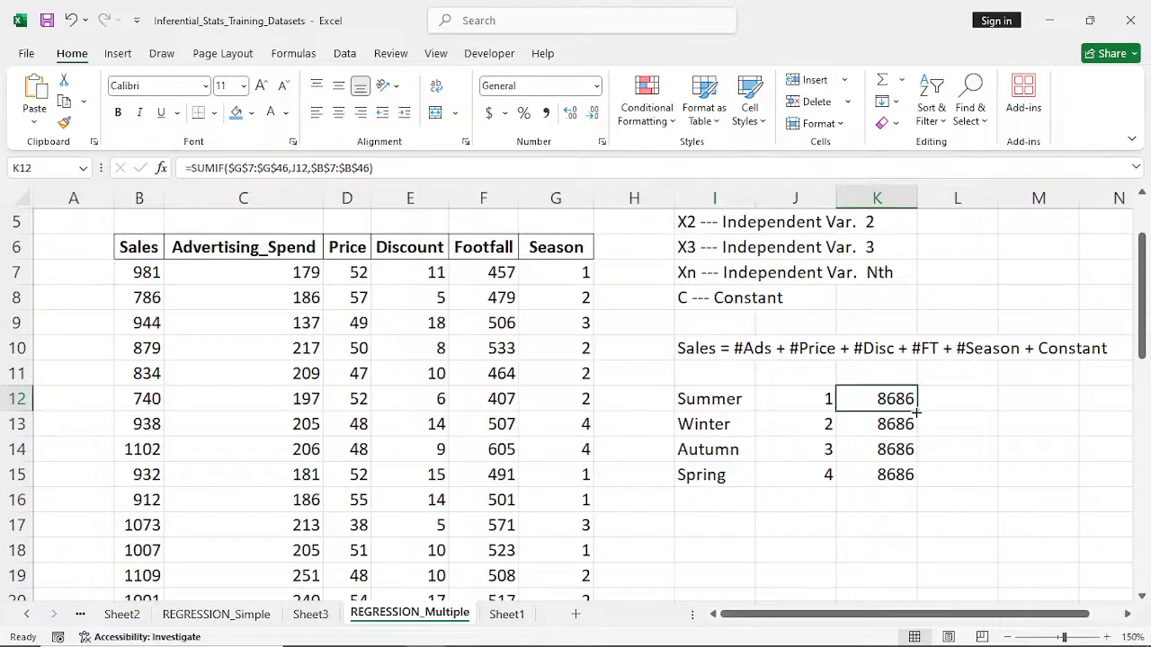
pyautogui.doubleClick(915, 409)
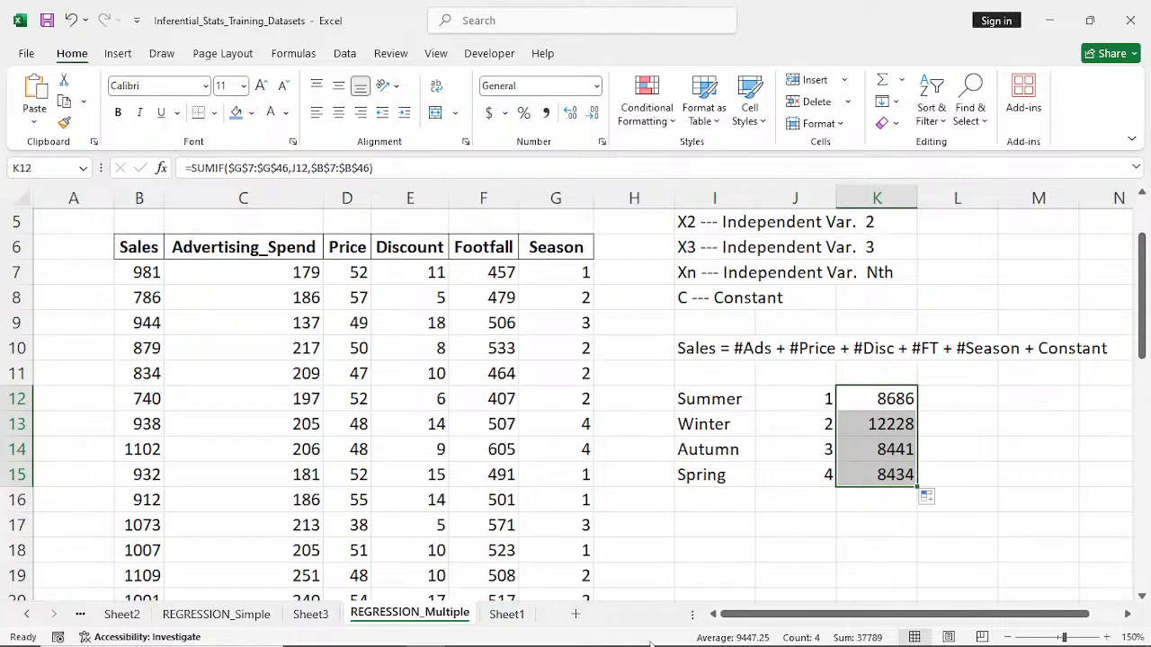
pyautogui.moveTo(720, 645)
pyautogui.click(507, 616)
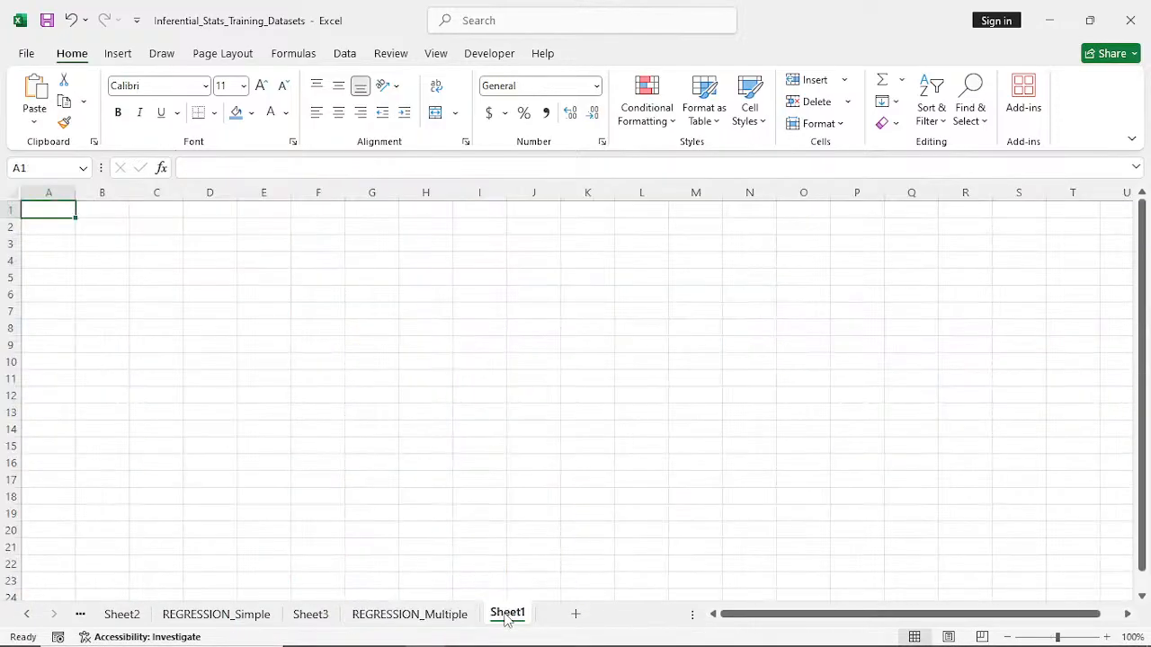
pyautogui.click(324, 618)
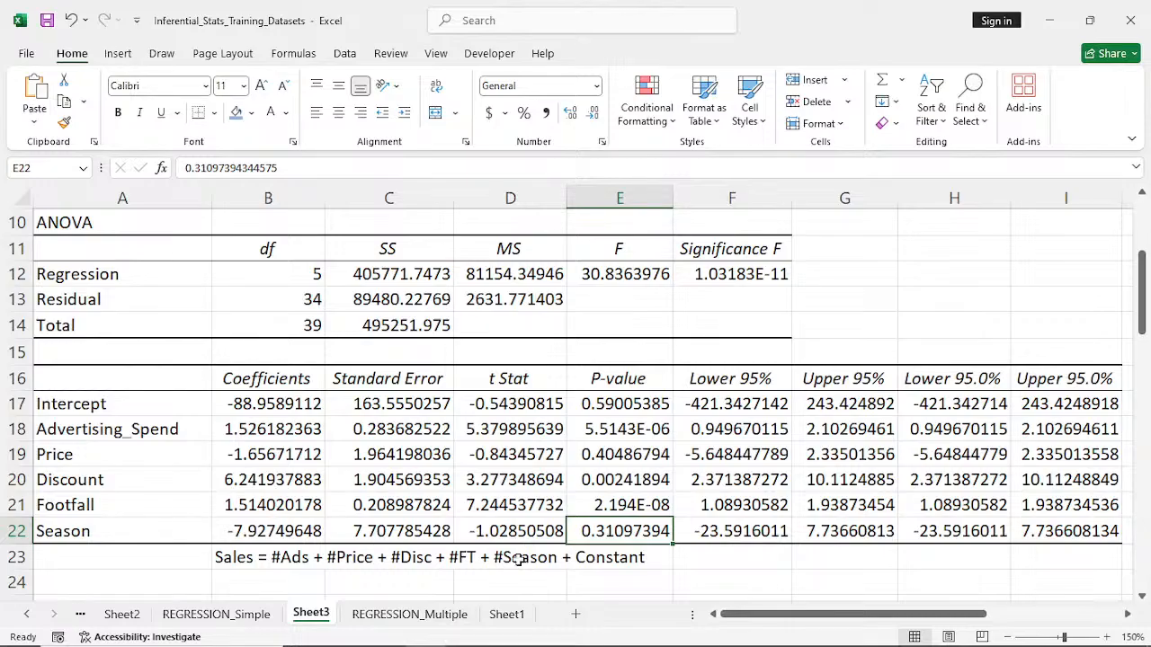
# - Back on REGRESSION_Multiple, enter the note "outliers" in L13 beside the Winter sales total
pyautogui.click(428, 617)
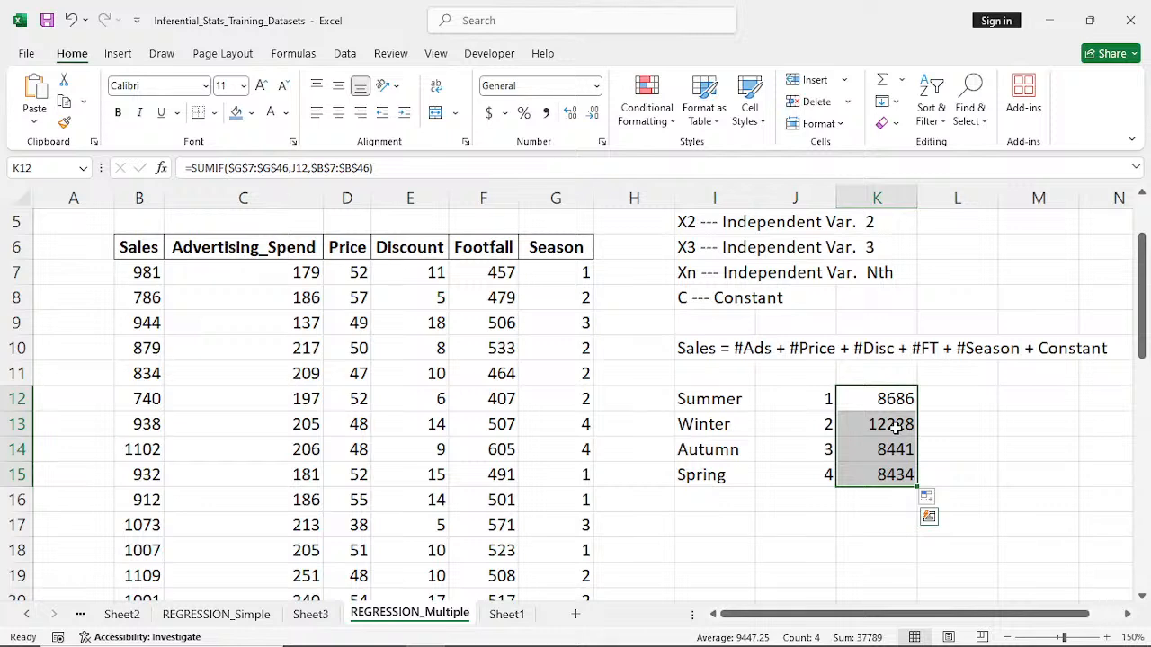
pyautogui.click(984, 422)
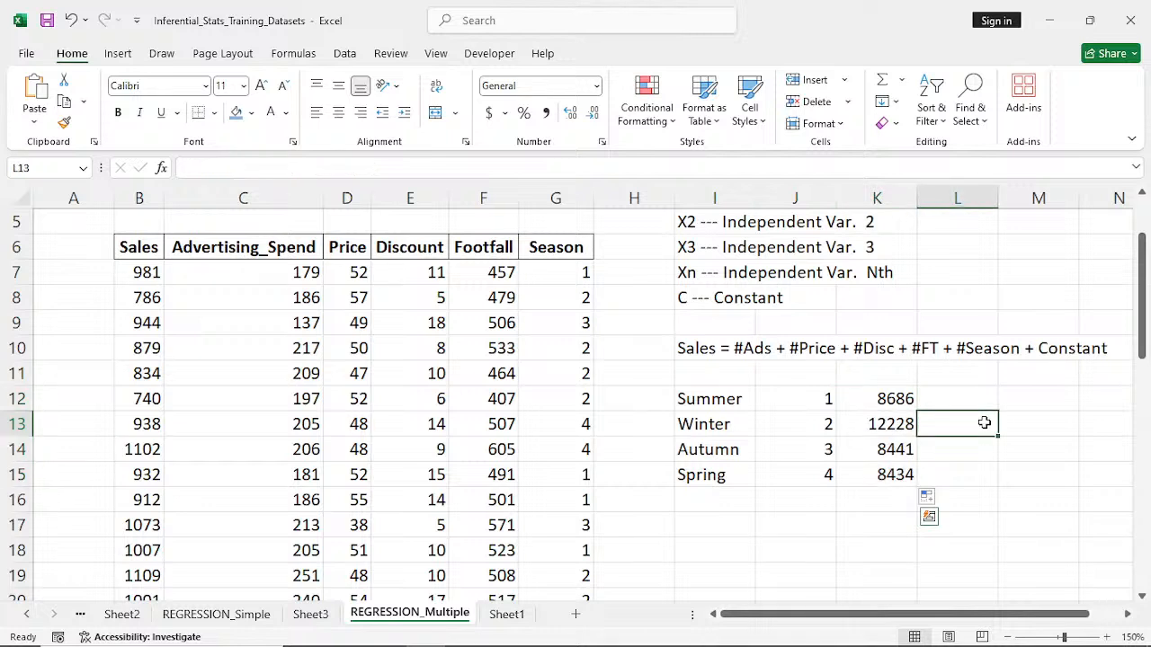
pyautogui.write('ou')
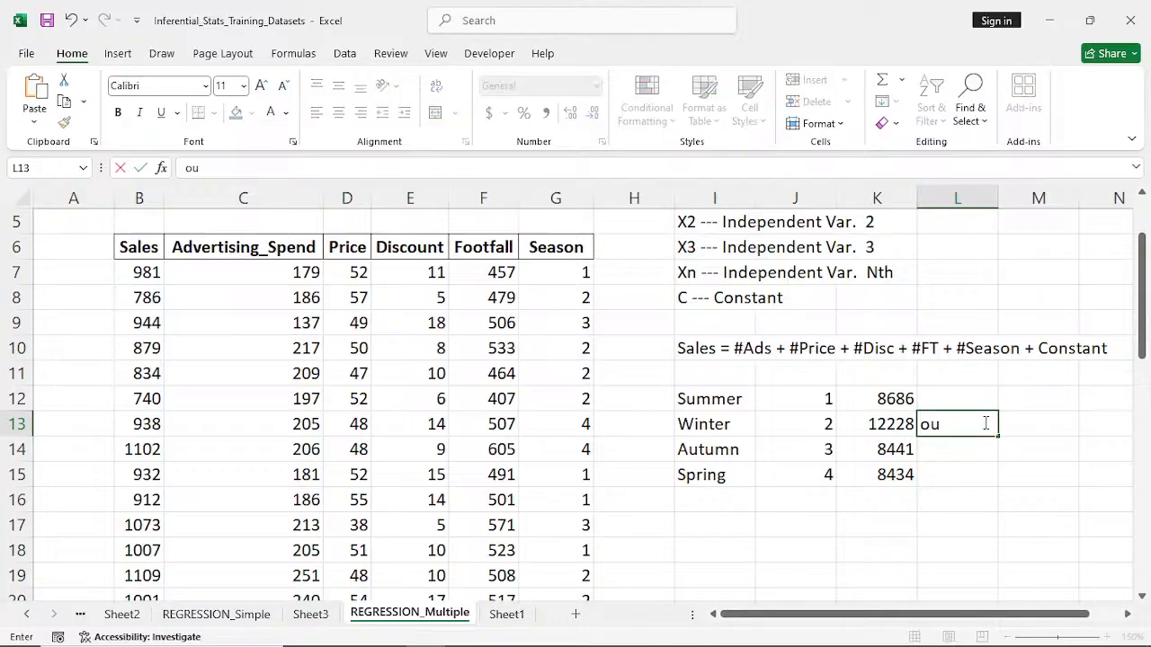
pyautogui.write('tliers')
pyautogui.click(861, 459)
# - Review the SUMIF sales totals for the four seasons in K12:K15
pyautogui.click(878, 424)
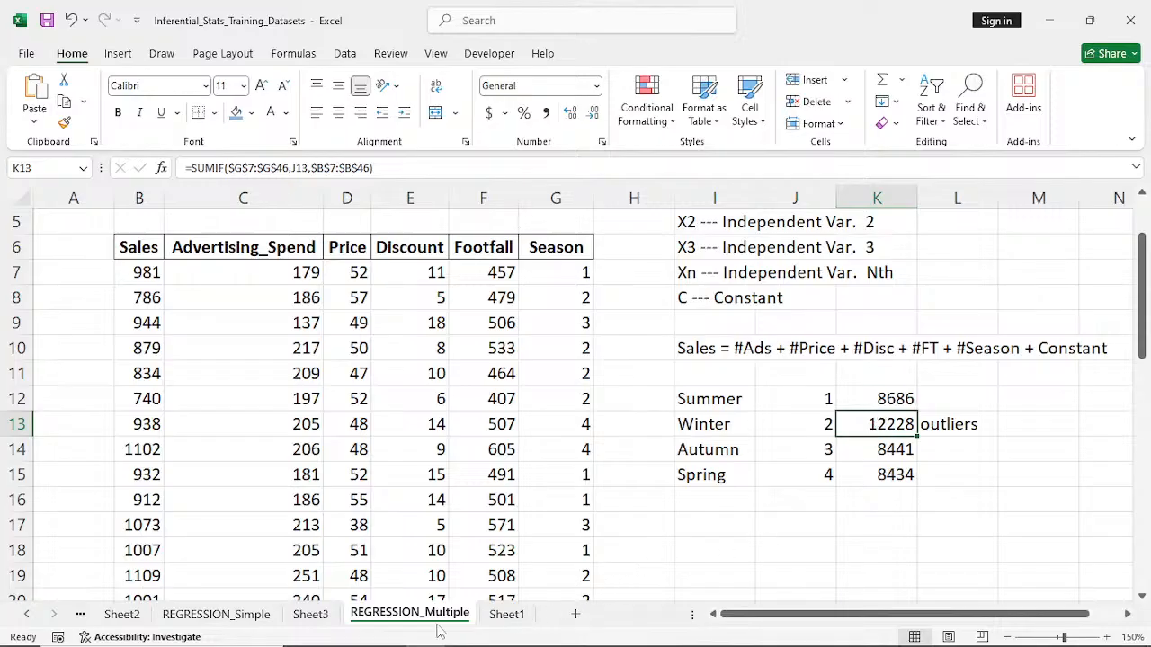
pyautogui.click(907, 402)
pyautogui.click(895, 448)
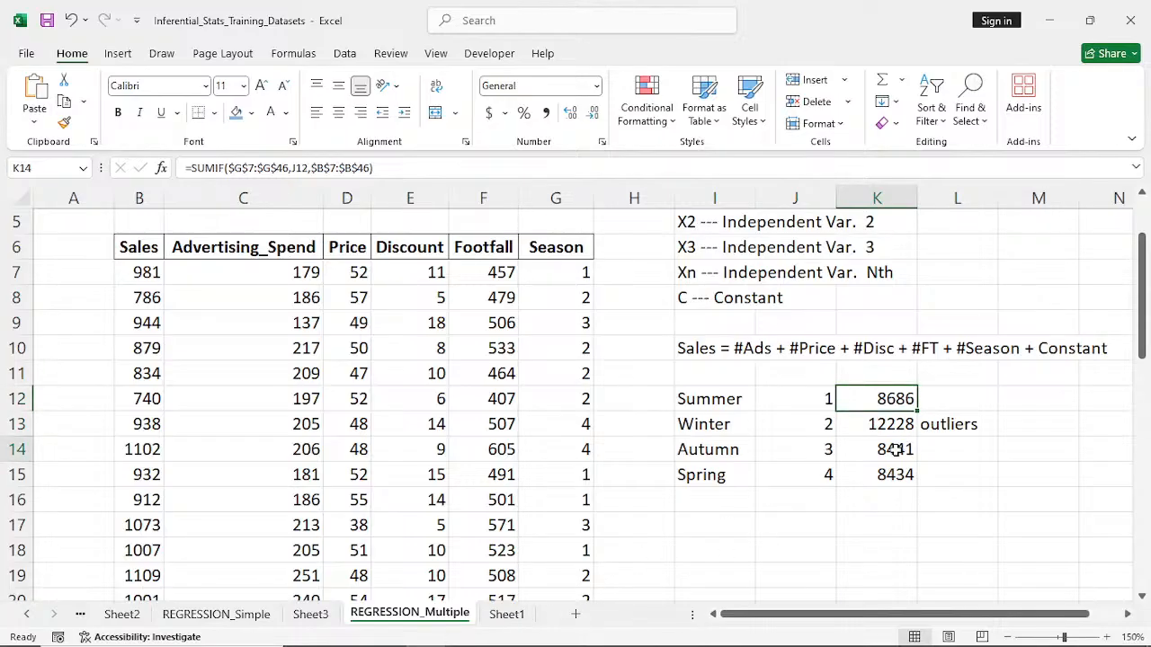
pyautogui.click(901, 470)
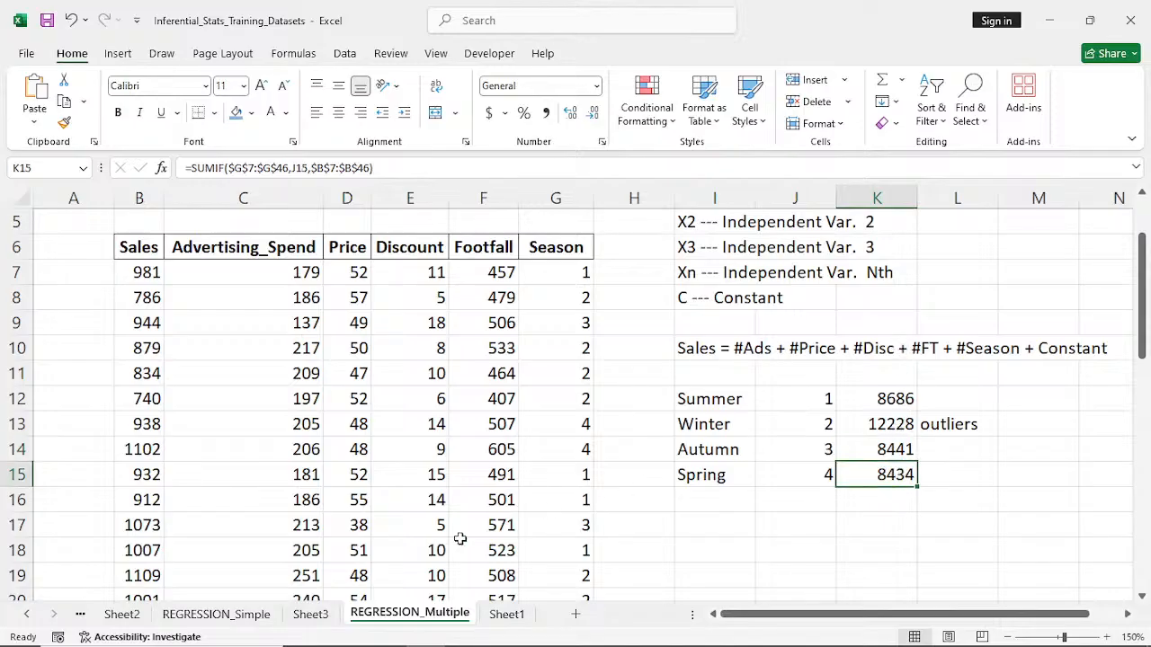
# - On Sheet3, widen the P-value column E slightly and check the P-values of Advertising_Spend, Discount and Footfall
pyautogui.click(311, 617)
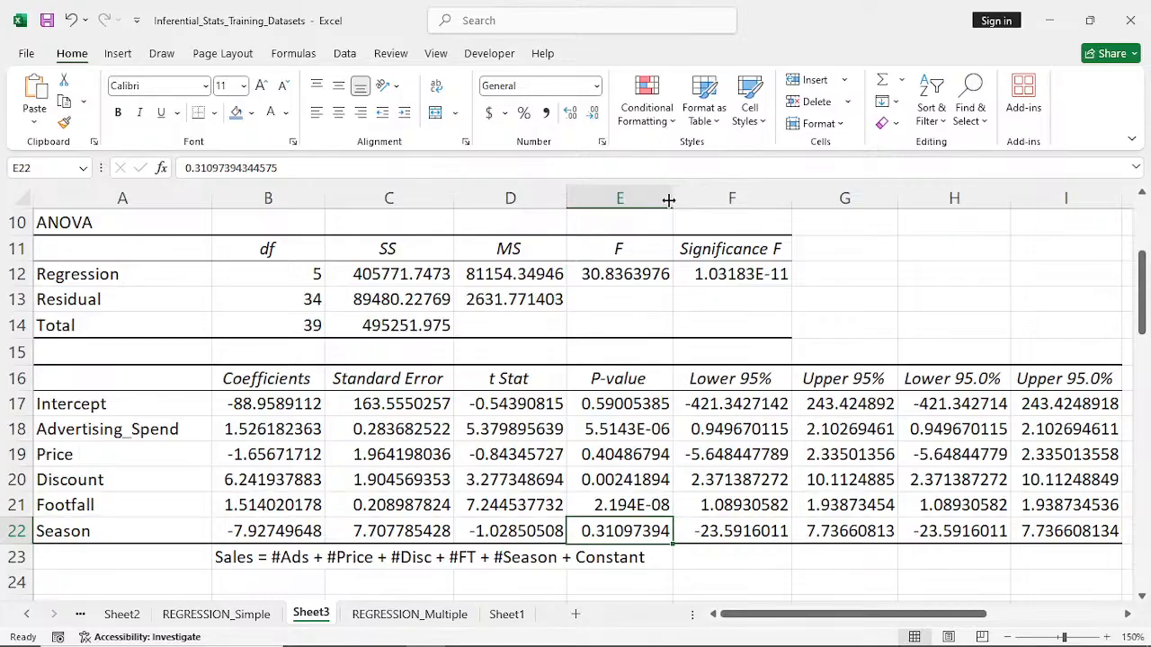
pyautogui.moveTo(669, 199); pyautogui.dragTo(688, 199)
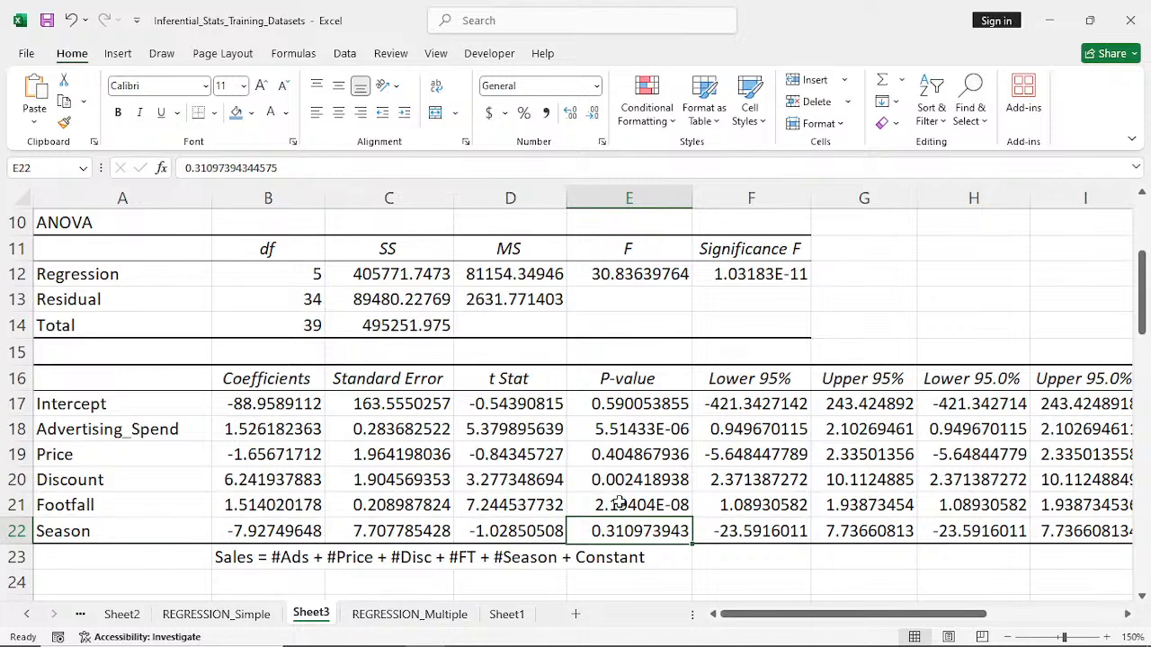
pyautogui.click(619, 429)
pyautogui.click(639, 481)
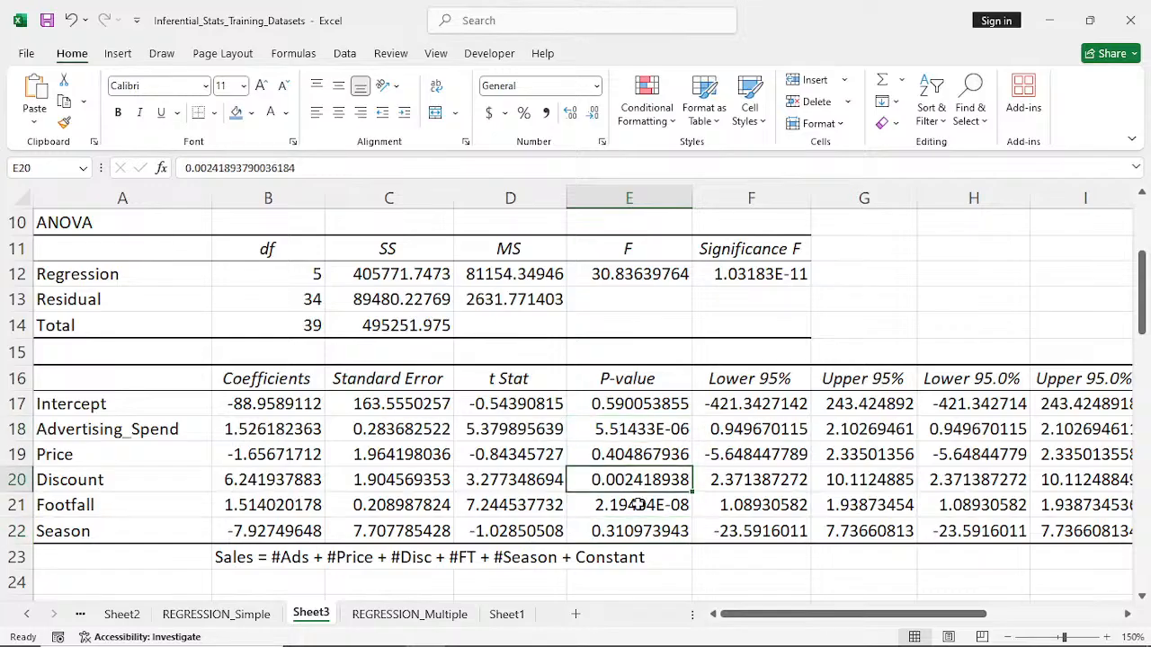
pyautogui.click(636, 505)
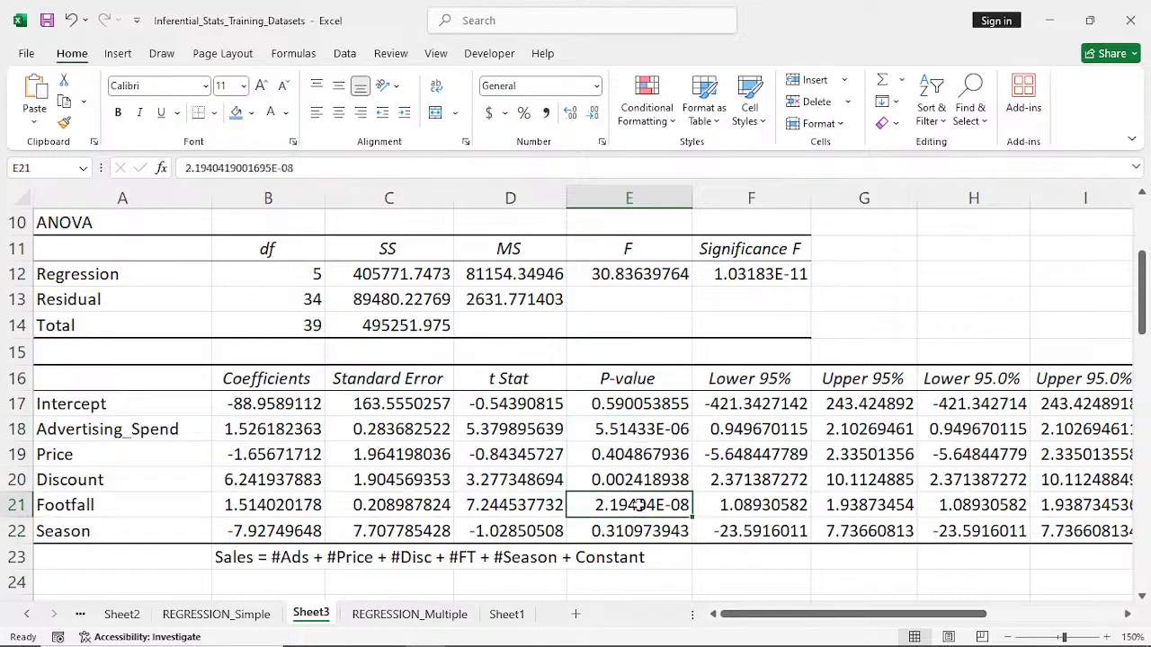
# - Shade the Footfall, Discount and Advertising_Spend rows of the coefficients table with the blue fill colour
pyautogui.click(17, 506)
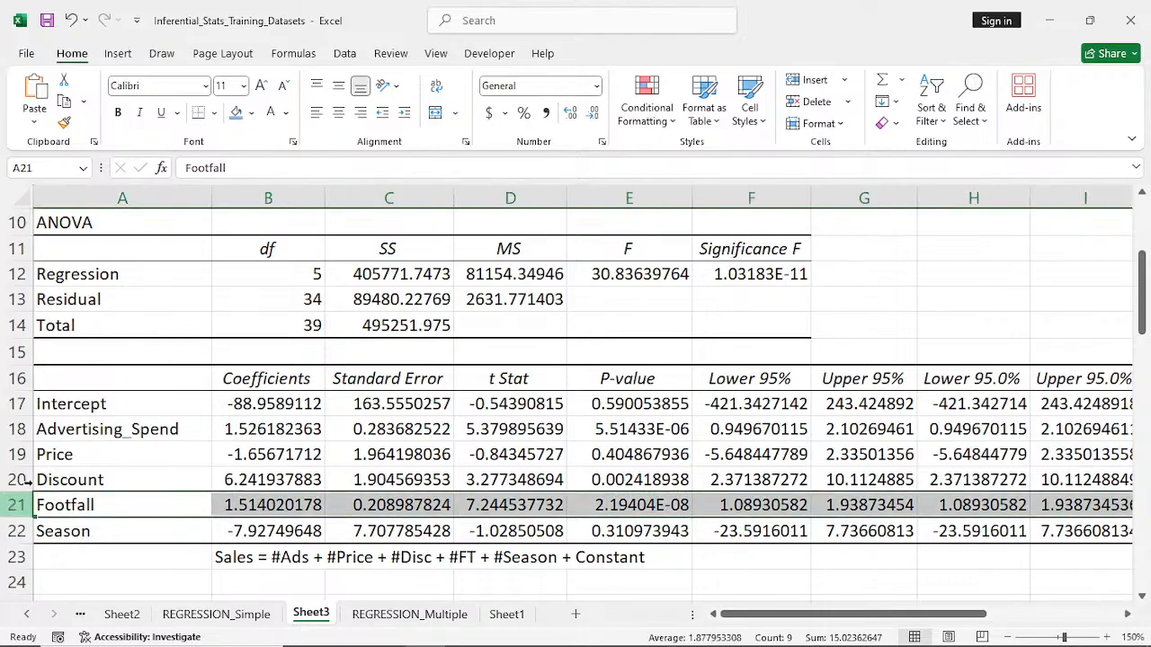
pyautogui.click(235, 112)
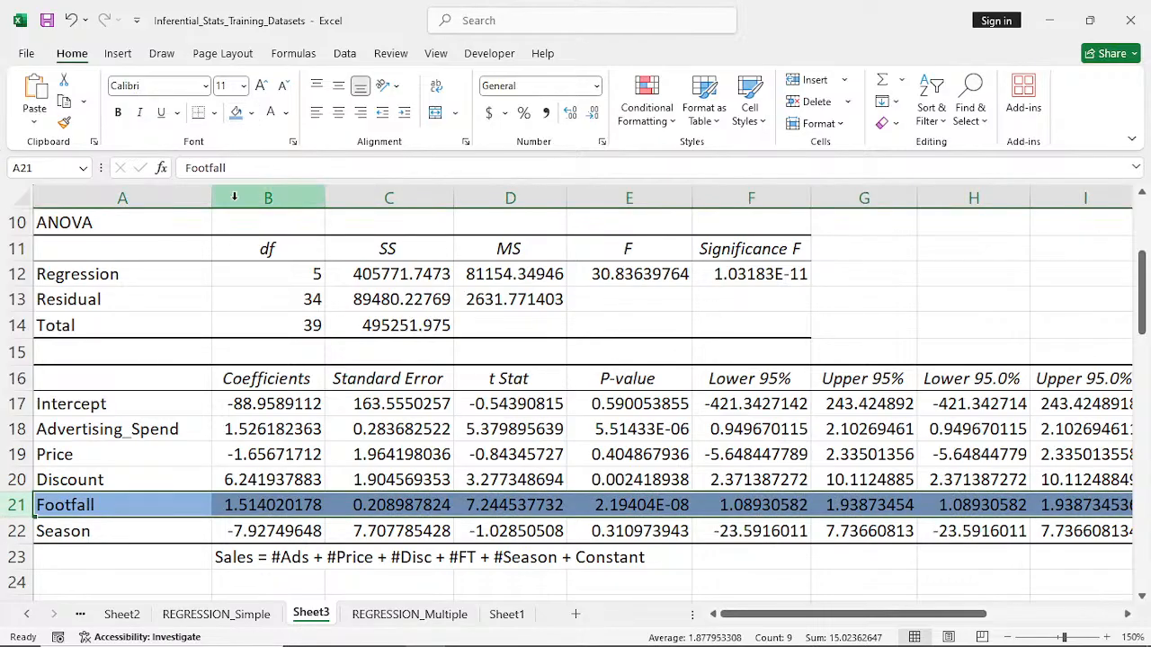
pyautogui.click(20, 479)
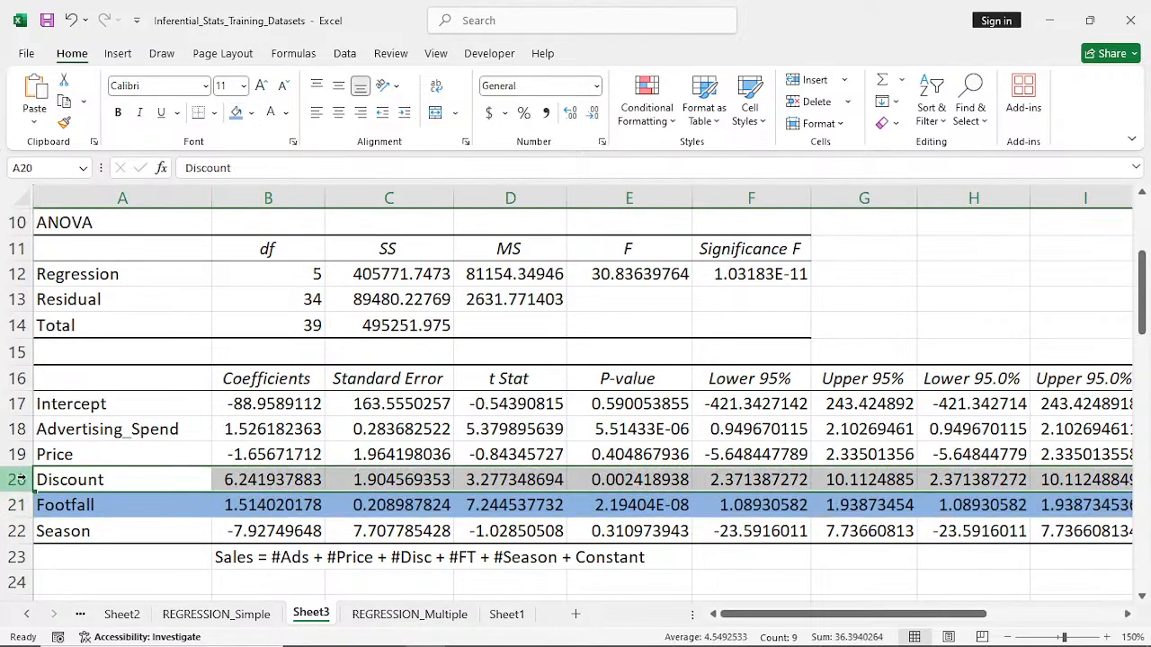
pyautogui.click(237, 114)
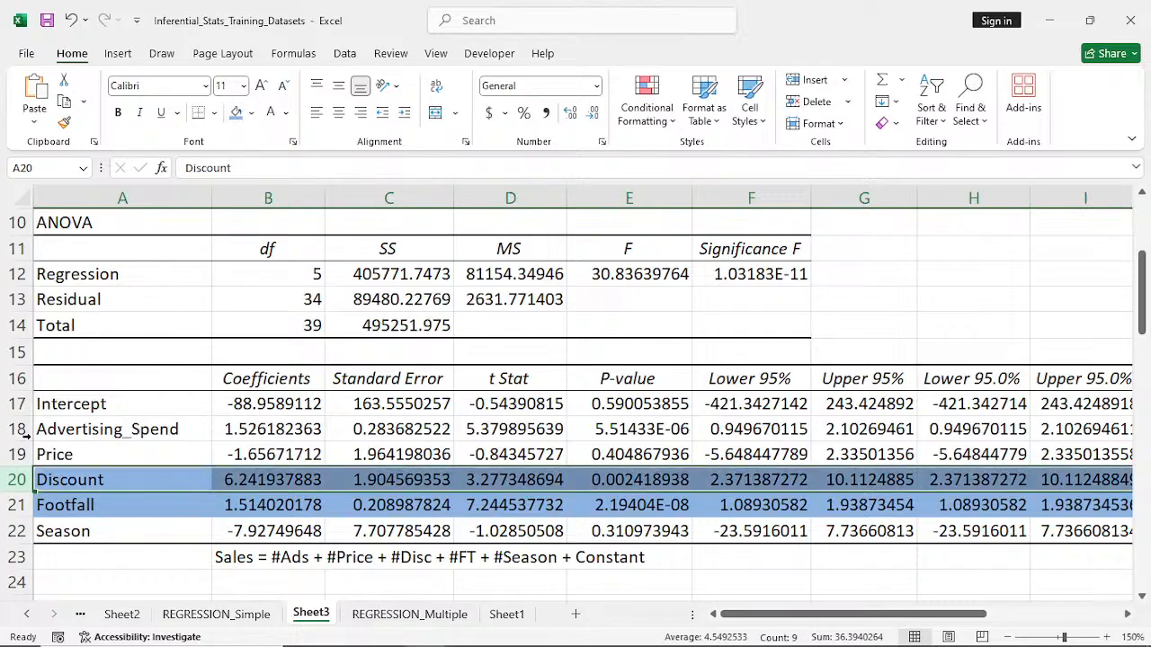
pyautogui.click(18, 429)
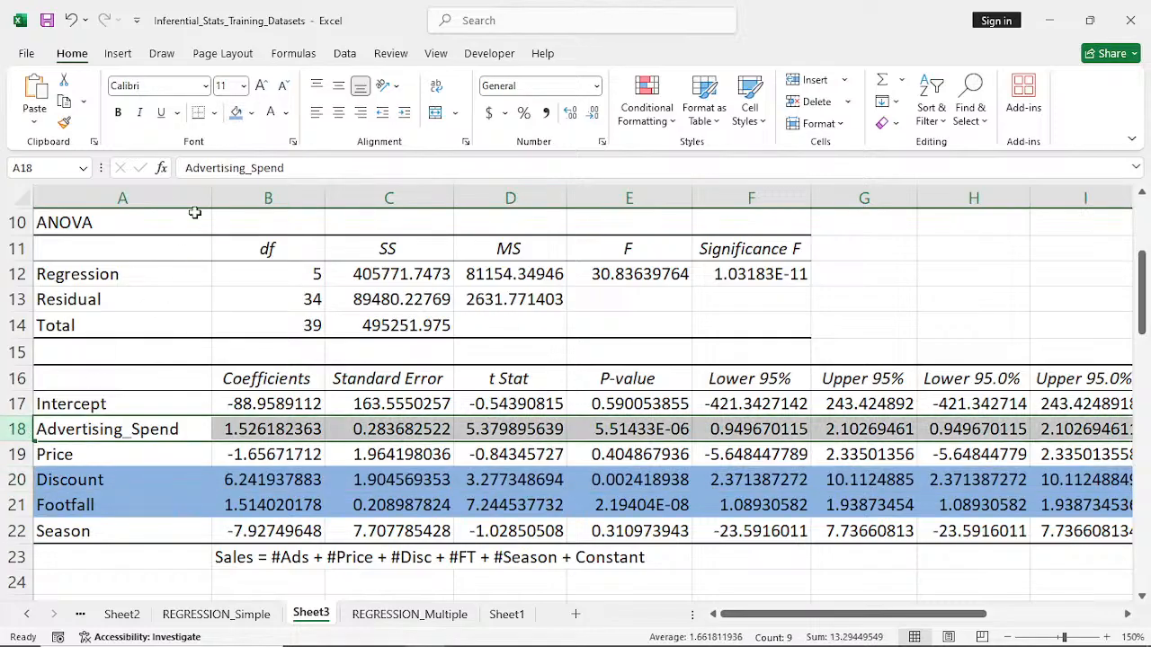
pyautogui.click(236, 112)
pyautogui.click(871, 295)
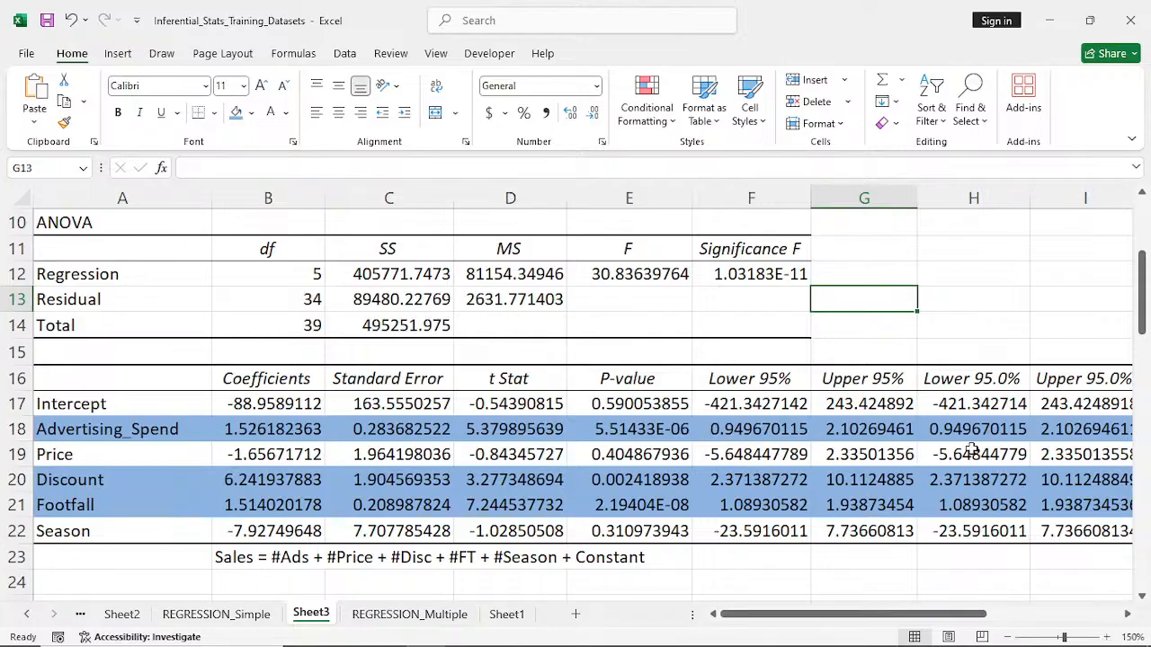
# - Enter the note "this analysis was done using Regression" in E1 of the summary output sheet
pyautogui.moveTo(1145, 310); pyautogui.dragTo(1145, 254)
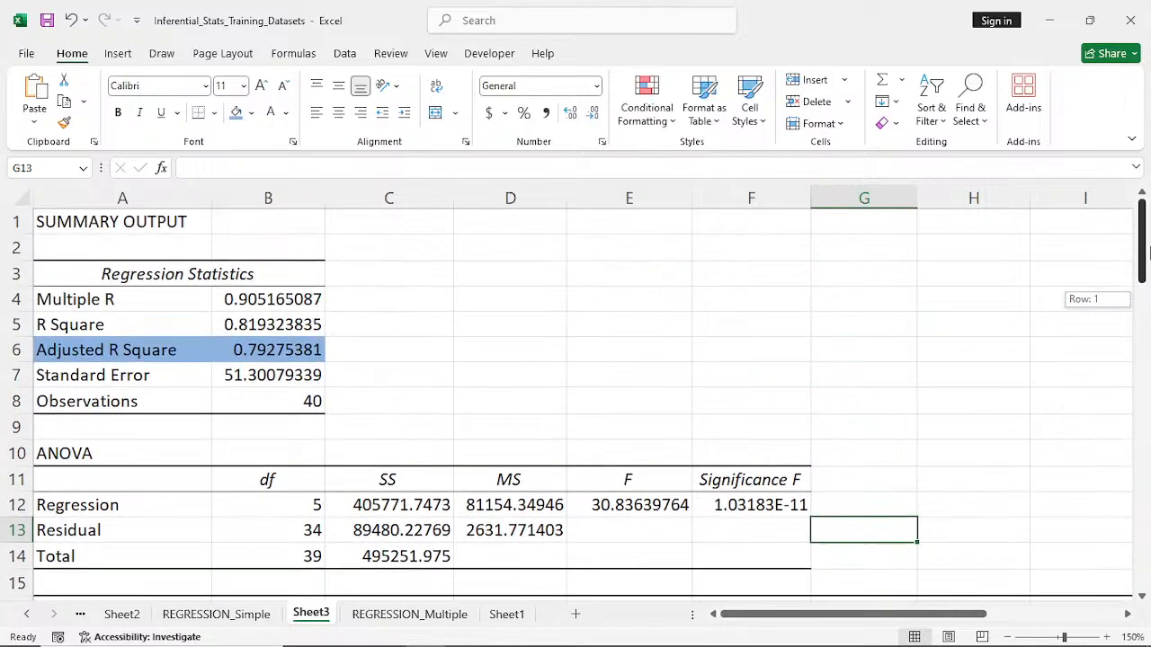
pyautogui.click(633, 253)
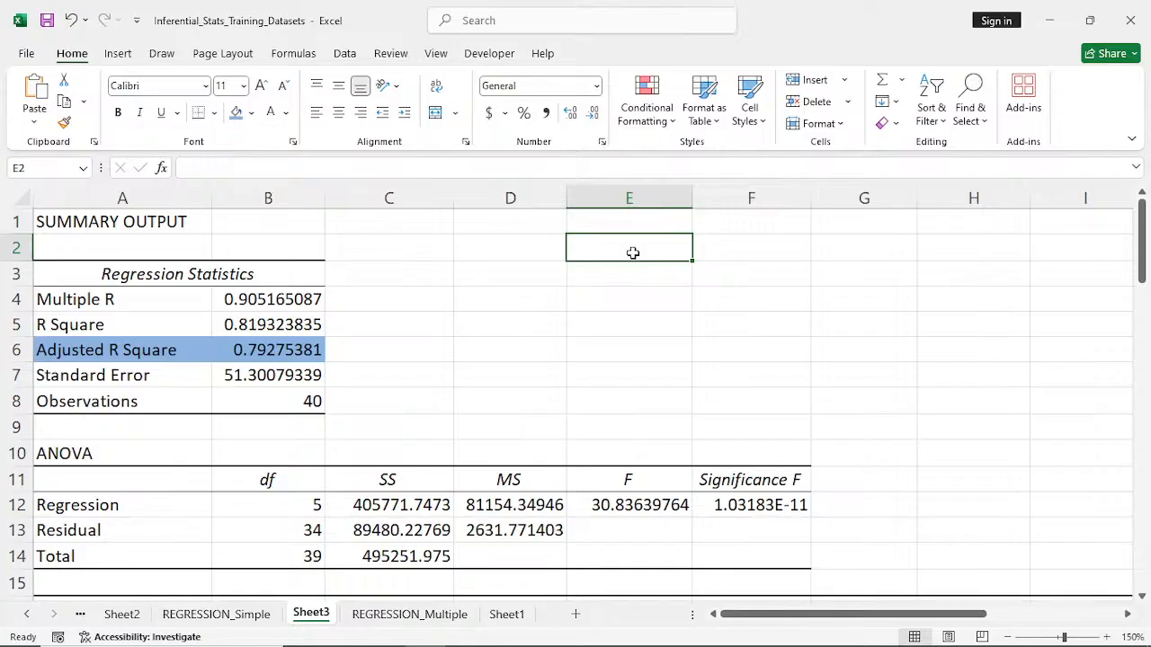
pyautogui.click(1129, 615)
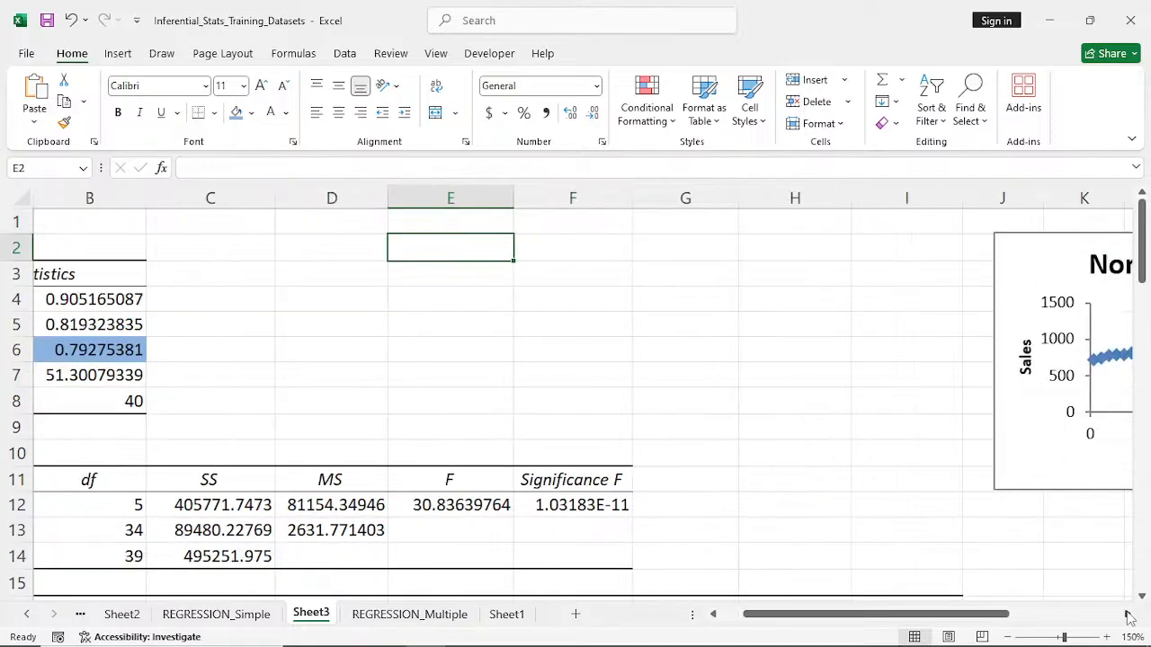
pyautogui.click(713, 615)
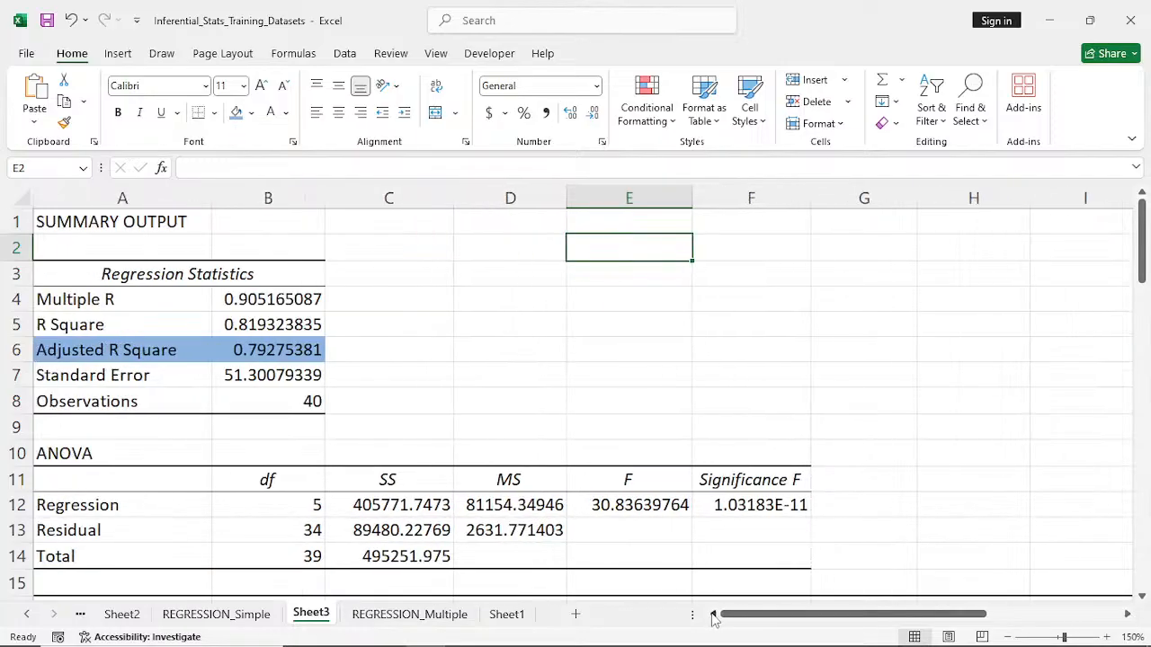
pyautogui.click(621, 227)
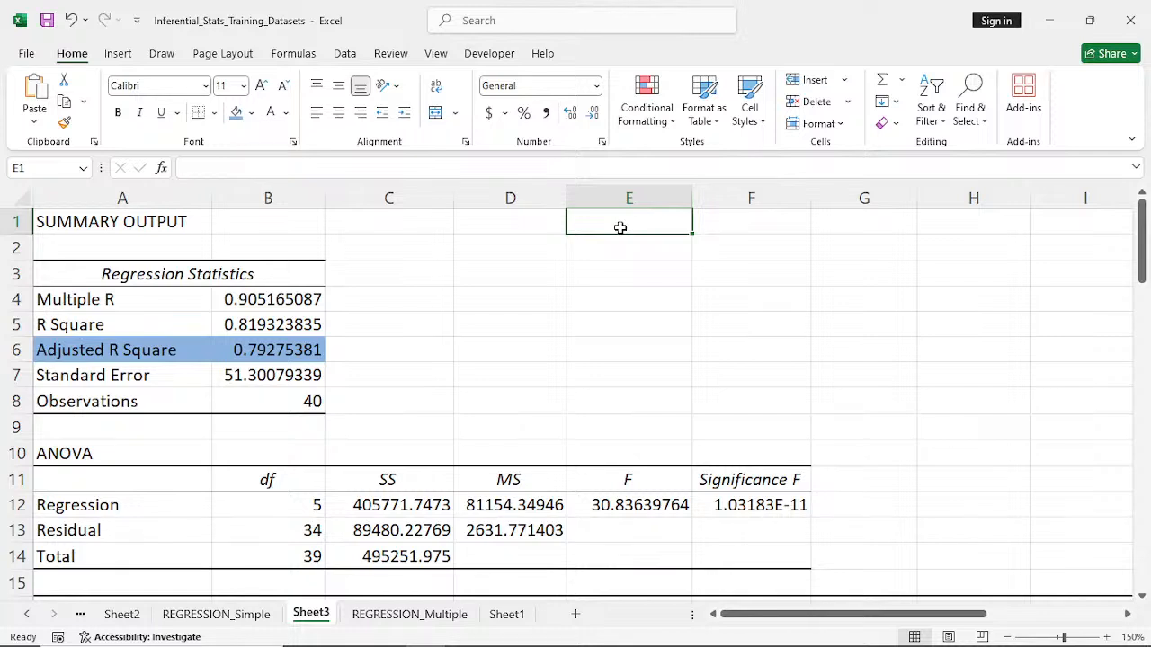
pyautogui.write('this ')
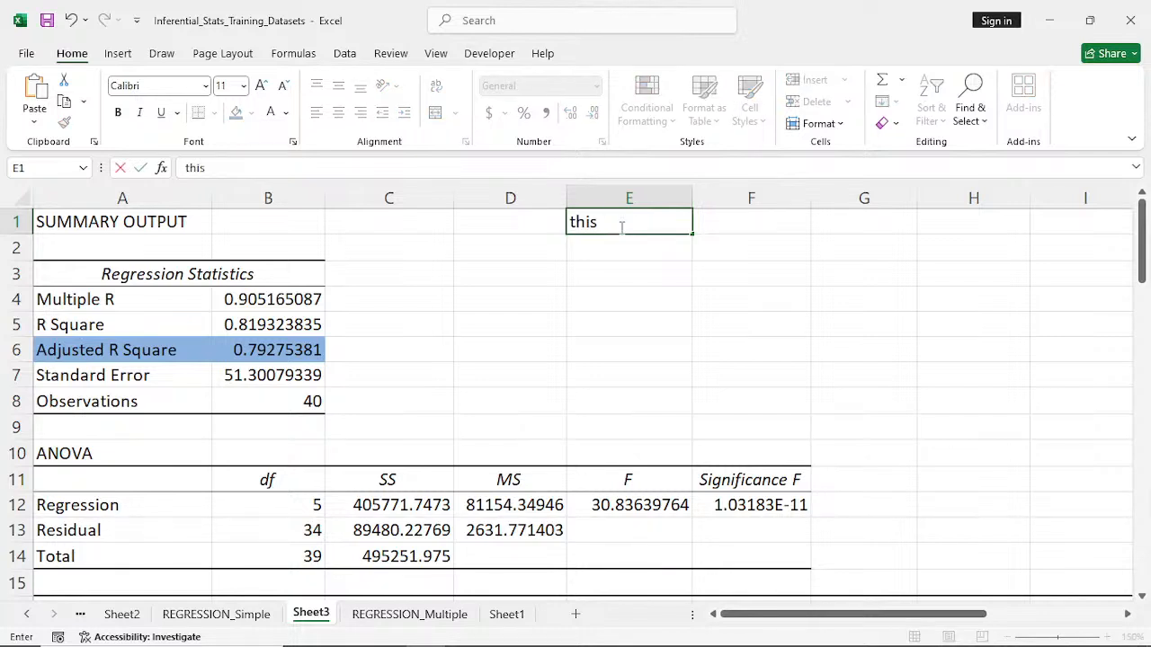
pyautogui.write('analysis wa')
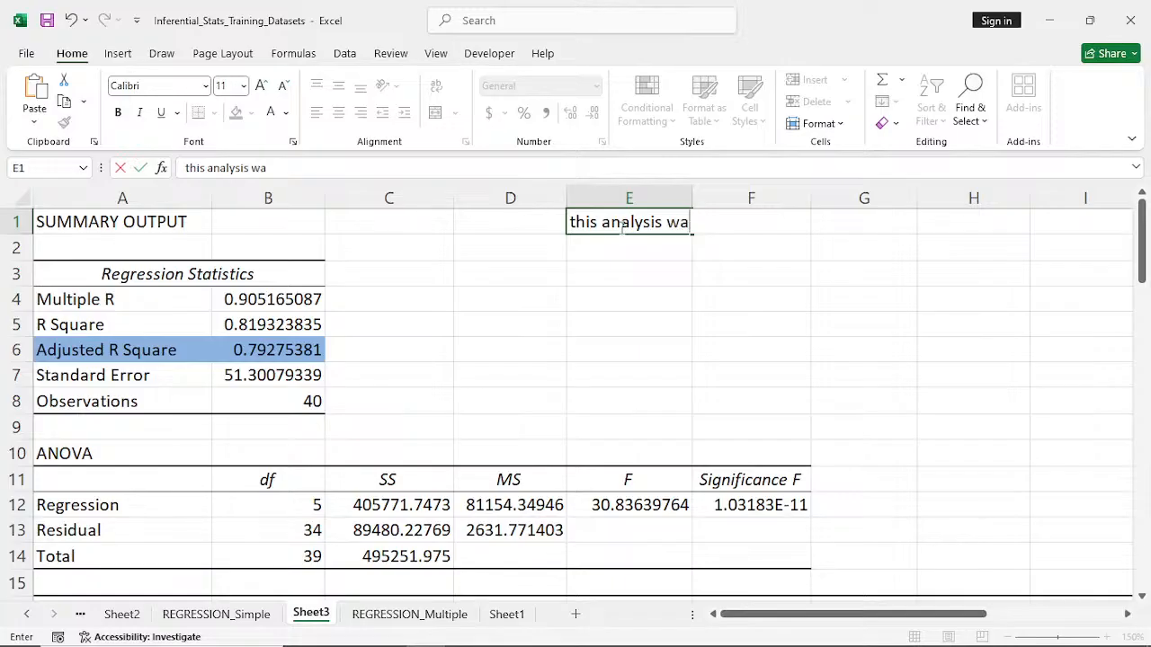
pyautogui.write('s done using')
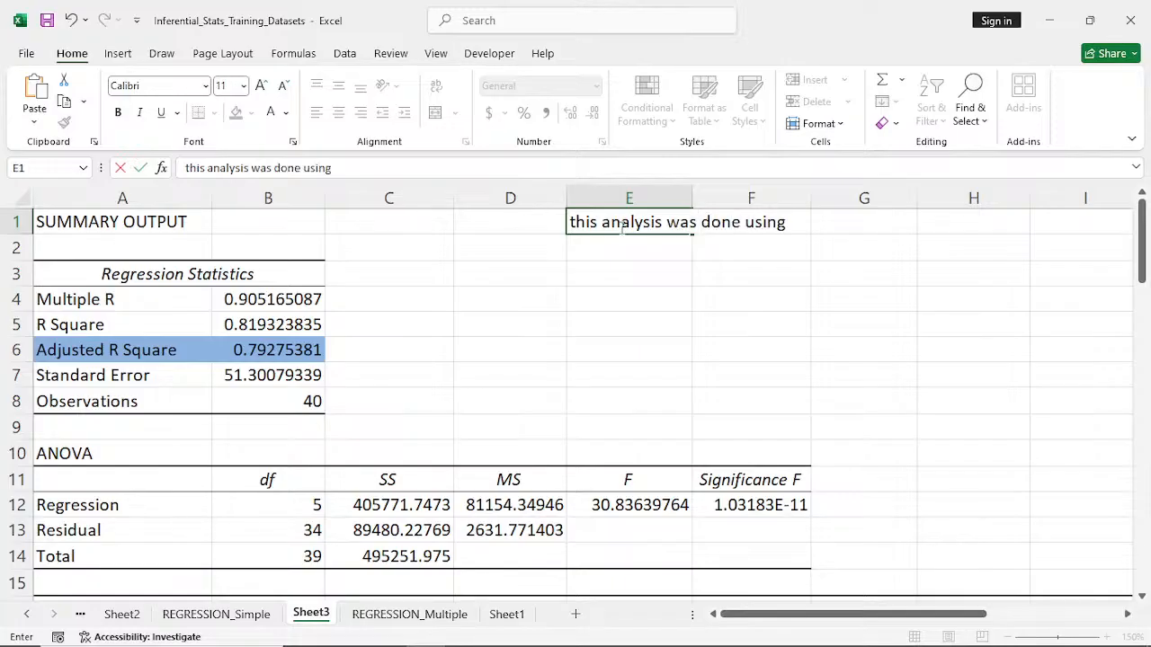
pyautogui.write(' Regression')
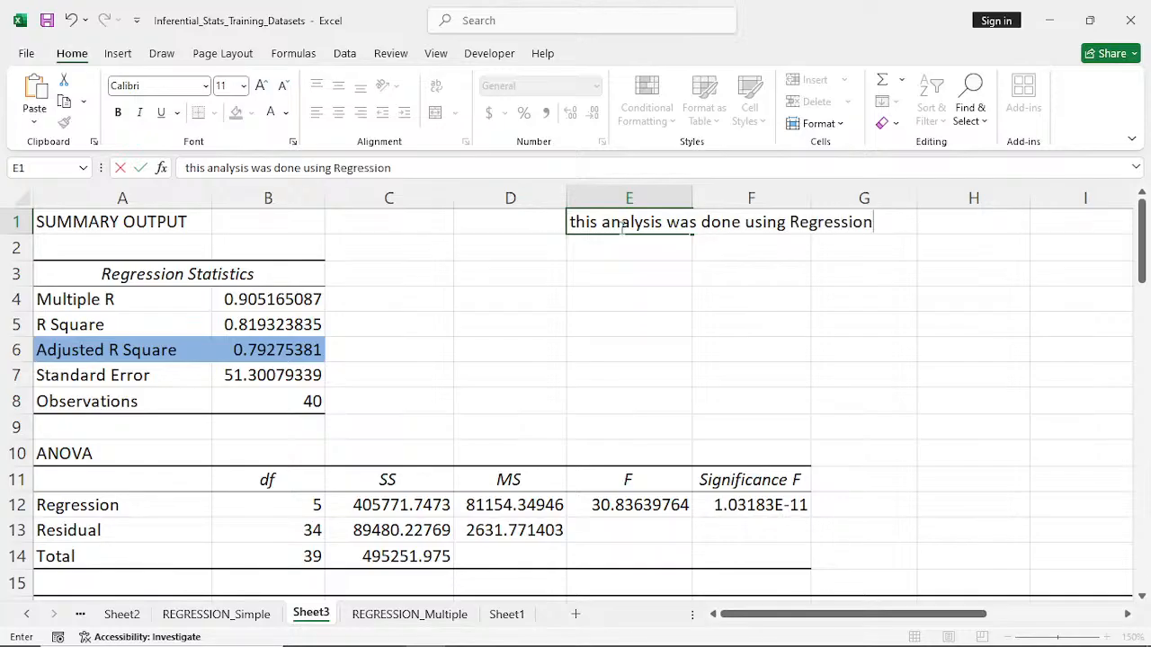
pyautogui.press('Left')
pyautogui.press('Left')
pyautogui.press('Left')
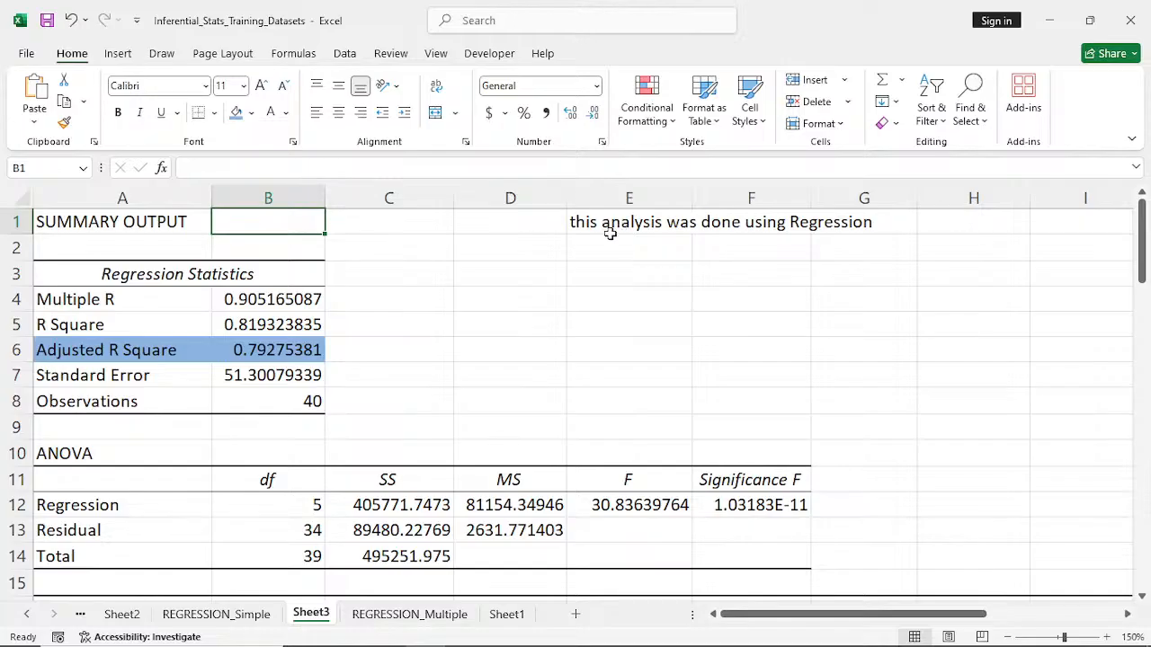
# - Amend the note in E1 to read "this analysis was done using Multiple Linear Regression"
pyautogui.click(609, 233)
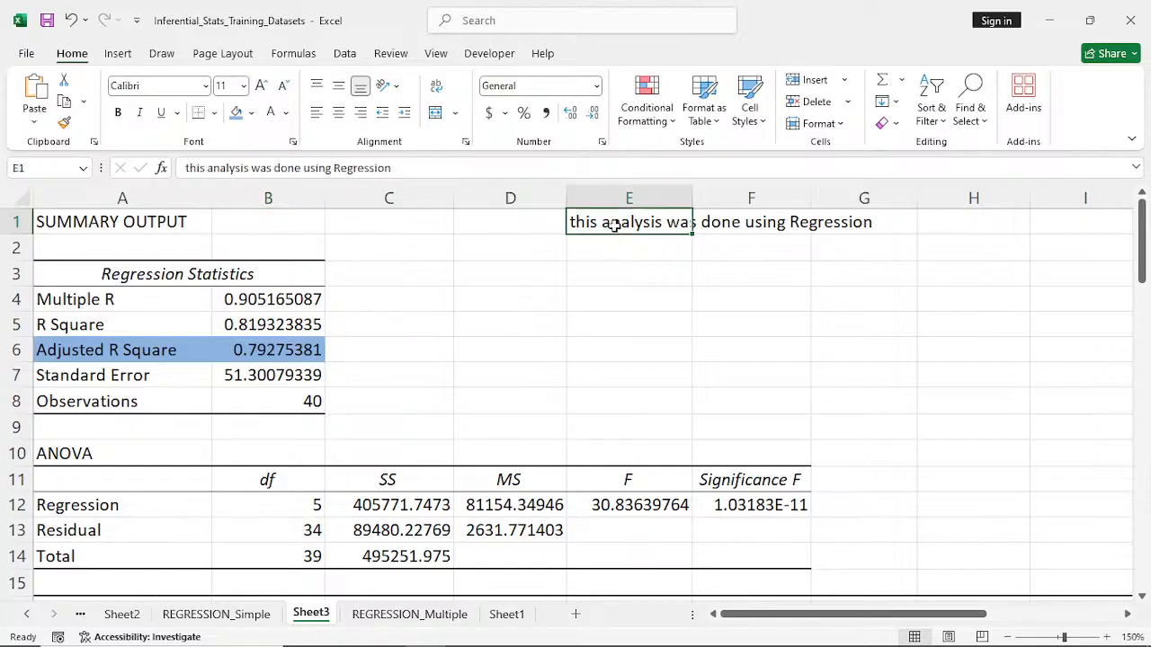
pyautogui.doubleClick(615, 225)
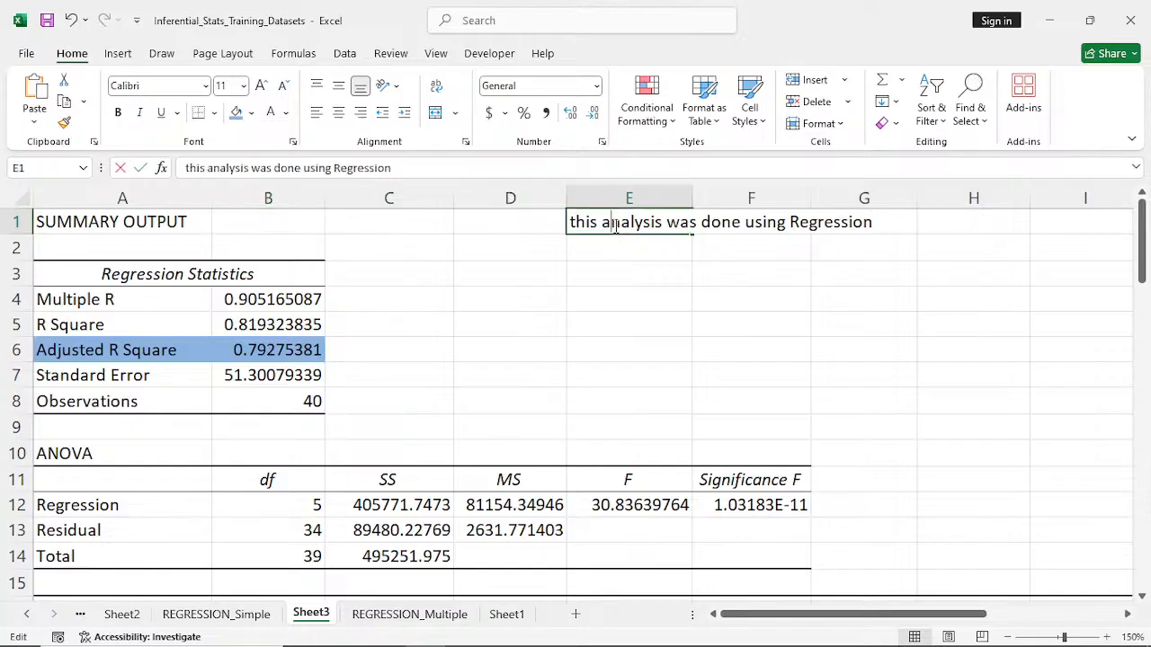
pyautogui.click(791, 223)
pyautogui.write('Mul')
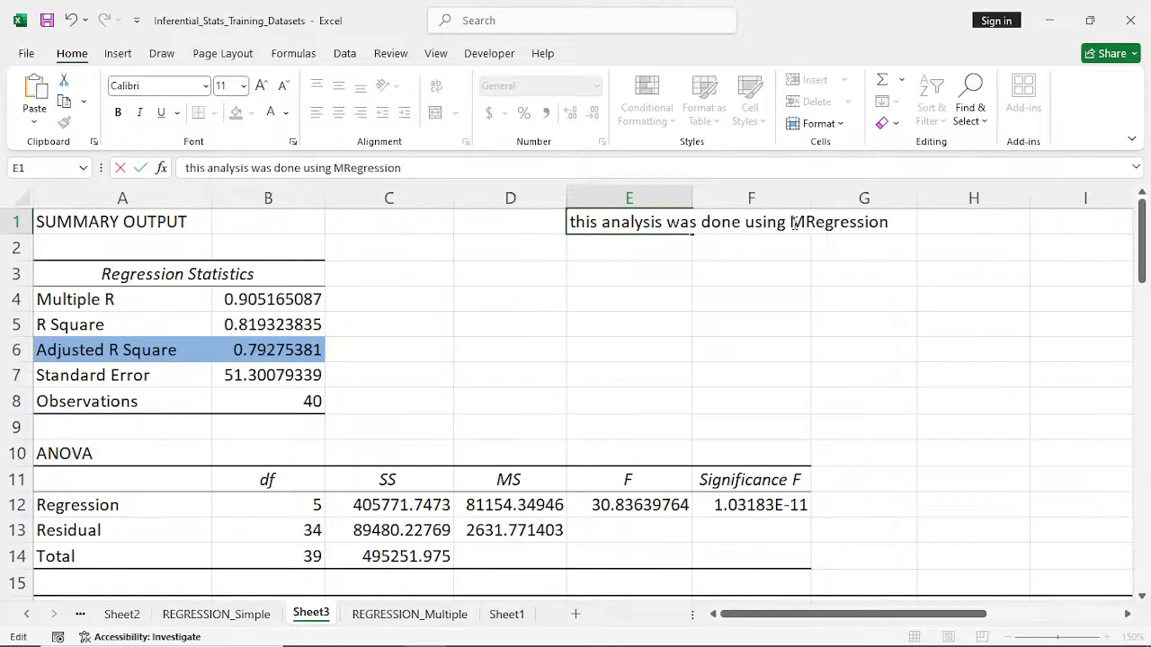
pyautogui.write('tiple ')
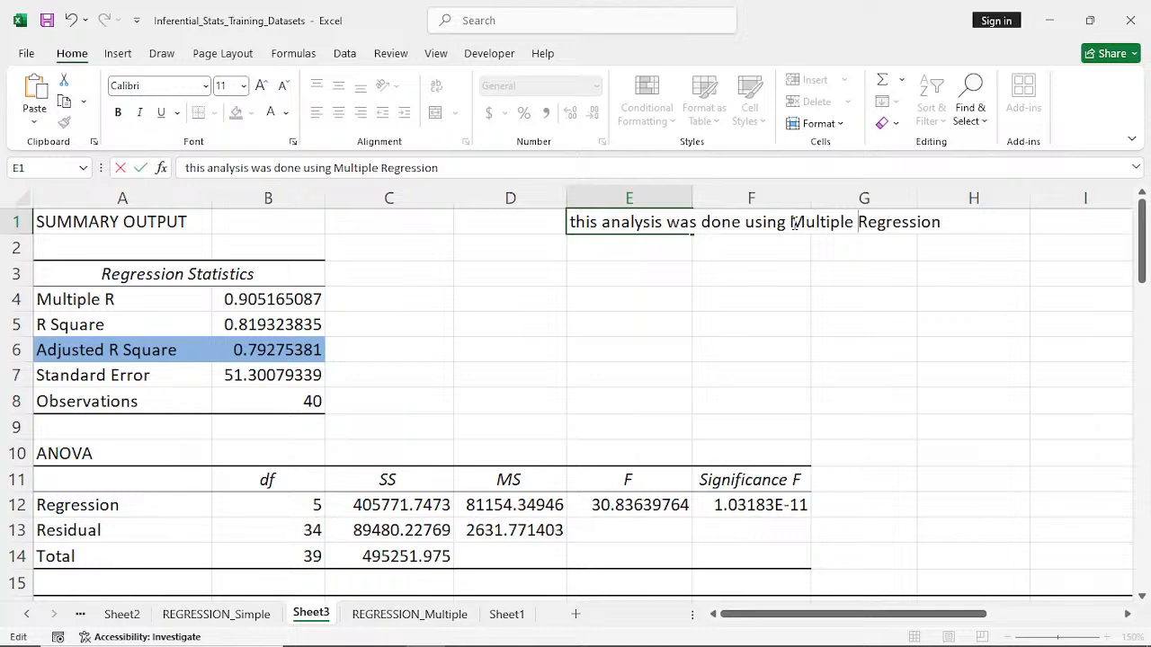
pyautogui.write('L')
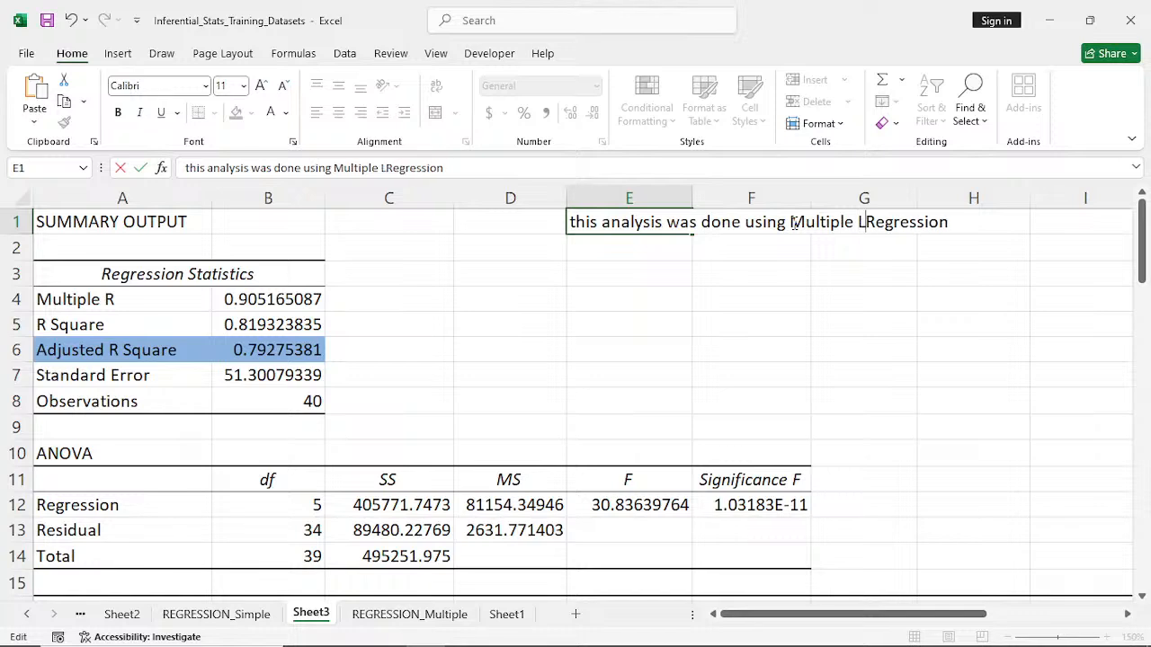
pyautogui.write('inear')
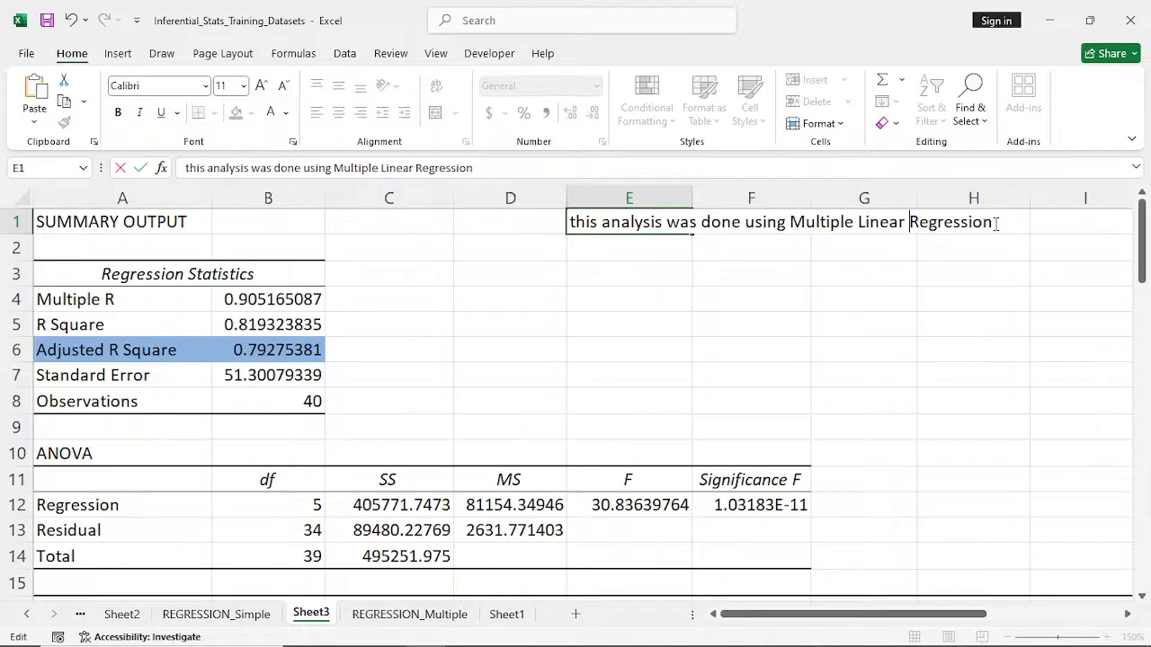
pyautogui.click(779, 305)
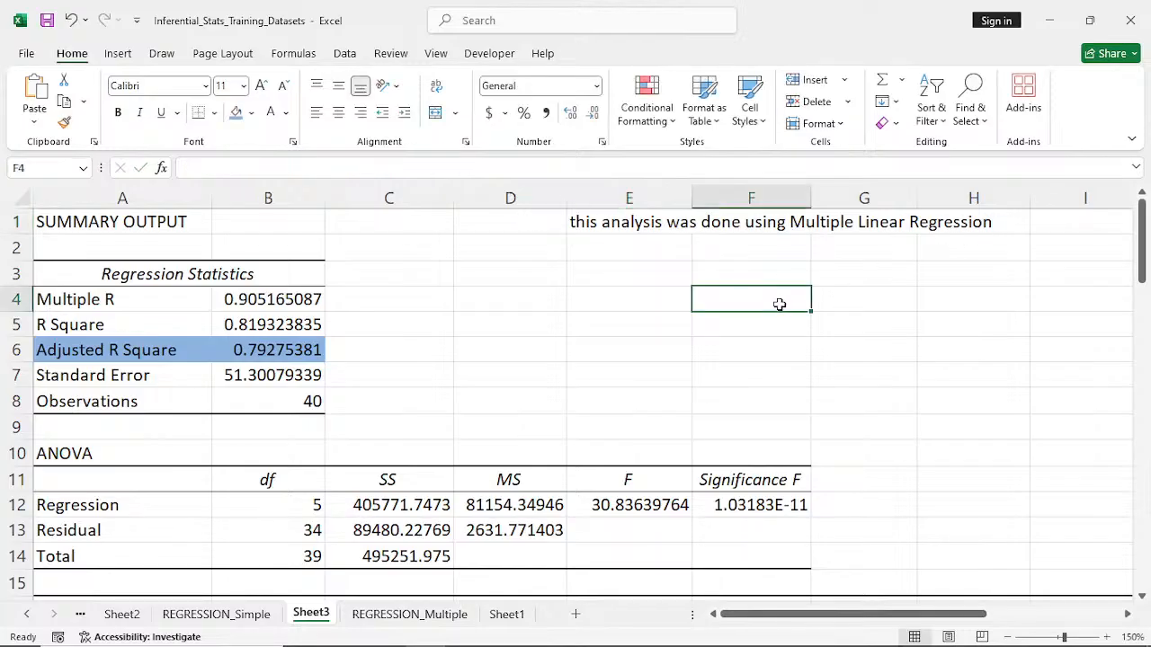
# - Enter the heading "Regression Statistics" in E3, below the analysis note
pyautogui.click(599, 267)
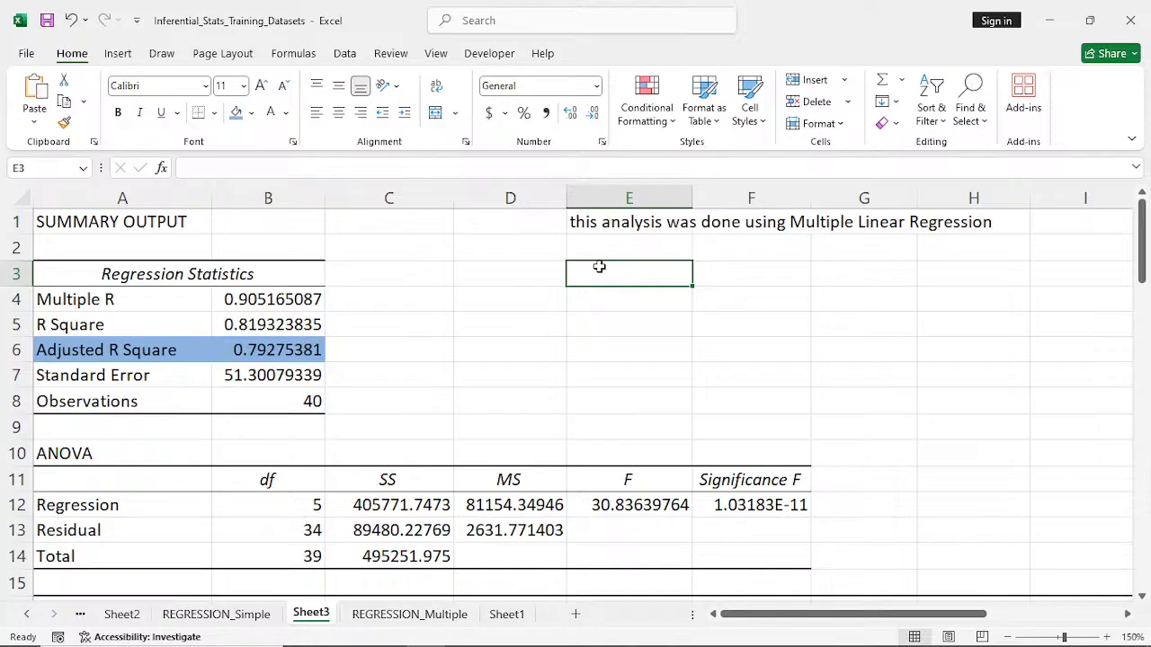
pyautogui.write('Re')
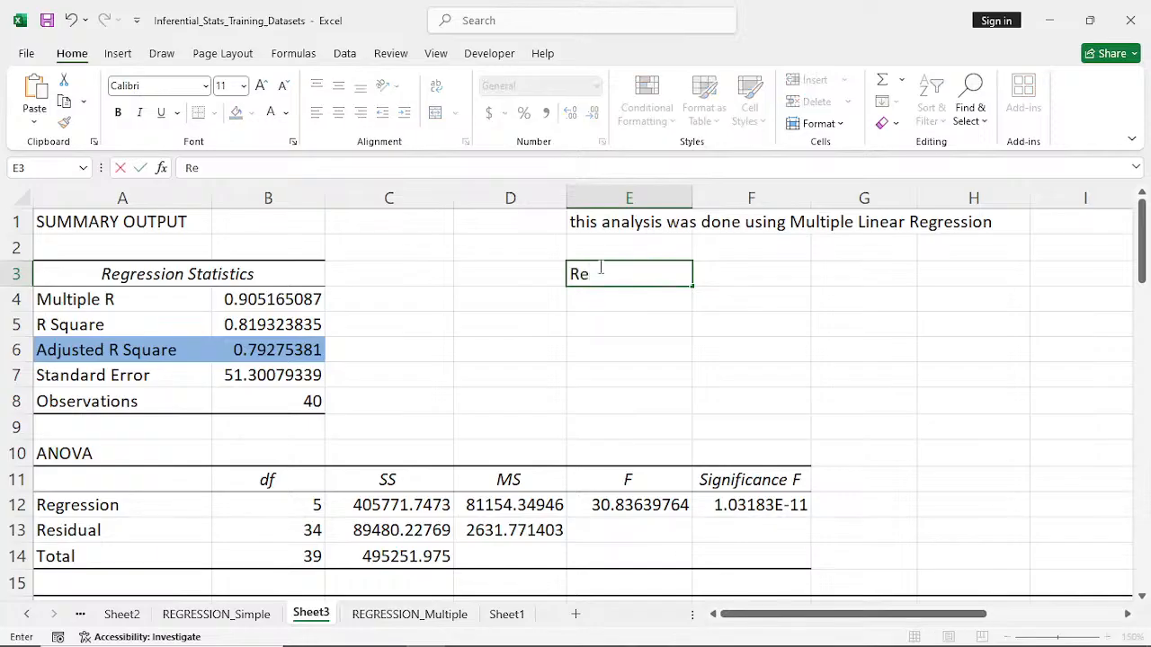
pyautogui.write('gresion')
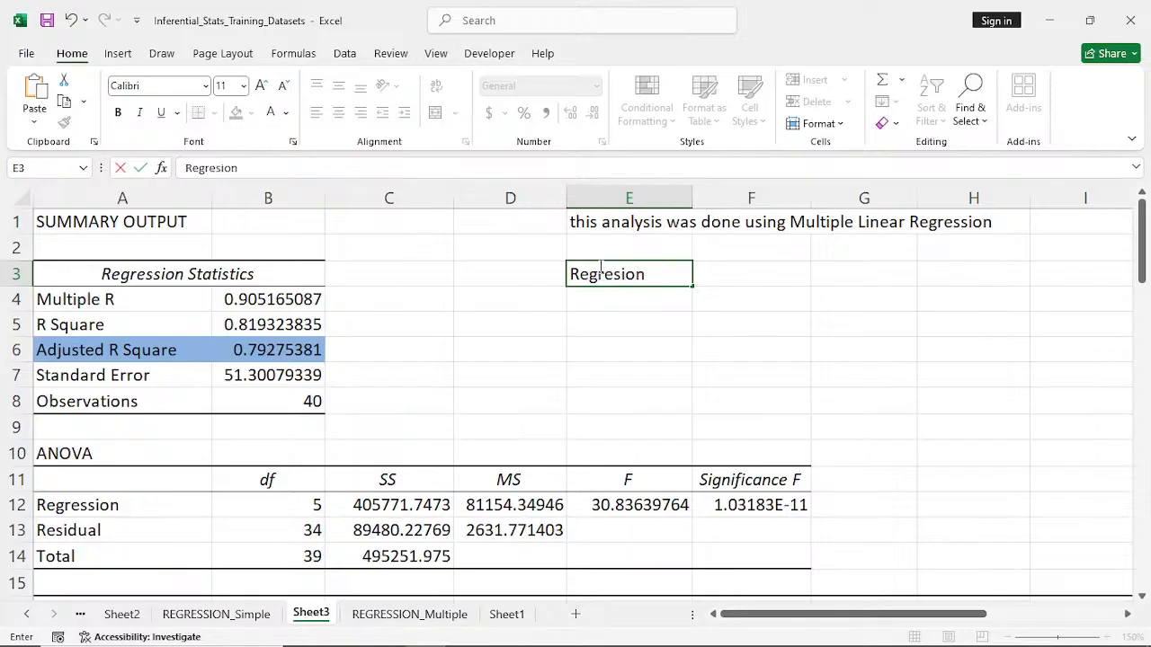
pyautogui.press('Left')
pyautogui.press('Left')
pyautogui.click(599, 268)
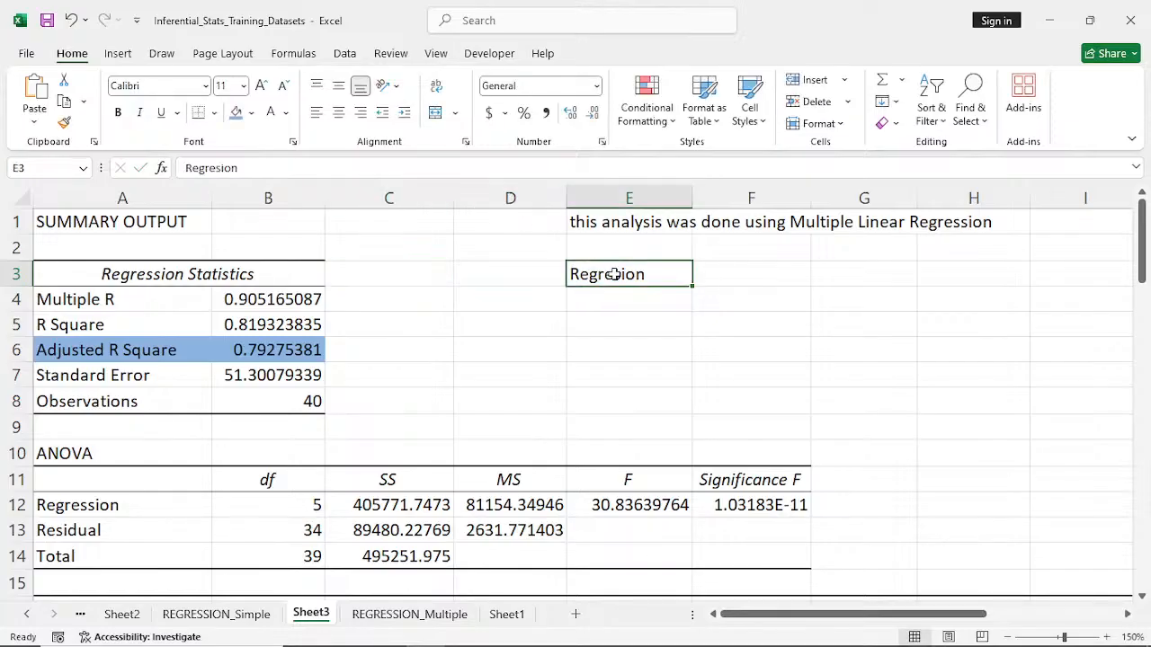
pyautogui.doubleClick(612, 274)
pyautogui.write('sion')
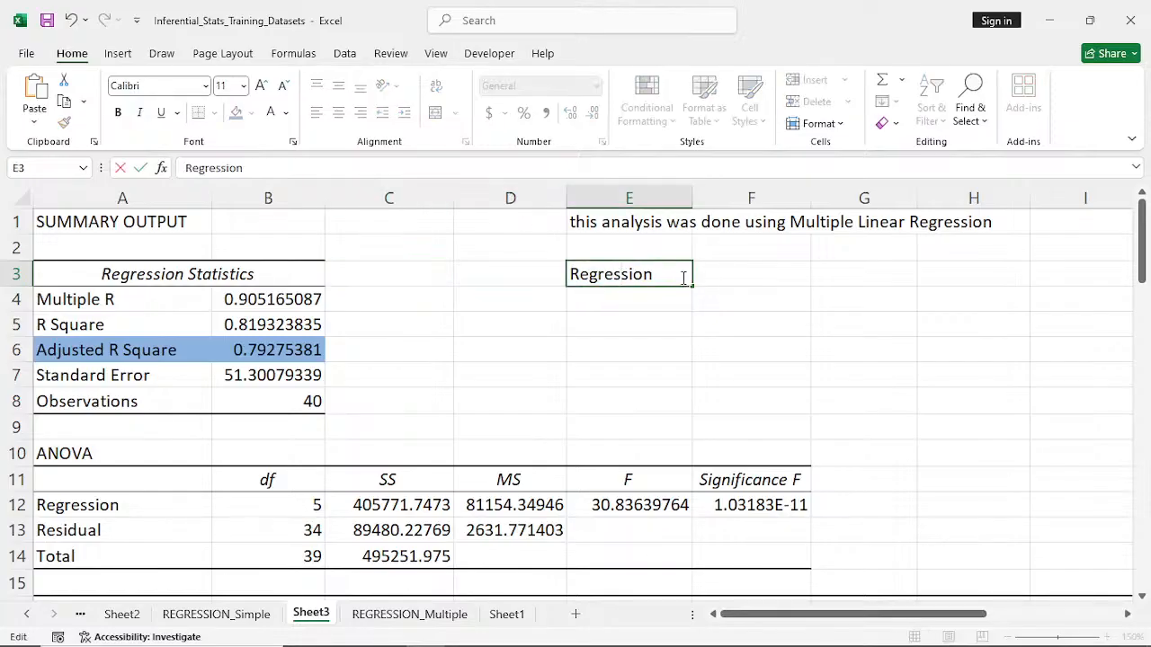
pyautogui.write(' Statist')
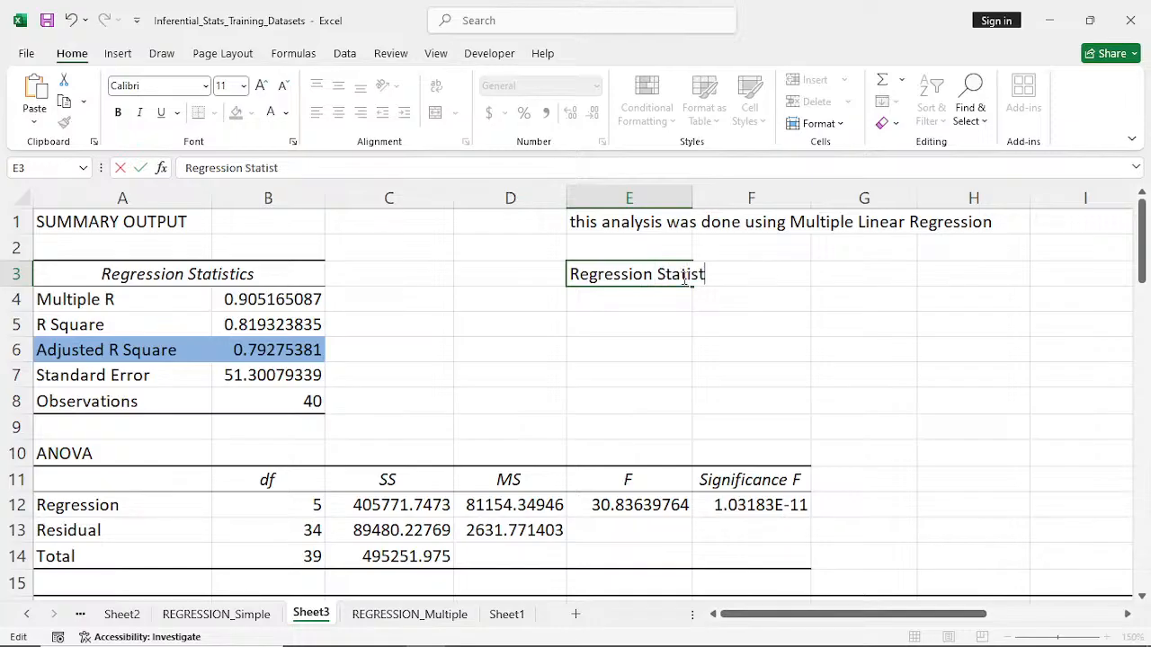
pyautogui.write('ice')
pyautogui.press('BackSpace')
pyautogui.write('s')
pyautogui.click(614, 307)
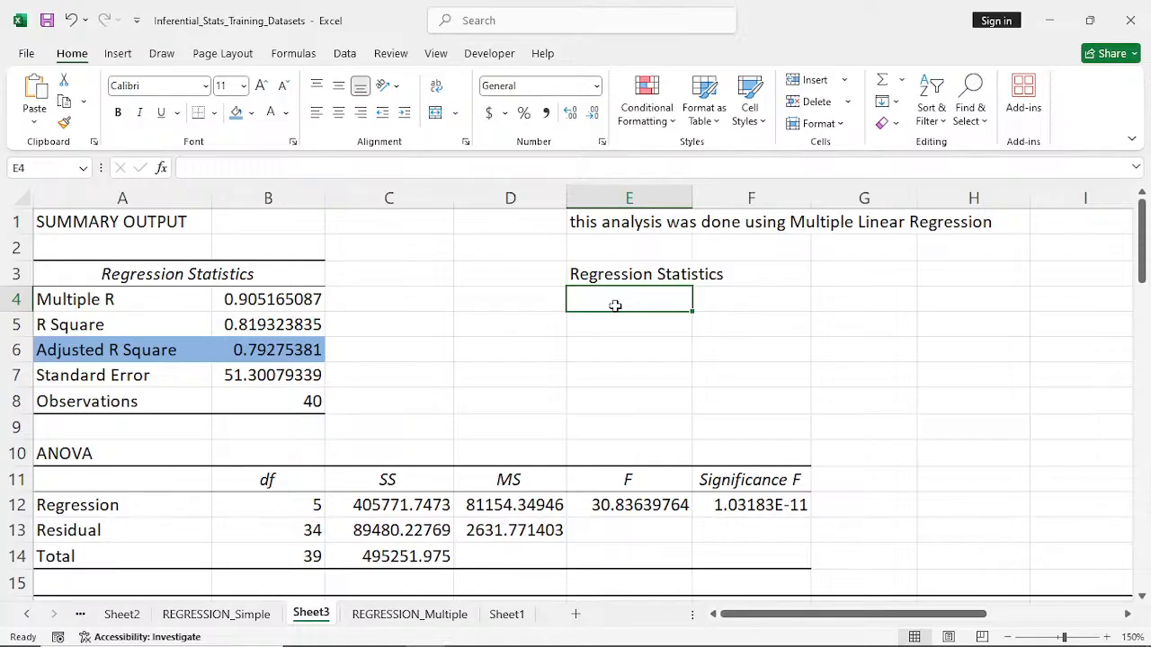
# - Copy the Adjusted R Square label and value from A6:B6 into E4:F4 under the new heading
pyautogui.write('A')
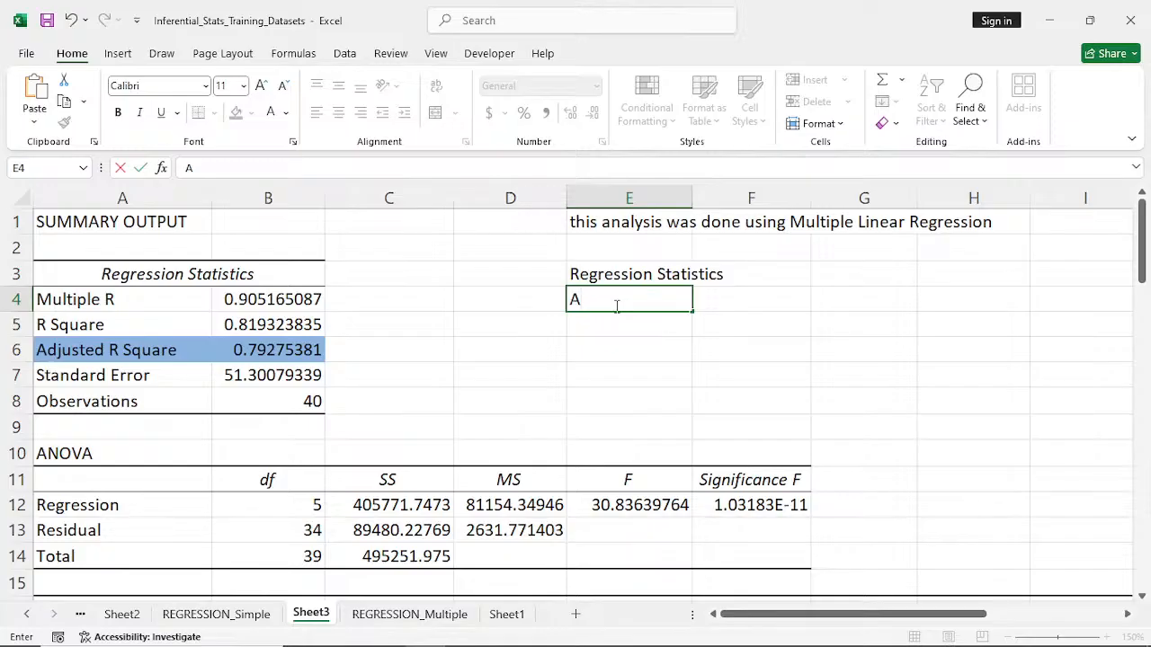
pyautogui.click(64, 357)
pyautogui.moveTo(92, 351); pyautogui.dragTo(241, 348)
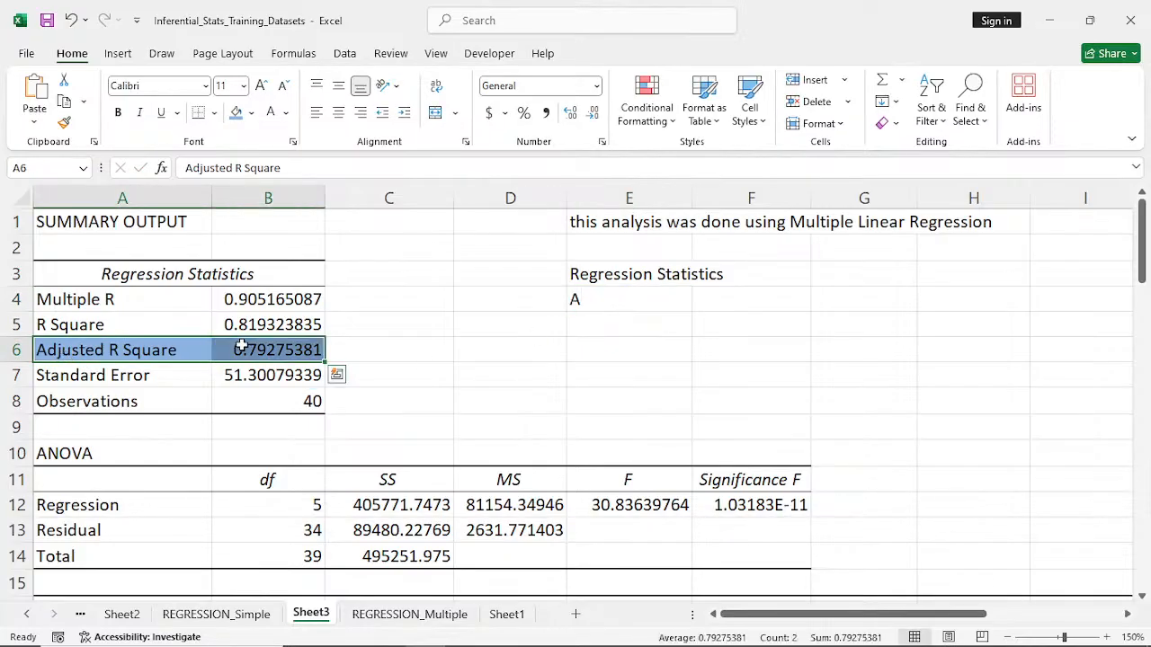
pyautogui.hotkey('ctrl', 'c')
pyautogui.click(604, 304)
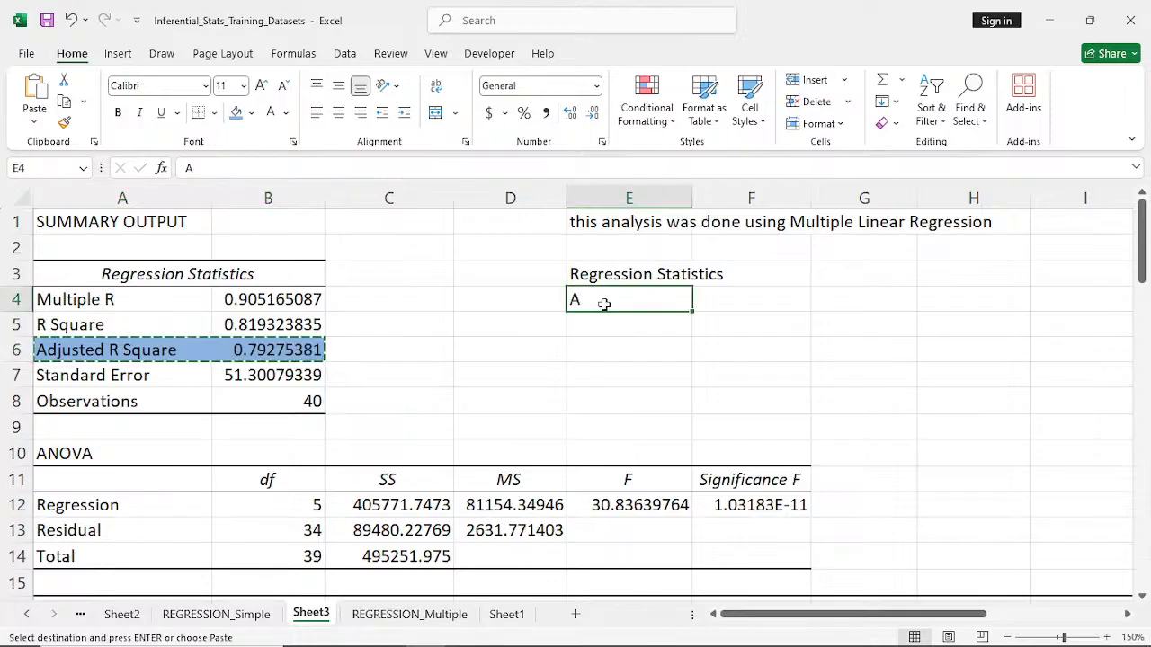
pyautogui.hotkey('ctrl', 'v')
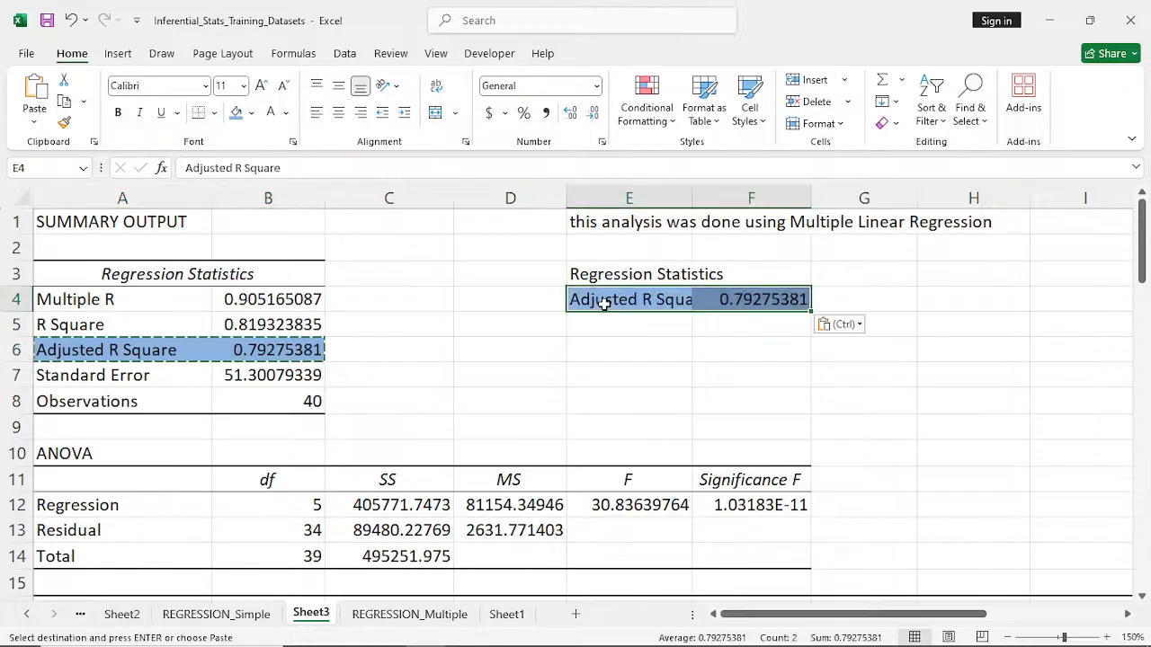
# - Copy the Standard Error and Observations rows from A7:B8 into E5:F6 below the Adjusted R Square copy
pyautogui.moveTo(88, 383); pyautogui.dragTo(268, 403)
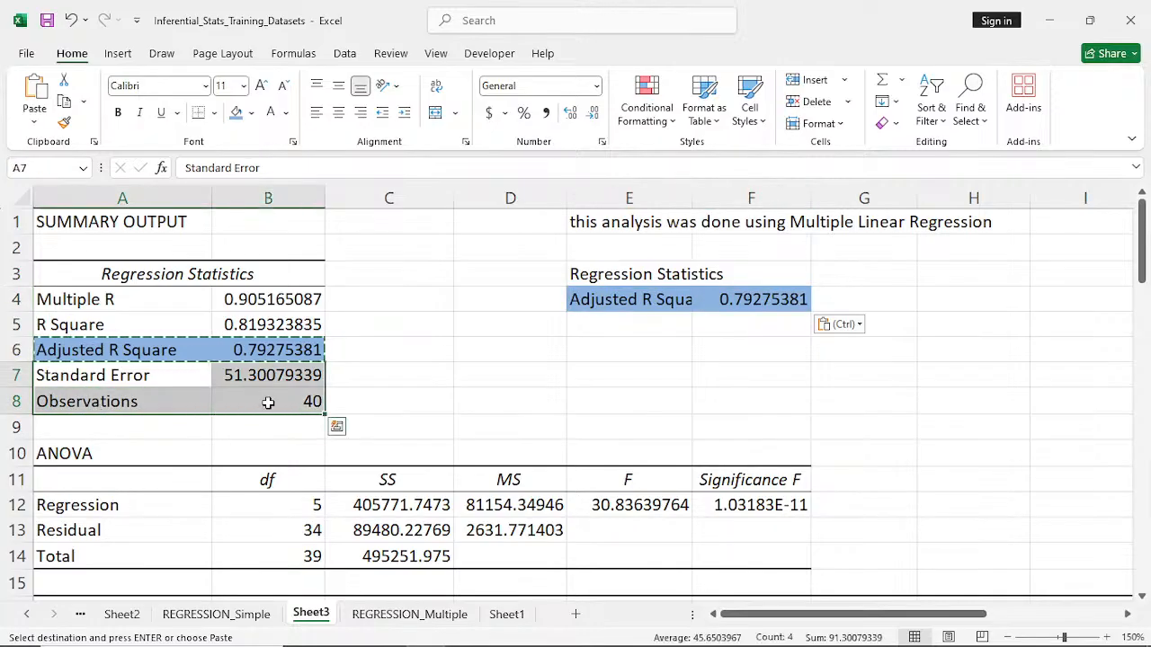
pyautogui.hotkey('ctrl', 'c')
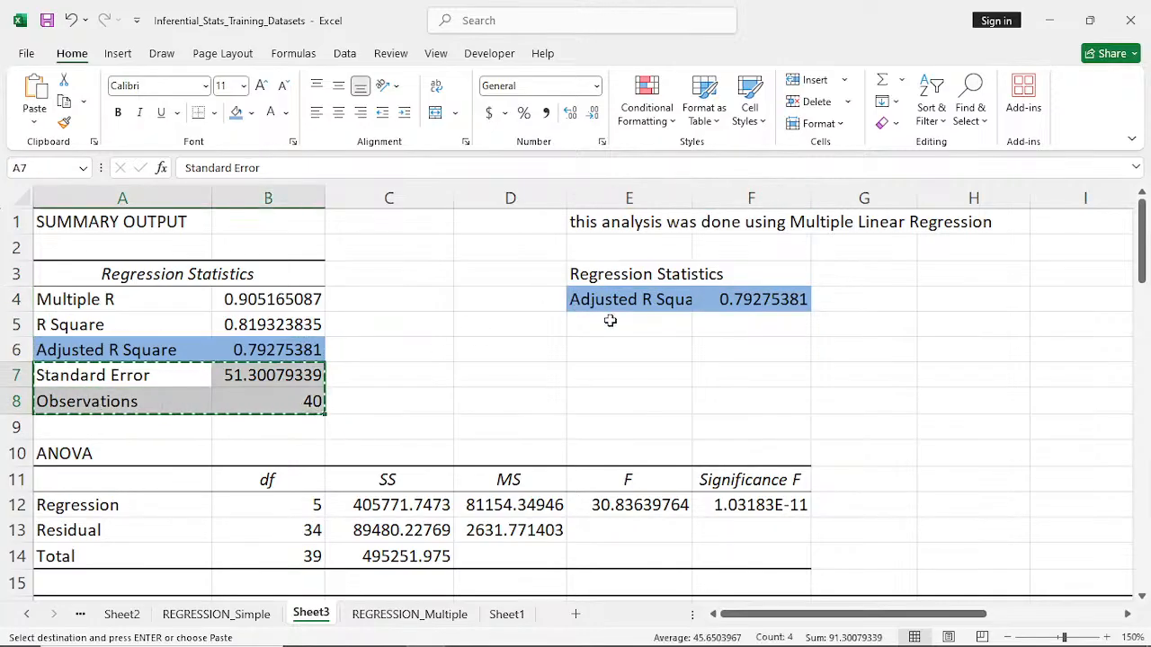
pyautogui.click(609, 321)
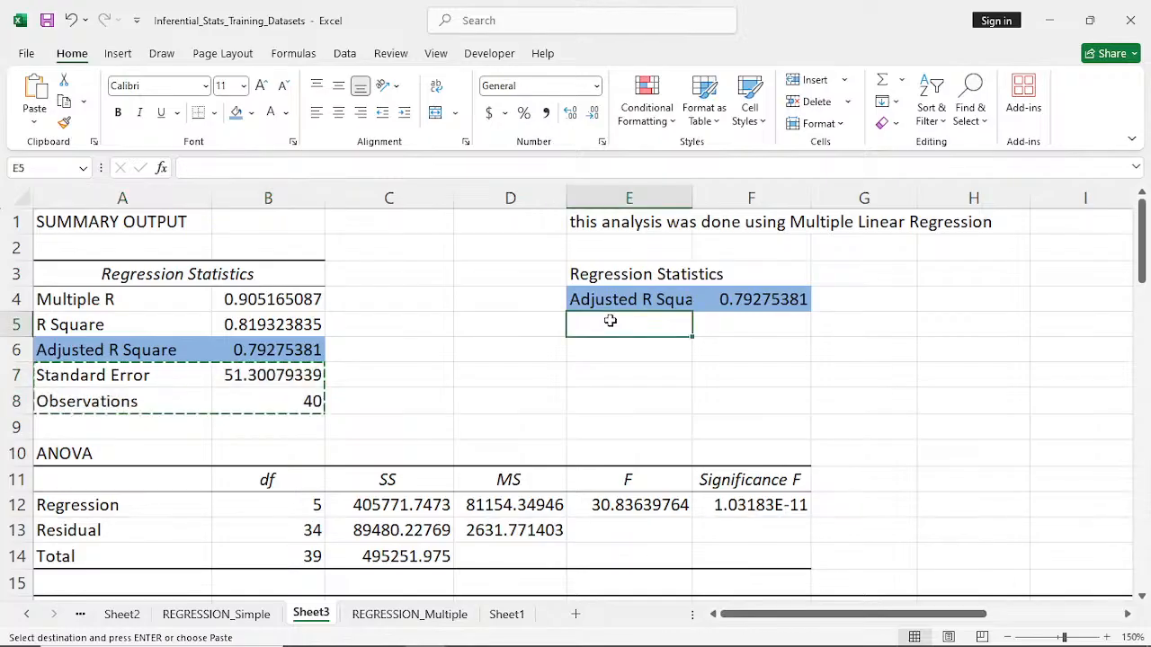
pyautogui.hotkey('ctrl', 'v')
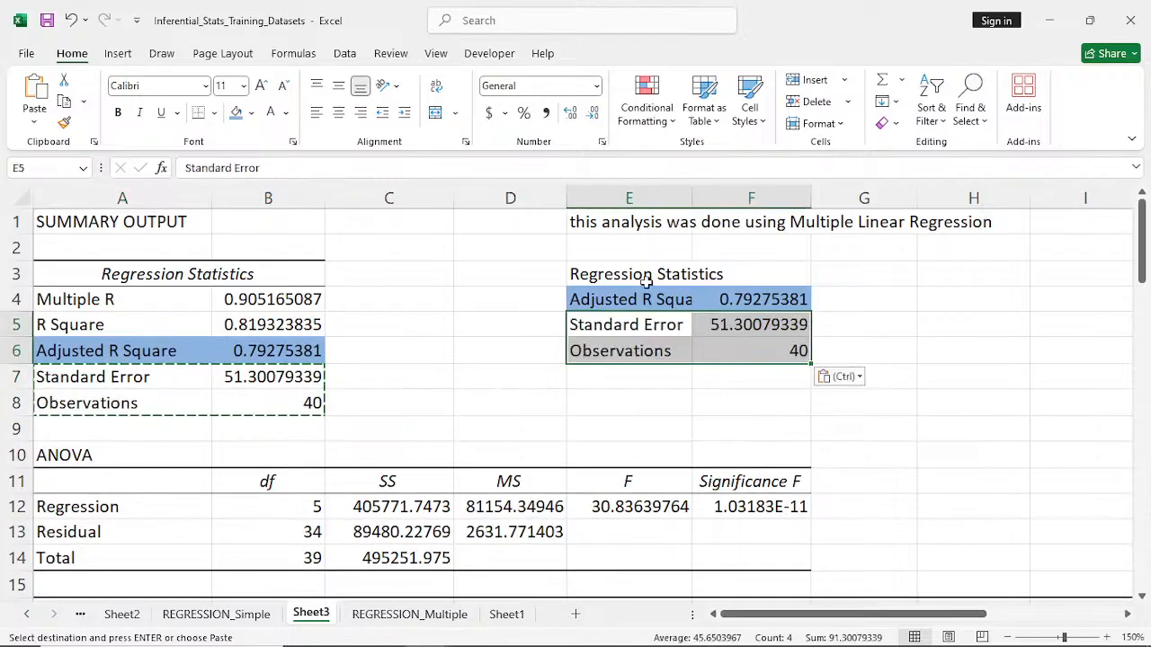
pyautogui.click(618, 351)
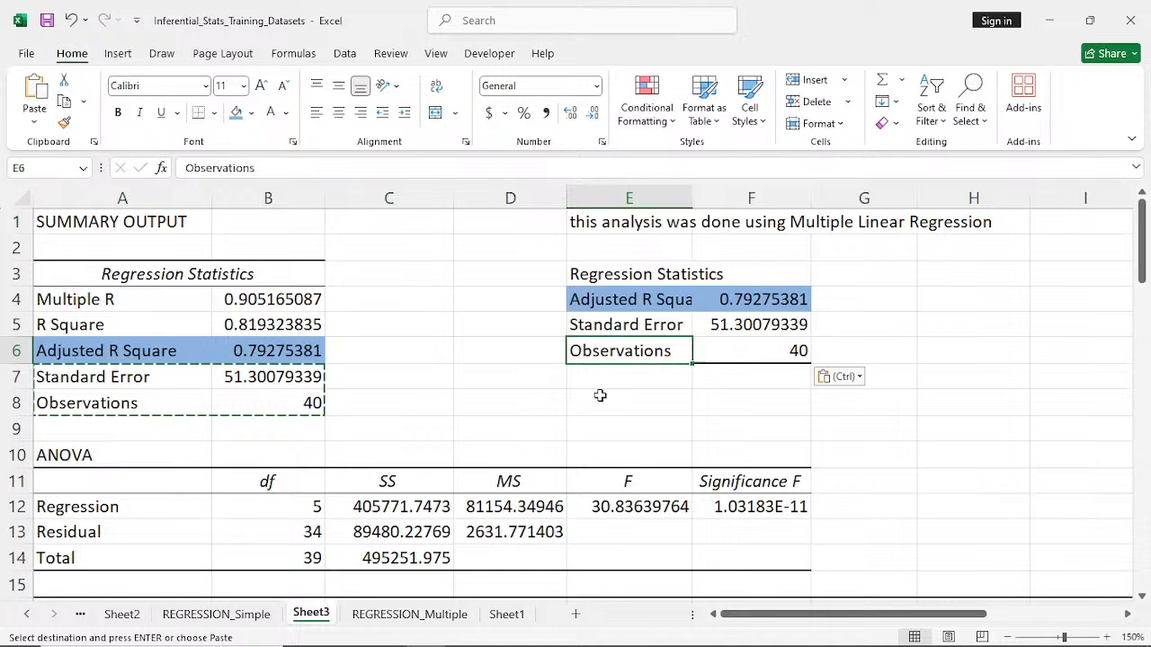
# - Start a conclusion sentence in E8 with the words "There is significant effect of"
pyautogui.click(599, 399)
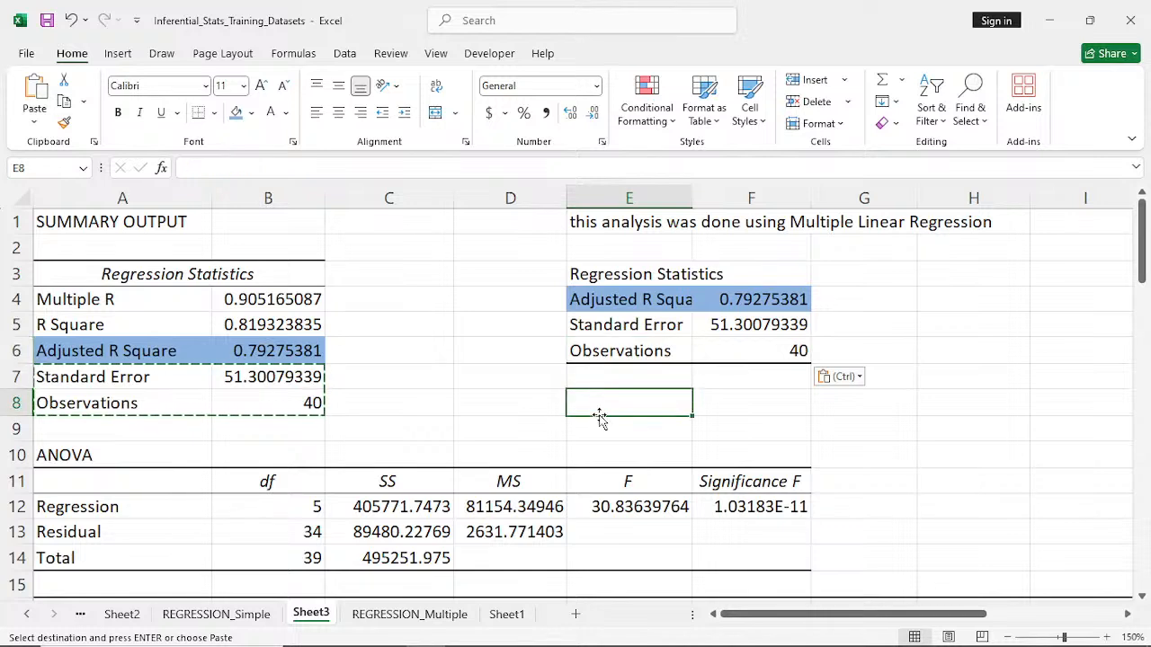
pyautogui.press('Escape')
pyautogui.write('tH')
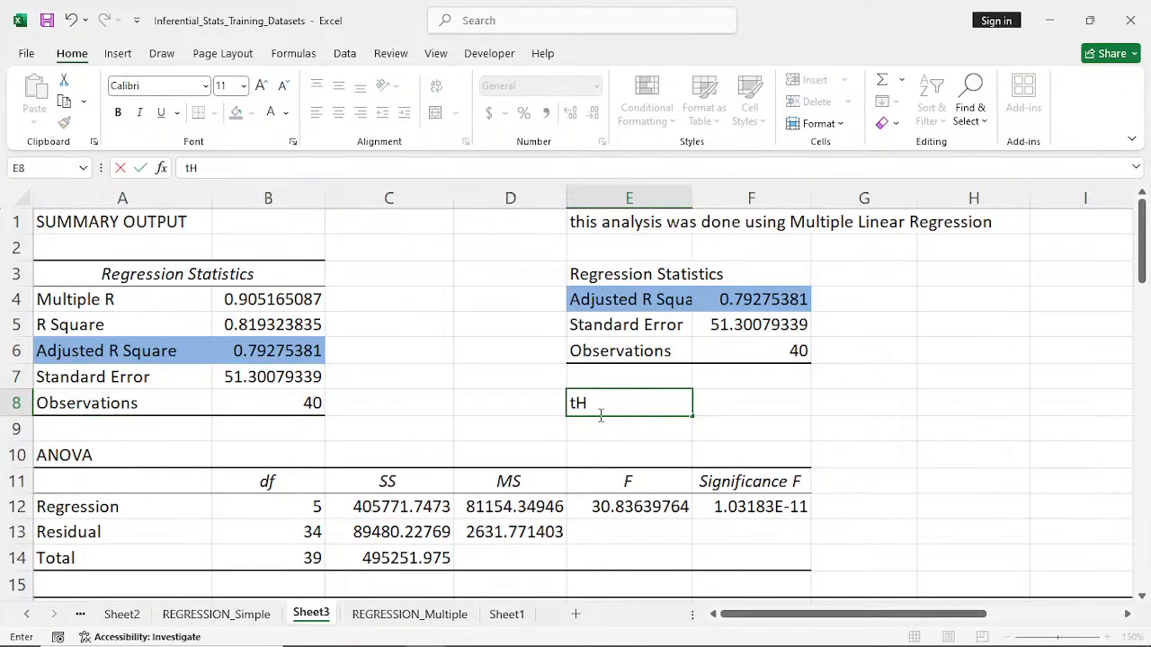
pyautogui.press('BackSpace')
pyautogui.press('BackSpace')
pyautogui.write('There is s')
pyautogui.write('ig')
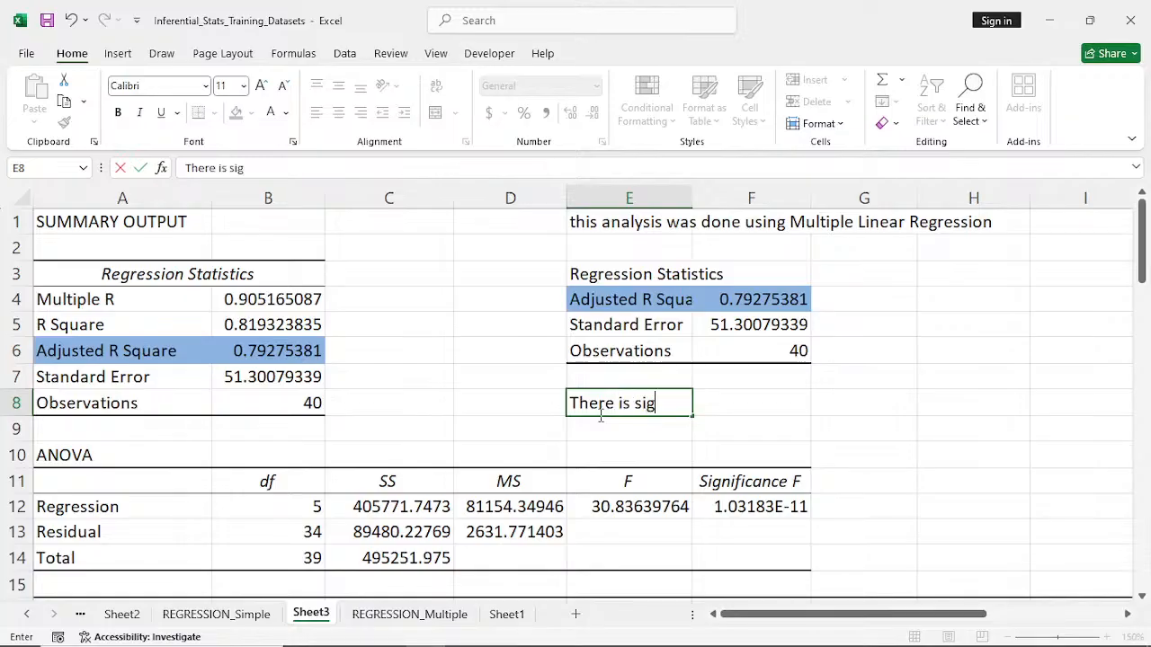
pyautogui.write('nifican')
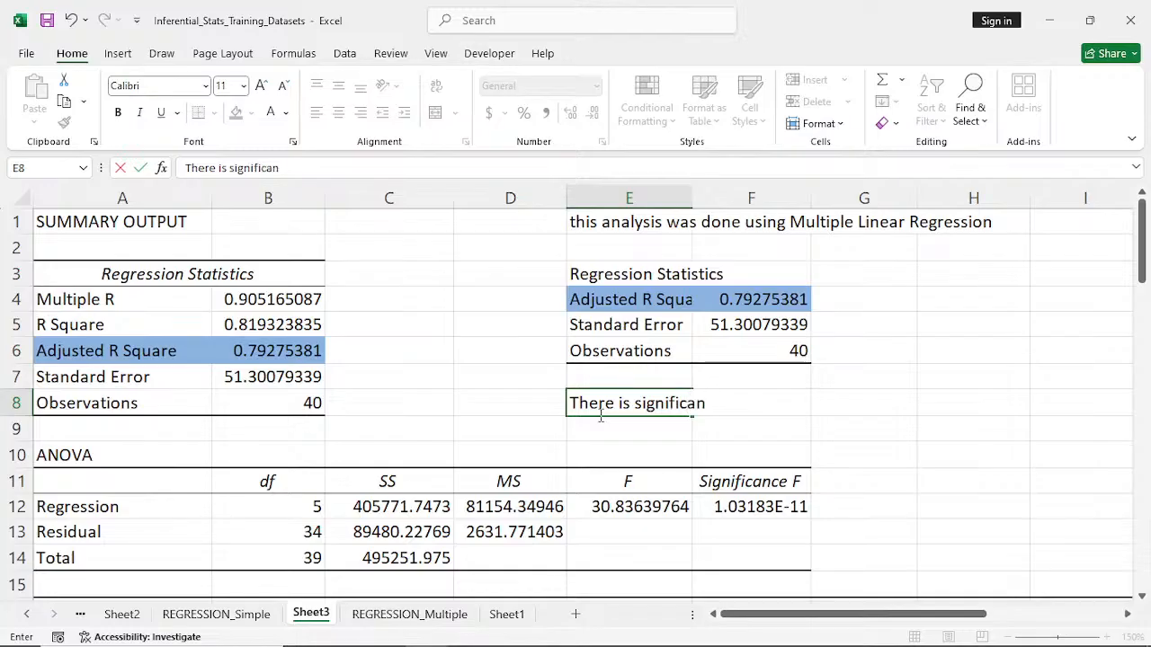
pyautogui.write('t effect of')
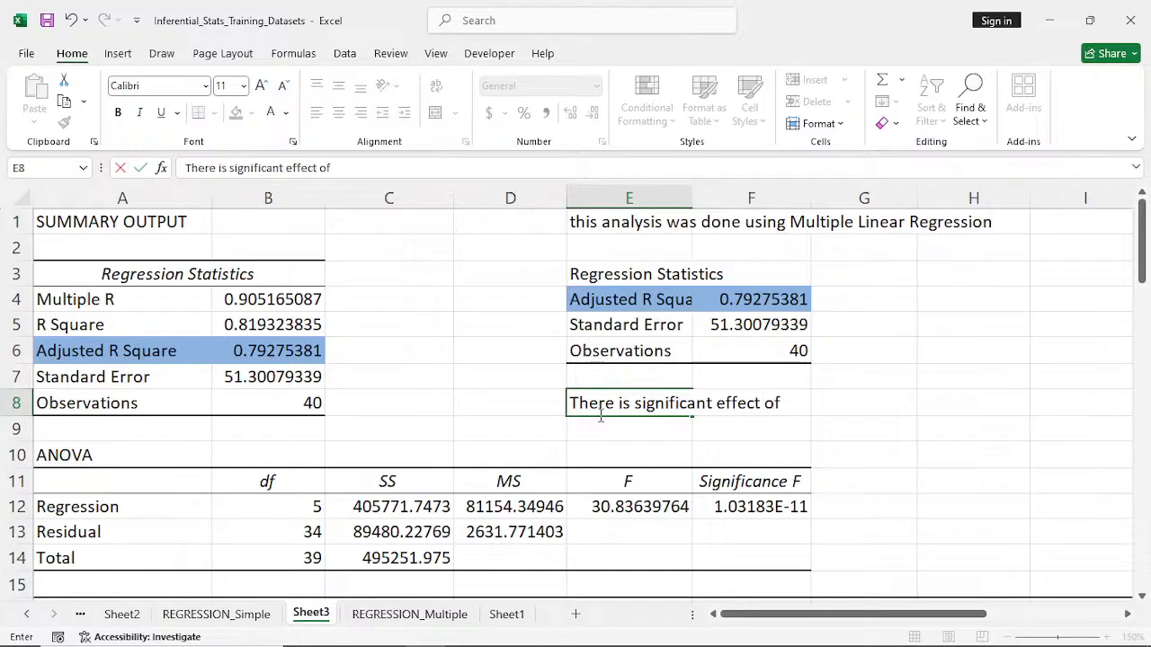
# - Continue the conclusion in E8 with the first two shaded significant predictors, written as "Ads, Discount"
pyautogui.scroll(-2, 601, 415)
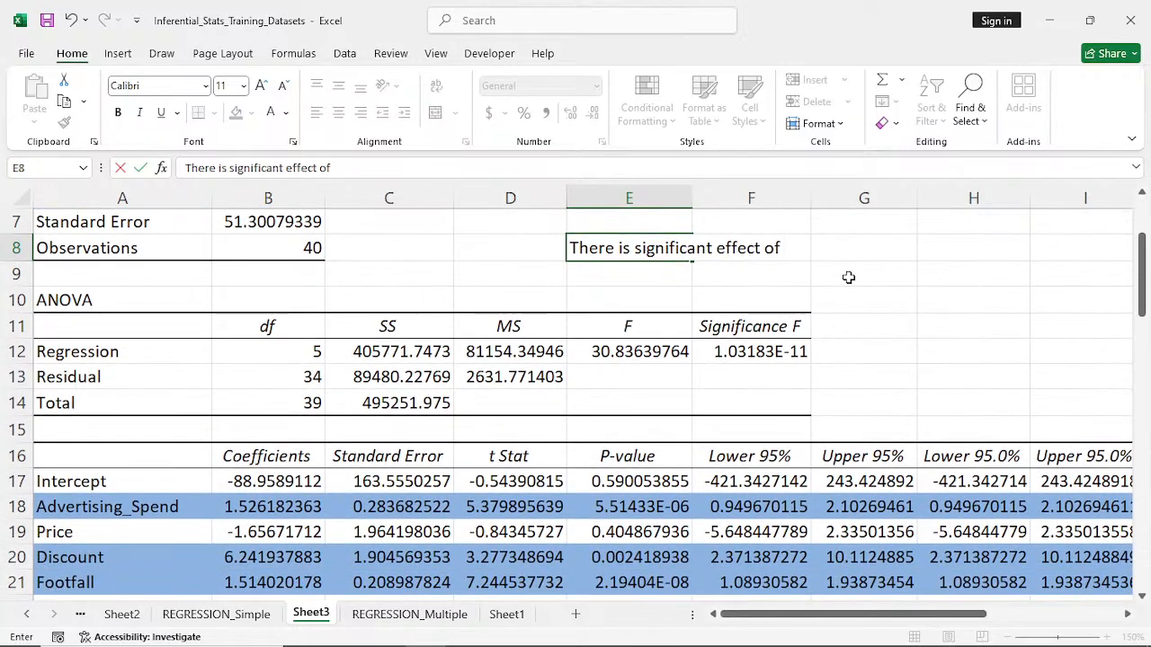
pyautogui.write('AS')
pyautogui.press('BackSpace')
pyautogui.write('DS')
pyautogui.press('BackSpace')
pyautogui.press('BackSpace')
pyautogui.write('ds')
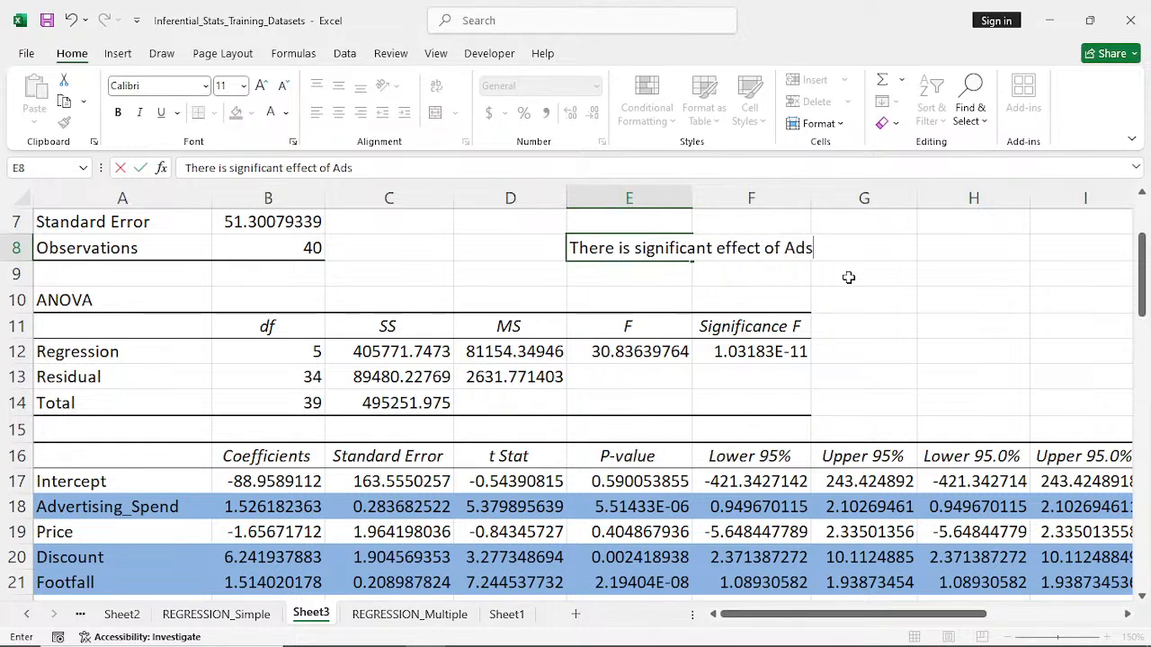
pyautogui.write(',')
pyautogui.write('D')
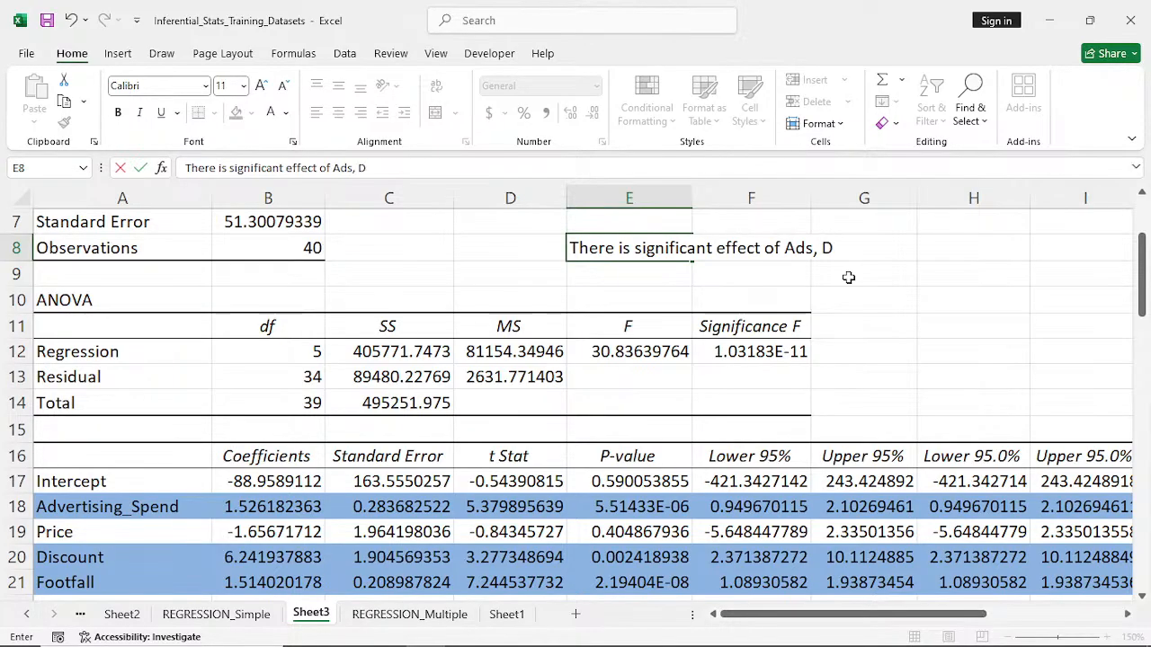
pyautogui.write('iscount')
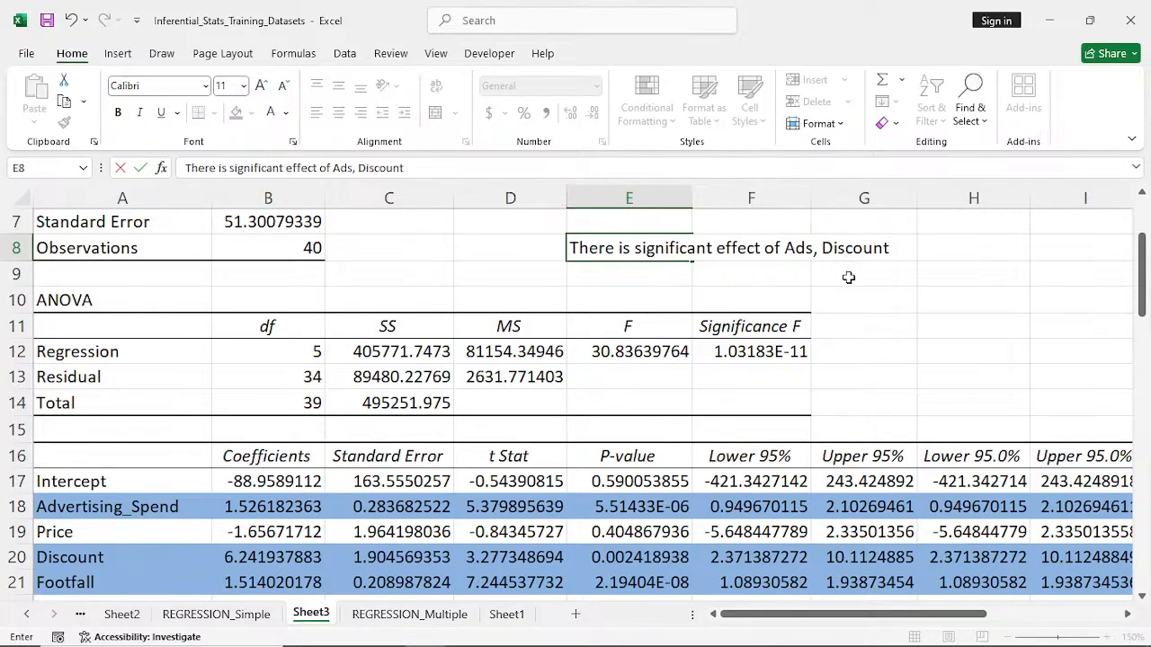
pyautogui.write(', F')
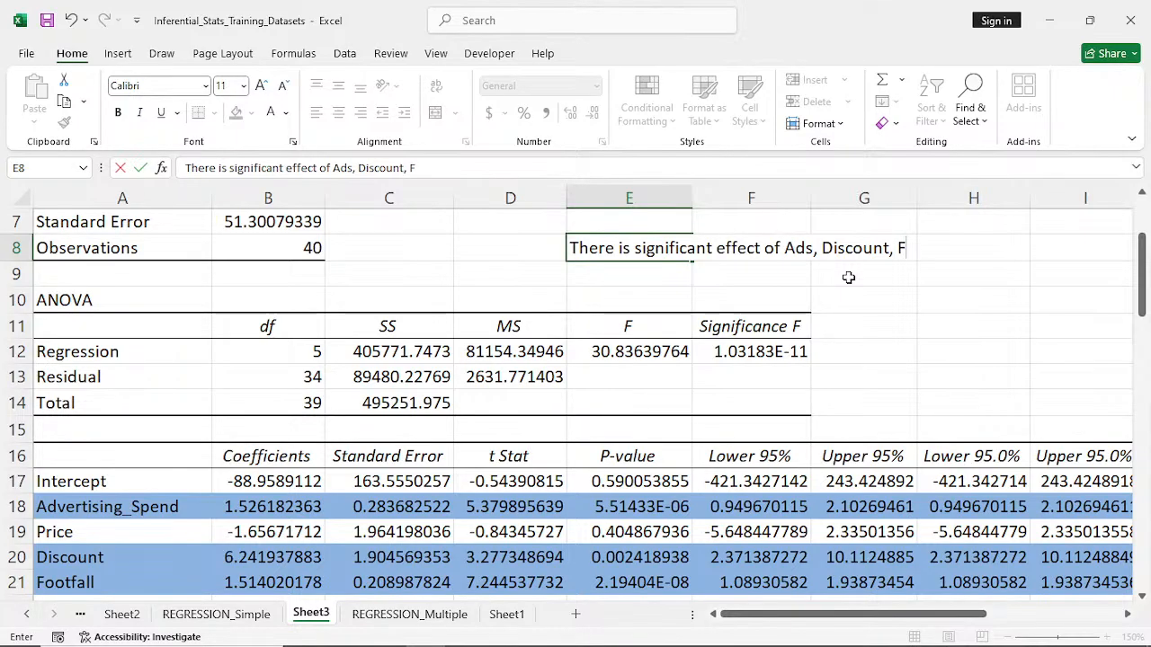
pyautogui.write('T')
# - Complete the conclusion in E8 by appending ", FT on our Sales" after "Ads, Discount"
pyautogui.scroll(-1, 848, 278)
pyautogui.scroll(1, 848, 278)
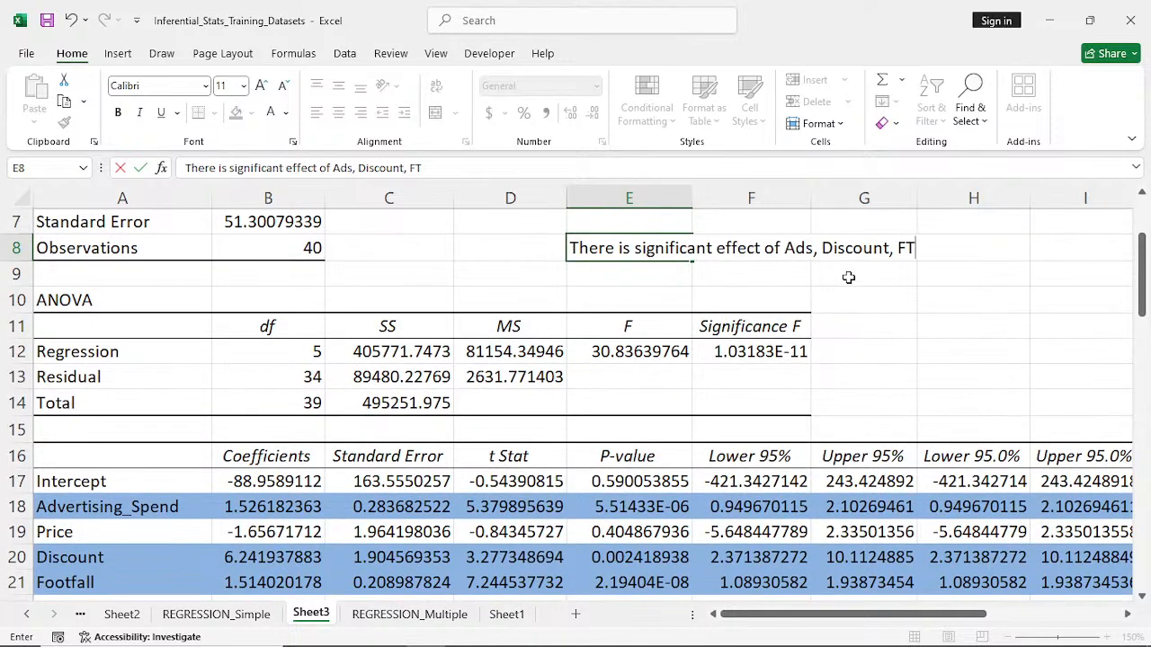
pyautogui.write('ON')
pyautogui.press('BackSpace')
pyautogui.press('BackSpace')
pyautogui.press('BackSpace')
pyautogui.write('on our')
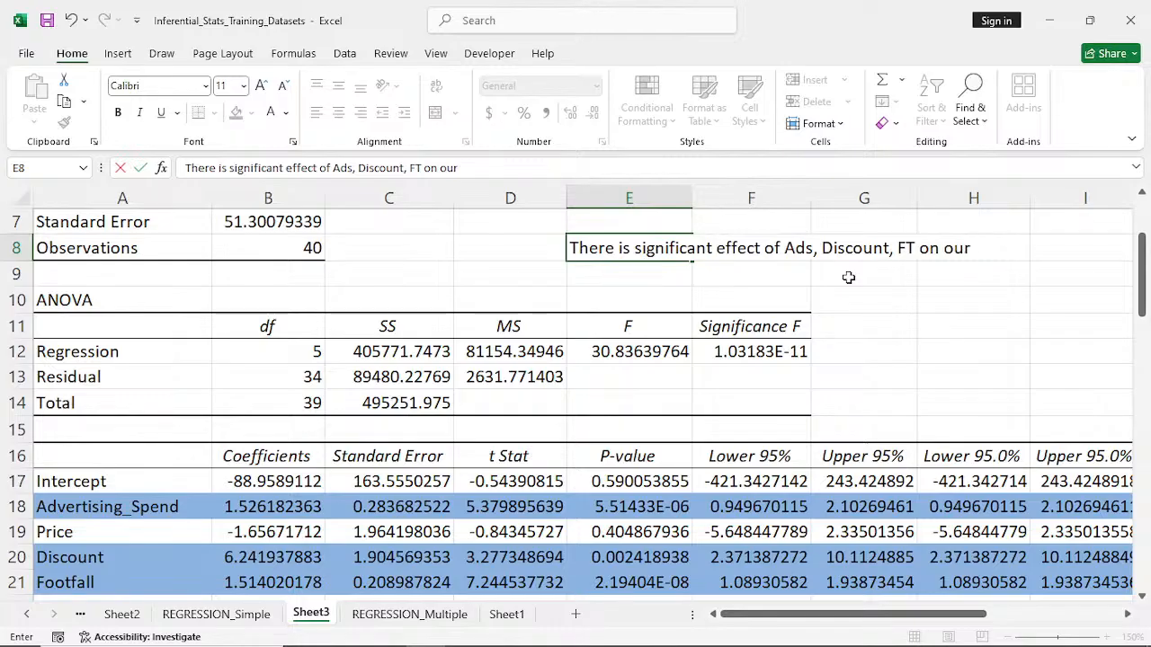
pyautogui.write(' Sales')
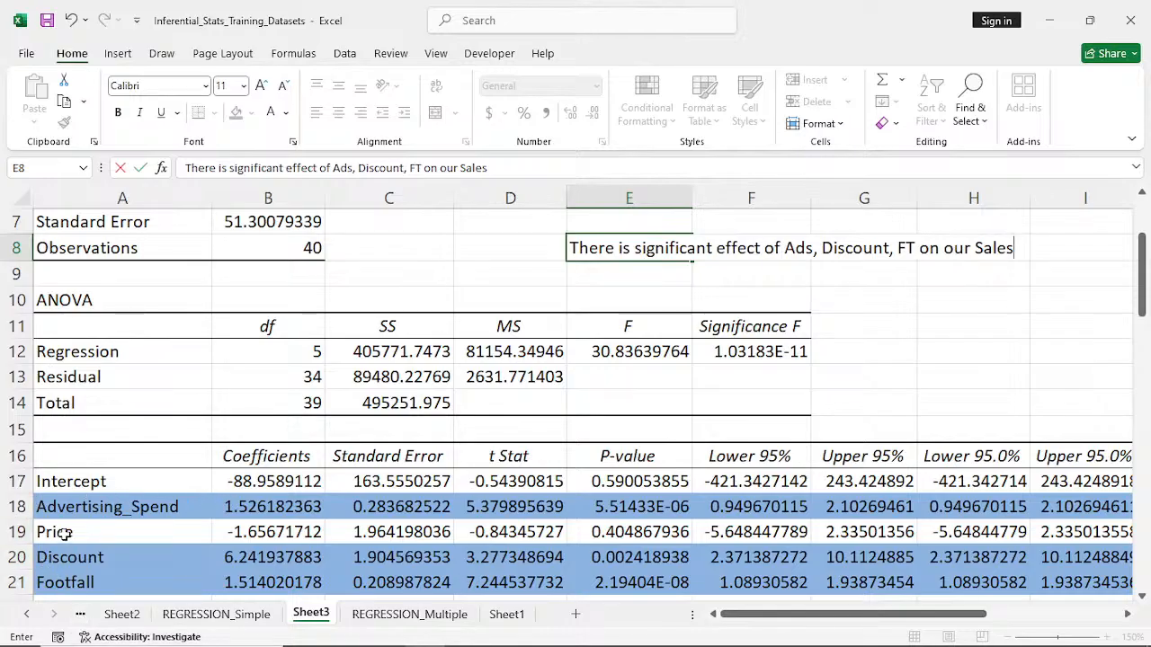
# - Review the coefficients table, ANOVA and regression statistics against the conclusion sentence in E8
pyautogui.scroll(-1, 65, 534)
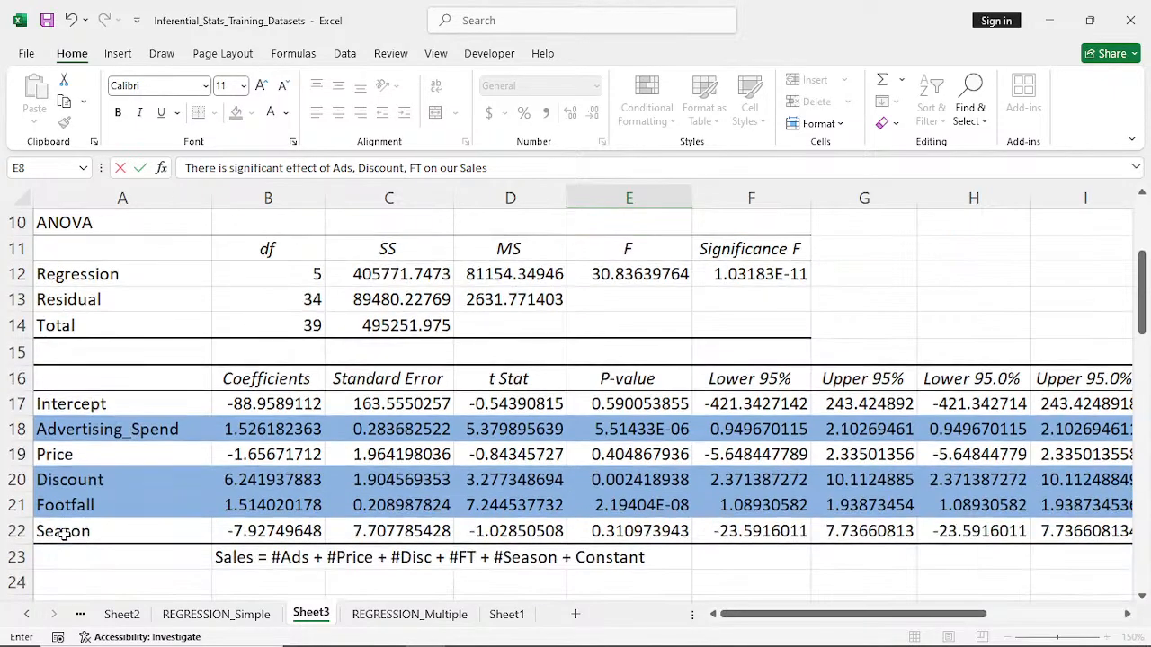
pyautogui.scroll(1, 95, 508)
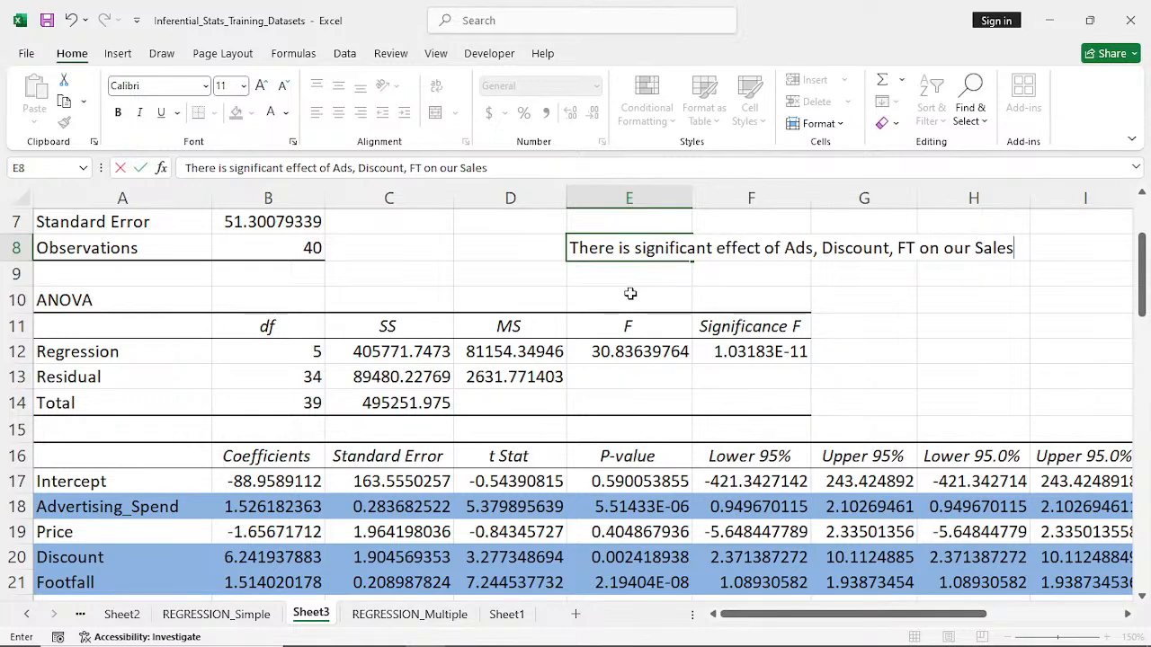
pyautogui.scroll(-1, 631, 294)
pyautogui.scroll(2, 630, 294)
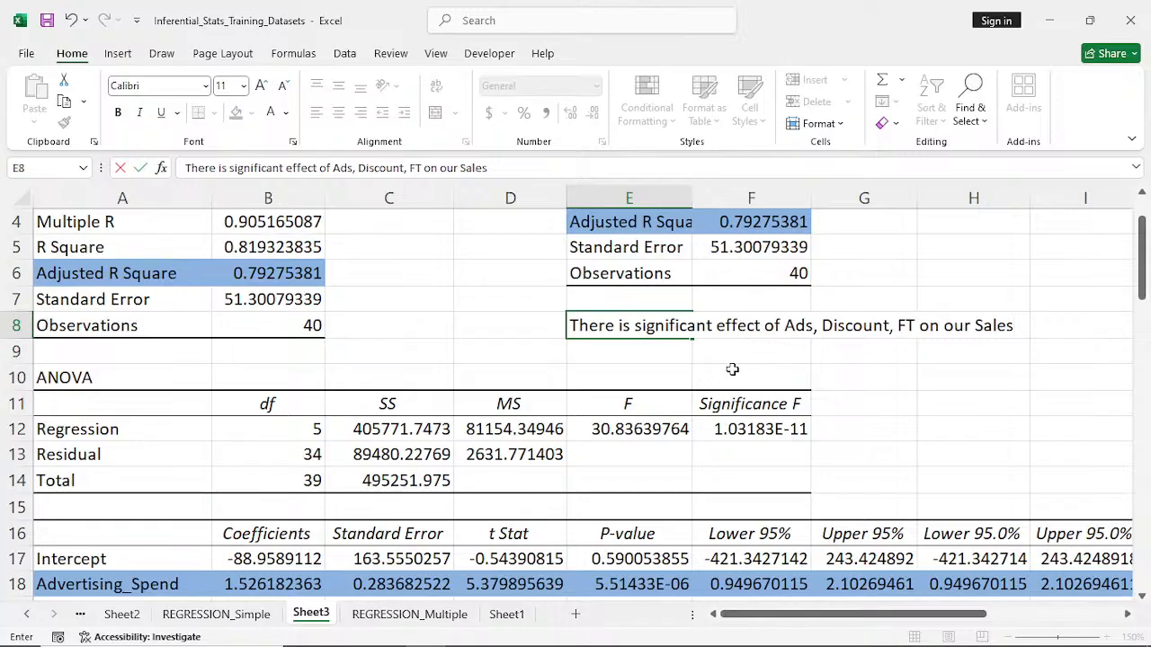
pyautogui.scroll(1, 733, 368)
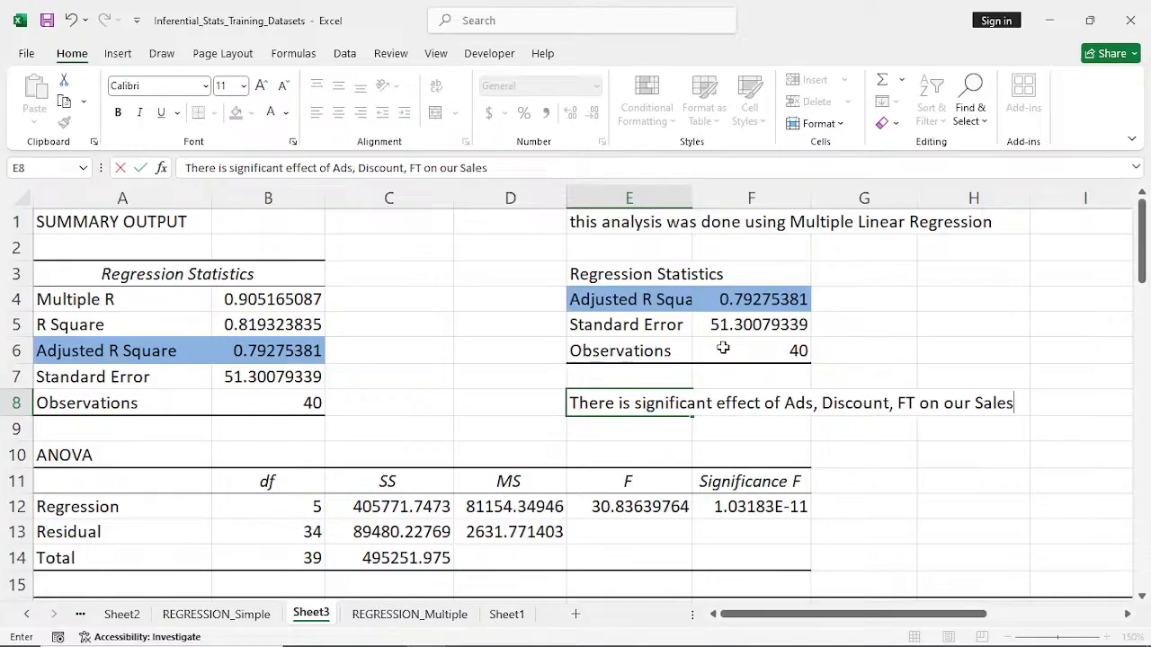
pyautogui.scroll(-1, 723, 348)
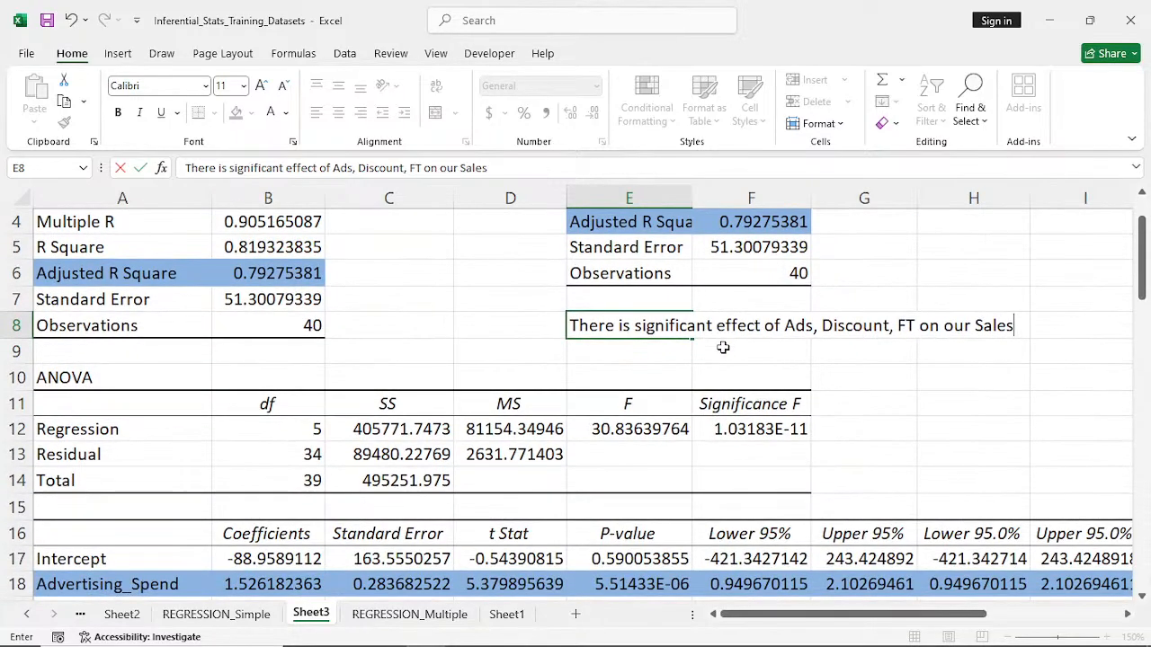
pyautogui.scroll(-1, 723, 348)
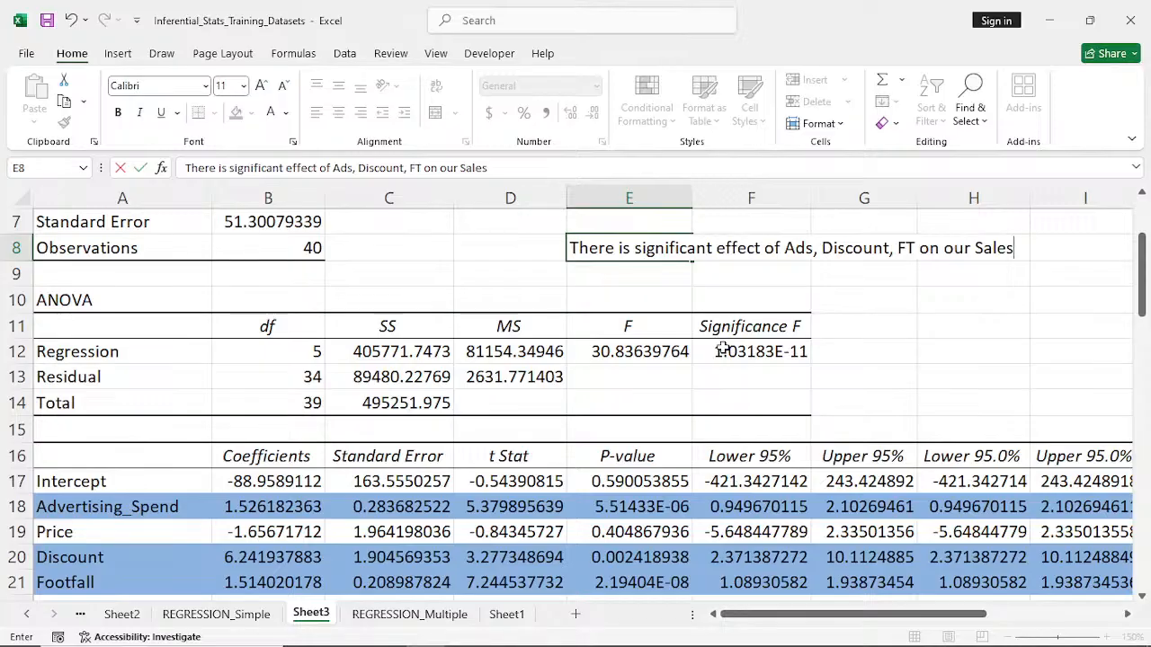
pyautogui.scroll(2, 723, 348)
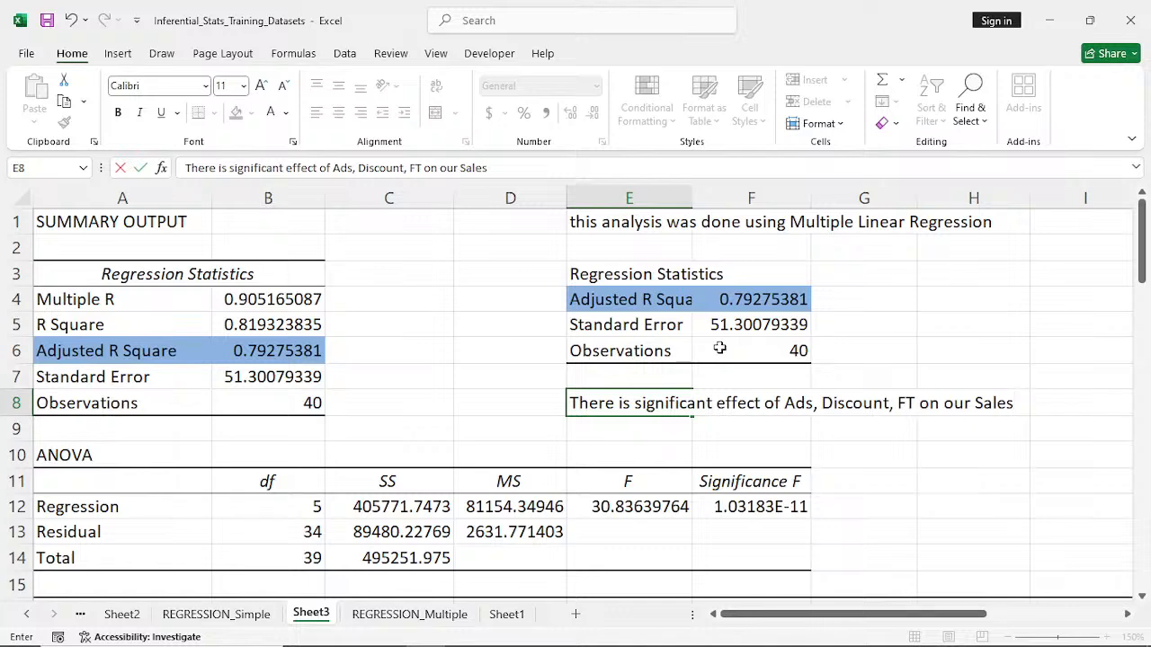
pyautogui.scroll(-1, 719, 348)
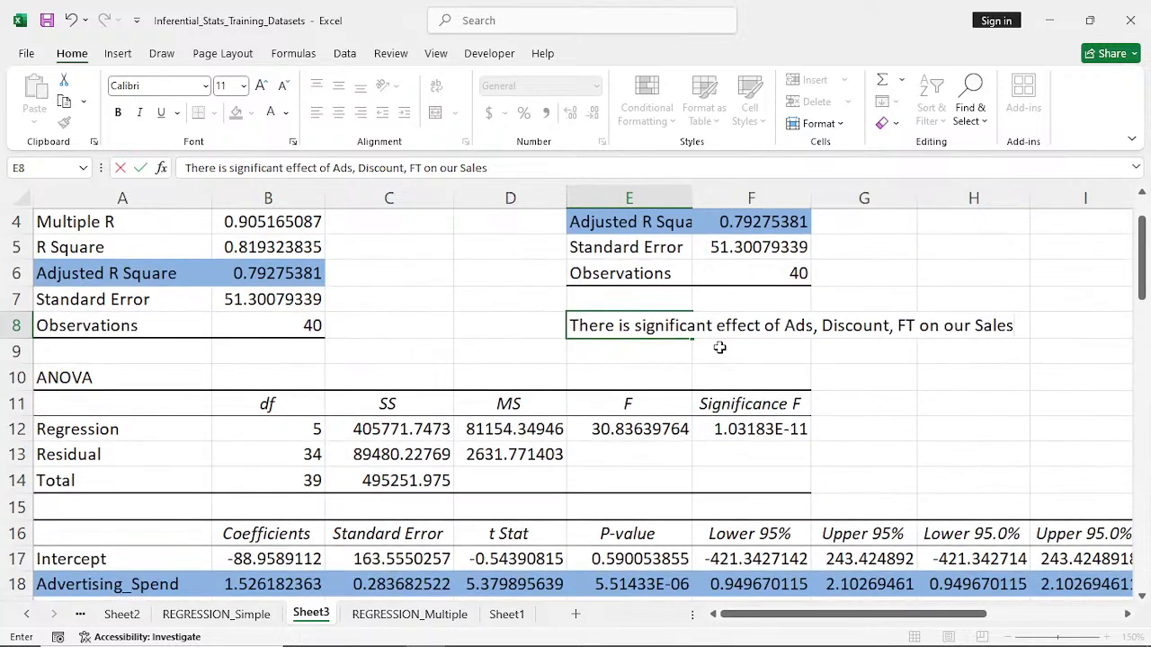
pyautogui.scroll(-1, 719, 347)
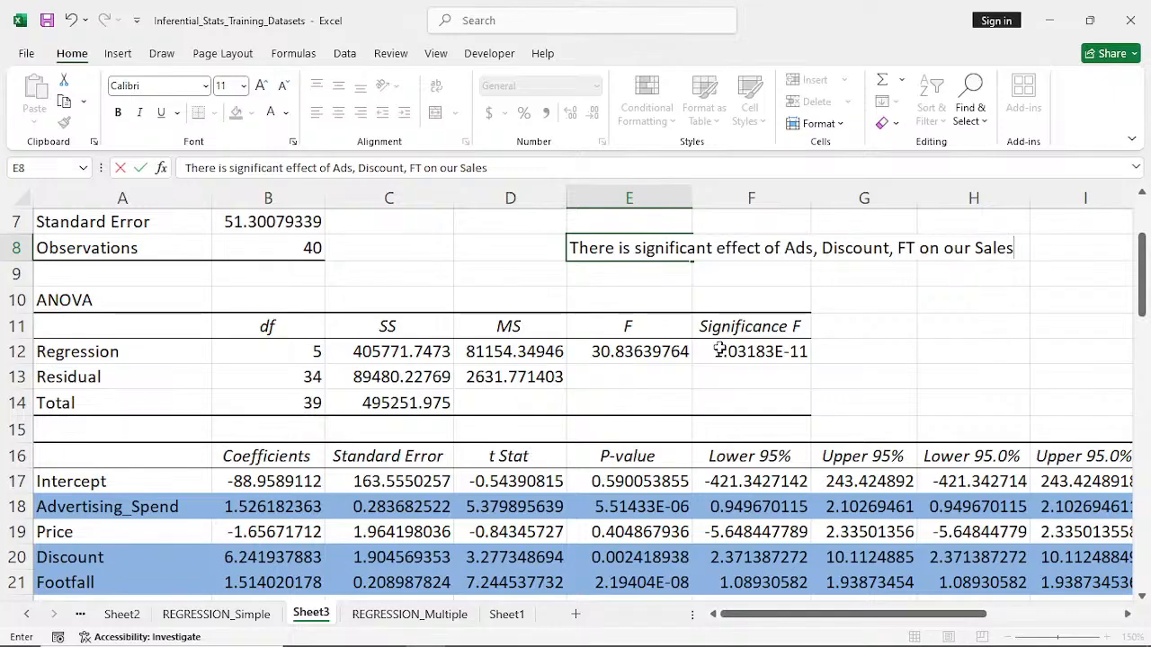
pyautogui.scroll(-1, 719, 349)
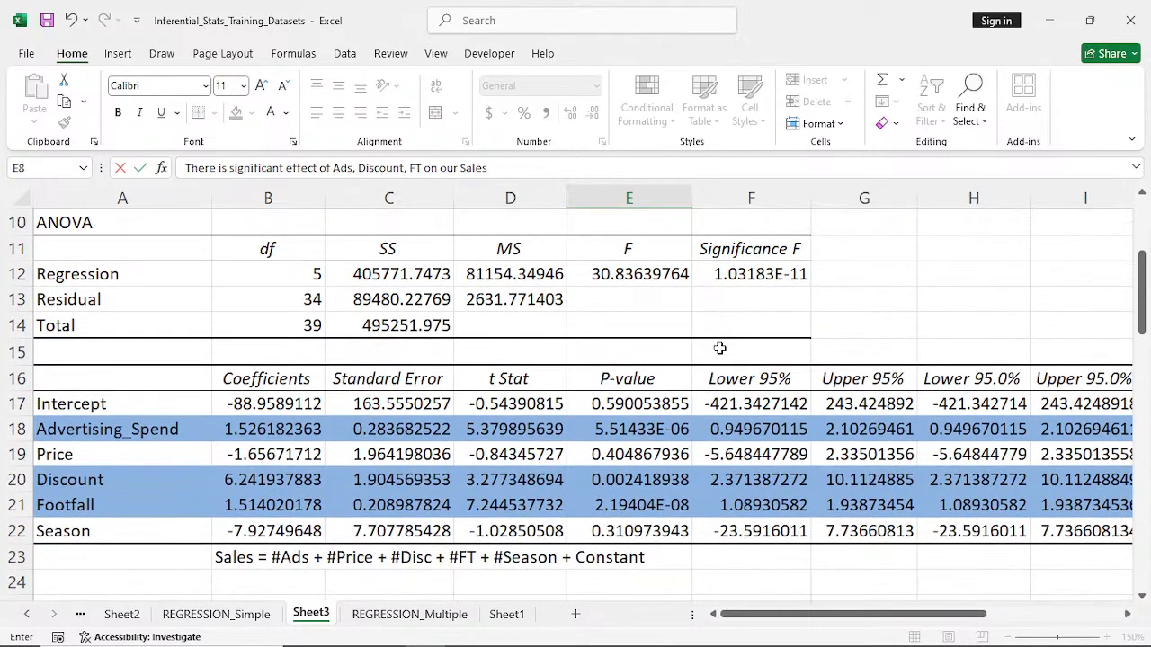
pyautogui.scroll(2, 719, 348)
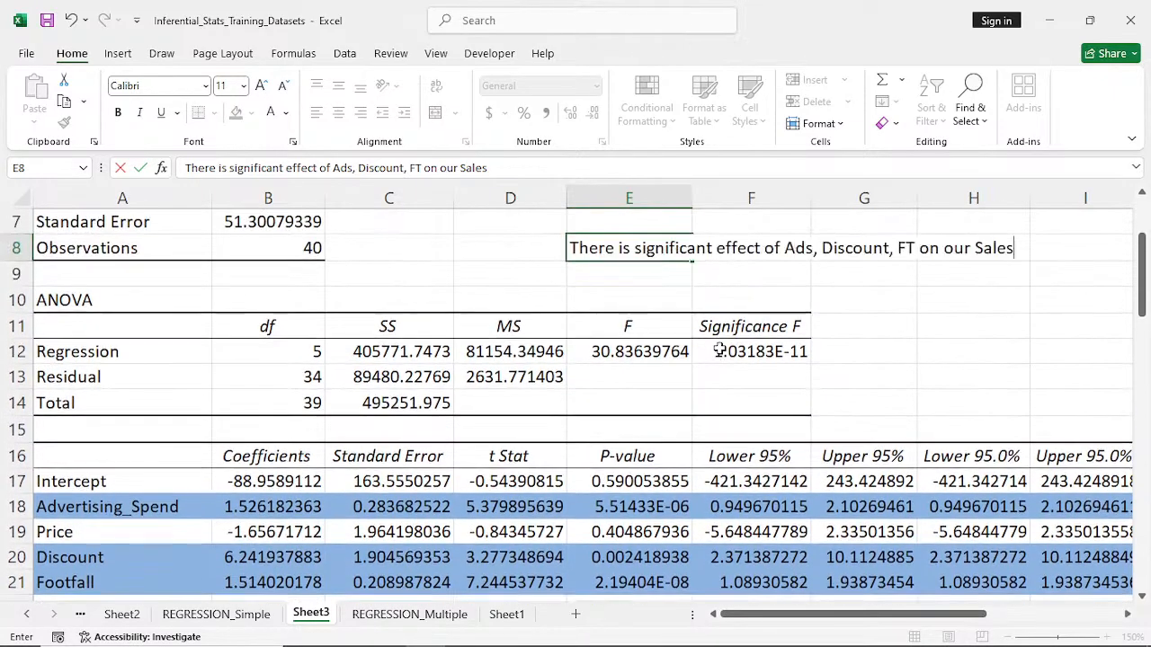
# - Commit the E8 conclusion and widen column E so the full Adjusted R Square label fits
pyautogui.scroll(1, 720, 348)
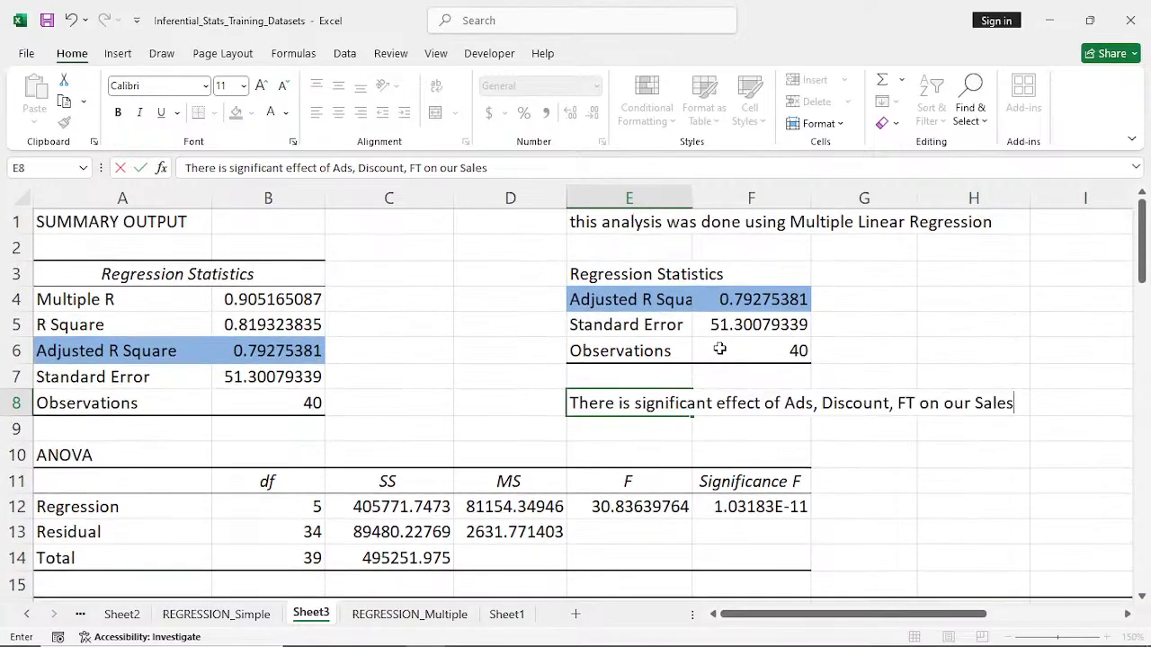
pyautogui.click(689, 200)
pyautogui.moveTo(691, 199); pyautogui.dragTo(723, 216)
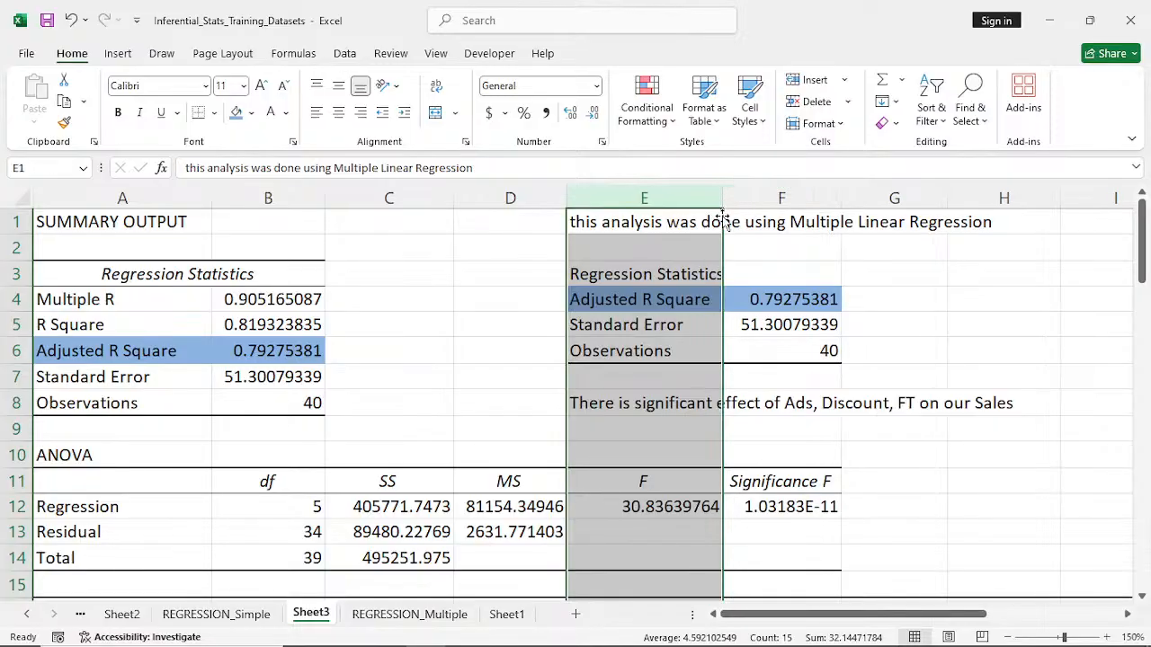
pyautogui.click(775, 322)
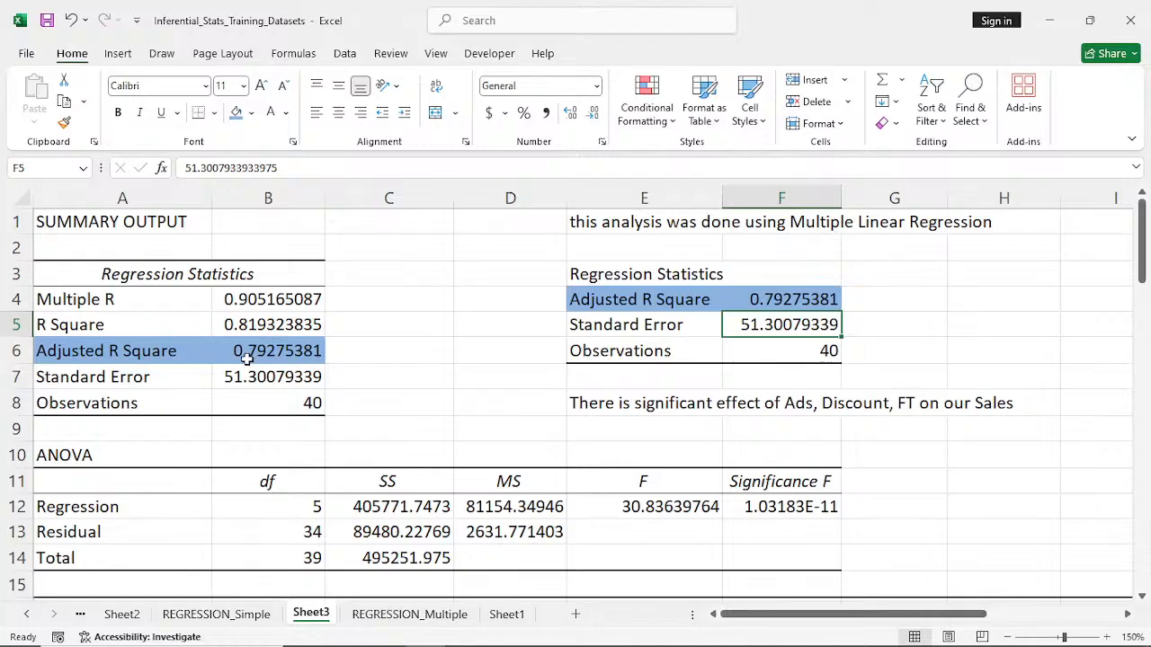
# - Make the Sales regression equation in B23 below the coefficients table bold
pyautogui.scroll(-2, 540, 361)
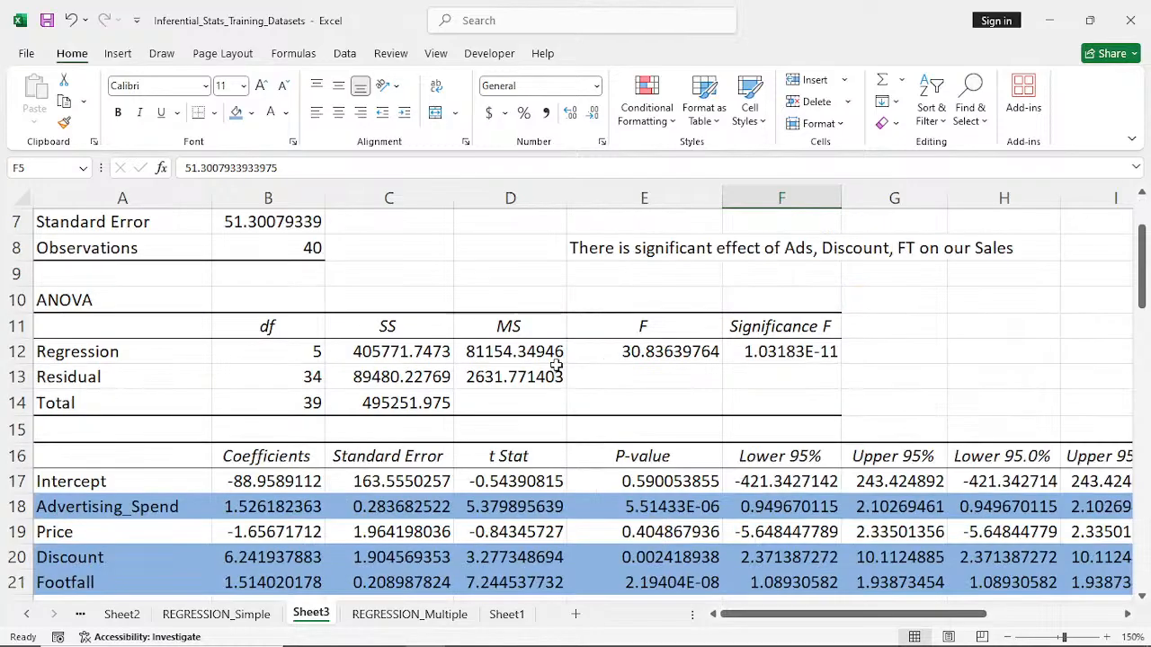
pyautogui.scroll(-3, 537, 454)
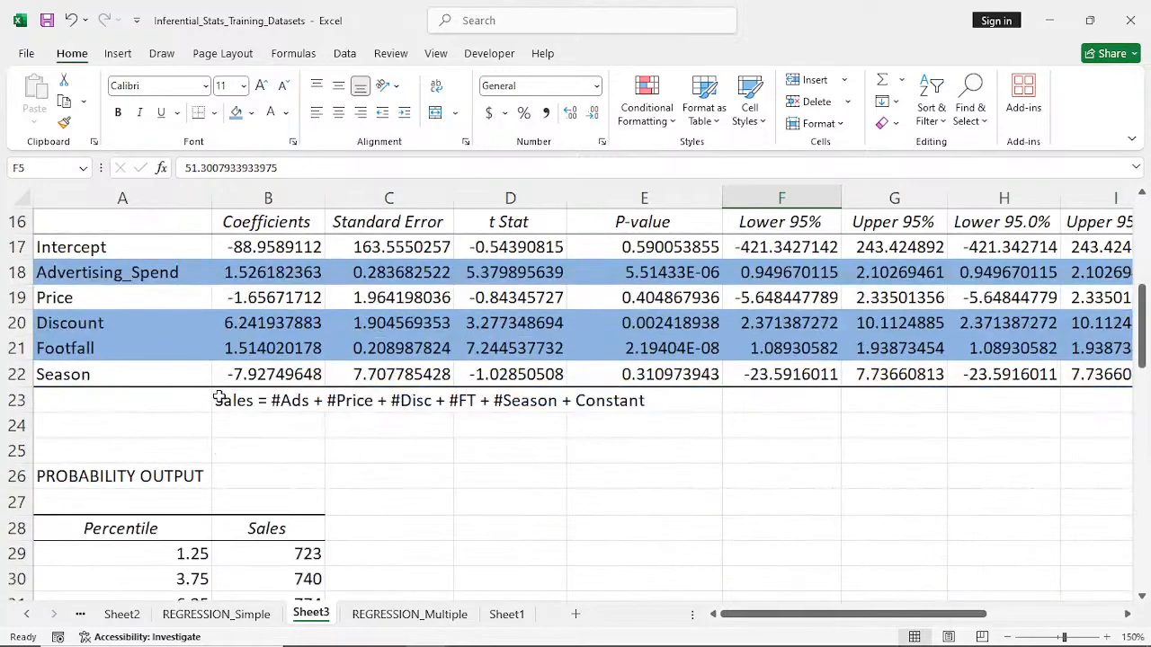
pyautogui.click(310, 400)
pyautogui.moveTo(310, 401); pyautogui.dragTo(589, 400)
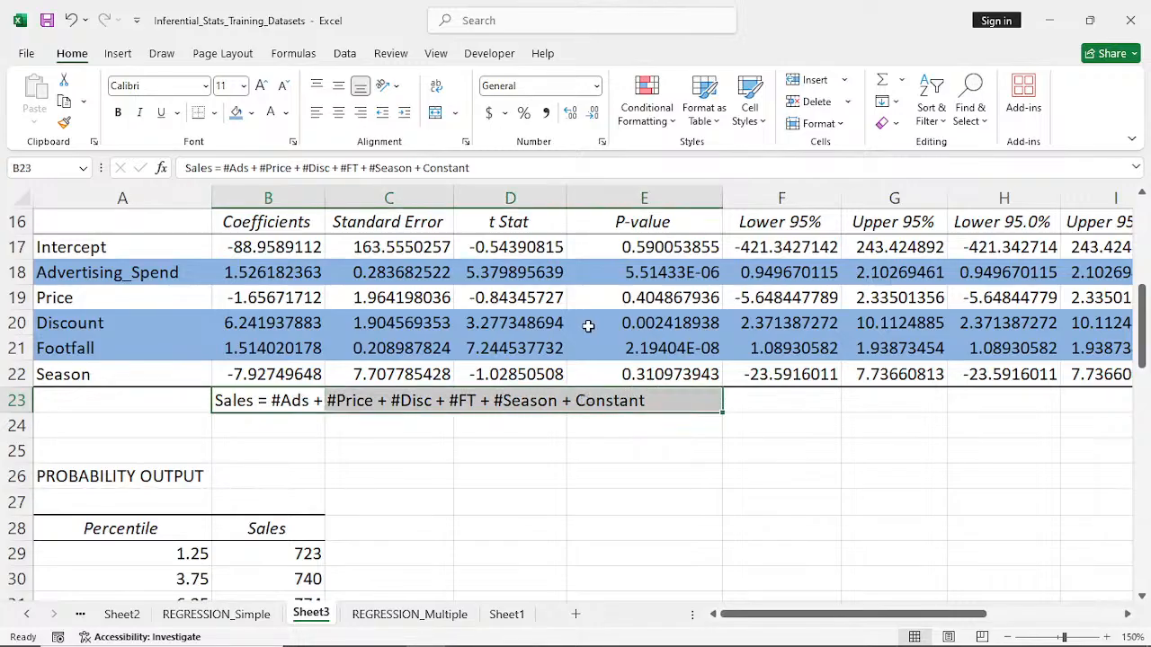
pyautogui.click(251, 401)
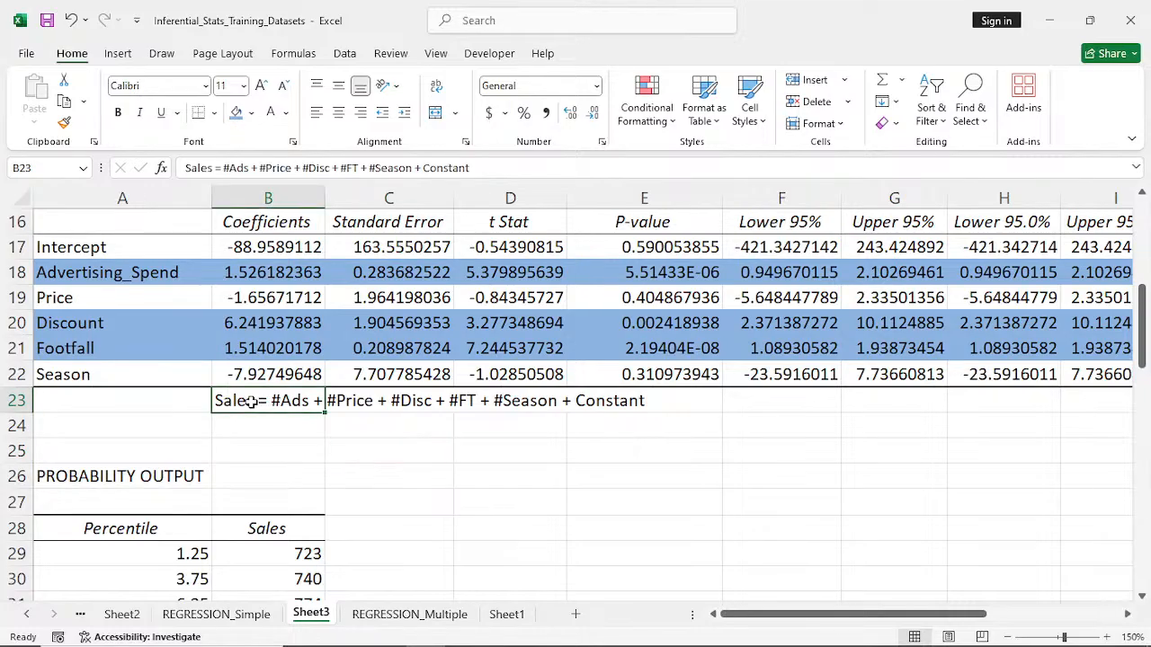
pyautogui.click(117, 115)
pyautogui.click(519, 428)
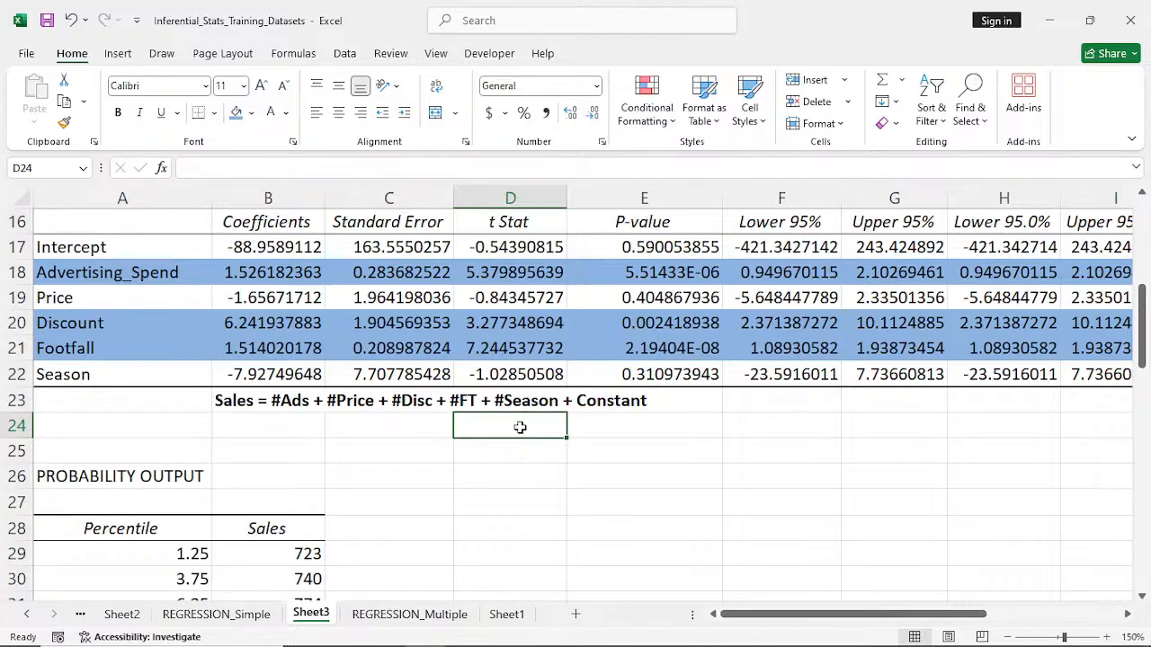
# - Look through the Probability Output table of percentiles and Sales below the regression equation
pyautogui.scroll(-2, 496, 439)
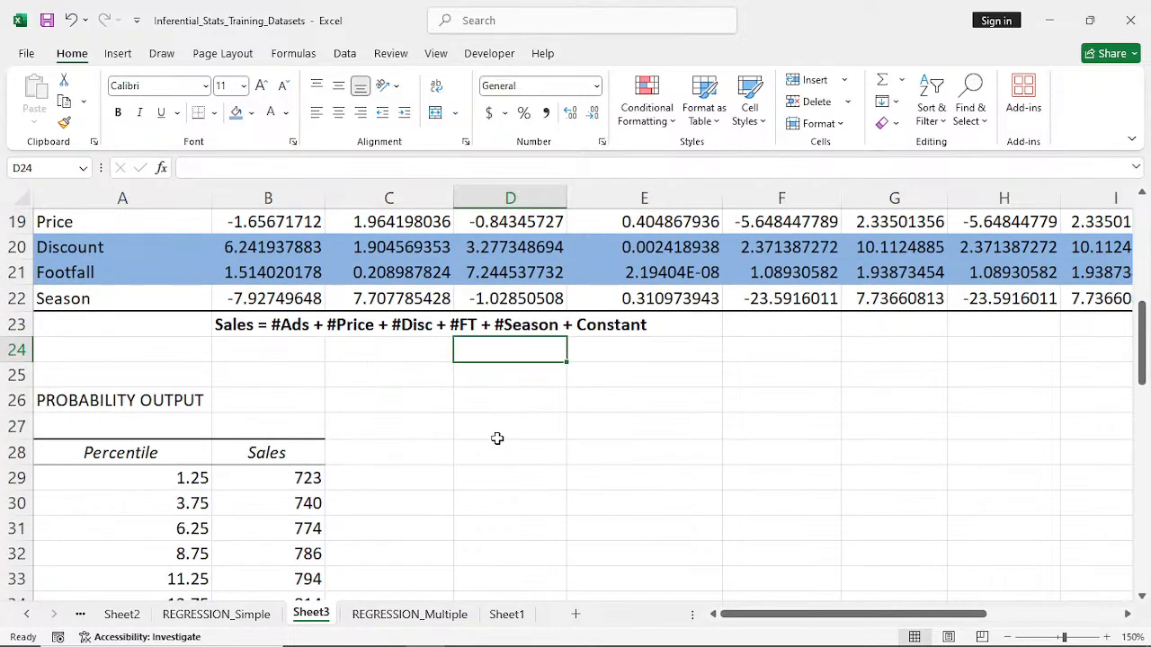
pyautogui.scroll(-1, 496, 439)
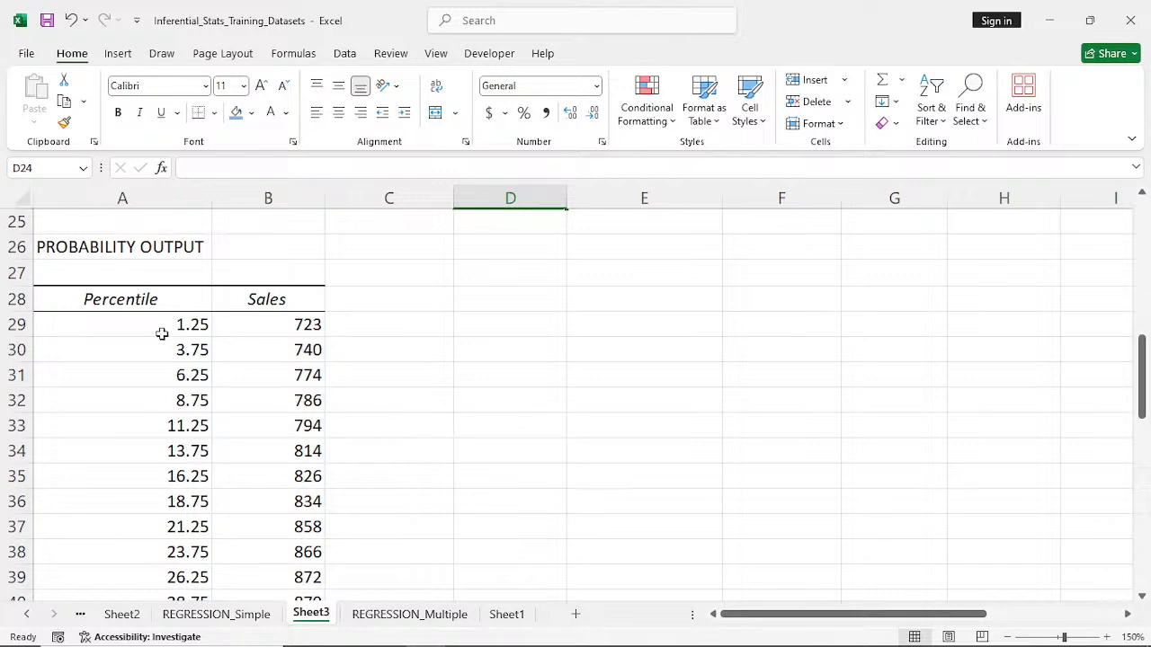
pyautogui.scroll(-1, 191, 322)
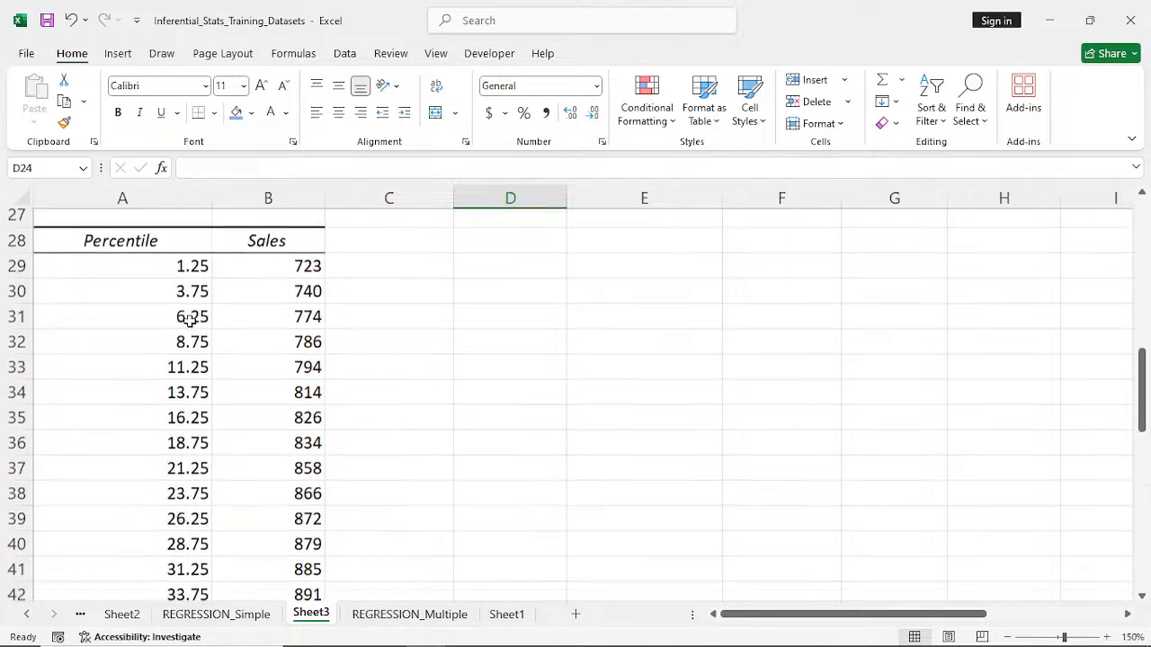
pyautogui.scroll(-6, 284, 282)
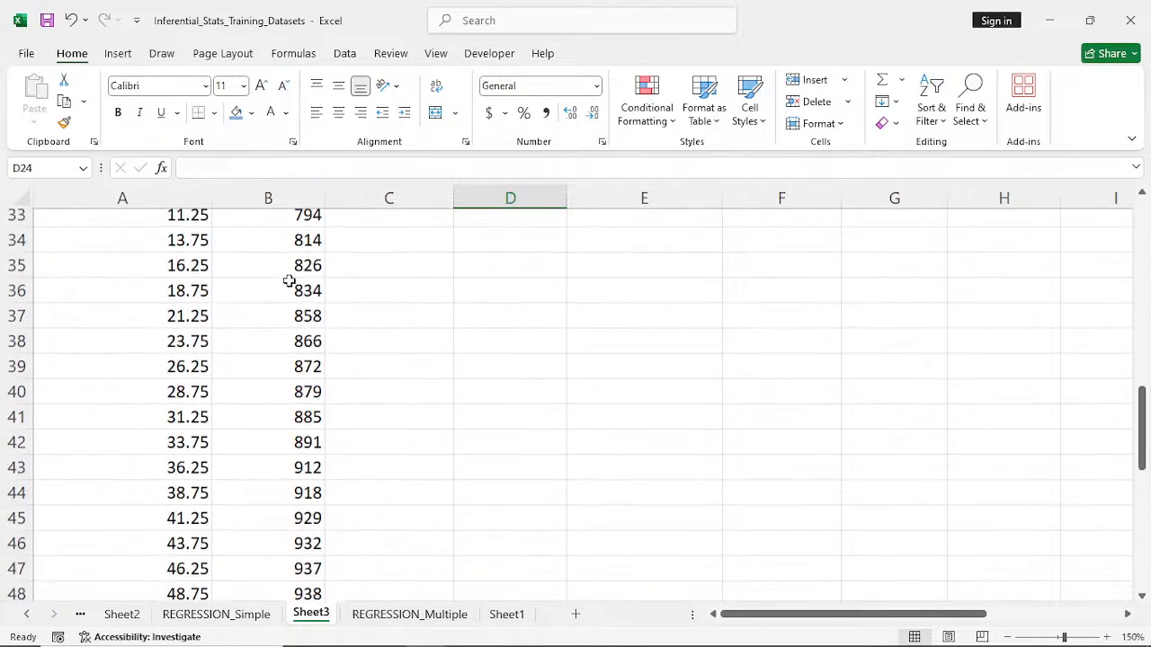
pyautogui.scroll(-2, 288, 282)
pyautogui.scroll(17, 289, 283)
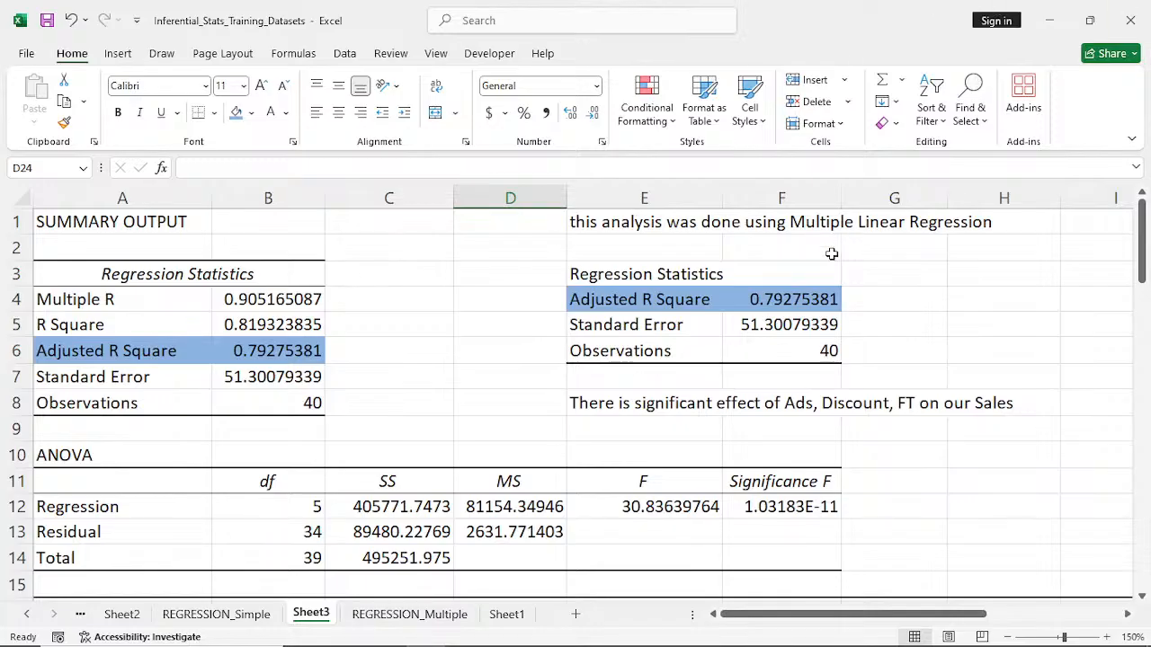
# - Switch to the blank Sheet1 and enlarge its zoom to 140%
pyautogui.click(507, 616)
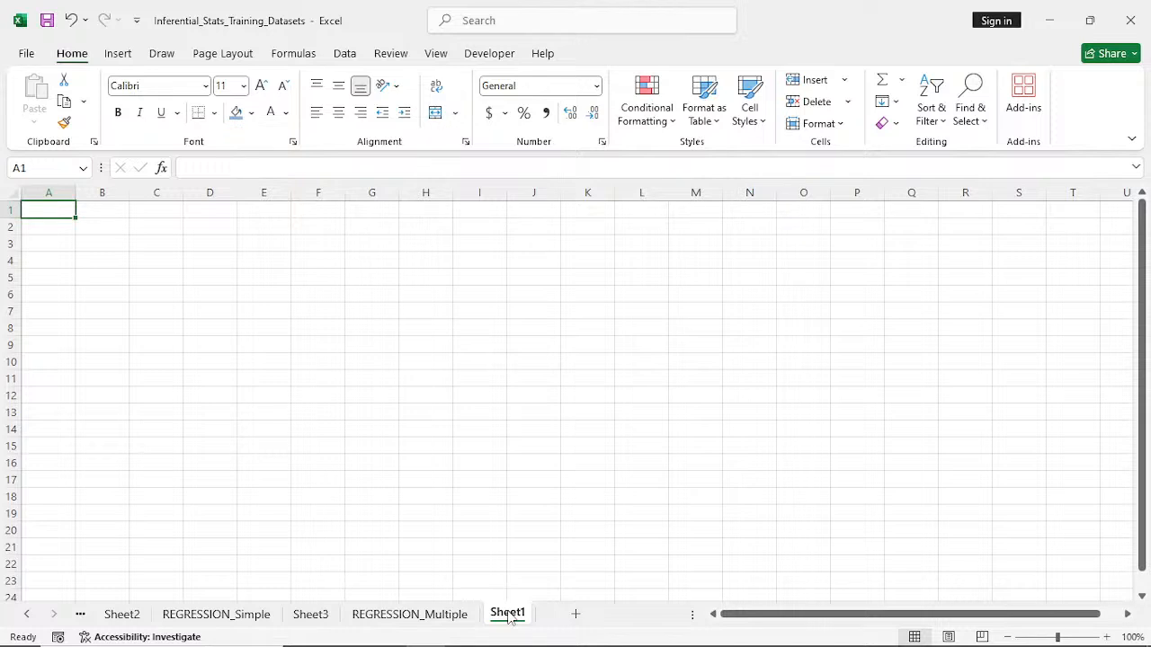
pyautogui.click(1107, 637)
pyautogui.click(1107, 636)
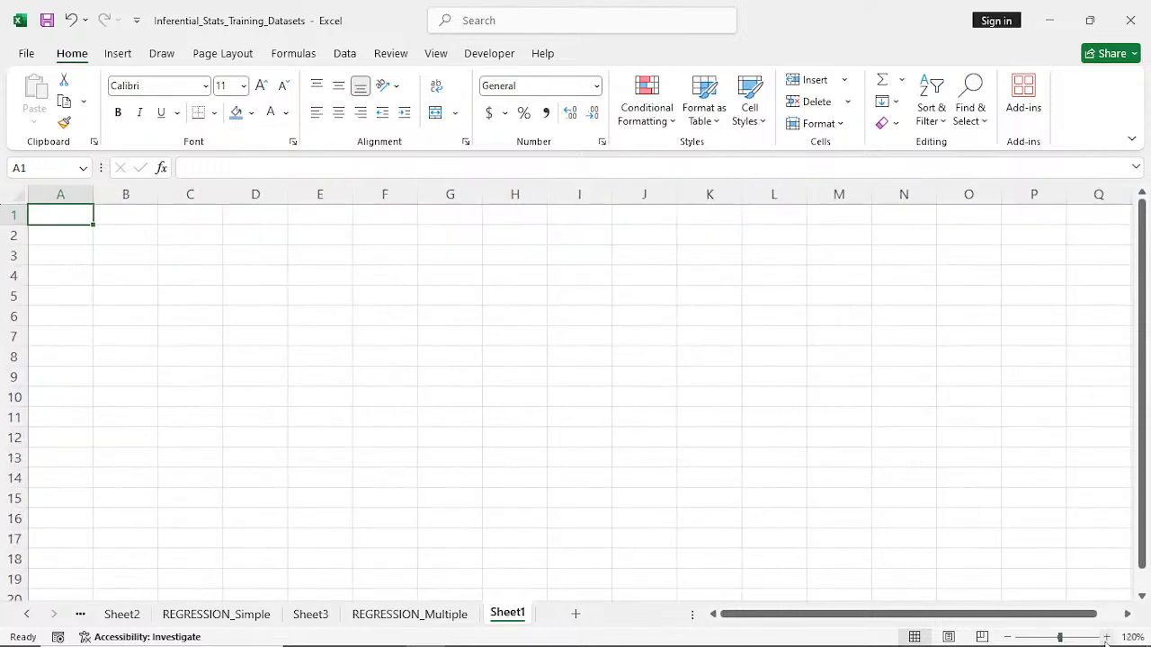
pyautogui.click(1107, 637)
pyautogui.click(1107, 637)
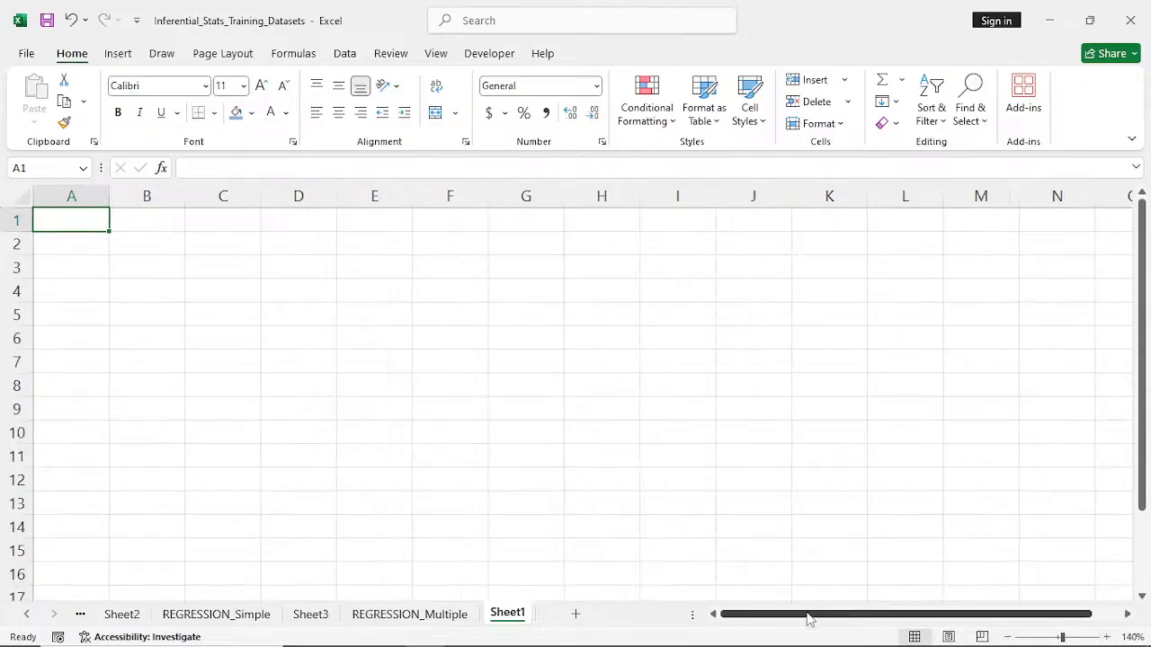
pyautogui.moveTo(808, 615); pyautogui.dragTo(791, 616)
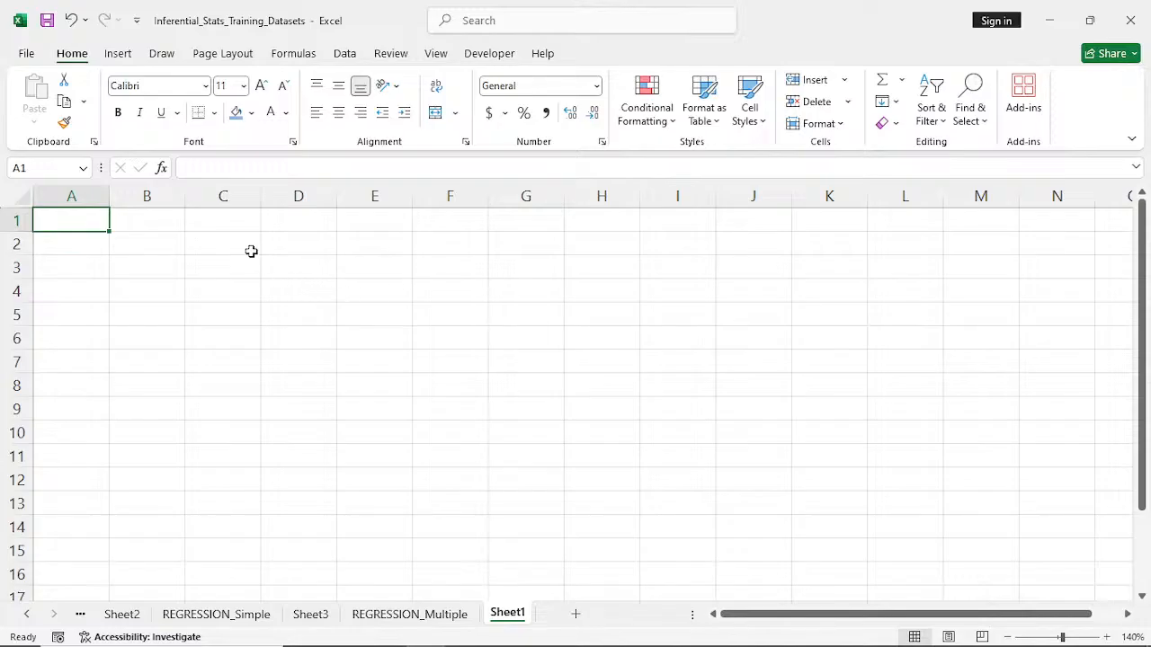
# - Start a data import from a web page into Sheet1 and switch to Chrome to find the page address
pyautogui.click(345, 54)
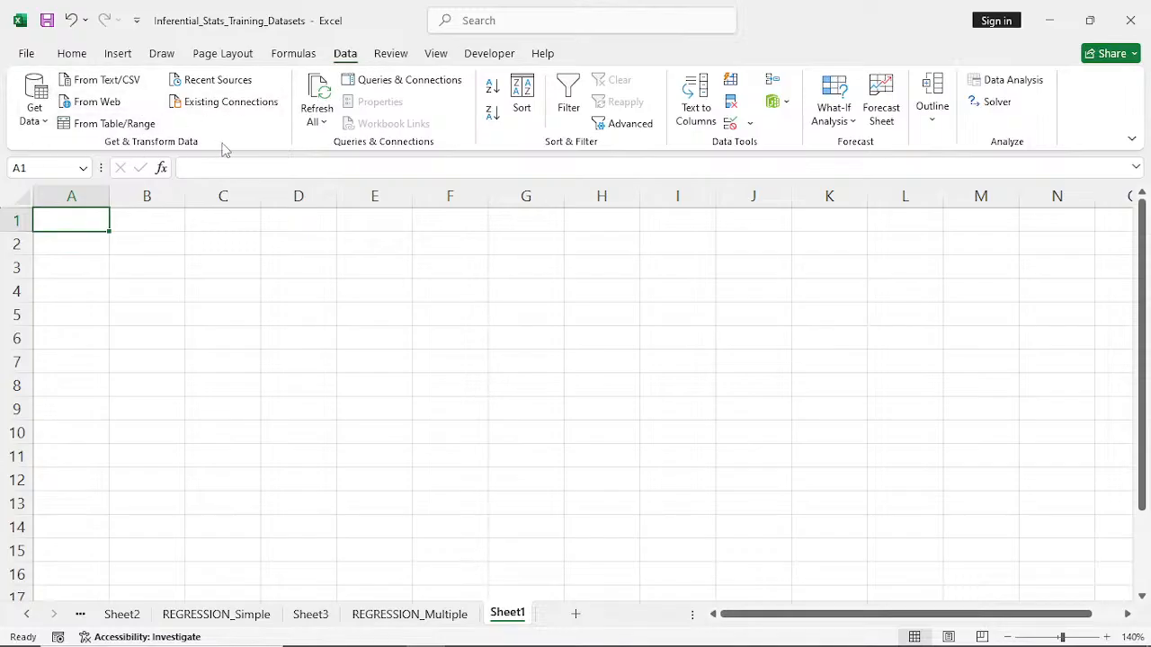
pyautogui.click(97, 102)
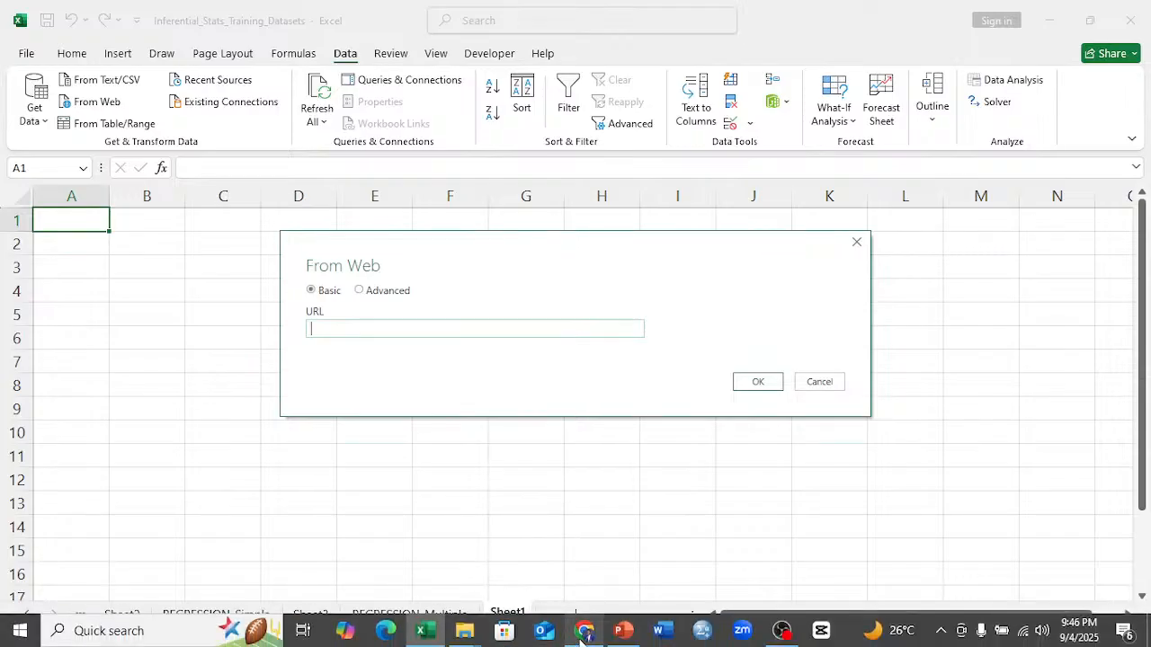
pyautogui.click(584, 630)
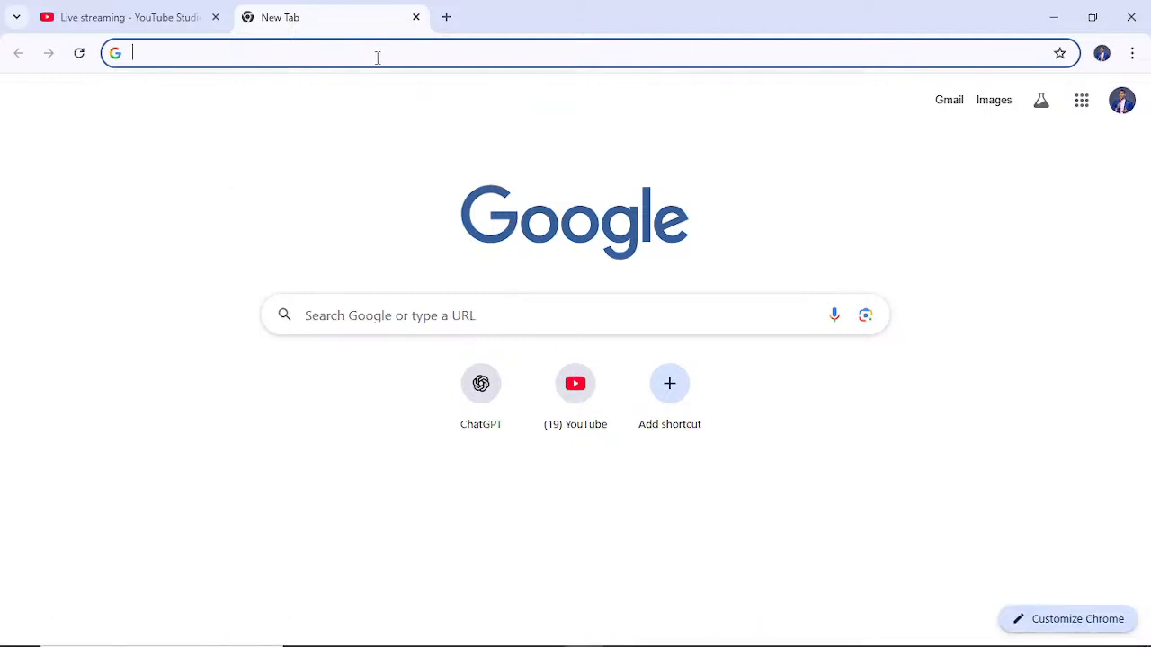
# - Search Google for "world cup trophy standing" and open Wikipedia's FIFA World Cup Trophy article
pyautogui.click(420, 312)
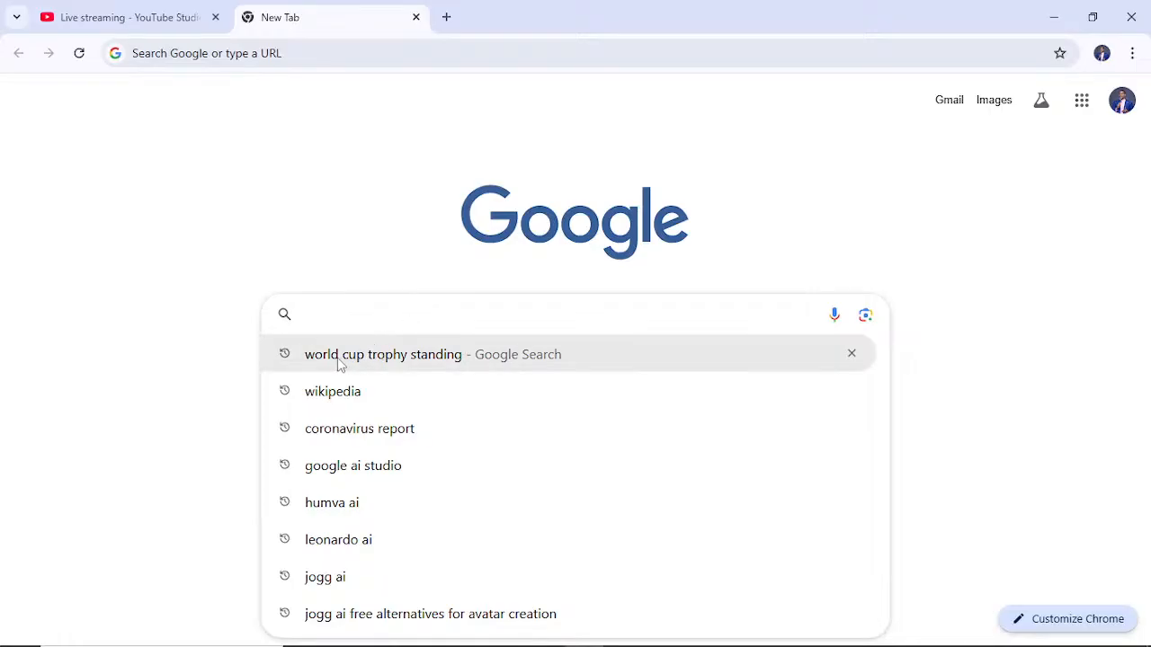
pyautogui.click(389, 356)
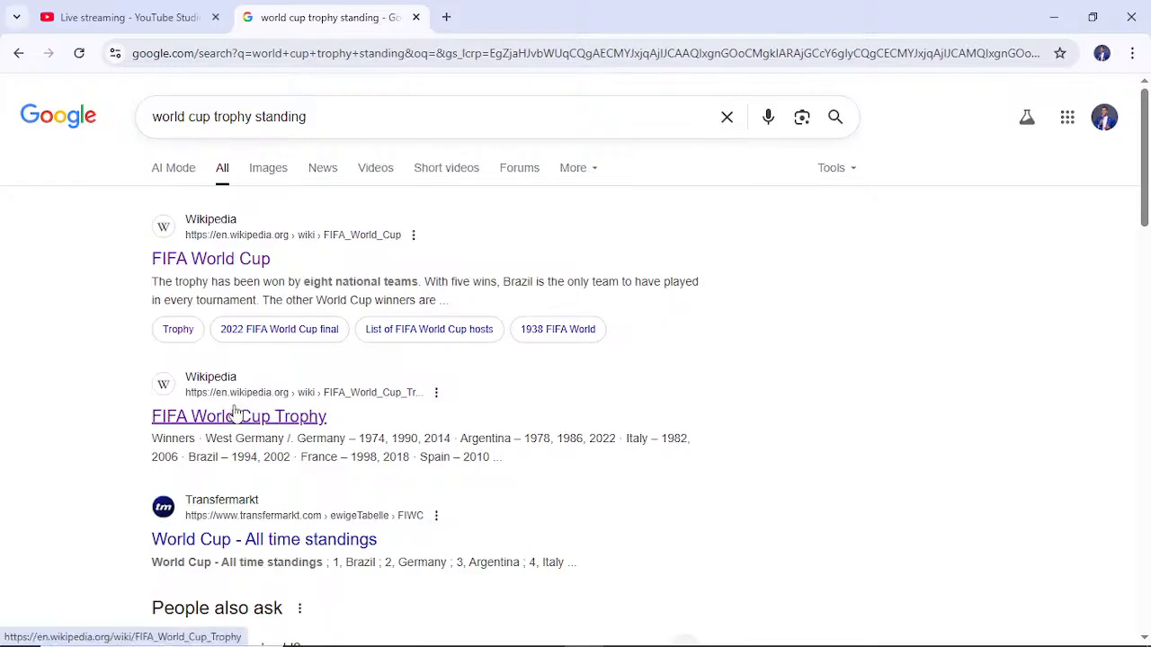
pyautogui.click(235, 413)
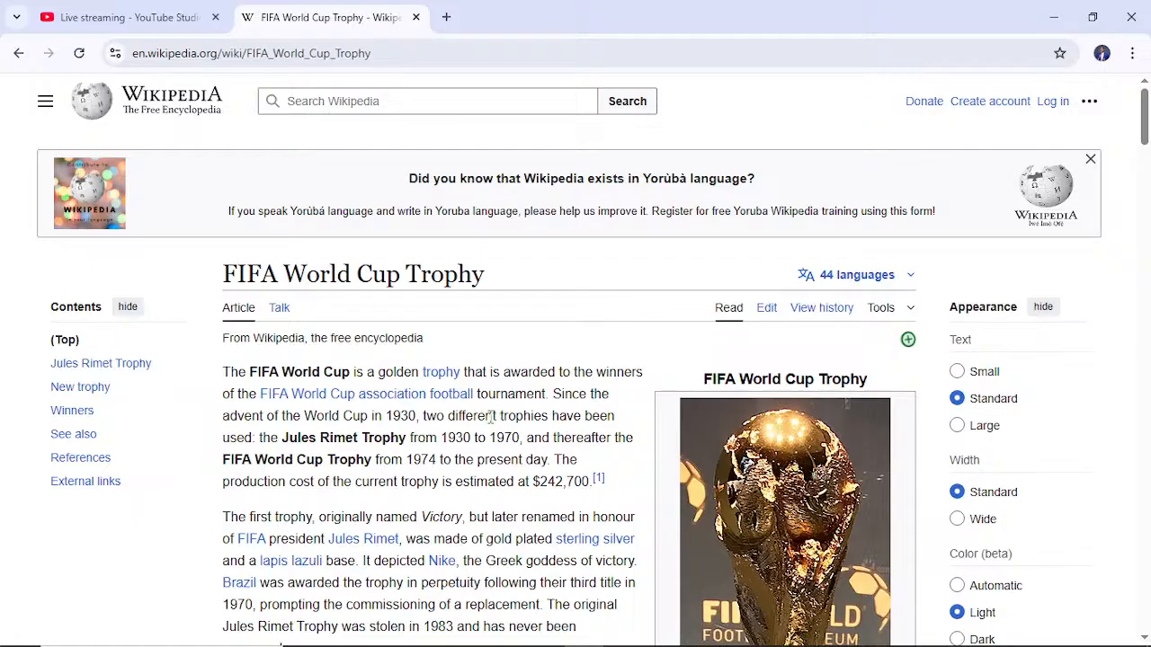
# - Look through the whole FIFA World Cup Trophy article, including its Winners section, for data to import
pyautogui.scroll(-2, 501, 412)
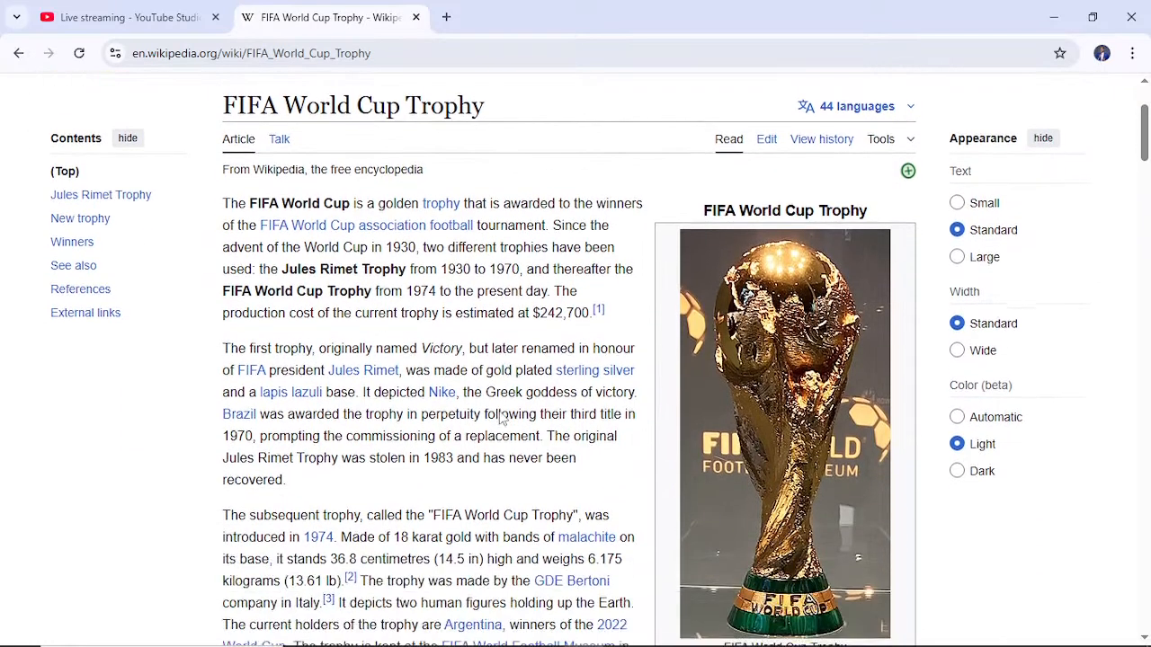
pyautogui.scroll(-4, 501, 412)
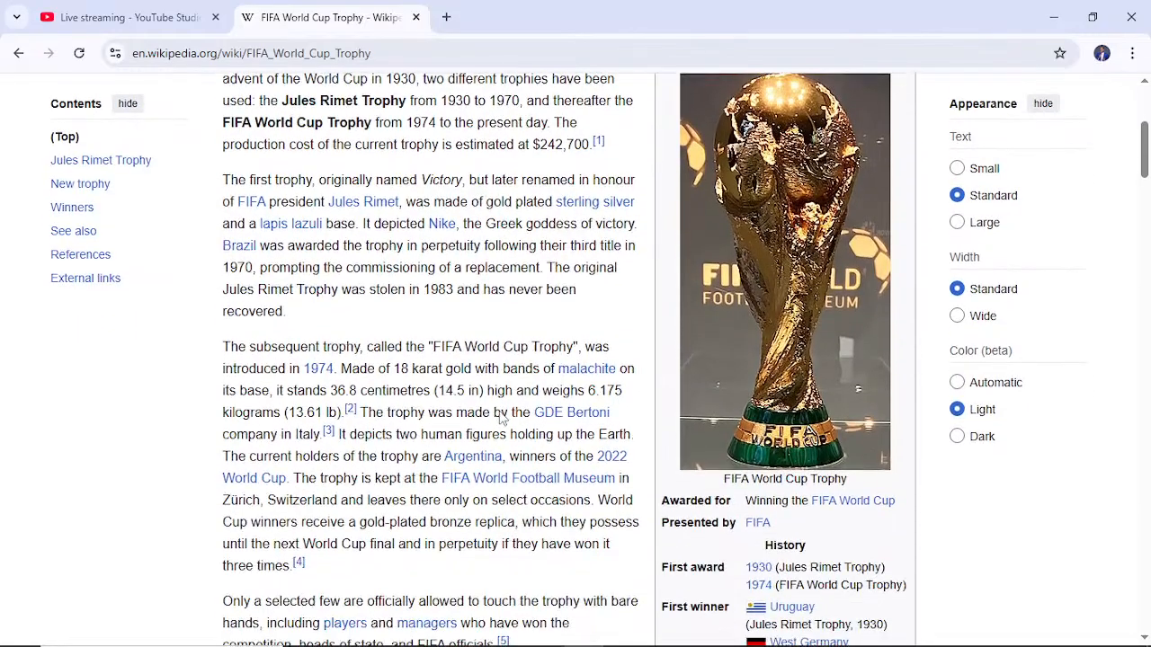
pyautogui.scroll(-3, 501, 412)
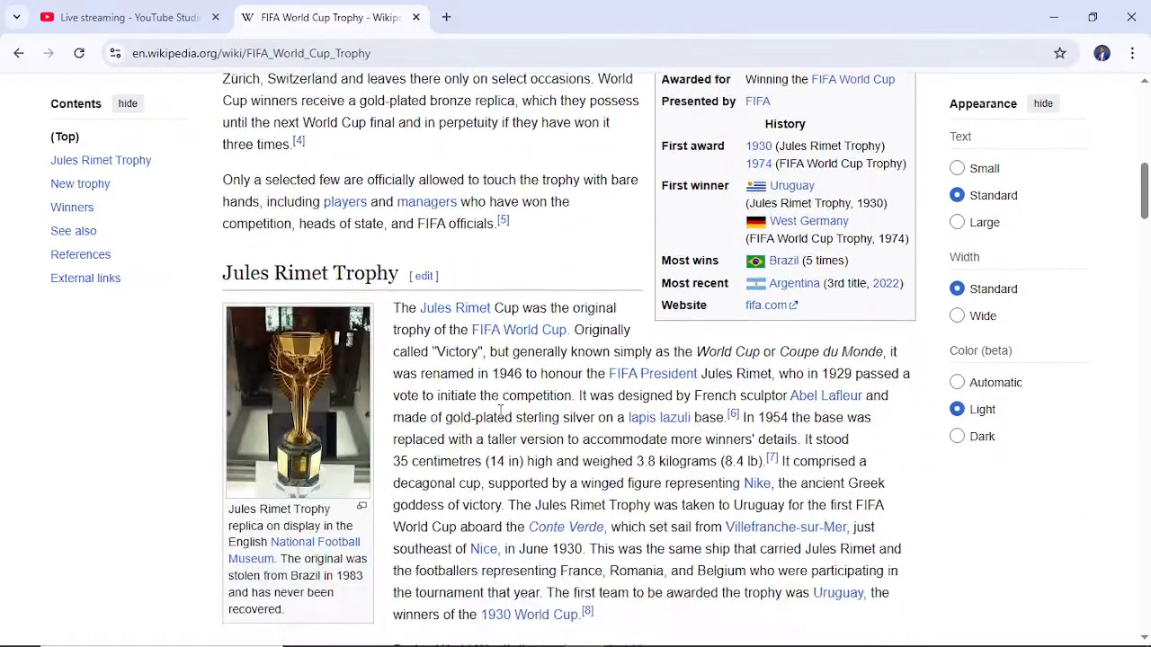
pyautogui.scroll(5, 501, 412)
pyautogui.scroll(-4, 501, 412)
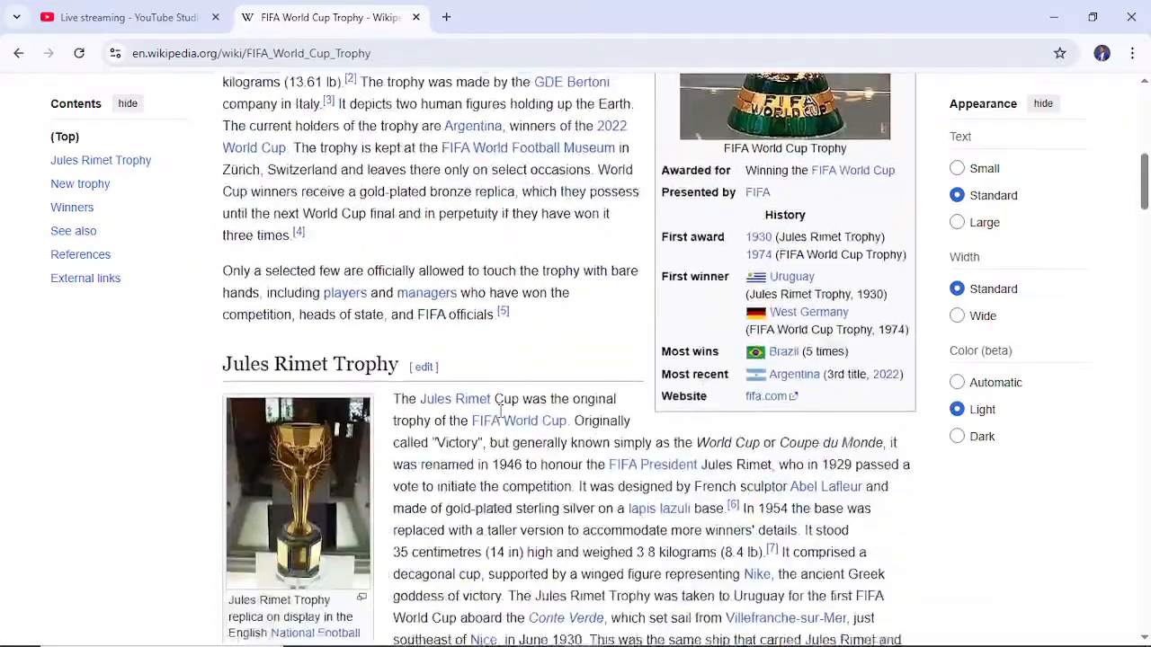
pyautogui.scroll(-4, 501, 417)
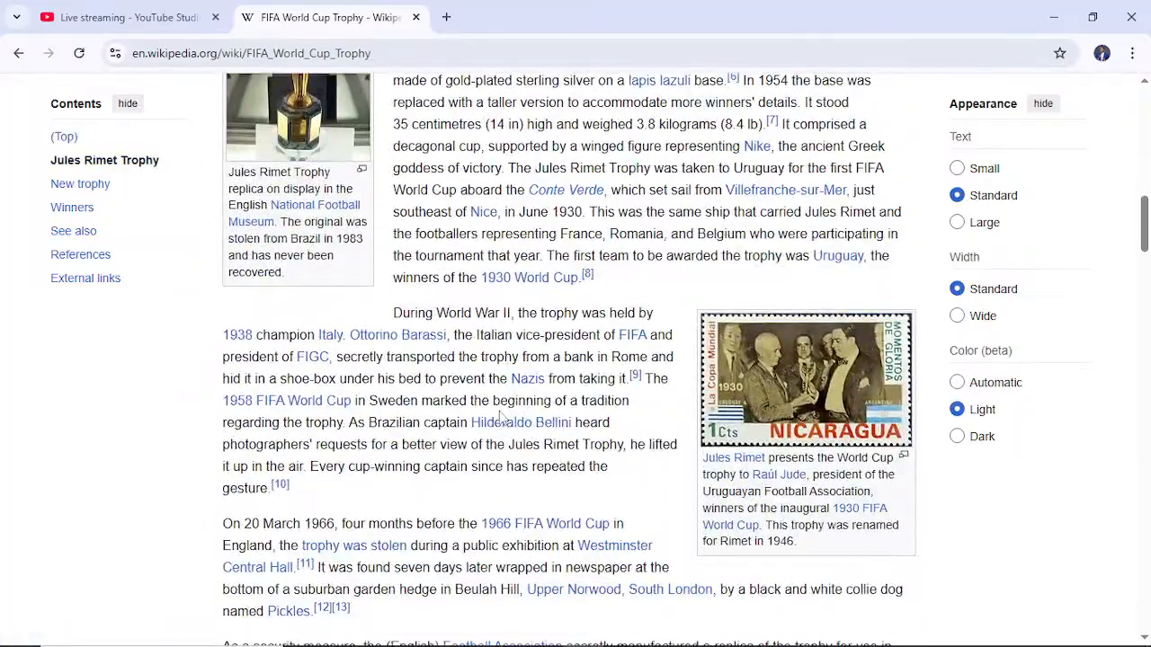
pyautogui.scroll(-10, 500, 418)
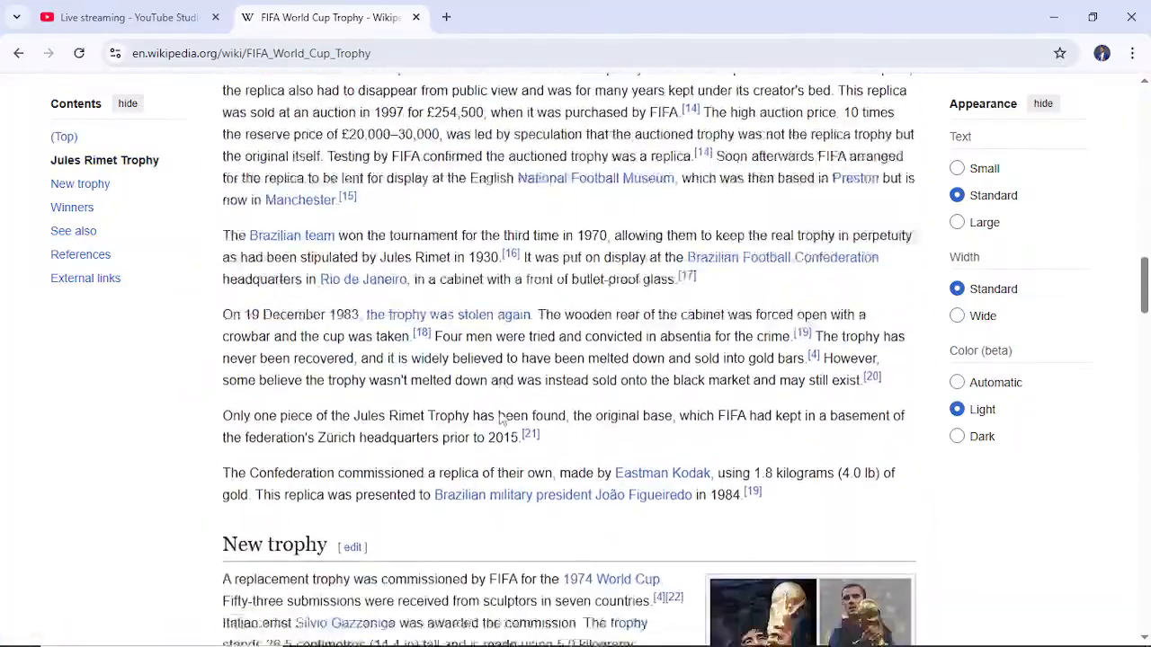
pyautogui.scroll(-12, 501, 417)
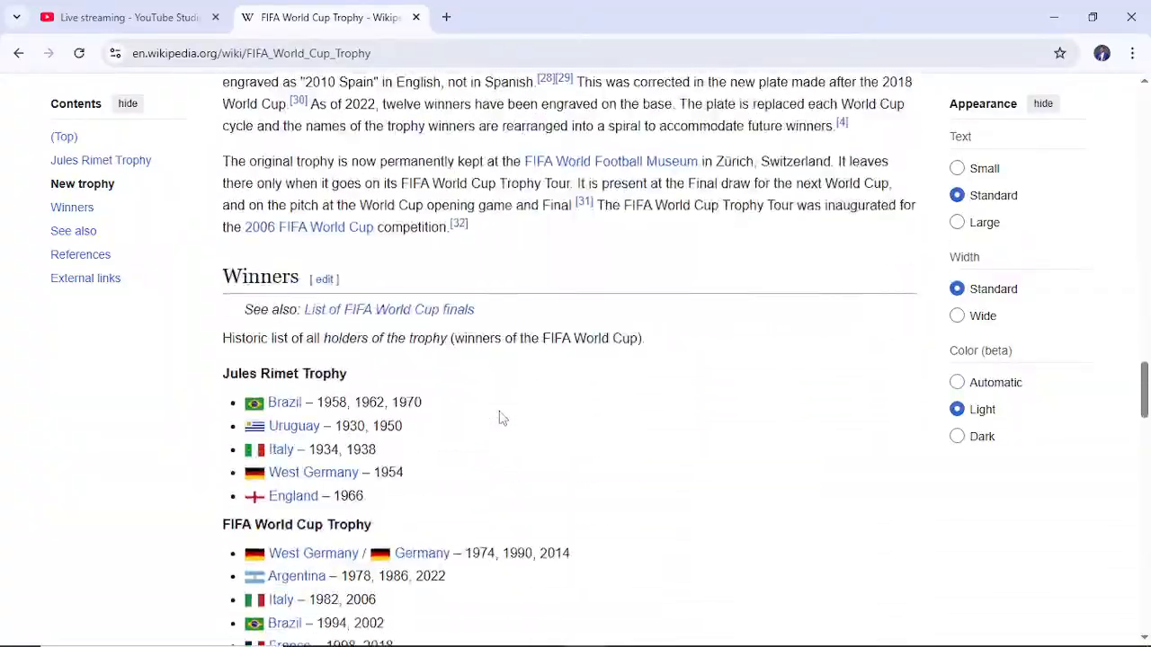
pyautogui.scroll(-14, 501, 417)
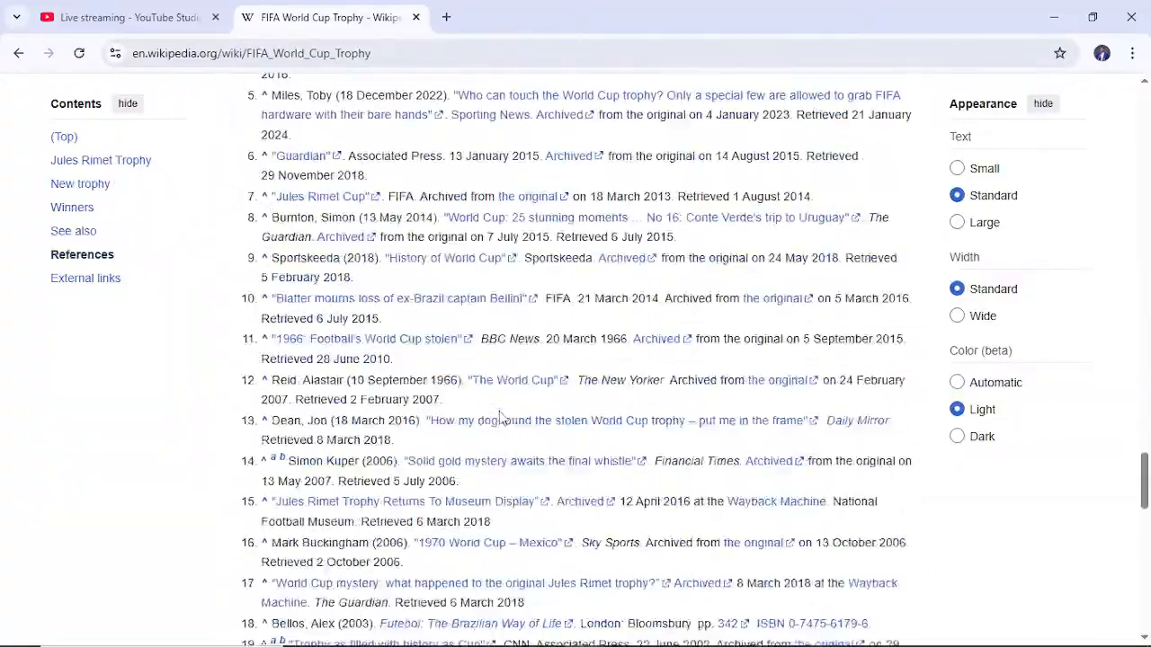
pyautogui.scroll(-8, 501, 417)
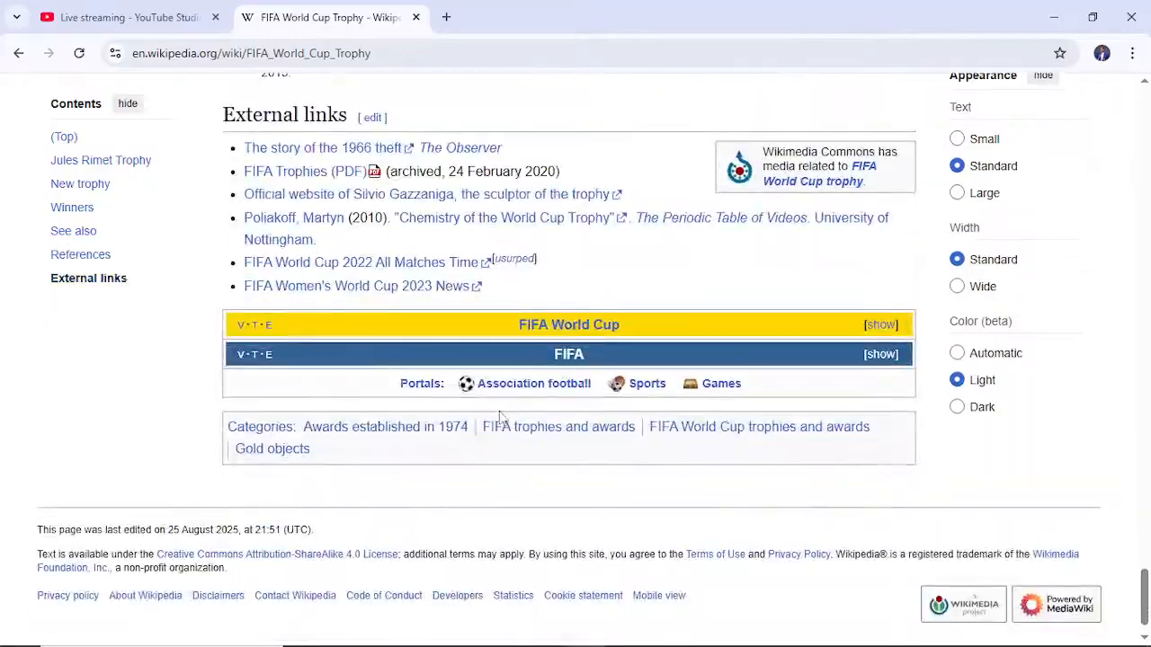
pyautogui.scroll(20, 501, 417)
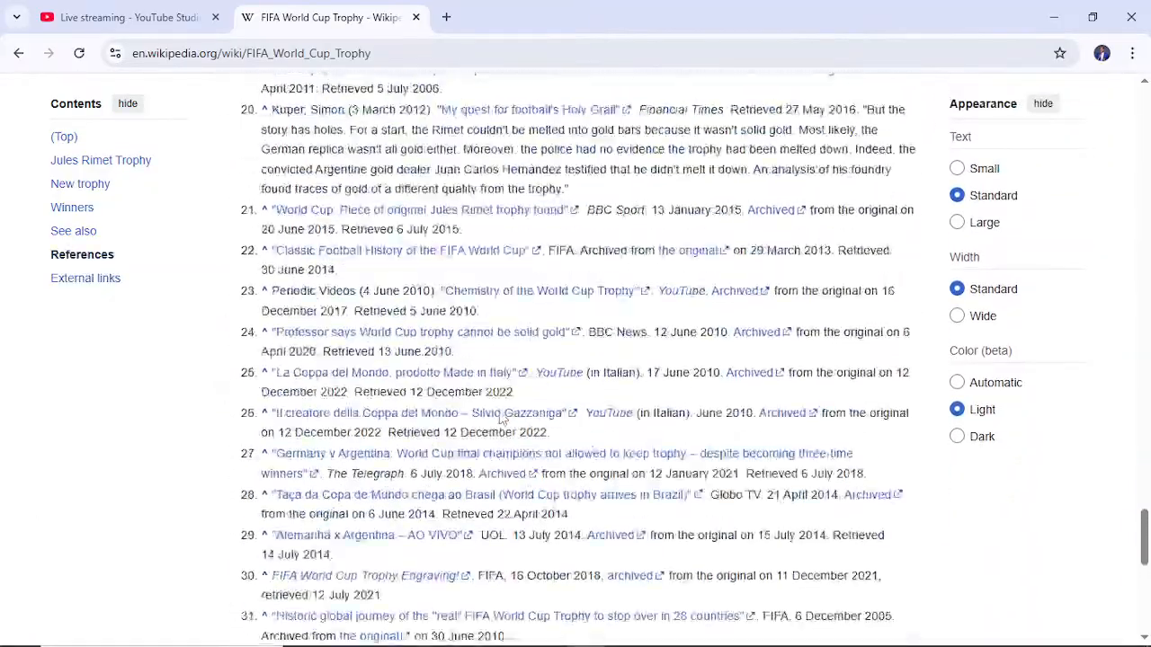
pyautogui.scroll(15, 500, 411)
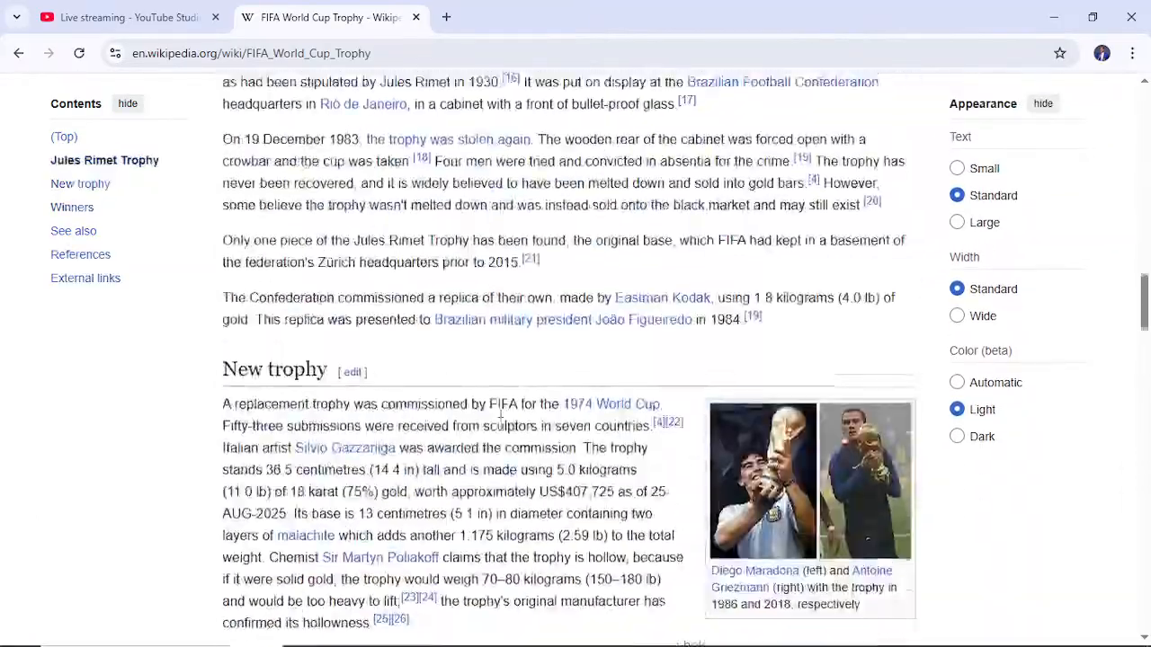
pyautogui.scroll(9, 501, 411)
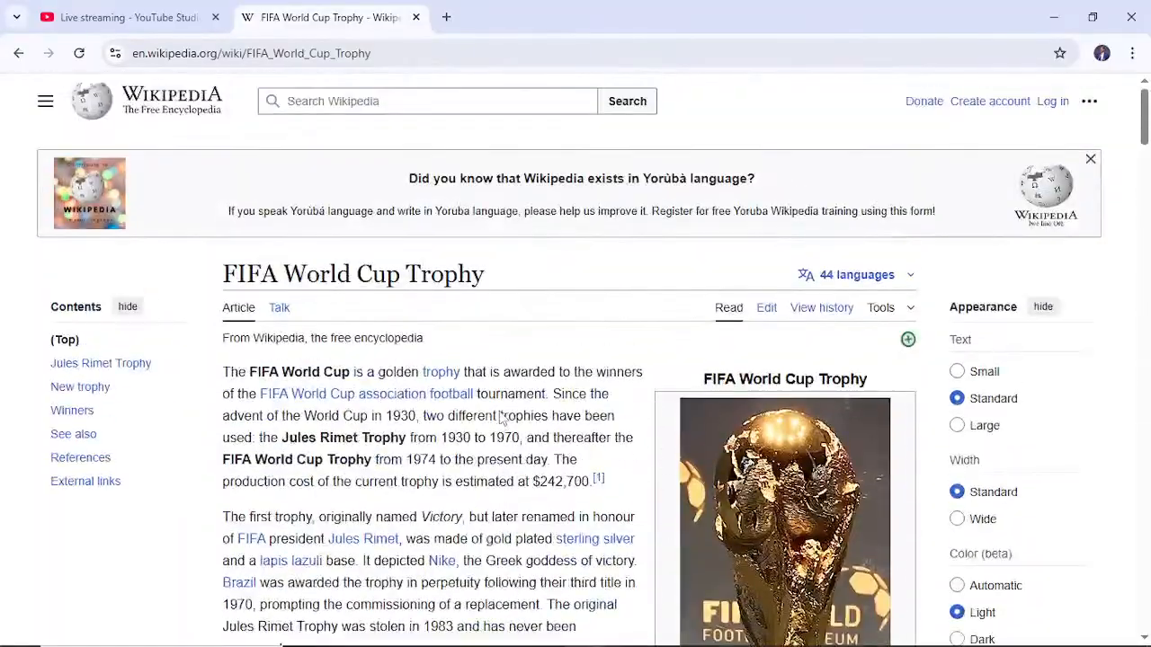
# - Open Wikipedia's FIFA World Cup article from the search results instead and examine its Summary by confederation table
pyautogui.click(18, 54)
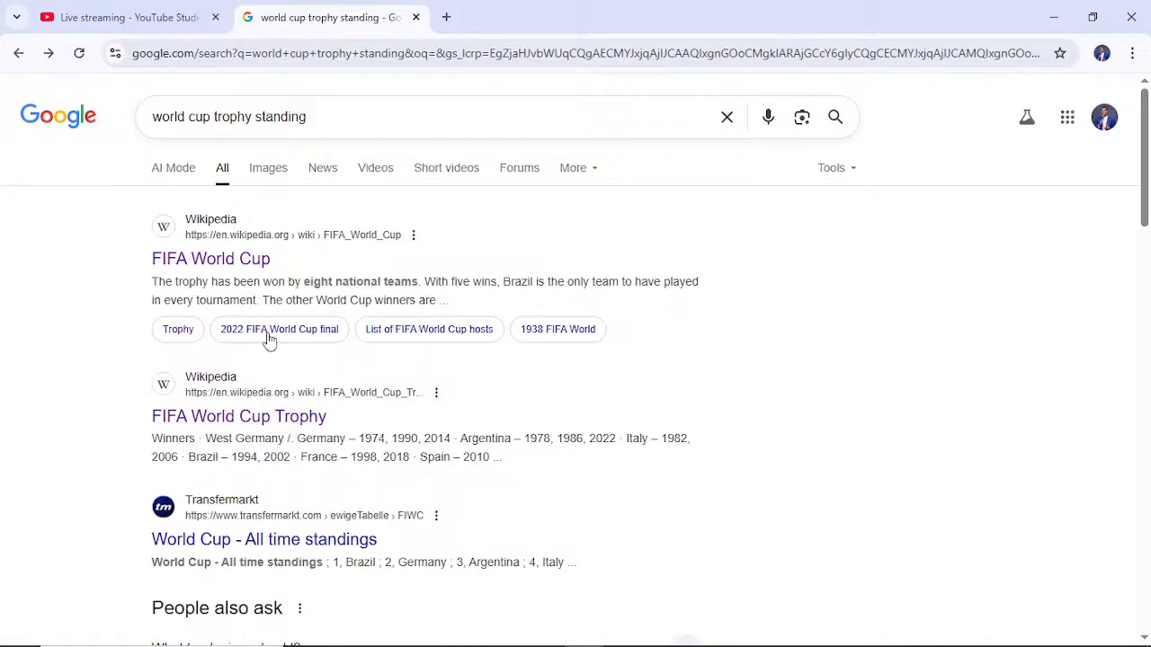
pyautogui.click(226, 263)
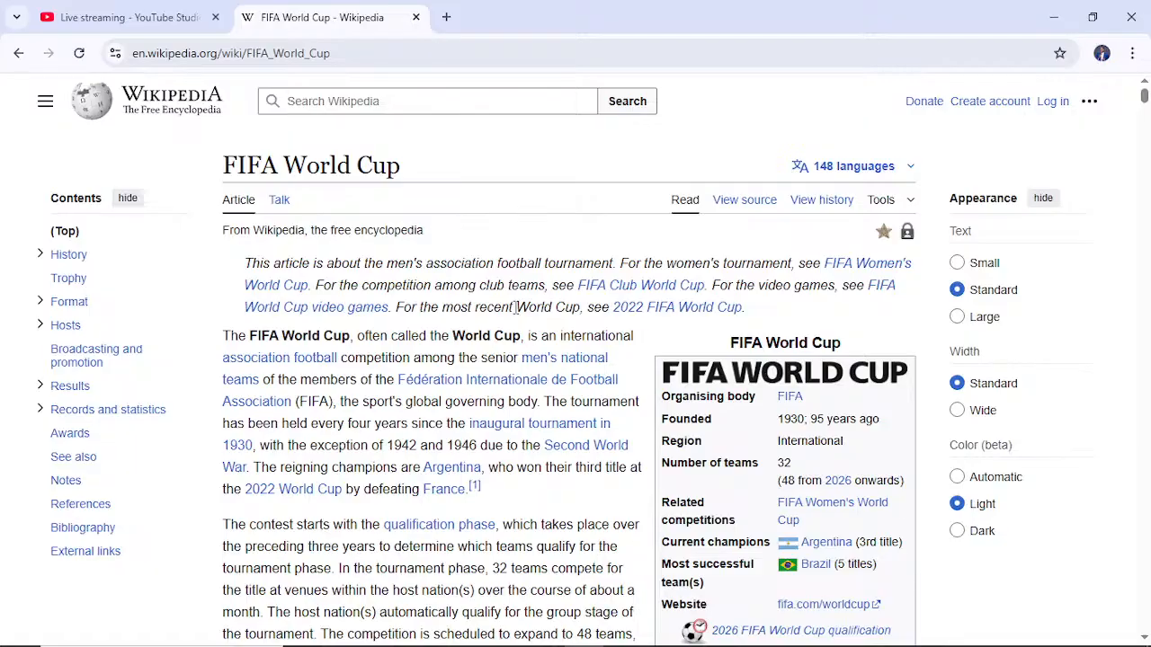
pyautogui.scroll(-7, 515, 306)
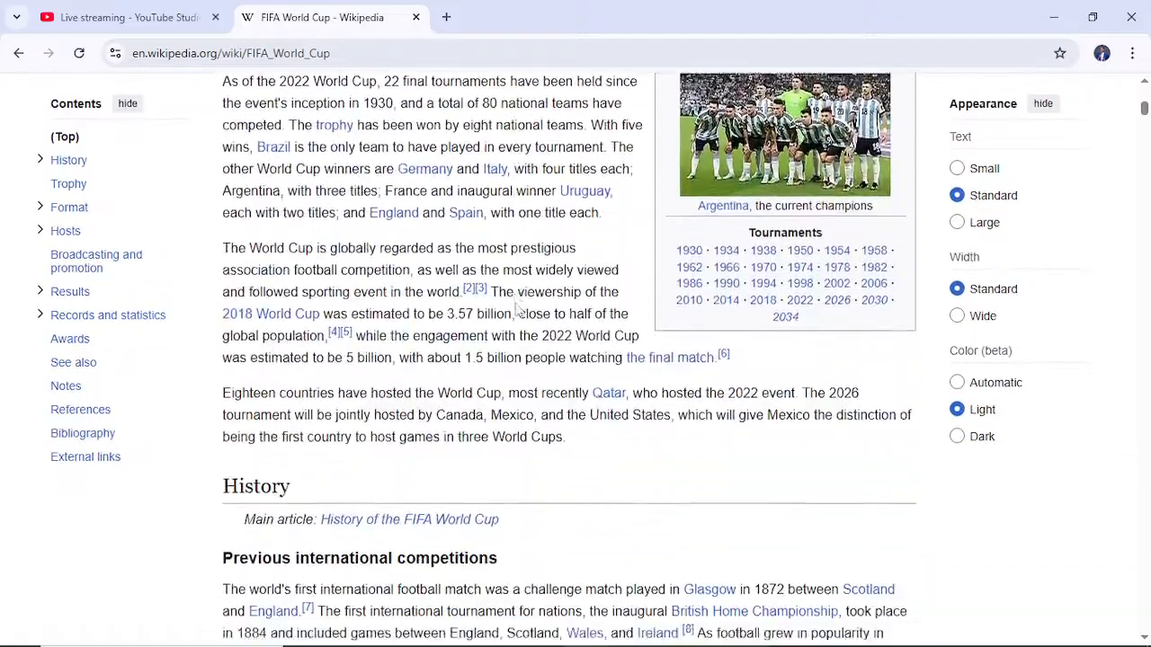
pyautogui.scroll(-10, 516, 307)
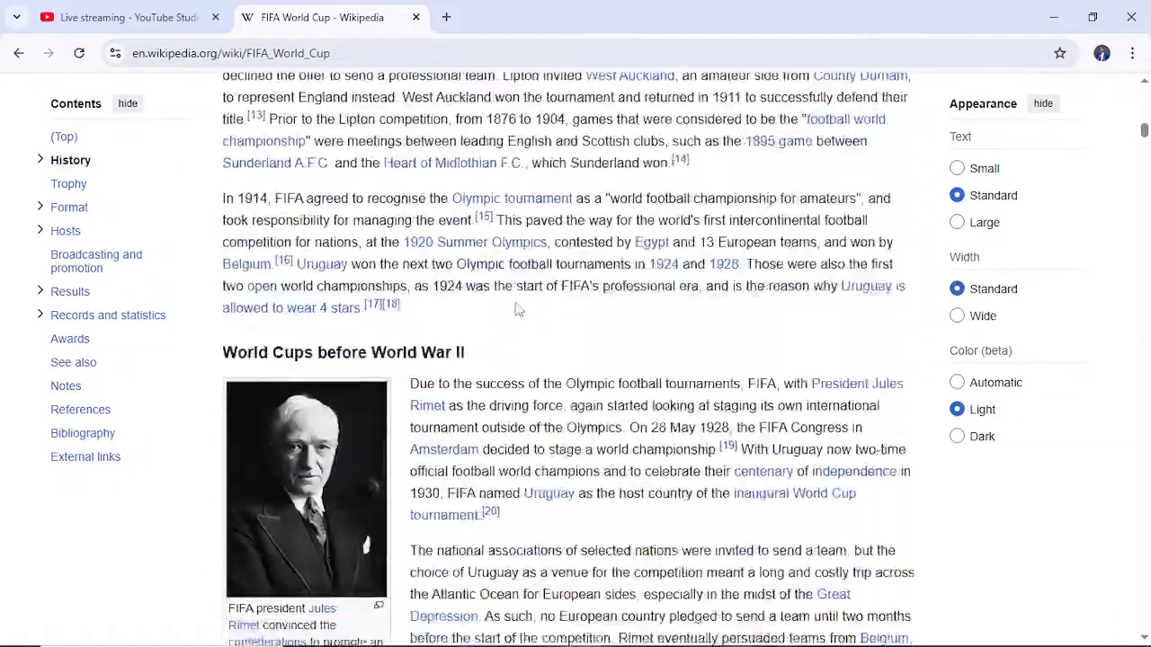
pyautogui.scroll(-10, 517, 310)
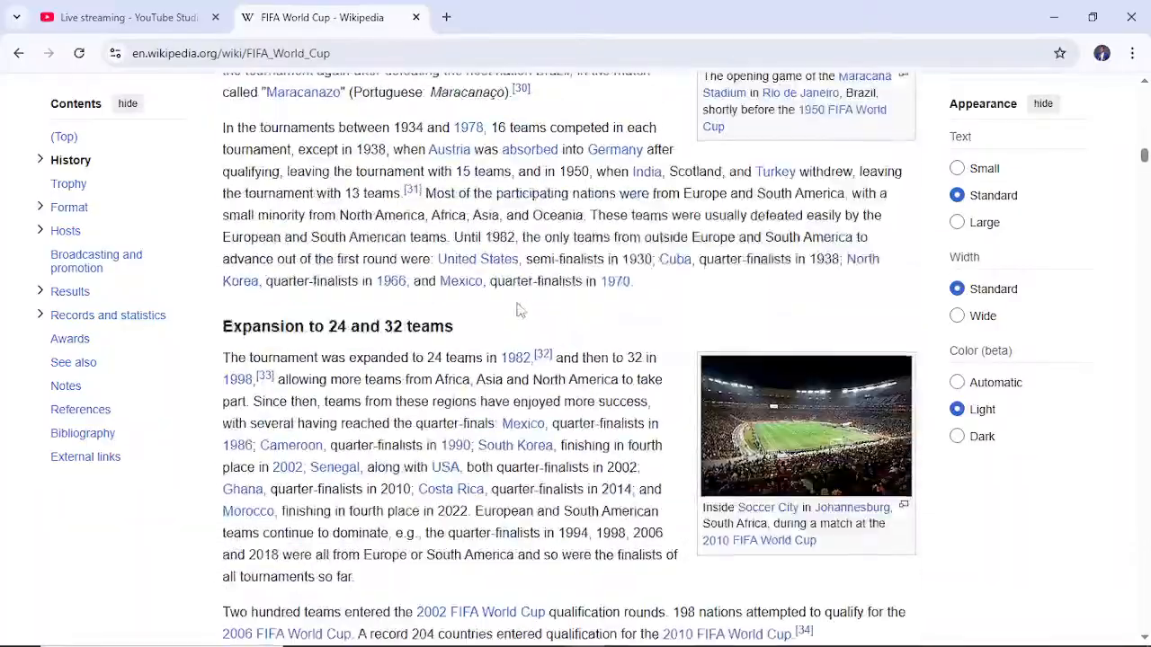
pyautogui.scroll(-10, 517, 310)
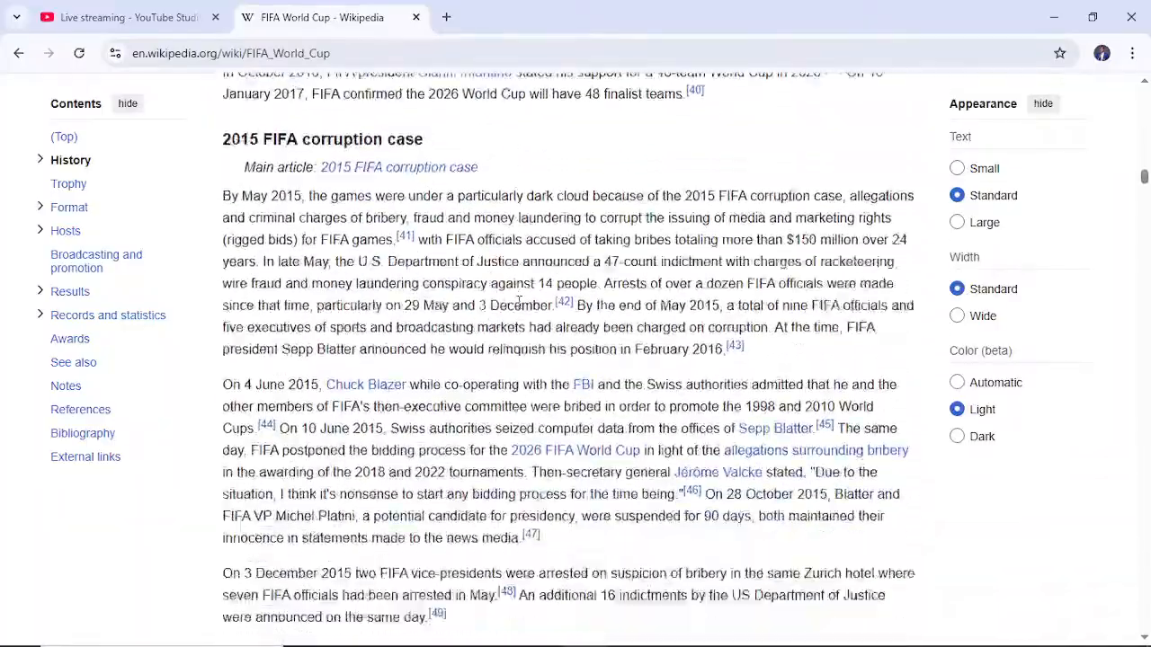
pyautogui.scroll(-10, 518, 301)
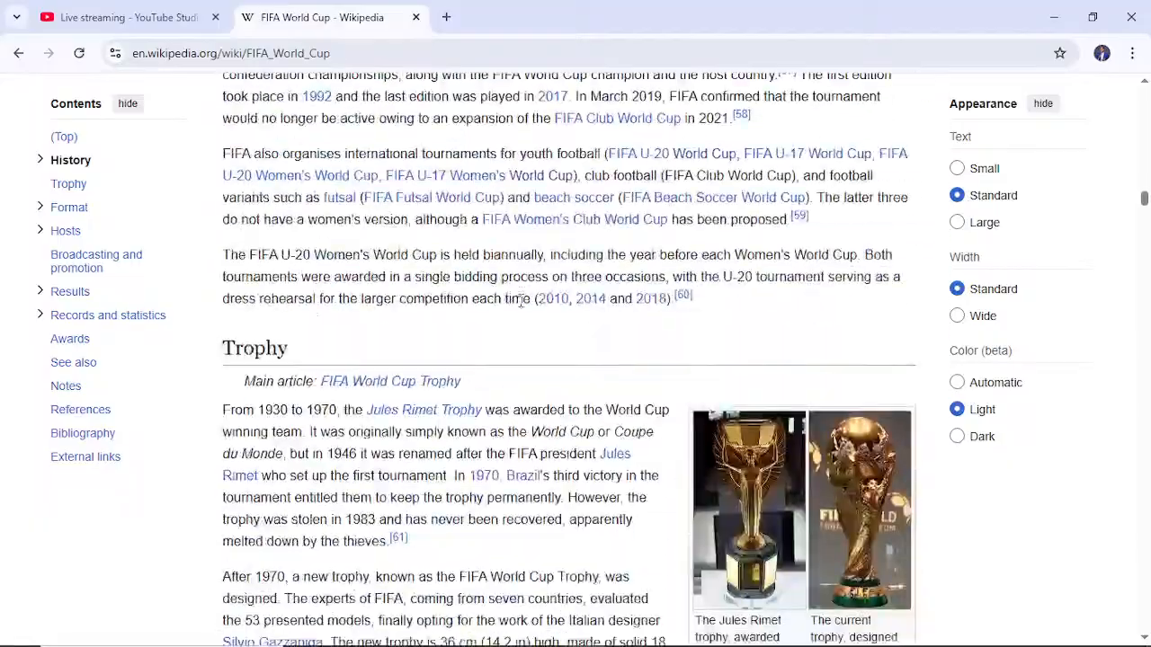
pyautogui.scroll(-10, 519, 301)
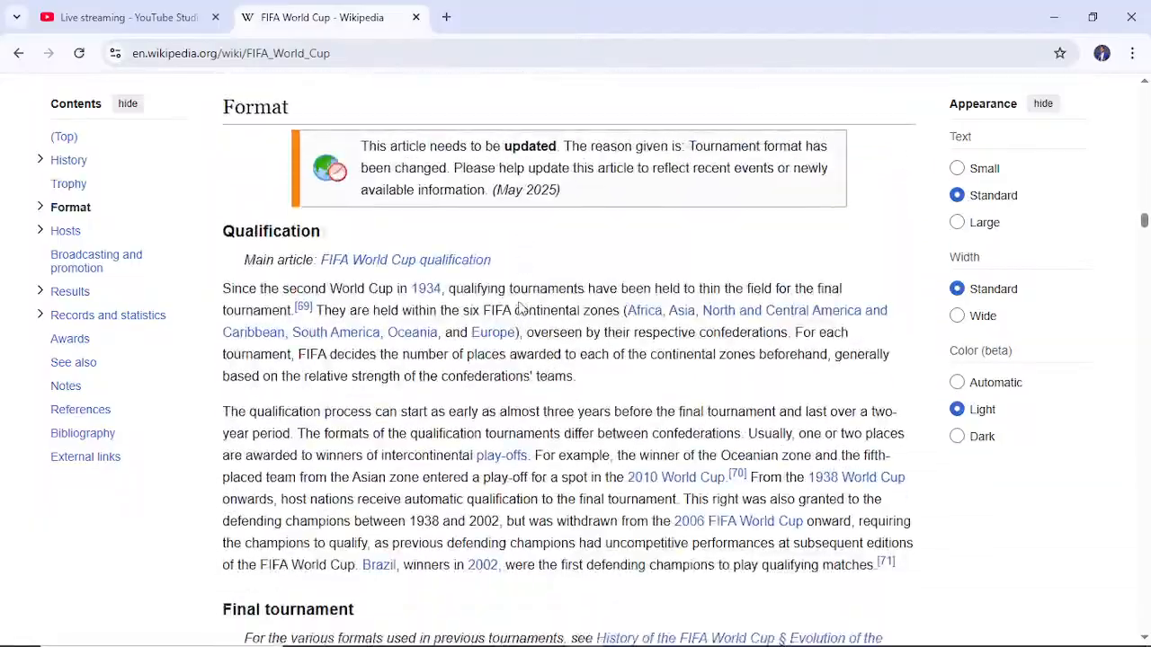
pyautogui.scroll(-10, 520, 308)
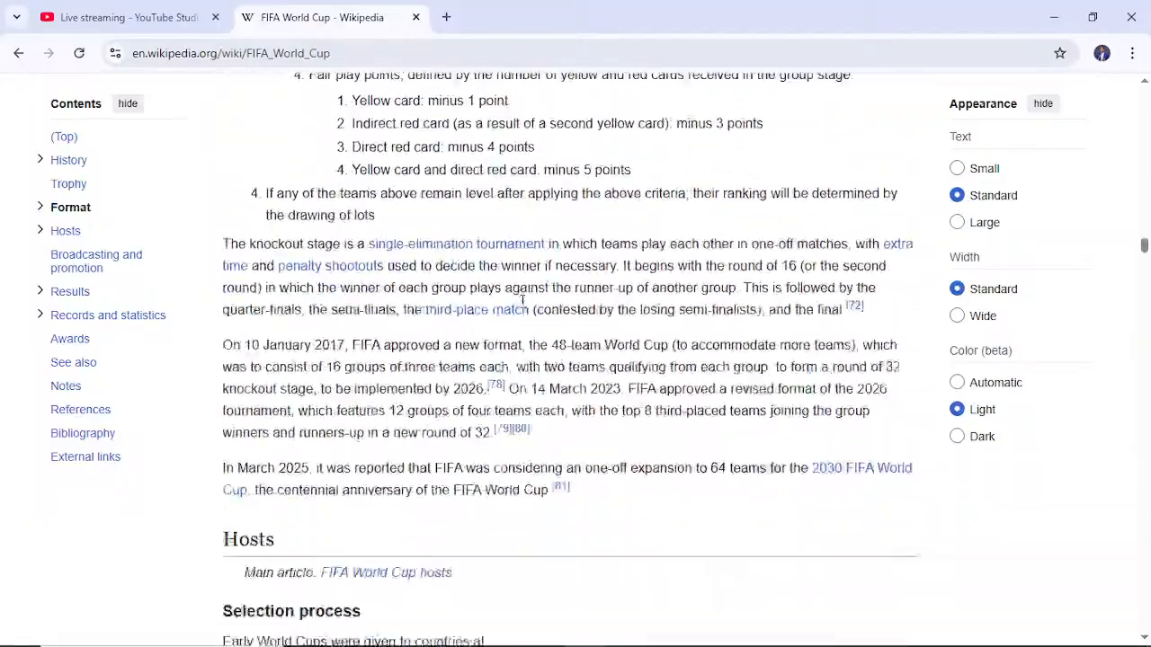
pyautogui.scroll(-10, 522, 301)
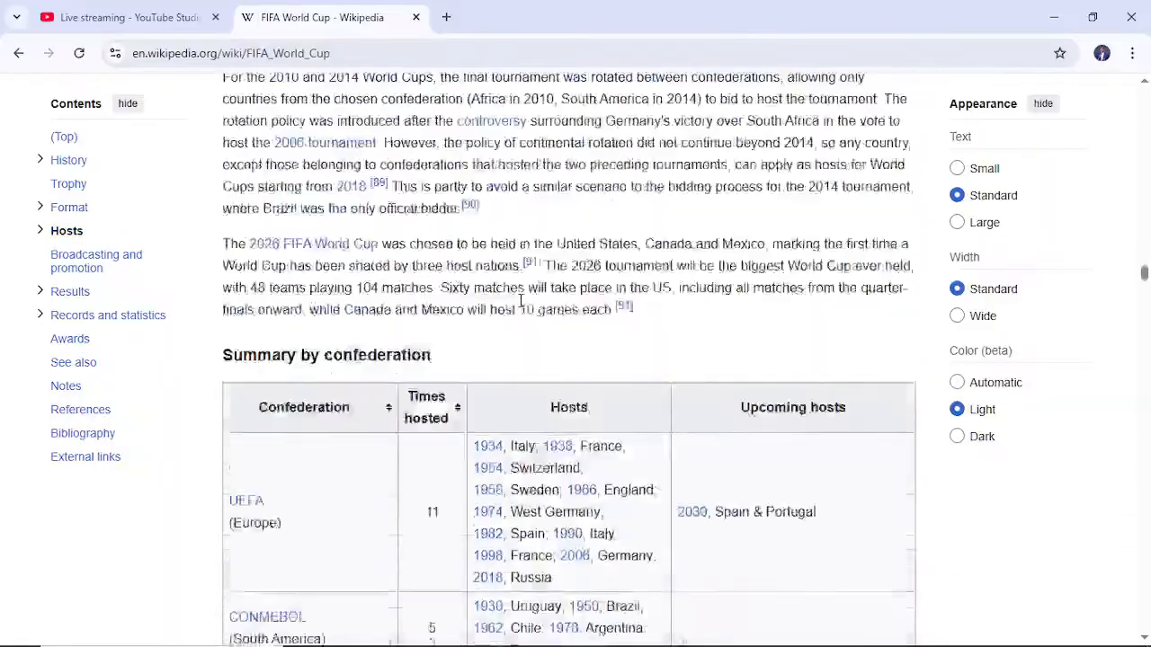
pyautogui.scroll(-5, 520, 302)
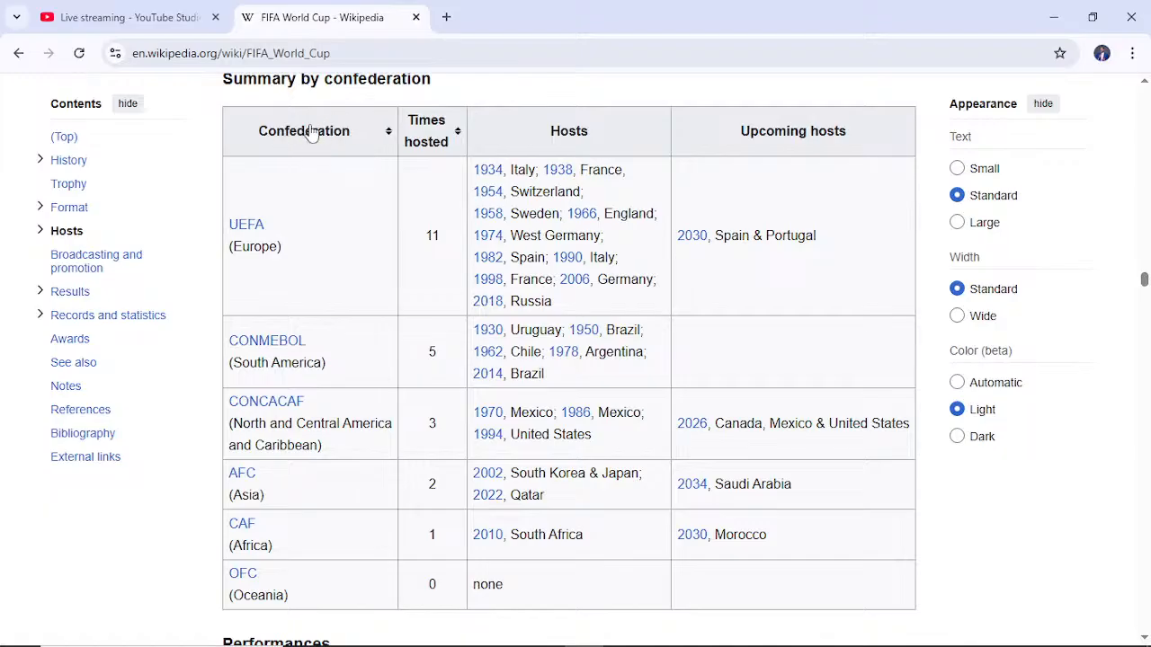
pyautogui.scroll(2, 310, 132)
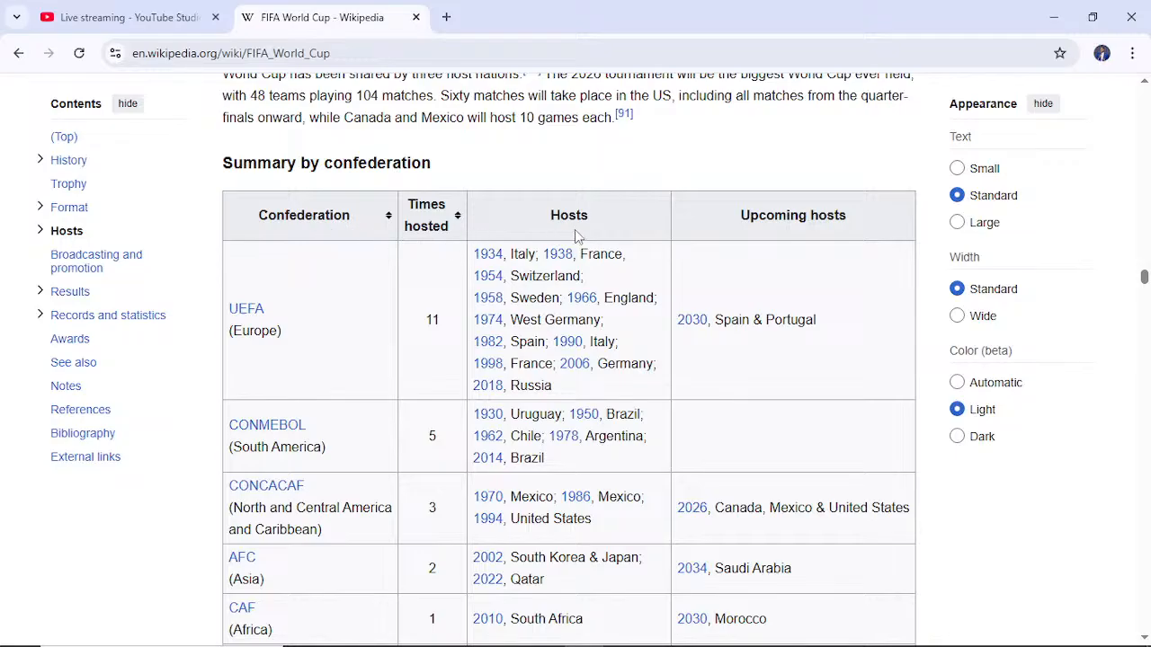
# - Look through the article's Results table of hosts, finals and third place playoffs by year
pyautogui.scroll(-10, 814, 236)
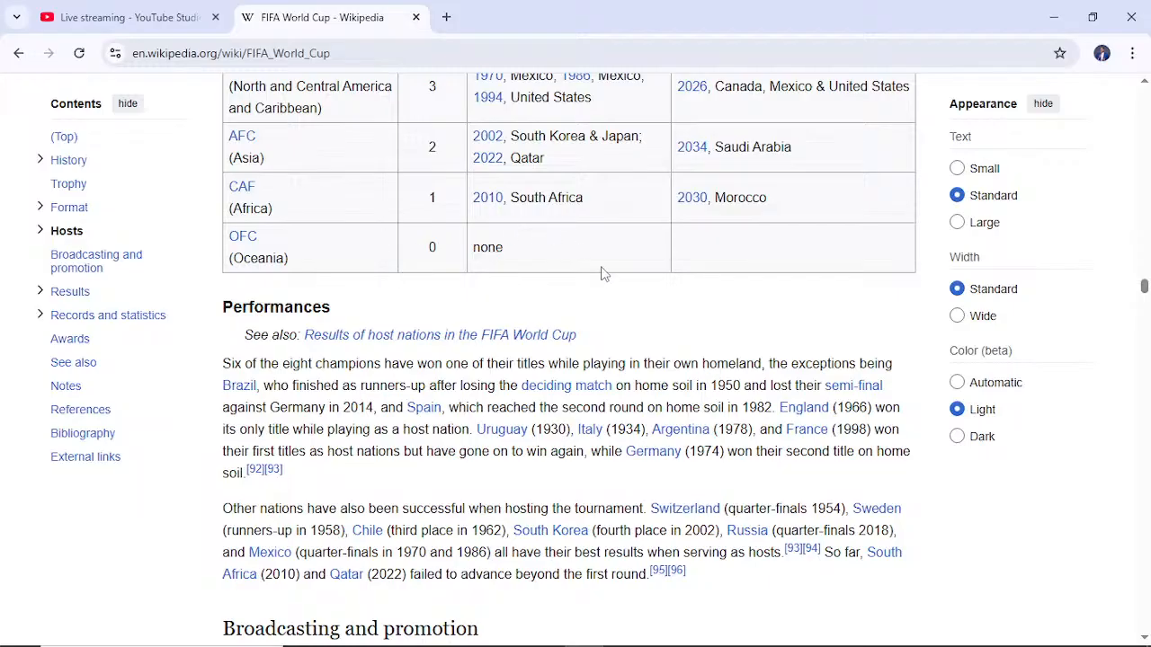
pyautogui.scroll(-20, 603, 274)
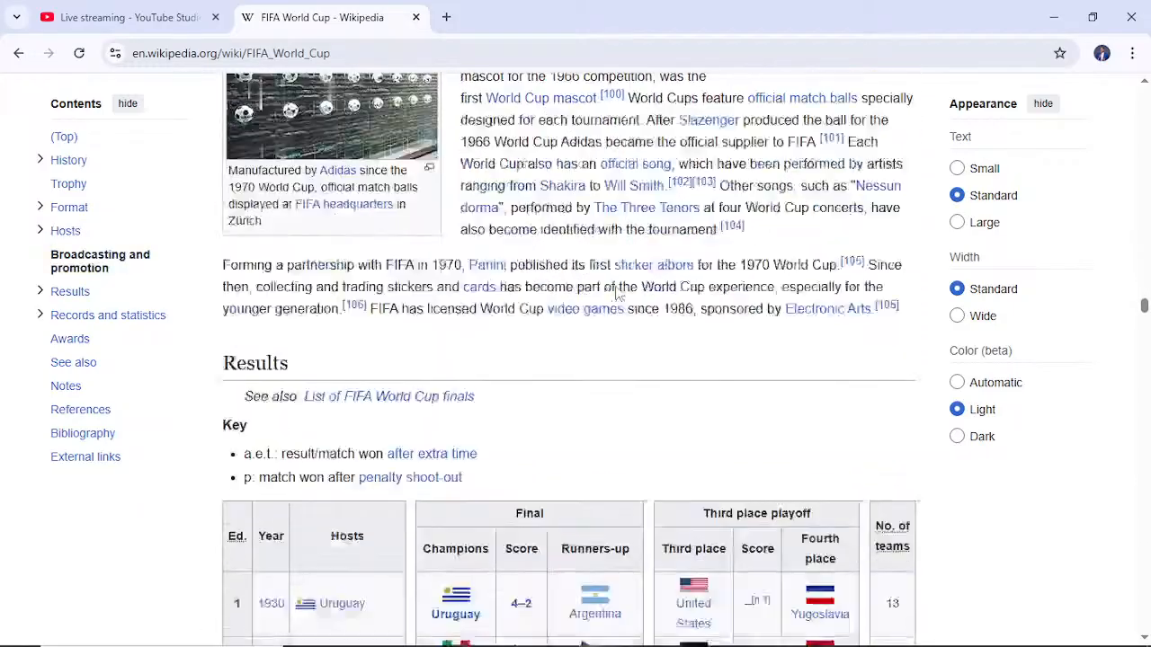
pyautogui.scroll(-5, 617, 294)
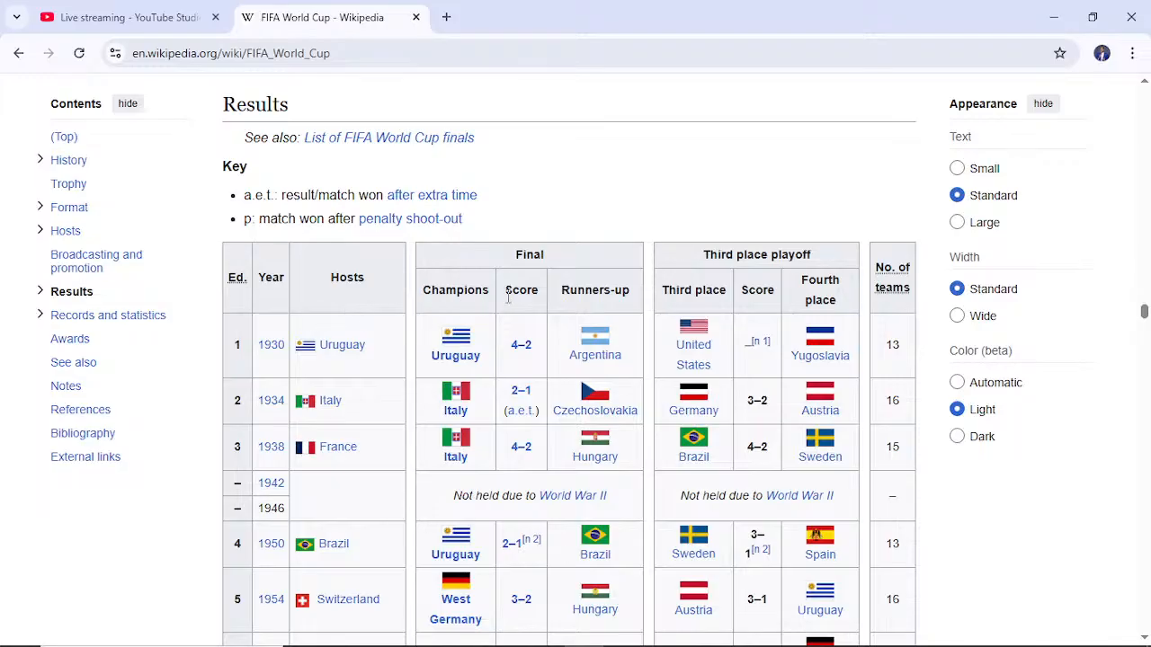
pyautogui.scroll(-3, 657, 351)
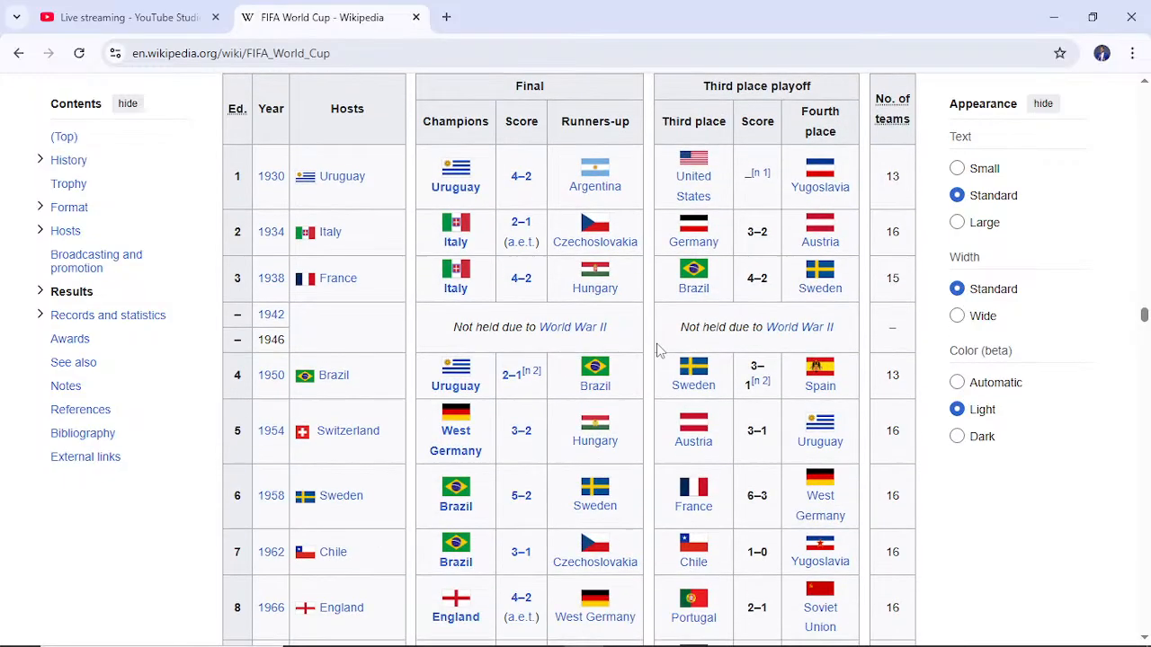
pyautogui.scroll(-20, 658, 351)
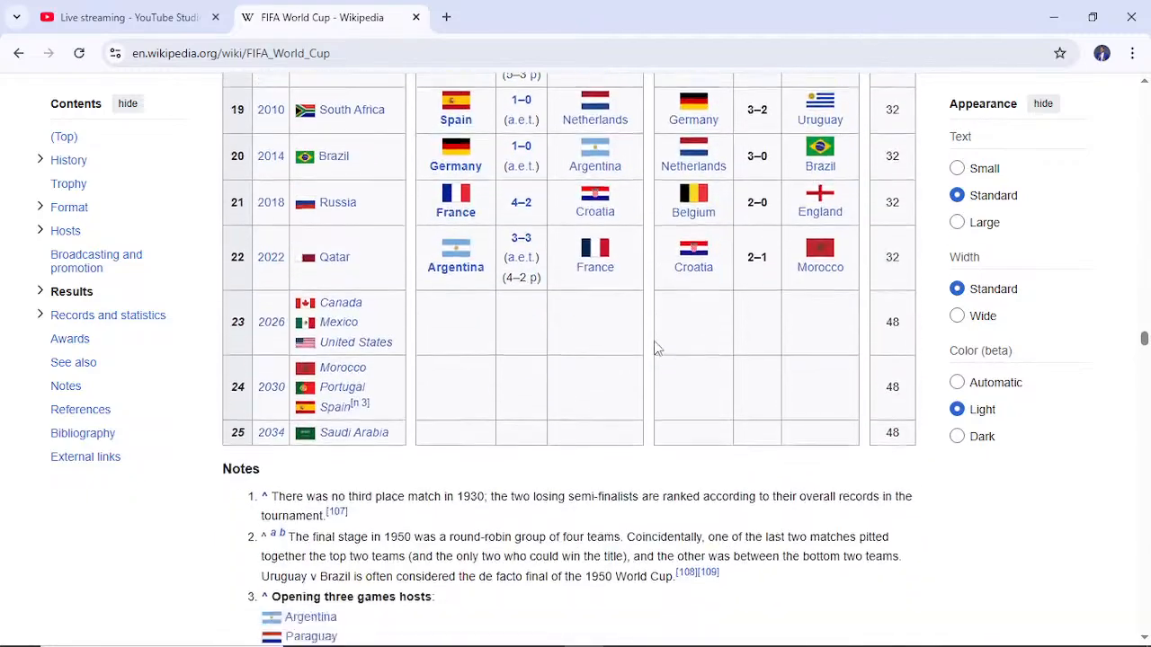
# - Examine the article's Teams reaching the top four table and its Total times teams qualified by confederation table
pyautogui.scroll(-15, 657, 349)
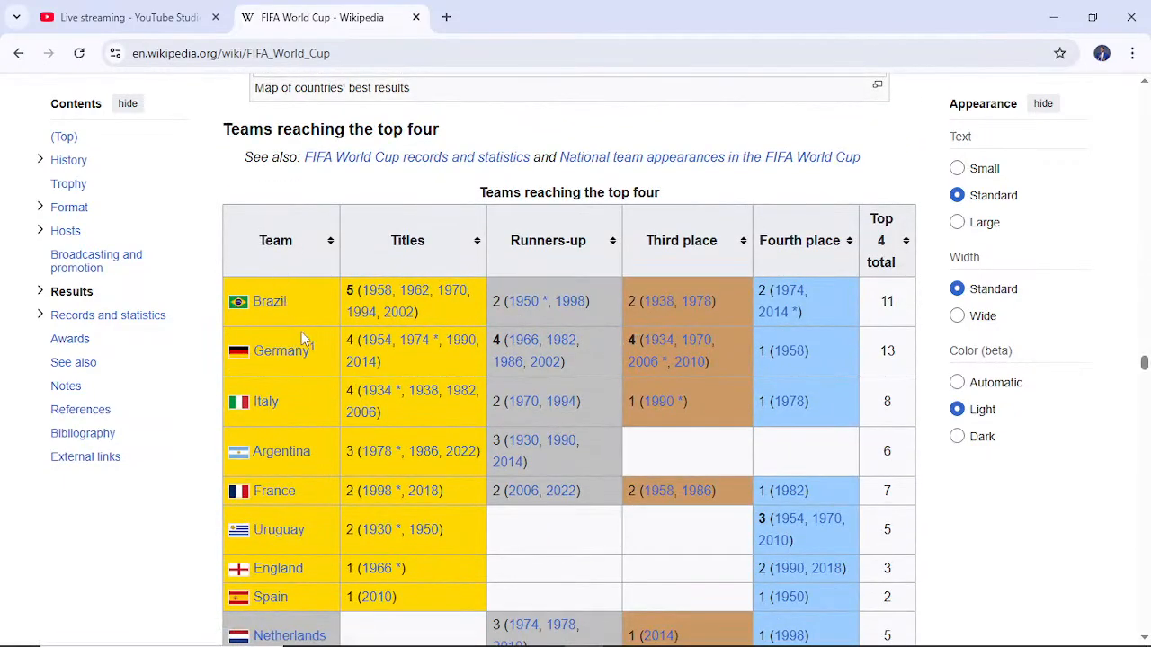
pyautogui.scroll(-6, 732, 340)
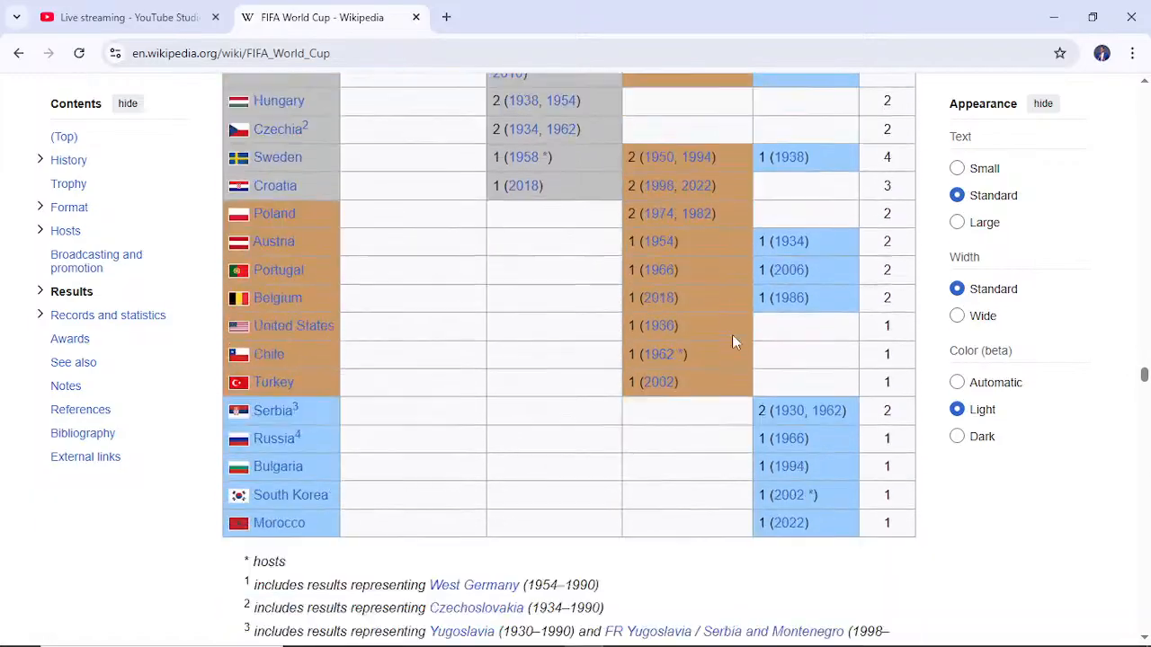
pyautogui.scroll(-10, 732, 339)
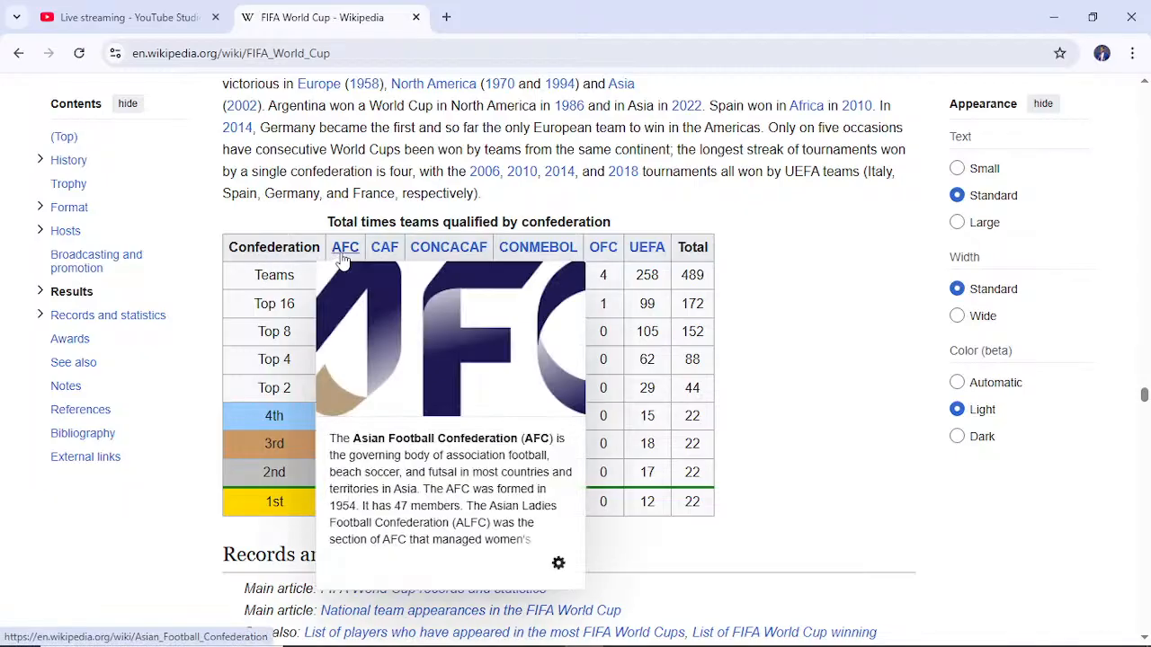
pyautogui.moveTo(385, 255)
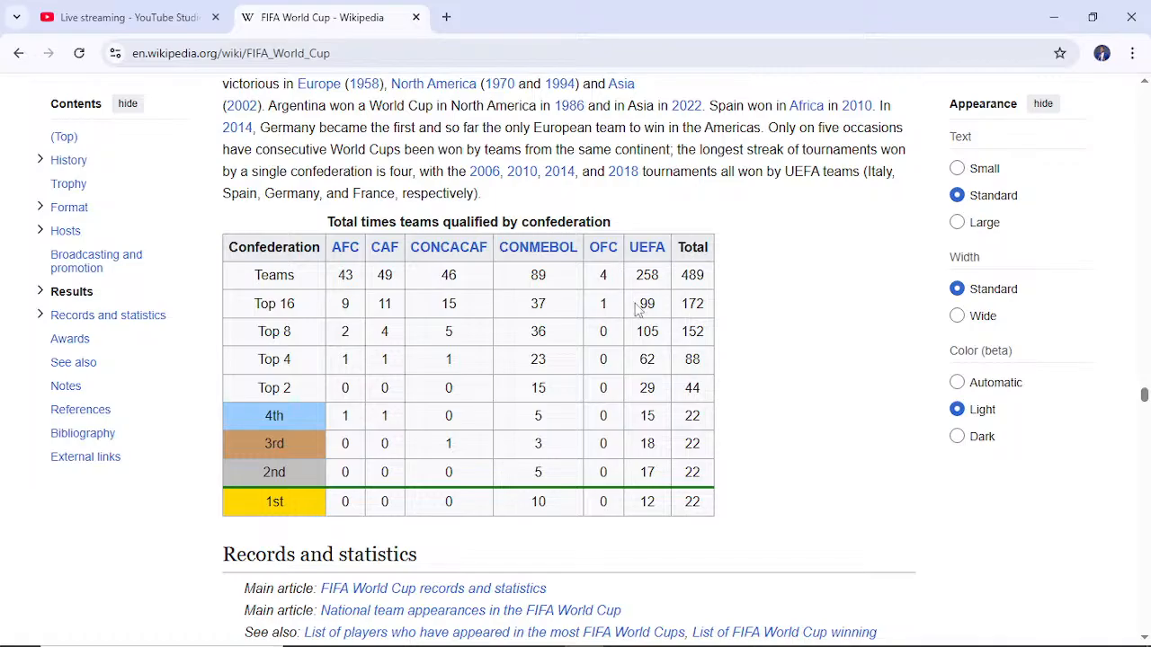
# - Look through the Records and statistics section, its individual and country top goalscorer tables, and the Awards table
pyautogui.scroll(-7, 641, 315)
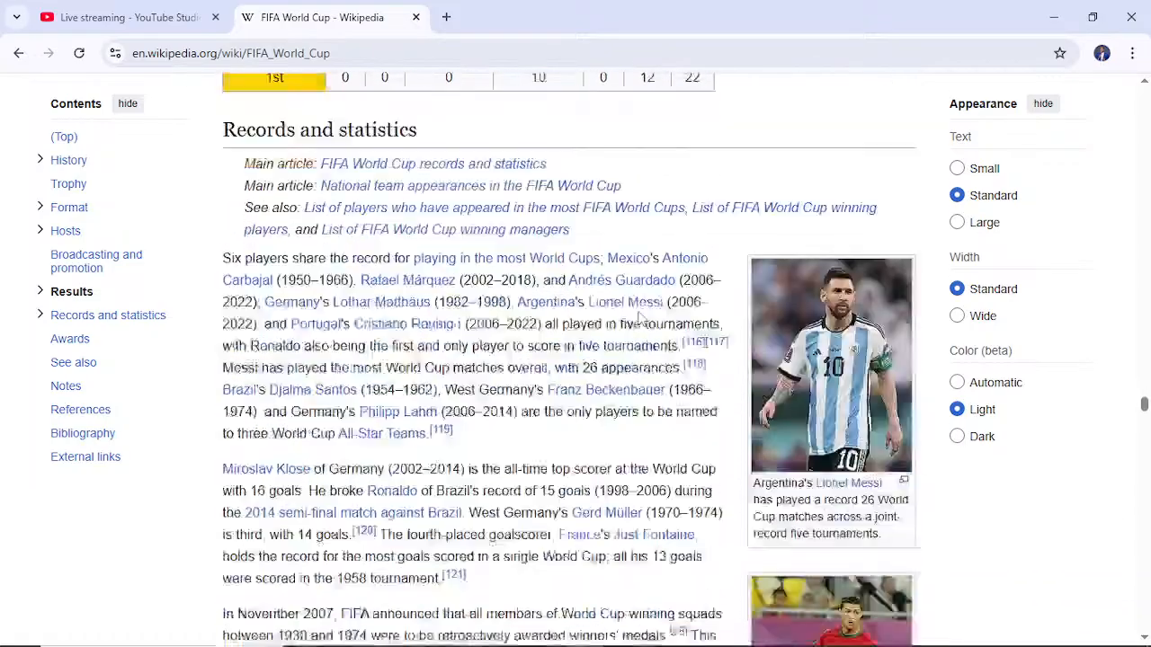
pyautogui.scroll(-7, 640, 316)
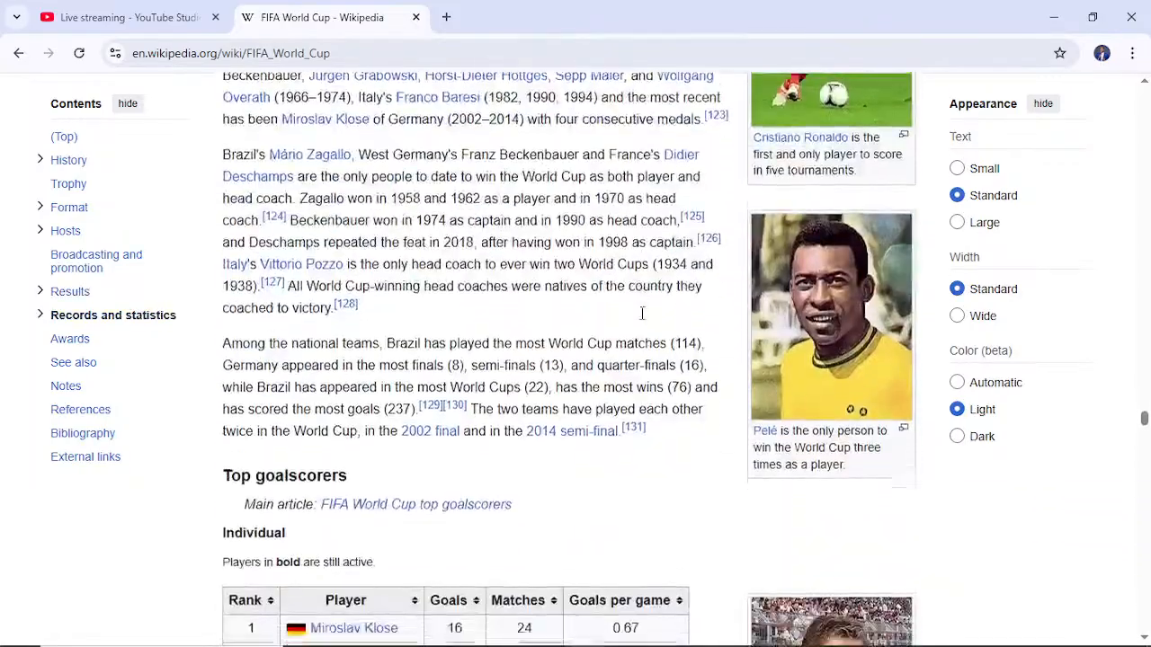
pyautogui.scroll(-2, 596, 375)
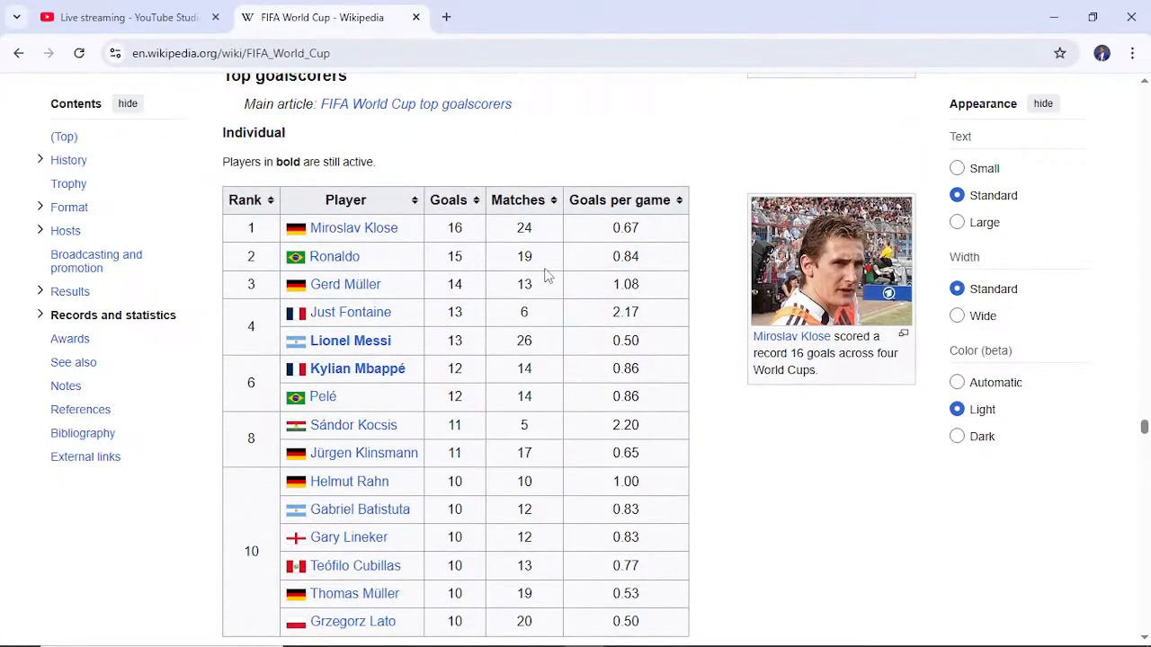
pyautogui.scroll(-4, 548, 276)
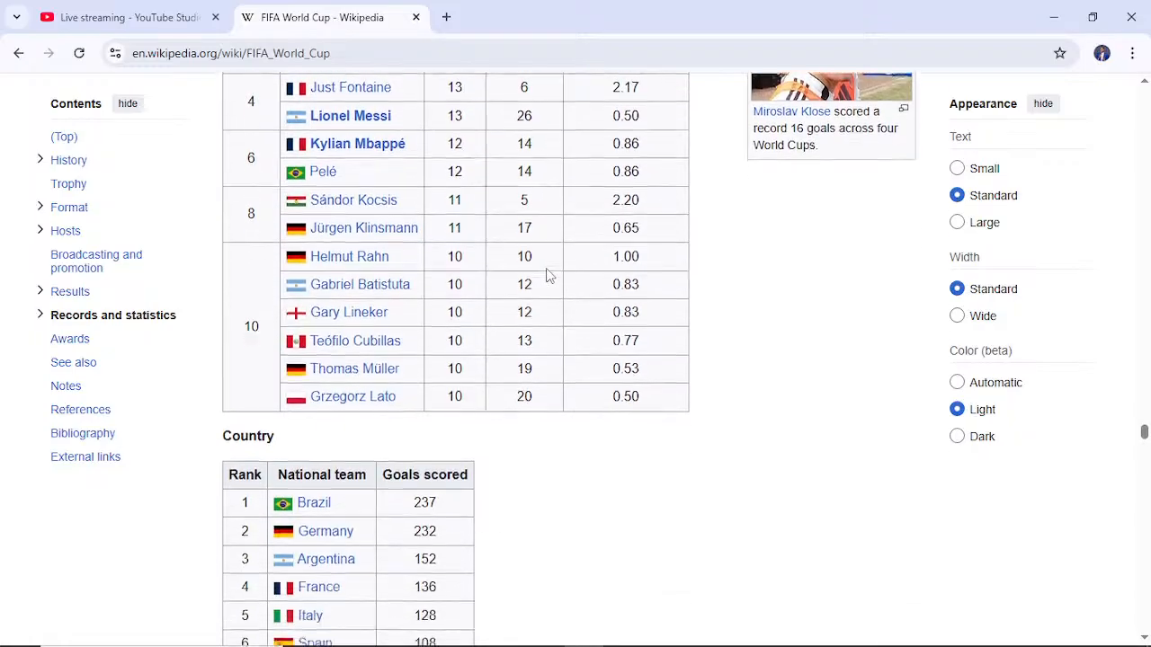
pyautogui.scroll(-2, 547, 276)
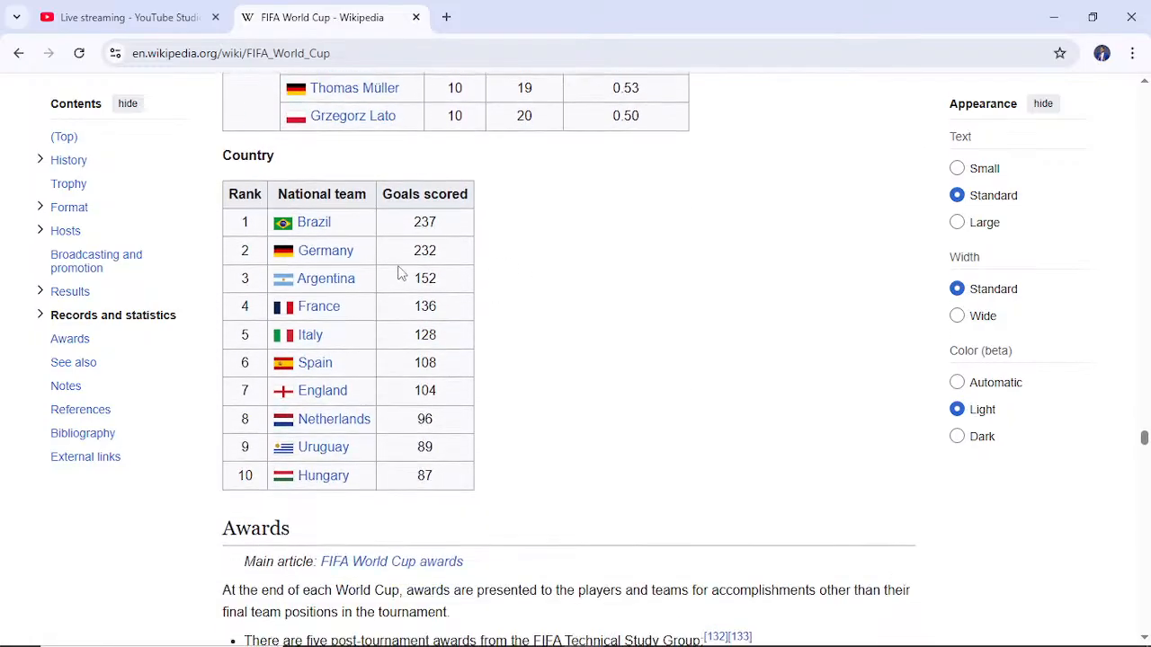
pyautogui.scroll(-15, 540, 275)
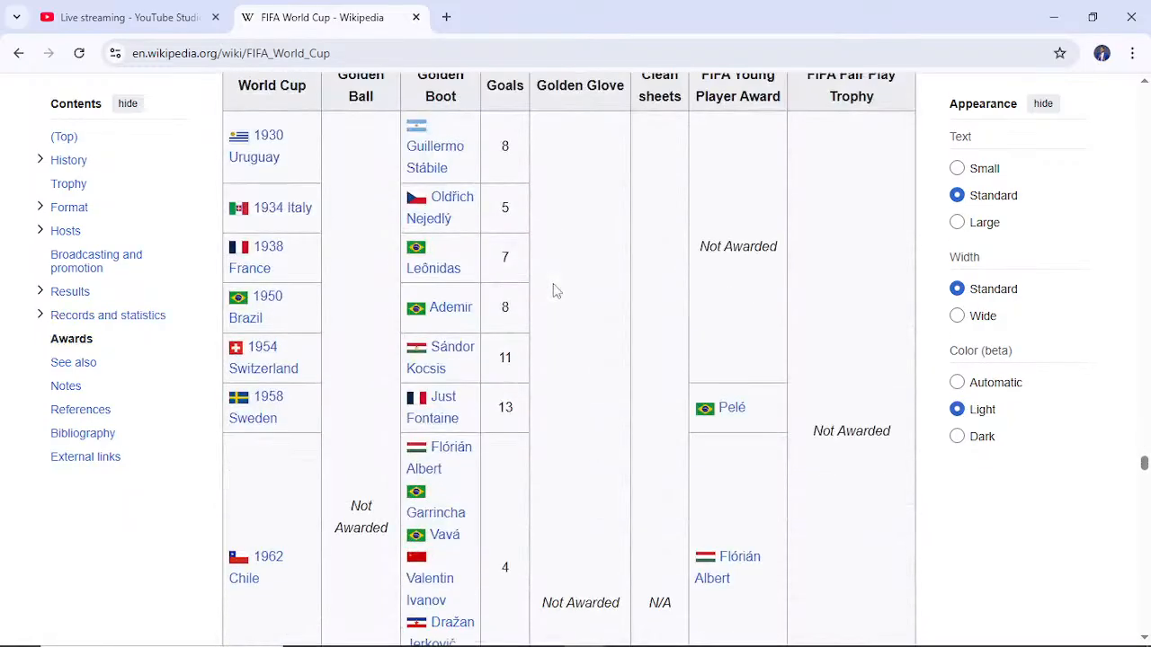
pyautogui.scroll(3, 554, 286)
pyautogui.scroll(-8, 554, 285)
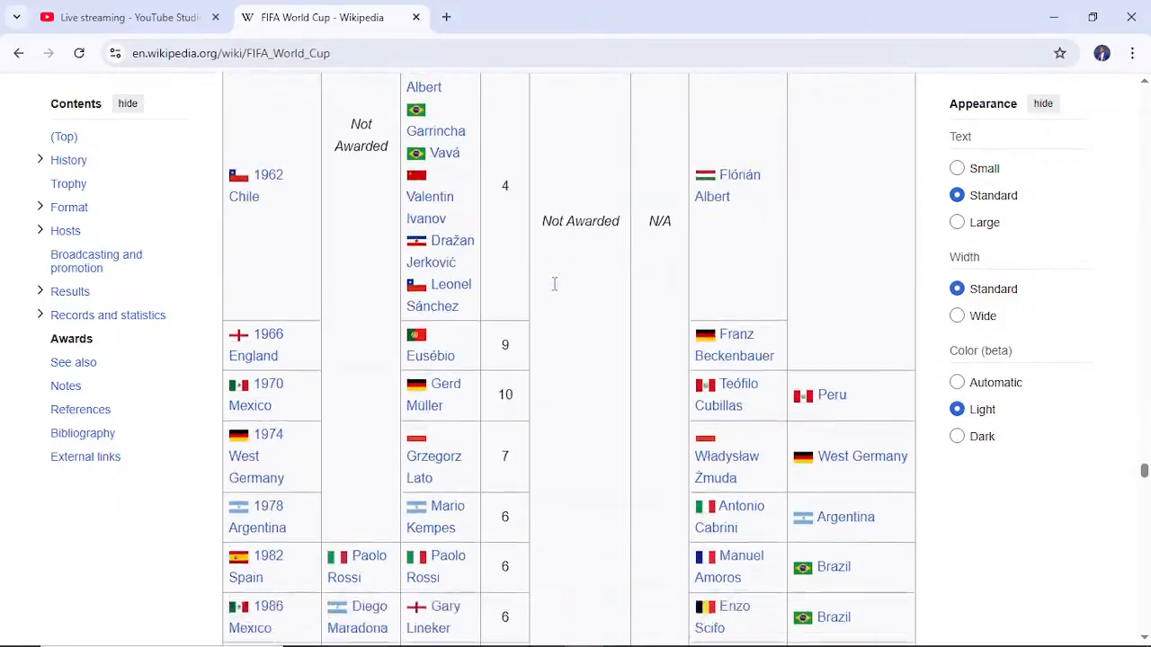
# - Look back up through the article's tables and sections from Awards to History
pyautogui.scroll(20, 554, 284)
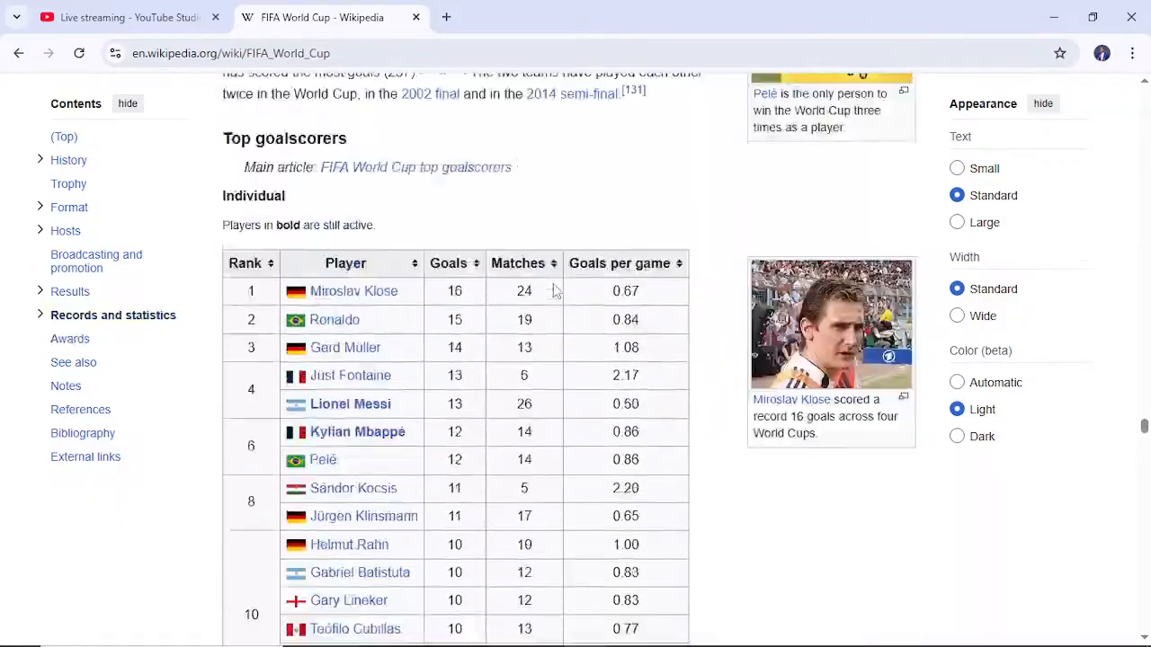
pyautogui.scroll(20, 555, 288)
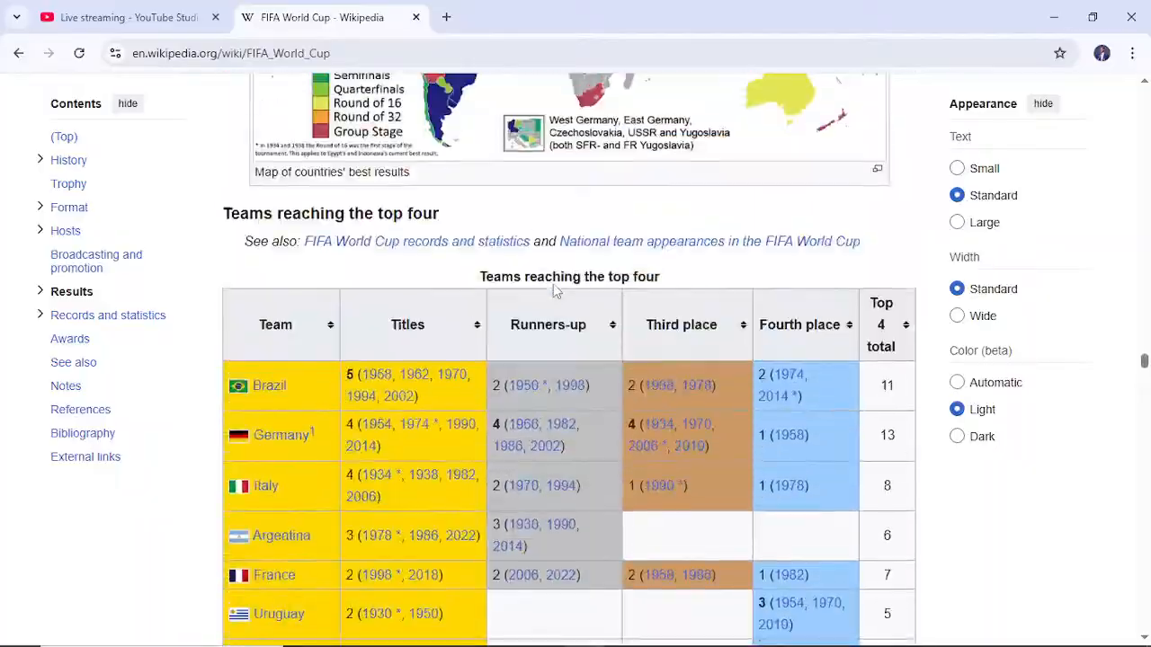
pyautogui.scroll(20, 555, 290)
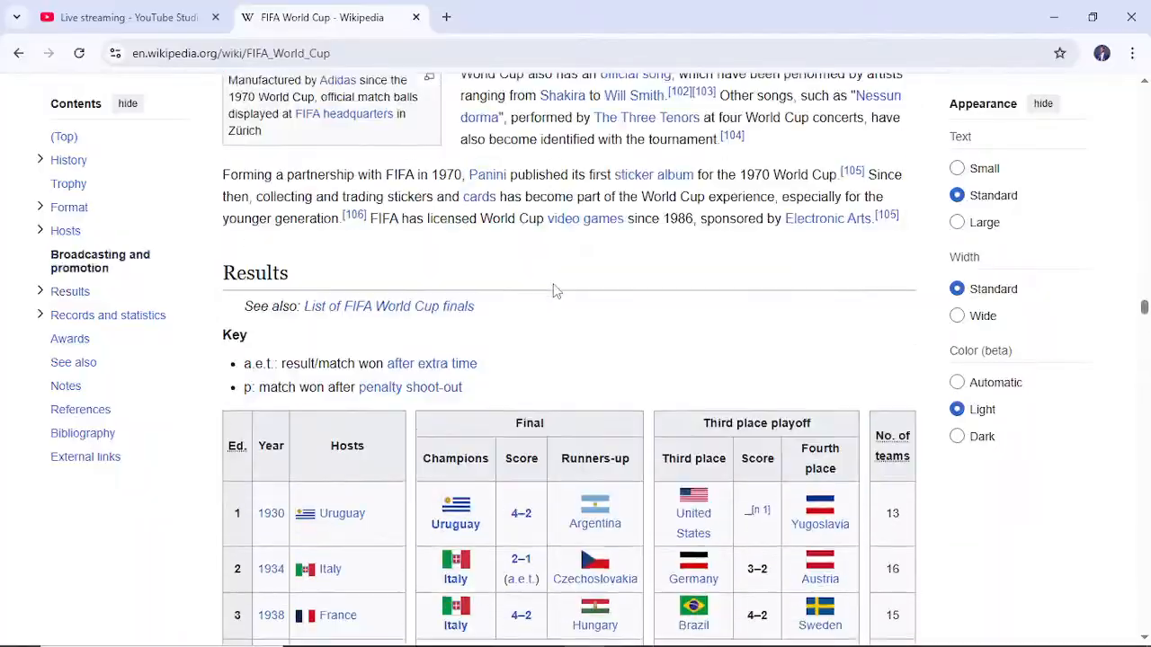
pyautogui.scroll(20, 553, 292)
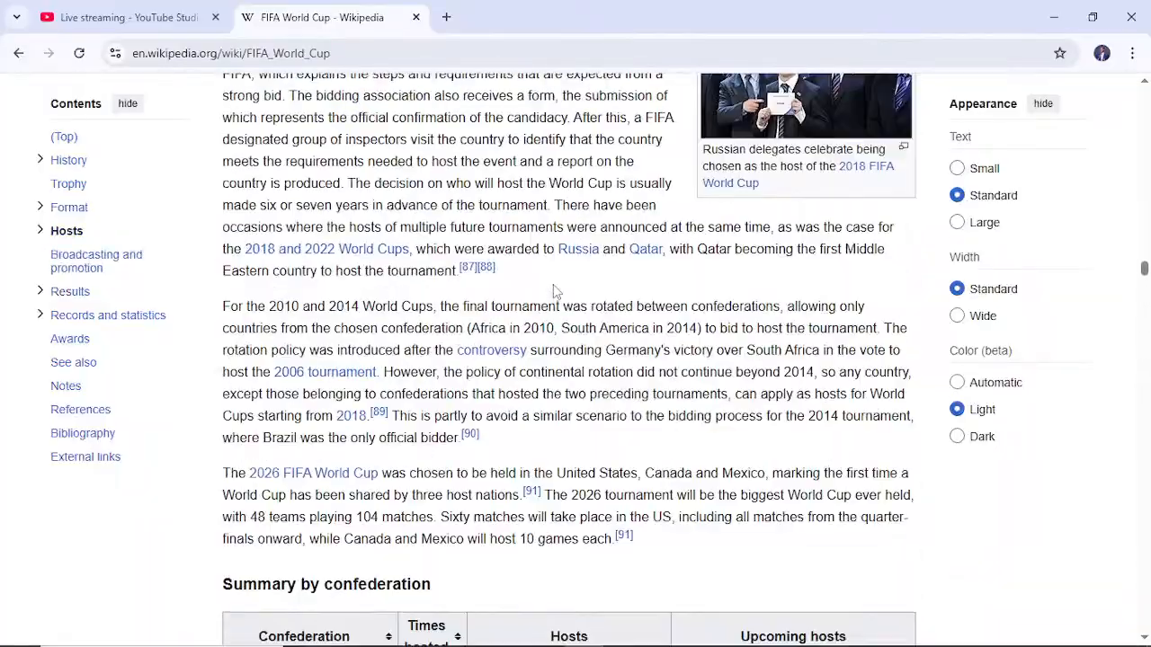
pyautogui.scroll(20, 553, 291)
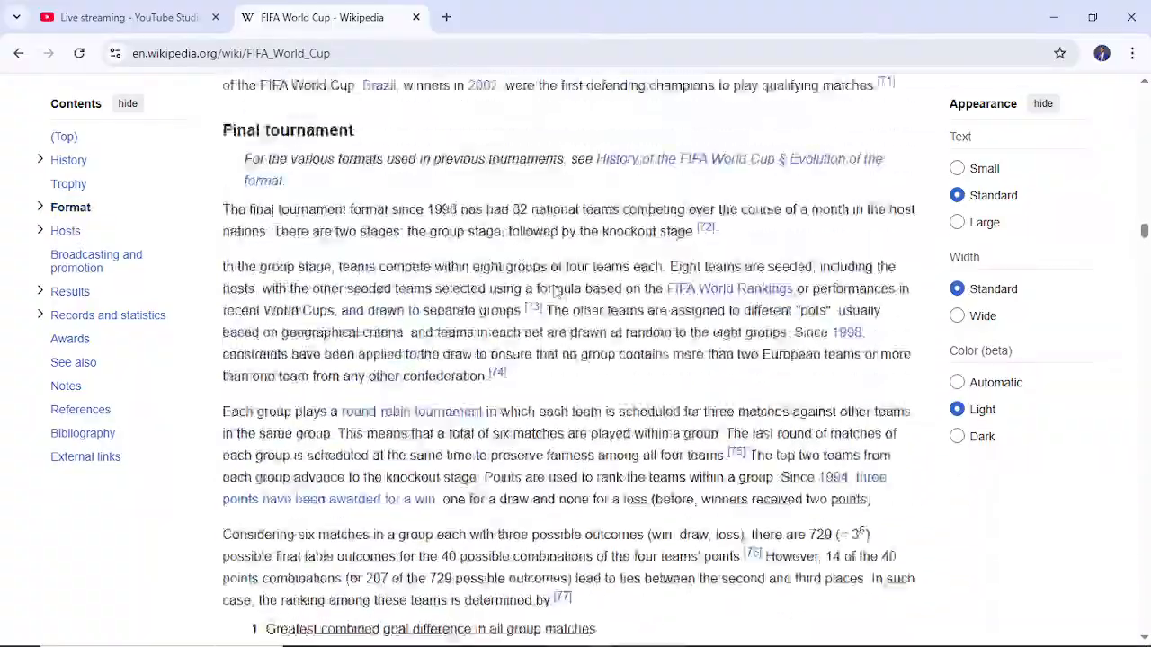
pyautogui.scroll(15, 555, 291)
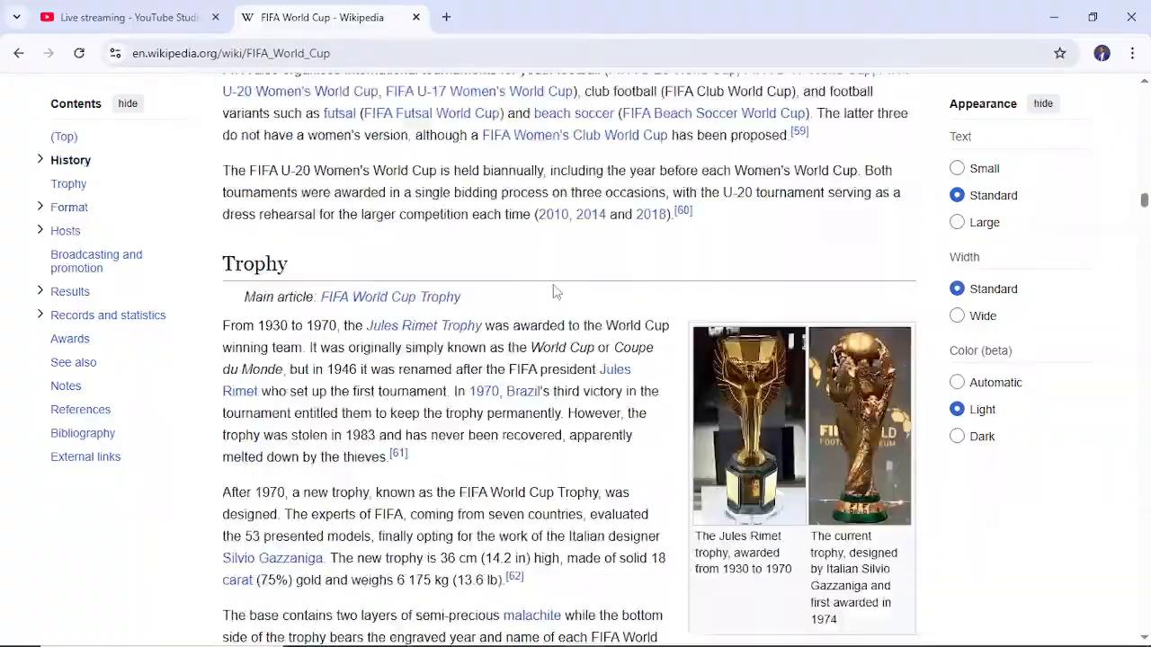
pyautogui.scroll(15, 555, 290)
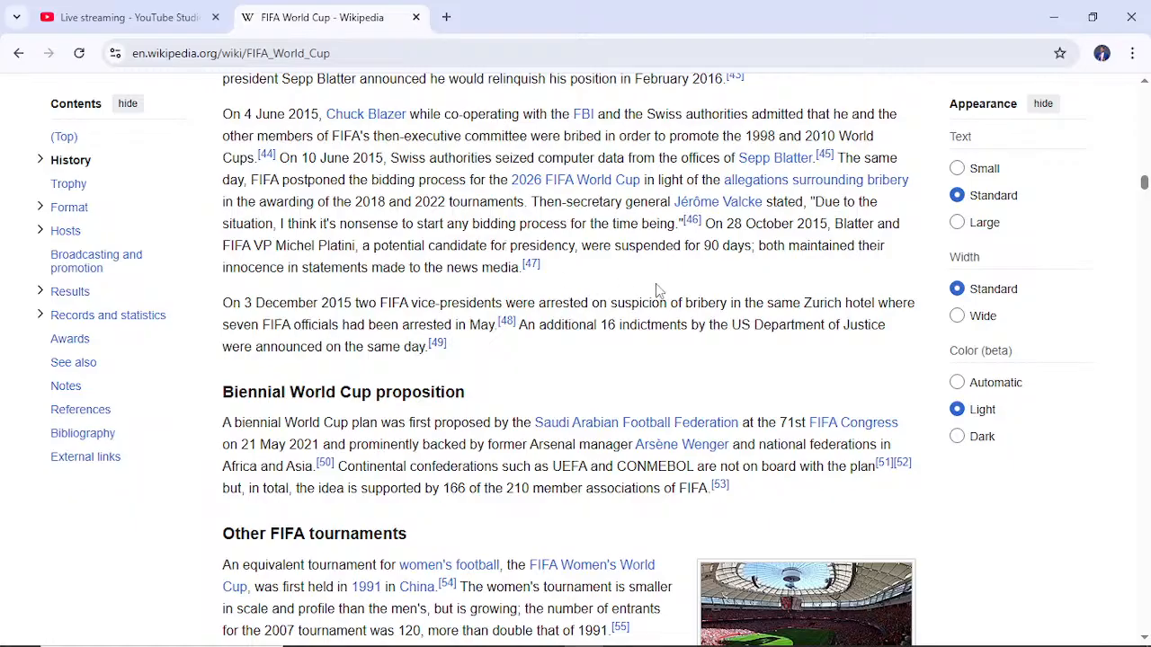
# - Return to the Total times teams qualified by confederation table and highlight all its cells temporarily as the data to import
pyautogui.scroll(-15, 658, 290)
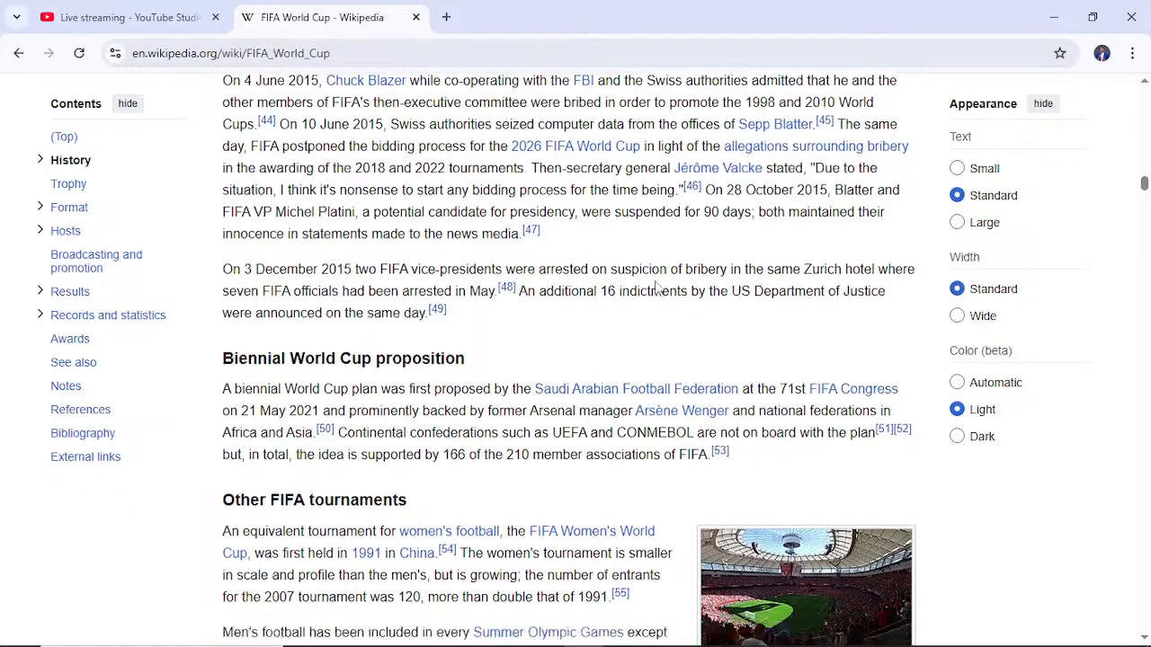
pyautogui.scroll(-18, 654, 286)
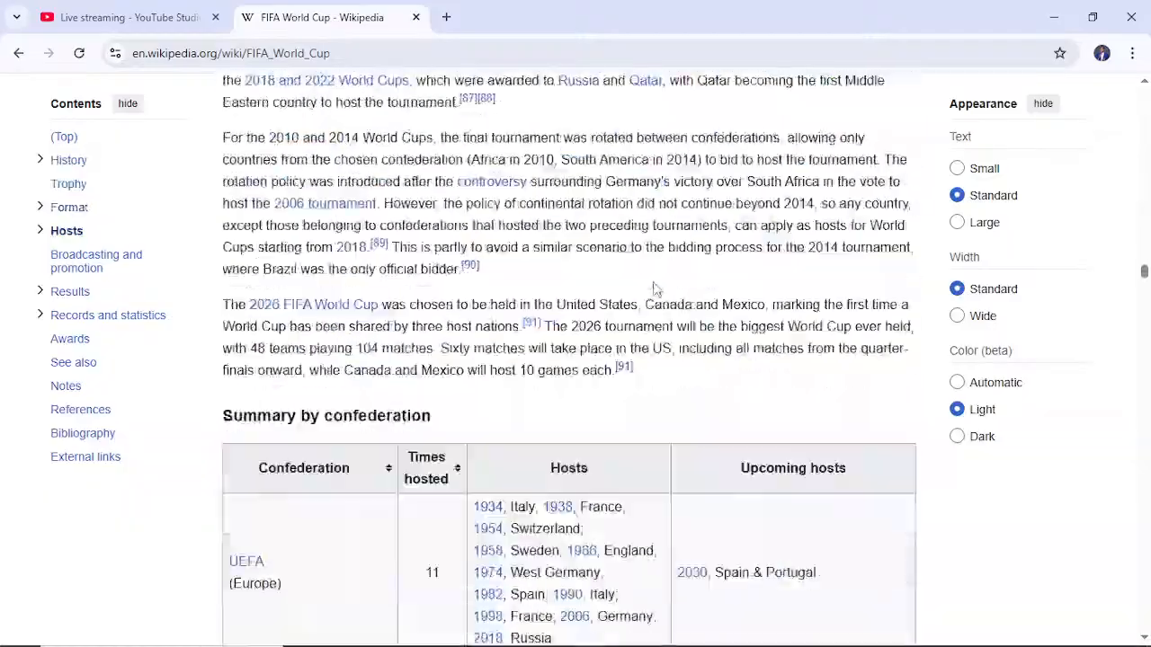
pyautogui.scroll(-20, 655, 286)
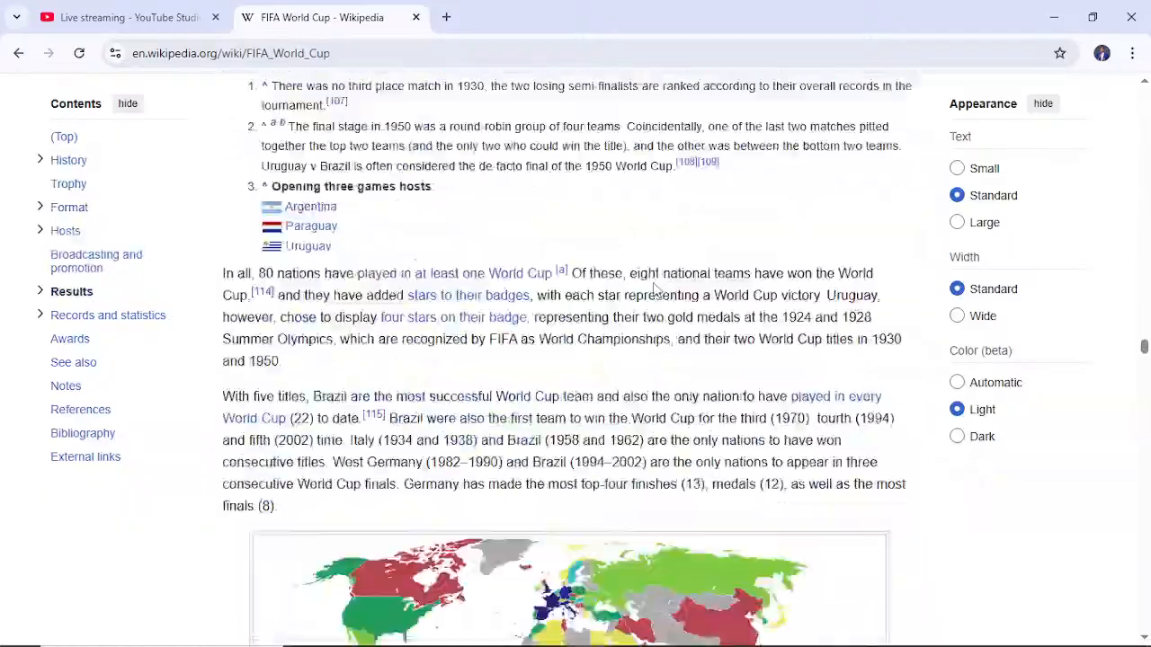
pyautogui.scroll(-10, 657, 294)
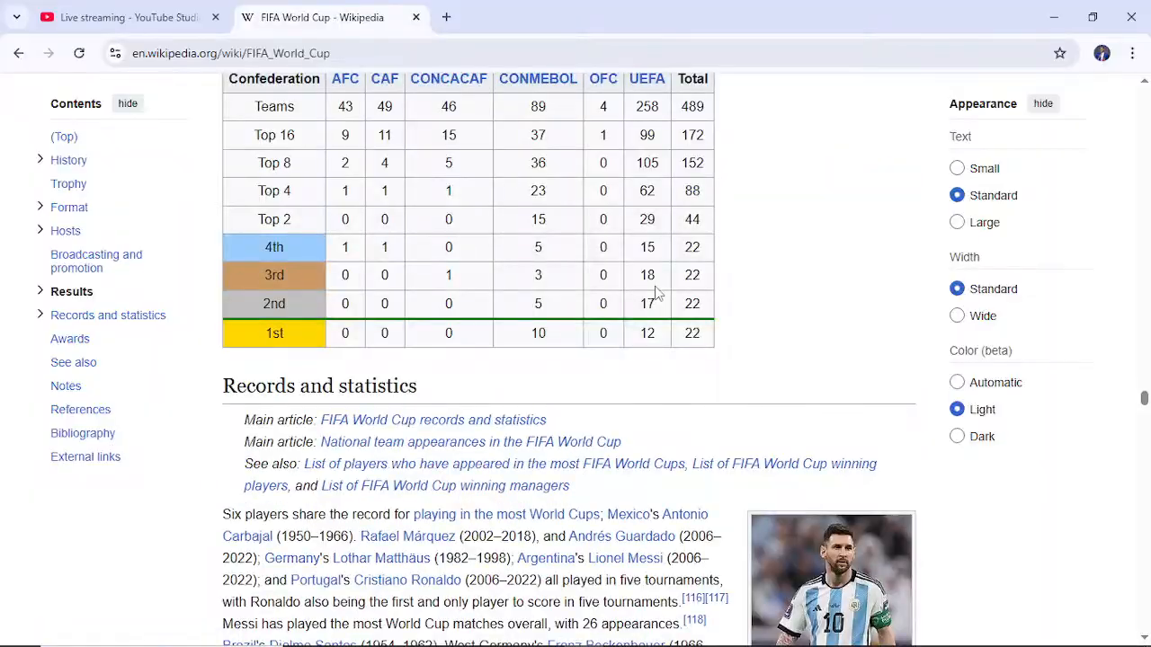
pyautogui.scroll(3, 657, 294)
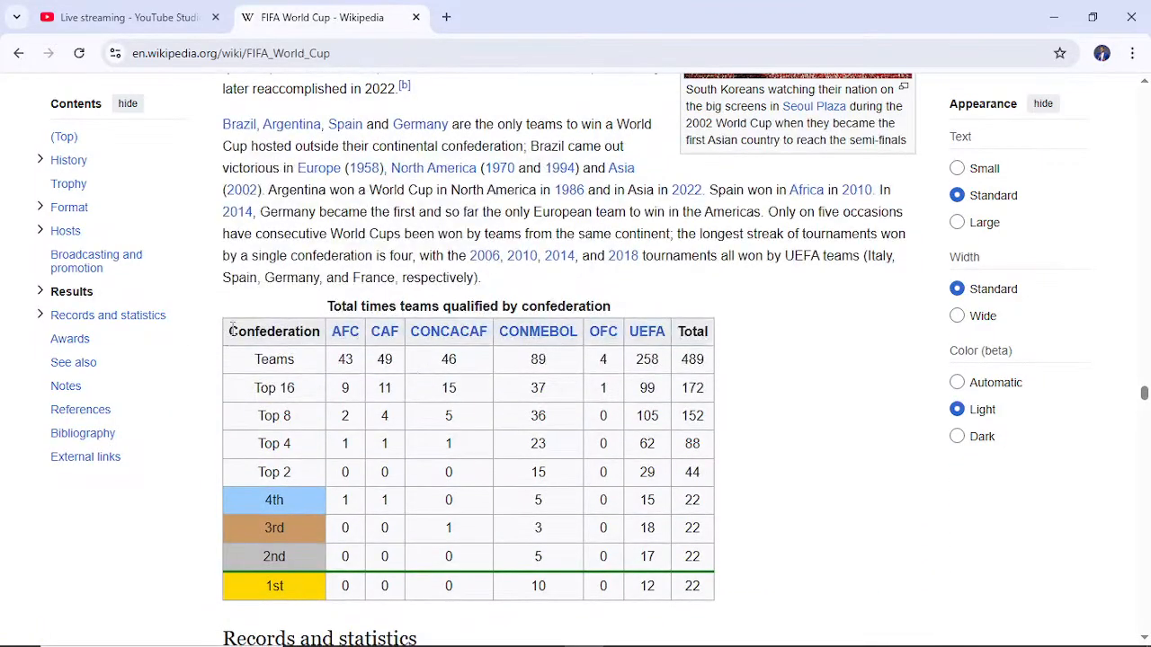
pyautogui.moveTo(232, 329); pyautogui.dragTo(713, 596)
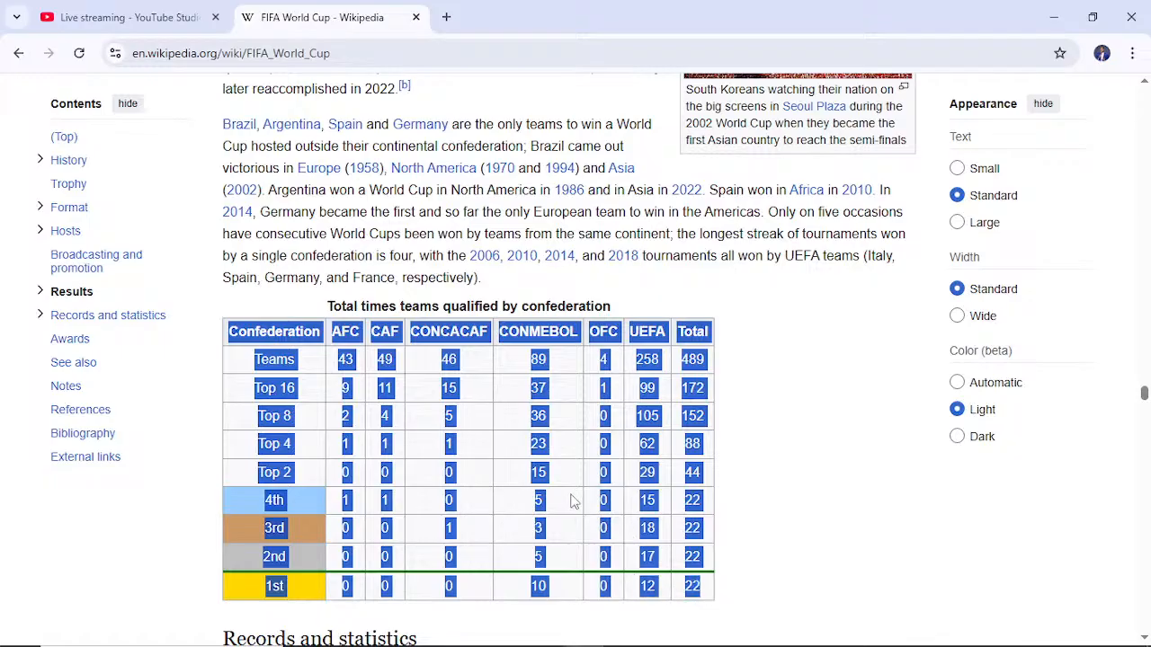
pyautogui.scroll(-1, 573, 502)
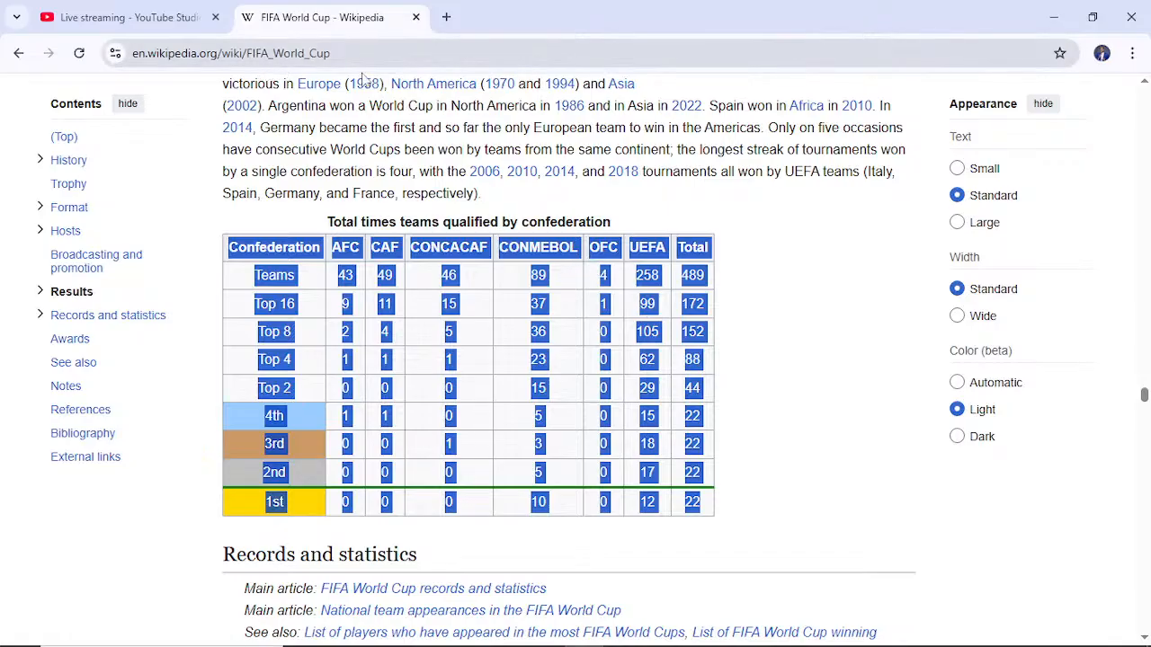
pyautogui.click(748, 381)
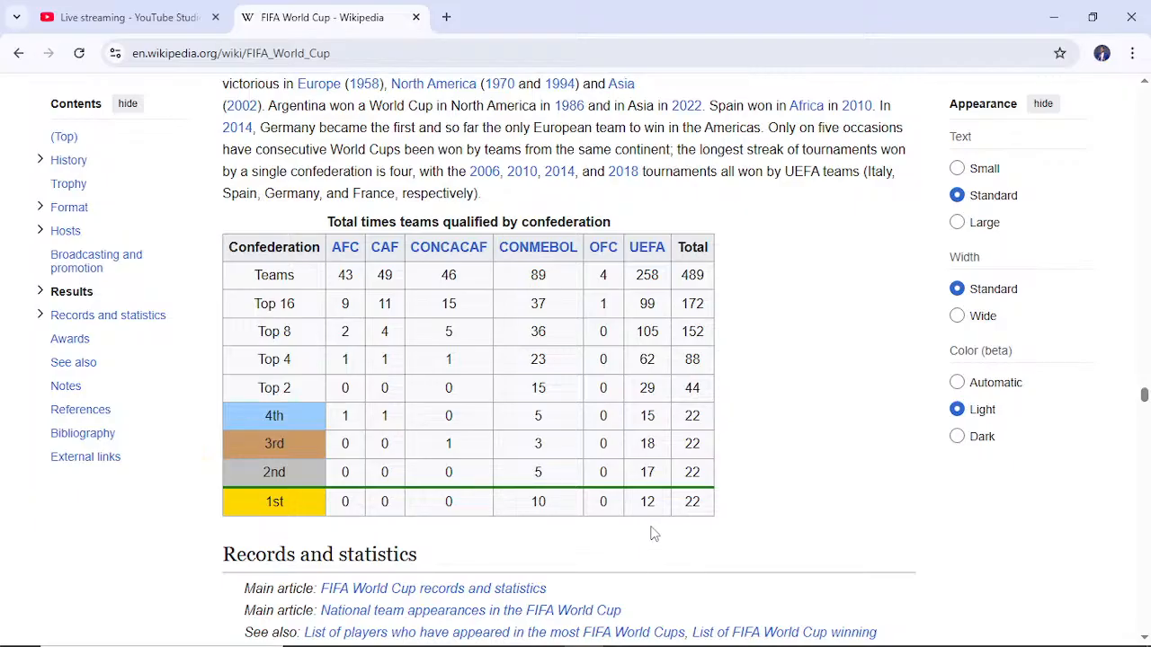
pyautogui.click(166, 56)
pyautogui.hotkey('ctrl', 'c')
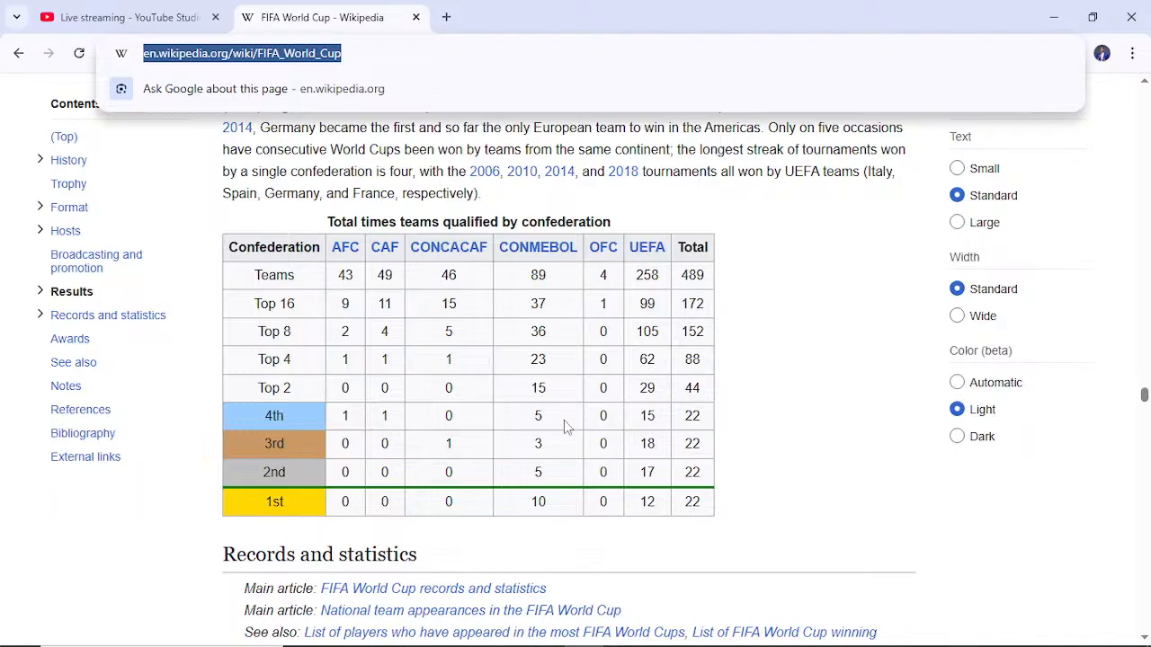
pyautogui.moveTo(564, 644)
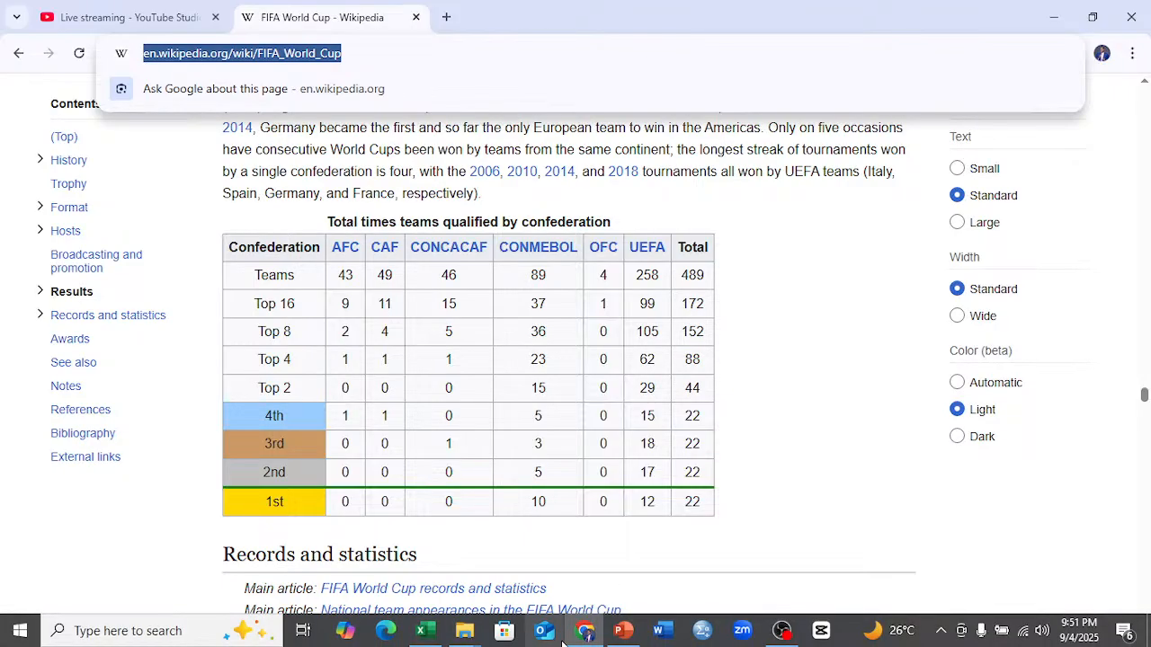
pyautogui.moveTo(445, 634)
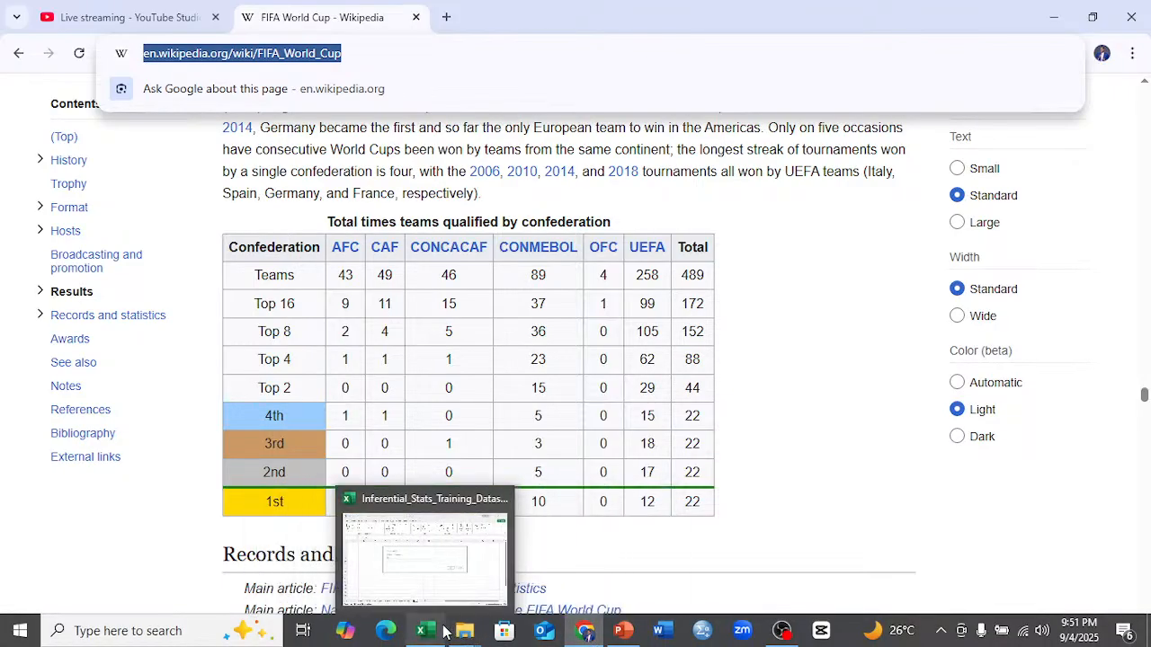
pyautogui.click(440, 574)
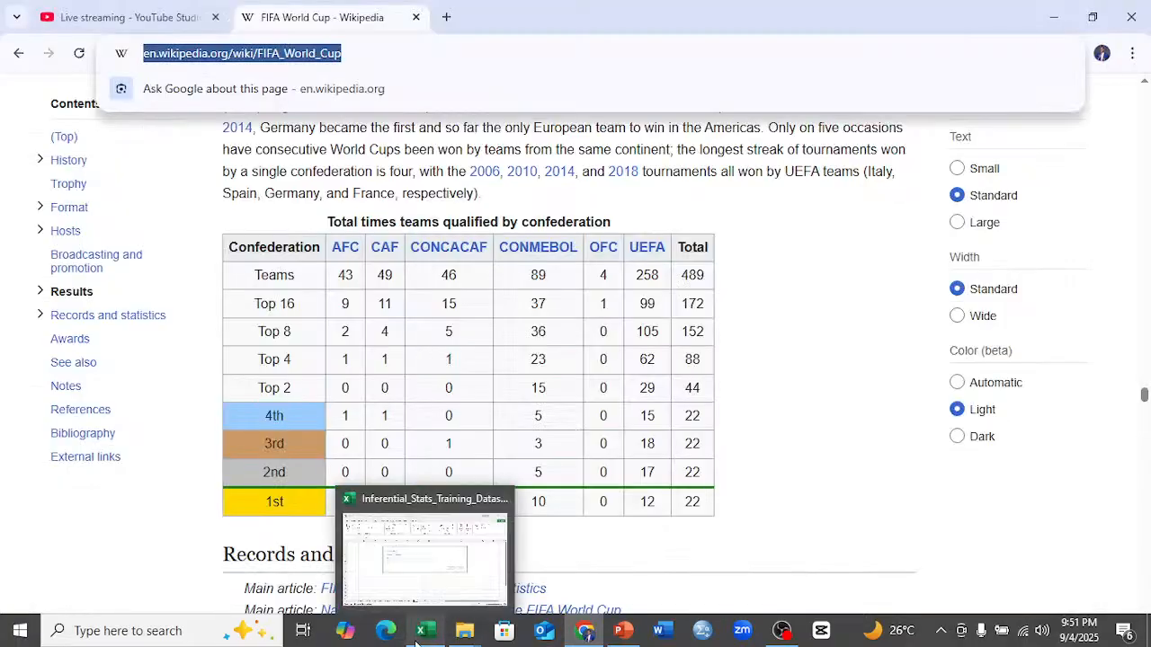
pyautogui.click(427, 590)
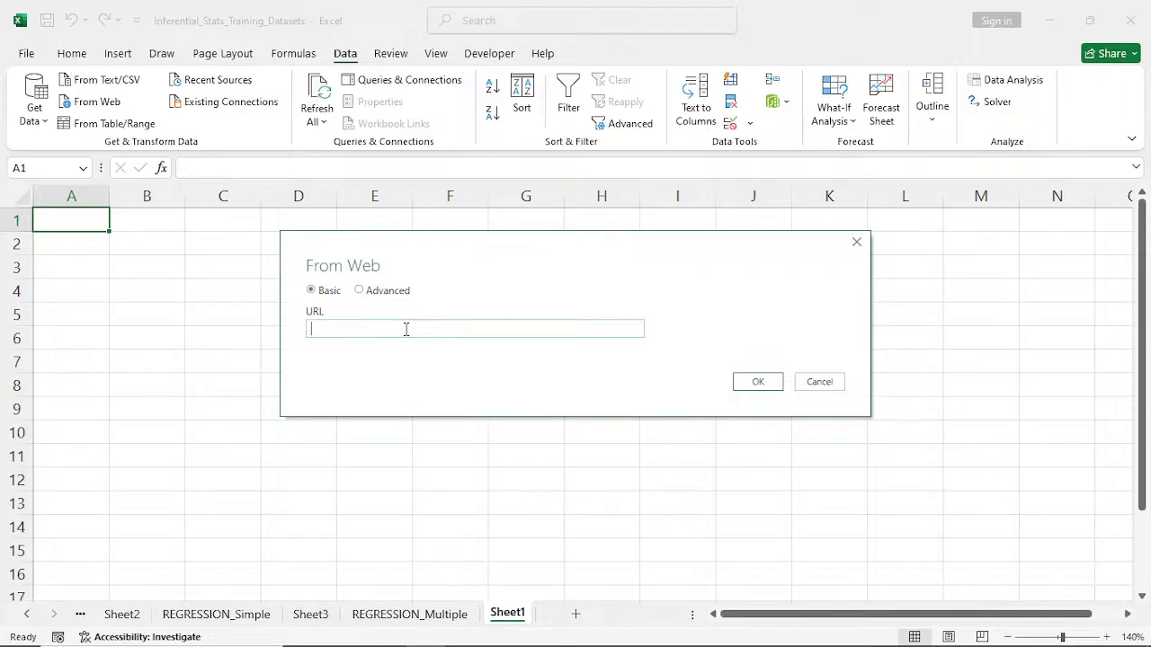
pyautogui.hotkey('ctrl', 'v')
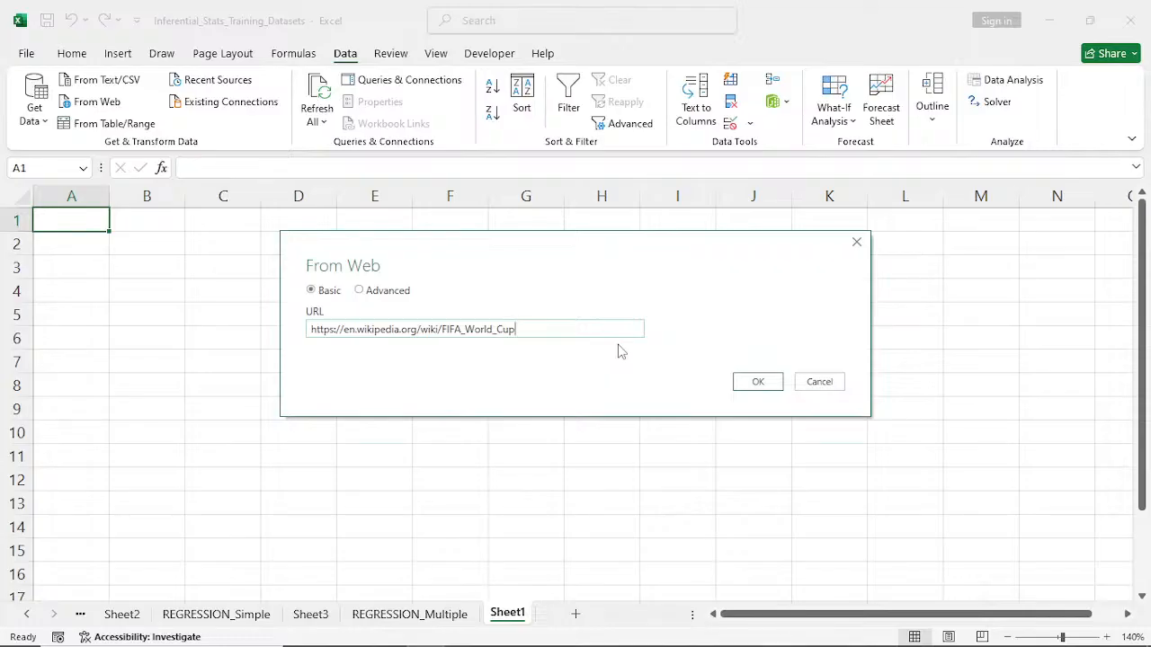
pyautogui.click(759, 385)
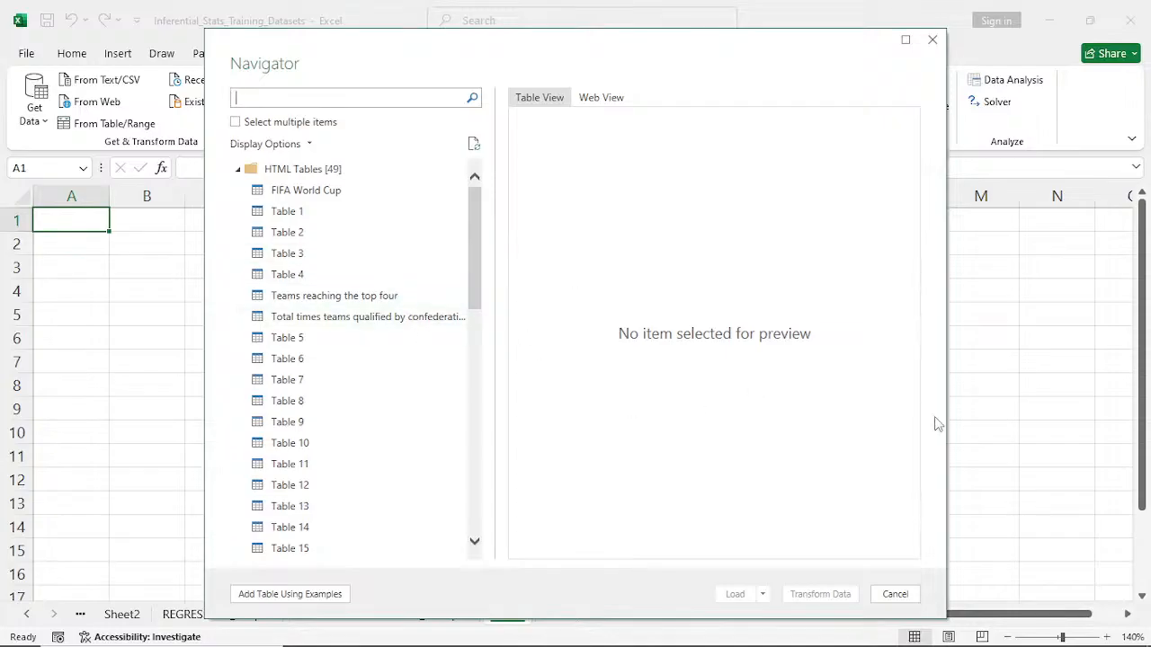
# - Preview the detected web tables, including FIFA World Cup, Teams reaching the top four, Total times teams qualified by confederation and Tables 5 to 7
pyautogui.click(327, 191)
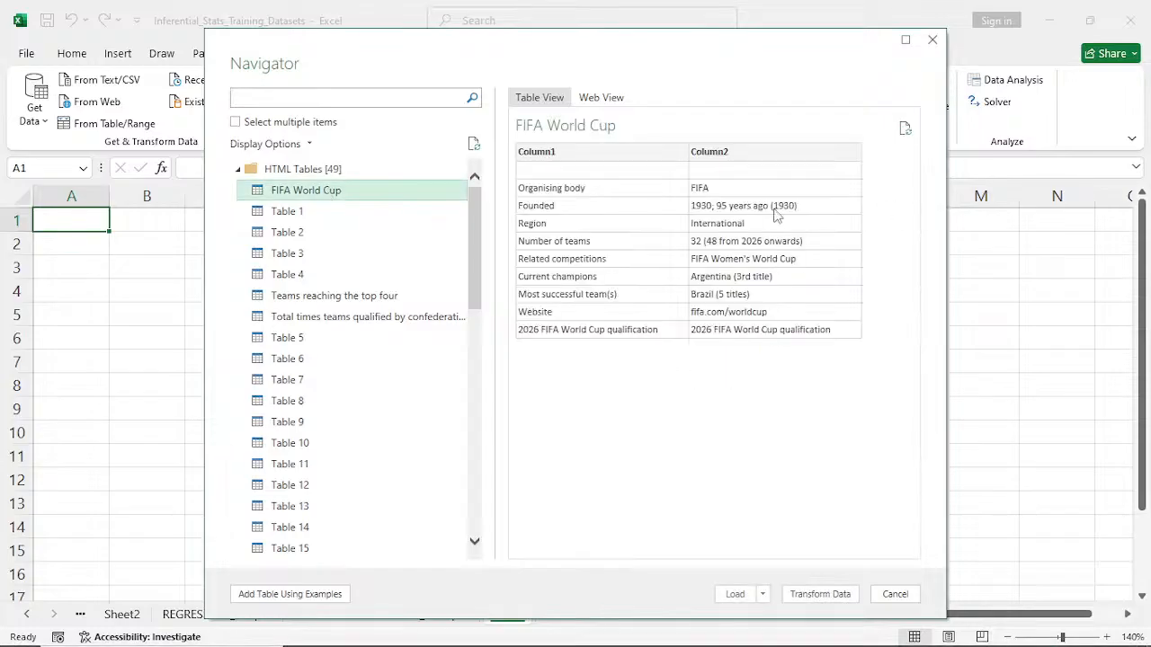
pyautogui.click(292, 213)
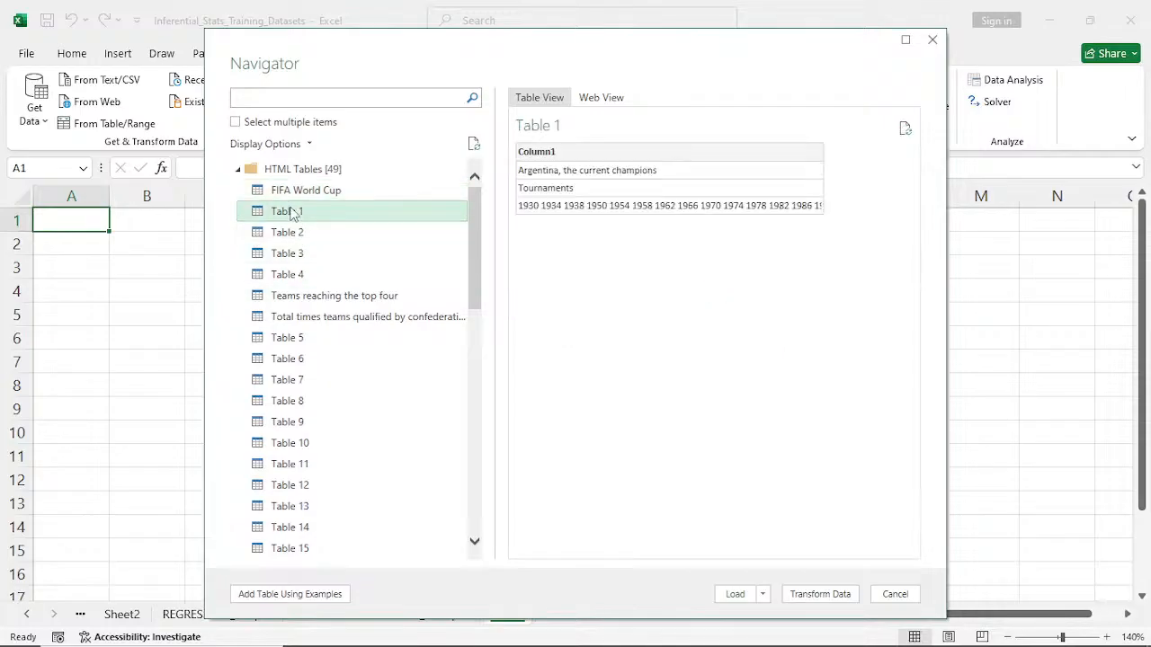
pyautogui.click(296, 302)
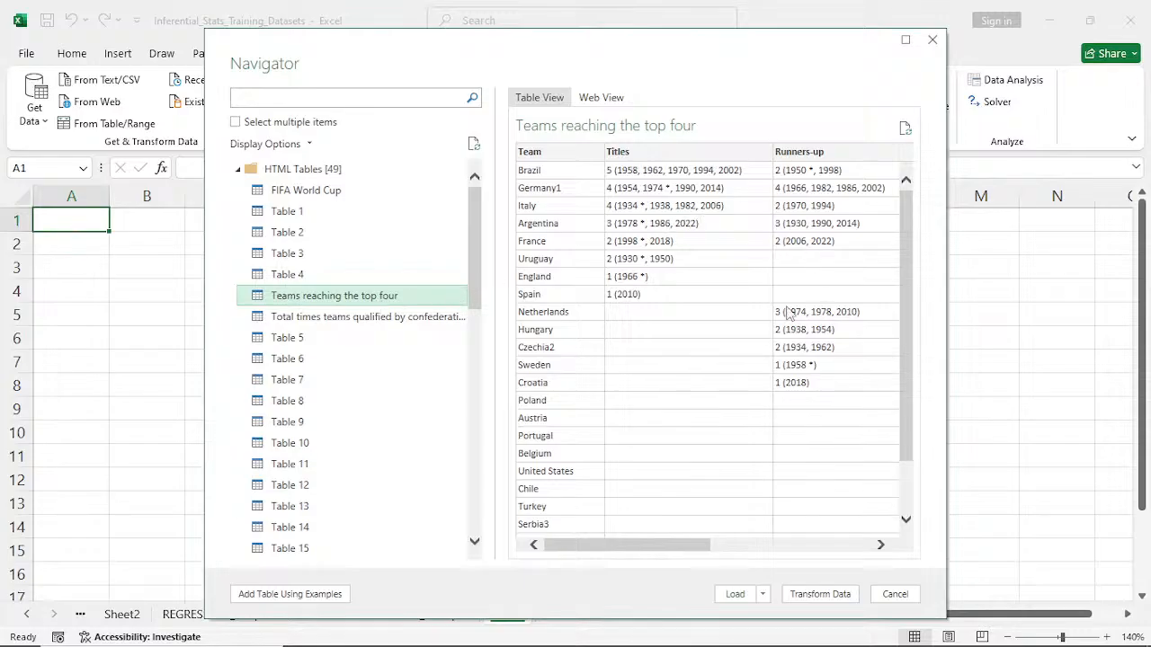
pyautogui.click(335, 324)
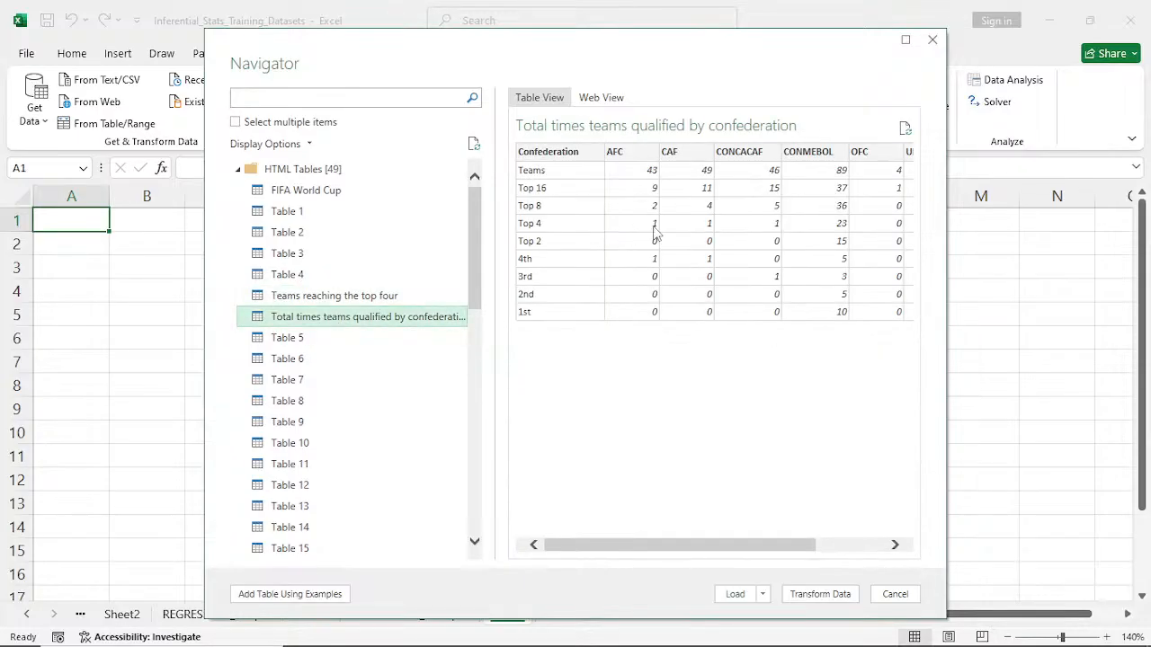
pyautogui.moveTo(805, 547); pyautogui.dragTo(779, 562)
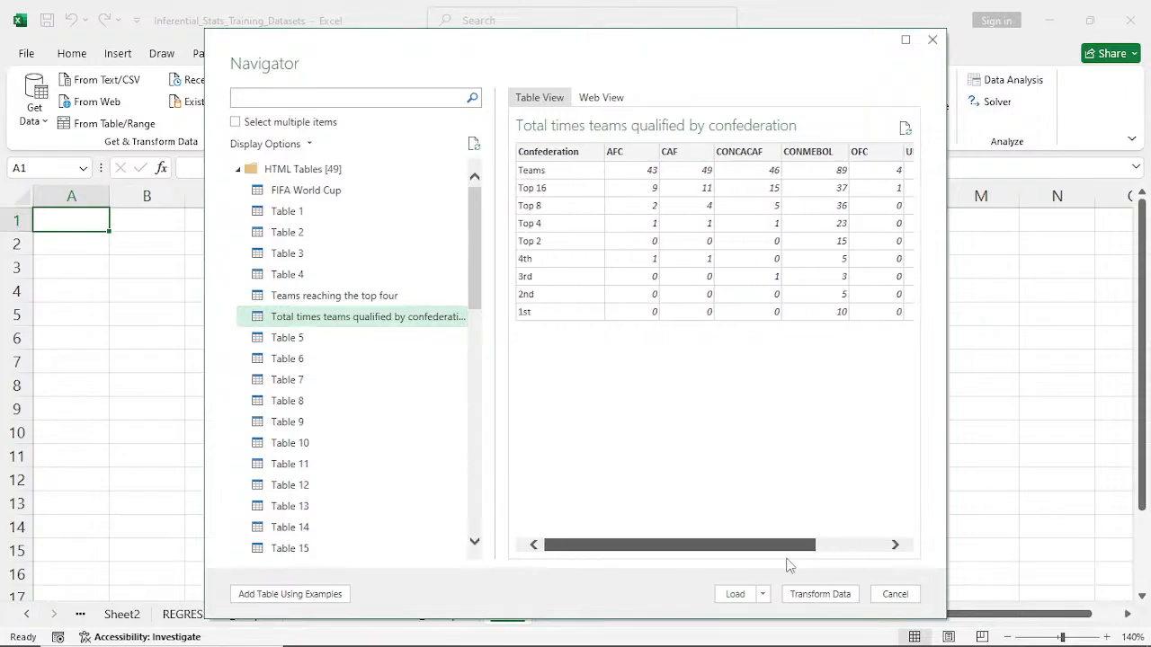
pyautogui.click(279, 346)
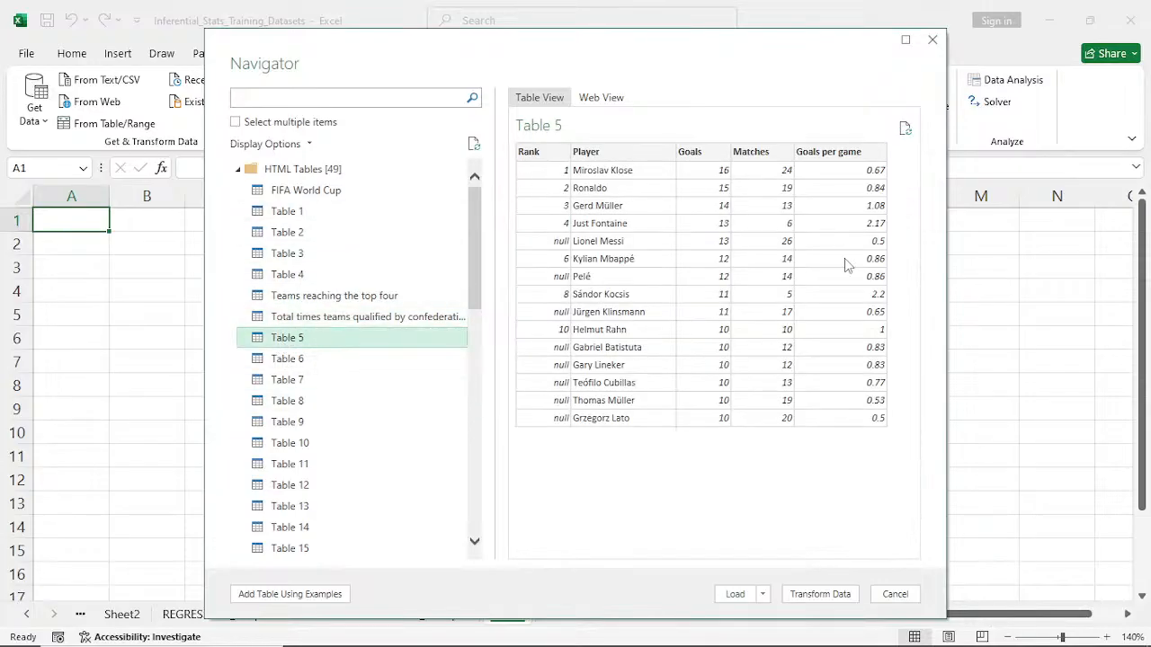
pyautogui.click(274, 359)
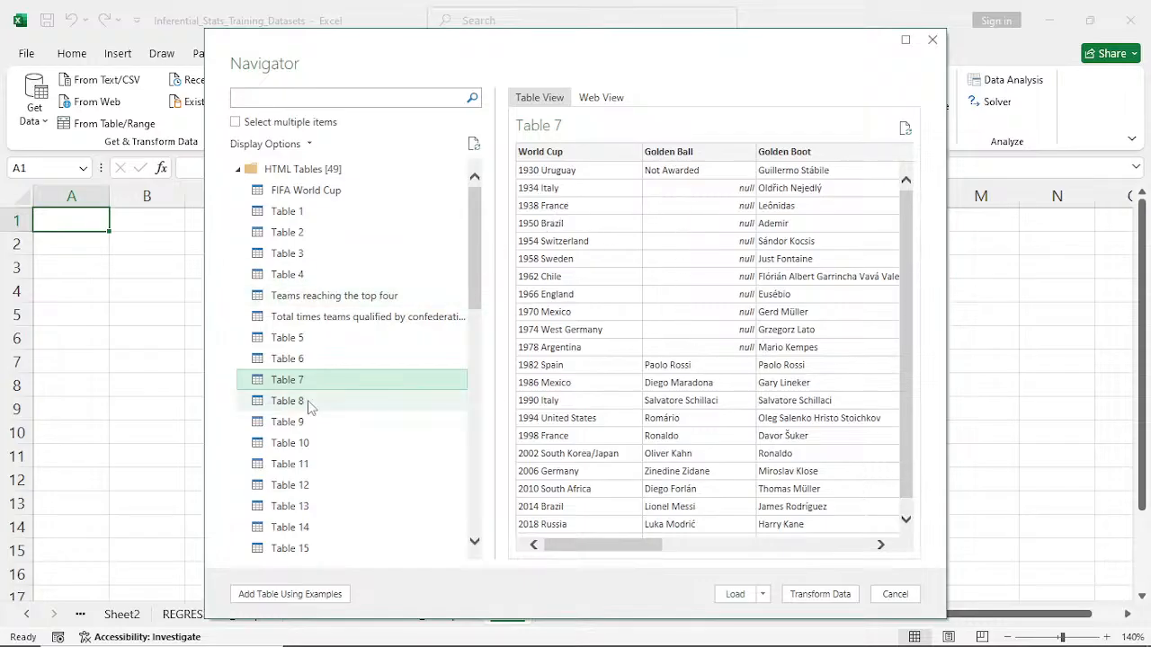
# - Choose the Total times teams qualified by confederation table and open it for transformation in Power Query Editor
pyautogui.click(317, 320)
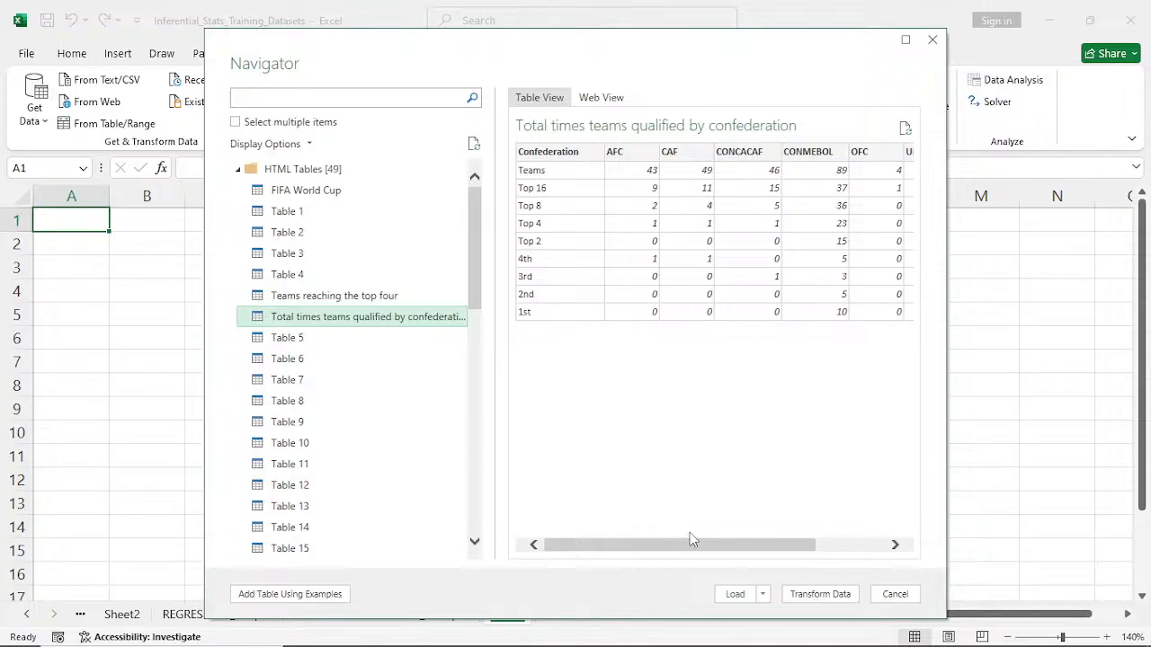
pyautogui.moveTo(692, 546); pyautogui.dragTo(689, 570)
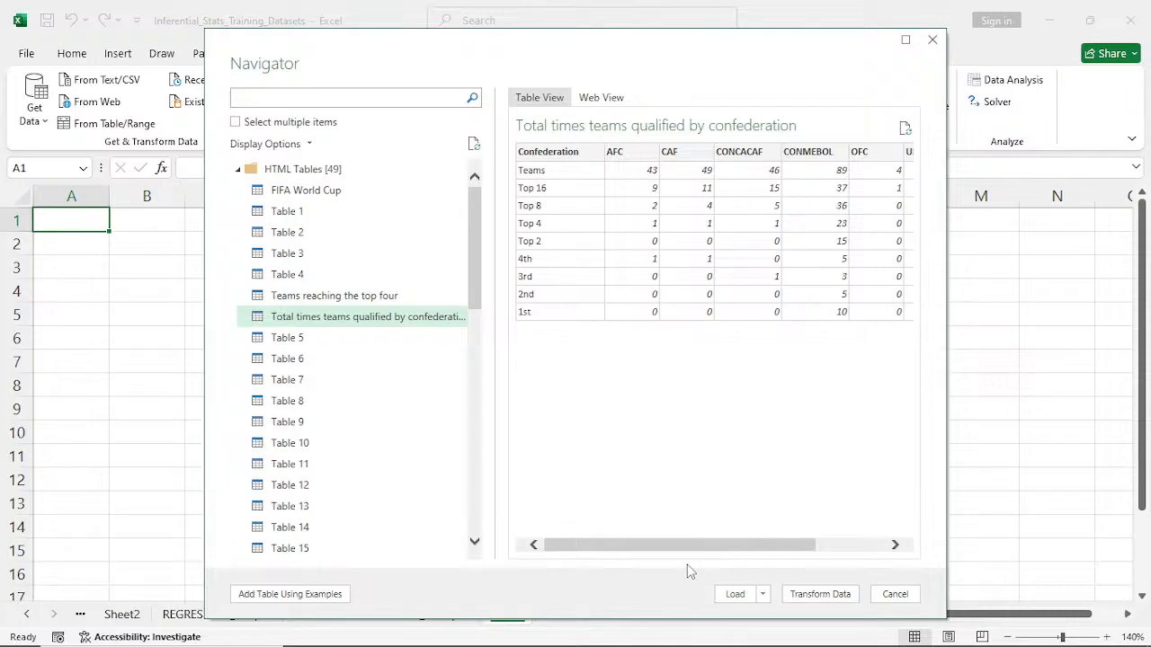
pyautogui.click(814, 598)
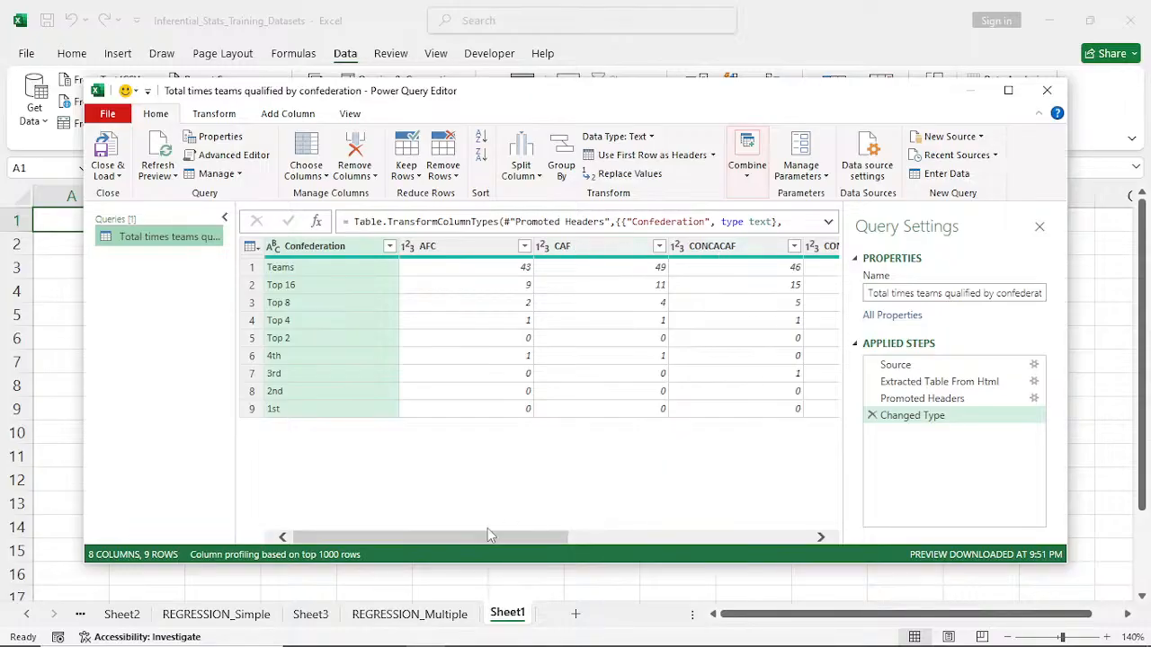
# - Set the data type of the query's AFC column to Whole Number
pyautogui.moveTo(491, 544); pyautogui.dragTo(465, 583)
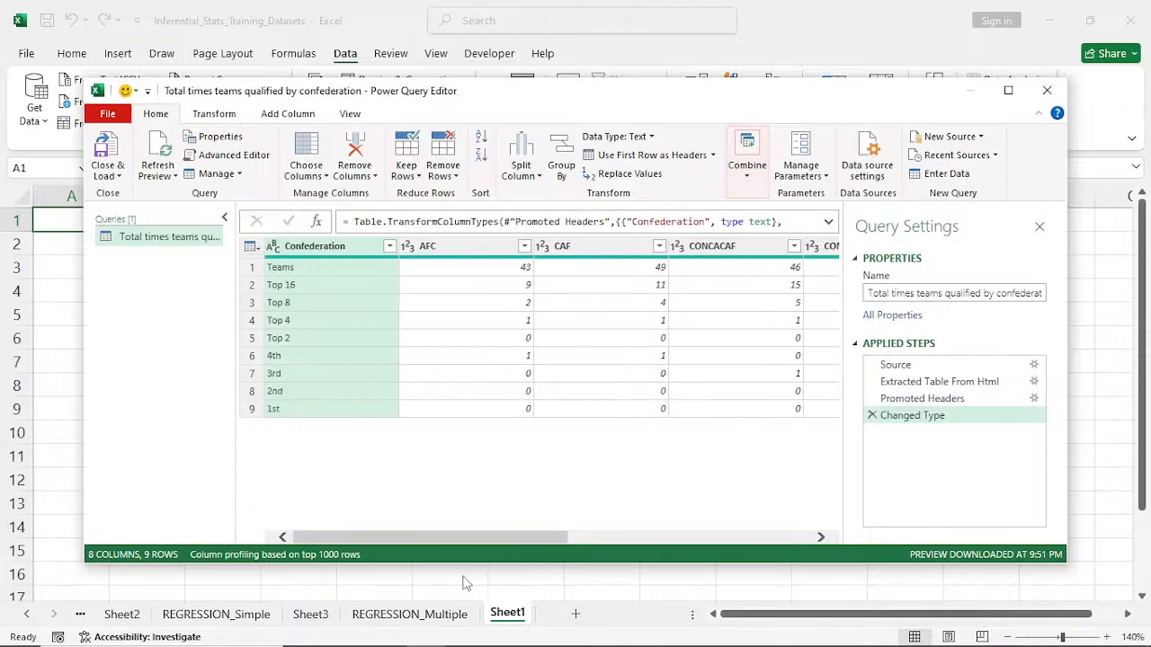
pyautogui.click(407, 251)
pyautogui.click(406, 248)
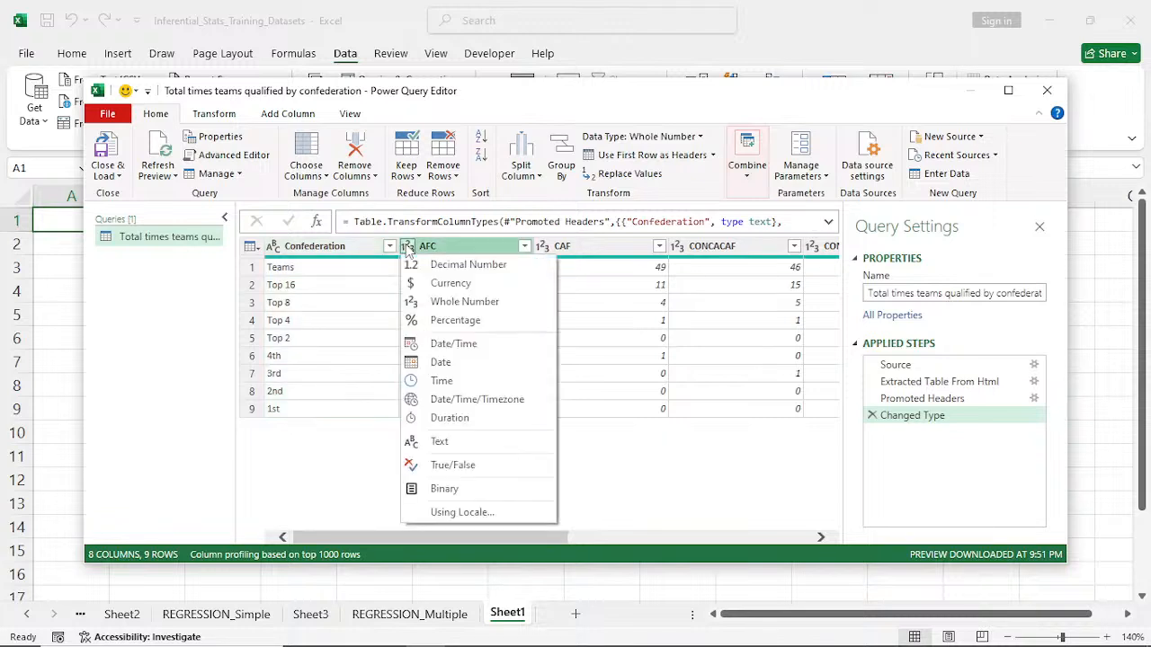
pyautogui.click(443, 304)
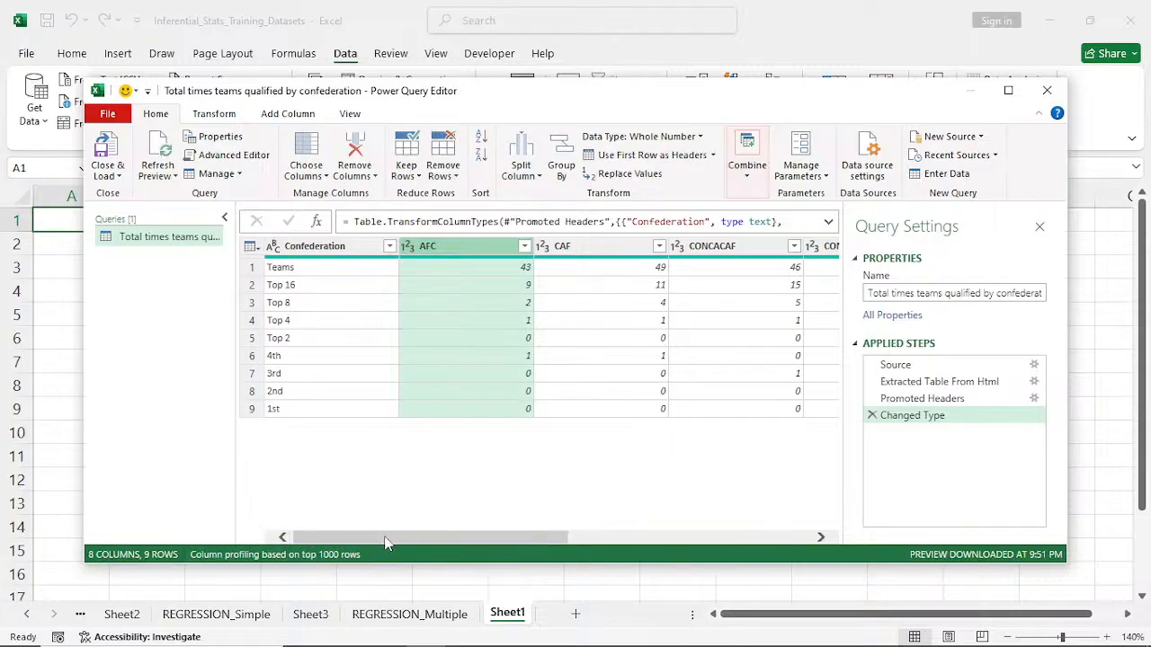
# - Close the query editor, load the confederation table into the workbook, and dismiss the table style tip
pyautogui.moveTo(385, 542); pyautogui.dragTo(284, 538)
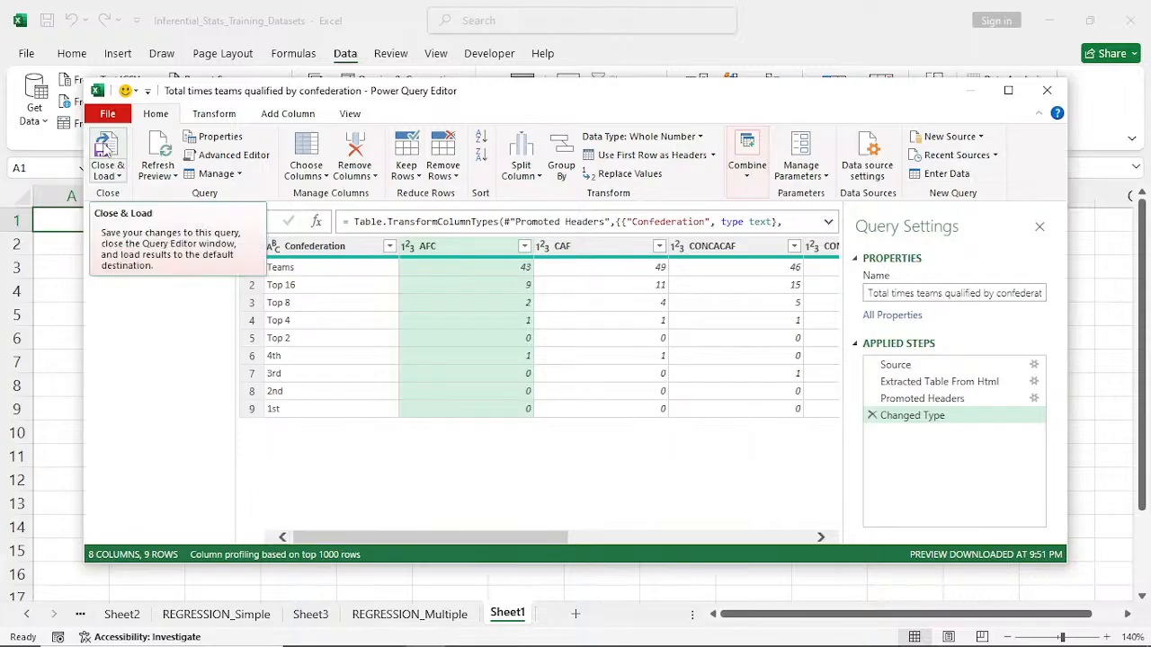
pyautogui.click(106, 151)
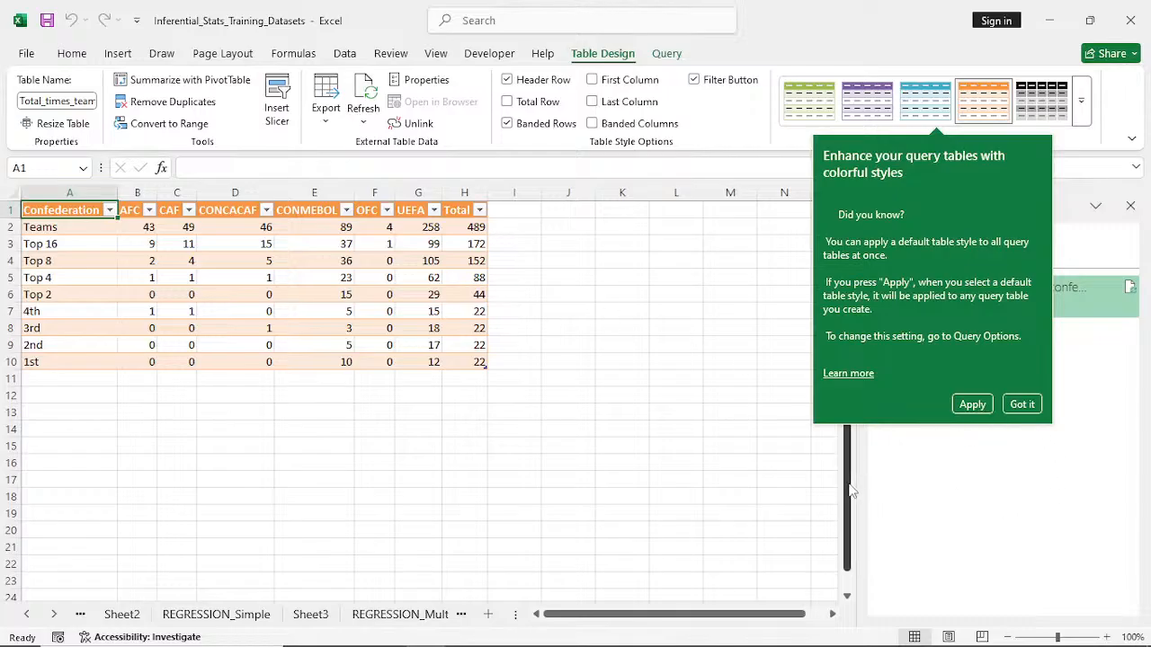
pyautogui.click(661, 476)
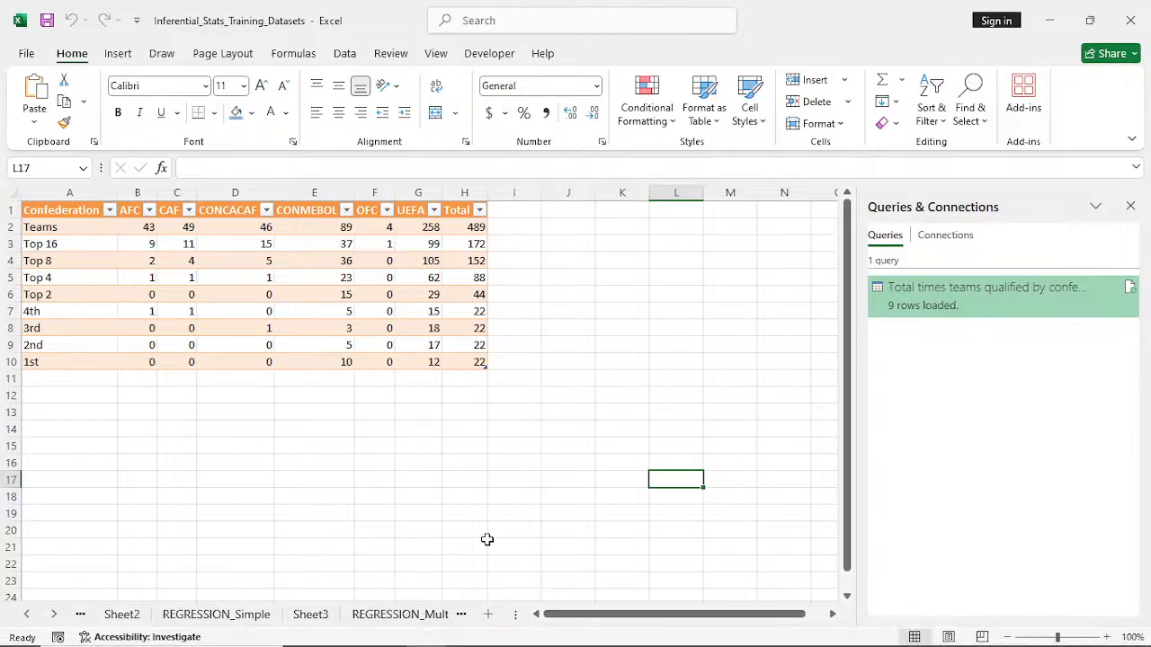
# - Add a new blank worksheet after the imported table, close the Queries & Connections pane, and return to the new sheet
pyautogui.click(489, 615)
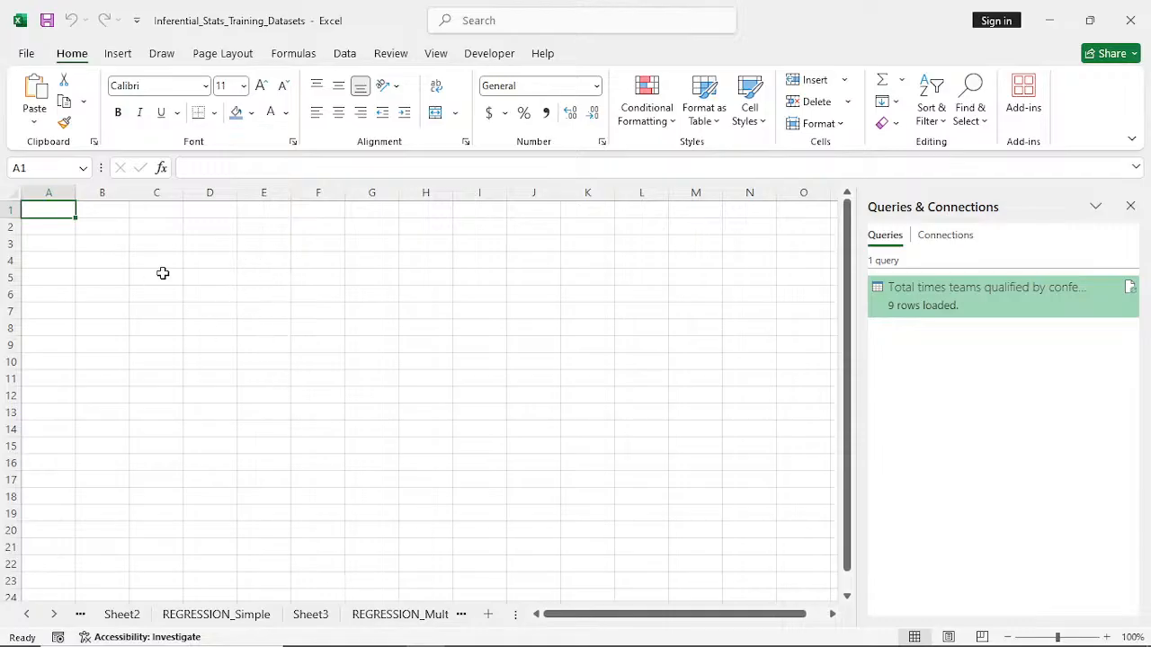
pyautogui.click(1131, 207)
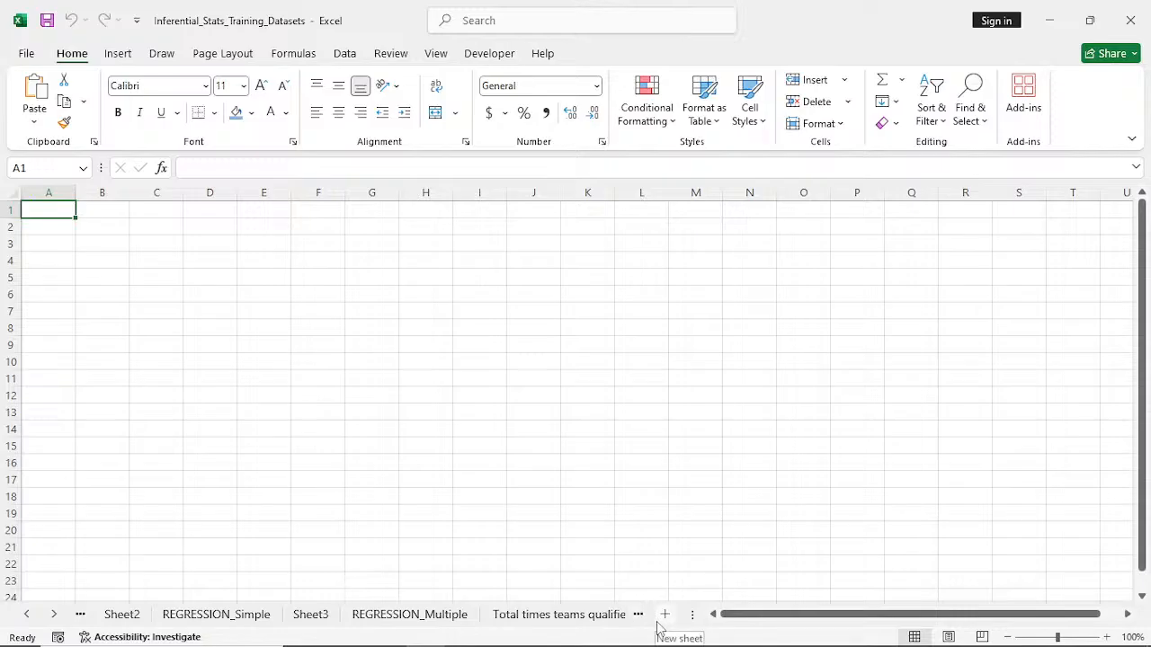
pyautogui.click(589, 623)
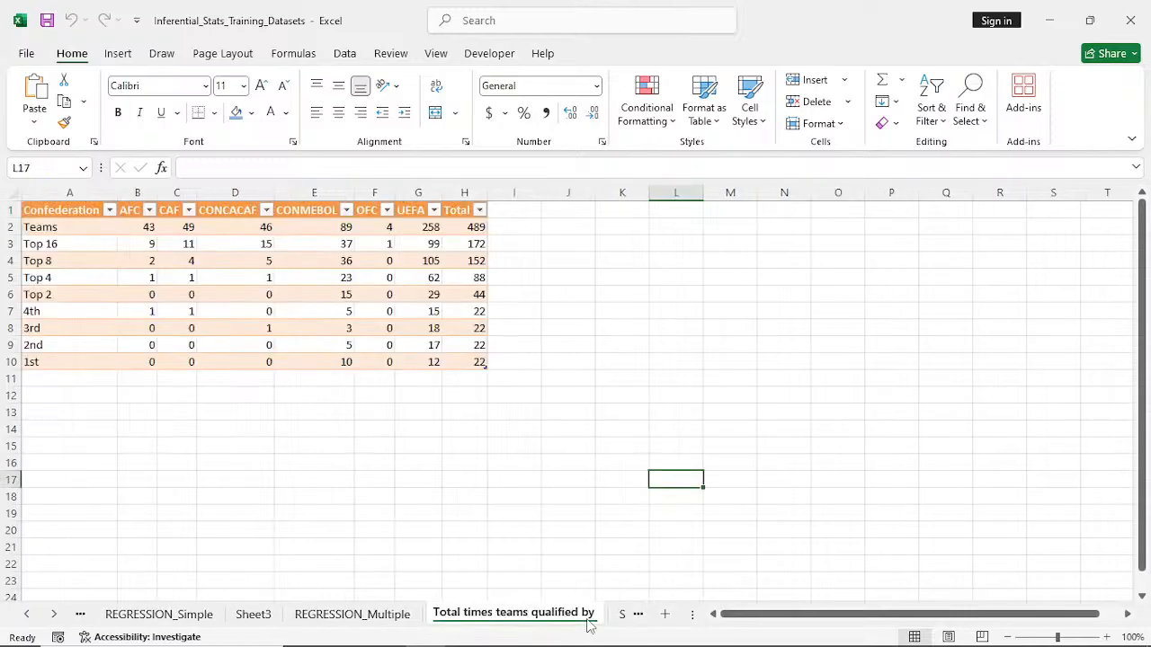
pyautogui.click(637, 616)
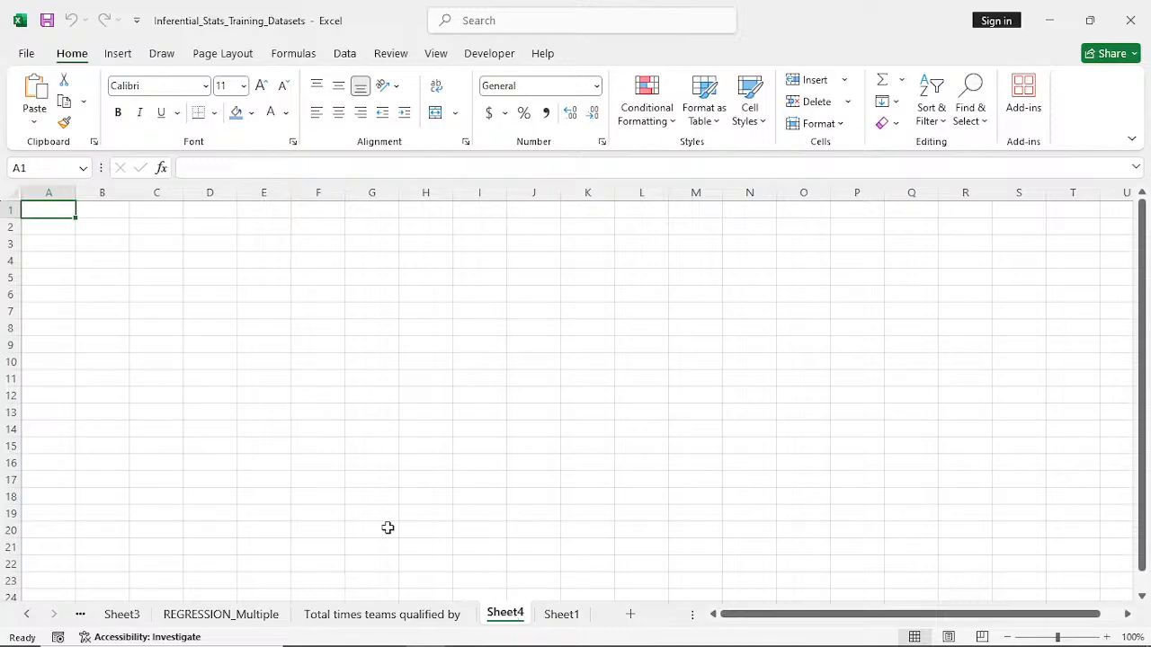
# - Start another From Web import with cell E4 of Sheet4 selected
pyautogui.click(259, 266)
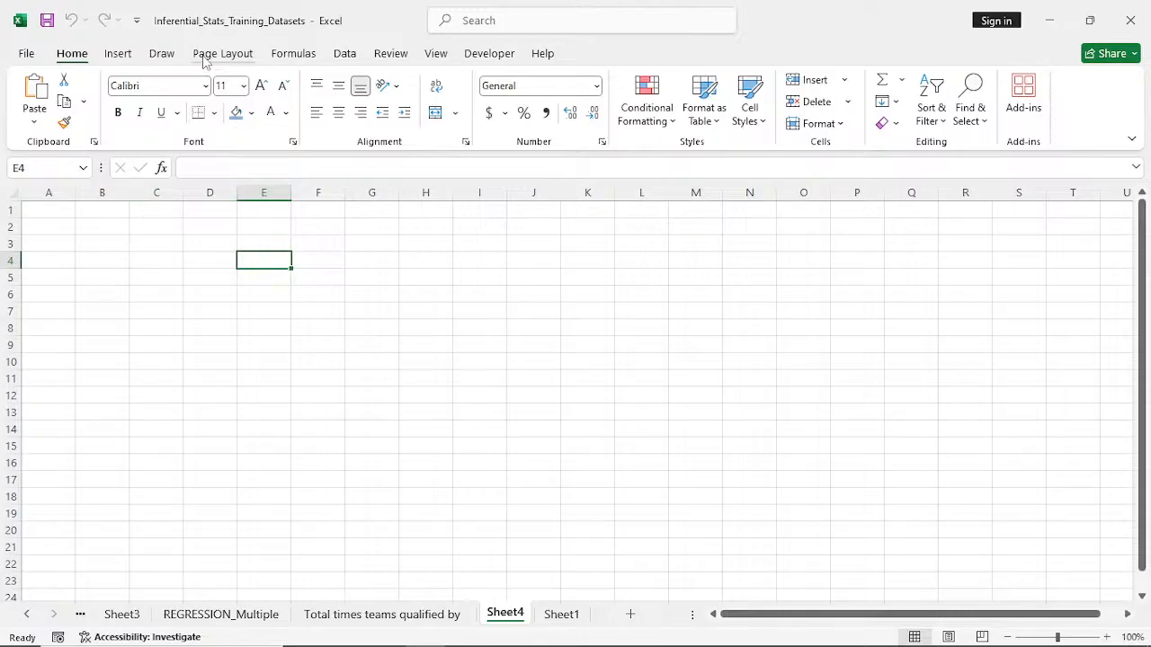
pyautogui.click(344, 53)
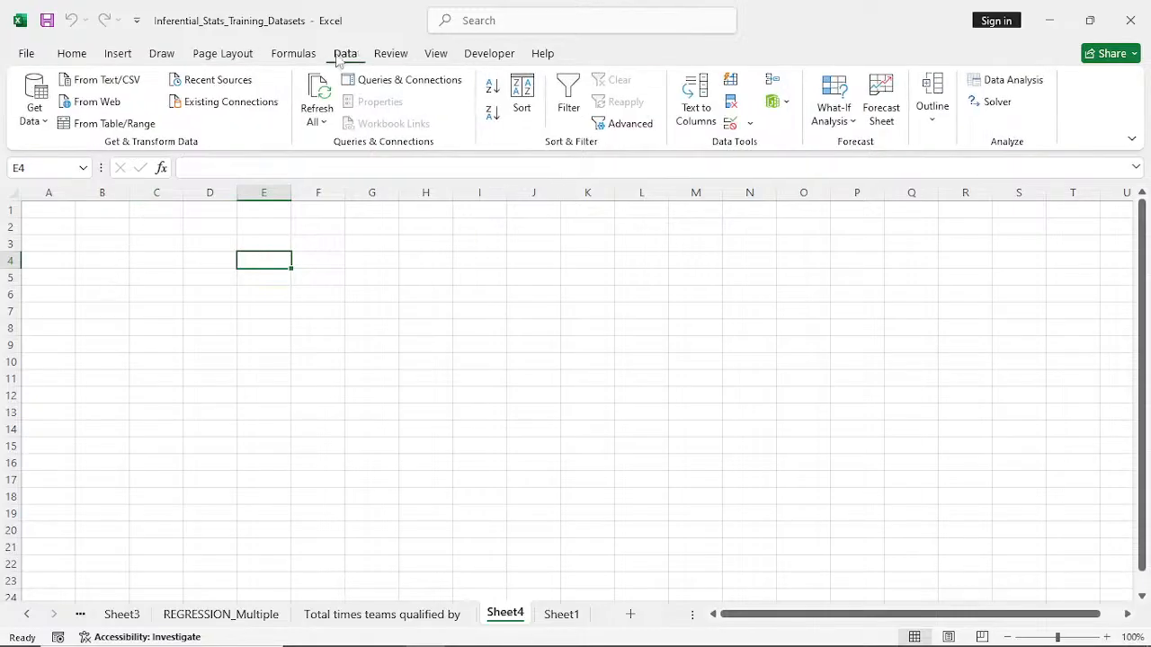
pyautogui.click(99, 103)
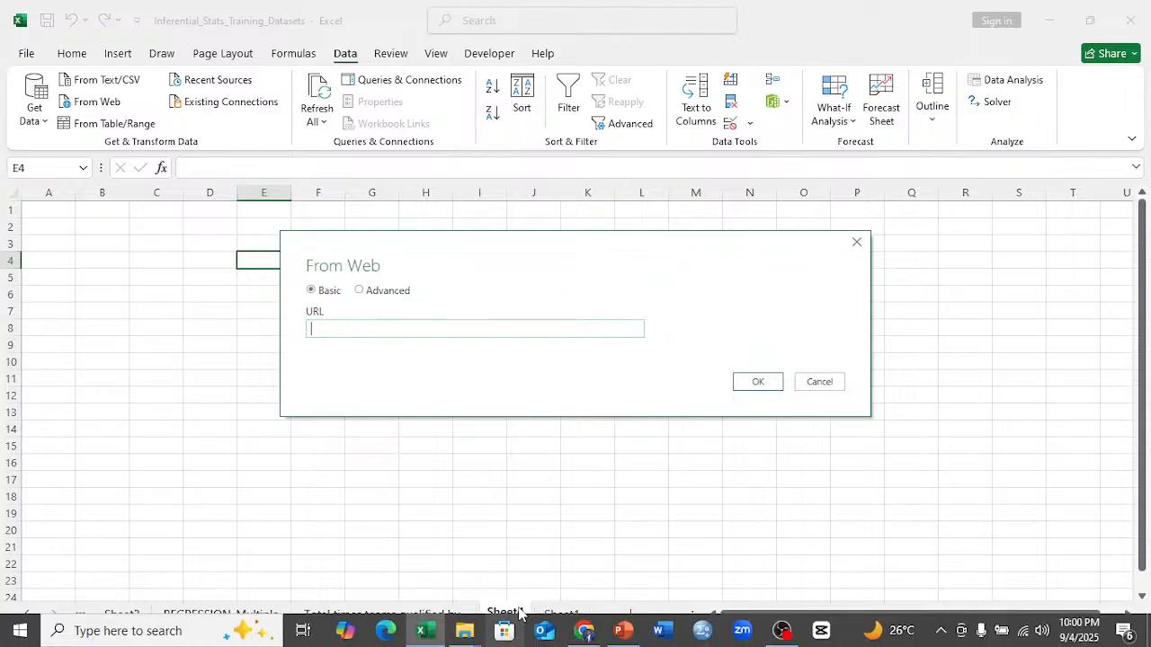
# - Switch to Chrome and examine the tables in Wikipedia's FIFA World Cup article, from the tournament results to the individual and country top goalscorers
pyautogui.click(583, 632)
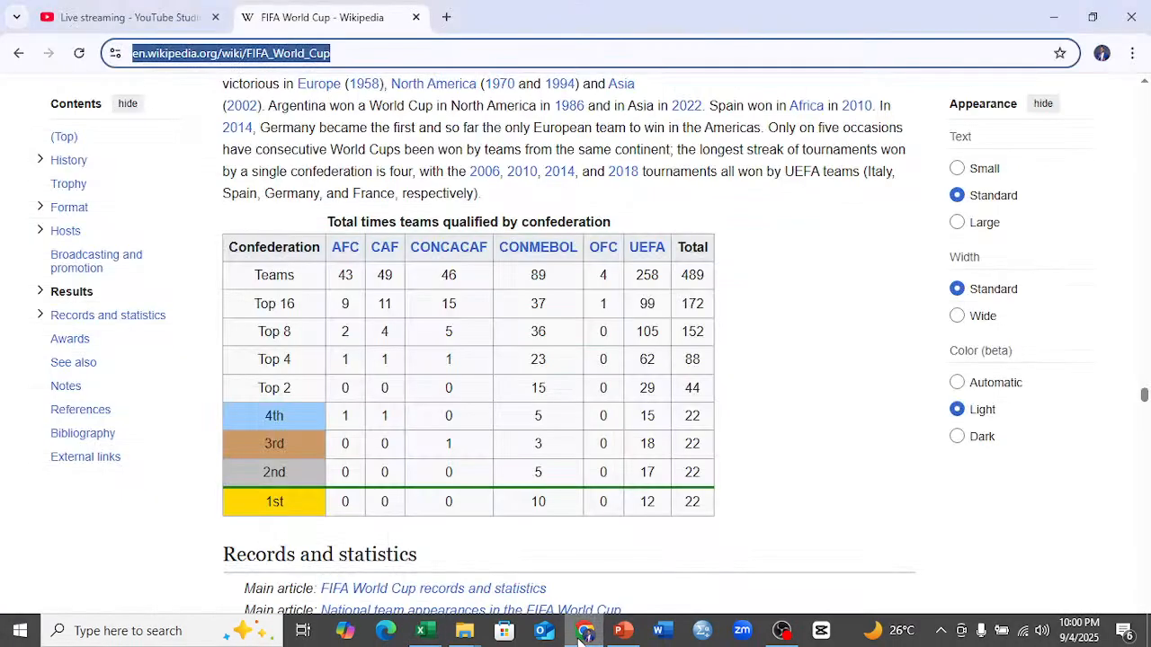
pyautogui.click(213, 165)
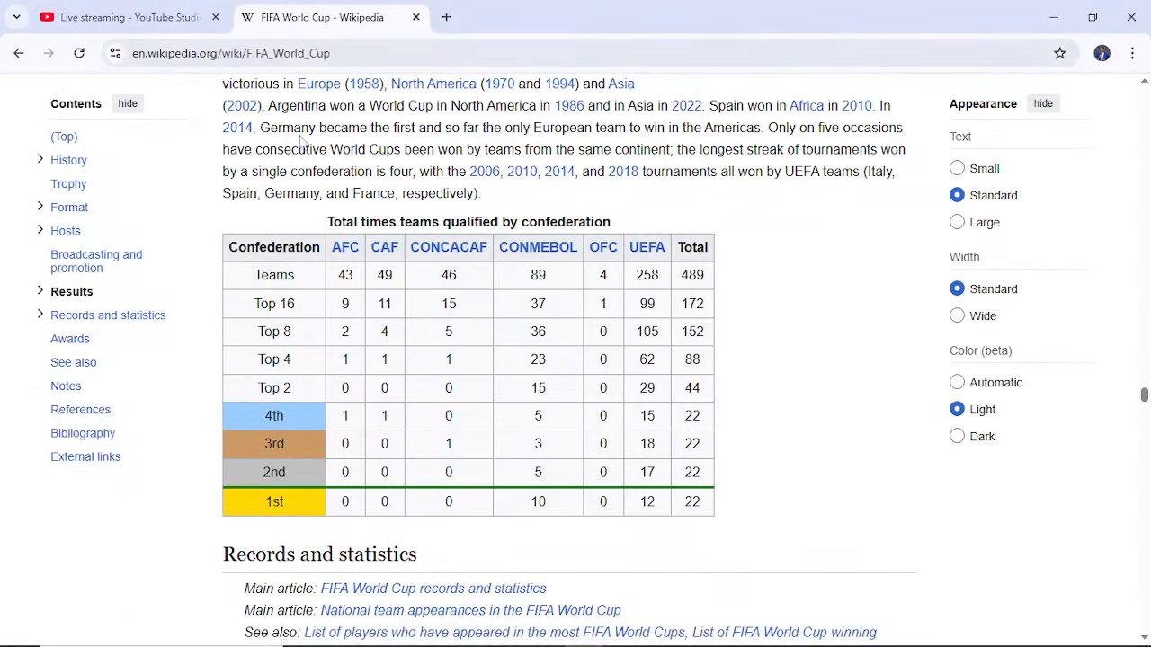
pyautogui.scroll(12, 299, 140)
pyautogui.scroll(15, 299, 140)
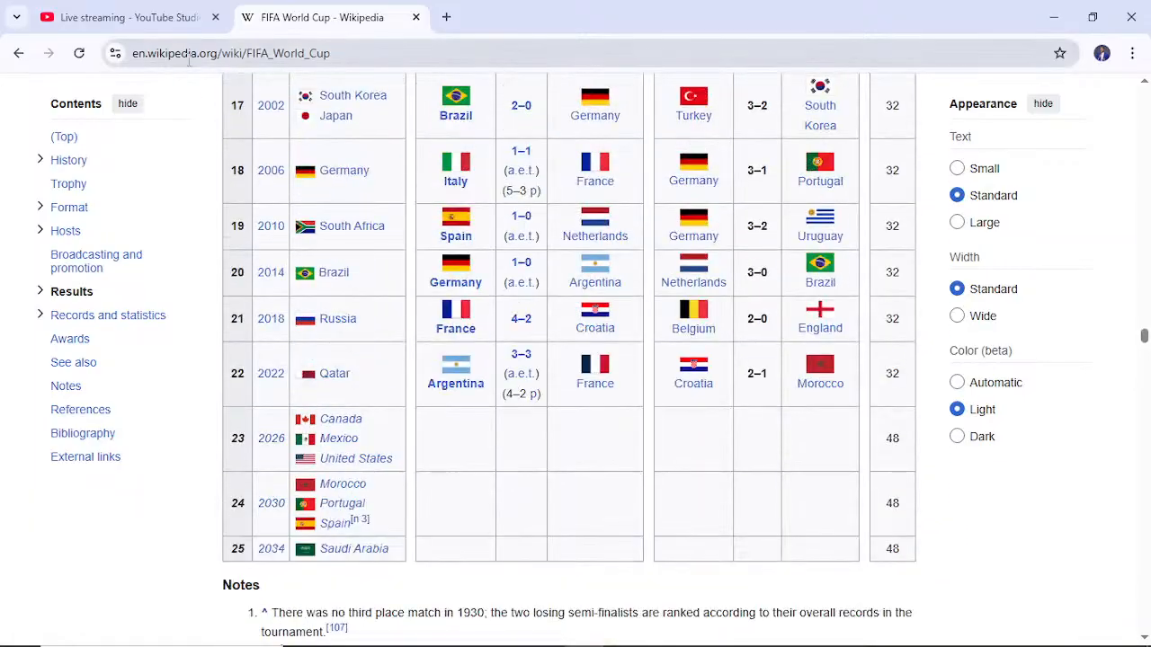
pyautogui.scroll(-10, 332, 171)
pyautogui.scroll(-20, 332, 171)
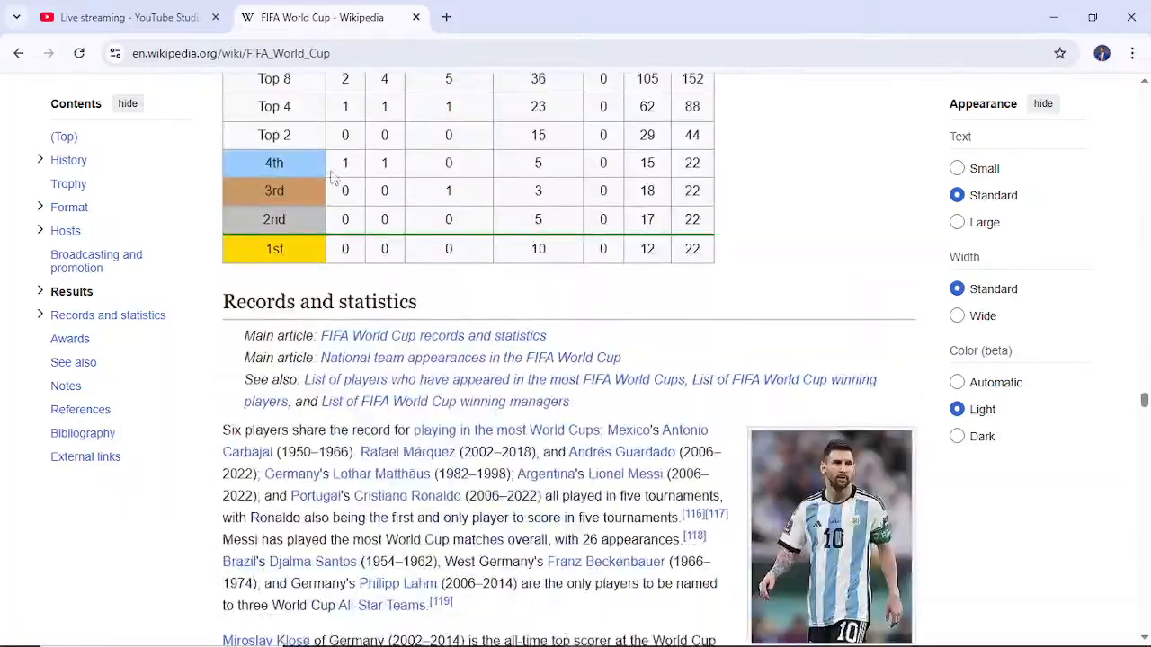
pyautogui.scroll(-6, 332, 171)
pyautogui.scroll(9, 332, 175)
pyautogui.scroll(2, 332, 178)
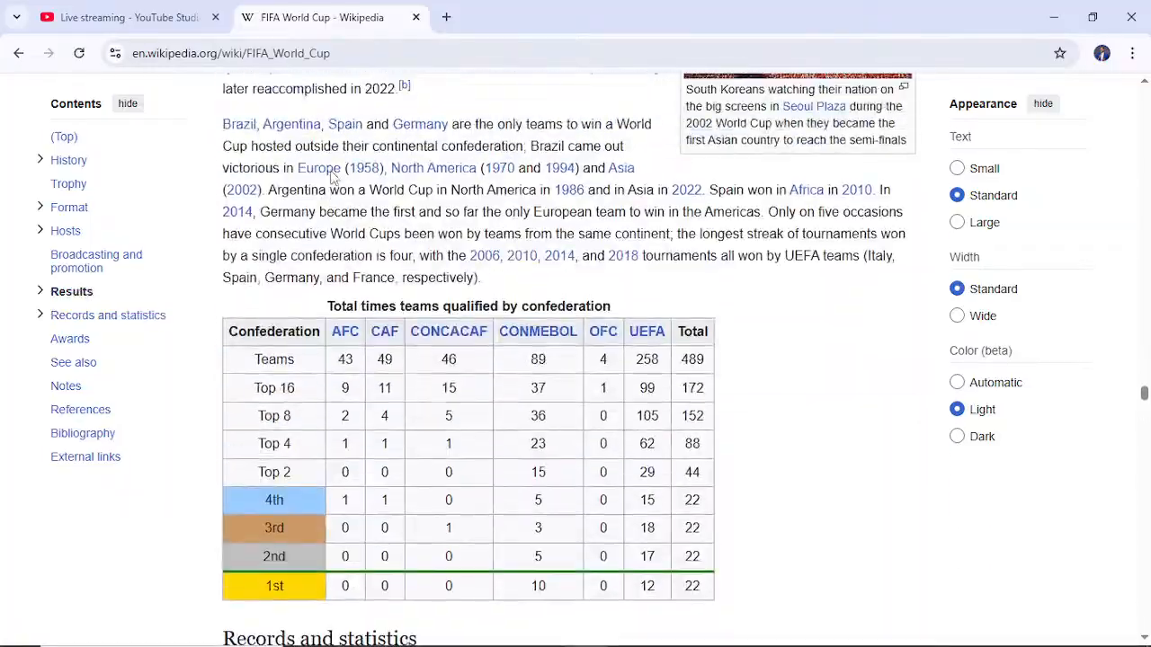
pyautogui.scroll(-20, 332, 173)
pyautogui.scroll(4, 332, 171)
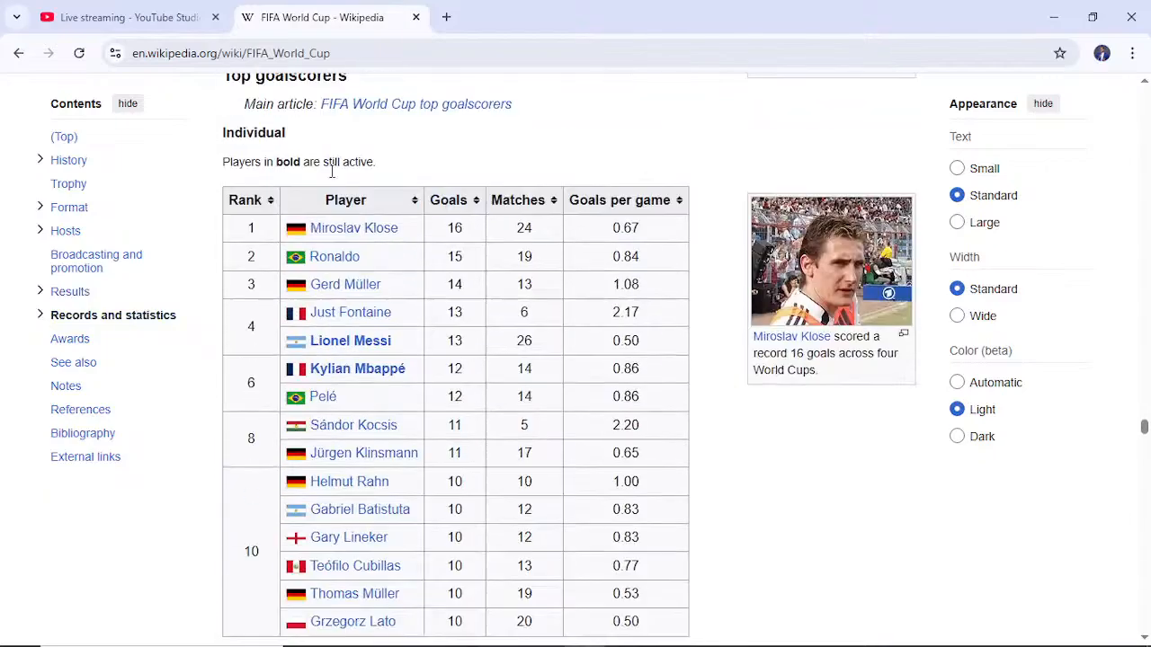
pyautogui.scroll(-1, 332, 177)
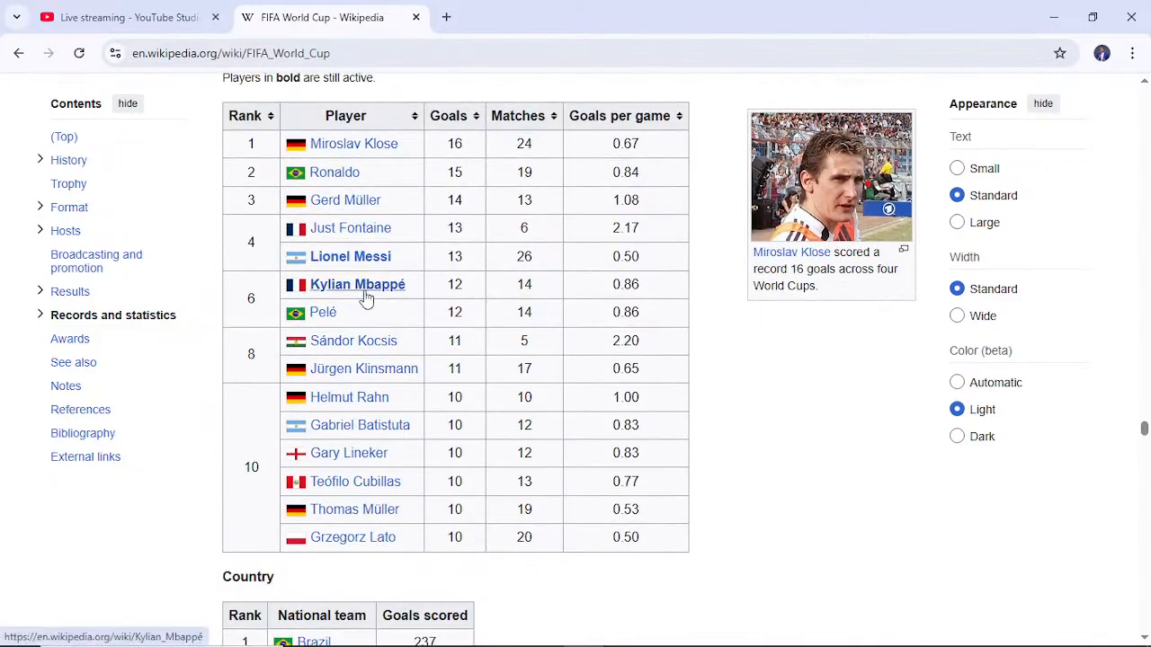
pyautogui.scroll(-14, 365, 301)
pyautogui.scroll(20, 365, 289)
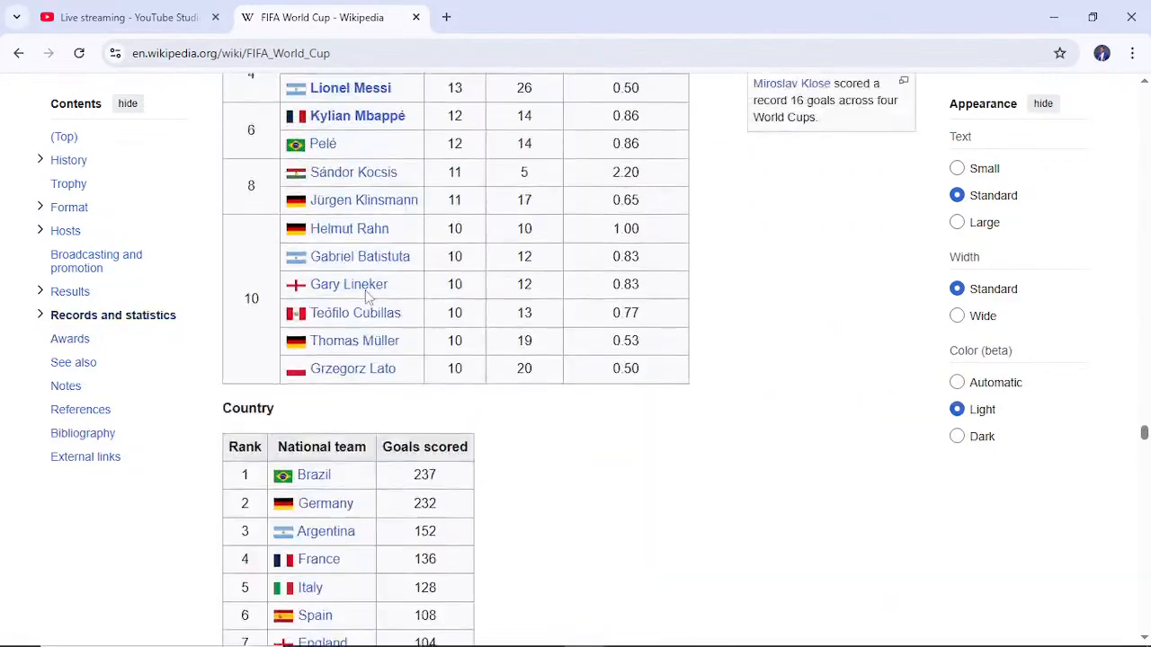
pyautogui.scroll(4, 367, 289)
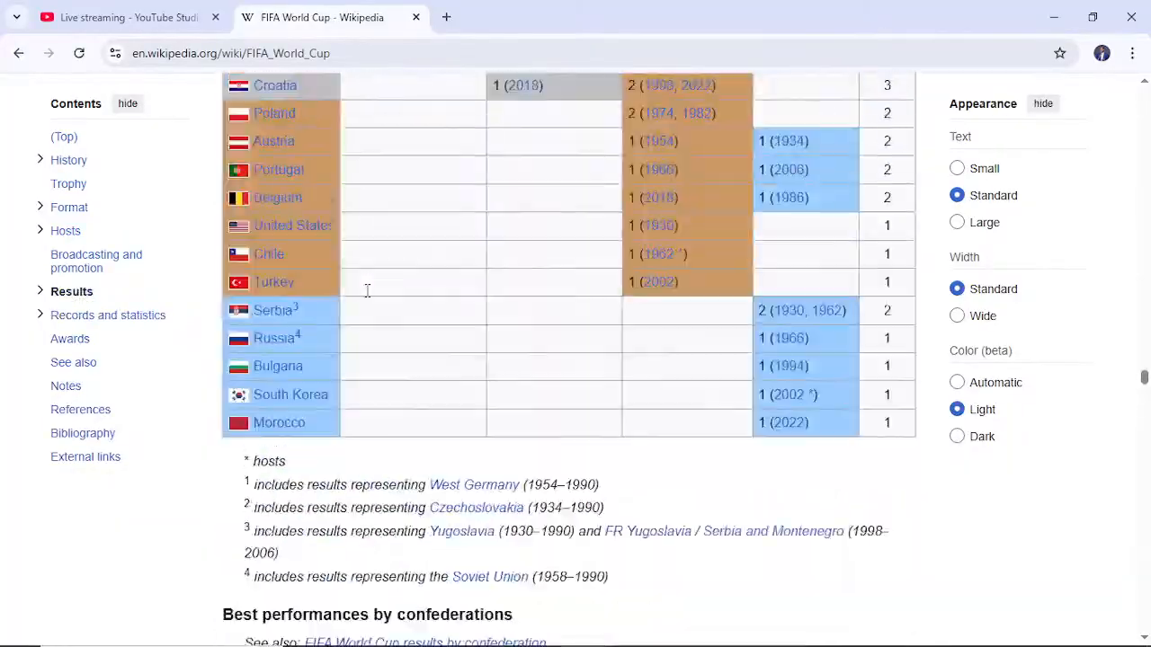
pyautogui.scroll(-12, 367, 290)
pyautogui.scroll(-9, 365, 296)
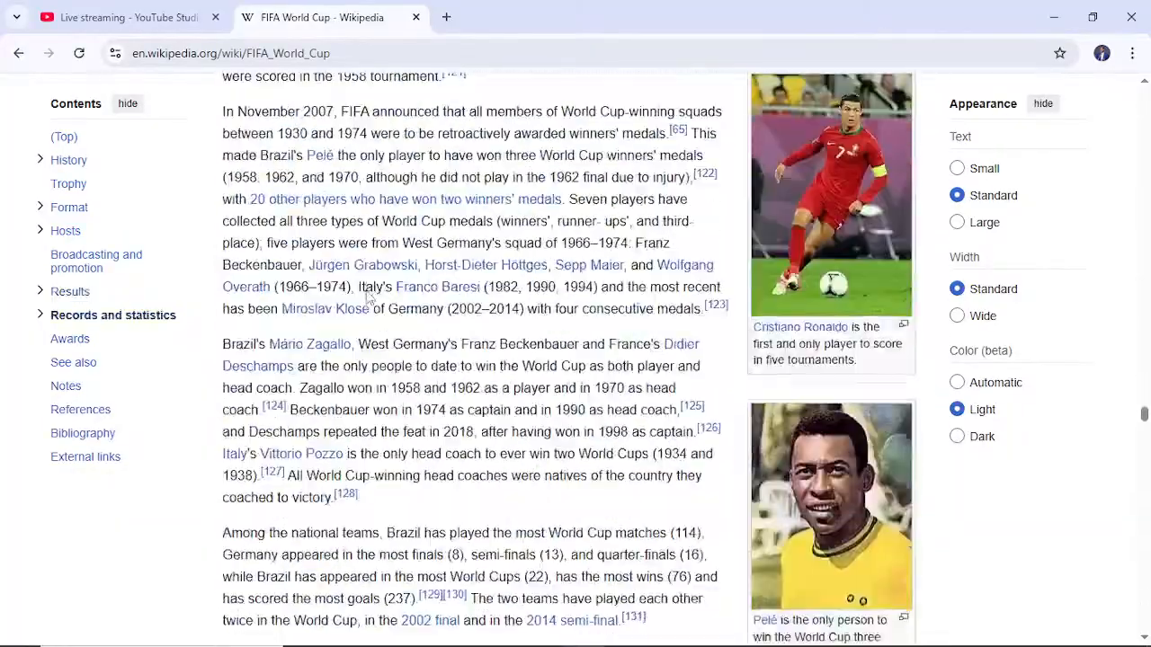
pyautogui.scroll(-4, 367, 298)
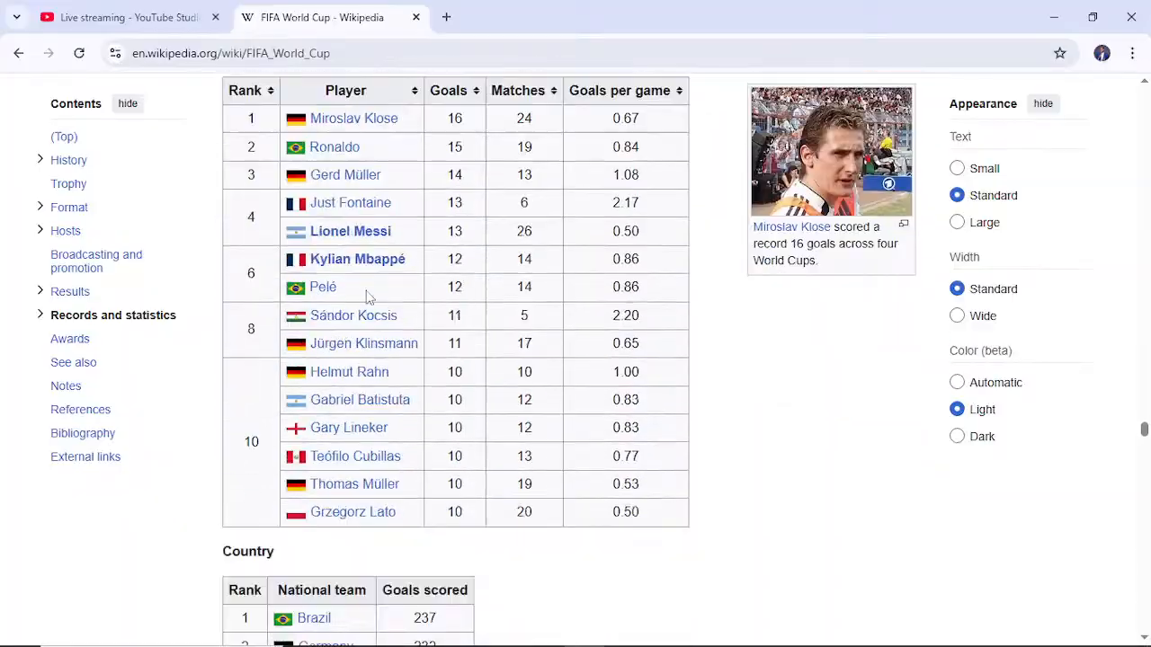
pyautogui.moveTo(368, 298)
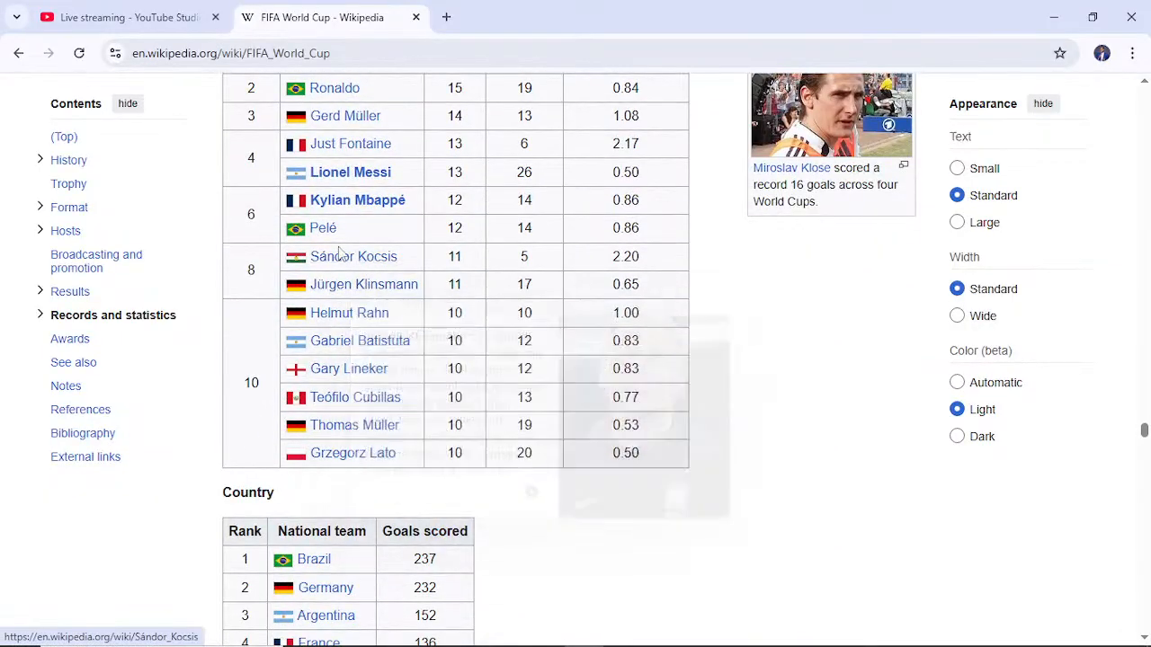
pyautogui.scroll(15, 791, 392)
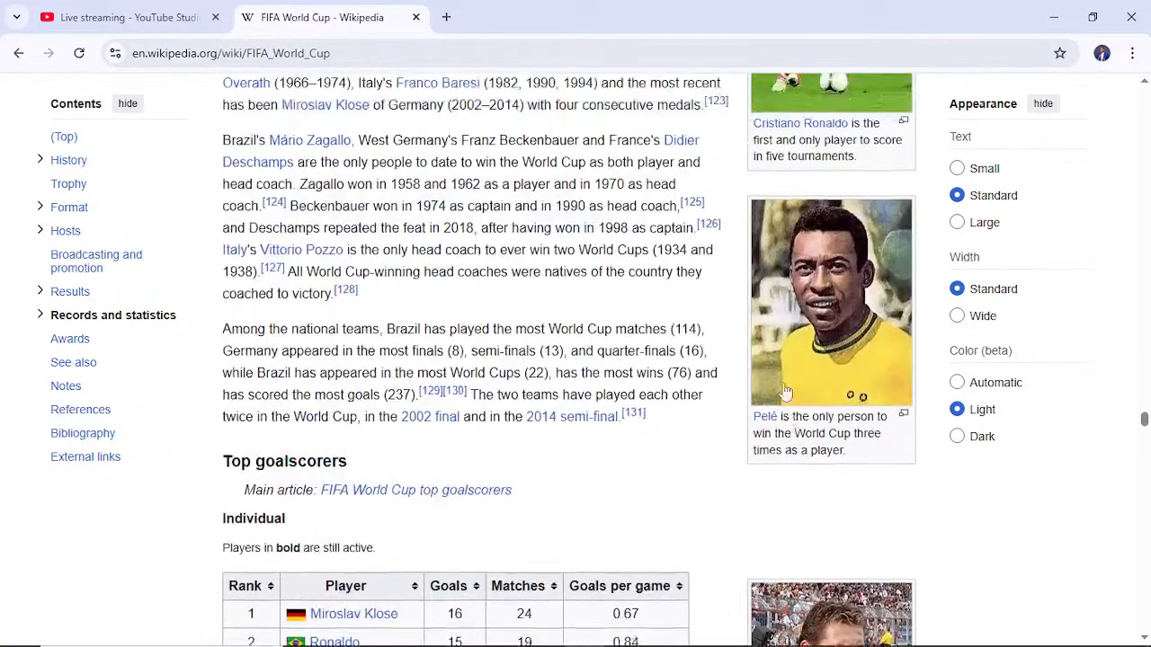
pyautogui.scroll(2, 323, 139)
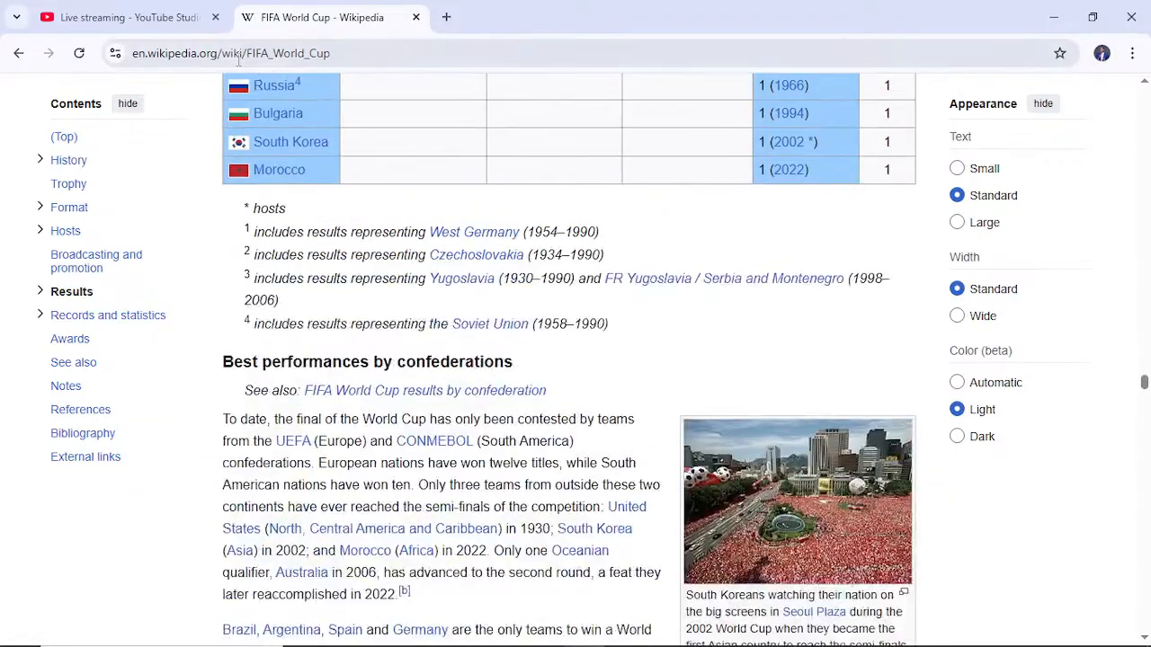
pyautogui.click(203, 49)
pyautogui.hotkey('ctrl', 'c')
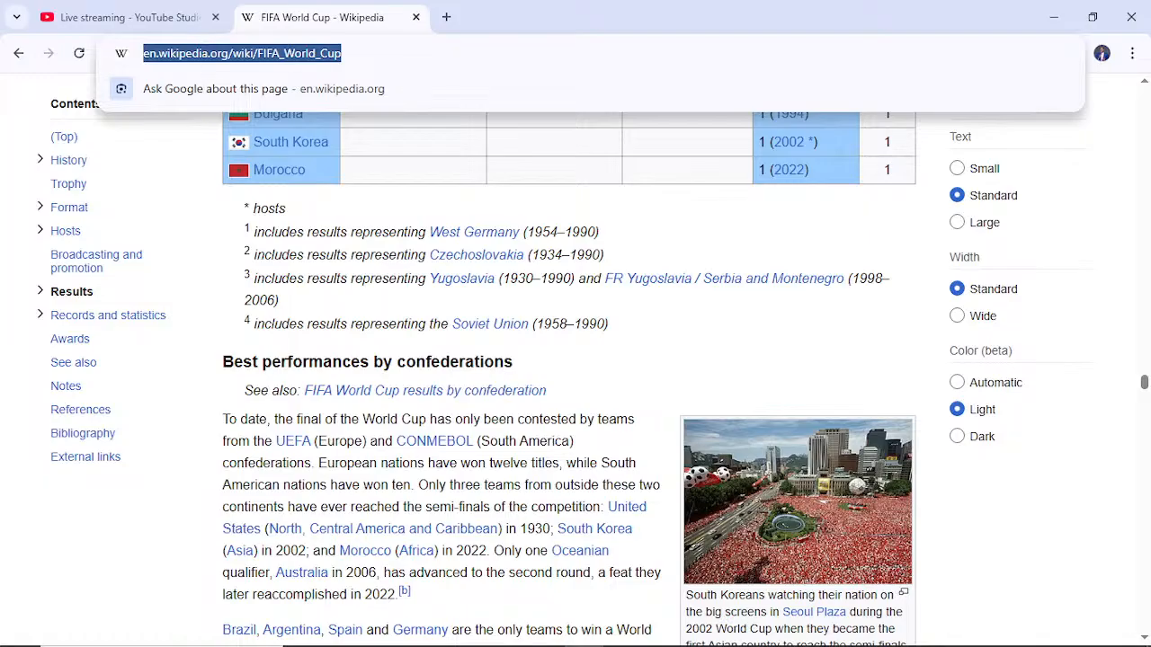
pyautogui.moveTo(539, 639)
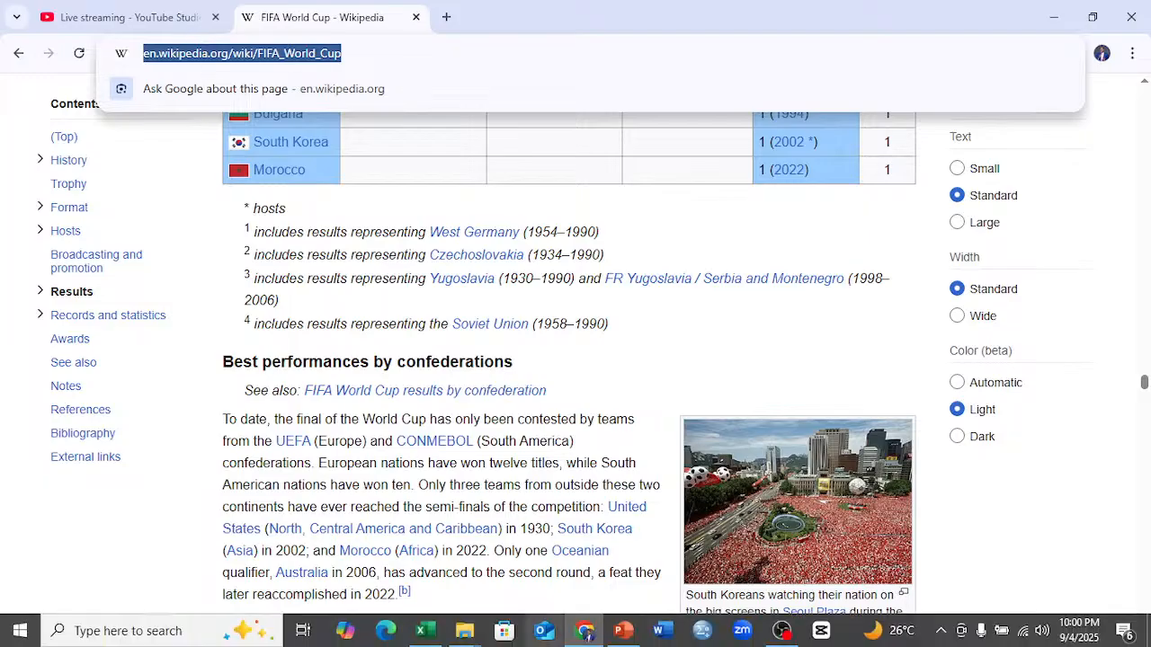
pyautogui.click(432, 633)
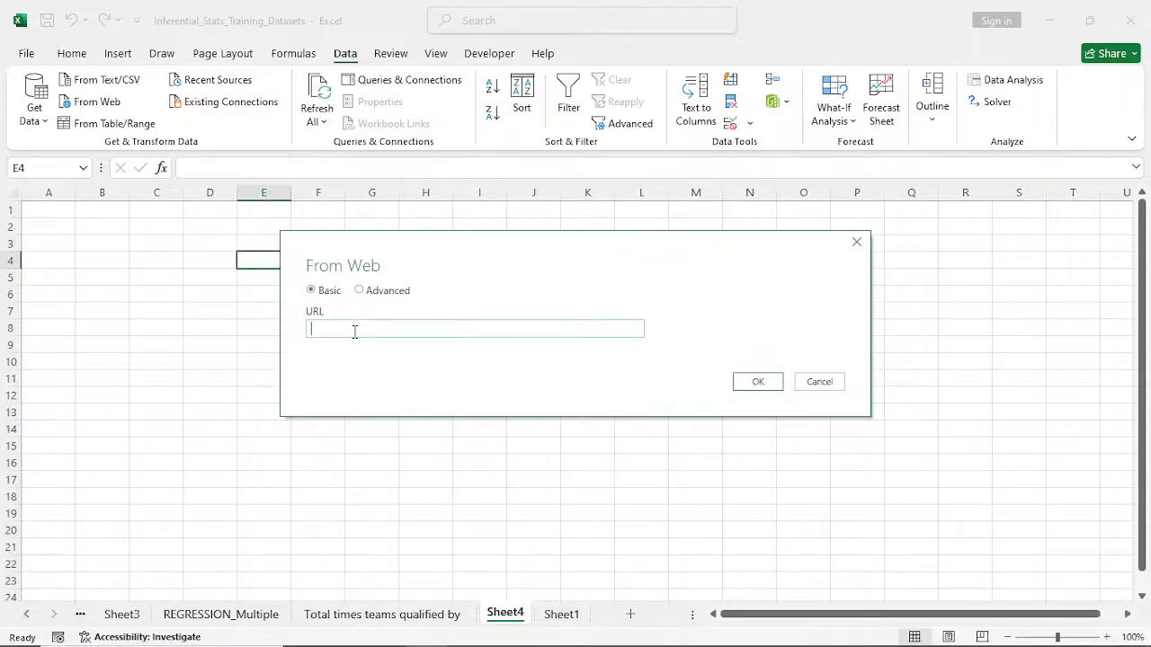
pyautogui.hotkey('ctrl', 'v')
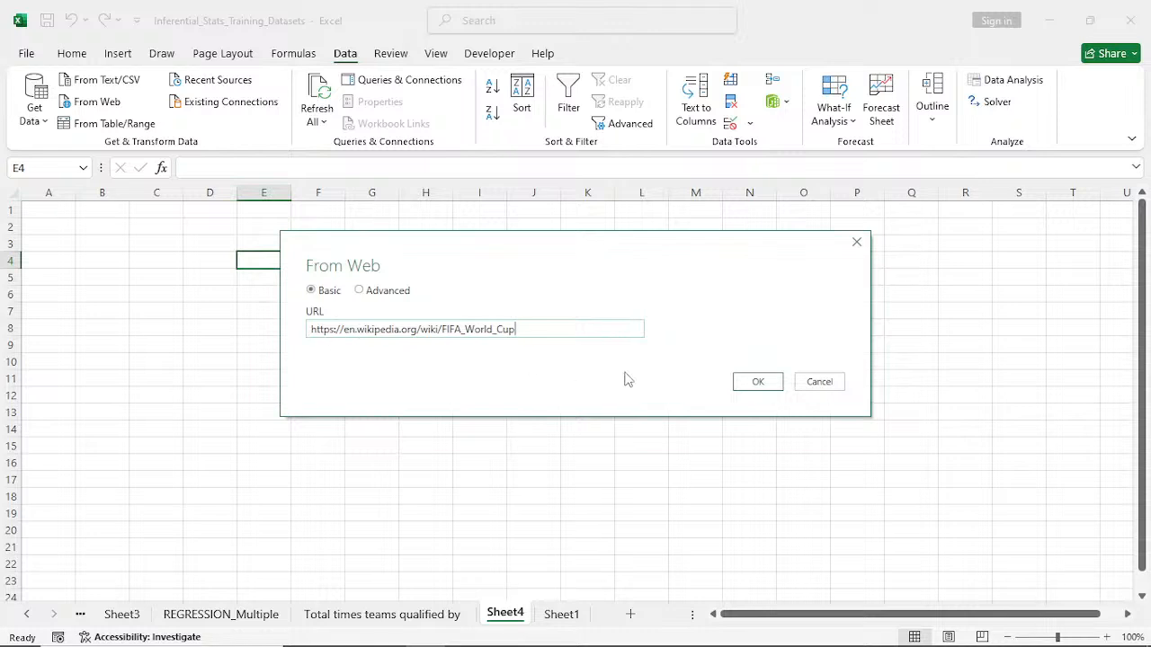
pyautogui.click(767, 387)
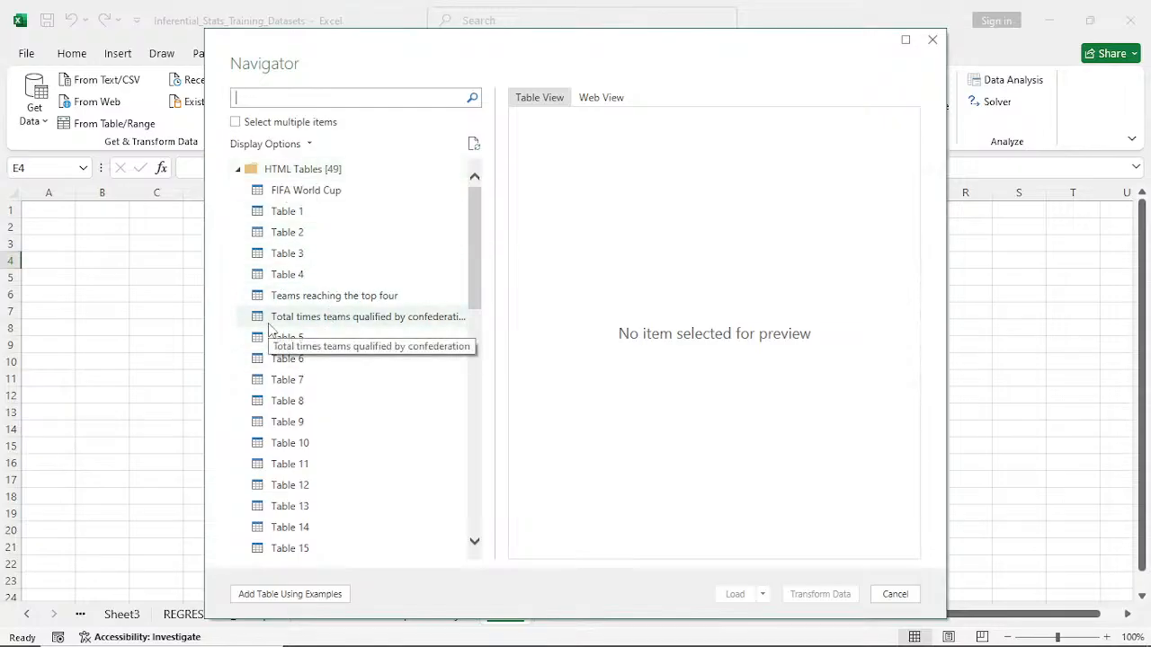
# - Preview the top-four teams and confederation qualification tables in the Navigator, and select Table 5 for import
pyautogui.click(320, 301)
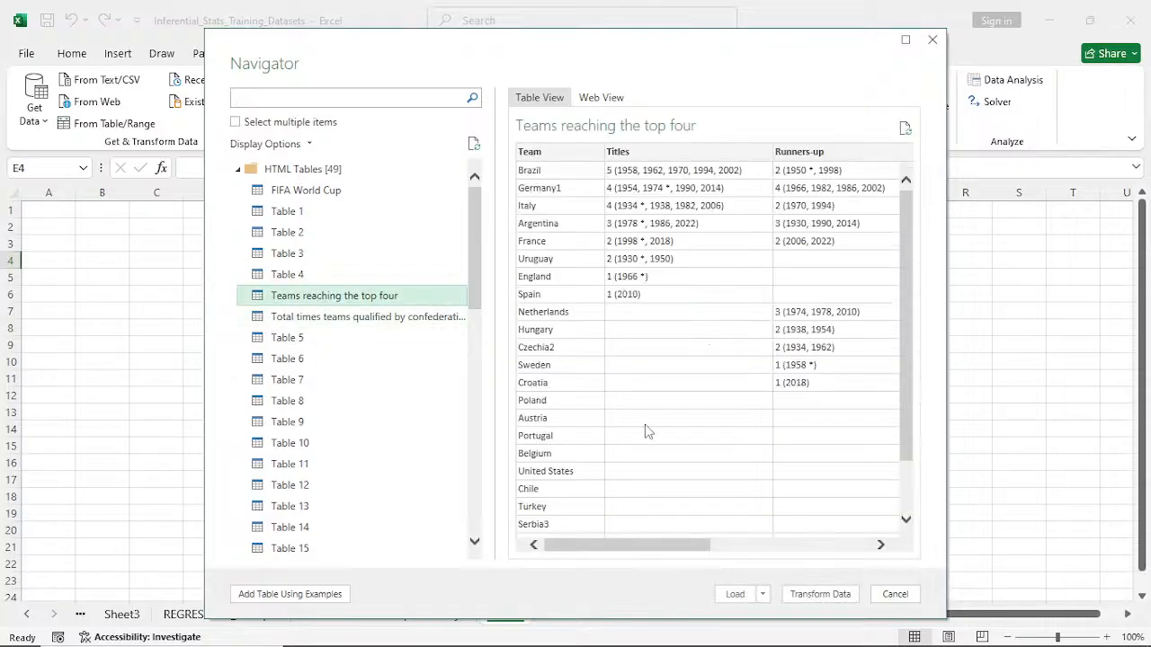
pyautogui.click(343, 326)
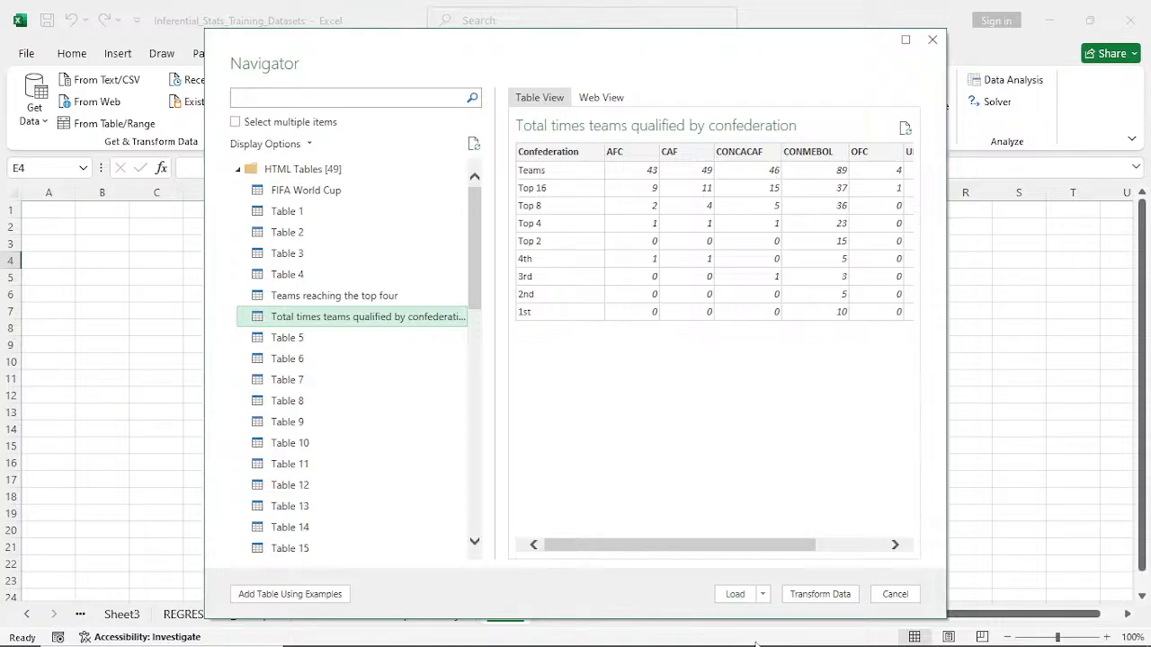
pyautogui.moveTo(712, 544); pyautogui.dragTo(804, 534)
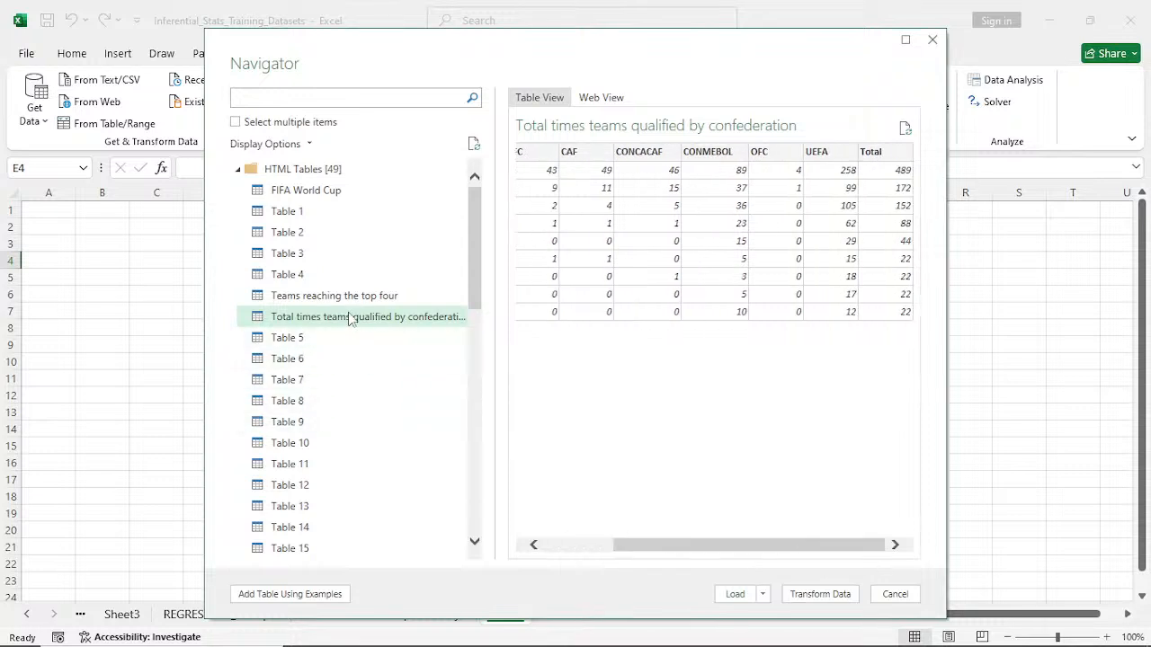
pyautogui.click(290, 346)
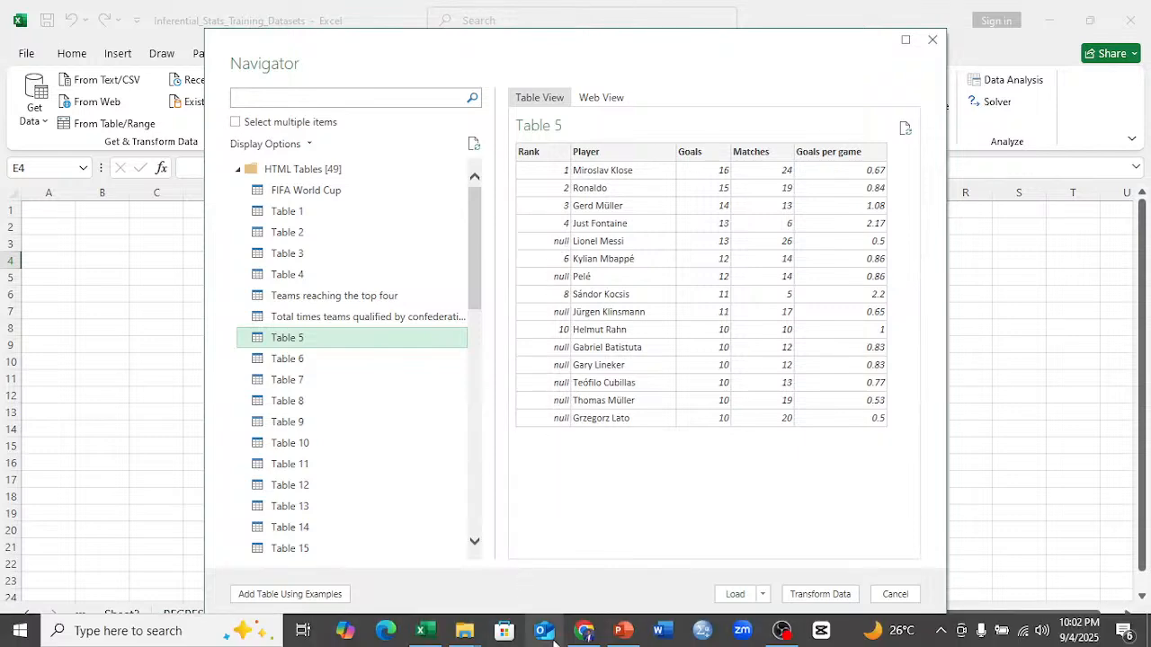
# - Compare Table 5 with the individual top goalscorers table in the Chrome article, and open Table 5 in Excel's Power Query Editor
pyautogui.click(586, 635)
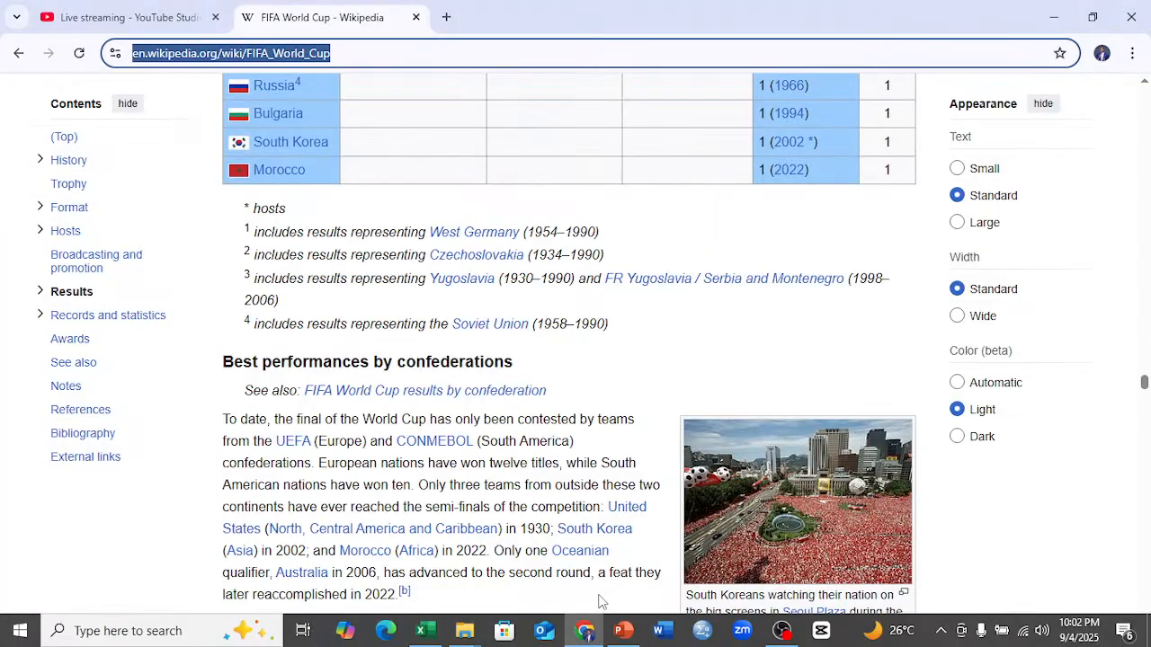
pyautogui.scroll(-9, 508, 400)
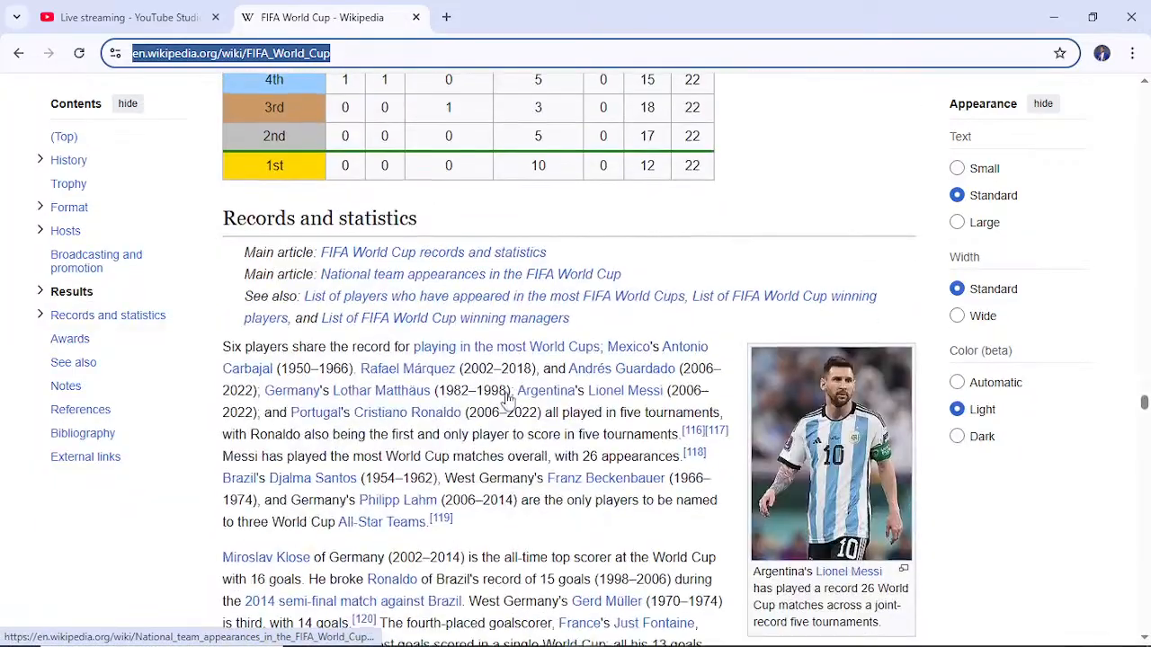
pyautogui.scroll(3, 508, 400)
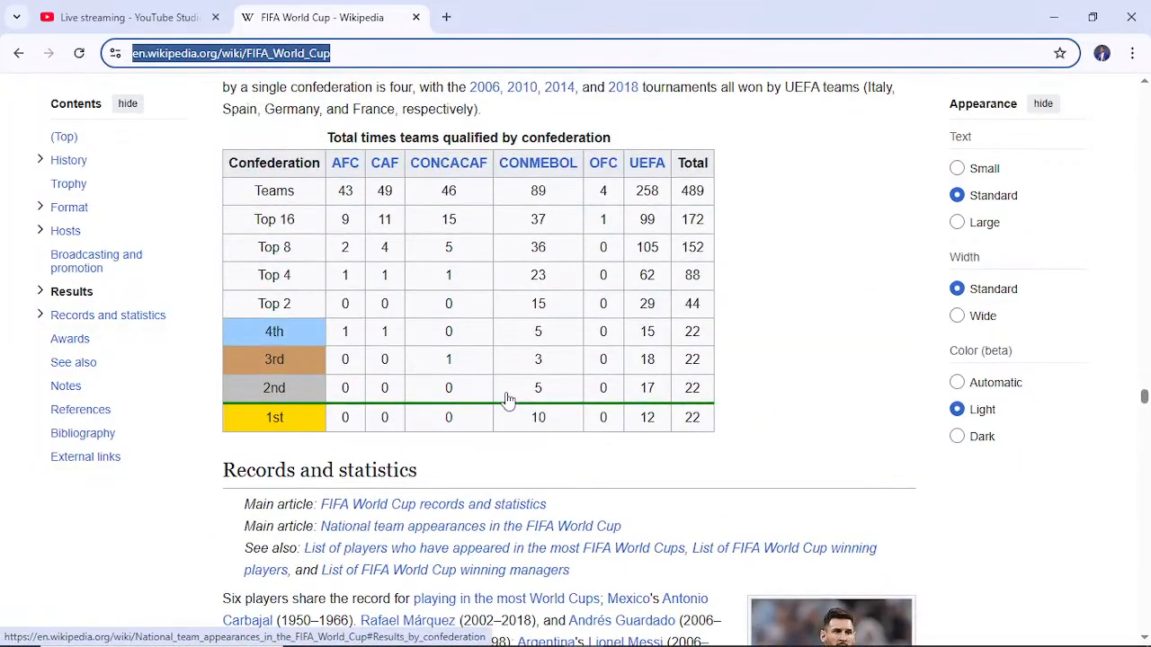
pyautogui.scroll(-15, 508, 400)
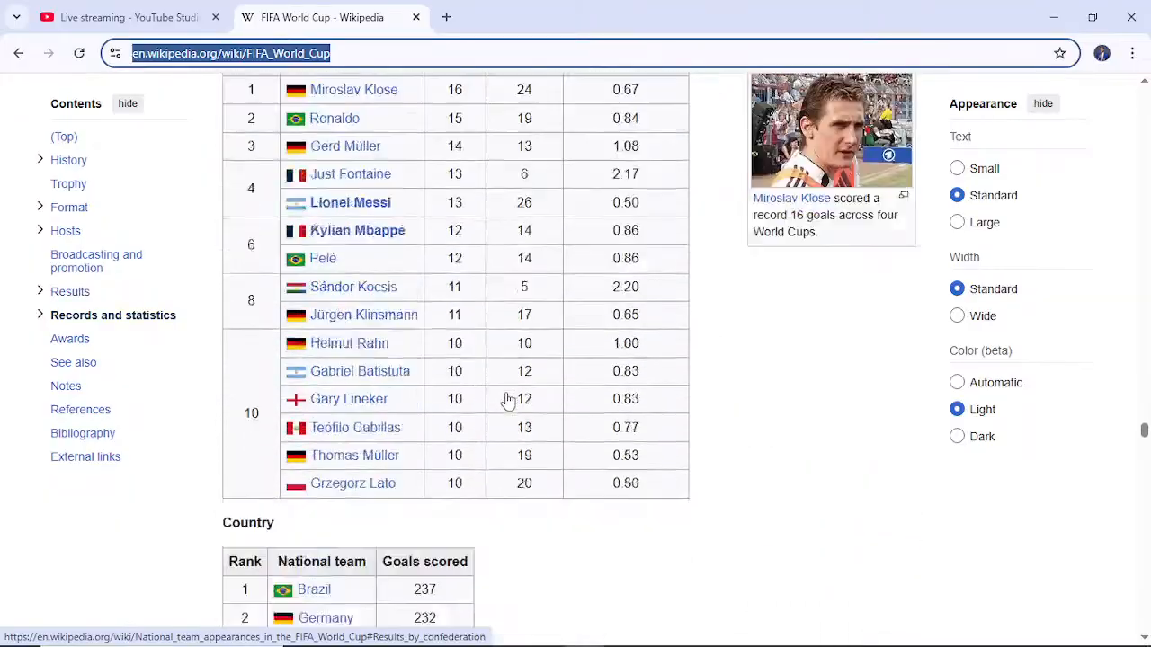
pyautogui.scroll(1, 508, 400)
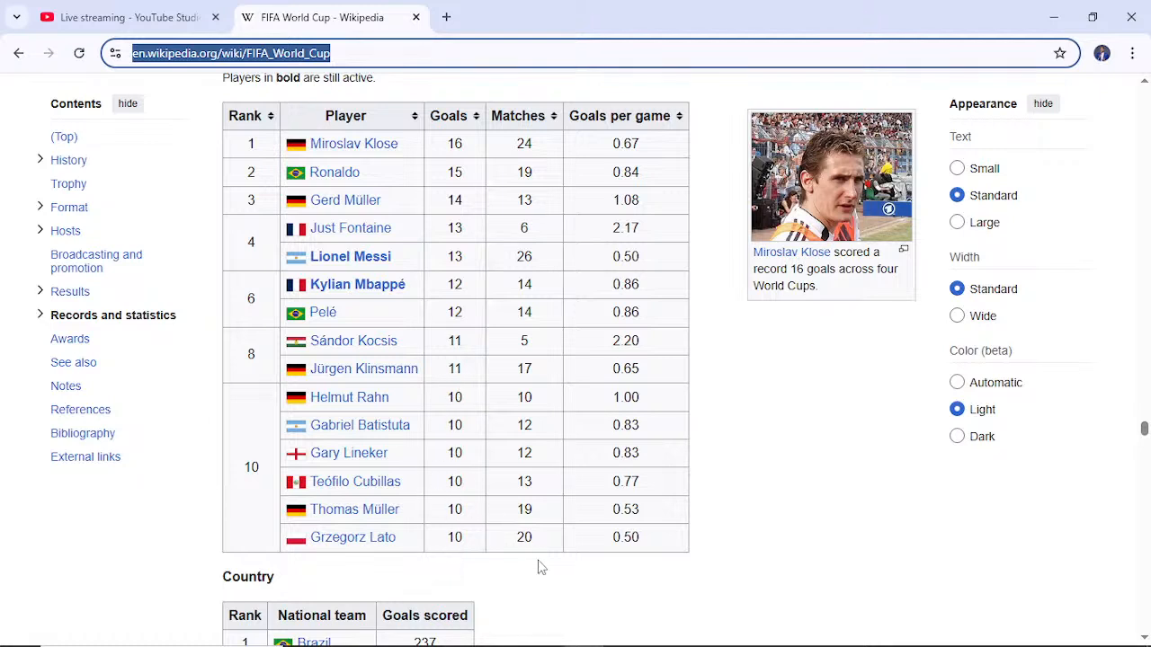
pyautogui.moveTo(542, 641)
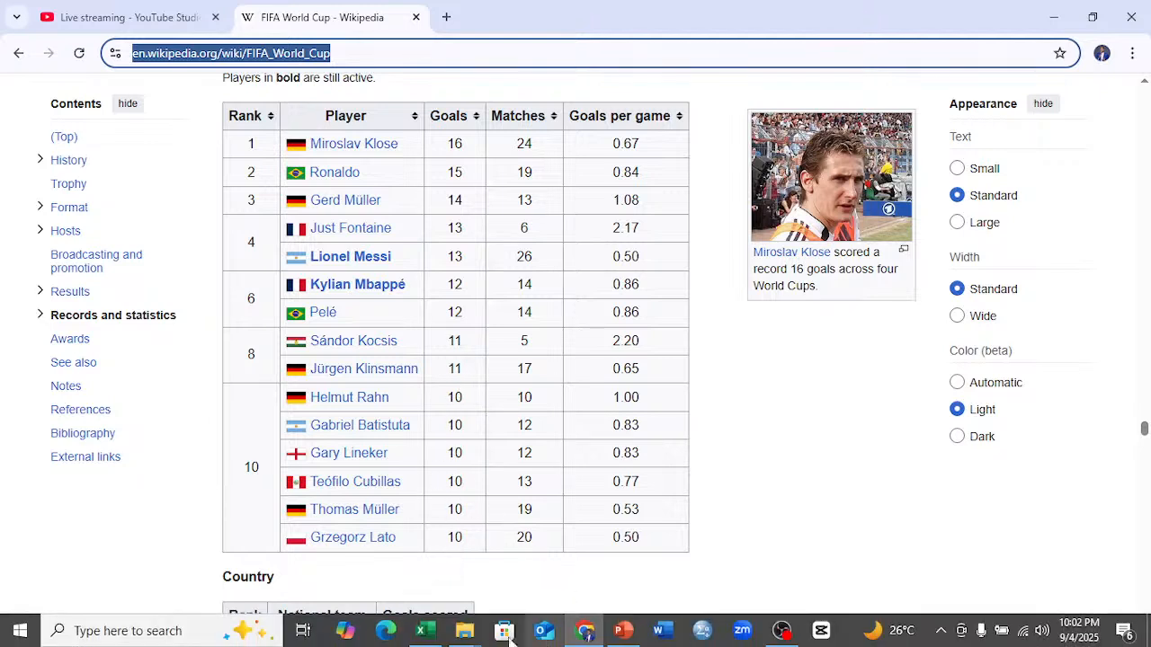
pyautogui.click(420, 630)
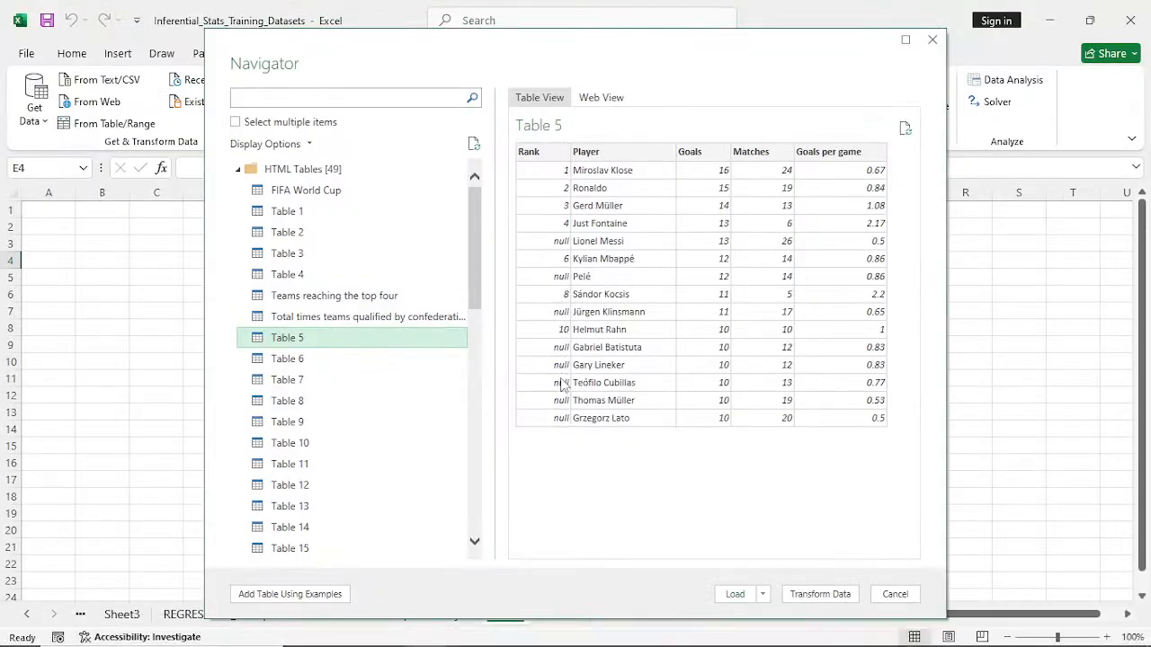
pyautogui.click(831, 600)
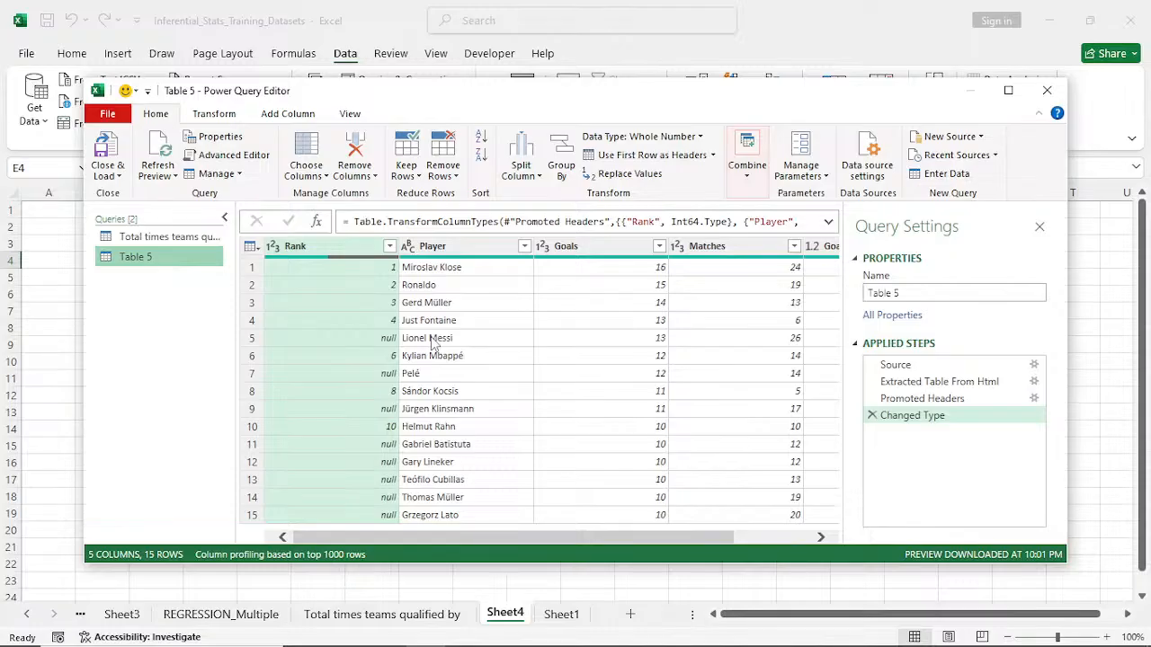
# - Try replacing the null values in the Rank column with 4, and remove that replacement from the applied steps
pyautogui.click(392, 345)
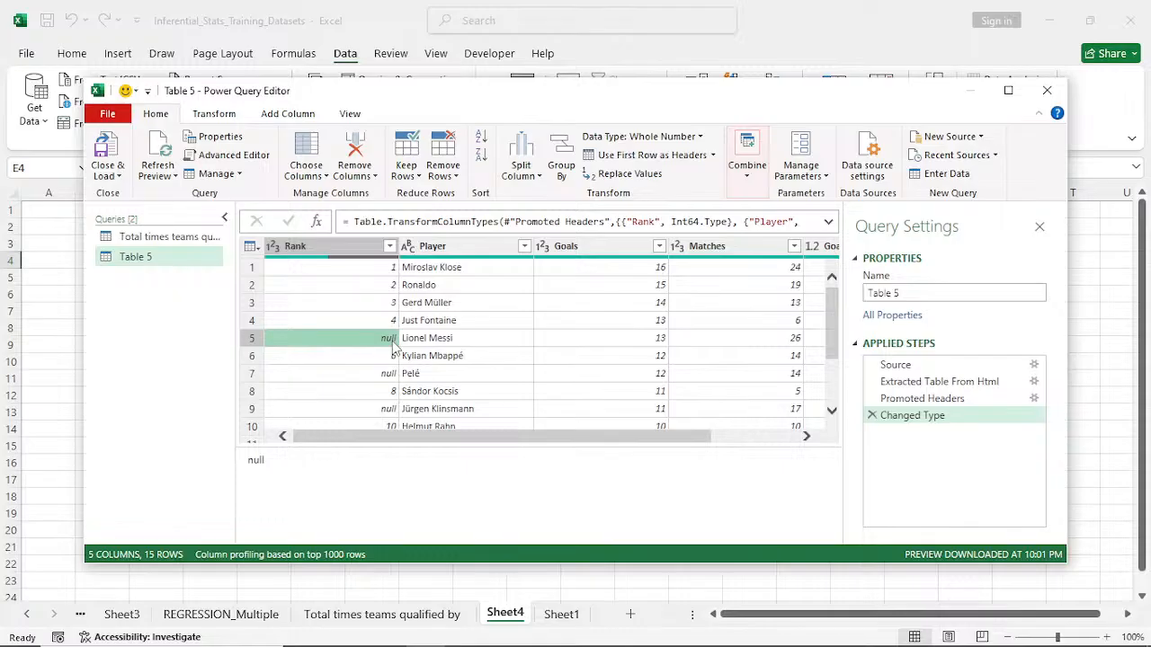
pyautogui.rightClick(393, 348)
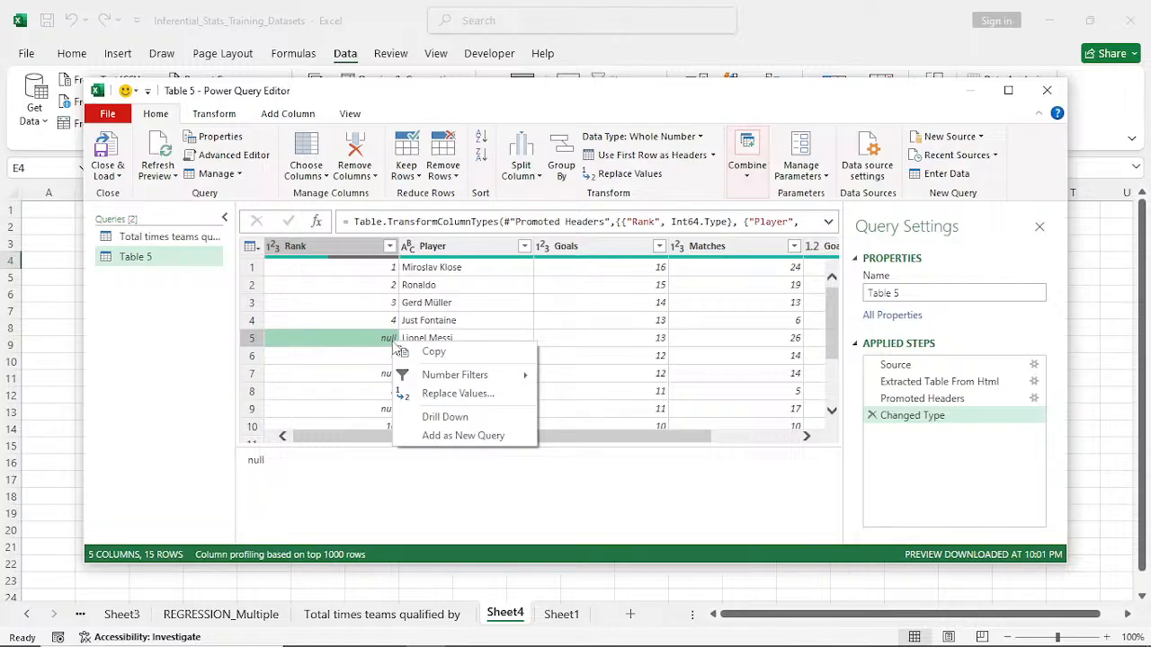
pyautogui.click(468, 397)
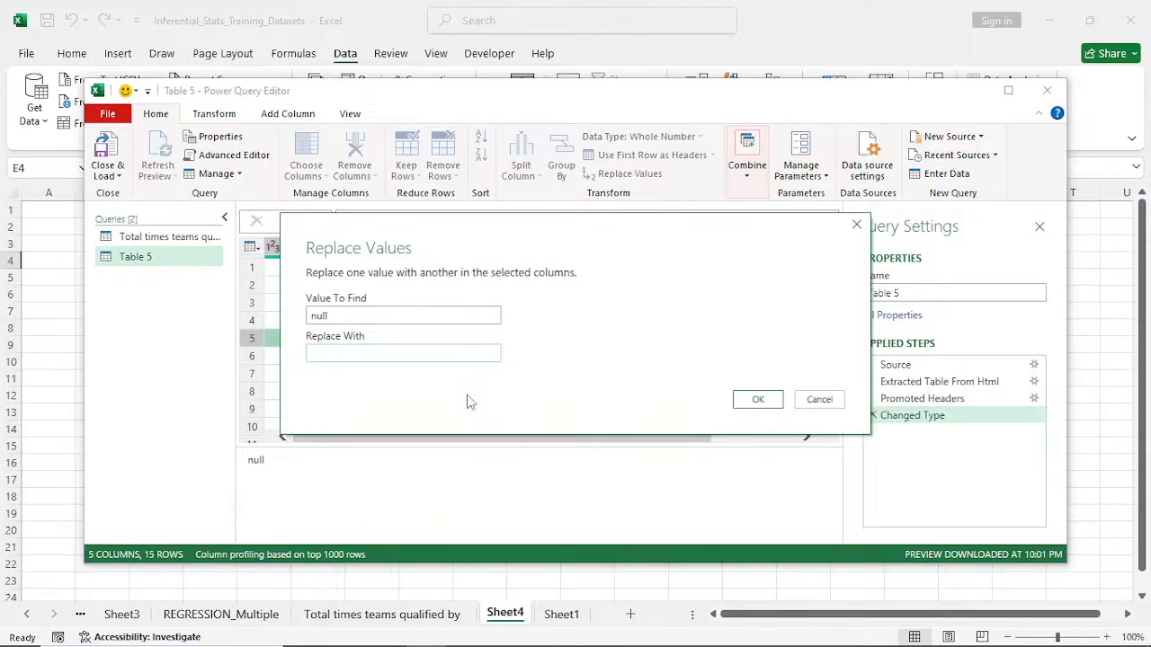
pyautogui.moveTo(527, 247); pyautogui.dragTo(727, 181)
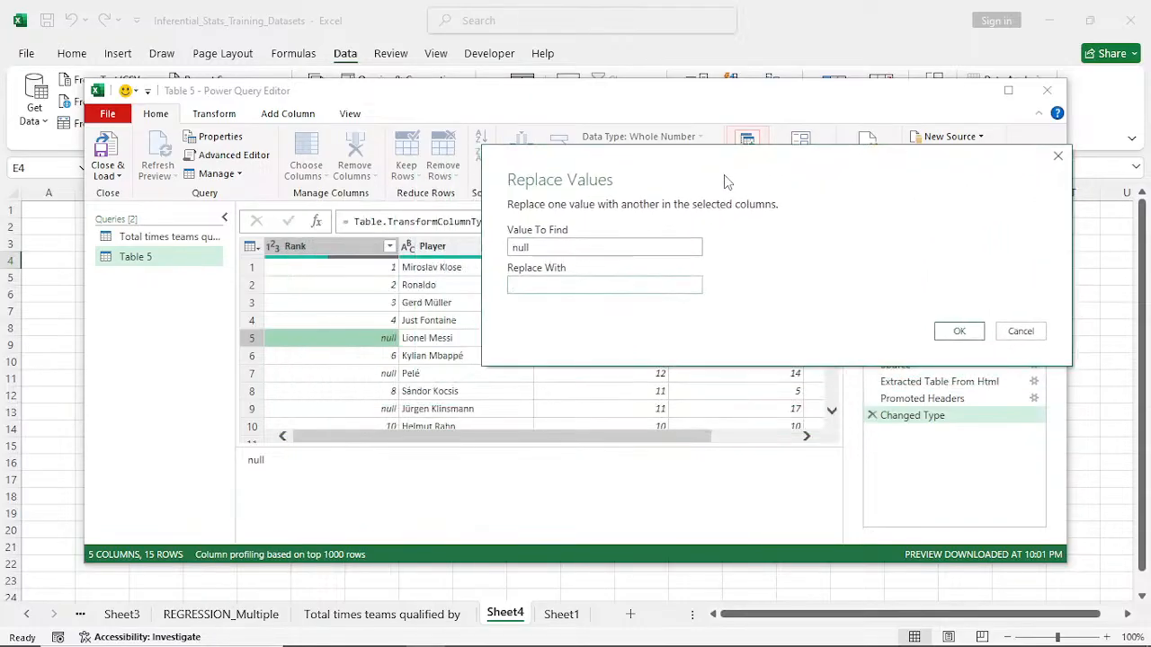
pyautogui.click(580, 286)
pyautogui.write('4')
pyautogui.click(959, 332)
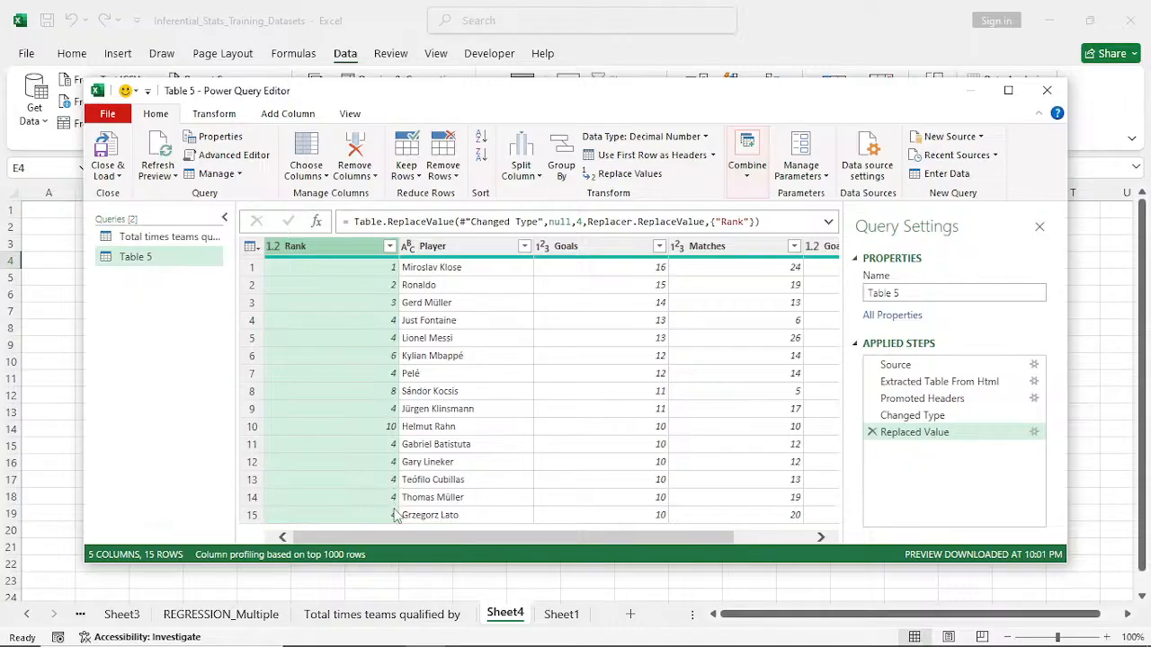
pyautogui.click(393, 342)
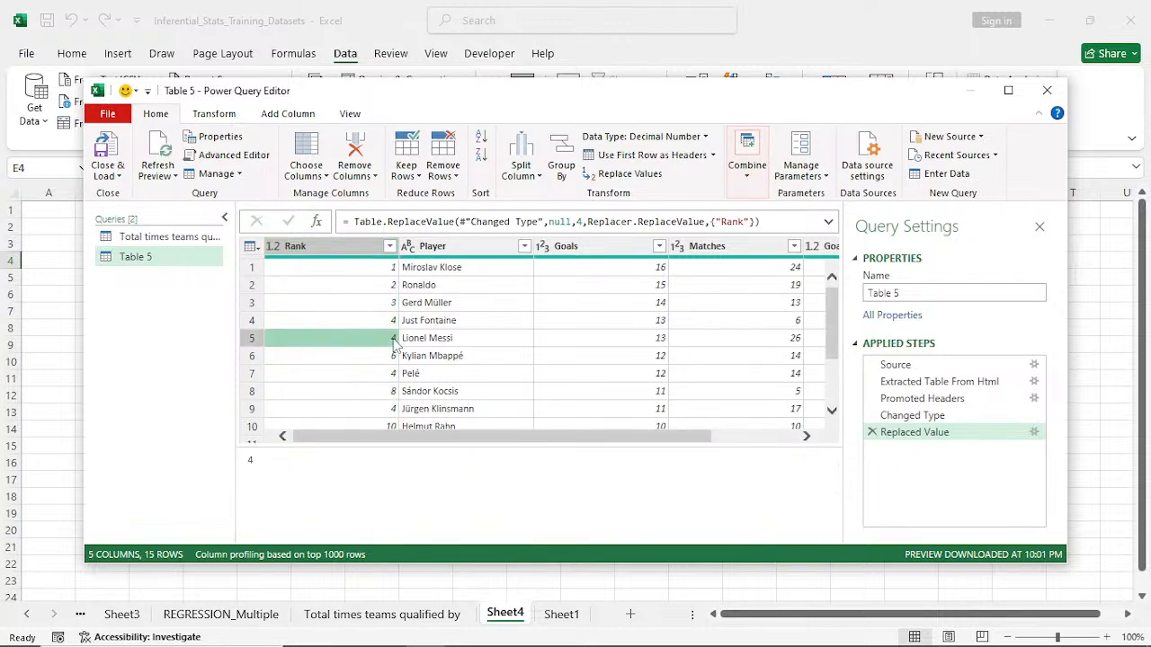
pyautogui.click(871, 432)
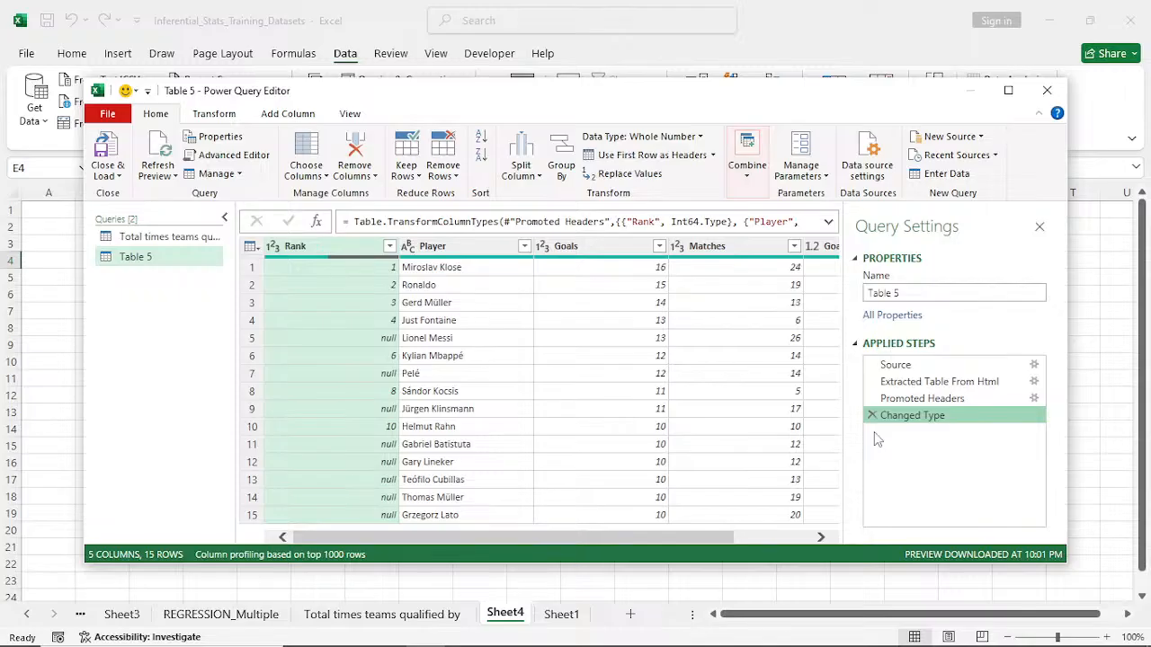
# - Replace the null values in the Rank column with 0
pyautogui.click(382, 340)
pyautogui.rightClick(382, 340)
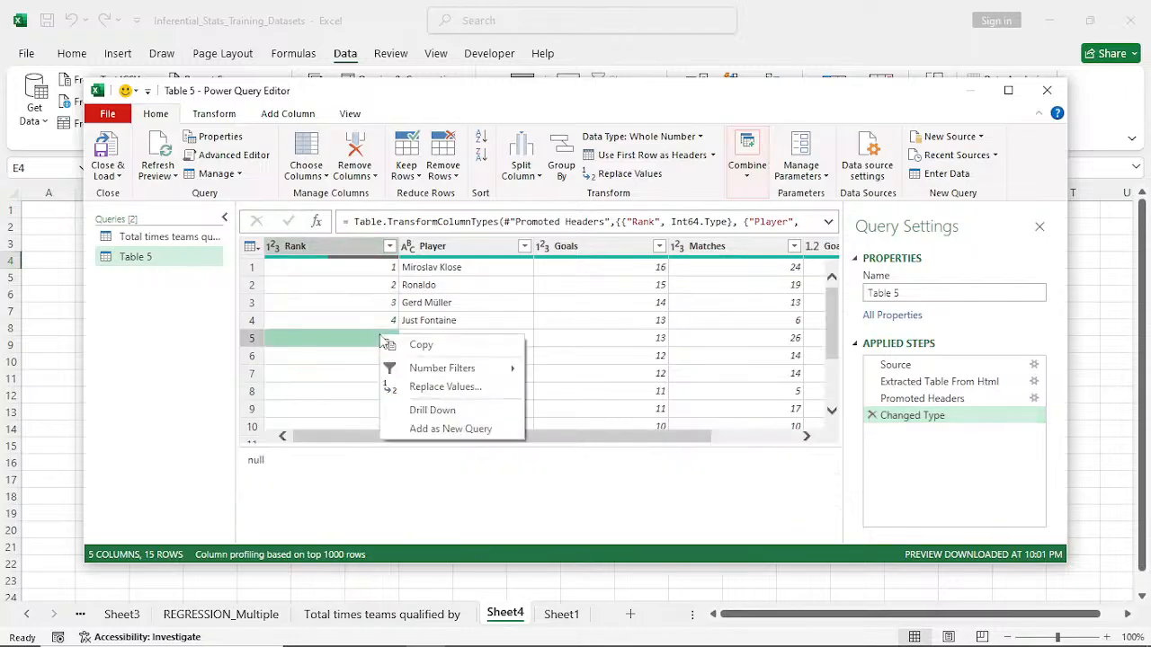
pyautogui.click(447, 389)
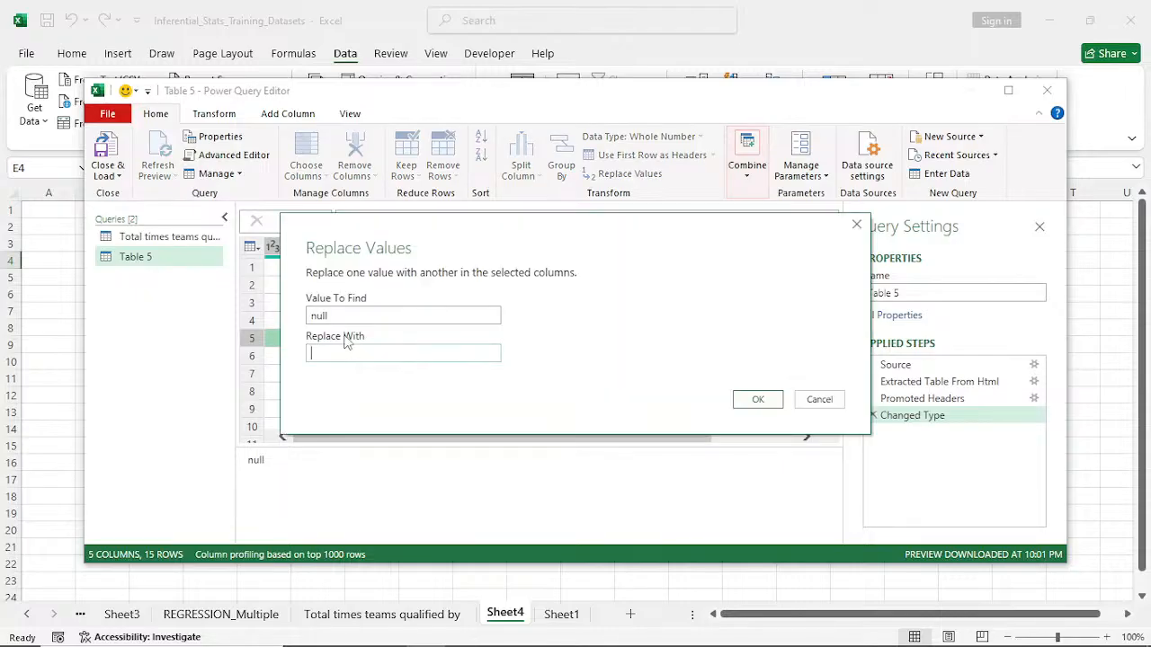
pyautogui.write('Sam')
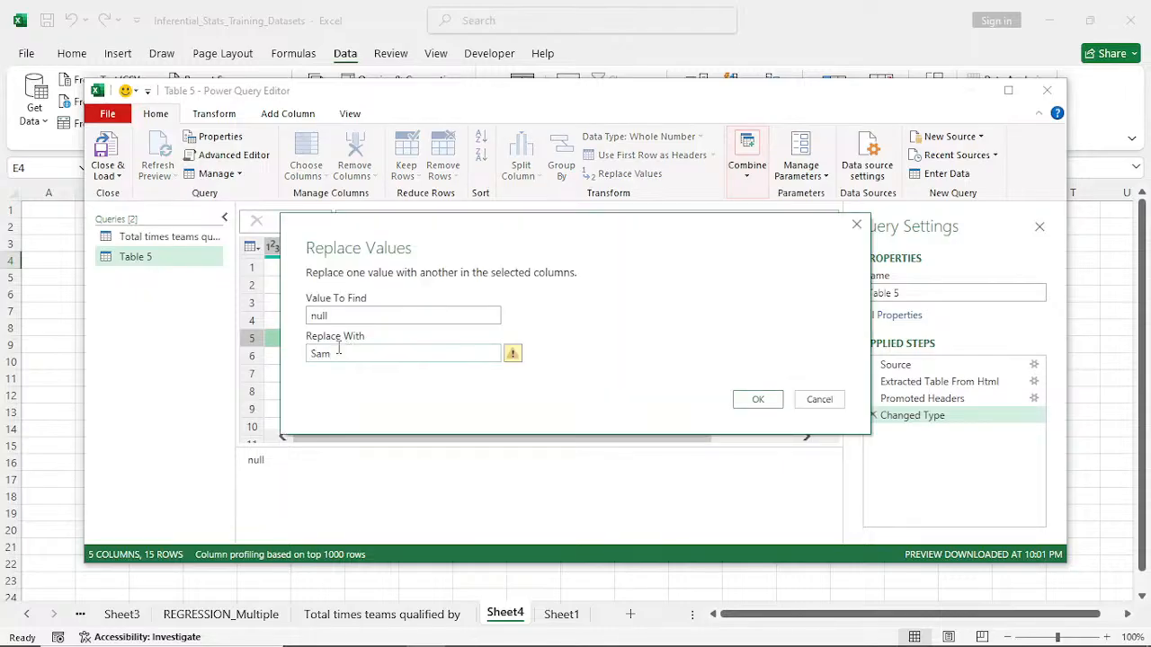
pyautogui.write('e')
pyautogui.click(309, 353)
pyautogui.press('BackSpace')
pyautogui.press('BackSpace')
pyautogui.press('BackSpace')
pyautogui.press('BackSpace')
pyautogui.press('BackSpace')
pyautogui.write('0')
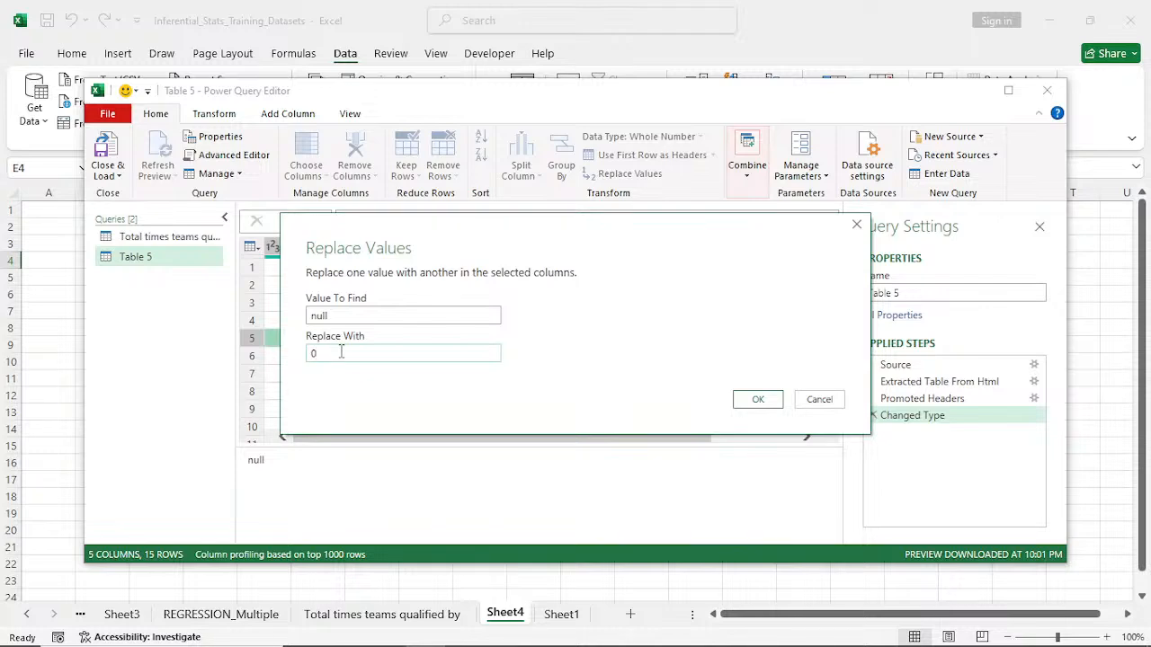
pyautogui.click(755, 400)
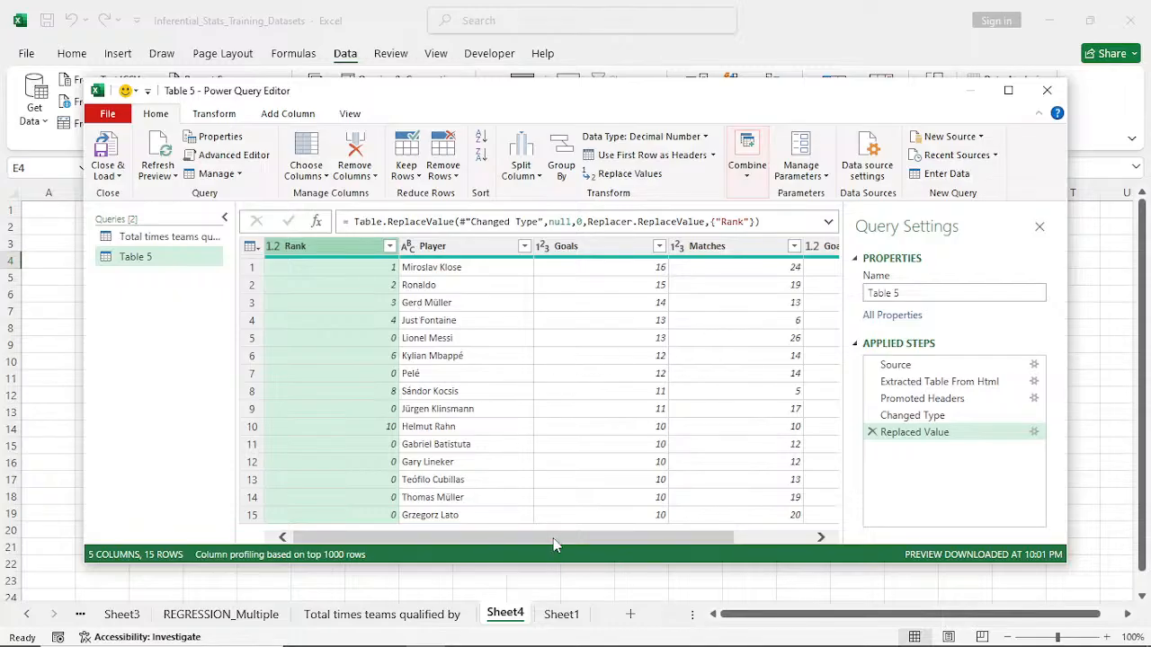
# - Rename the Table 5 query as World Cup Top Goal Scorers and load it into the workbook
pyautogui.moveTo(554, 544); pyautogui.dragTo(666, 535)
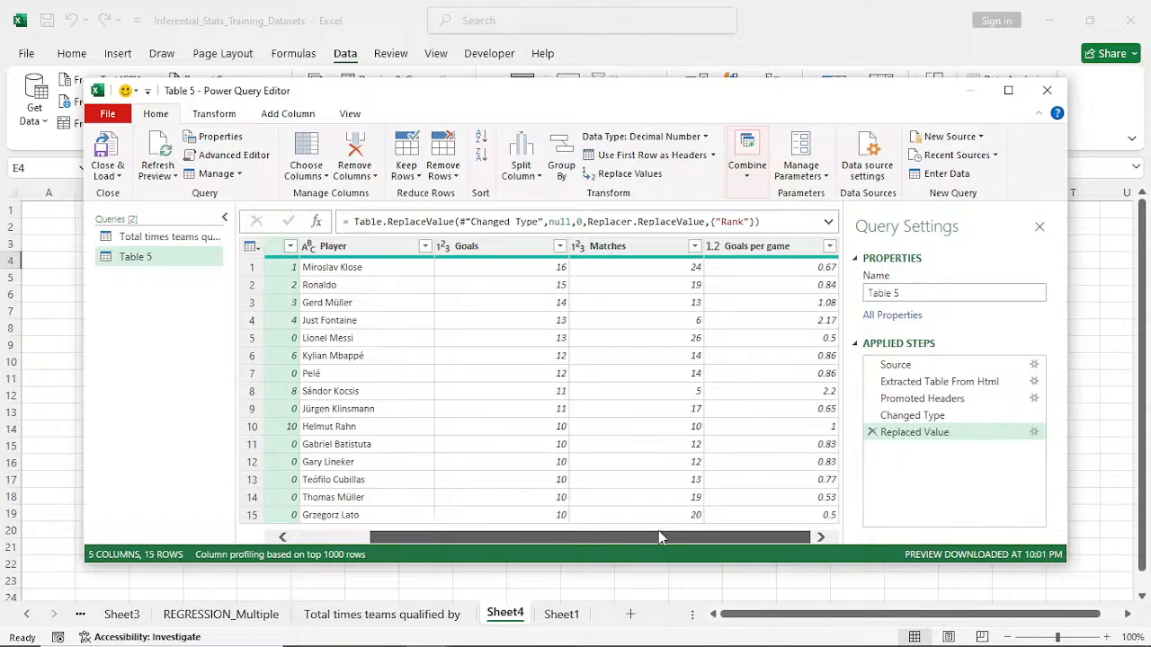
pyautogui.moveTo(658, 537); pyautogui.dragTo(511, 581)
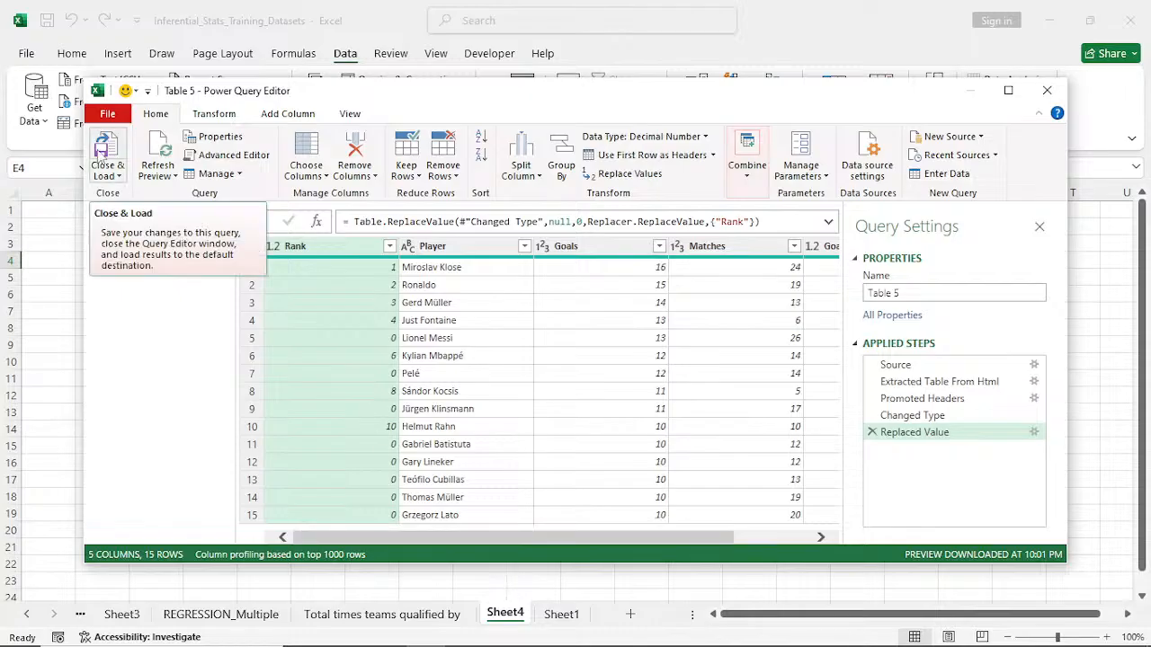
pyautogui.click(902, 294)
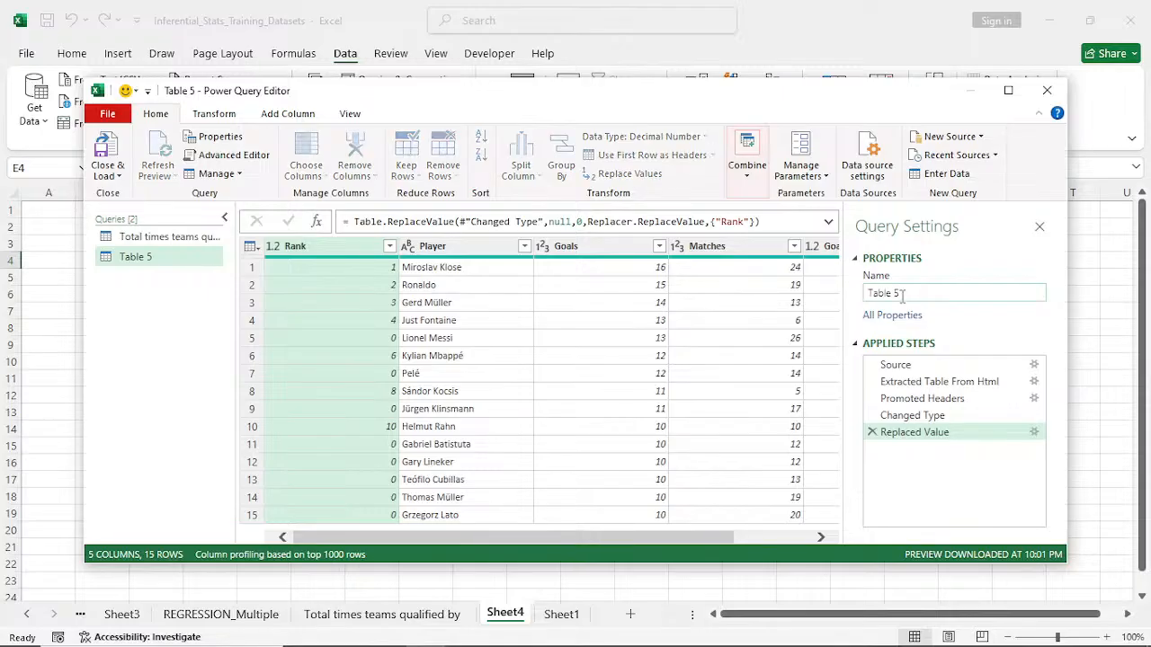
pyautogui.press('BackSpace')
pyautogui.press('BackSpace')
pyautogui.press('BackSpace')
pyautogui.press('BackSpace')
pyautogui.press('BackSpace')
pyautogui.press('BackSpace')
pyautogui.press('BackSpace')
pyautogui.write('Goal')
pyautogui.press('BackSpace')
pyautogui.press('BackSpace')
pyautogui.press('BackSpace')
pyautogui.press('BackSpace')
pyautogui.write('wie')
pyautogui.press('BackSpace')
pyautogui.press('BackSpace')
pyautogui.press('BackSpace')
pyautogui.write('World G')
pyautogui.press('BackSpace')
pyautogui.write('Cup To')
pyautogui.write('Goal Scorers')
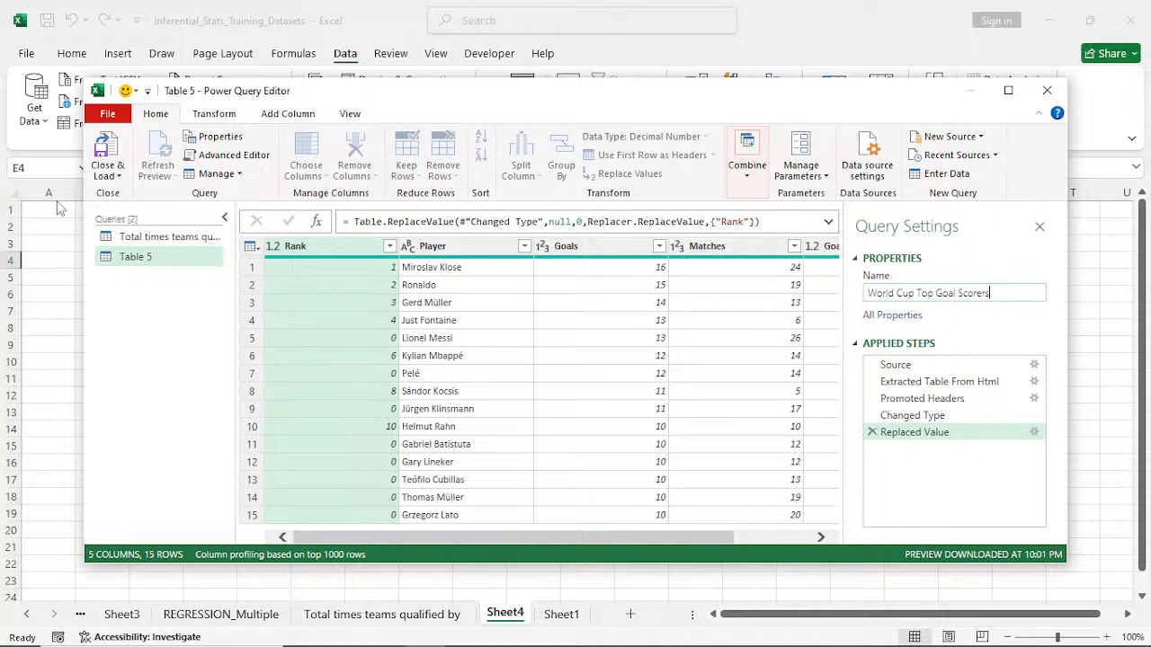
pyautogui.click(110, 153)
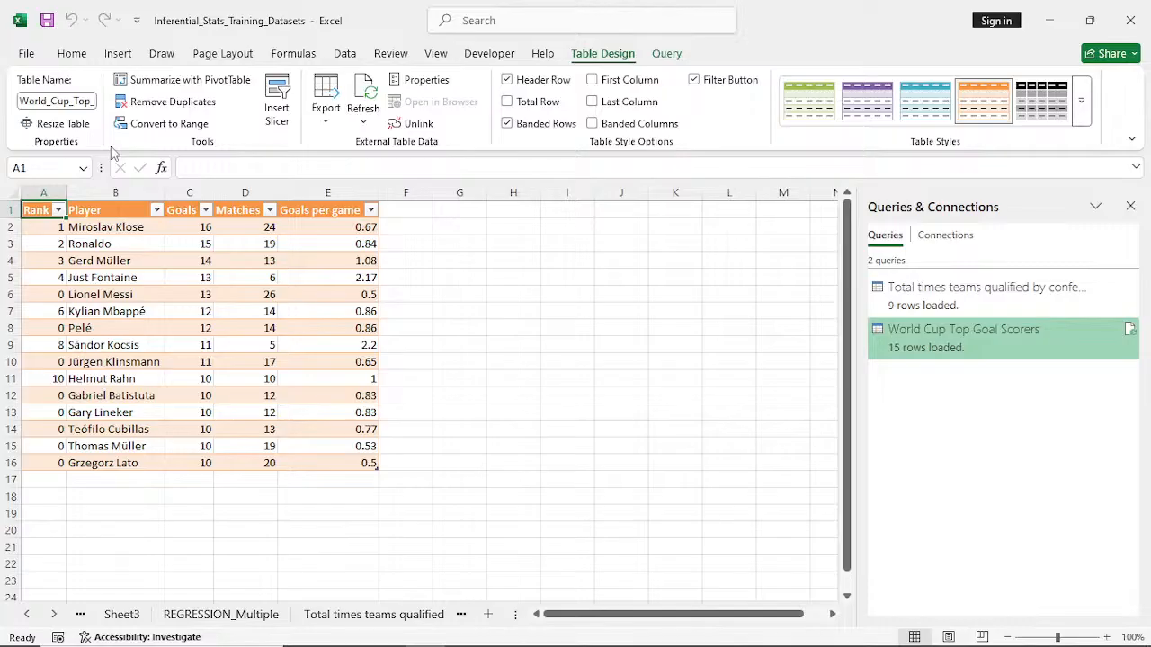
pyautogui.click(356, 127)
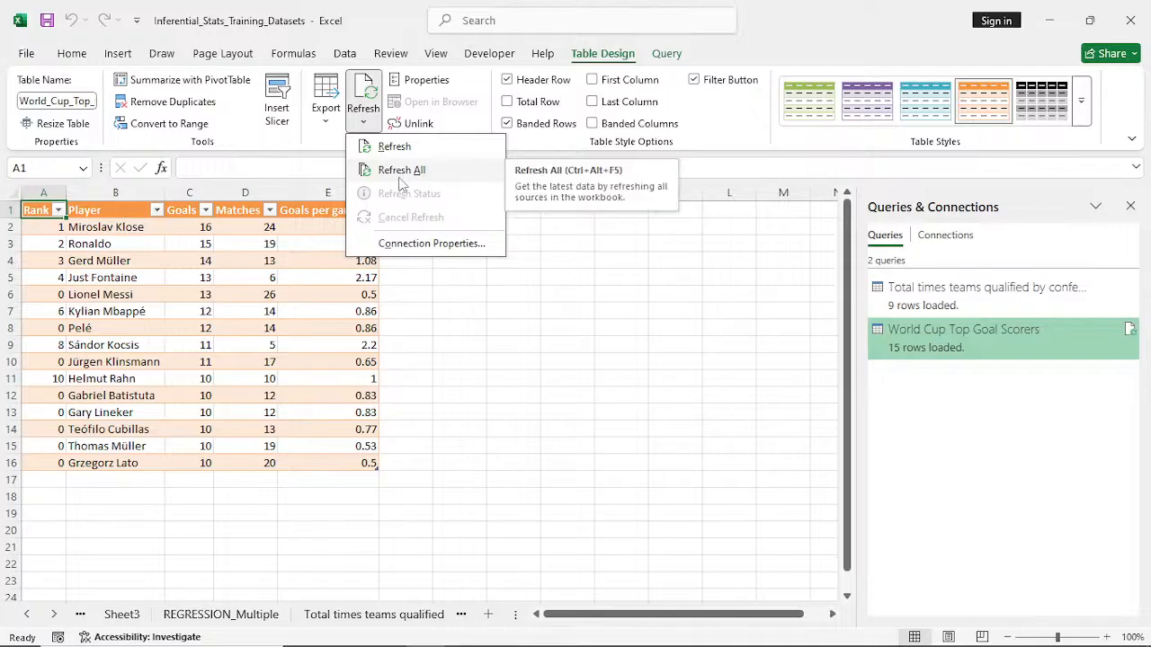
pyautogui.click(442, 357)
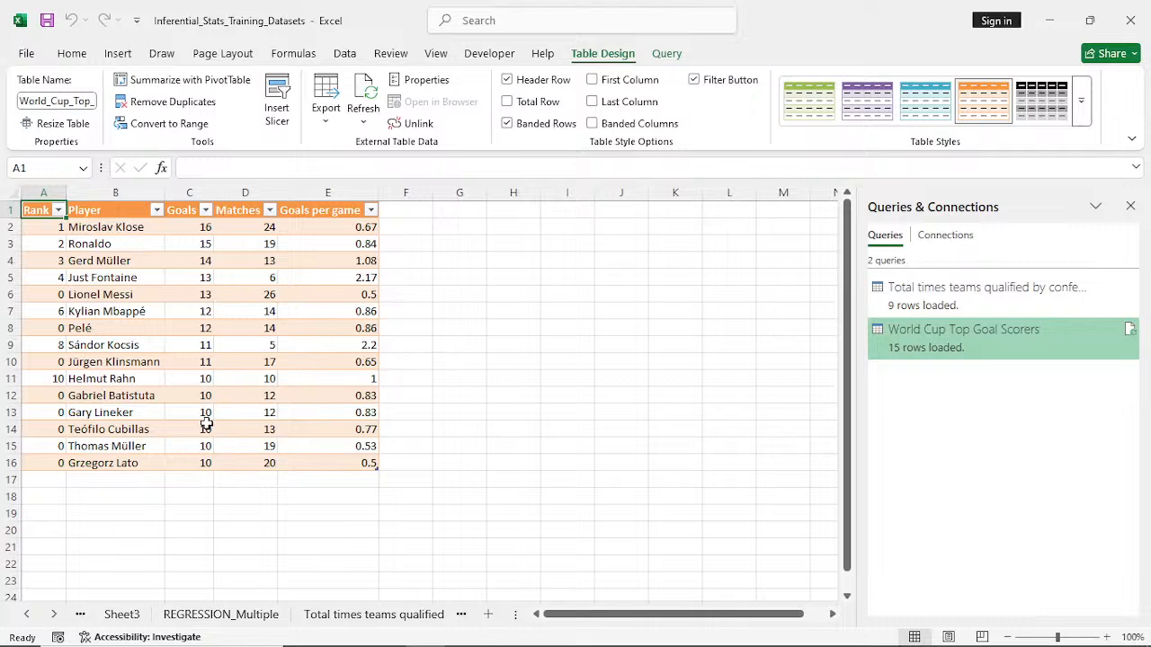
# - Correct the zero ranks in the loaded table by entering 4 in A6, 6 in A8 and 8 in A10
pyautogui.click(56, 299)
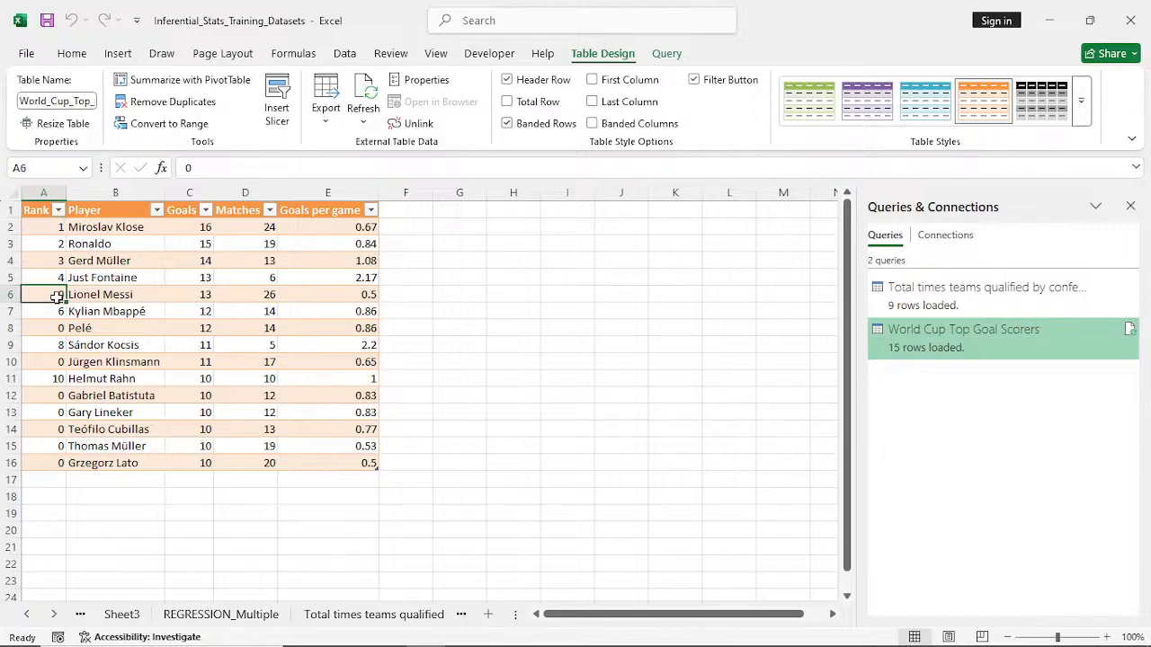
pyautogui.write('4')
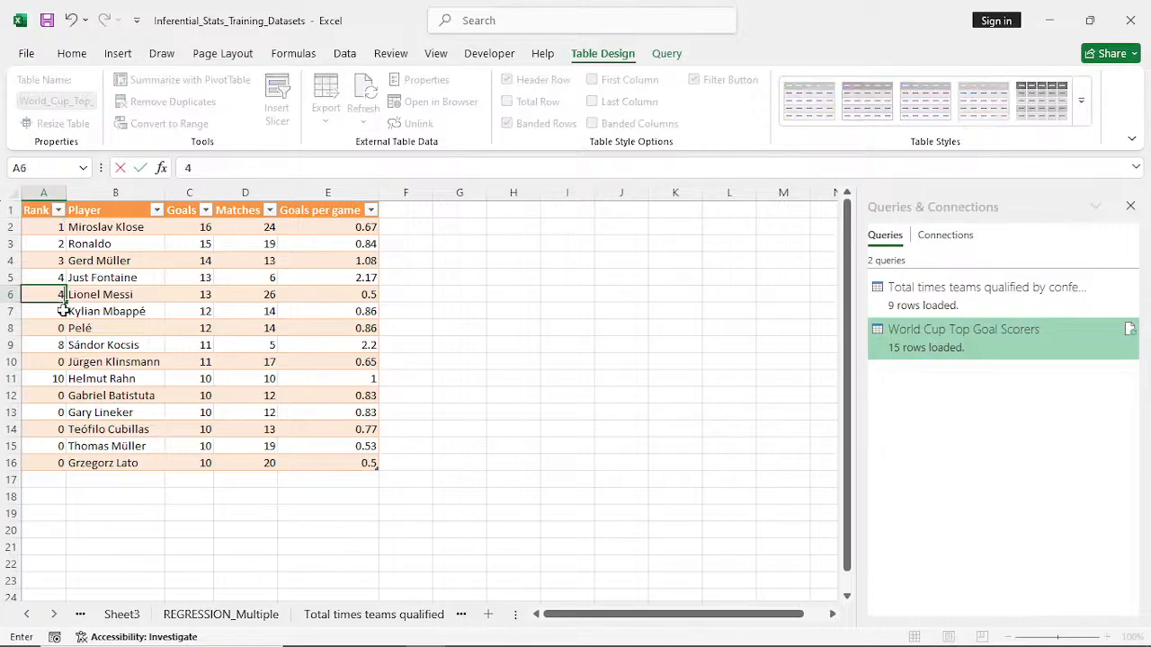
pyautogui.click(55, 330)
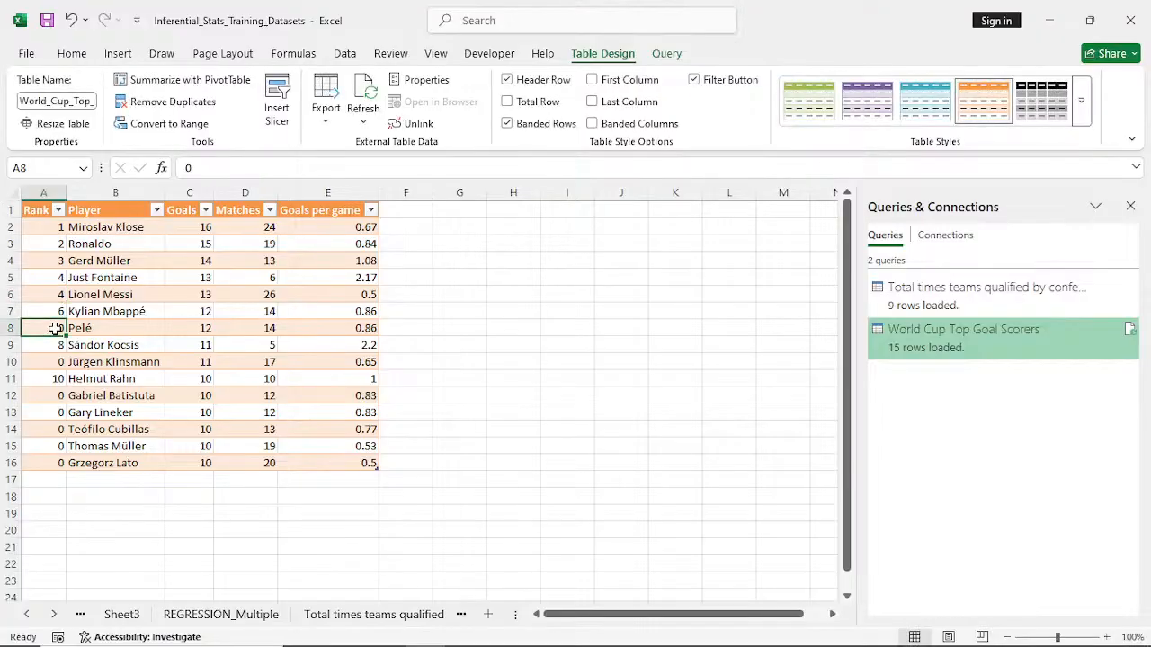
pyautogui.write('6')
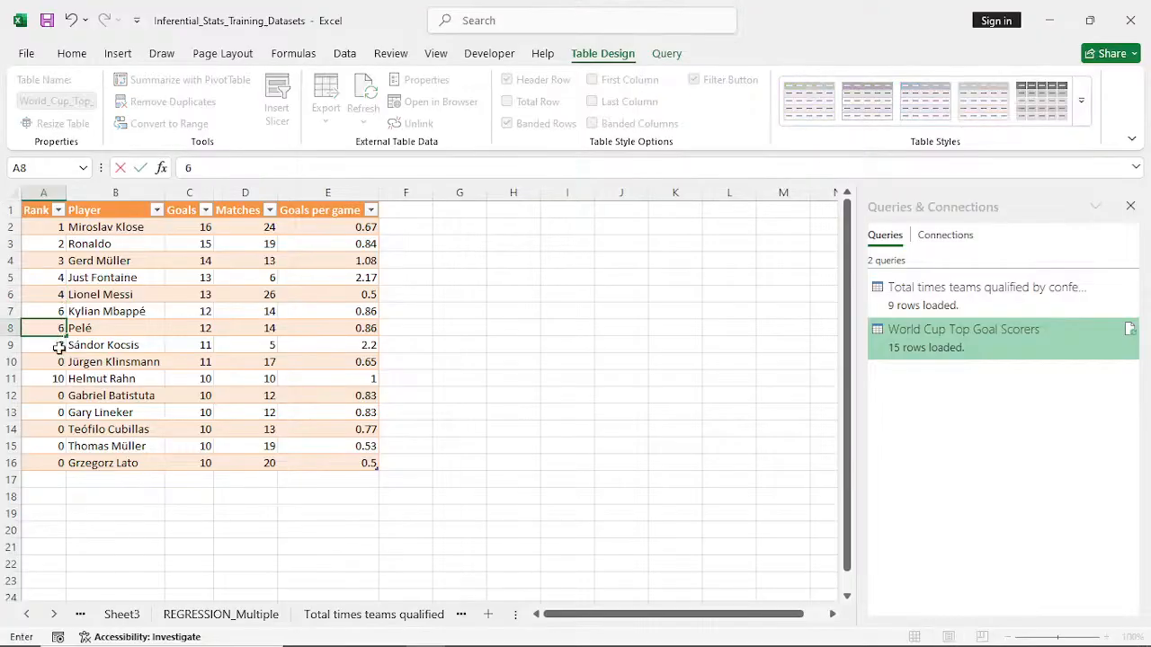
pyautogui.click(54, 362)
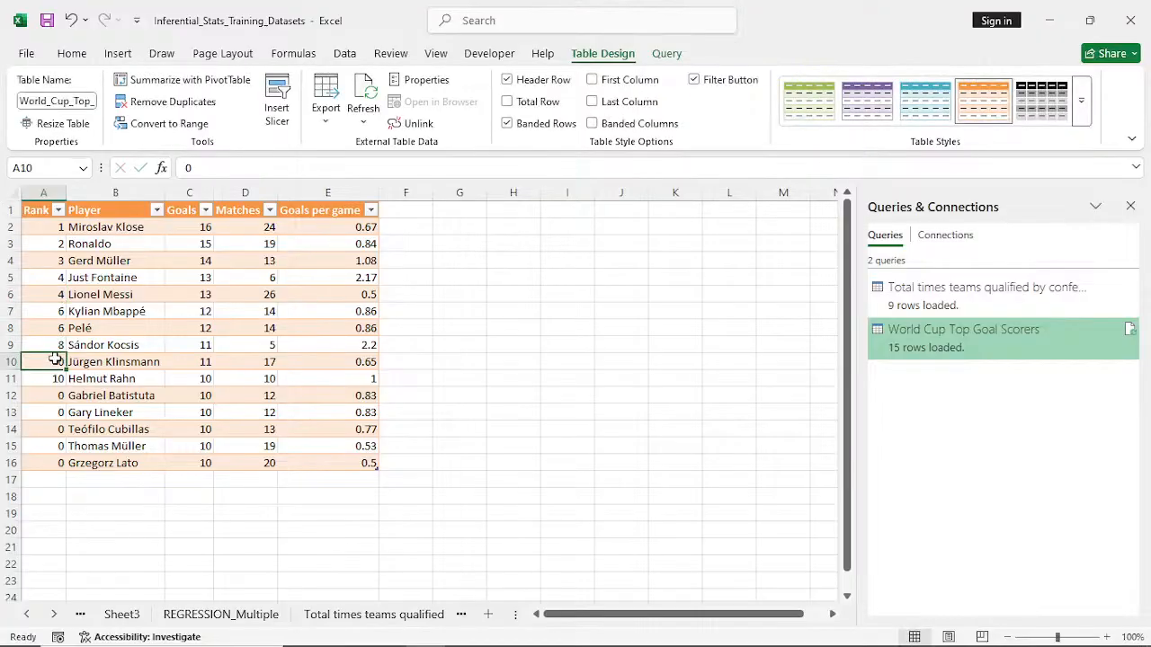
pyautogui.write('8')
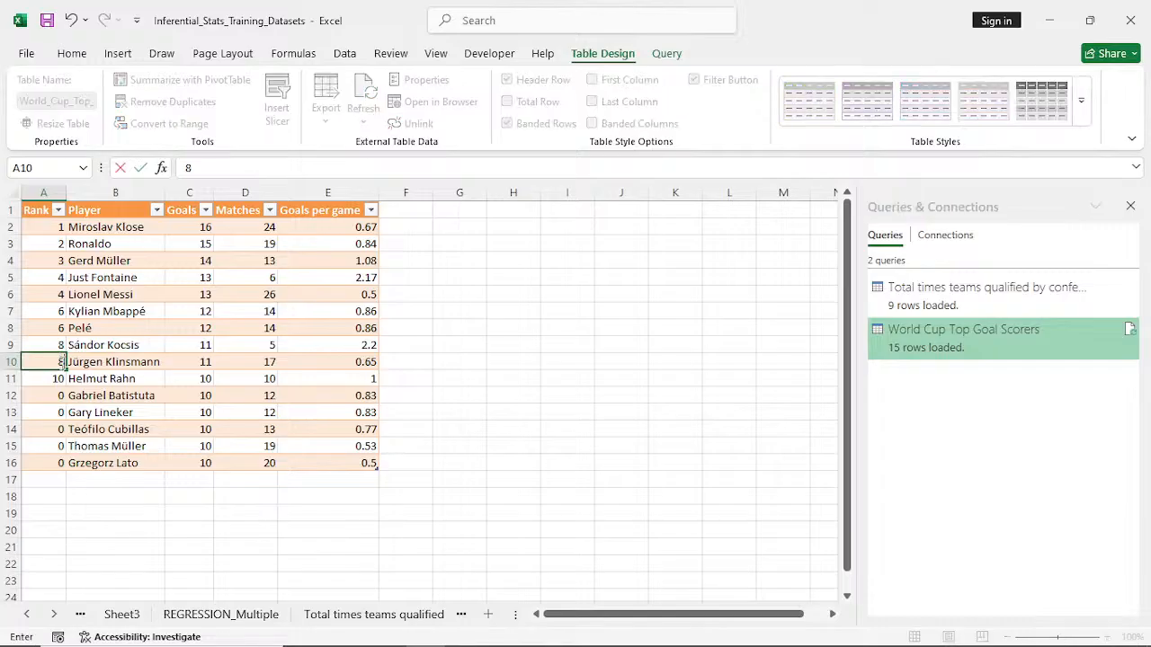
# - Fill the rank 10 from cell A11 down through A16
pyautogui.click(57, 396)
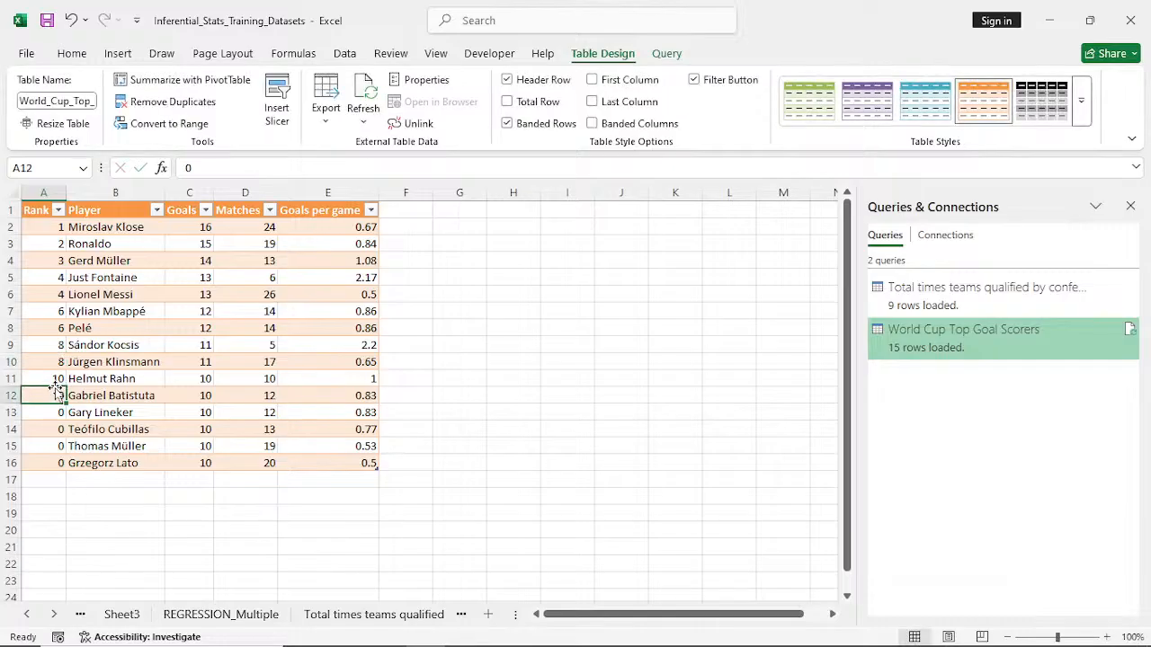
pyautogui.click(56, 378)
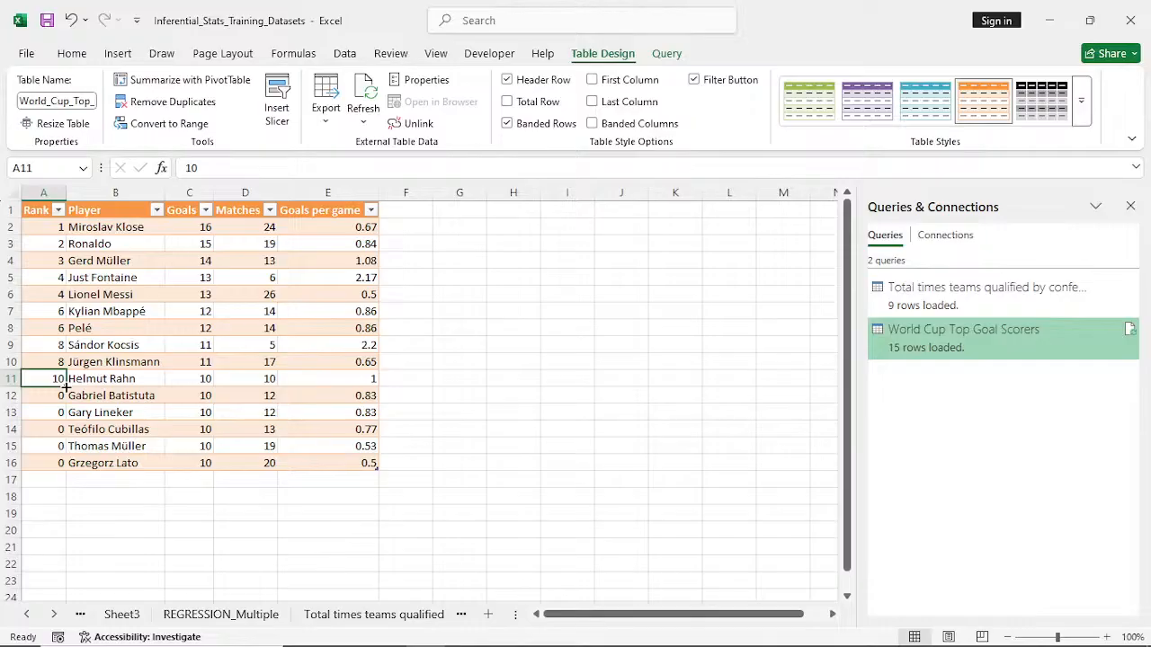
pyautogui.moveTo(67, 387); pyautogui.dragTo(75, 464)
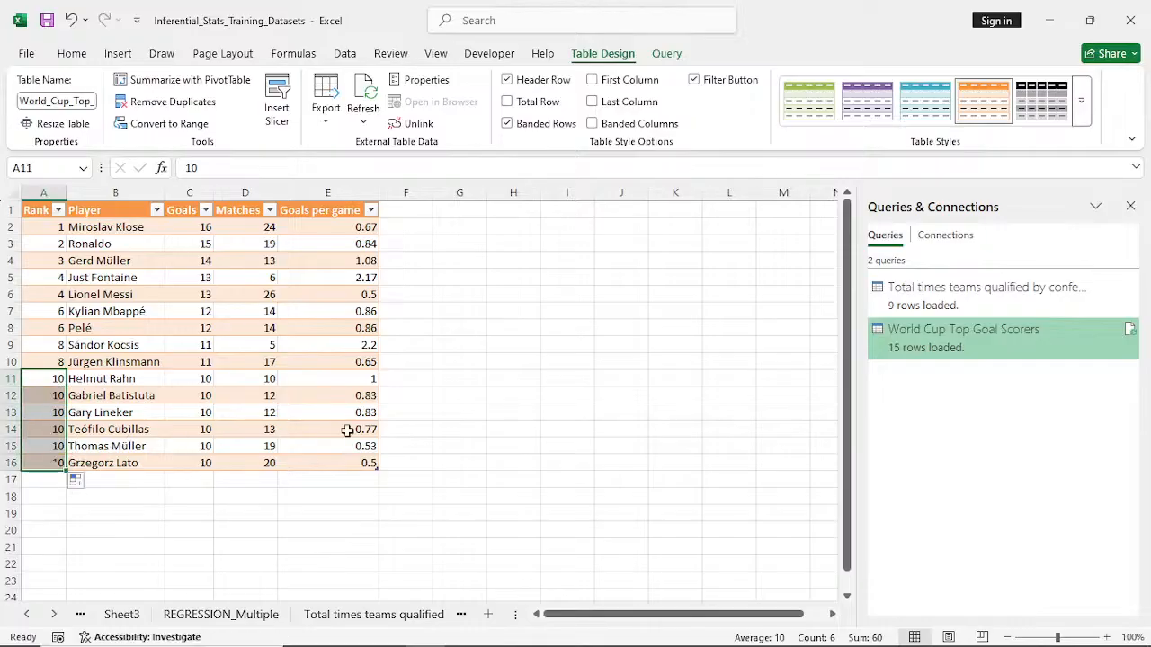
pyautogui.click(523, 378)
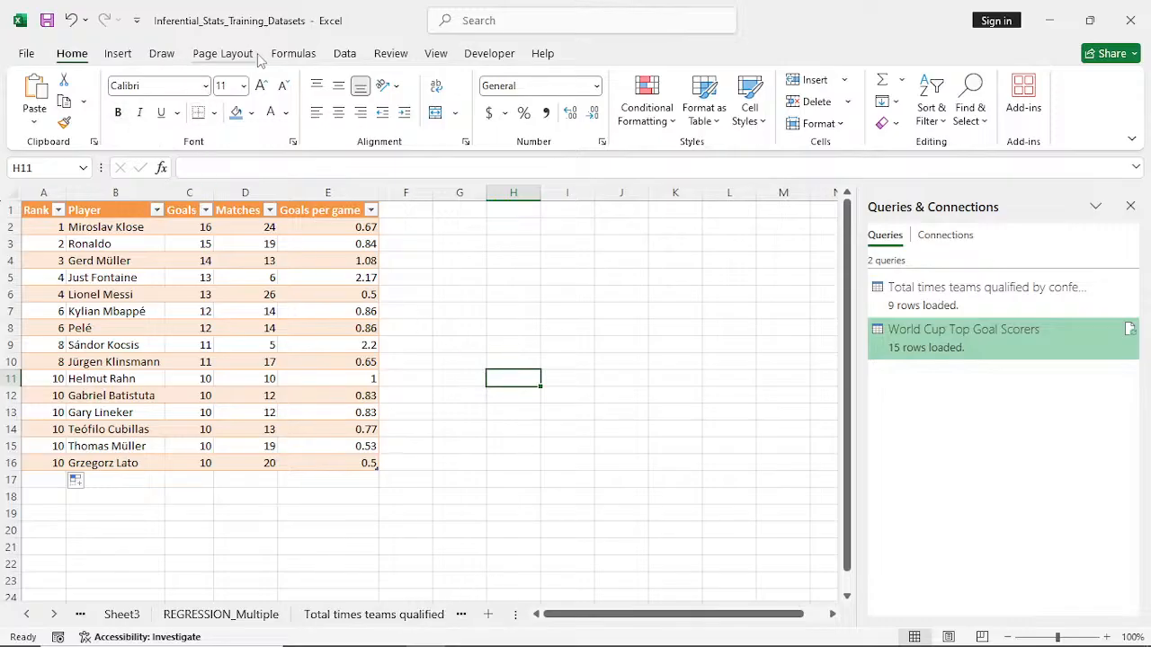
# - Add a new blank worksheet to the workbook
pyautogui.click(344, 54)
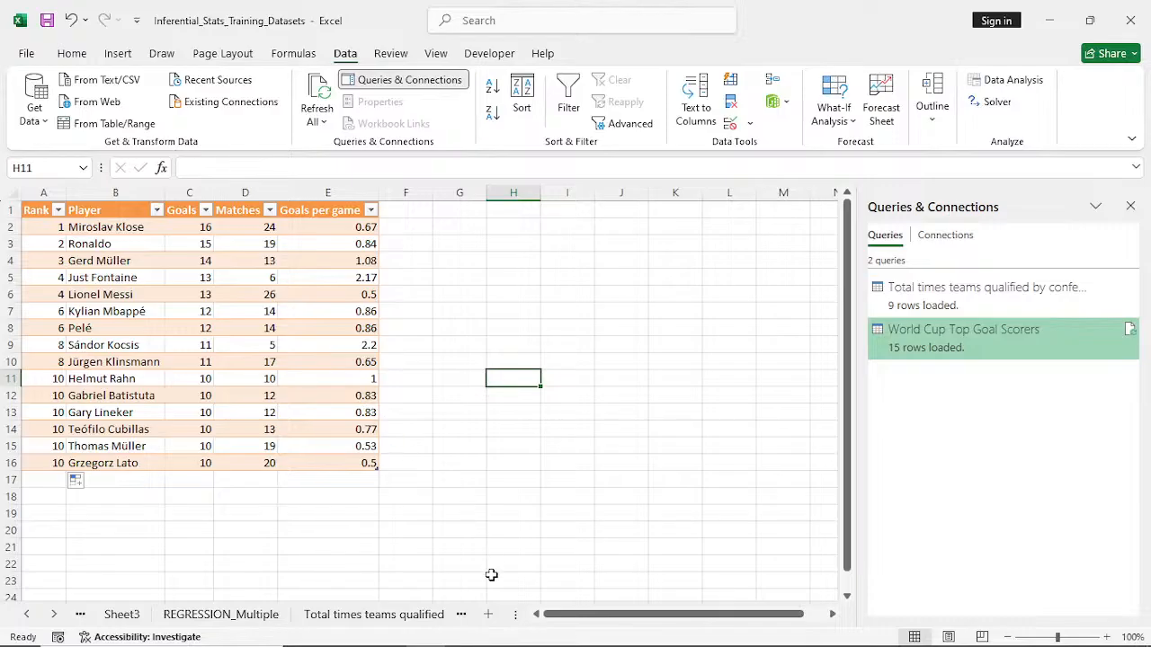
pyautogui.click(488, 615)
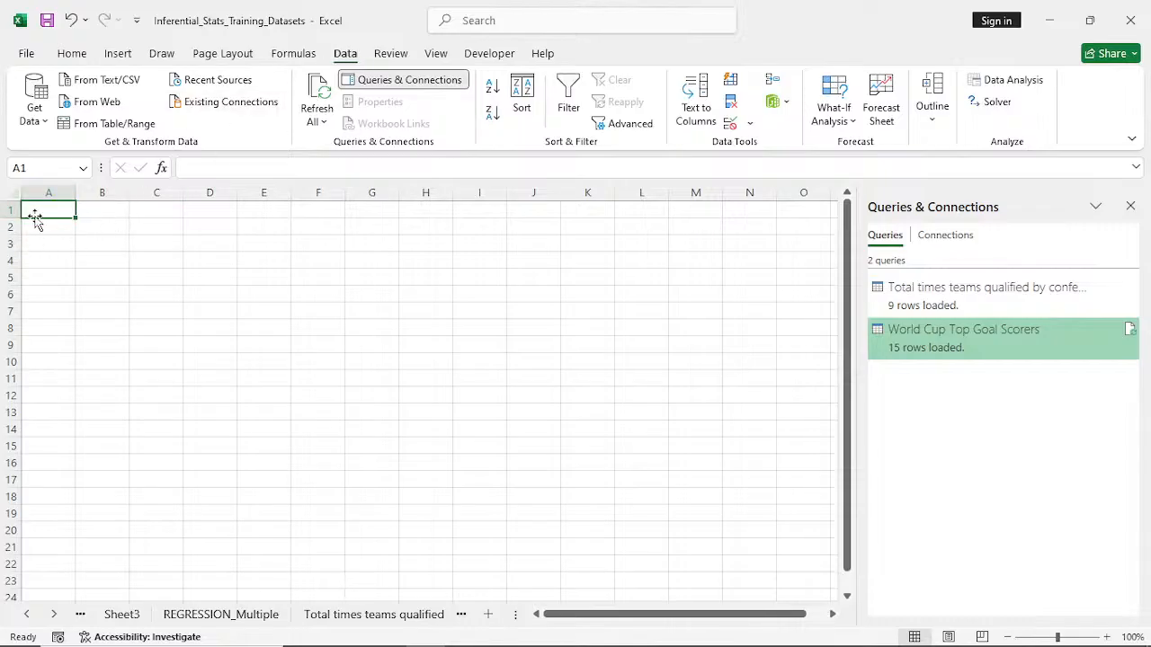
pyautogui.click(38, 122)
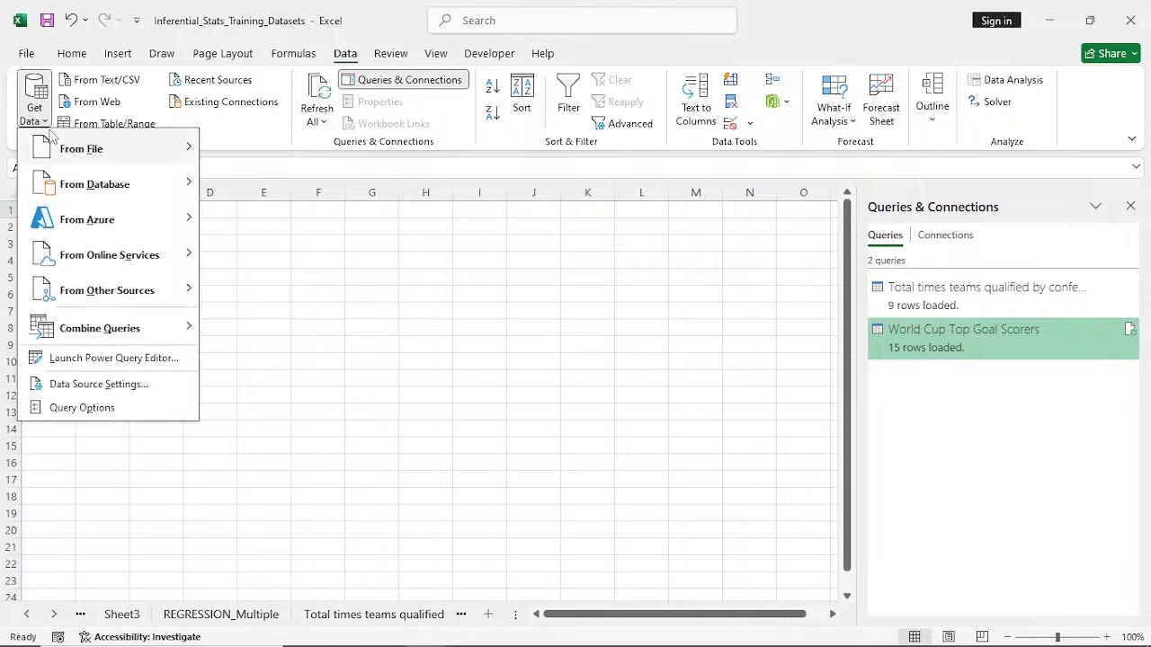
pyautogui.moveTo(72, 146)
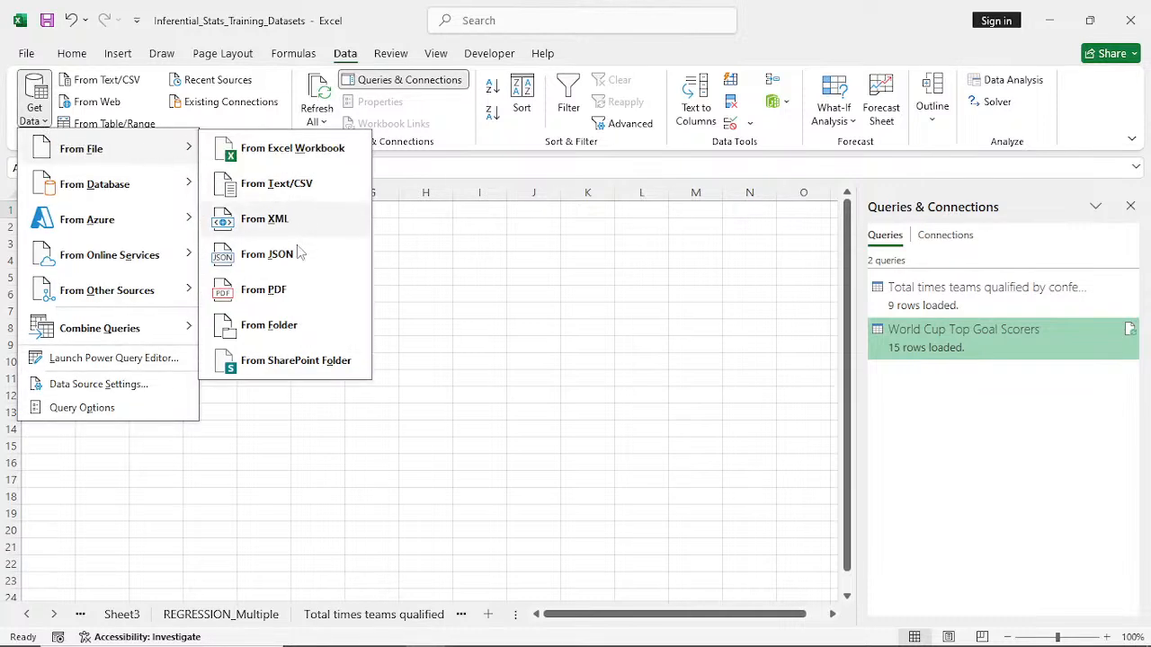
pyautogui.click(276, 303)
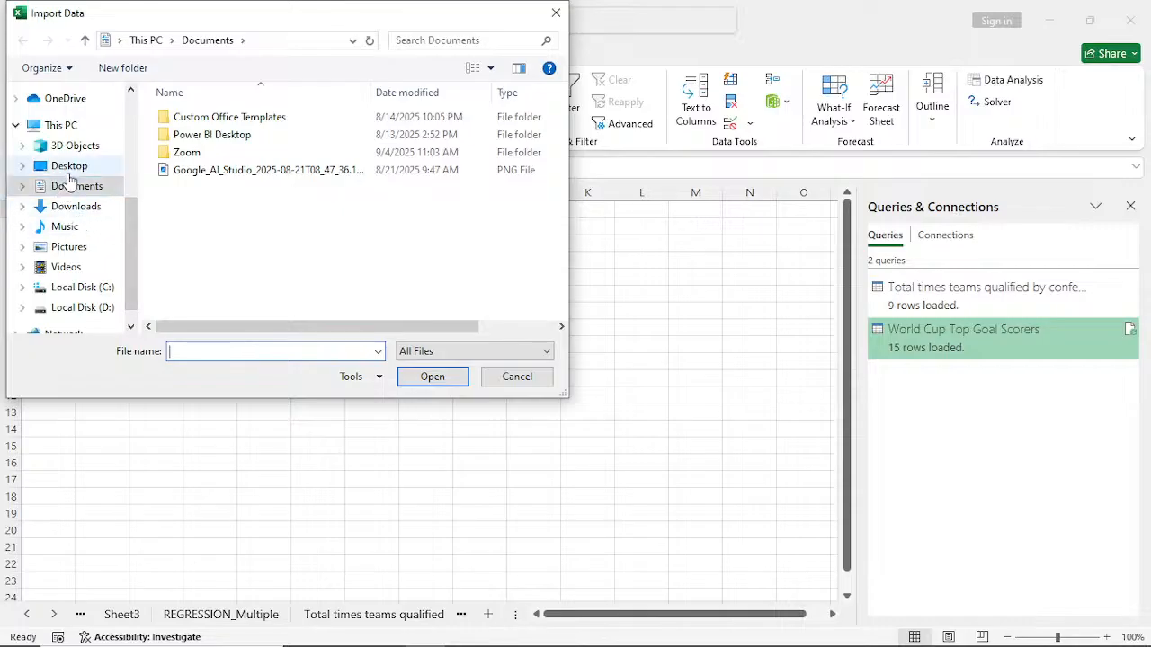
pyautogui.click(69, 170)
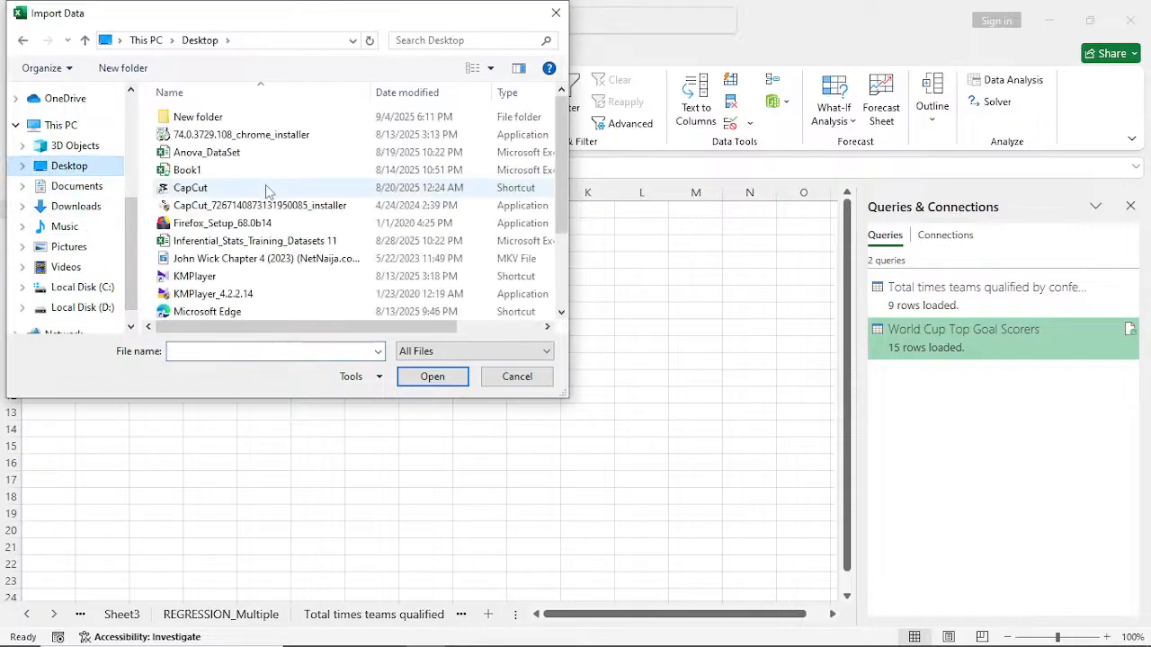
pyautogui.scroll(-2, 270, 189)
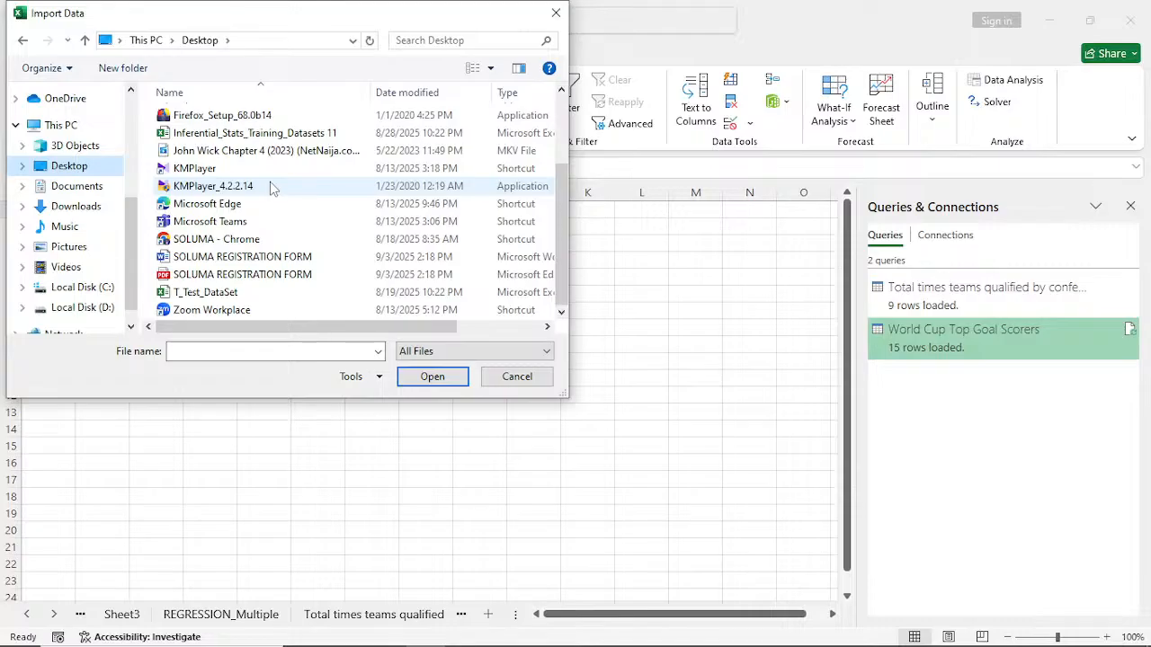
pyautogui.scroll(2, 272, 188)
pyautogui.click(58, 148)
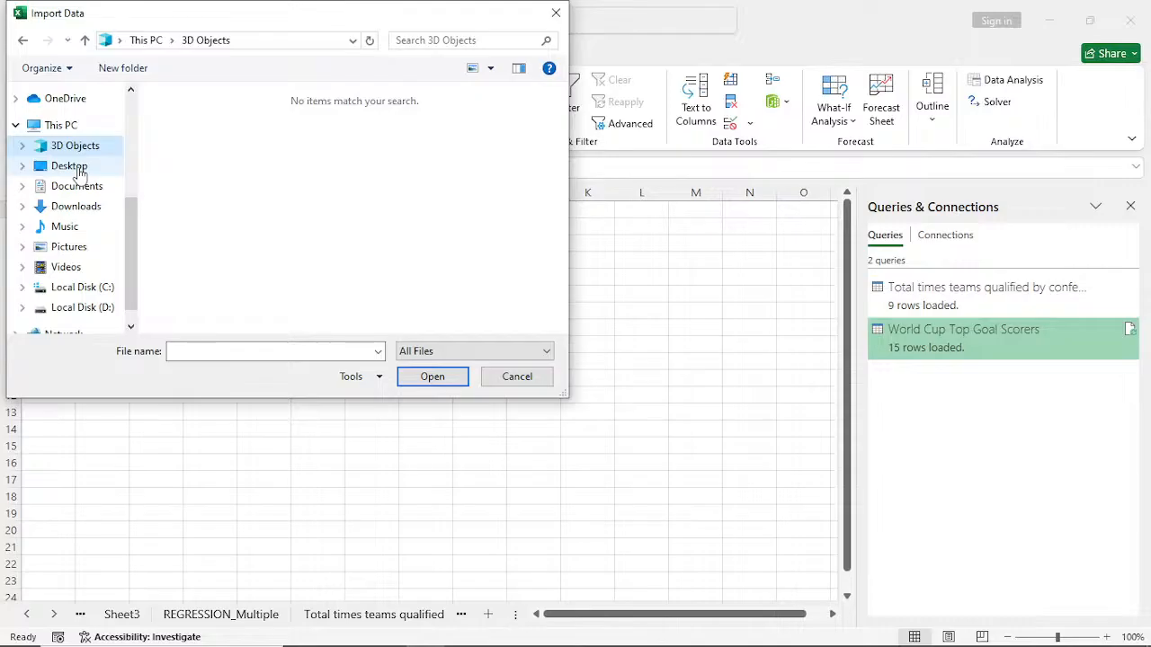
pyautogui.click(79, 207)
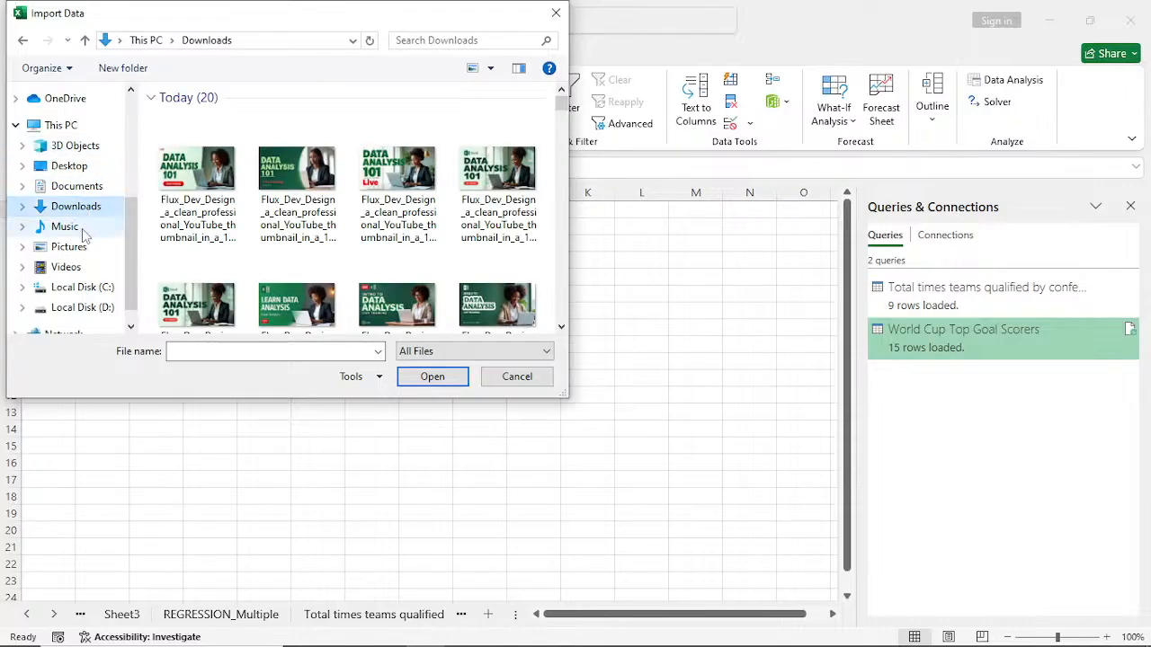
pyautogui.click(77, 170)
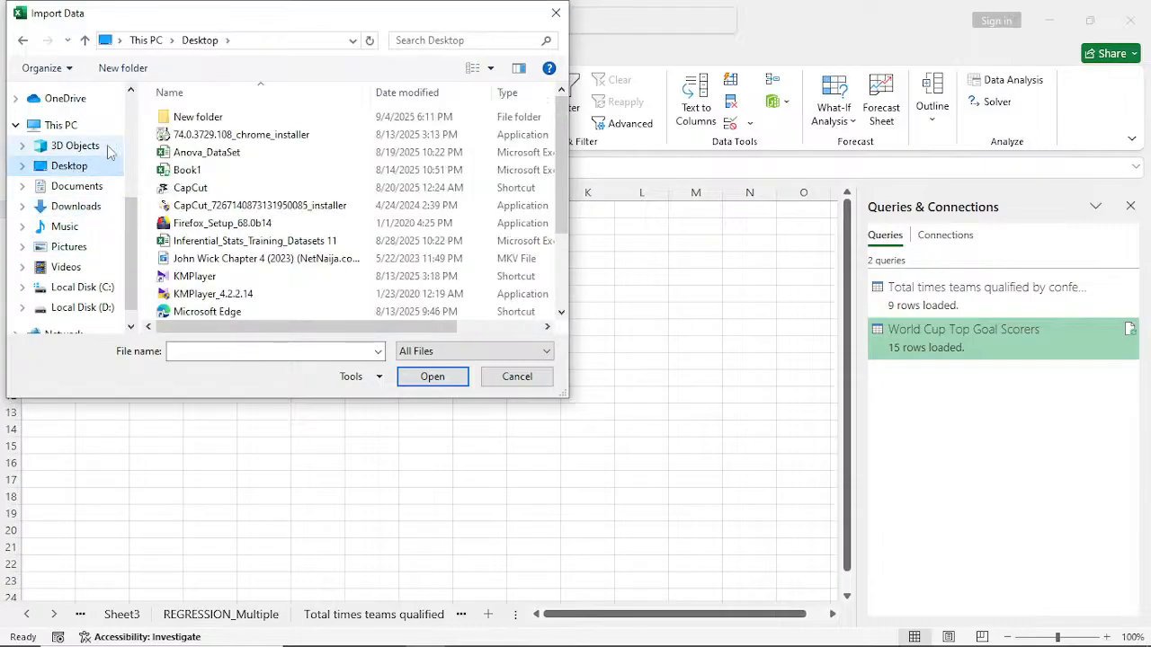
pyautogui.click(200, 122)
pyautogui.doubleClick(199, 122)
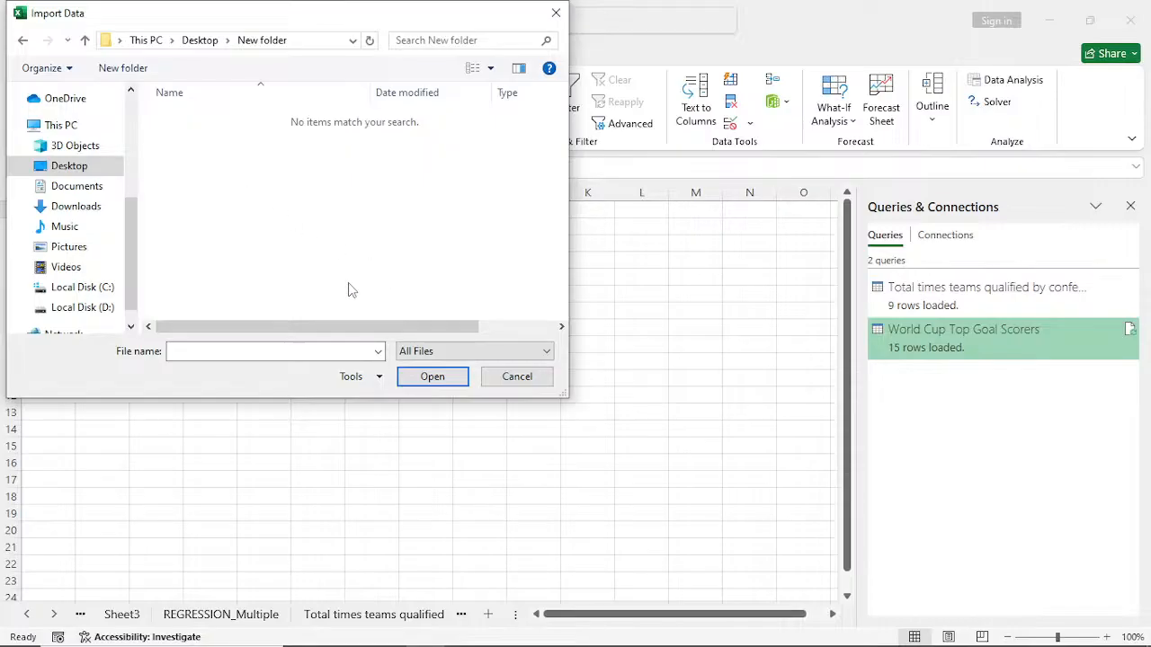
pyautogui.click(557, 13)
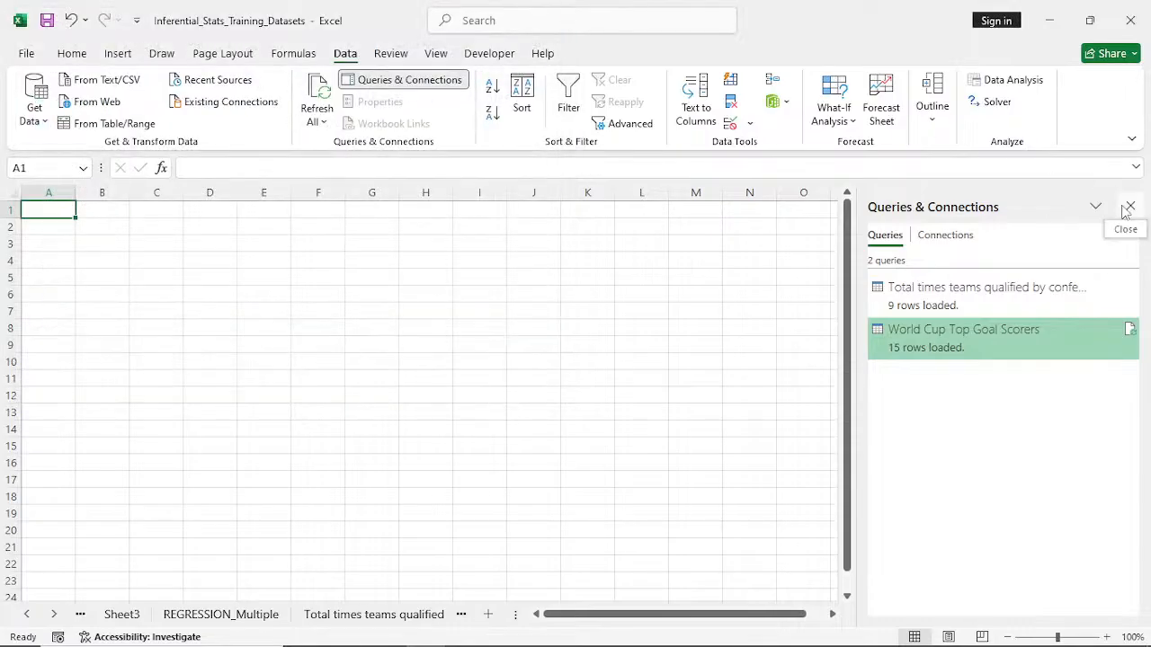
# - Close the Queries & Connections pane and copy the sales data with its headers, B6:G46, from the REGRESSION_Multiple sheet
pyautogui.click(1126, 209)
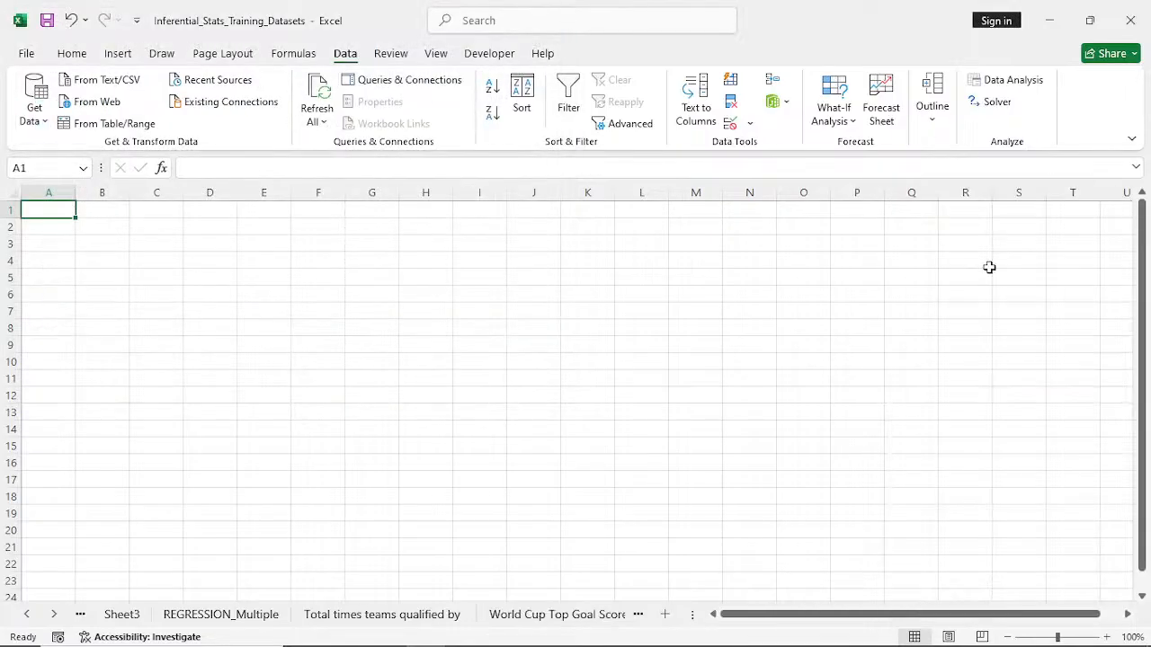
pyautogui.click(207, 616)
pyautogui.click(135, 249)
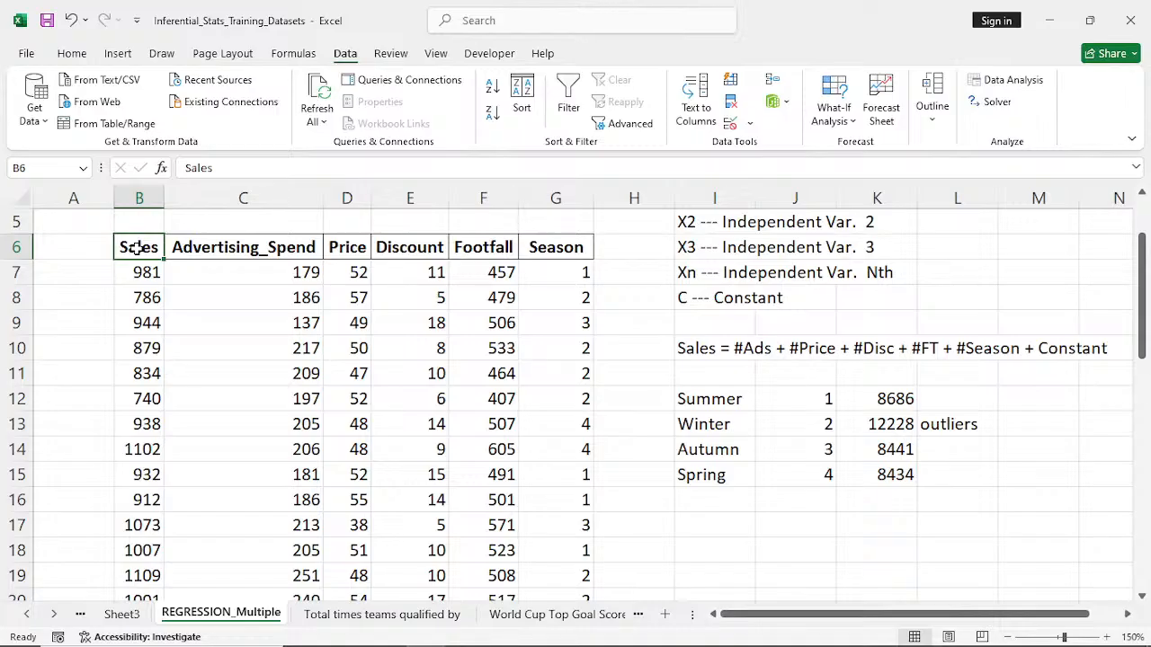
pyautogui.hotkey('ctrl', 'shift', 'Right')
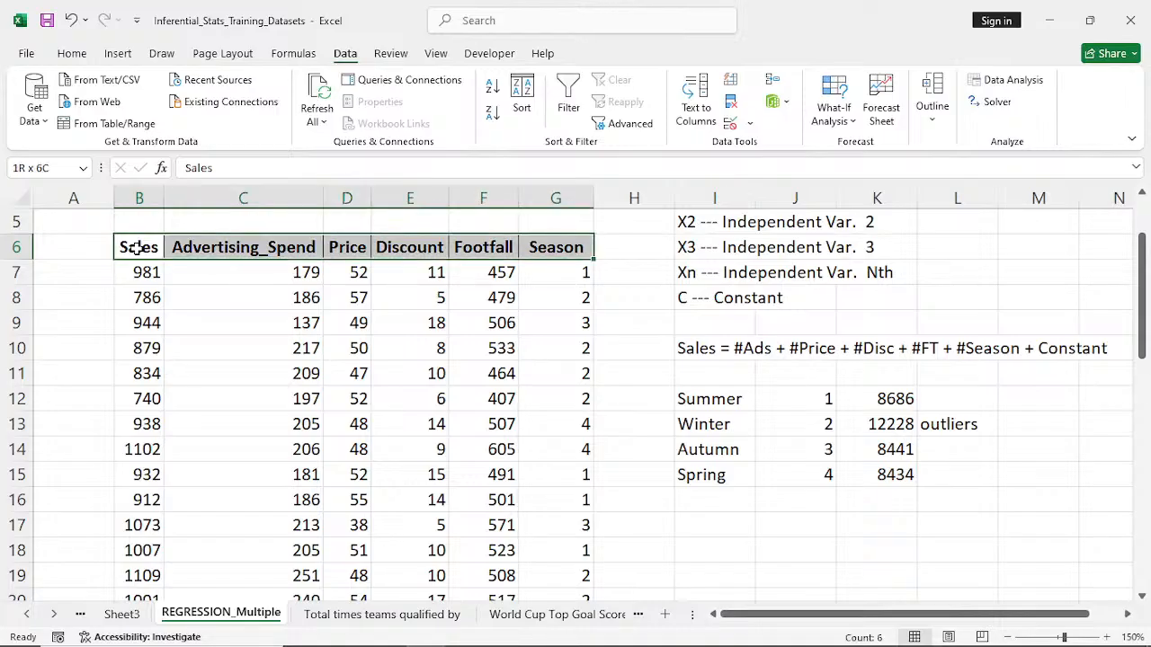
pyautogui.hotkey('ctrl', 'shift', 'Down')
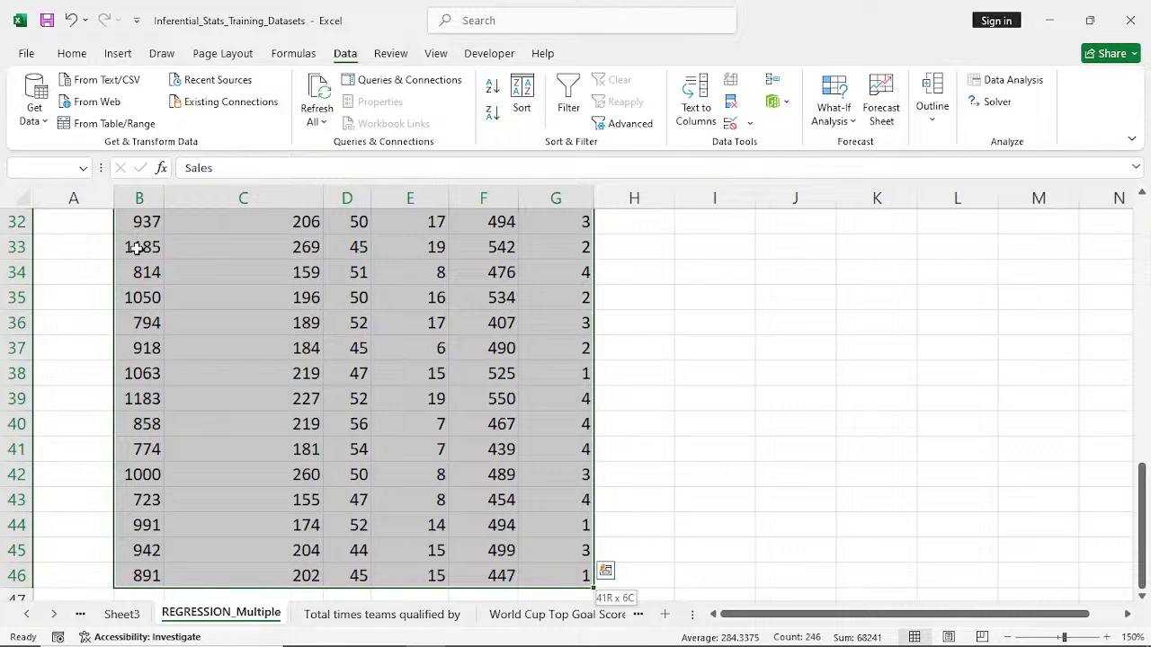
pyautogui.hotkey('ctrl', 'c')
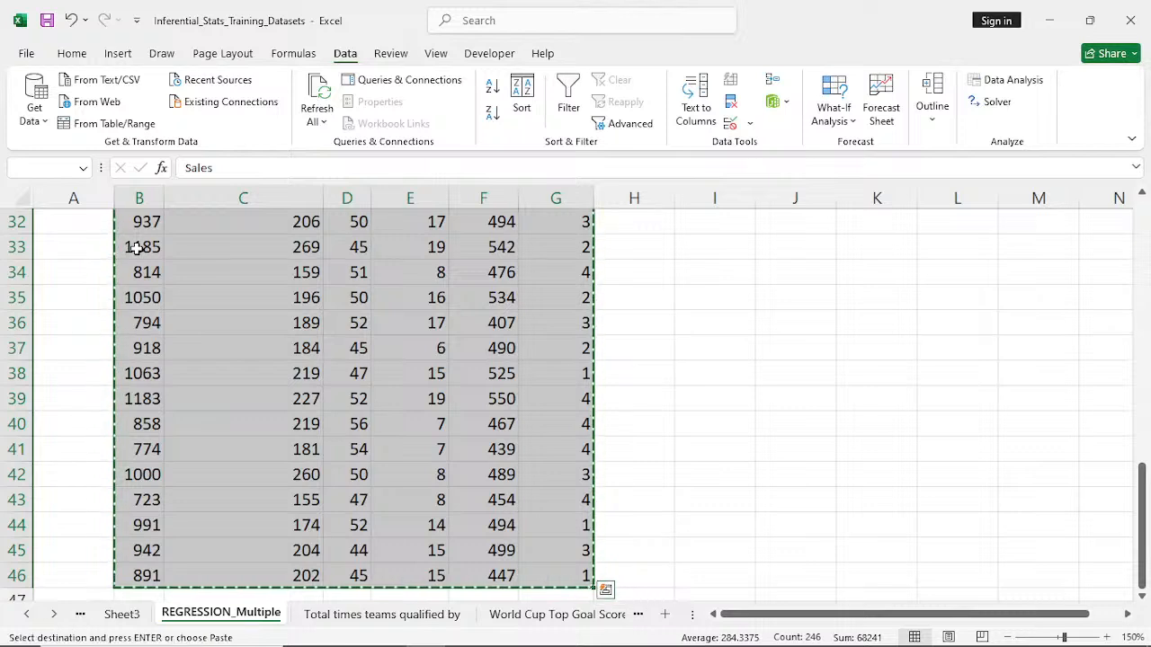
# - Switch to Word and create a blank document
pyautogui.moveTo(335, 640)
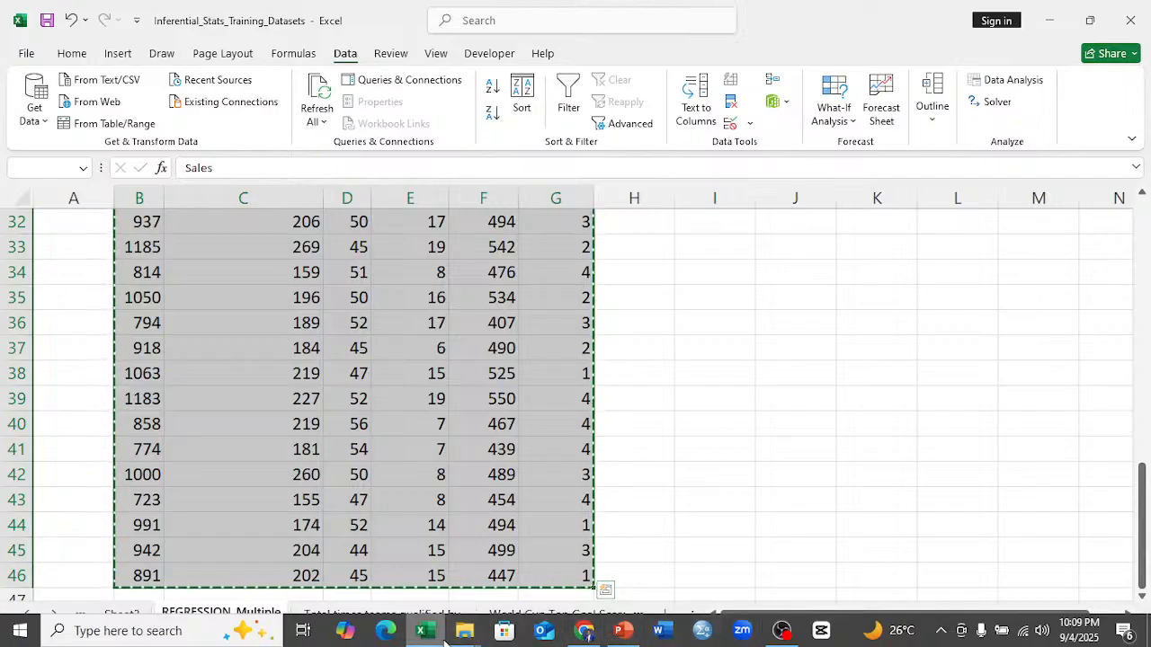
pyautogui.click(675, 635)
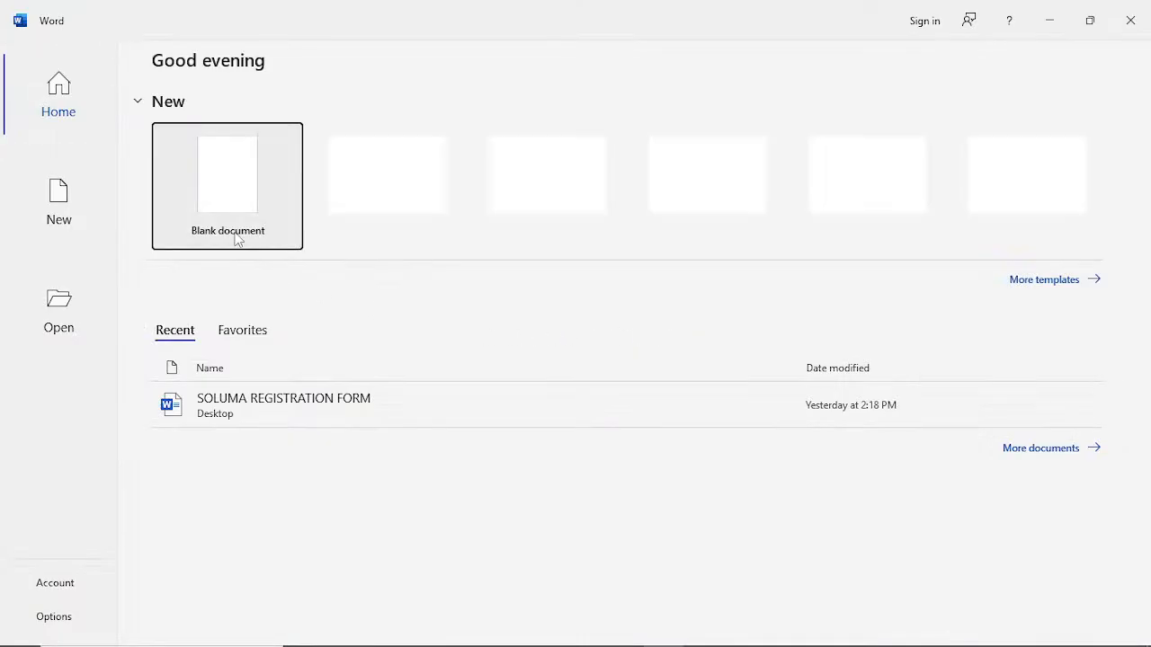
pyautogui.click(239, 216)
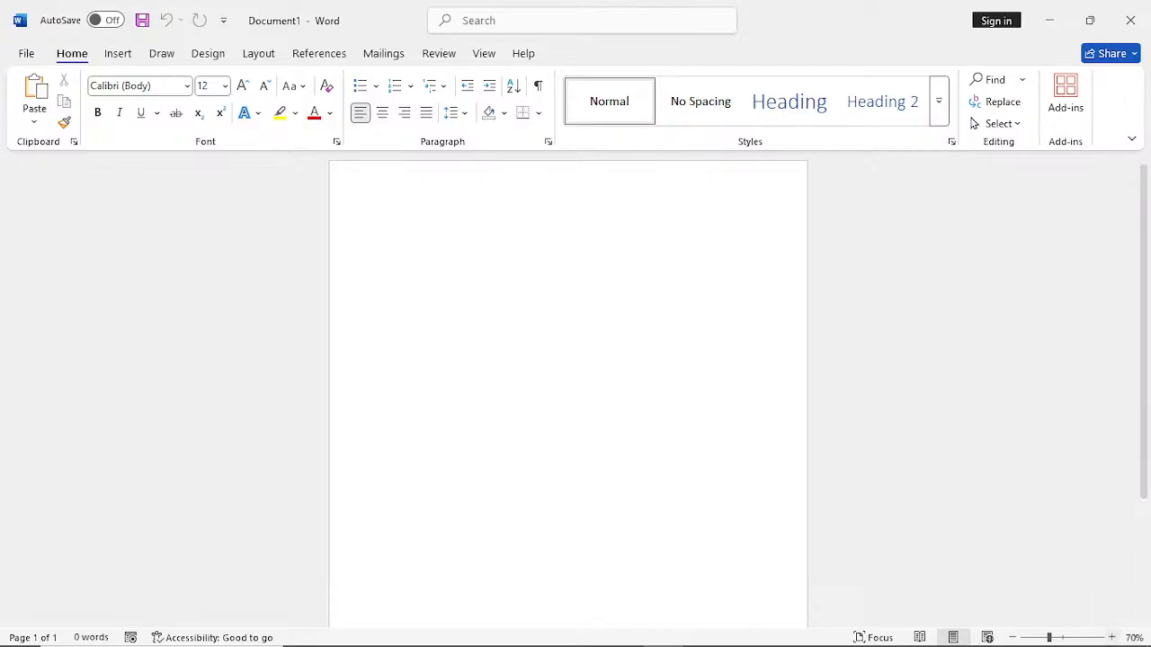
# - Paste the copied table into the blank document as a linked Microsoft Excel Worksheet Object
pyautogui.click(1111, 637)
pyautogui.click(1111, 637)
pyautogui.click(1111, 638)
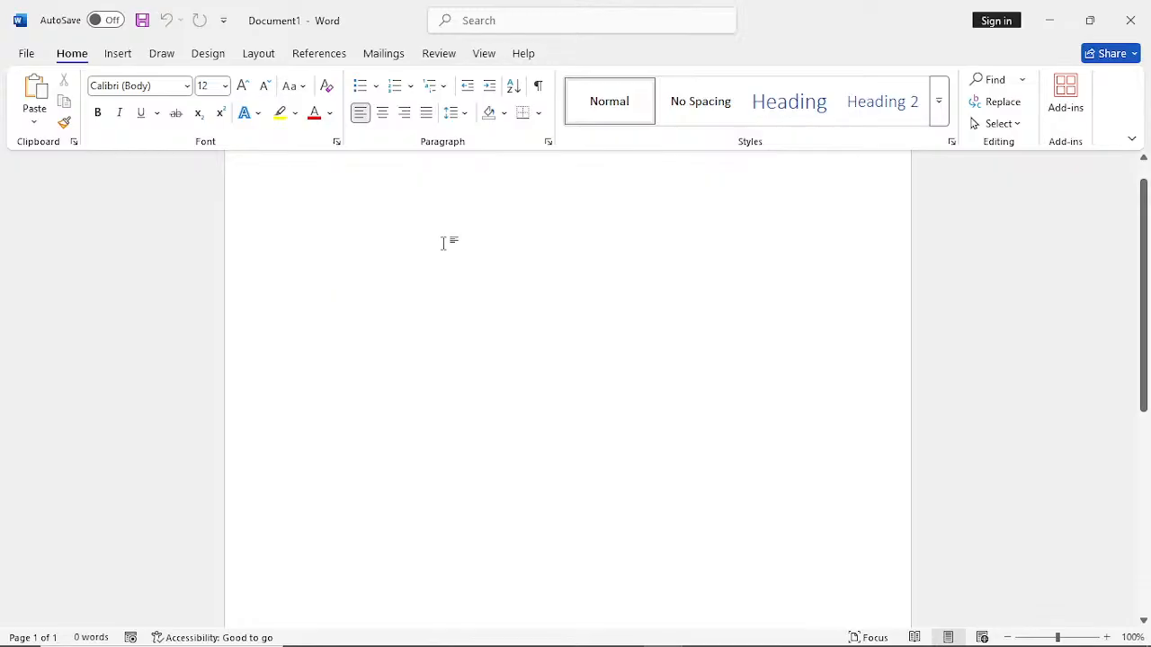
pyautogui.click(34, 121)
pyautogui.click(69, 196)
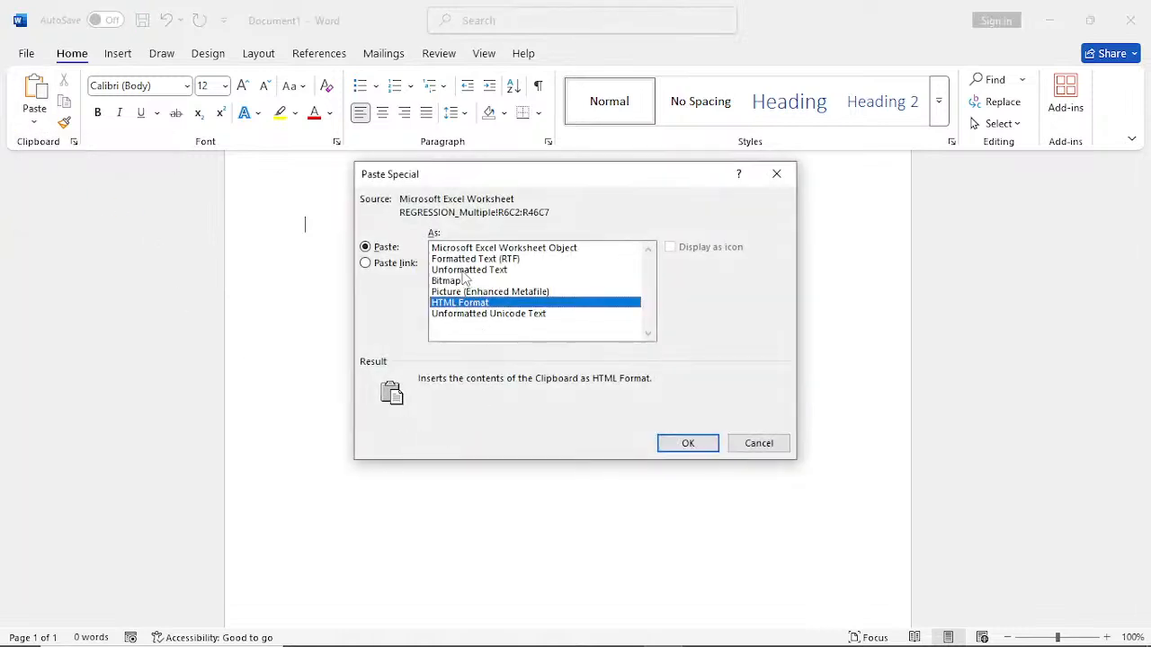
pyautogui.click(462, 248)
pyautogui.click(366, 263)
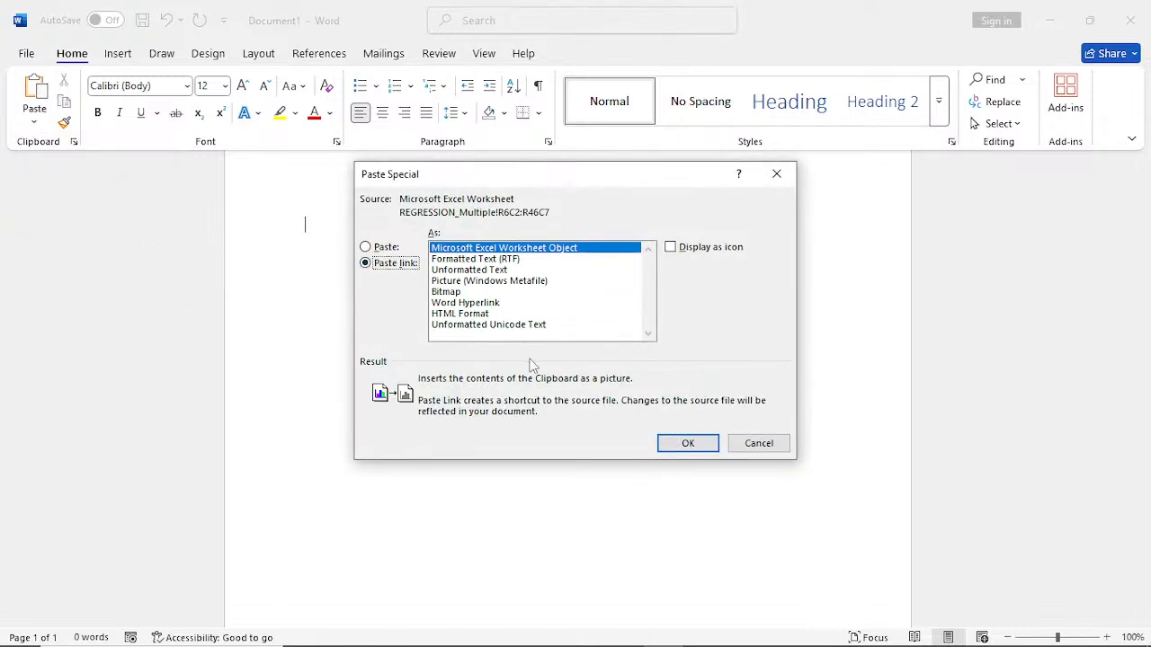
pyautogui.click(684, 444)
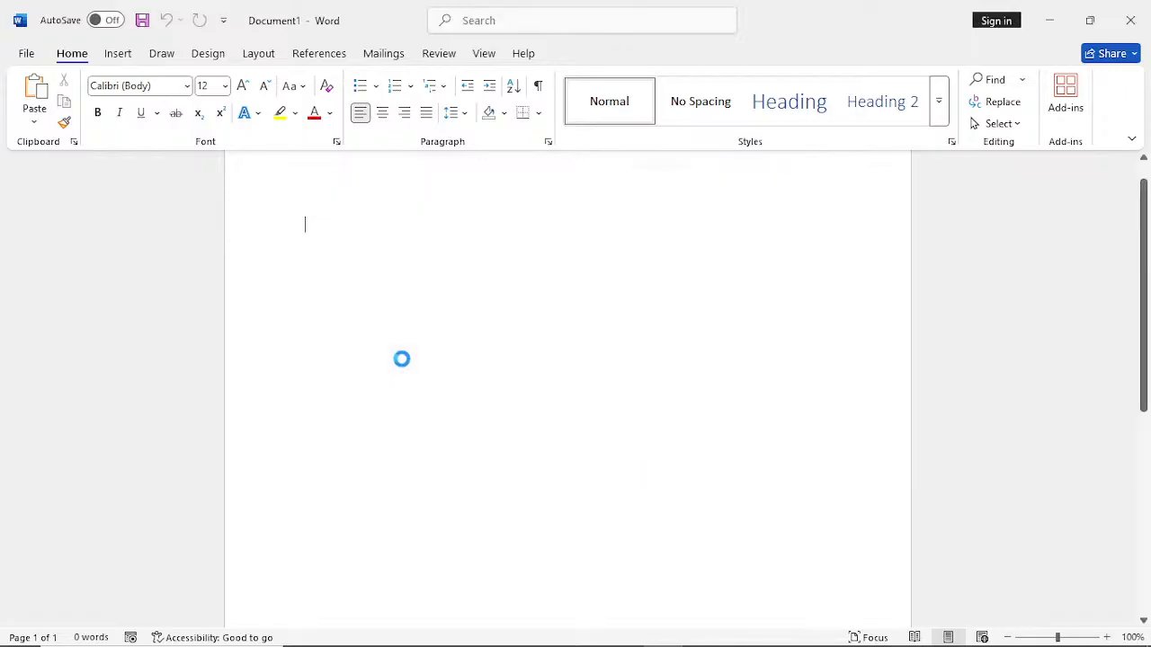
# - Save the document to the Desktop as a PDF named REGRESSION
pyautogui.scroll(2, 652, 366)
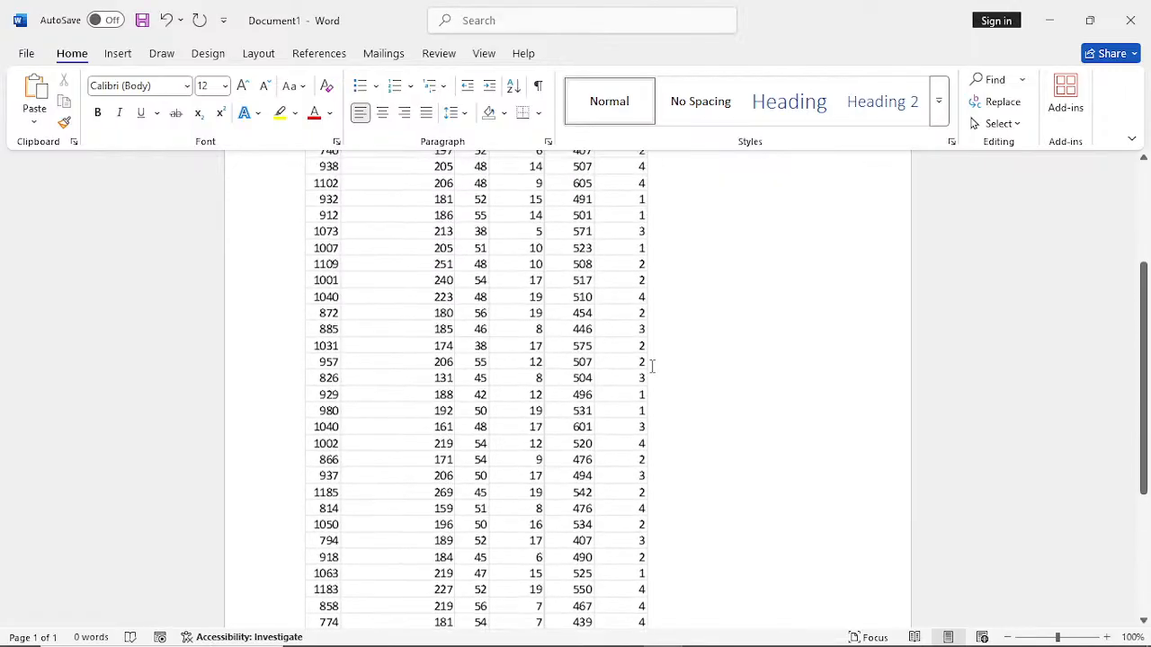
pyautogui.scroll(4, 652, 366)
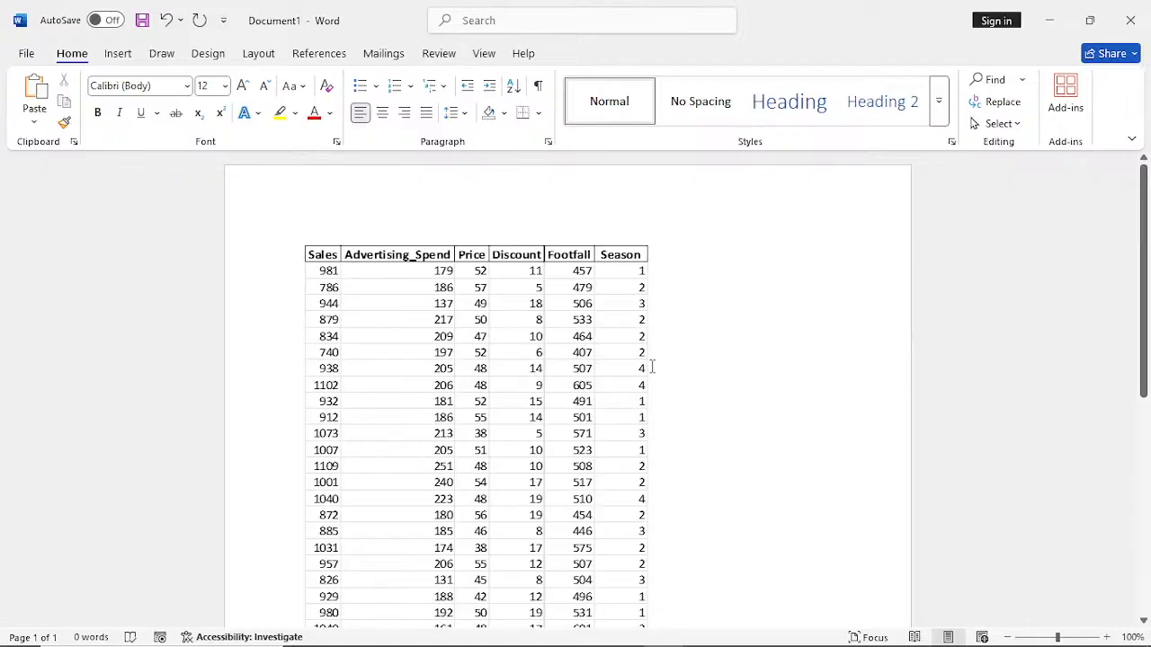
pyautogui.scroll(-9, 652, 367)
pyautogui.scroll(4, 652, 367)
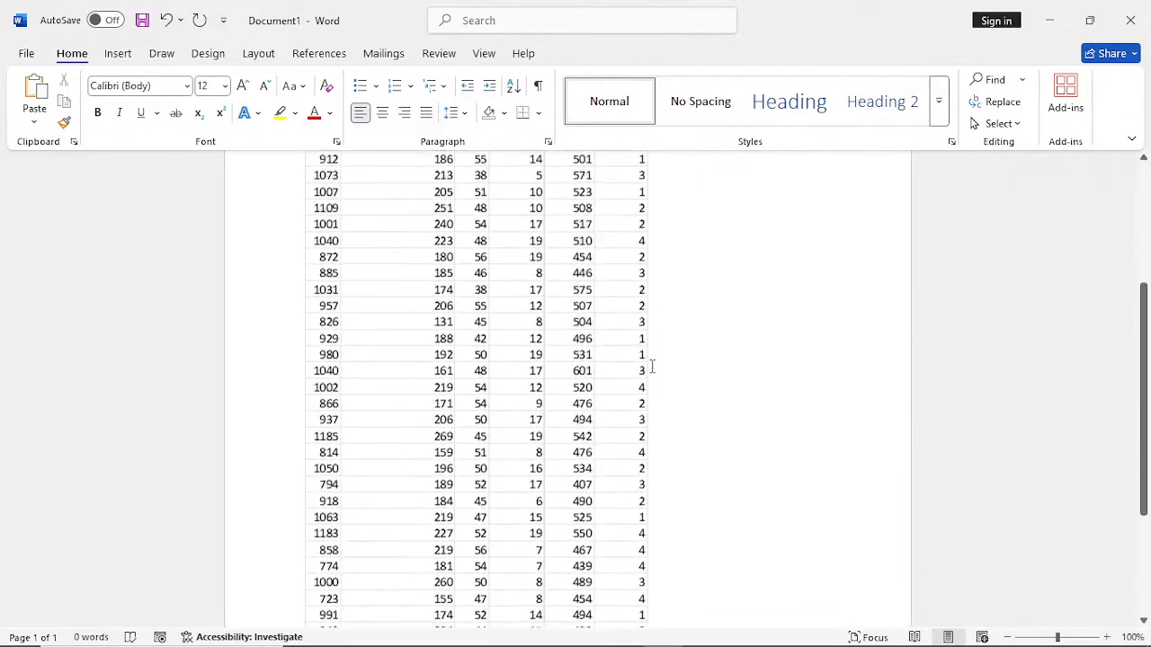
pyautogui.scroll(5, 652, 367)
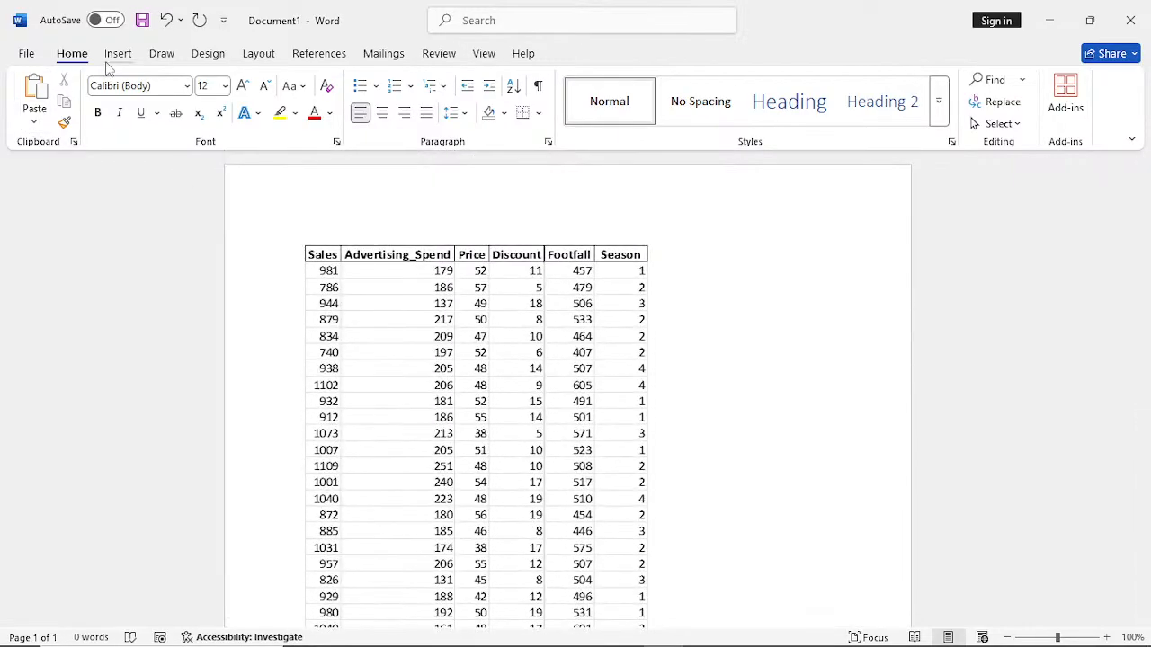
pyautogui.click(30, 57)
pyautogui.click(59, 281)
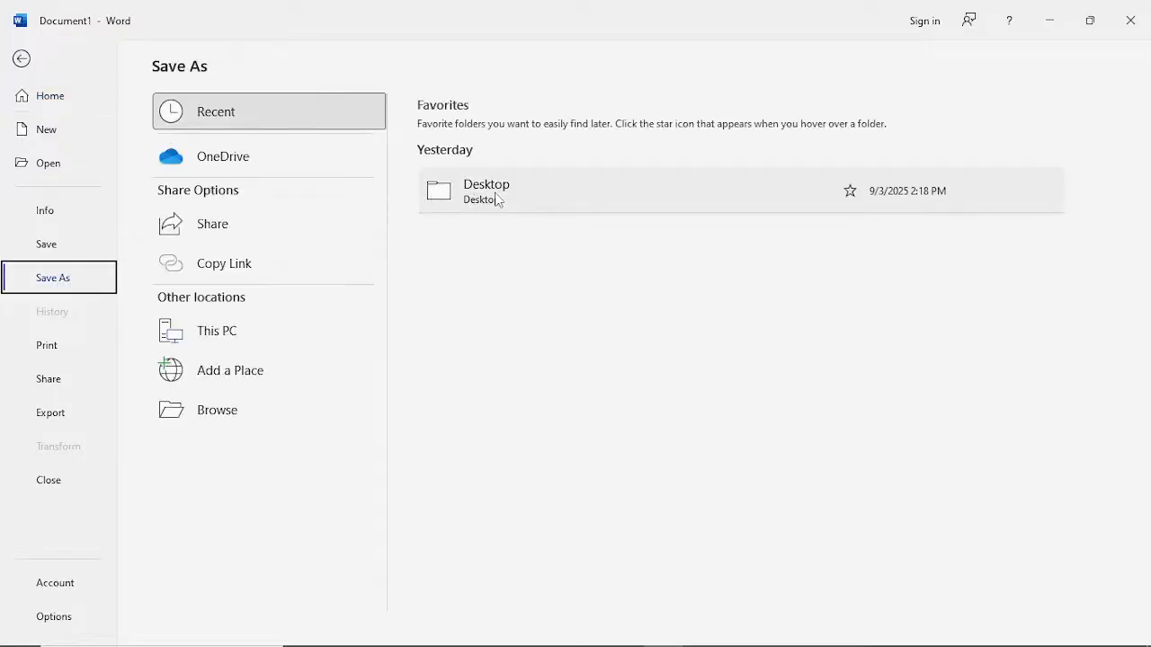
pyautogui.click(502, 196)
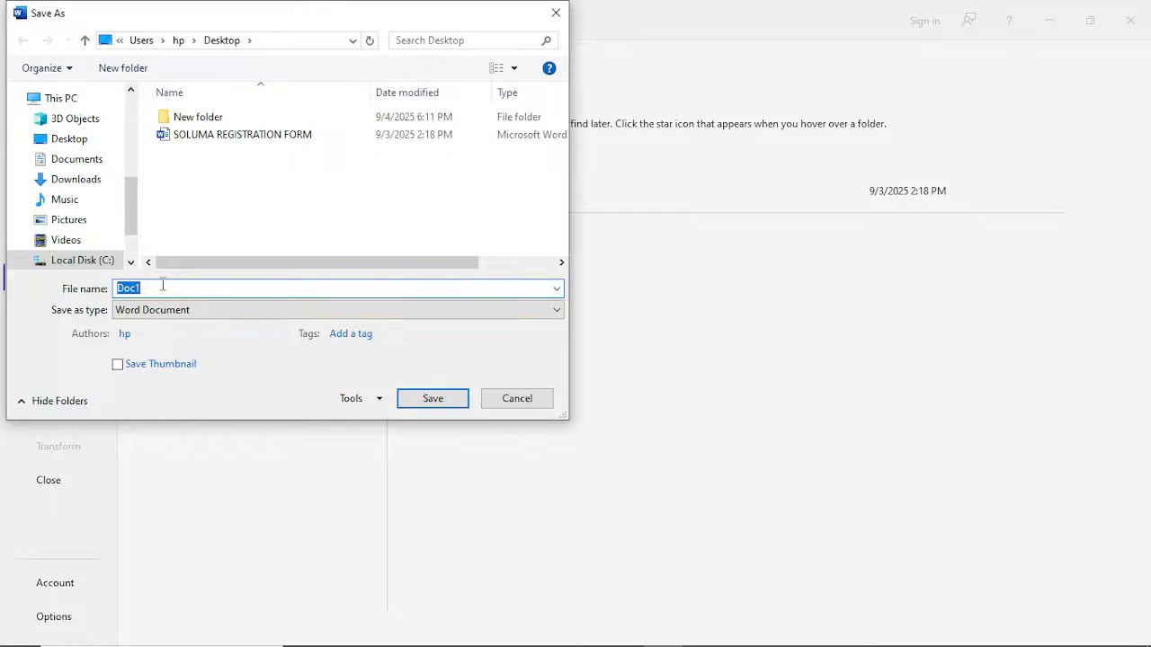
pyautogui.write('REGRESSION')
pyautogui.click(161, 313)
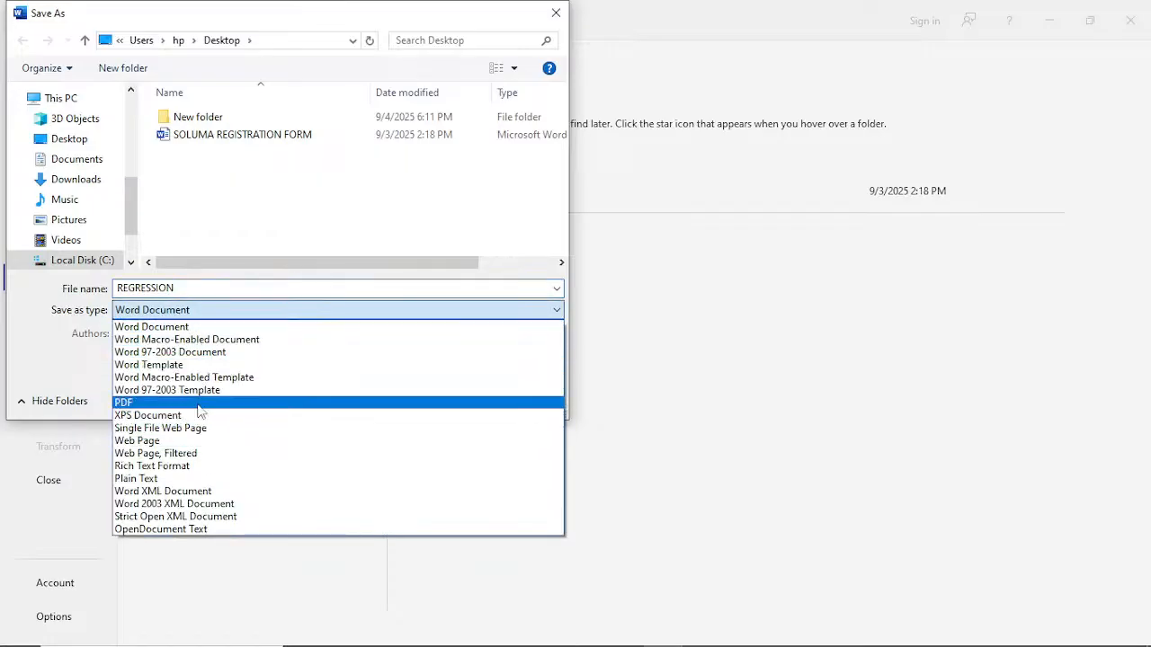
pyautogui.click(271, 398)
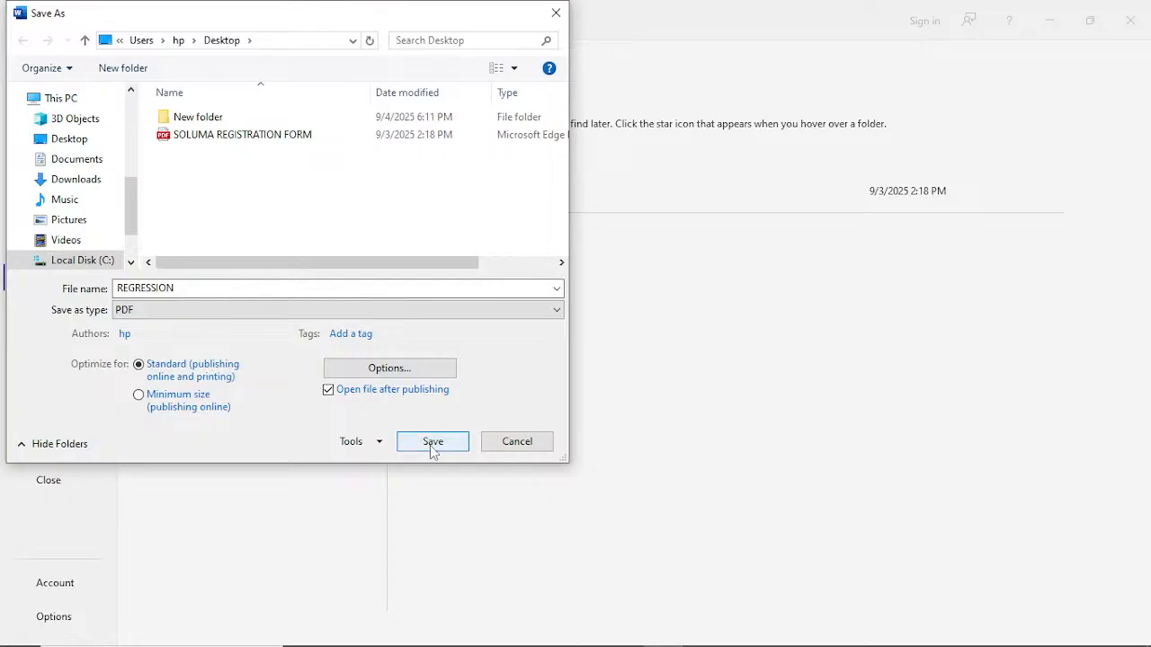
pyautogui.click(431, 445)
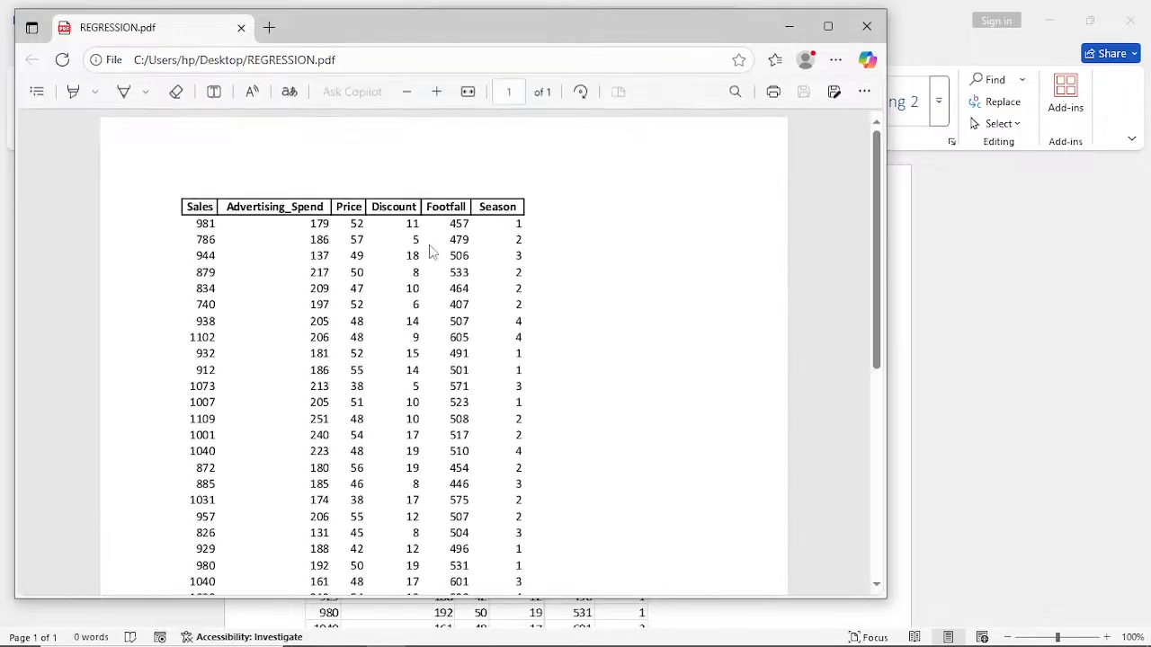
# - Close the exported REGRESSION PDF and return to the Excel workbook, cancelling the pending copy of the sales data
pyautogui.scroll(-2, 430, 252)
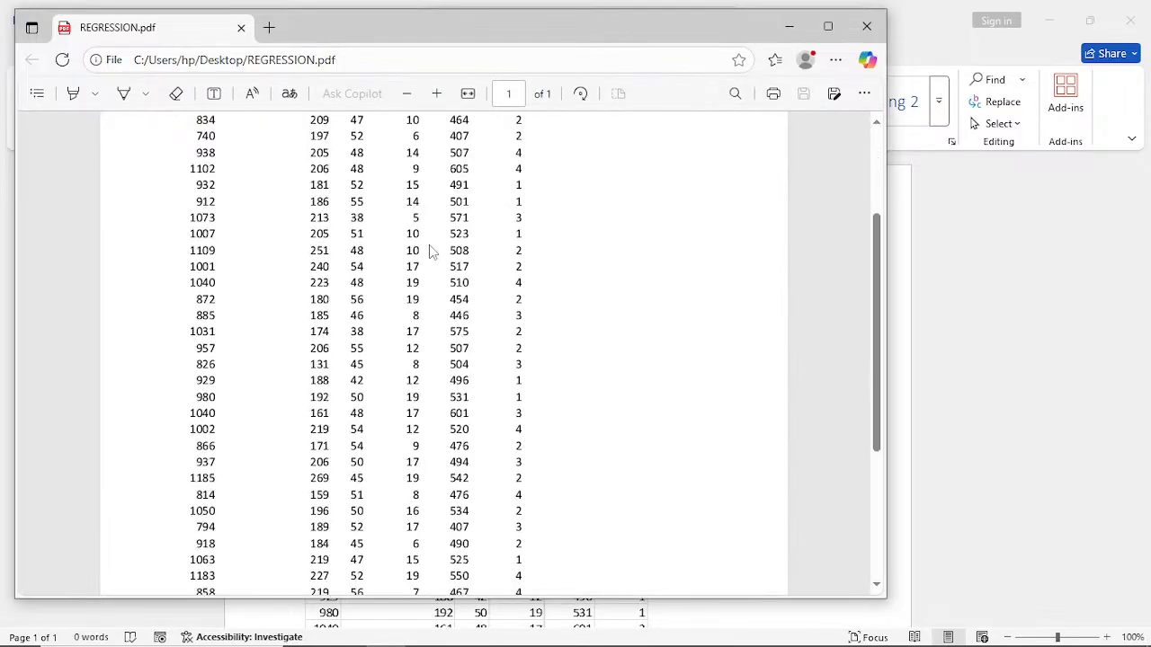
pyautogui.click(877, 34)
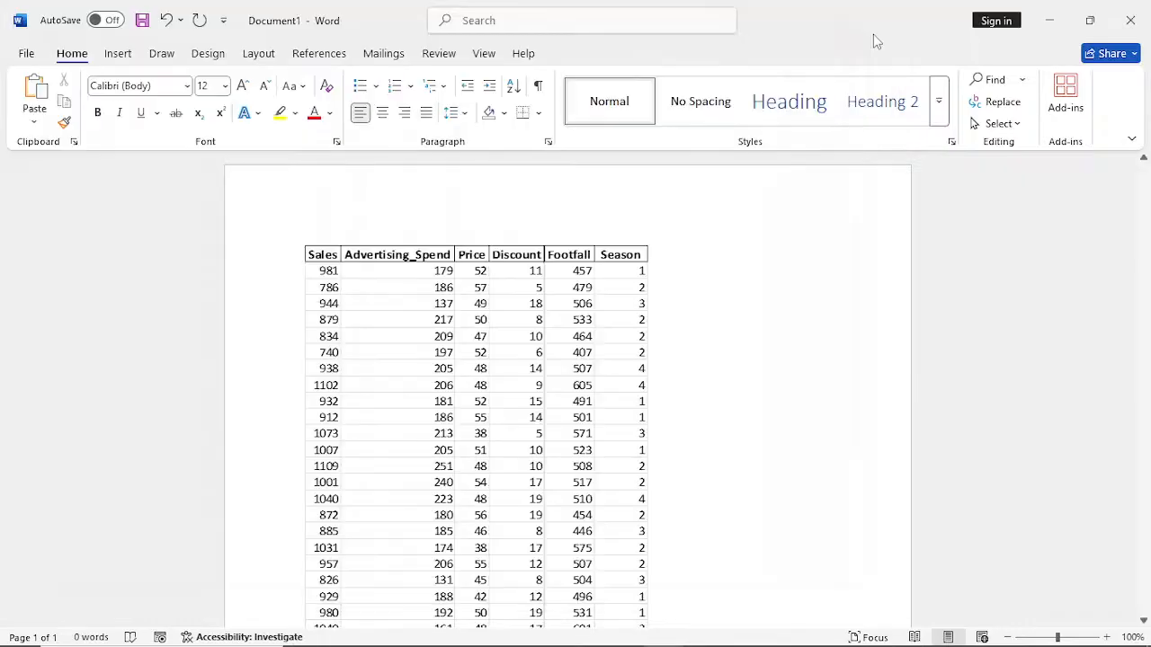
pyautogui.click(1047, 22)
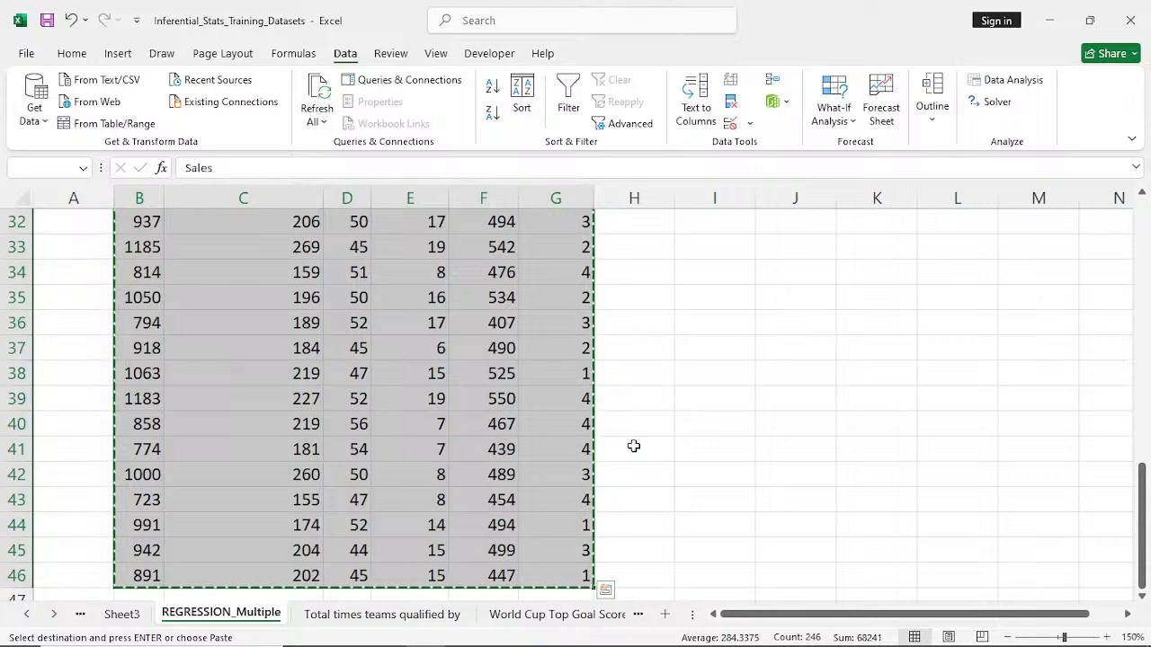
pyautogui.press('Escape')
pyautogui.scroll(10, 634, 446)
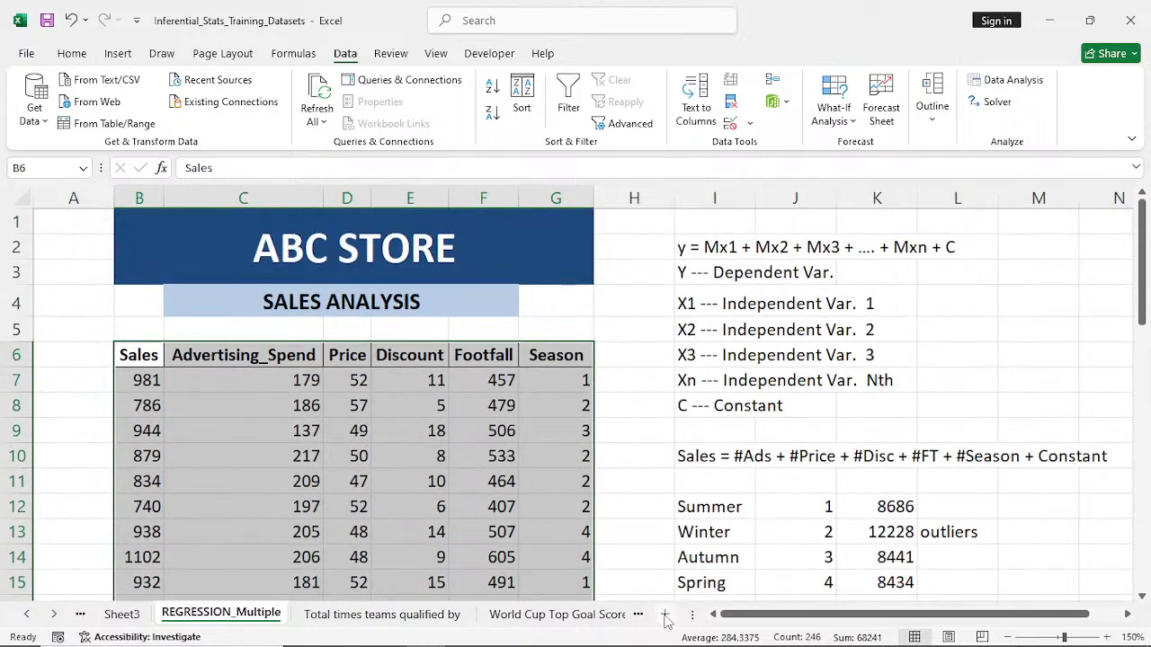
# - Add a new worksheet and start a Get Data import from PDF using the REGRESSION file on the Desktop
pyautogui.click(665, 616)
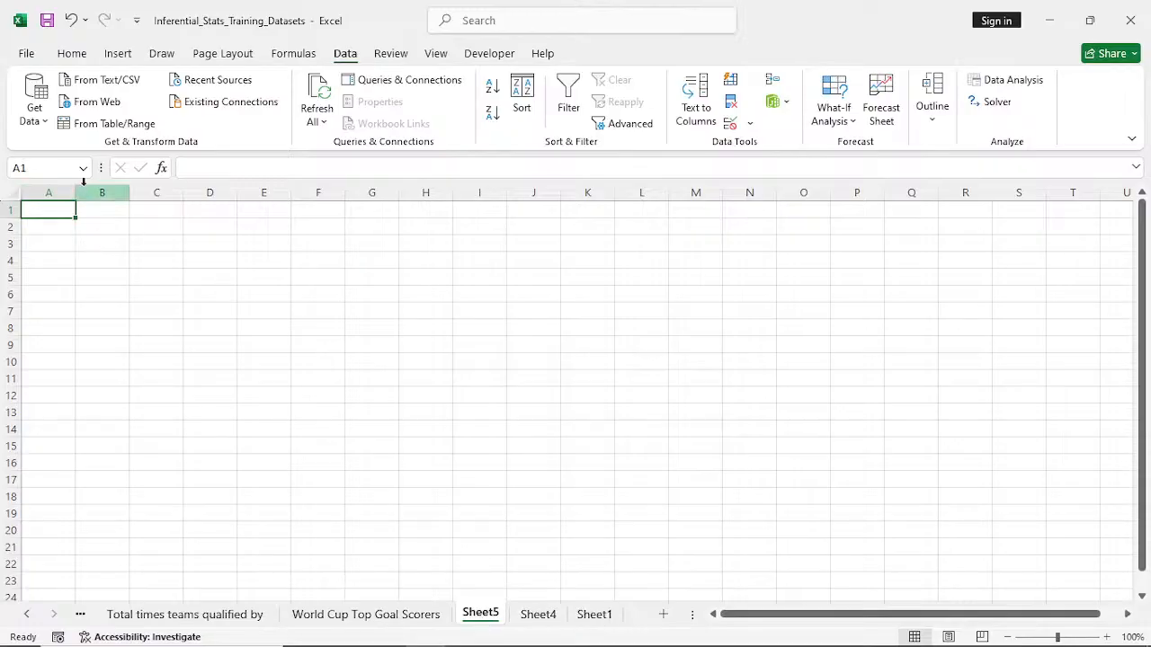
pyautogui.click(38, 117)
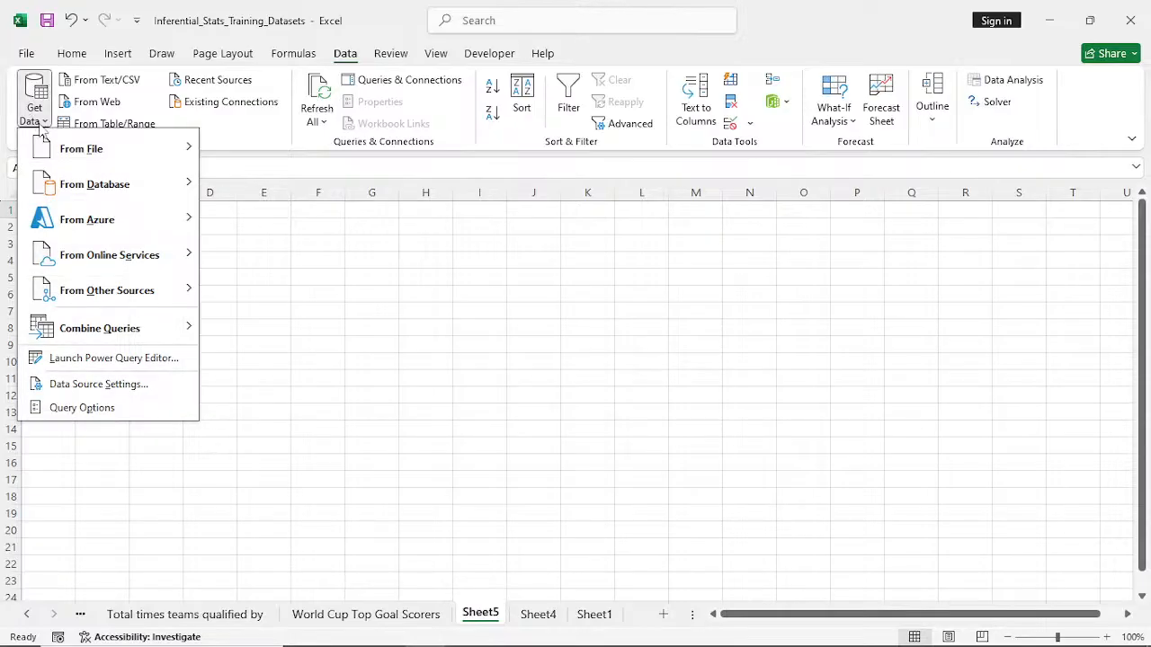
pyautogui.moveTo(102, 151)
pyautogui.click(279, 300)
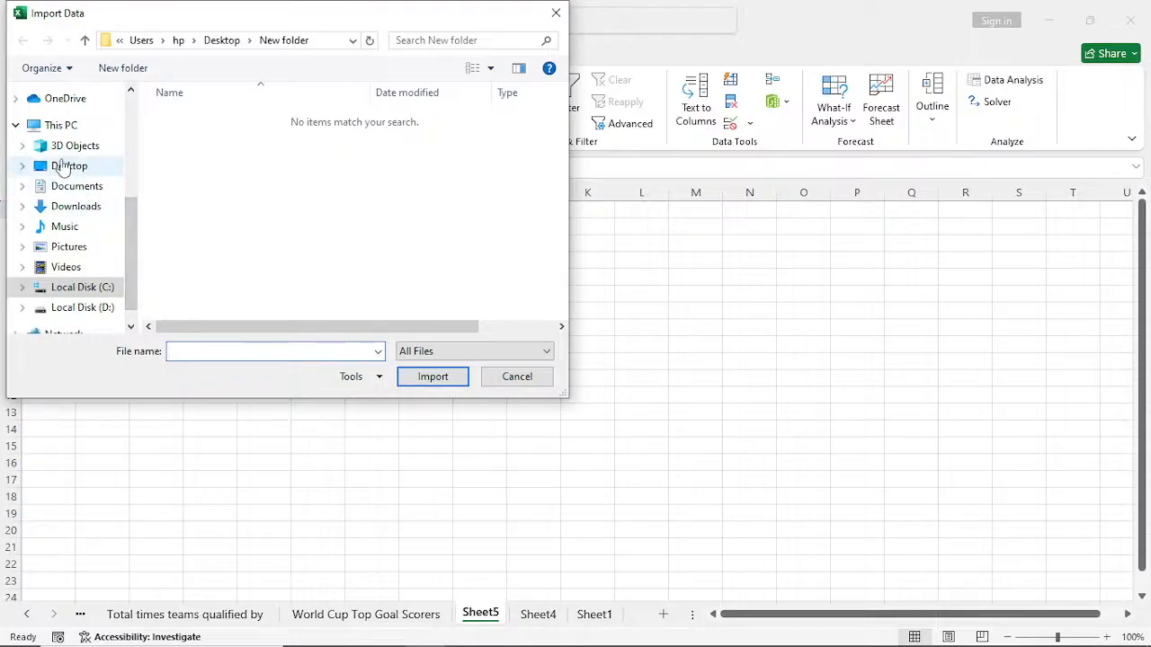
pyautogui.click(63, 165)
pyautogui.scroll(-3, 227, 165)
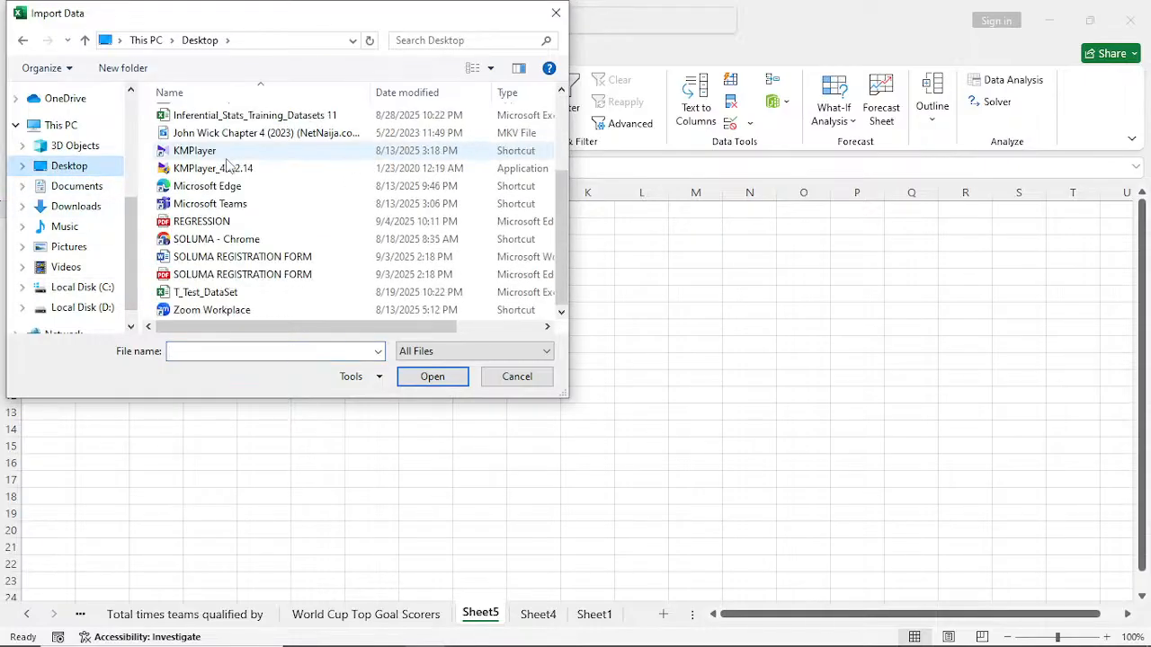
pyautogui.click(203, 222)
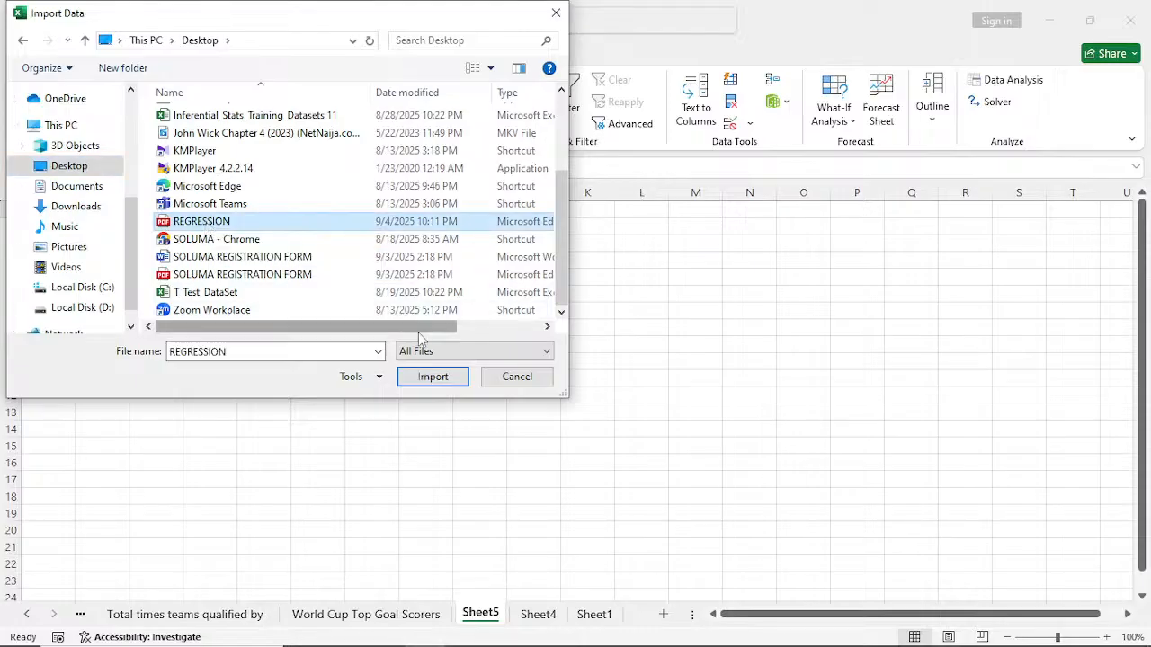
pyautogui.click(435, 378)
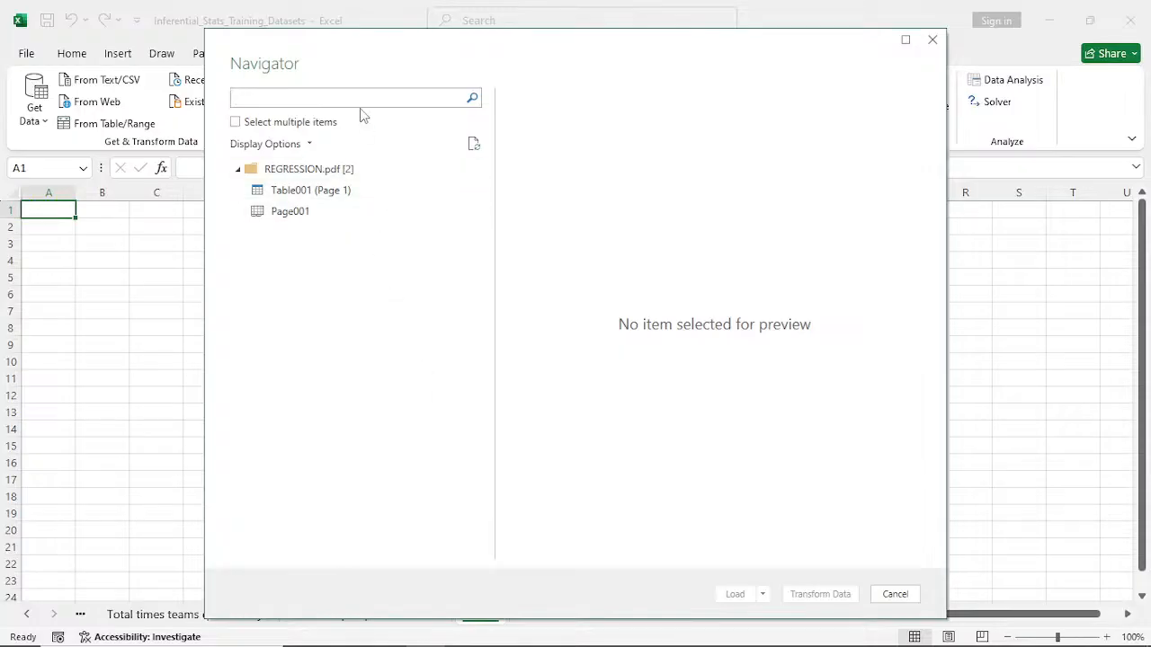
# - Preview Table001 (Page 1) and Page001 from the PDF, and load Table001 (Page 1) into the workbook
pyautogui.click(304, 198)
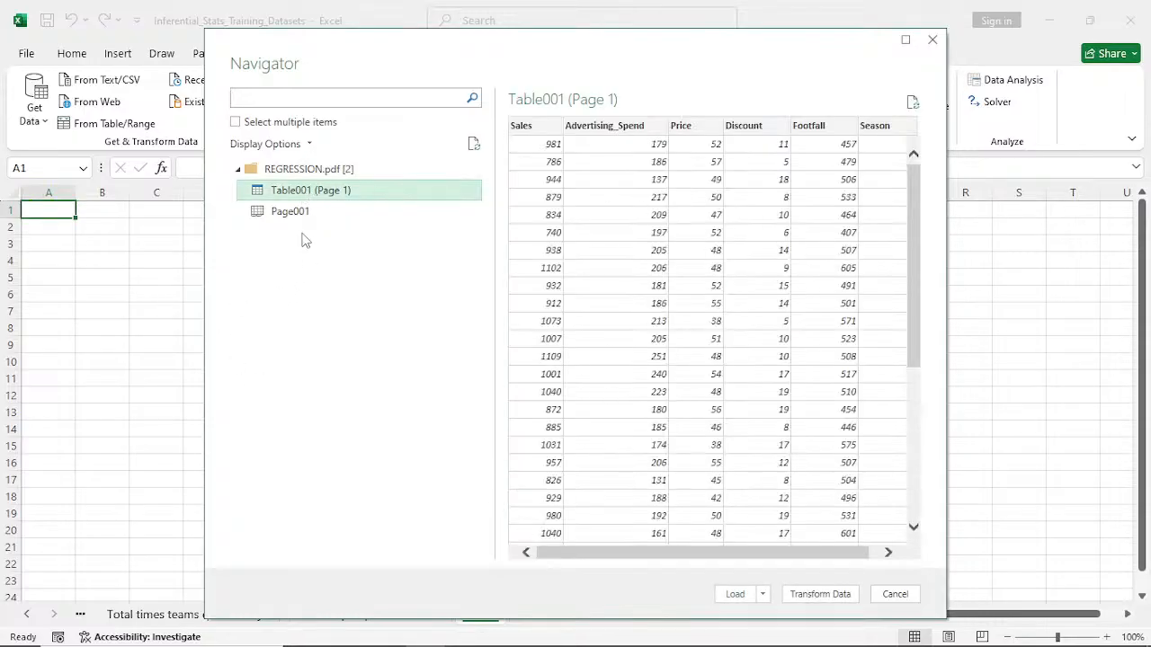
pyautogui.click(297, 221)
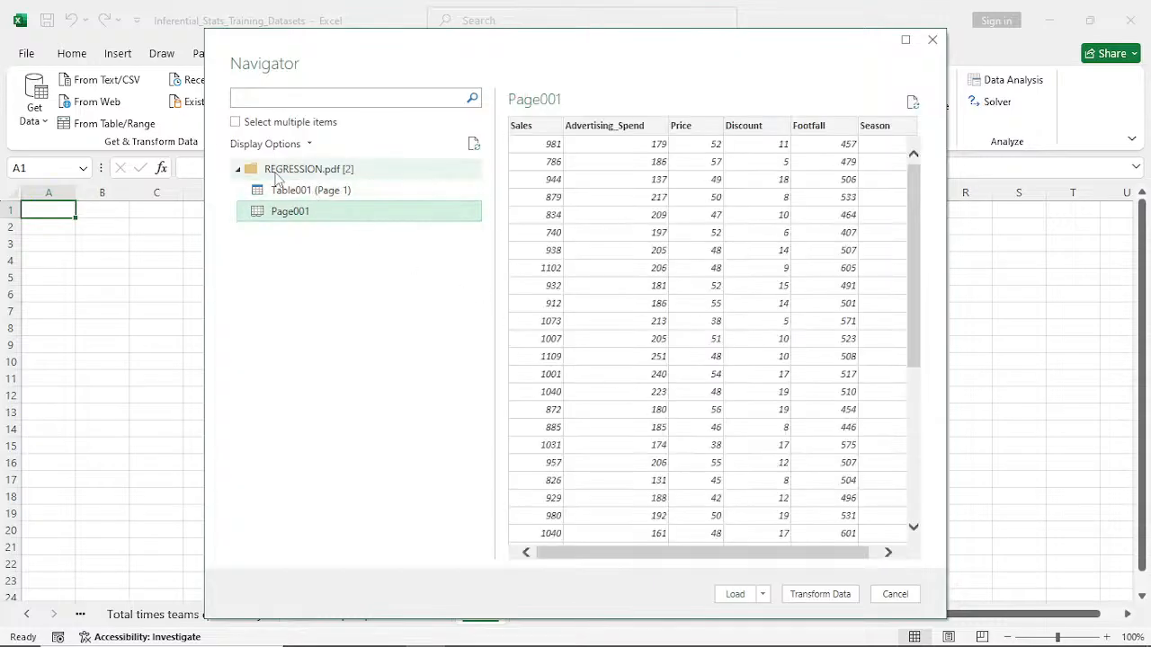
pyautogui.click(299, 190)
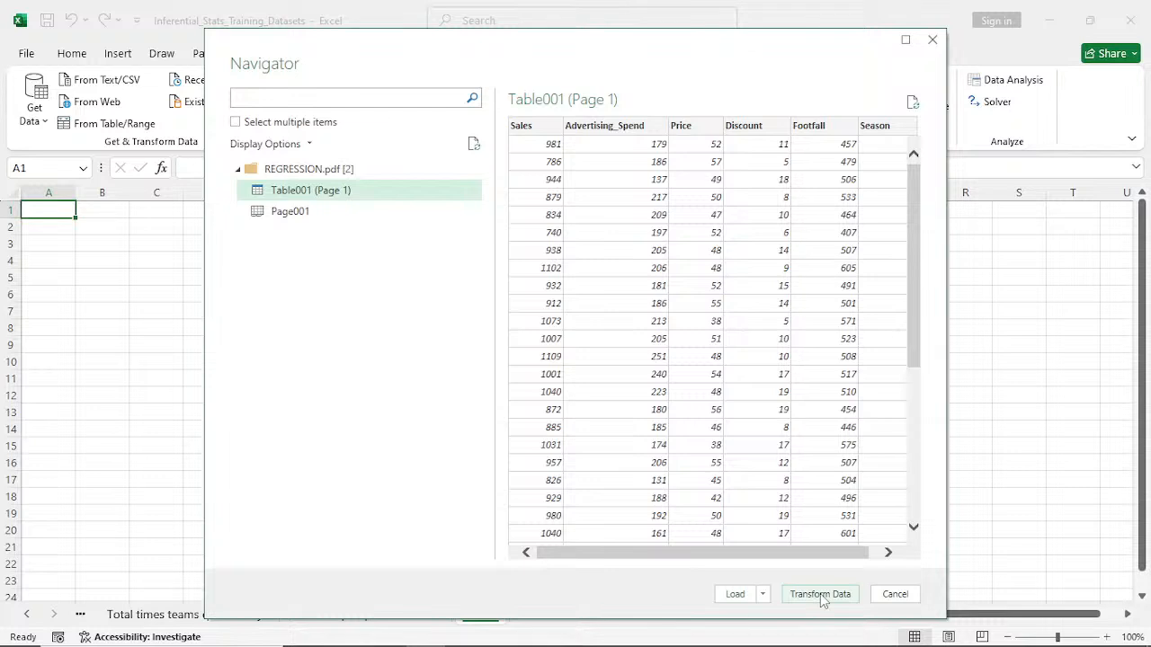
pyautogui.click(735, 595)
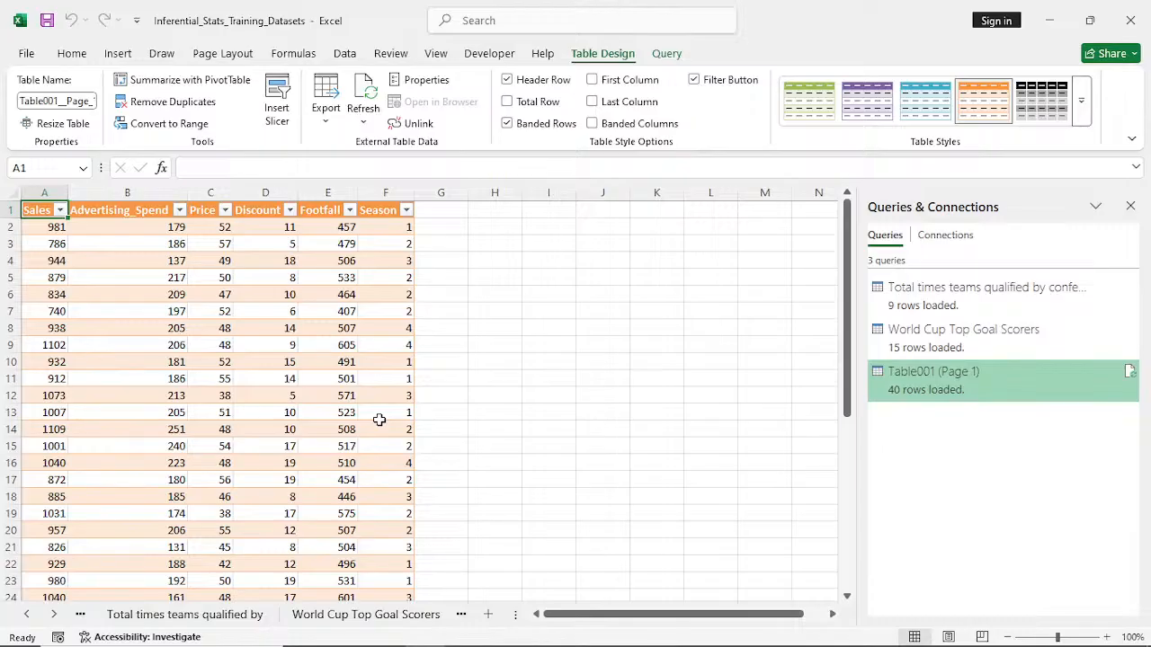
pyautogui.click(194, 382)
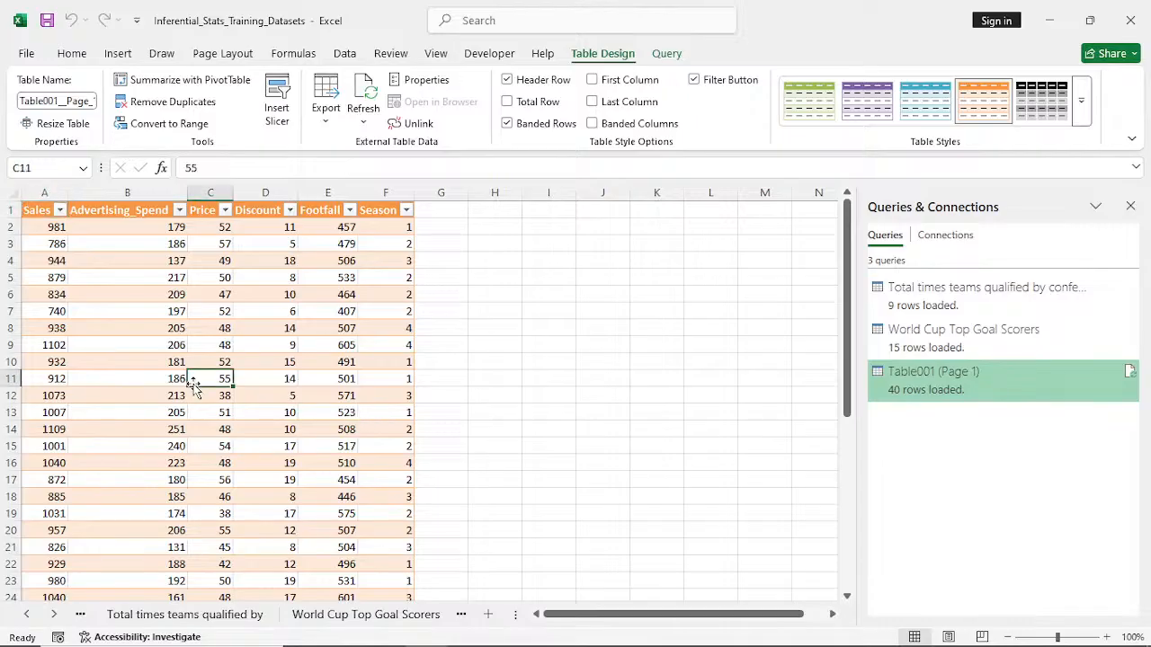
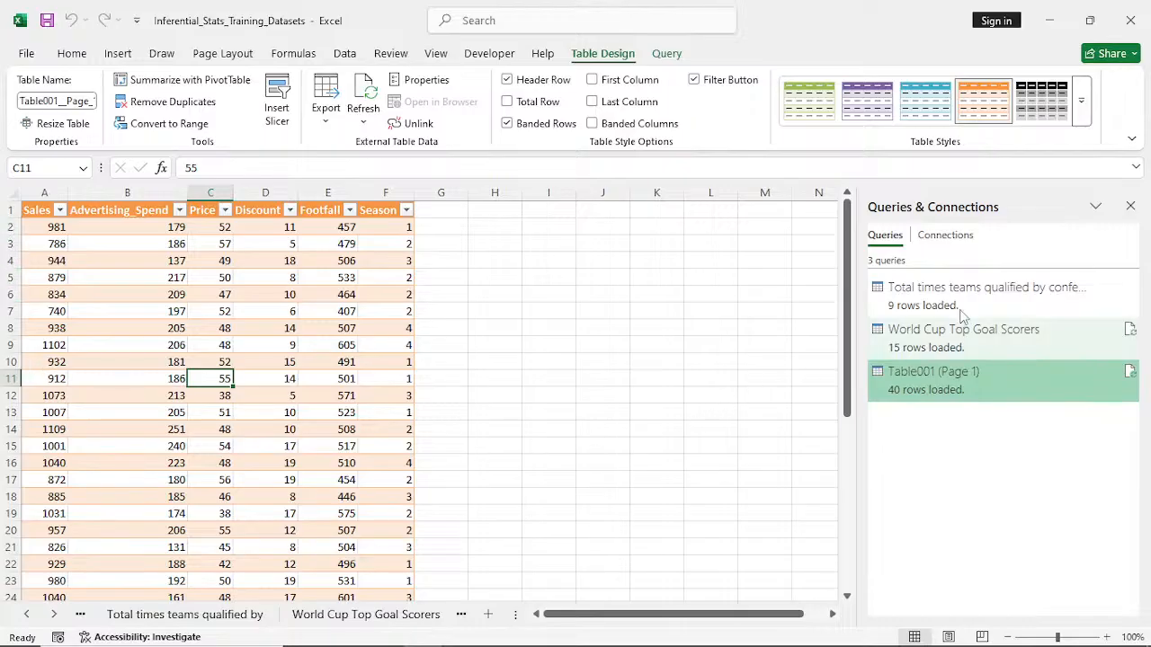
# - Dismiss the Queries & Connections list and enlarge the sales table's worksheet view to 140%
pyautogui.click(1131, 206)
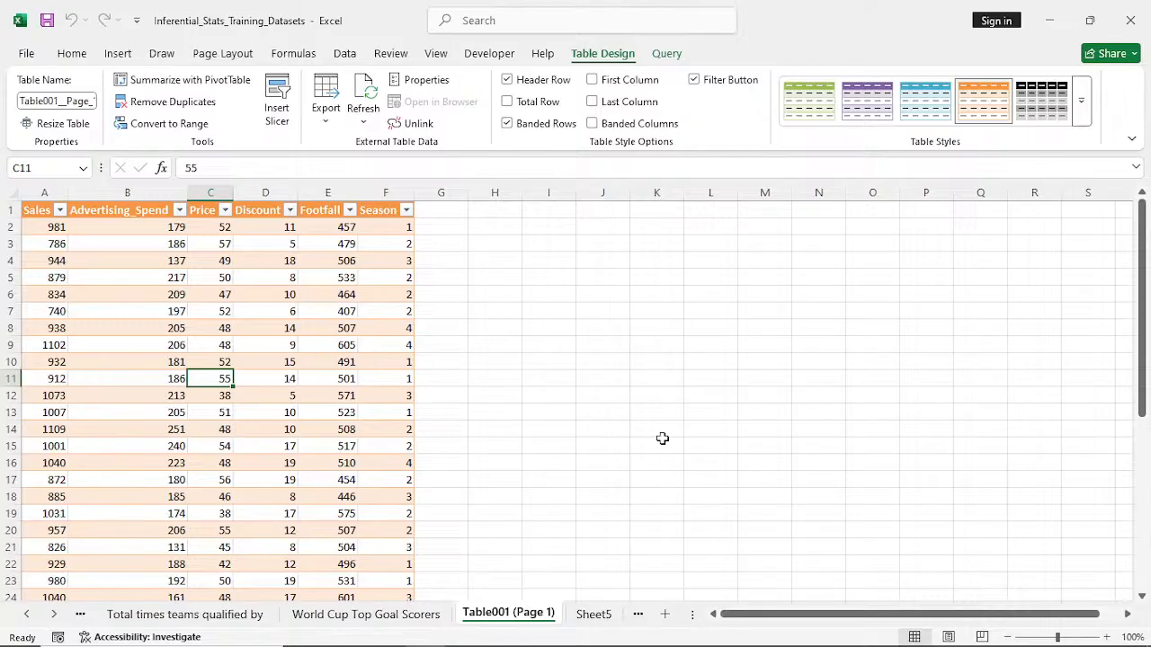
pyautogui.click(1105, 638)
pyautogui.click(1105, 638)
pyautogui.click(1105, 638)
pyautogui.click(1105, 638)
pyautogui.scroll(1, 1050, 554)
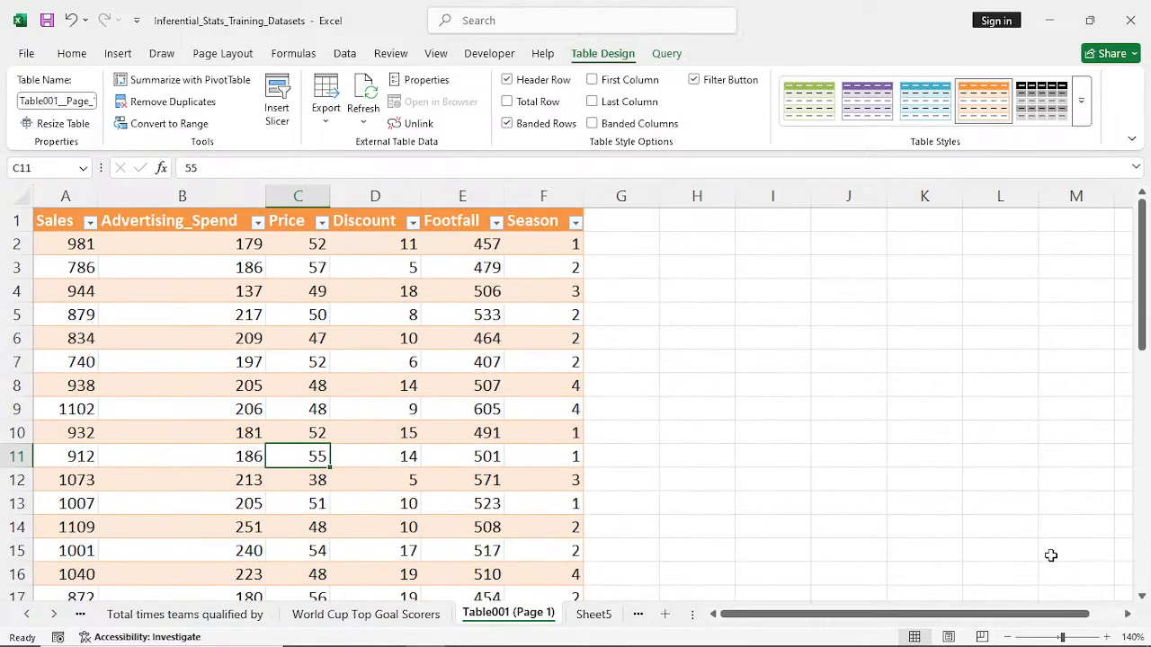